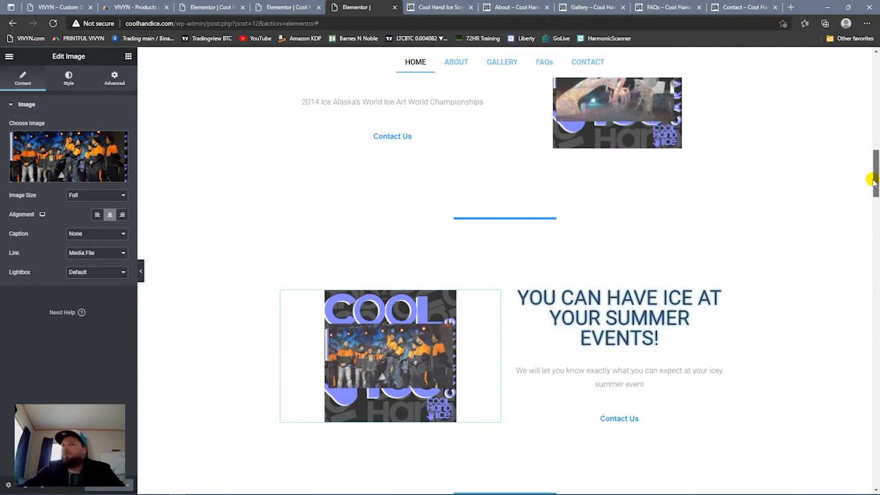
# - Review the home page from the event sections down to the video and the Celebrations and Corporate Events blocks
pyautogui.scroll(-15, 859, 216)
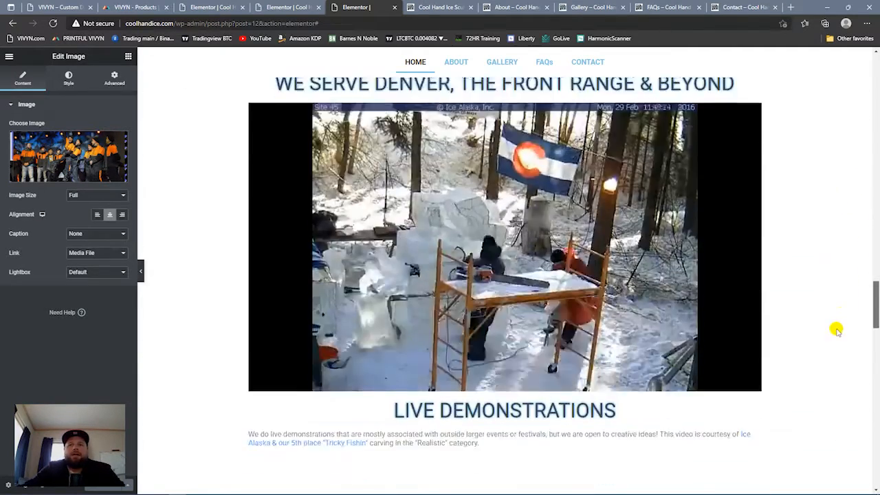
pyautogui.scroll(-5, 835, 330)
pyautogui.scroll(-1, 837, 348)
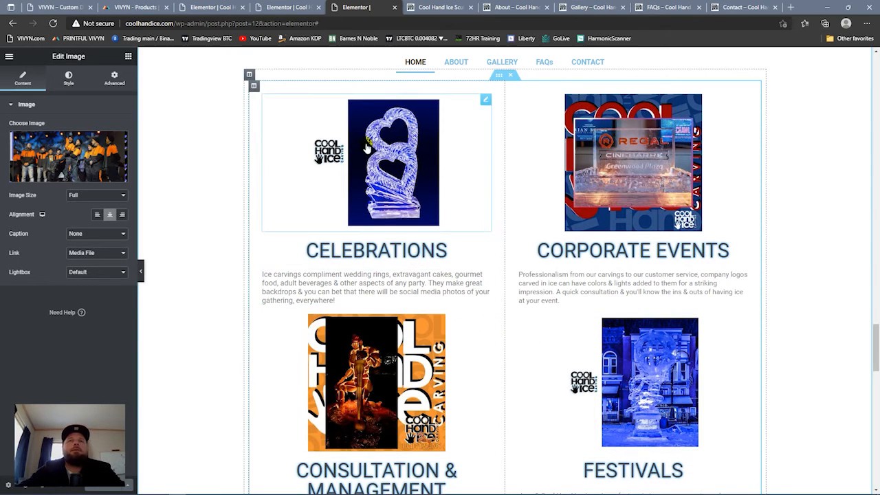
pyautogui.click(718, 184)
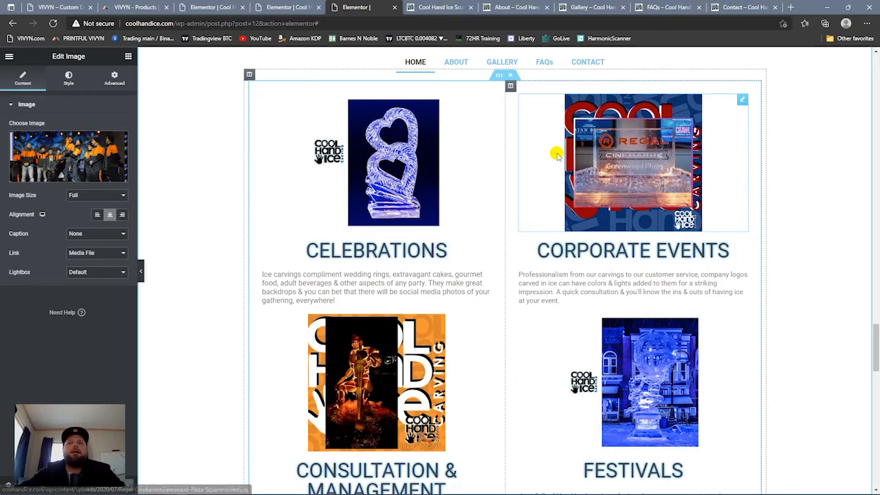
pyautogui.scroll(-10, 553, 123)
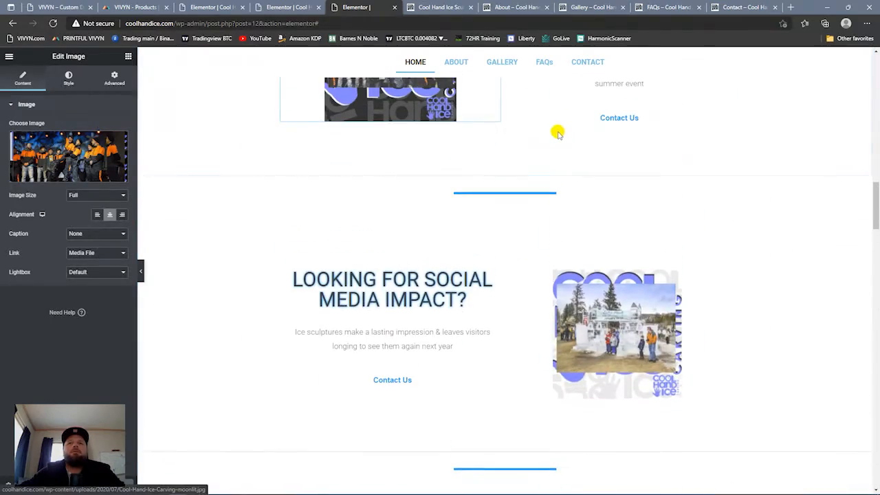
pyautogui.scroll(-10, 556, 133)
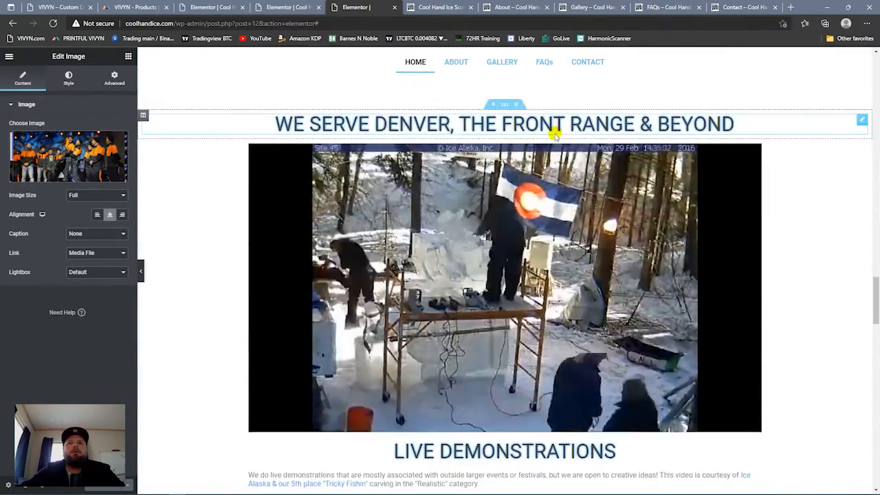
pyautogui.scroll(15, 512, 95)
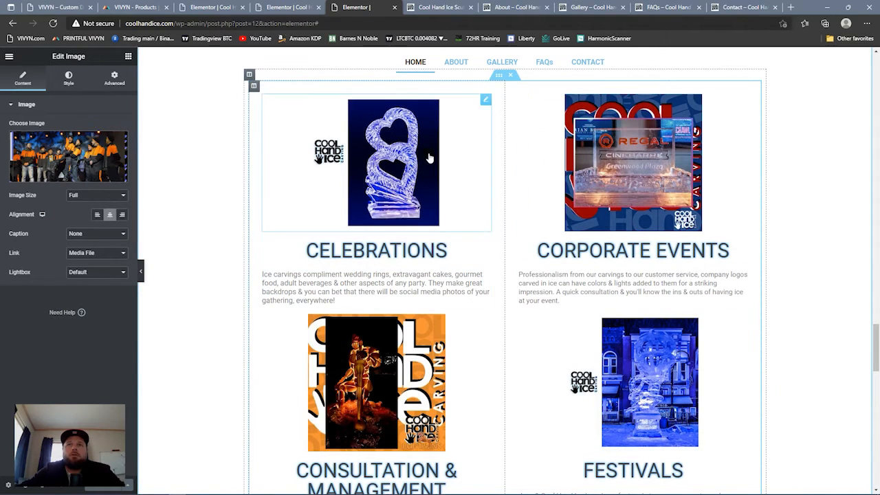
pyautogui.scroll(4, 501, 140)
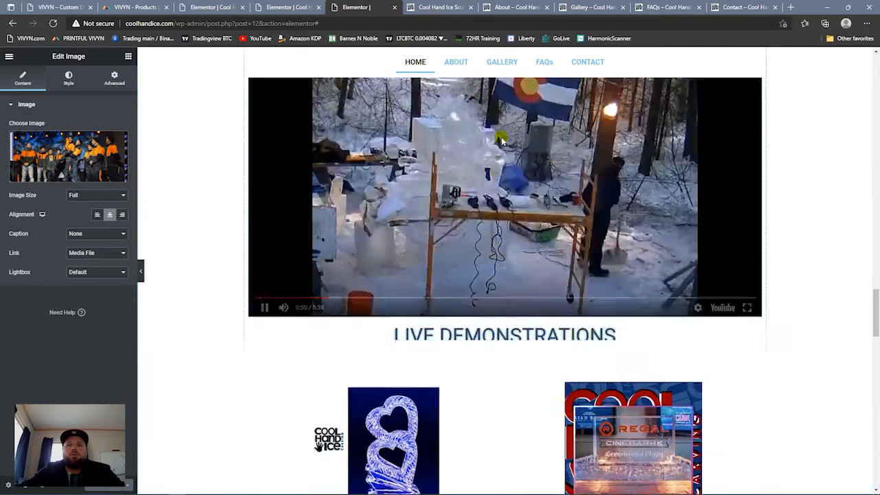
pyautogui.scroll(-4, 536, 141)
# - Add a two-column section between the Live Demonstrations text and the section holding the Celebrations and Corporate Events blocks
pyautogui.moveTo(876, 344); pyautogui.dragTo(877, 330)
pyautogui.scroll(3, 795, 321)
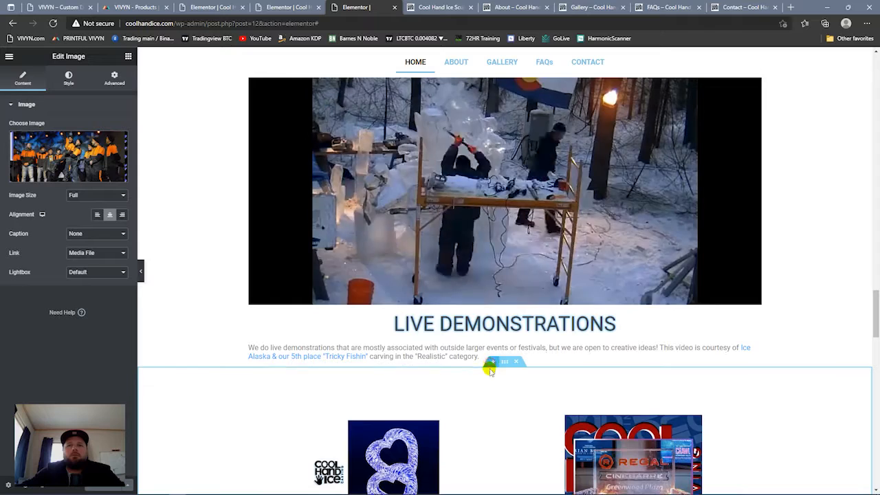
pyautogui.click(489, 362)
pyautogui.click(490, 407)
pyautogui.click(433, 431)
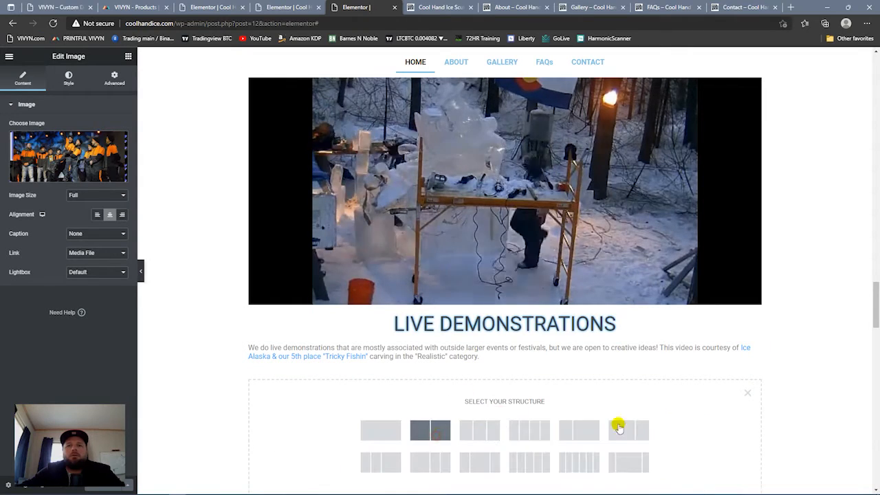
# - Move the Celebrations image, heading and text into the first column of the new section
pyautogui.scroll(-3, 875, 323)
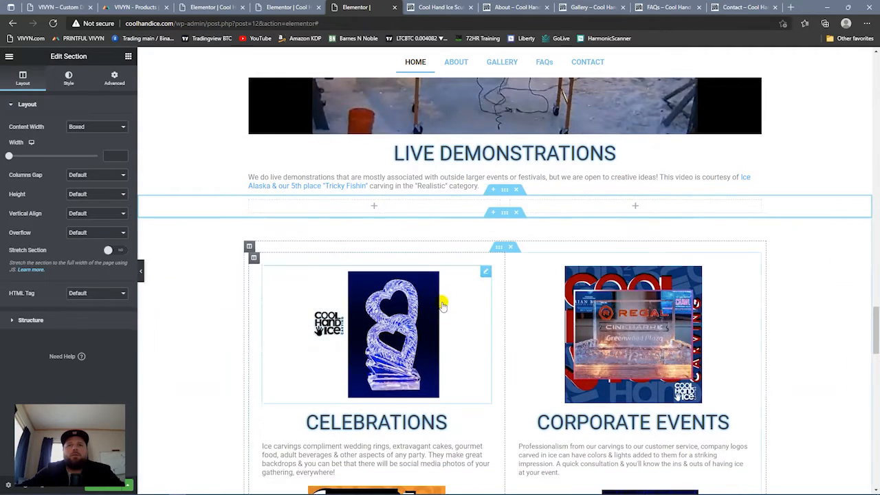
pyautogui.moveTo(486, 273)
pyautogui.mouseDown()
pyautogui.moveTo(446, 212)
pyautogui.moveTo(451, 204)
pyautogui.moveTo(468, 255)
pyautogui.mouseUp()
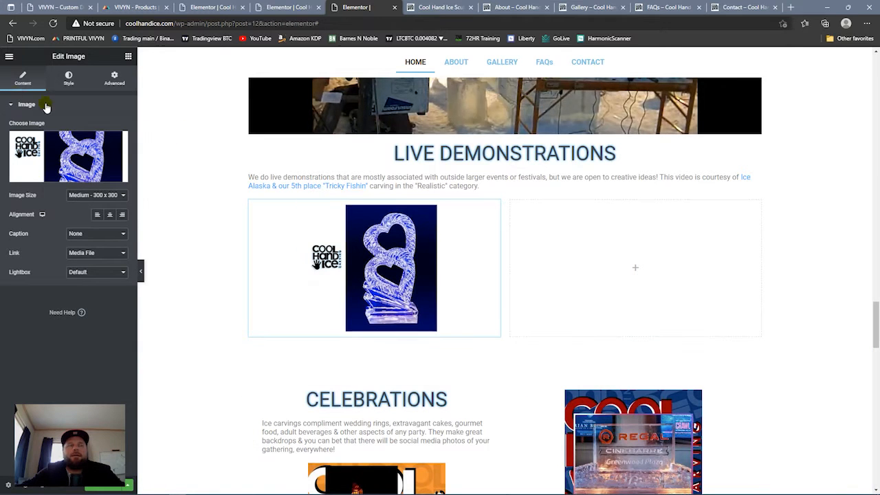
pyautogui.click(128, 56)
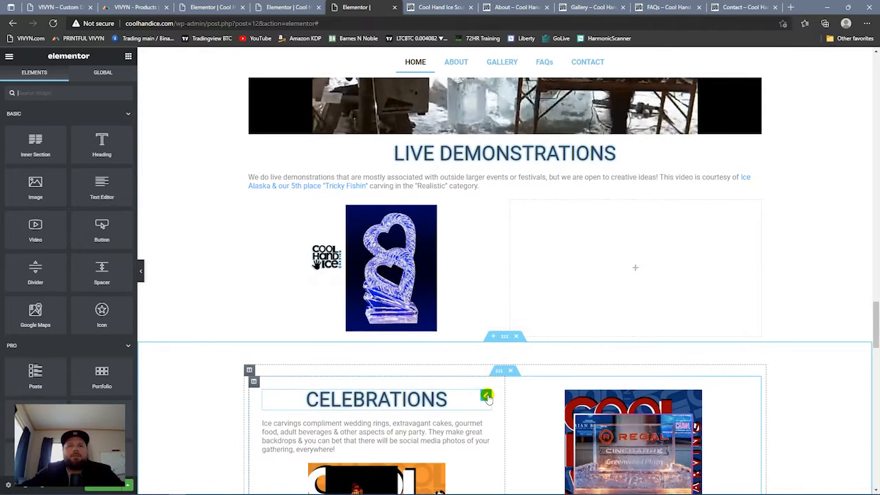
pyautogui.moveTo(487, 397); pyautogui.dragTo(468, 326)
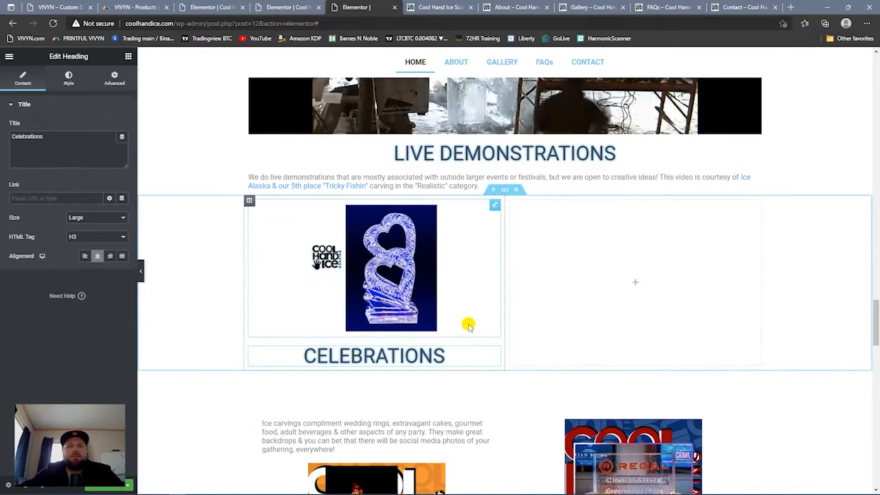
pyautogui.moveTo(488, 419); pyautogui.dragTo(467, 367)
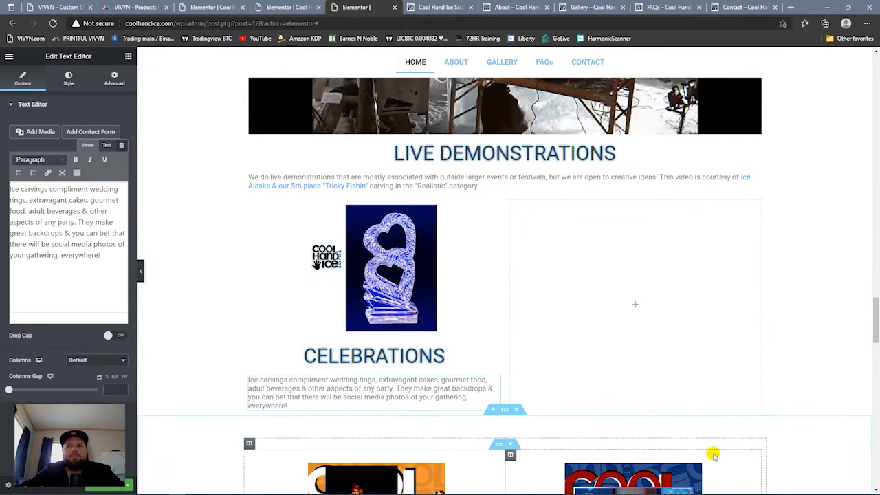
# - Move the Corporate Events image, heading and text into the second column of the new section
pyautogui.moveTo(739, 466); pyautogui.dragTo(650, 288)
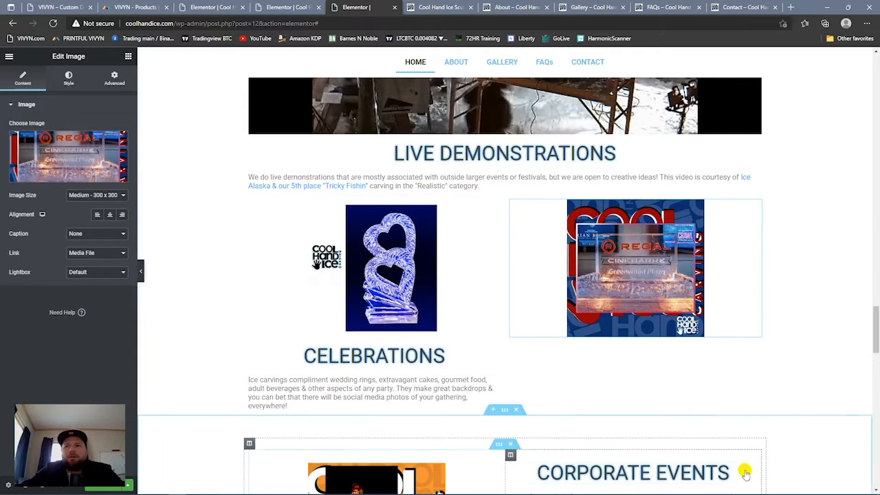
pyautogui.moveTo(742, 454); pyautogui.dragTo(697, 347)
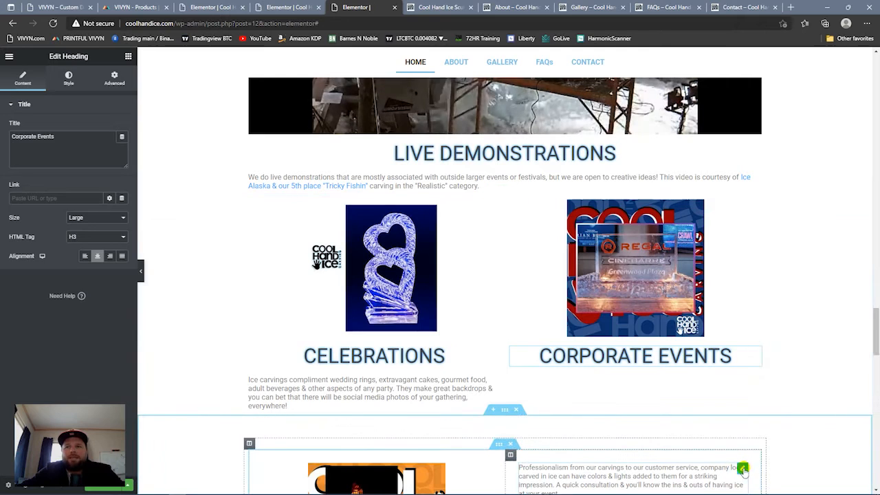
pyautogui.moveTo(742, 469); pyautogui.dragTo(715, 371)
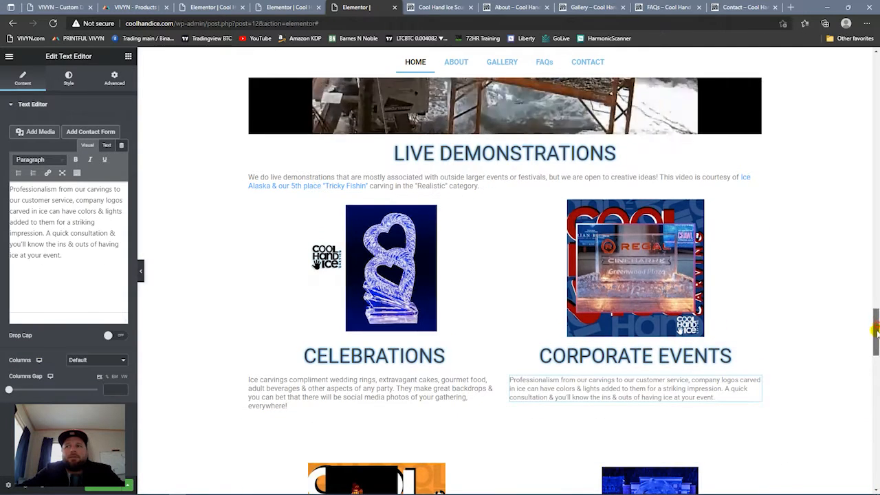
# - Move the Festivals image, heading and text below Corporate Events, and the Consultation & Management ones below Celebrations
pyautogui.moveTo(876, 332); pyautogui.dragTo(864, 351)
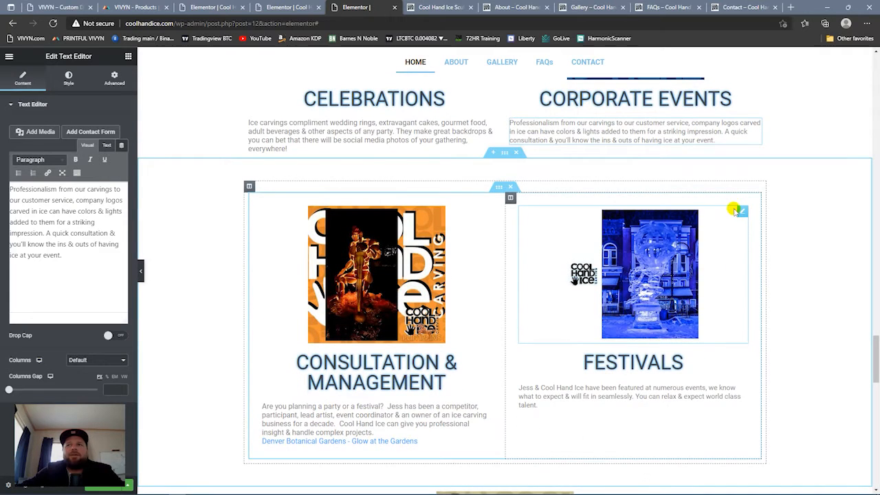
pyautogui.moveTo(735, 210)
pyautogui.mouseDown()
pyautogui.moveTo(664, 137)
pyautogui.moveTo(740, 208)
pyautogui.mouseUp()
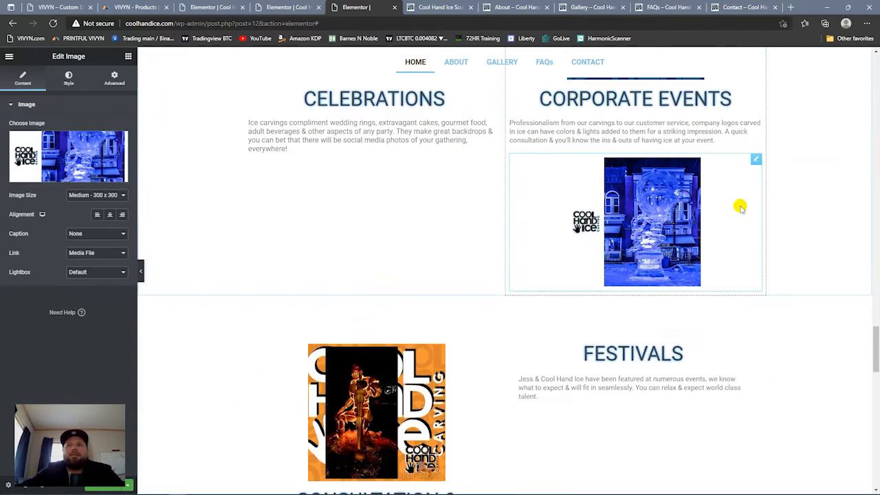
pyautogui.moveTo(740, 350); pyautogui.dragTo(665, 292)
pyautogui.moveTo(740, 381); pyautogui.dragTo(661, 338)
pyautogui.moveTo(459, 354); pyautogui.dragTo(404, 160)
pyautogui.moveTo(485, 409); pyautogui.dragTo(447, 351)
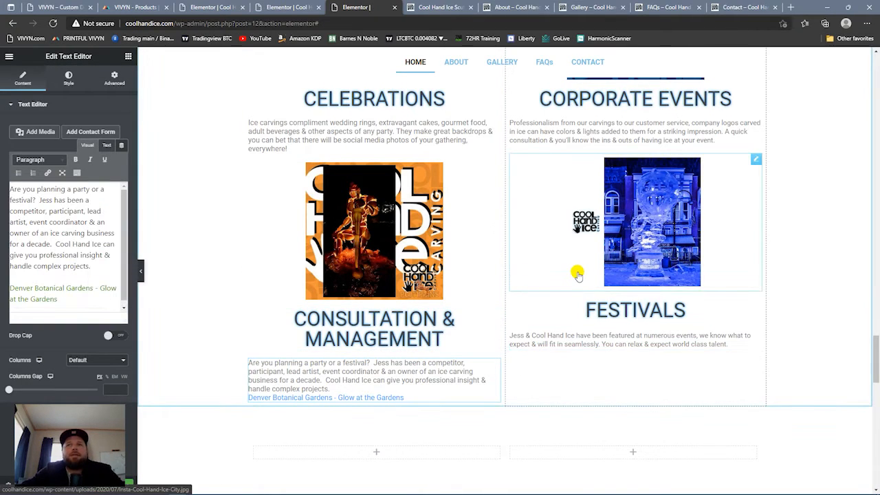
# - Delete the emptied section below the Consultation & Management and Festivals blocks
pyautogui.scroll(-8, 578, 275)
pyautogui.scroll(8, 668, 216)
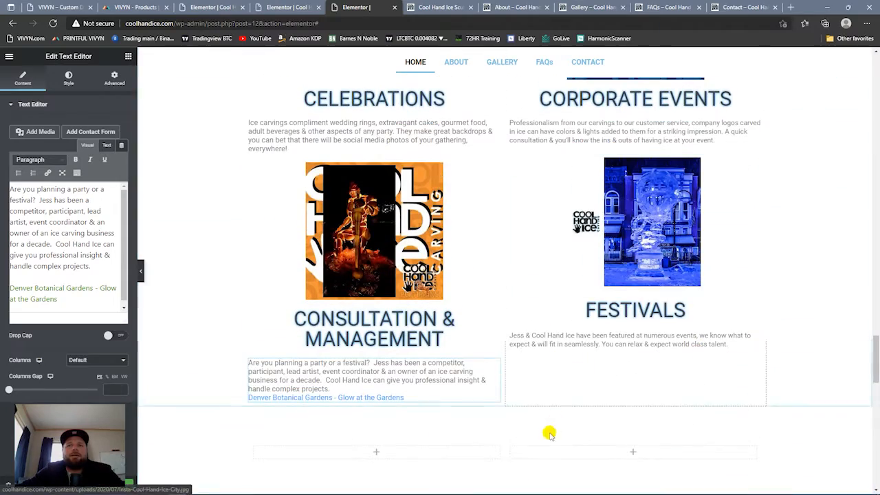
pyautogui.click(515, 402)
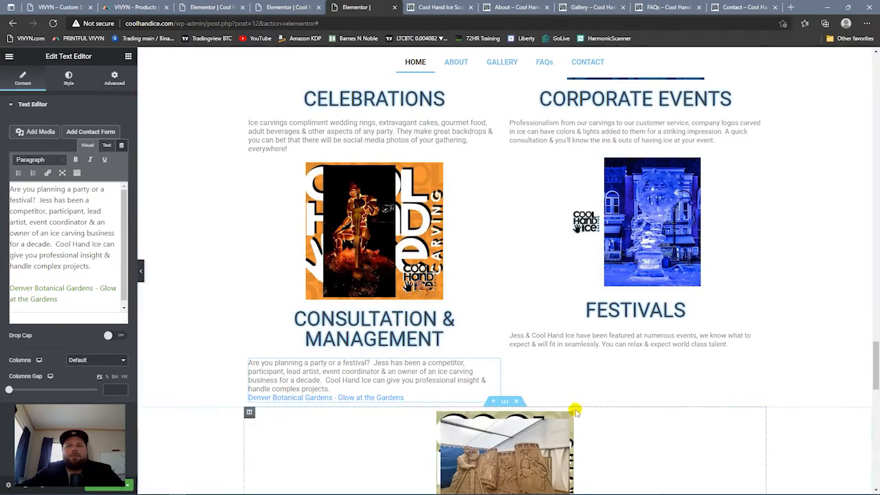
# - Add a Spacer widget above the sand sculpture image of the "Ice, Pumpkins, Sand, More..." block
pyautogui.scroll(-8, 576, 411)
pyautogui.scroll(8, 572, 412)
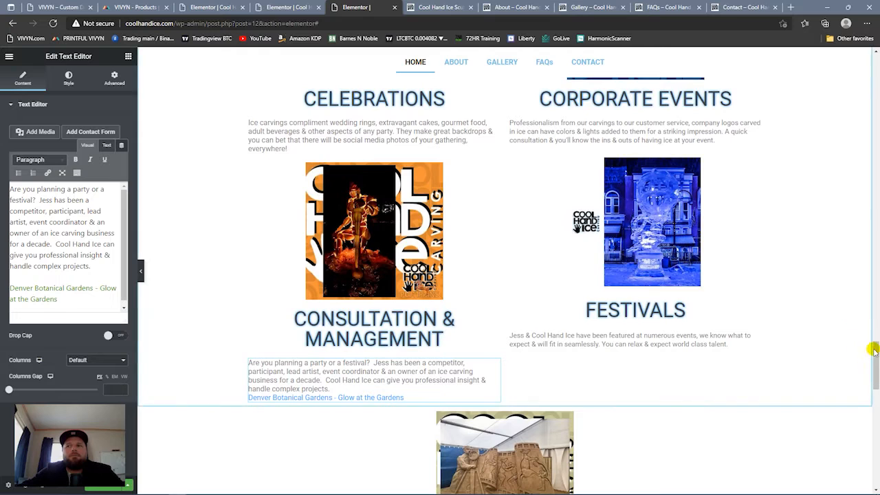
pyautogui.scroll(-2, 873, 350)
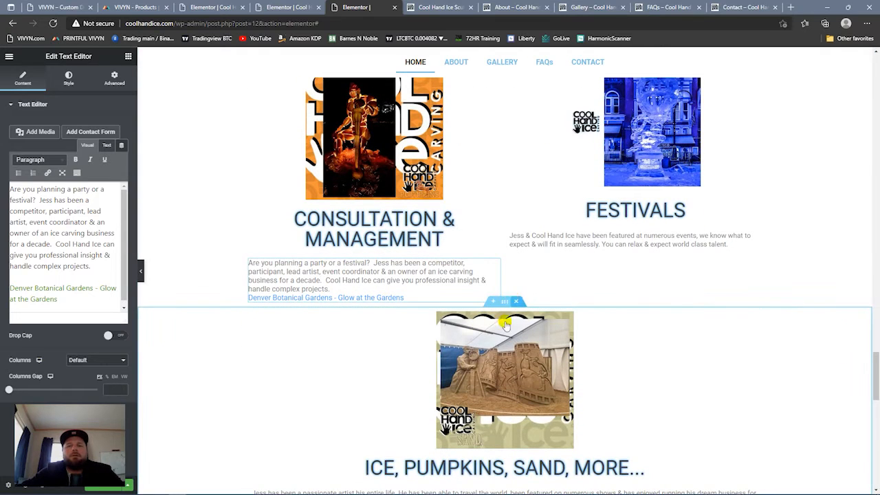
pyautogui.click(127, 59)
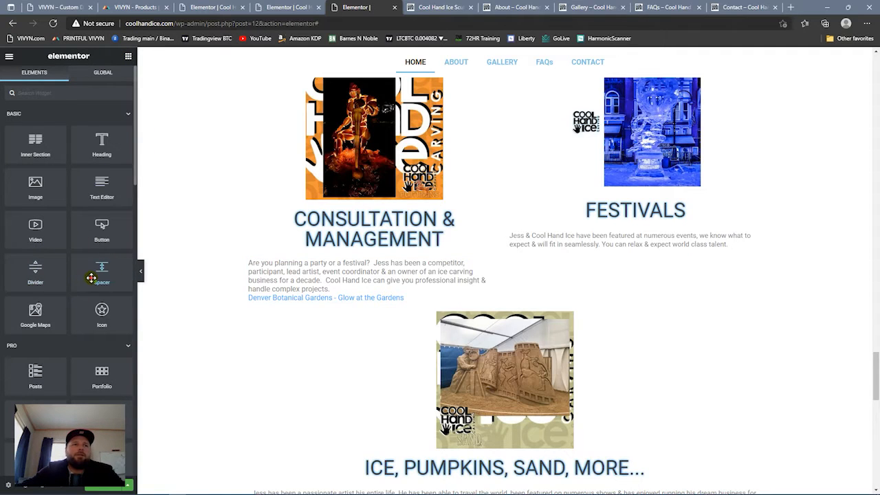
pyautogui.moveTo(91, 278); pyautogui.dragTo(442, 316)
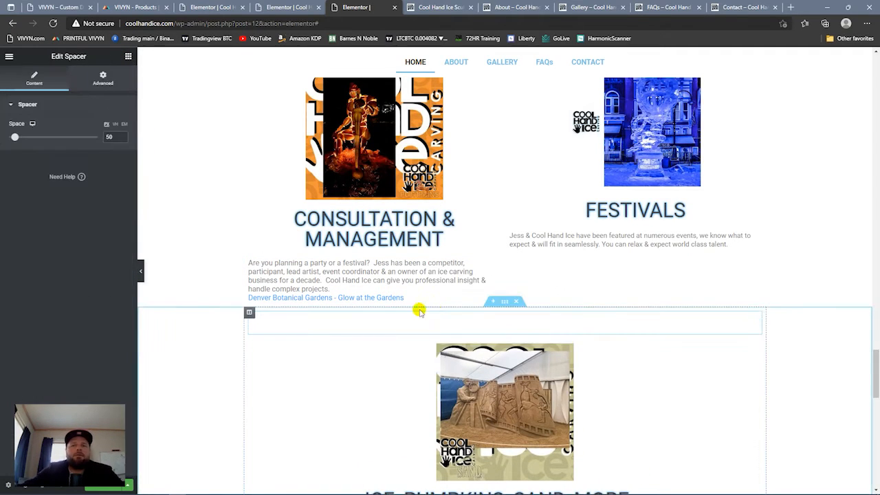
# - Update the edited page, then switch to the live home page and reload it
pyautogui.scroll(-10, 398, 232)
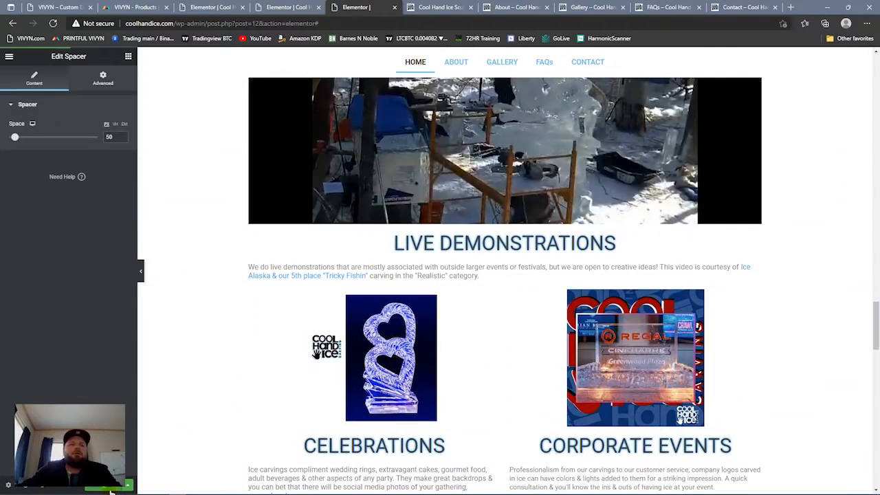
pyautogui.click(440, 7)
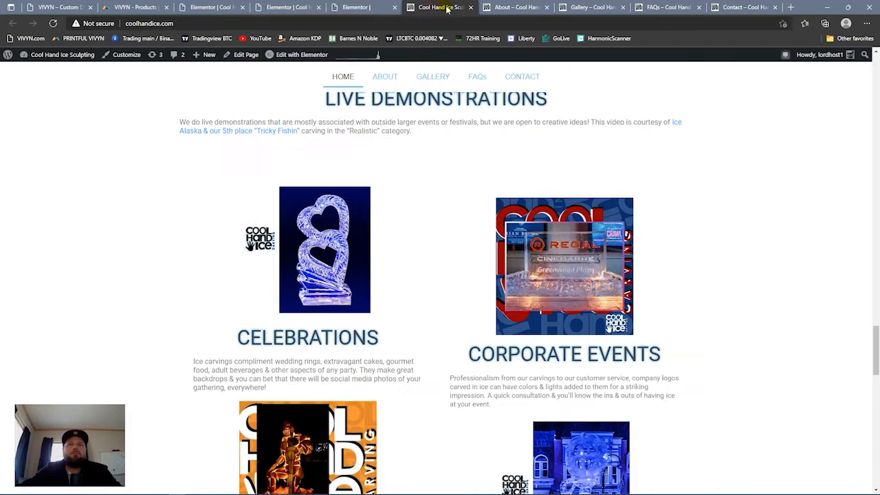
pyautogui.click(364, 7)
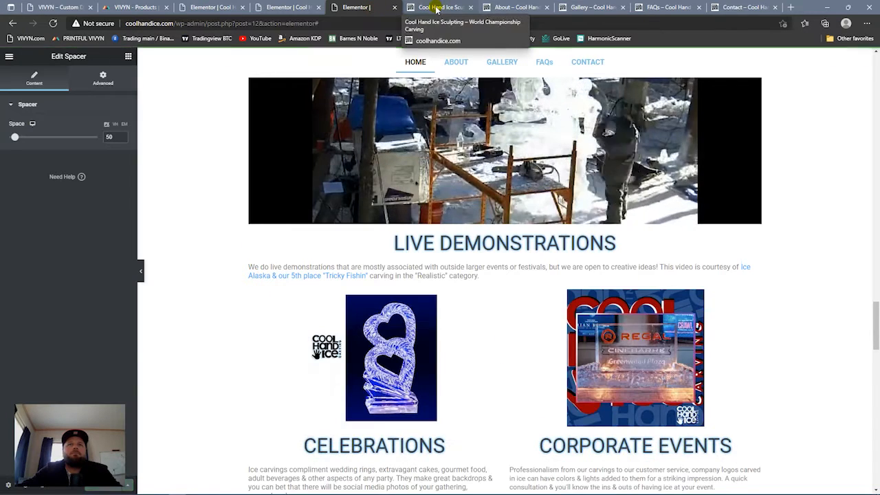
pyautogui.click(435, 9)
pyautogui.click(53, 24)
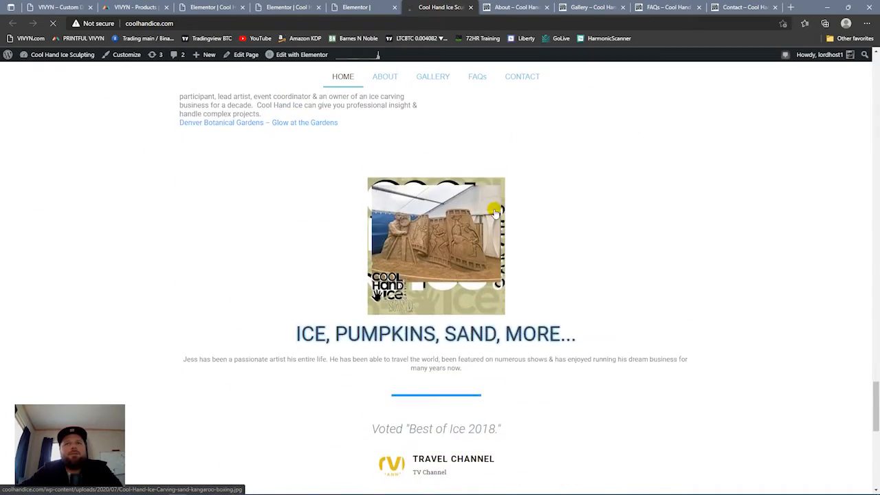
# - Examine the layout and spacing of the rearranged service blocks and the neighbouring sections on the live home page
pyautogui.scroll(-6, 487, 210)
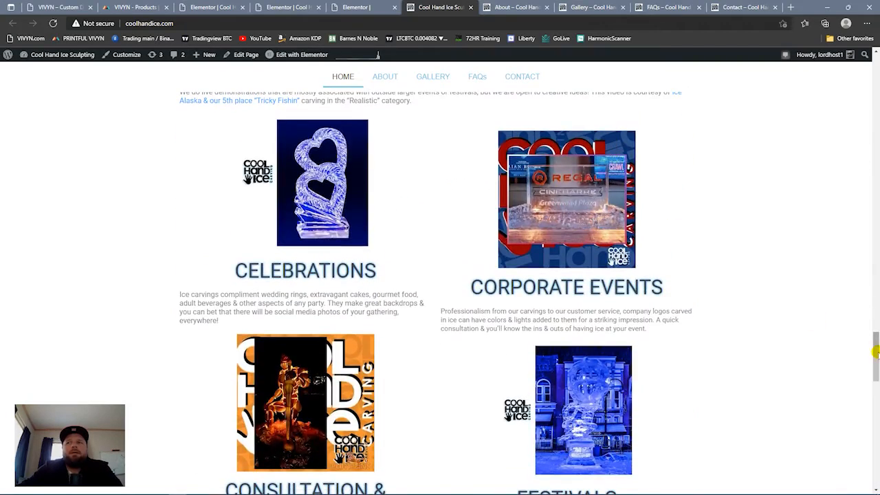
pyautogui.moveTo(876, 352); pyautogui.dragTo(856, 349)
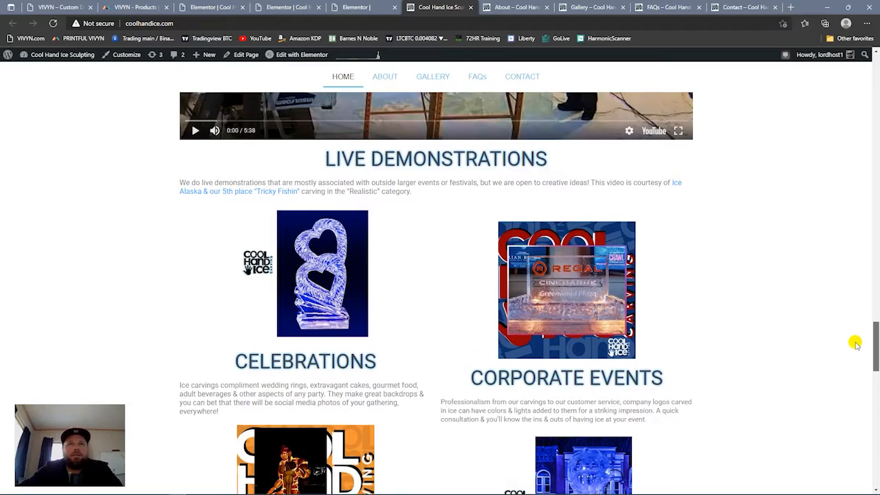
pyautogui.scroll(-3, 851, 352)
pyautogui.scroll(-3, 828, 385)
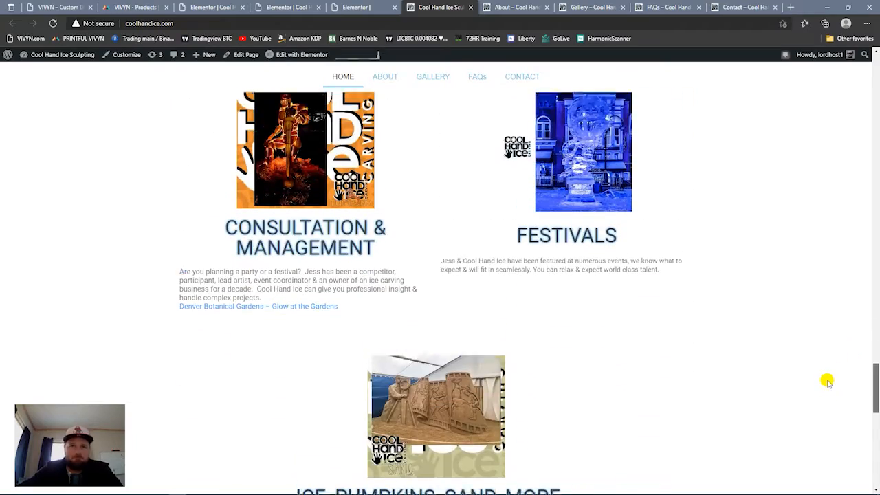
pyautogui.scroll(3, 835, 364)
pyautogui.scroll(5, 840, 354)
pyautogui.scroll(-10, 834, 330)
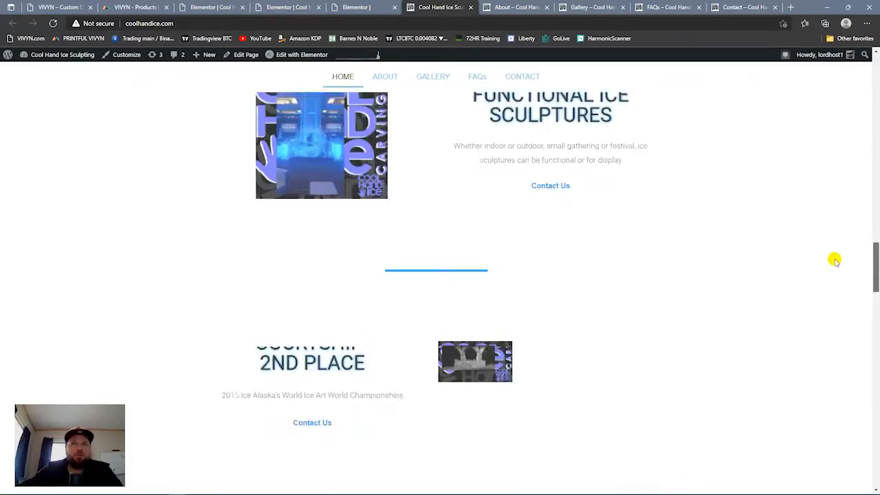
pyautogui.scroll(2, 834, 259)
pyautogui.scroll(-4, 834, 246)
pyautogui.scroll(-10, 835, 208)
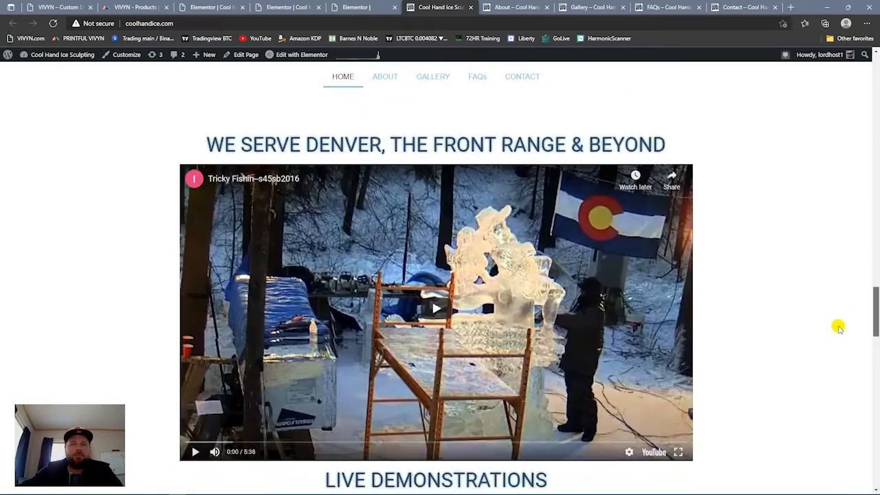
# - Return to the page editor and add a two-column section above the Celebrations and Corporate Events blocks
pyautogui.scroll(2, 832, 373)
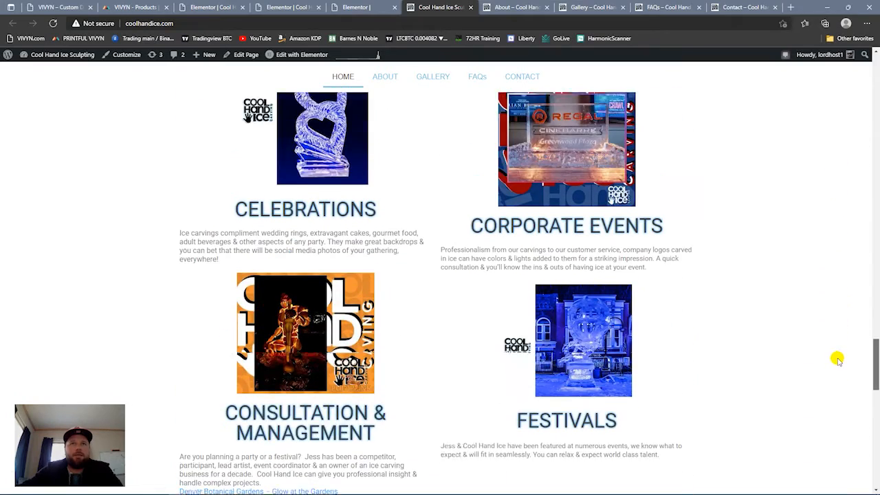
pyautogui.click(360, 8)
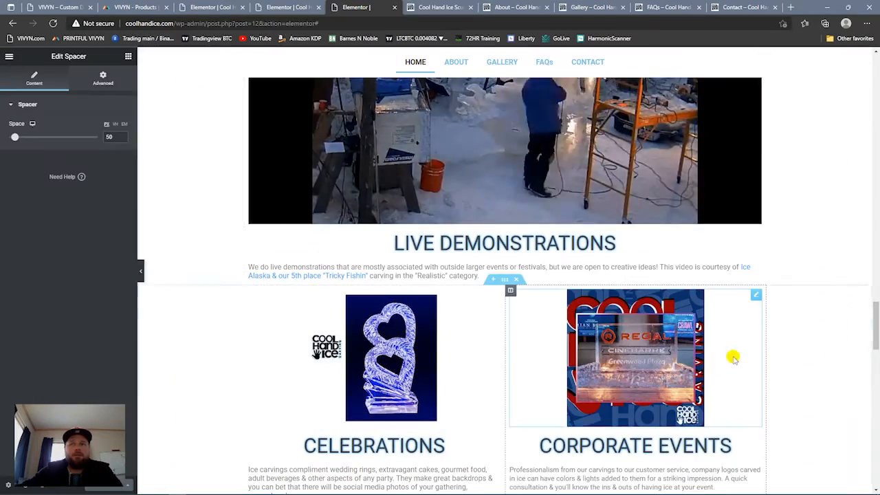
pyautogui.scroll(-2, 875, 342)
pyautogui.scroll(-2, 474, 206)
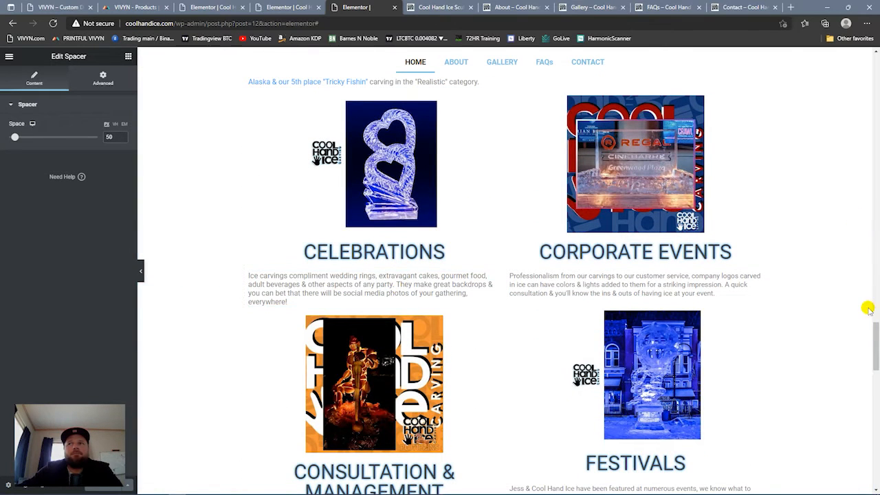
pyautogui.scroll(2, 875, 347)
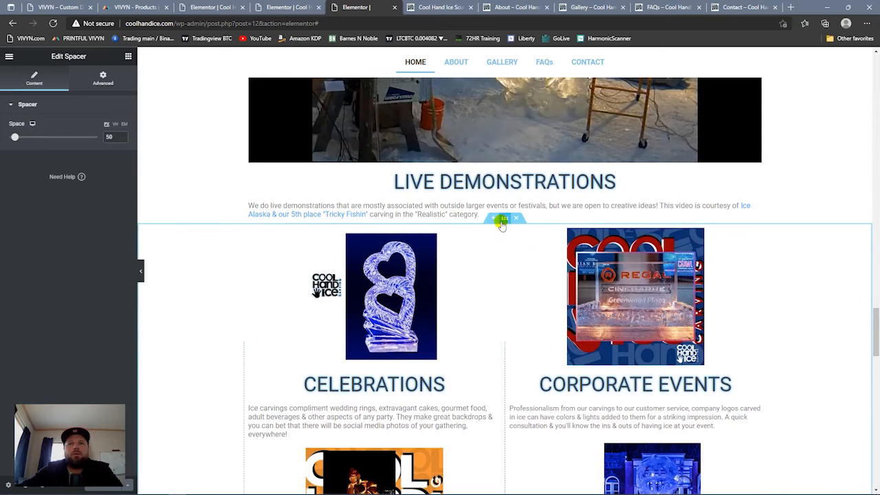
pyautogui.rightClick(504, 219)
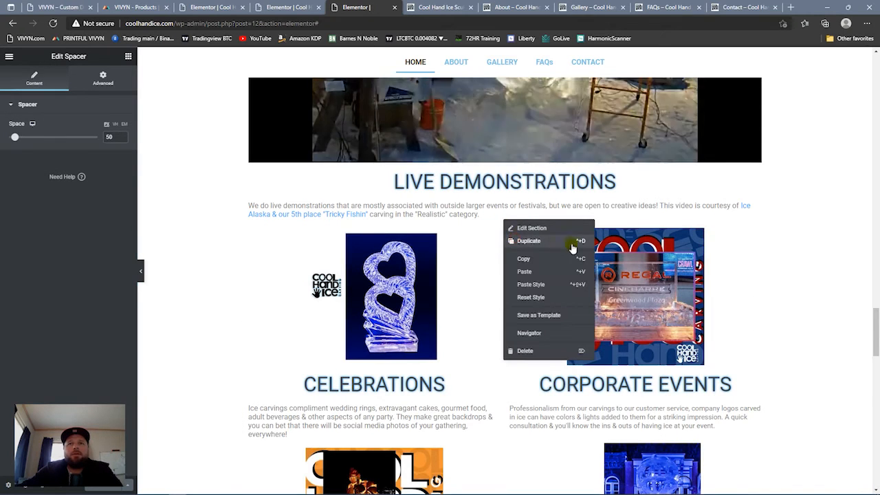
pyautogui.click(519, 227)
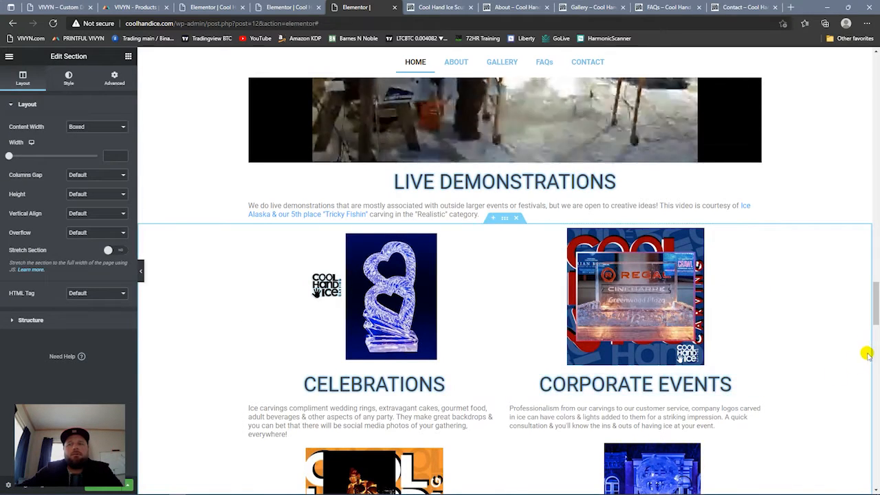
pyautogui.scroll(-1, 871, 300)
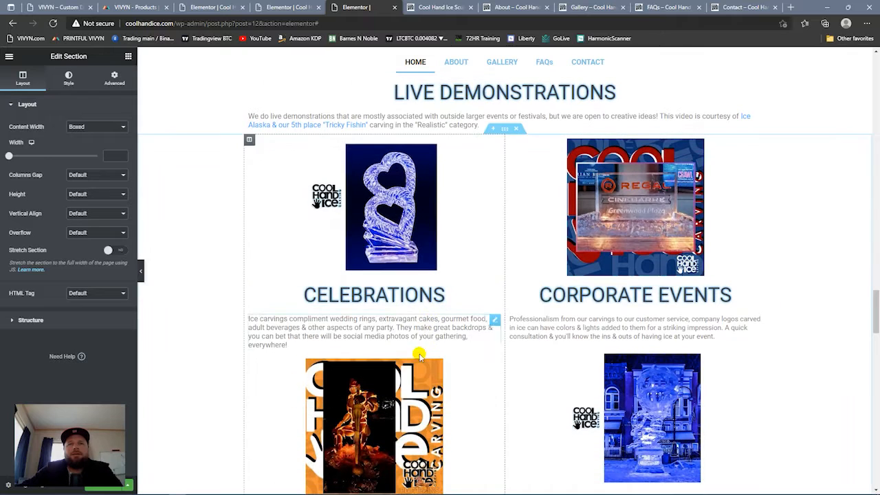
pyautogui.click(499, 131)
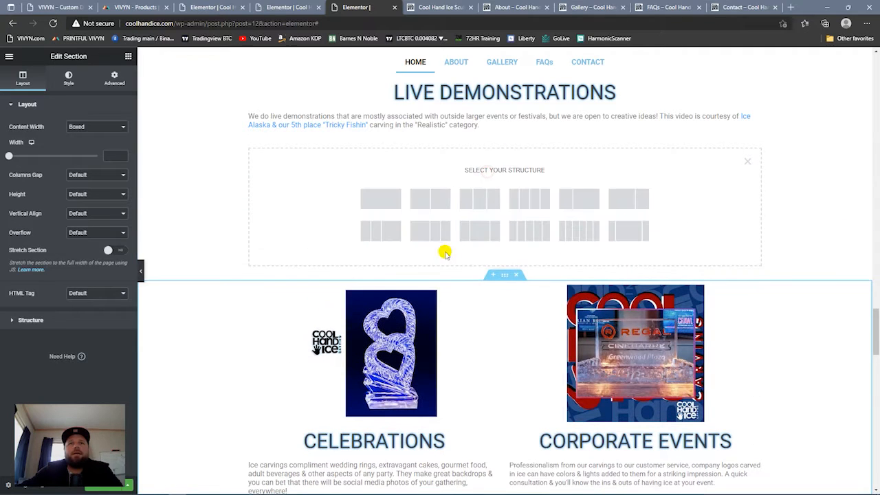
pyautogui.click(433, 200)
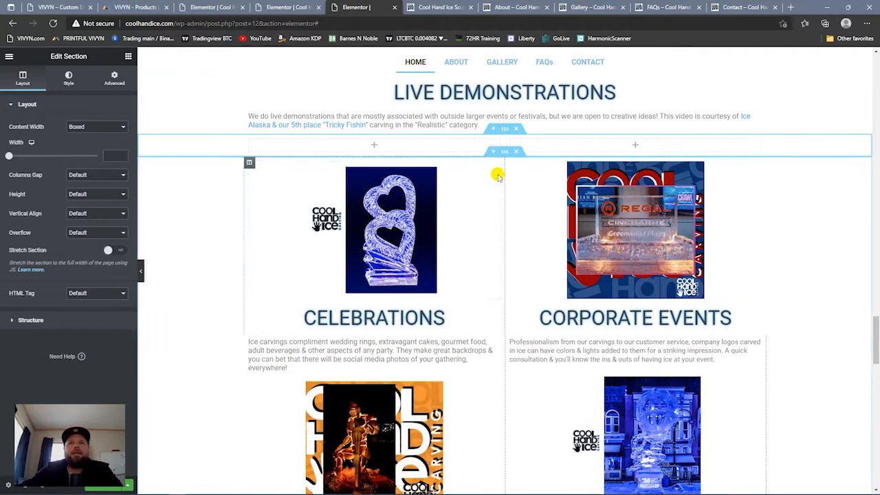
# - Move the Celebrations image into the new section's first column and its heading and text into the second, vertically aligned to Middle
pyautogui.moveTo(492, 170)
pyautogui.mouseDown()
pyautogui.moveTo(453, 147)
pyautogui.moveTo(477, 178)
pyautogui.moveTo(481, 228)
pyautogui.mouseUp()
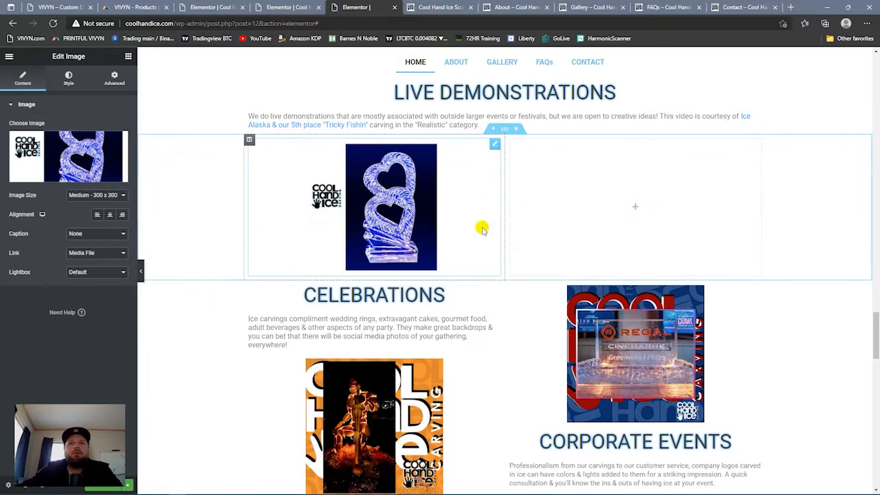
pyautogui.moveTo(495, 294); pyautogui.dragTo(626, 230)
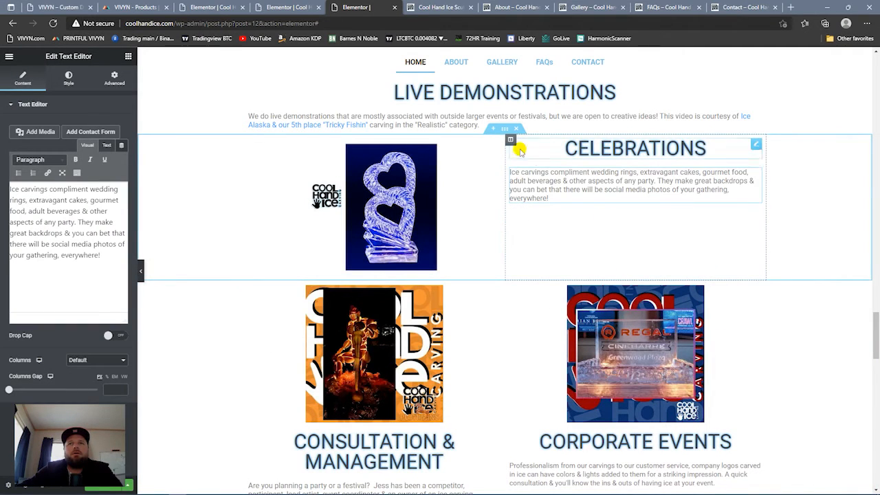
pyautogui.click(510, 140)
pyautogui.click(101, 148)
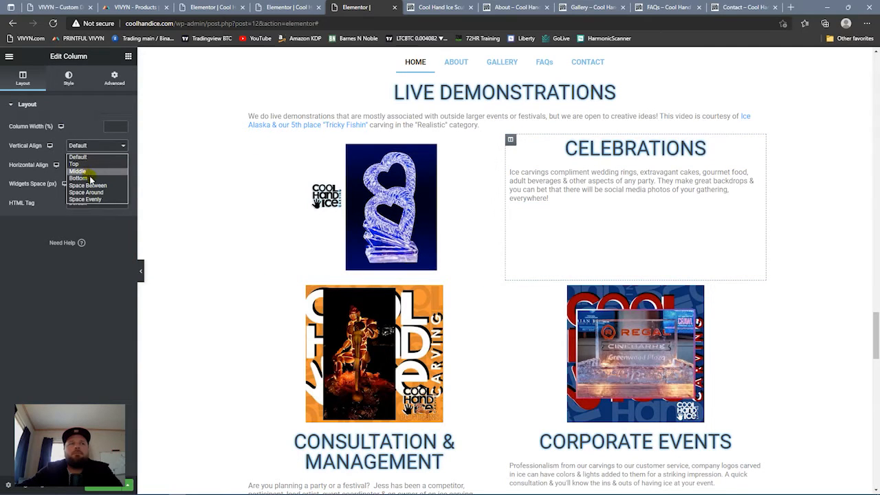
pyautogui.click(92, 171)
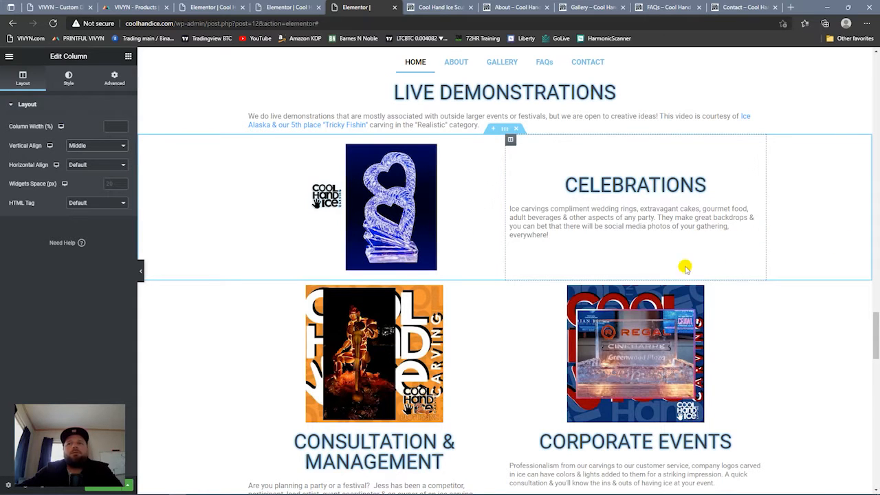
pyautogui.click(756, 209)
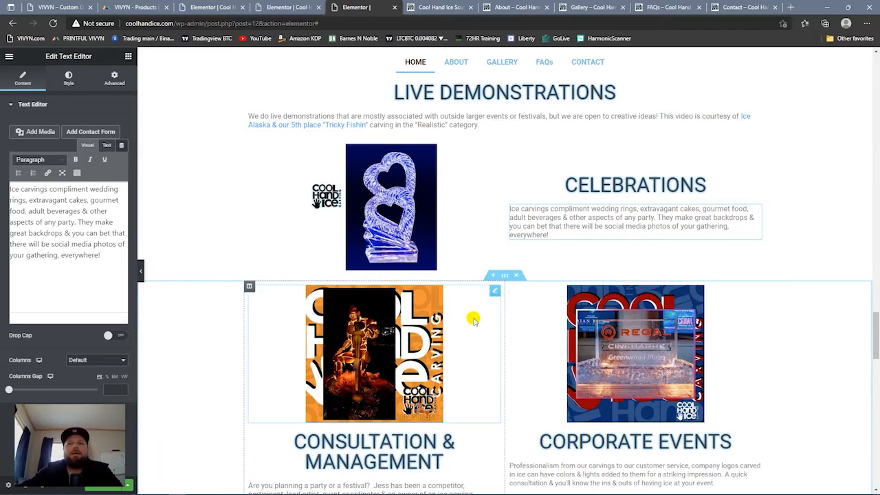
# - Add another two-column section below the Celebrations section and set its second column's vertical alignment to Middle
pyautogui.click(492, 275)
pyautogui.click(492, 323)
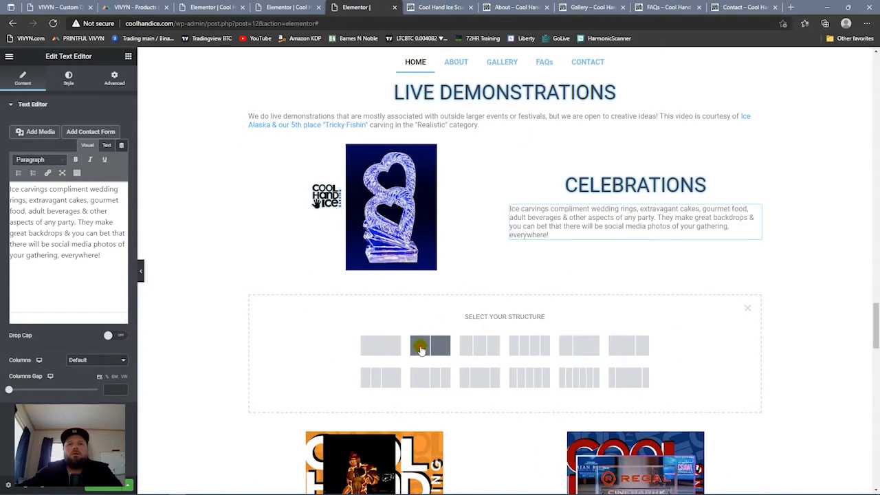
pyautogui.click(421, 349)
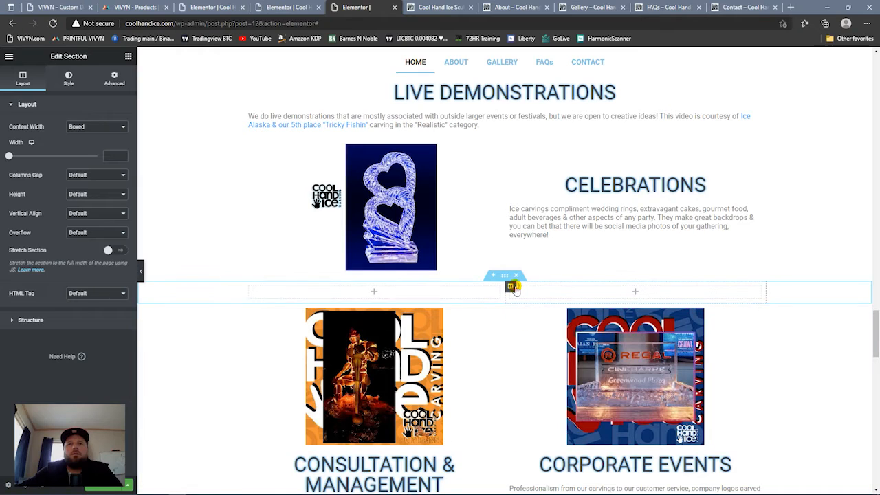
pyautogui.click(511, 286)
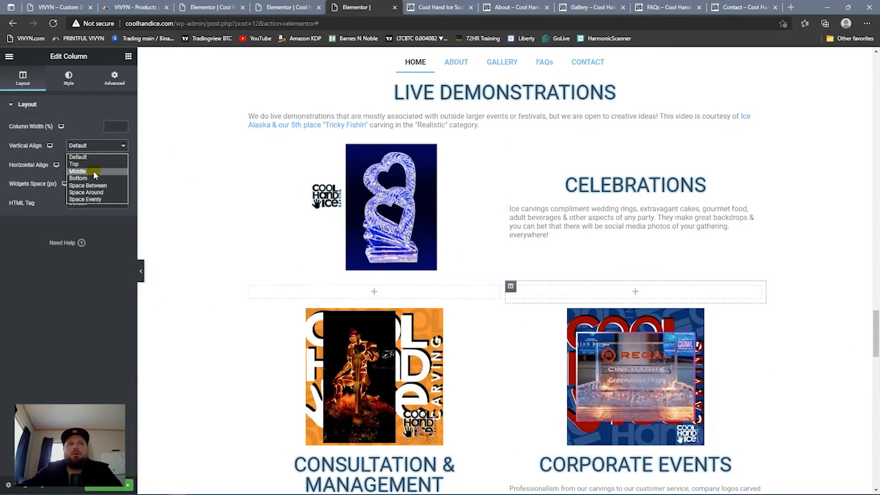
pyautogui.click(78, 170)
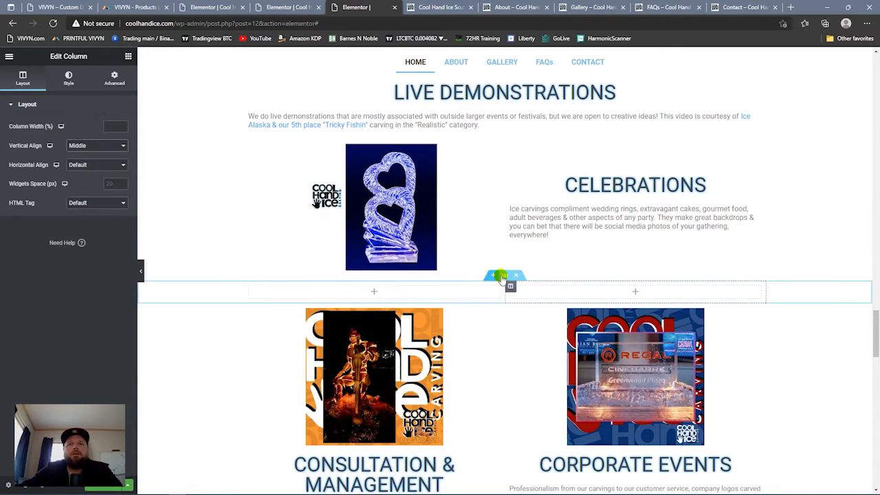
# - Duplicate the empty two-column section three times below the Celebrations section
pyautogui.rightClick(500, 277)
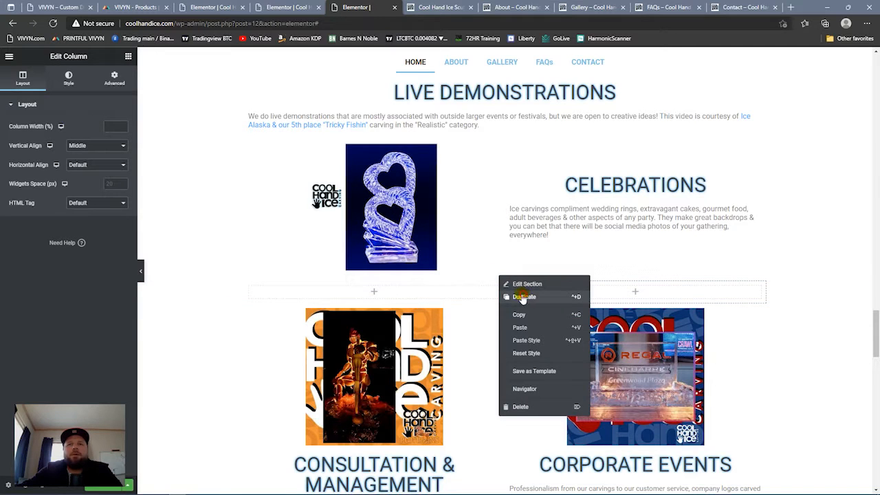
pyautogui.click(523, 297)
pyautogui.rightClick(504, 275)
pyautogui.click(516, 289)
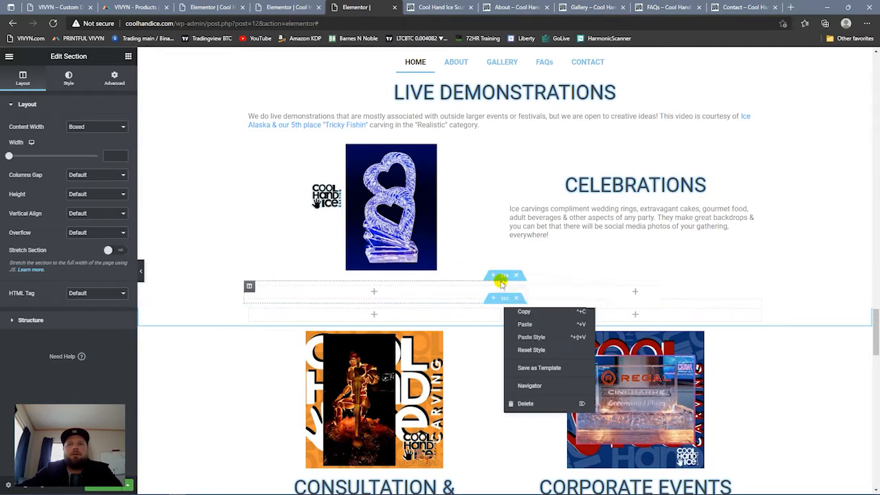
pyautogui.rightClick(503, 277)
pyautogui.click(517, 299)
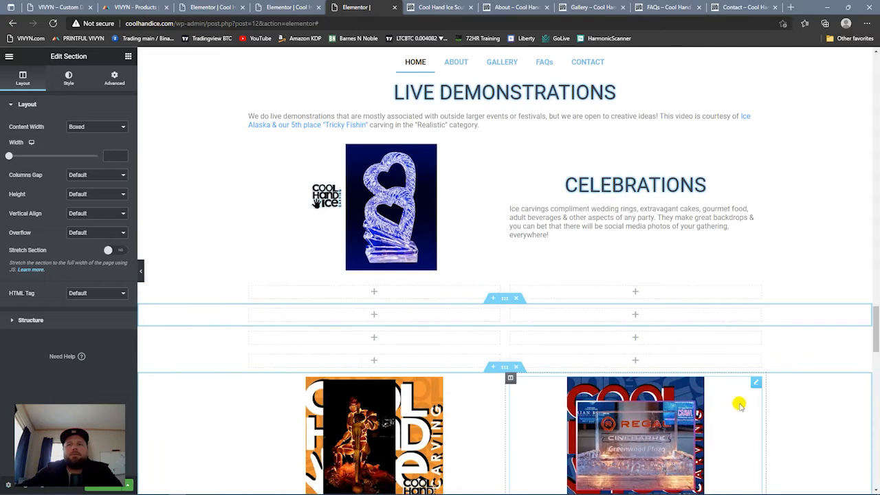
# - Move the Corporate Events image into the first empty section's first column and its heading and text into the second column
pyautogui.moveTo(753, 387); pyautogui.dragTo(406, 297)
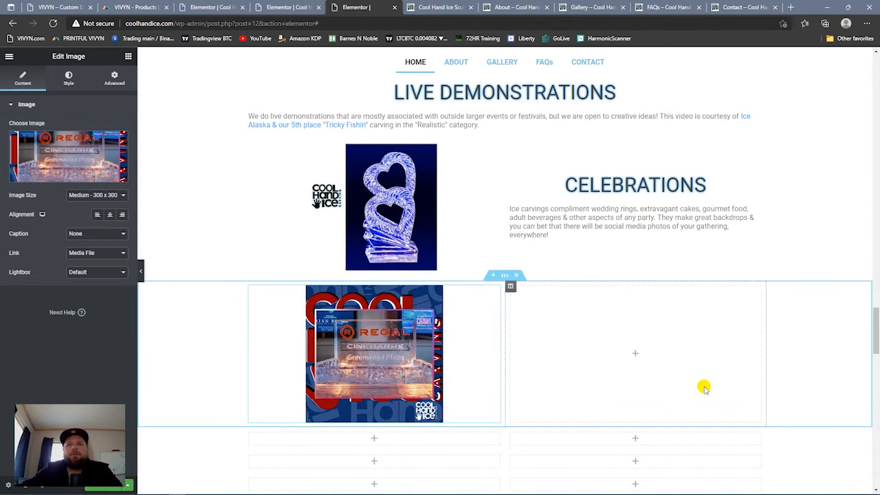
pyautogui.scroll(-3, 874, 323)
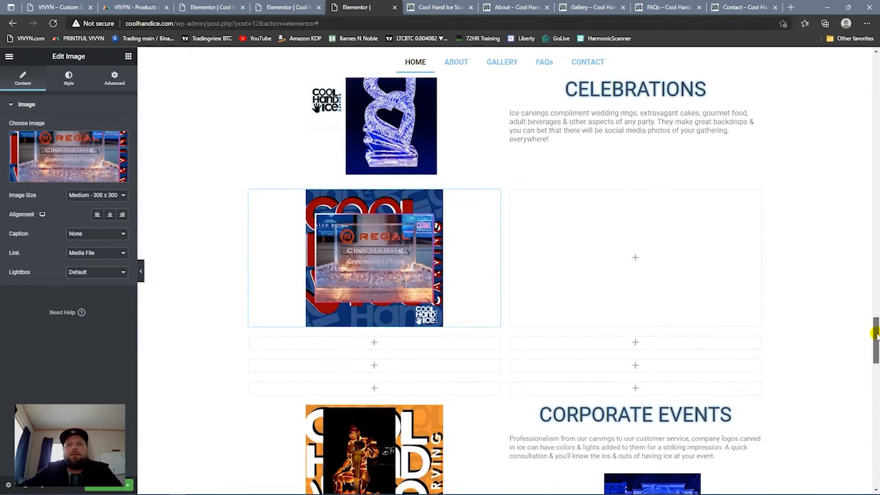
pyautogui.moveTo(756, 358); pyautogui.dragTo(667, 220)
pyautogui.moveTo(663, 265); pyautogui.dragTo(649, 227)
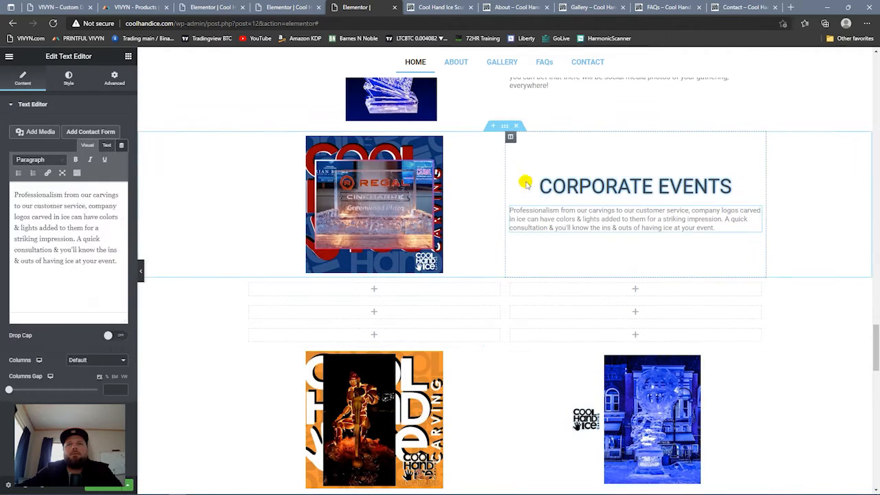
# - Swap the columns of the Corporate Events section so the heading and text come before the image
pyautogui.click(501, 128)
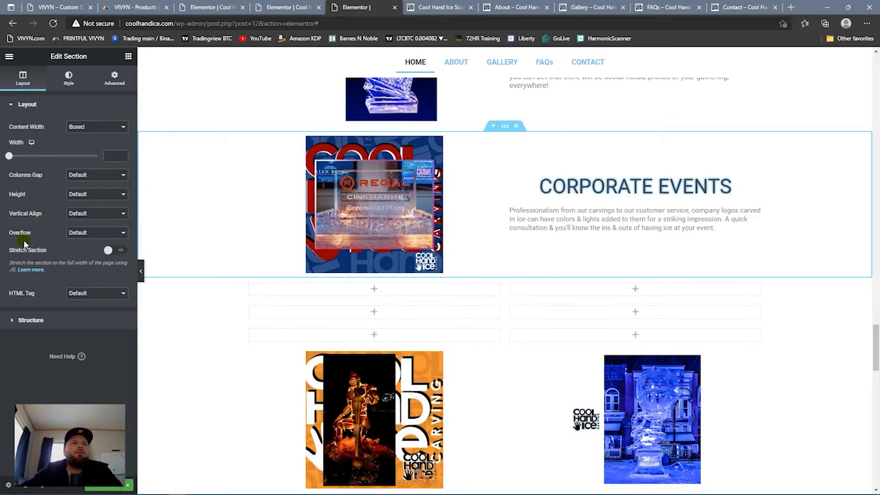
pyautogui.click(31, 319)
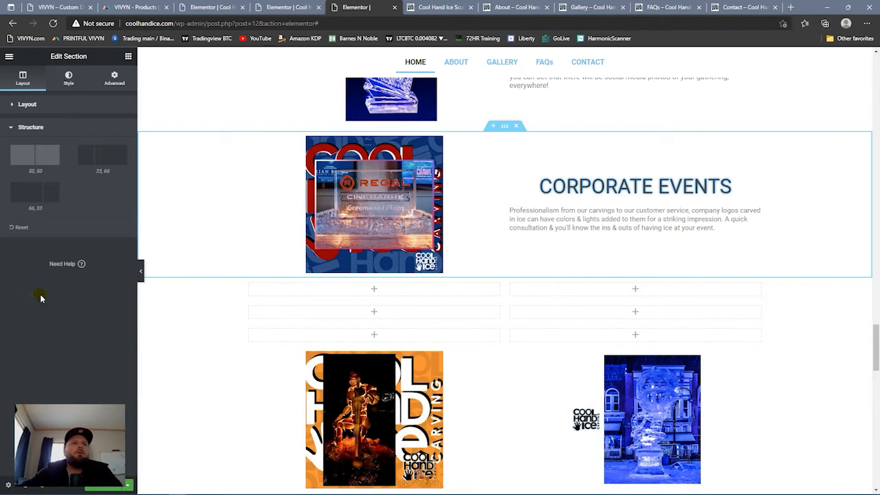
pyautogui.click(36, 104)
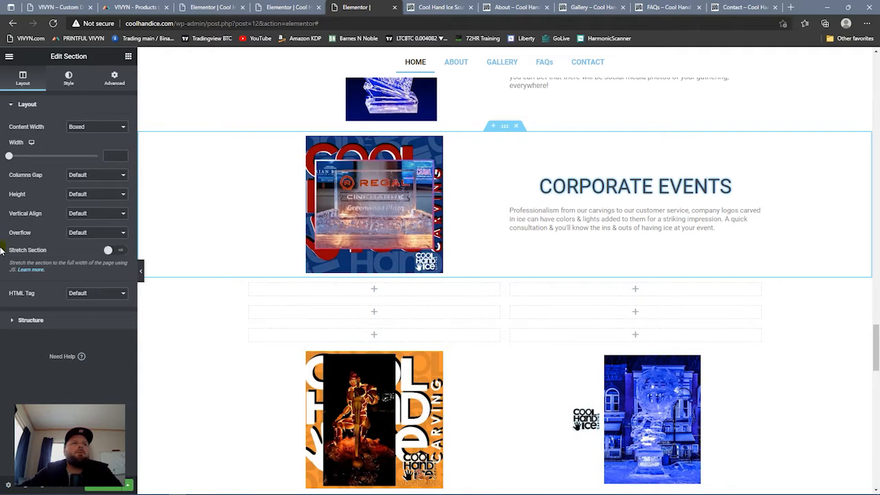
pyautogui.moveTo(510, 138); pyautogui.dragTo(383, 131)
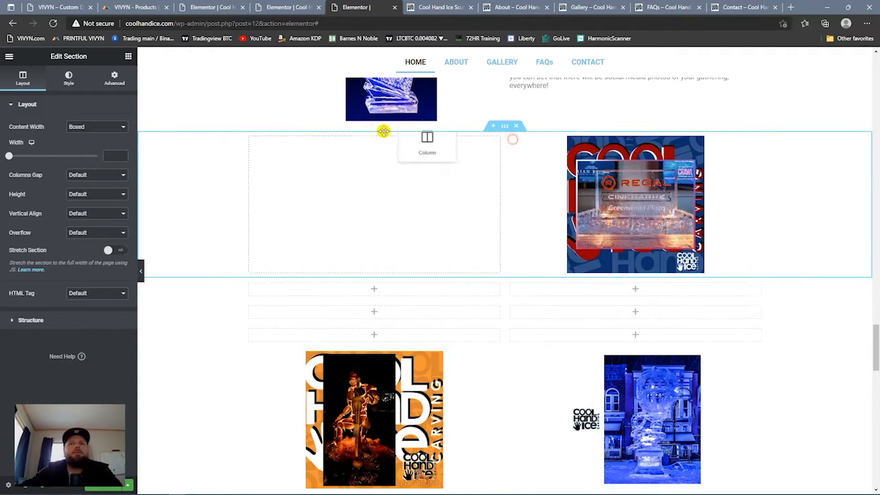
pyautogui.moveTo(524, 180); pyautogui.dragTo(527, 226)
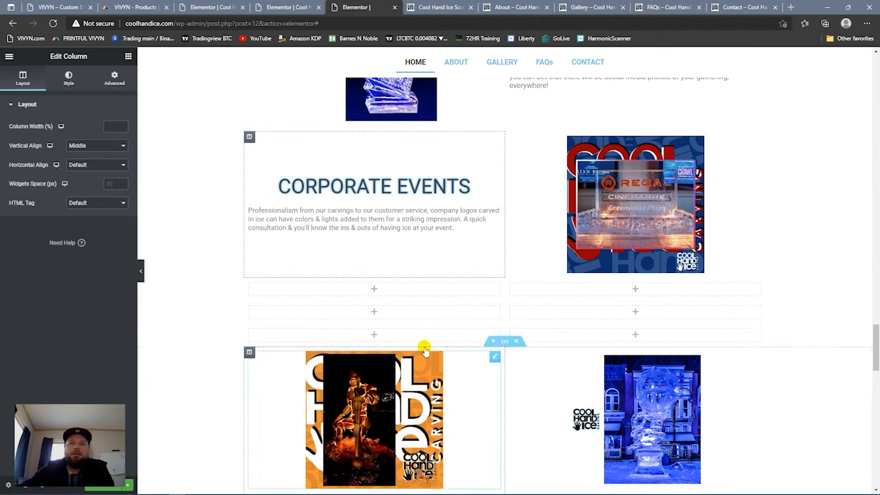
# - Move the Consultation & Management image into the next empty section's first column and its heading and text into the second column
pyautogui.moveTo(495, 359); pyautogui.dragTo(390, 281)
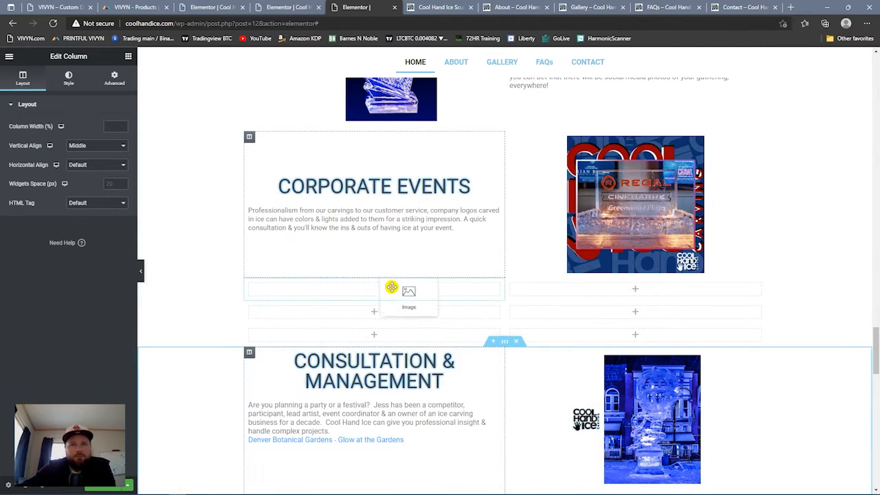
pyautogui.moveTo(431, 343); pyautogui.dragTo(477, 284)
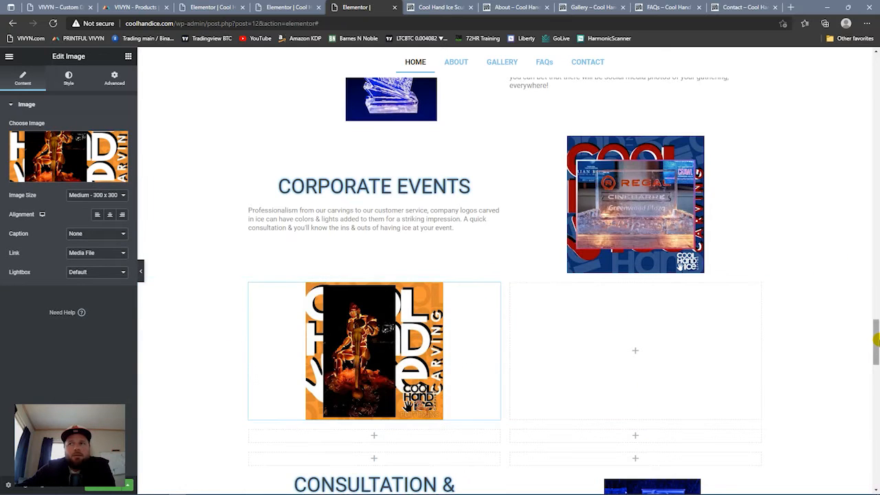
pyautogui.scroll(-3, 749, 323)
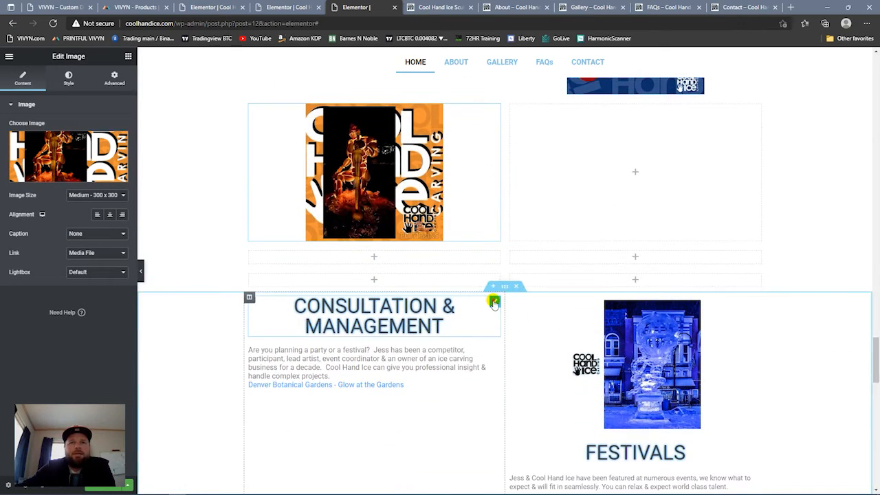
pyautogui.moveTo(494, 303); pyautogui.dragTo(533, 182)
pyautogui.moveTo(490, 298); pyautogui.dragTo(563, 203)
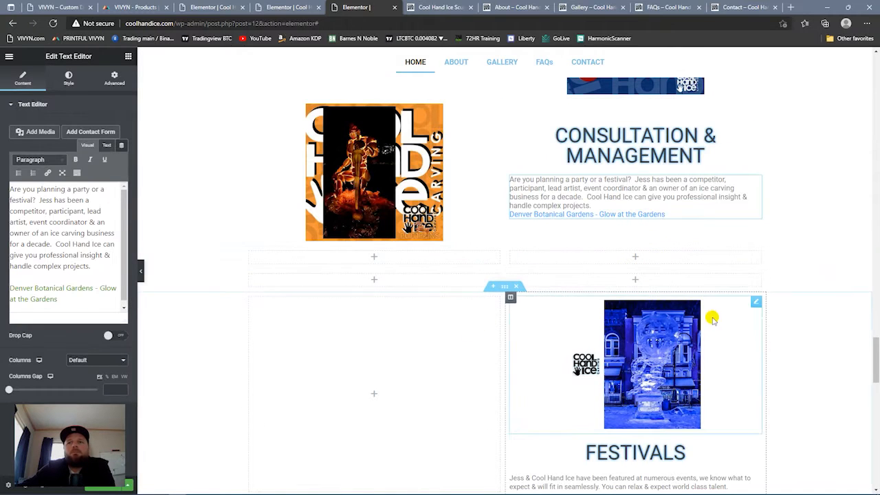
# - Move the Festivals image, heading and text into the next empty two-column section, with the text column before the image
pyautogui.moveTo(753, 310)
pyautogui.mouseDown()
pyautogui.moveTo(411, 254)
pyautogui.moveTo(481, 277)
pyautogui.mouseUp()
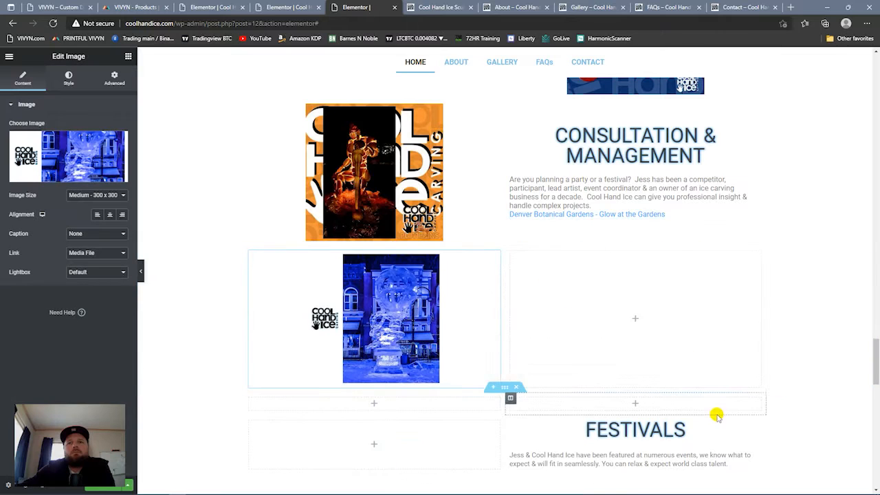
pyautogui.moveTo(723, 370); pyautogui.dragTo(726, 385)
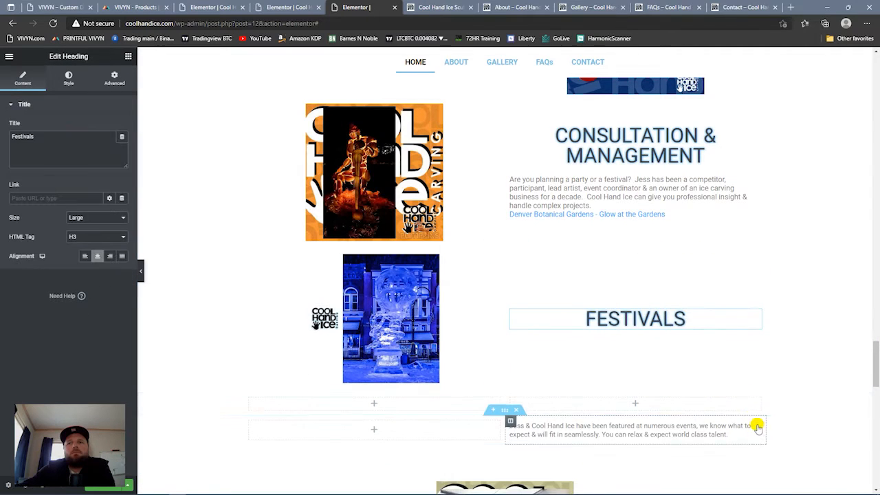
pyautogui.moveTo(757, 428); pyautogui.dragTo(707, 342)
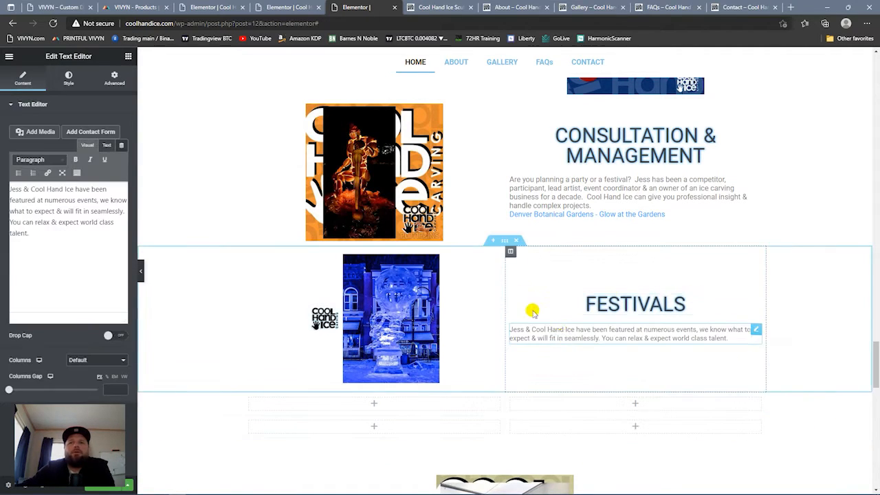
pyautogui.moveTo(509, 256); pyautogui.dragTo(250, 256)
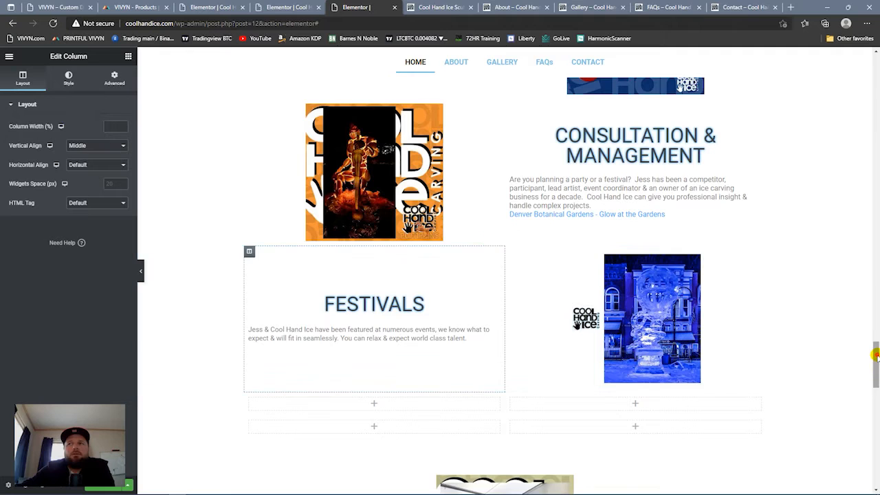
# - Delete the two leftover empty two-column sections below the Festivals section
pyautogui.moveTo(875, 349); pyautogui.dragTo(875, 363)
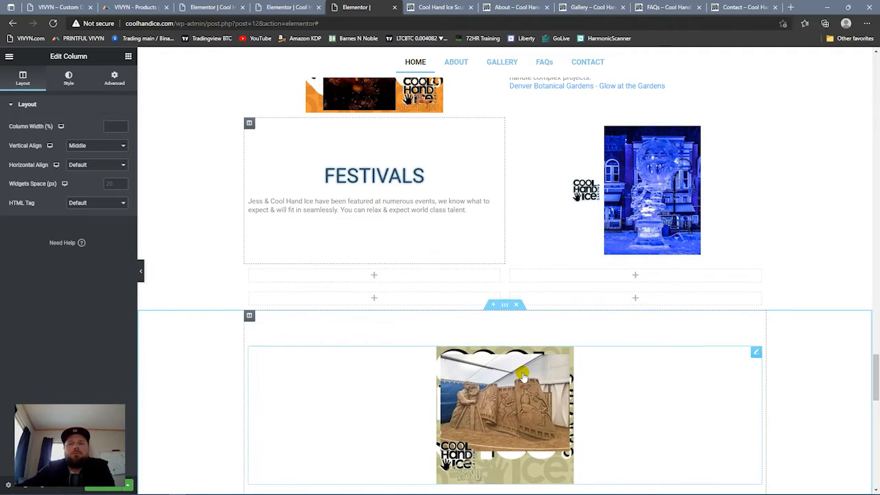
pyautogui.click(514, 260)
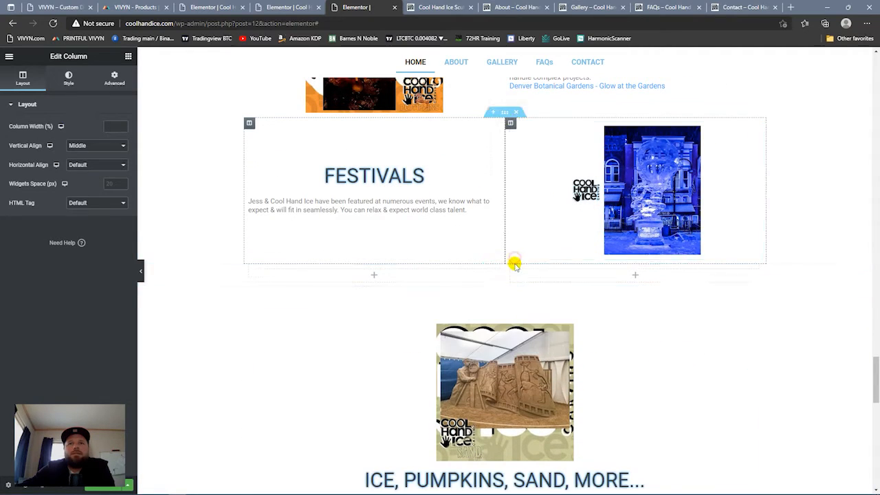
pyautogui.click(514, 260)
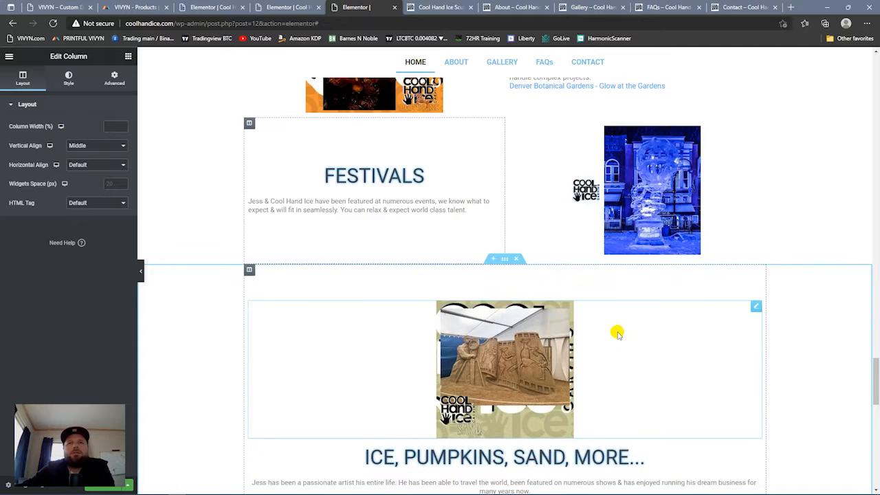
# - Open a new section placeholder between the Live Demonstrations text and the Celebrations section
pyautogui.scroll(5, 651, 336)
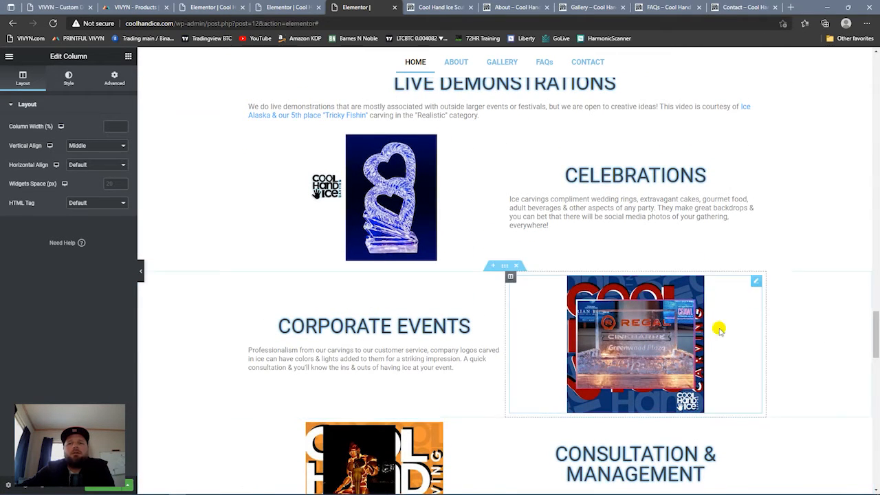
pyautogui.moveTo(873, 319); pyautogui.dragTo(875, 304)
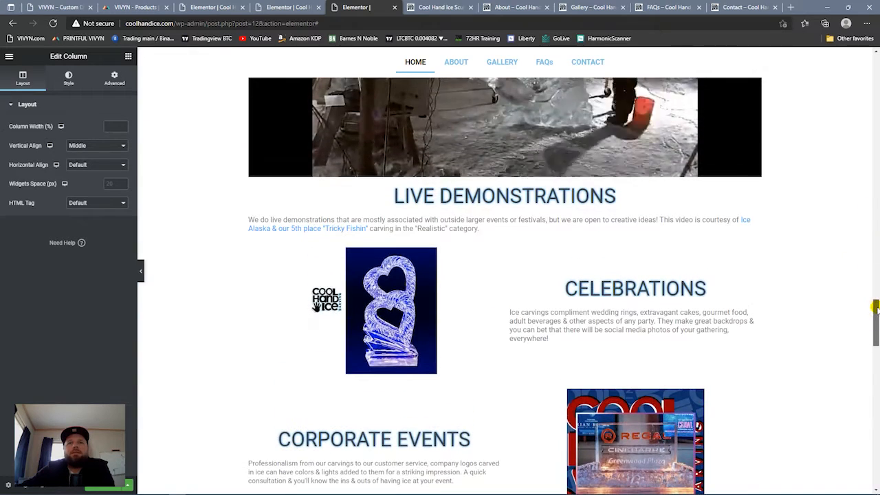
pyautogui.click(492, 242)
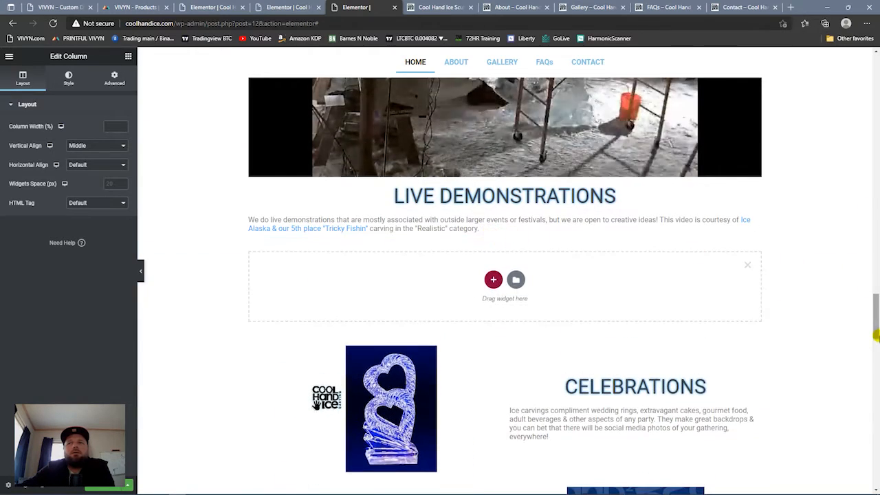
# - Duplicate the blue divider section above "Moonlit Courtship" and move the copy directly above the "We Serve Denver, The Front Range & Beyond" heading
pyautogui.moveTo(876, 300)
pyautogui.mouseDown()
pyautogui.moveTo(848, 285)
pyautogui.moveTo(875, 244)
pyautogui.mouseUp()
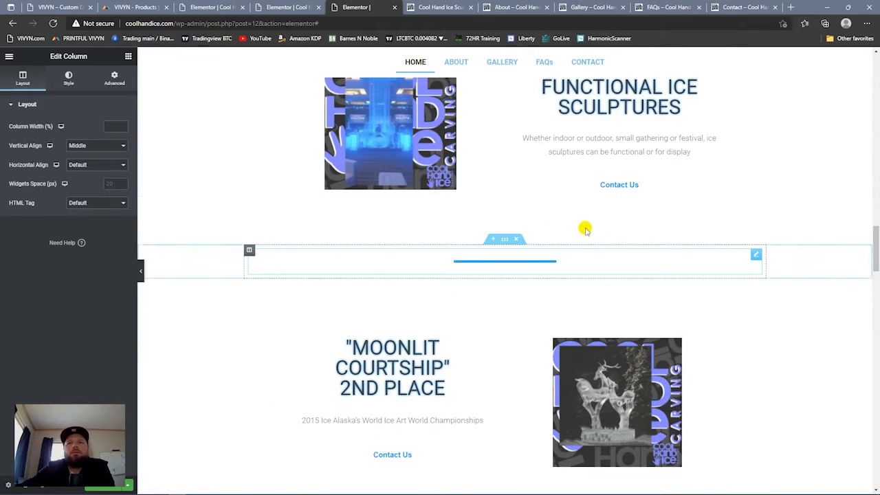
pyautogui.scroll(-8, 617, 283)
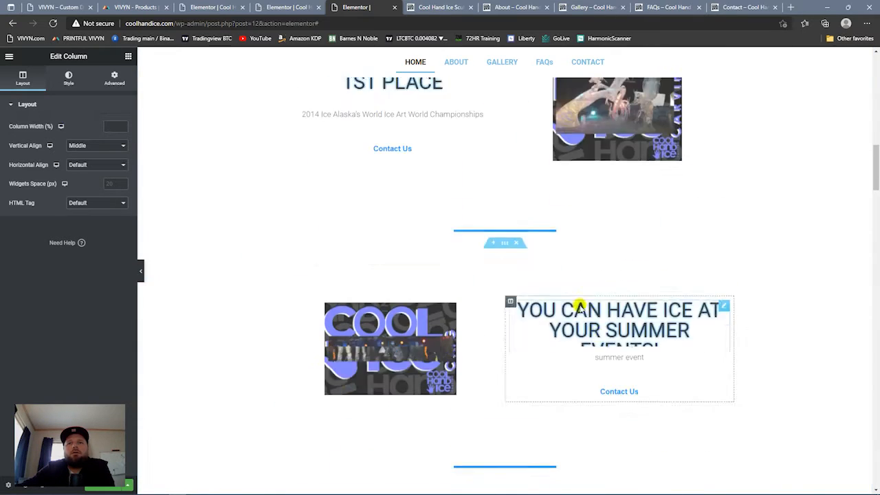
pyautogui.scroll(2, 580, 304)
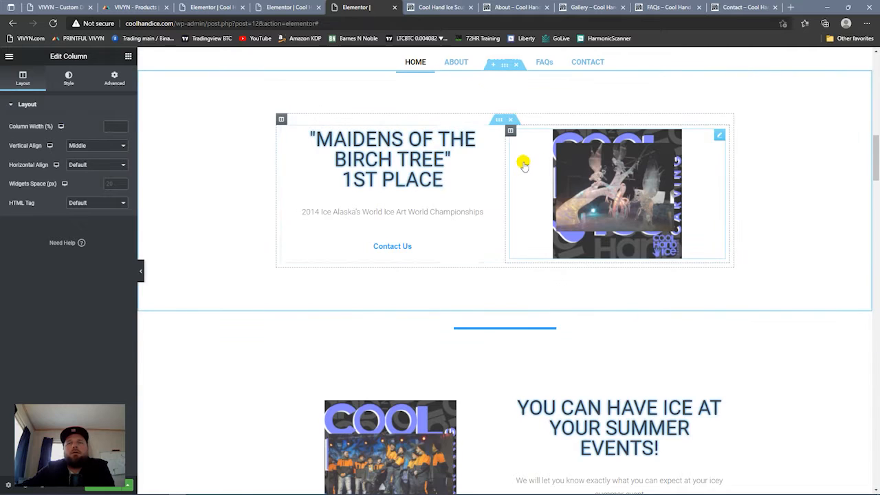
pyautogui.scroll(-5, 512, 275)
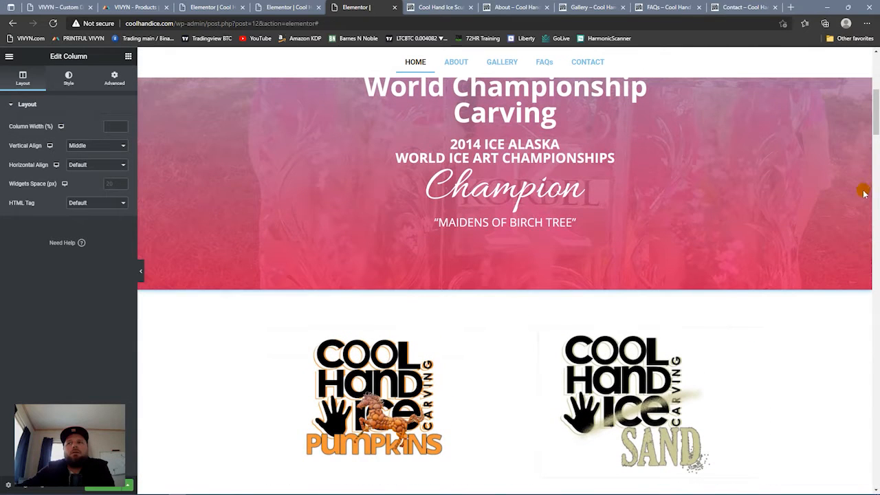
pyautogui.moveTo(876, 133)
pyautogui.mouseDown()
pyautogui.moveTo(877, 257)
pyautogui.moveTo(862, 371)
pyautogui.moveTo(859, 235)
pyautogui.mouseUp()
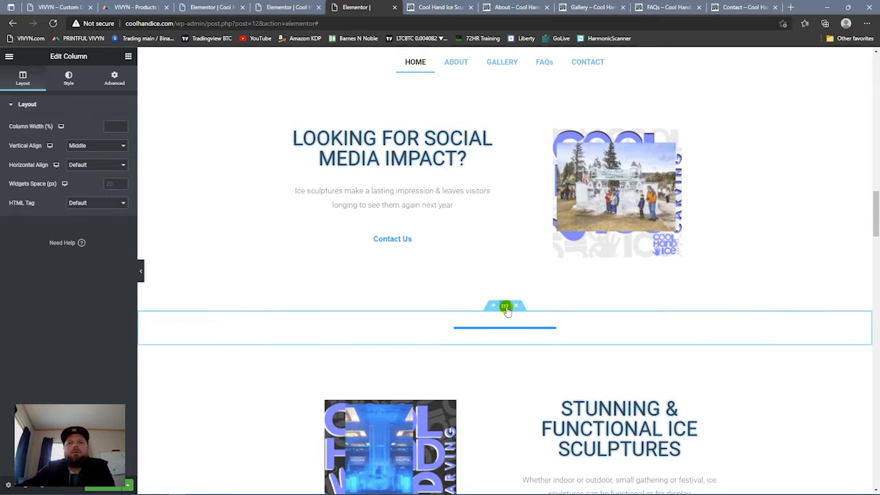
pyautogui.scroll(-6, 505, 309)
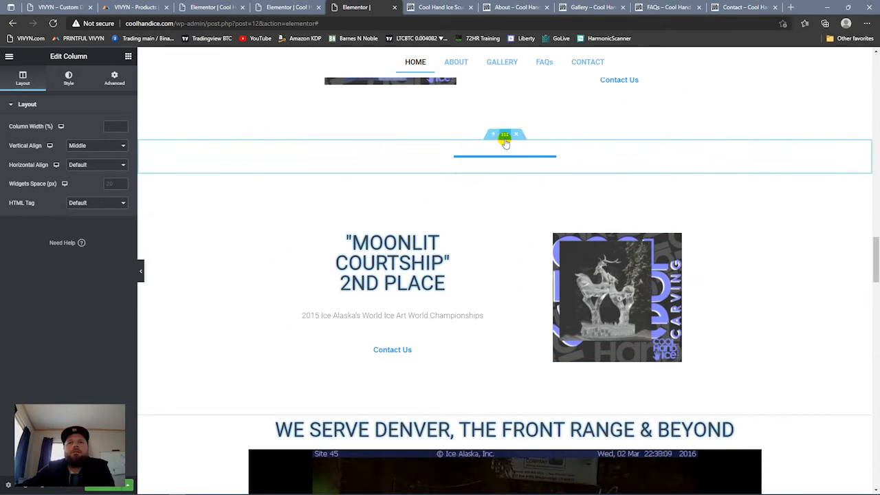
pyautogui.rightClick(505, 136)
pyautogui.click(530, 157)
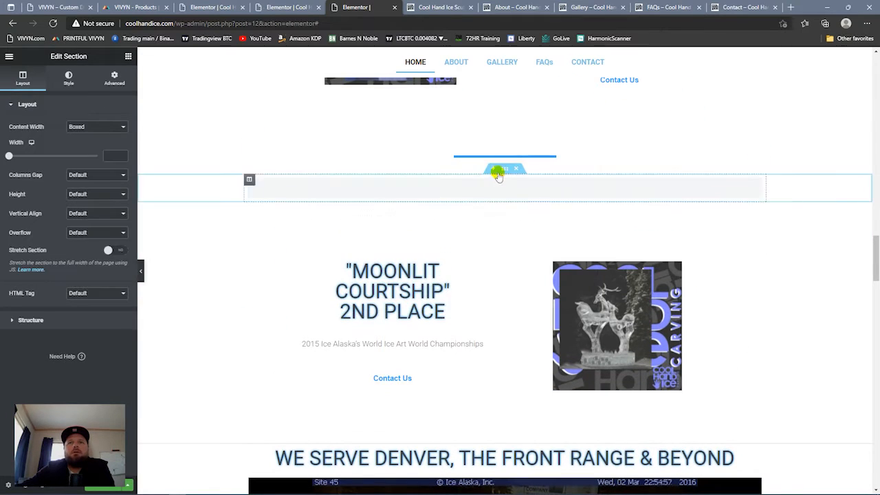
pyautogui.moveTo(505, 170); pyautogui.dragTo(476, 387)
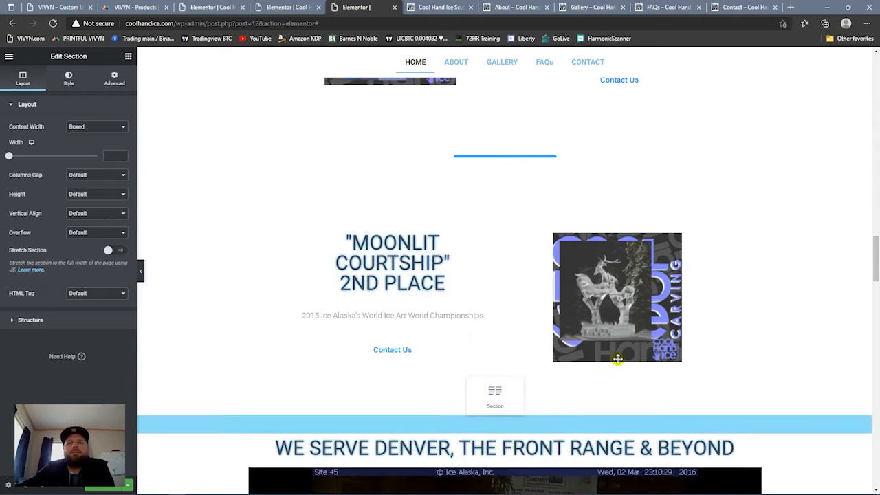
pyautogui.moveTo(618, 358); pyautogui.dragTo(647, 330)
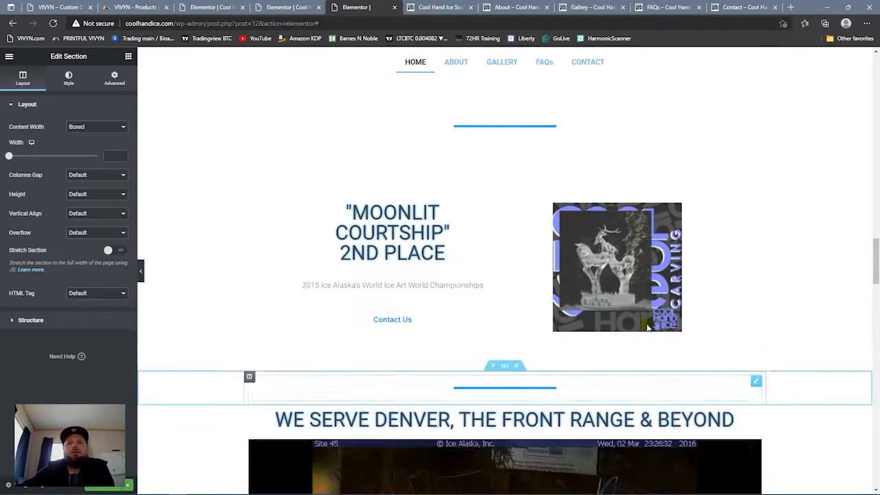
# - Move the copied divider section from above the "We Serve Denver" heading to directly above the Celebrations section
pyautogui.scroll(-4, 872, 296)
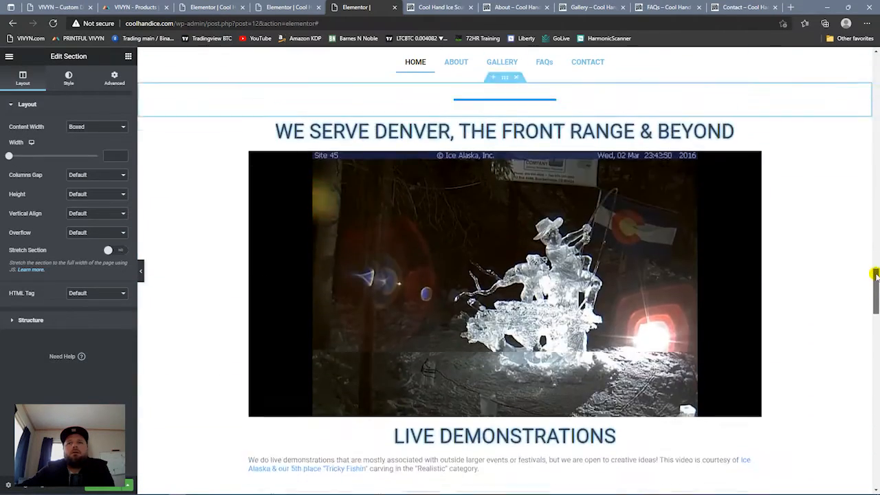
pyautogui.moveTo(875, 276); pyautogui.dragTo(874, 275)
pyautogui.moveTo(503, 92); pyautogui.dragTo(496, 451)
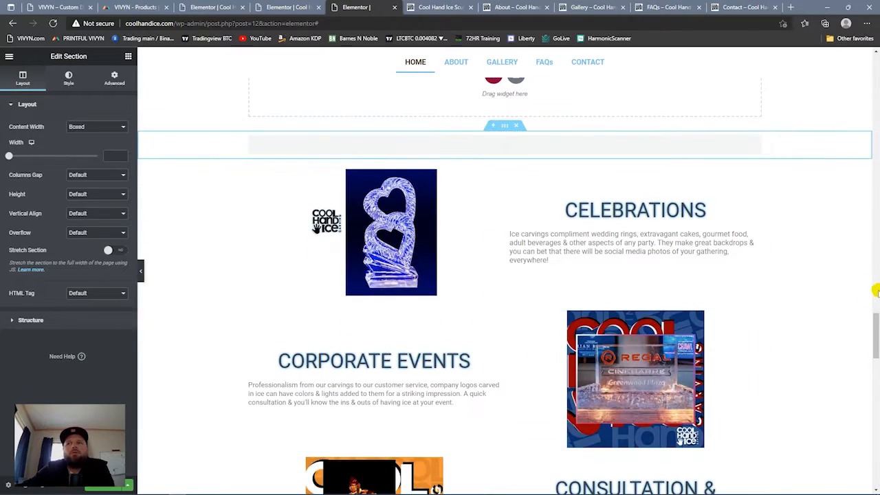
pyautogui.moveTo(875, 328); pyautogui.dragTo(875, 317)
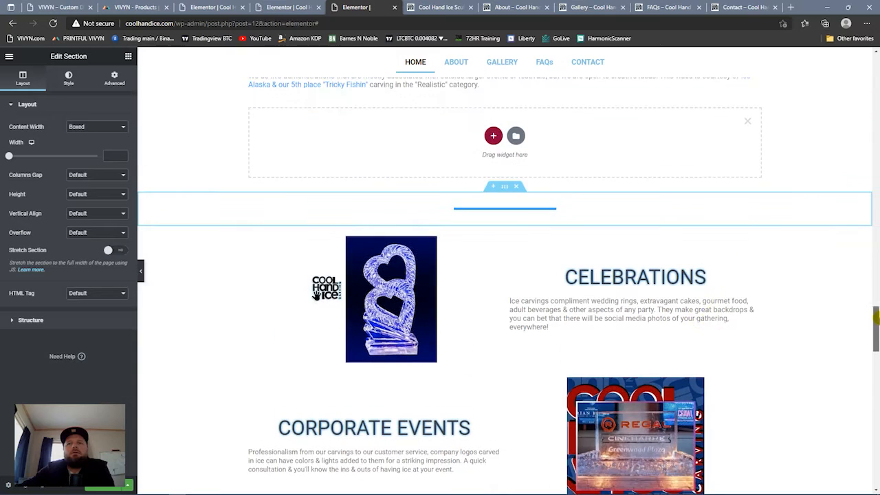
# - Duplicate the divider section above Celebrations, move the copy between Corporate Events and Consultation & Management, and duplicate it there
pyautogui.rightClick(505, 188)
pyautogui.click(513, 209)
pyautogui.moveTo(504, 222); pyautogui.dragTo(799, 372)
pyautogui.scroll(-3, 876, 343)
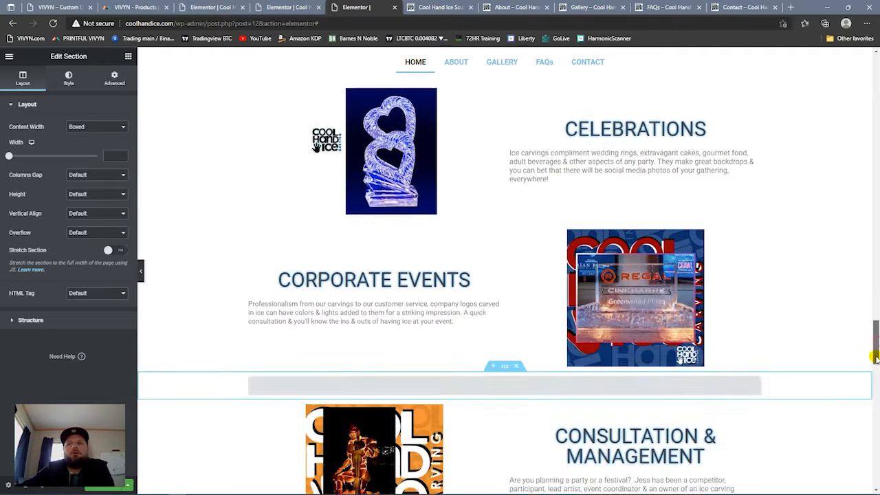
pyautogui.rightClick(505, 363)
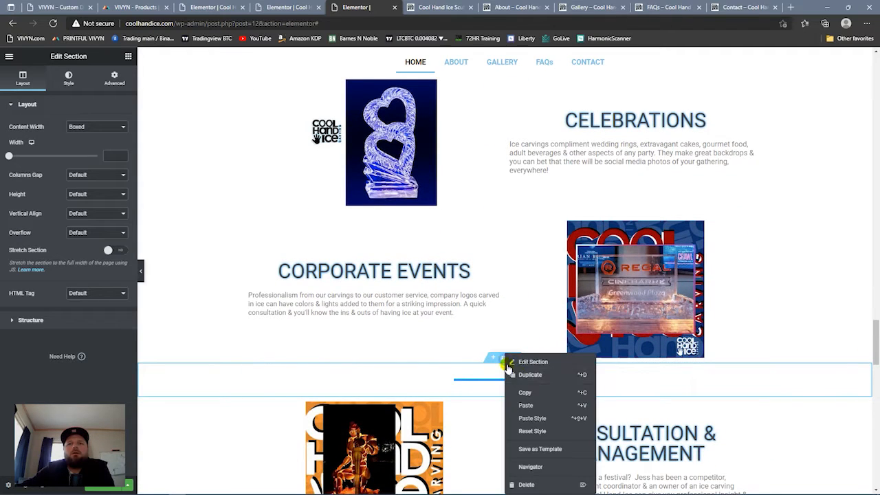
pyautogui.click(520, 375)
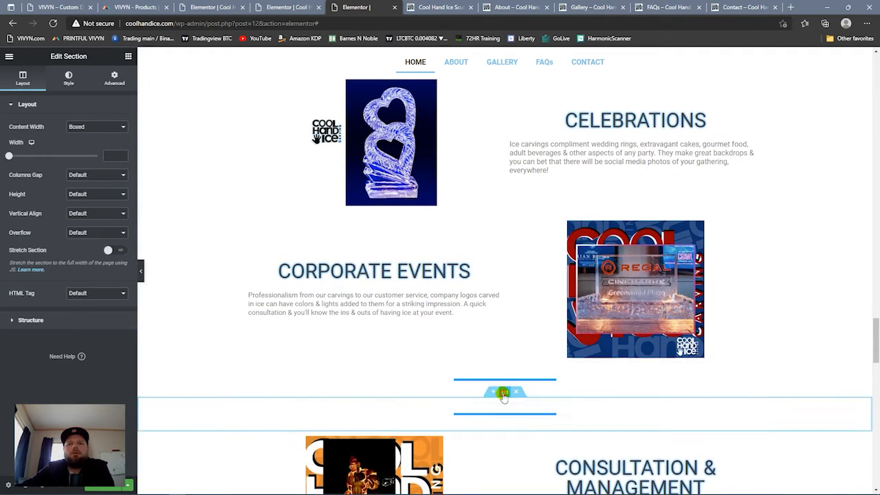
# - Try to move one of the two divider sections up between Celebrations and Corporate Events
pyautogui.moveTo(502, 392); pyautogui.dragTo(512, 241)
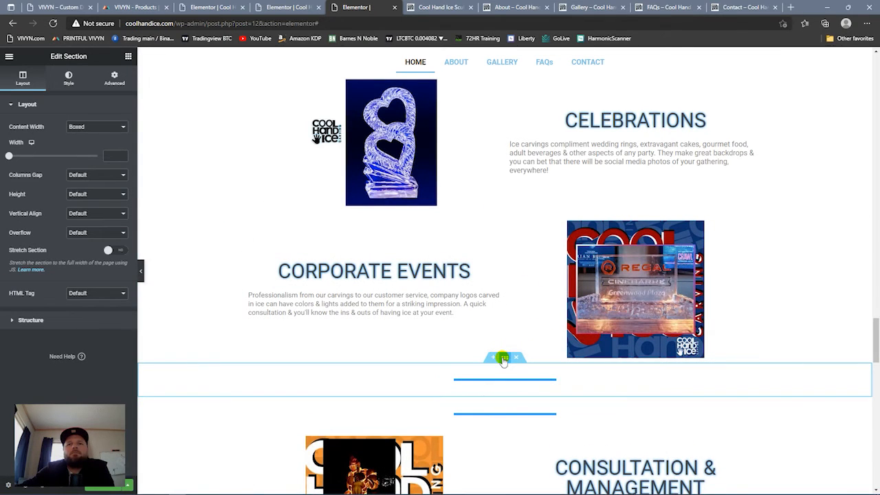
pyautogui.moveTo(505, 357); pyautogui.dragTo(492, 232)
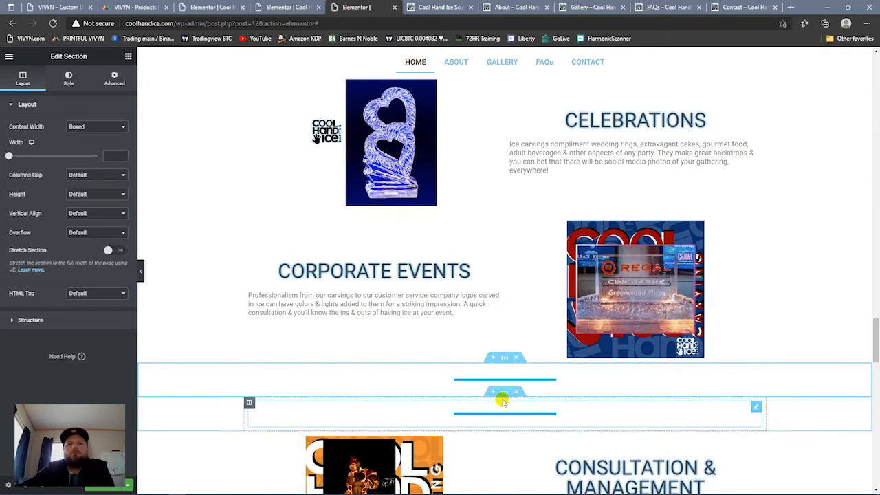
pyautogui.moveTo(504, 389); pyautogui.dragTo(500, 242)
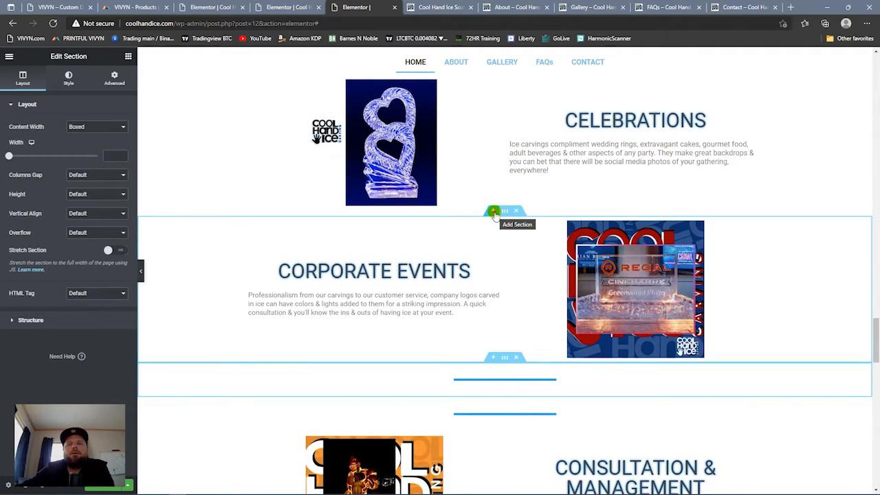
# - Add a single-column section between Celebrations and Corporate Events and place a duplicate of the divider below Corporate Events in it
pyautogui.click(493, 212)
pyautogui.click(492, 261)
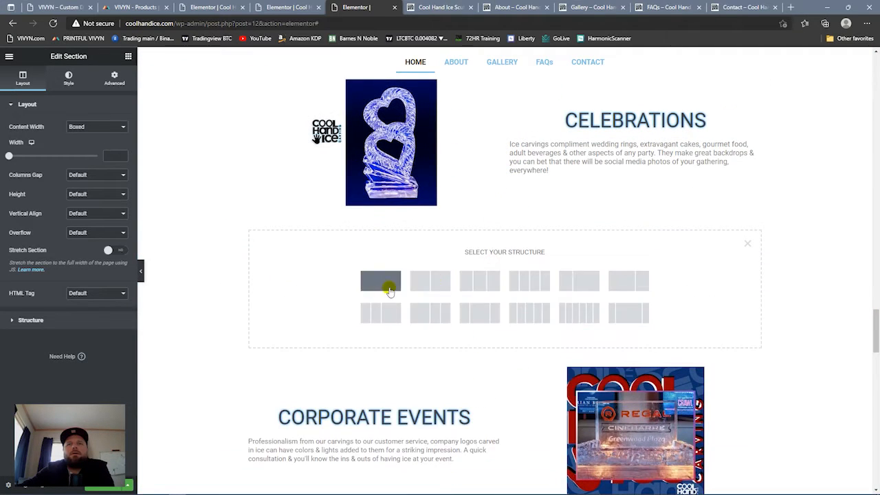
pyautogui.click(452, 318)
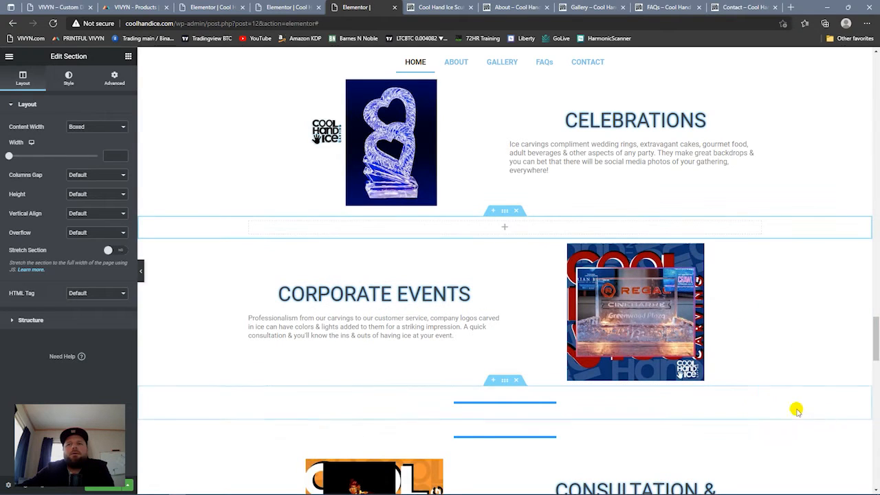
pyautogui.rightClick(754, 397)
pyautogui.click(777, 377)
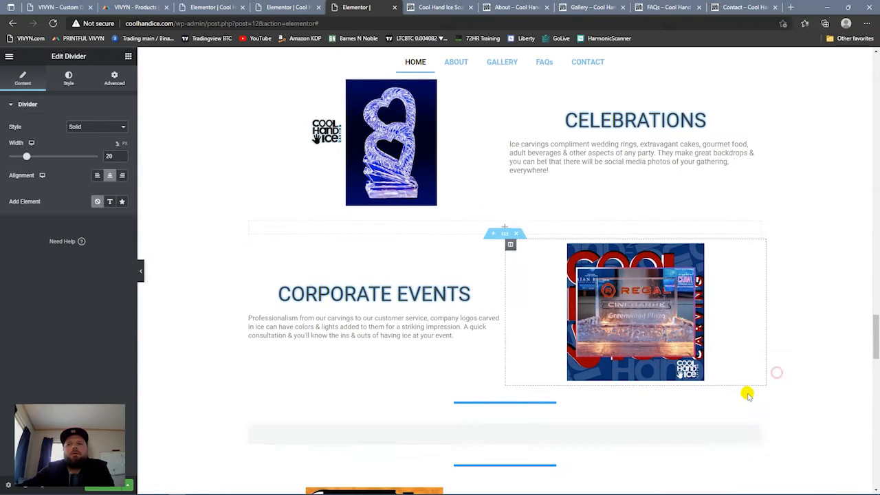
pyautogui.moveTo(757, 395); pyautogui.dragTo(526, 240)
# - Move the extra divider section from above Consultation & Management to below the Festivals section
pyautogui.scroll(-5, 543, 230)
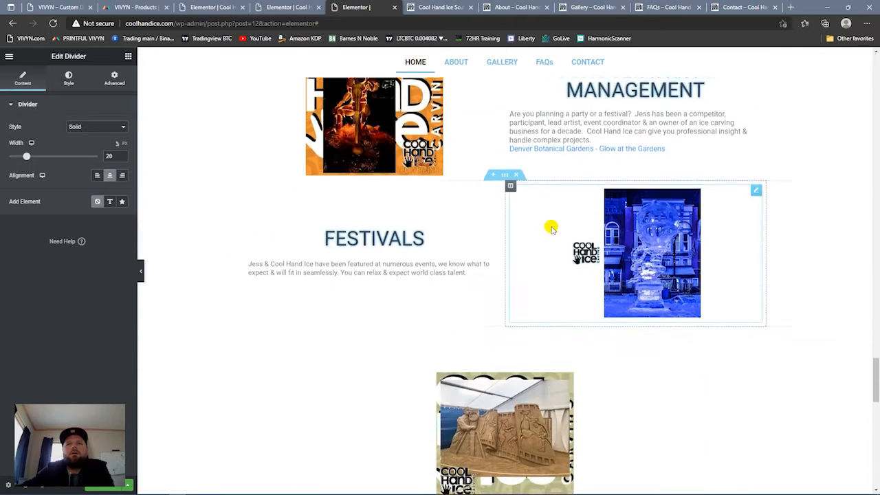
pyautogui.moveTo(876, 395); pyautogui.dragTo(875, 366)
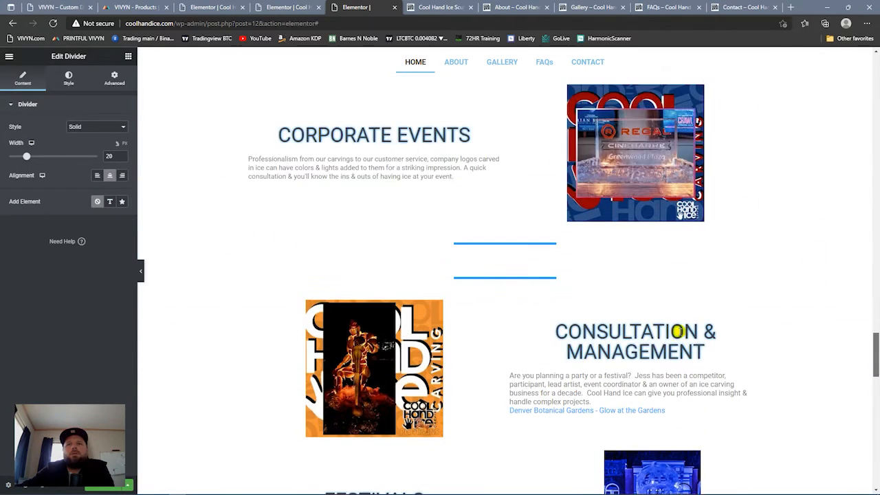
pyautogui.moveTo(505, 259); pyautogui.dragTo(516, 399)
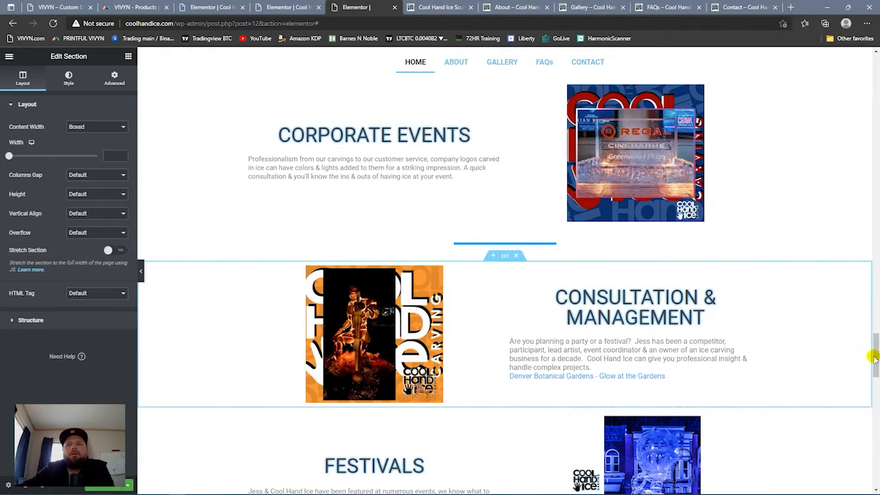
pyautogui.moveTo(874, 356); pyautogui.dragTo(831, 360)
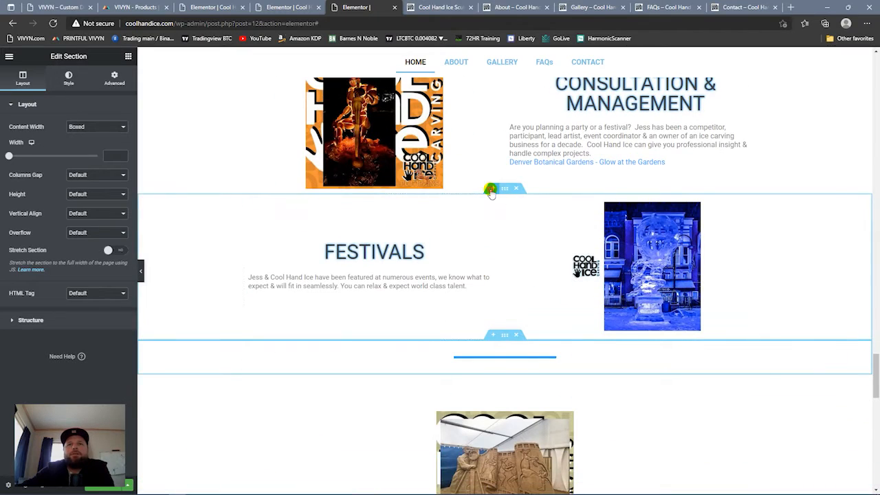
# - Add a single-column section between Consultation & Management and Festivals and place a duplicate of the divider below Festivals in it
pyautogui.click(491, 191)
pyautogui.click(491, 233)
pyautogui.click(383, 255)
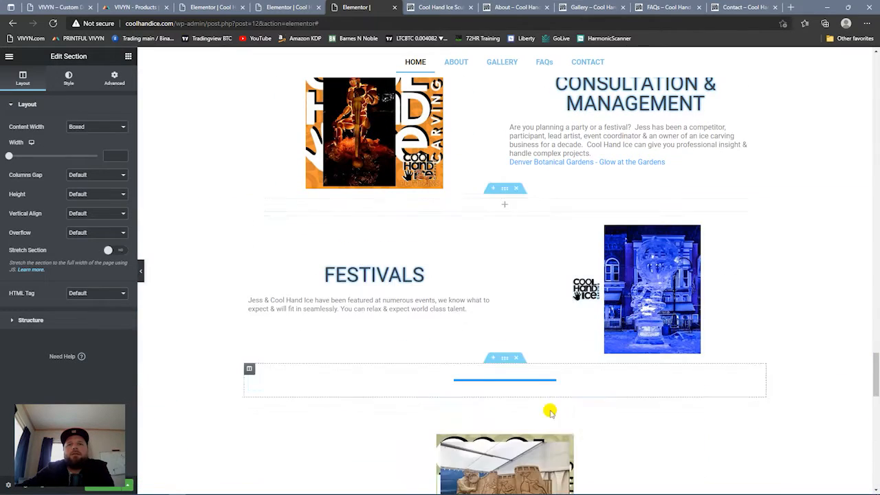
pyautogui.moveTo(876, 366); pyautogui.dragTo(874, 378)
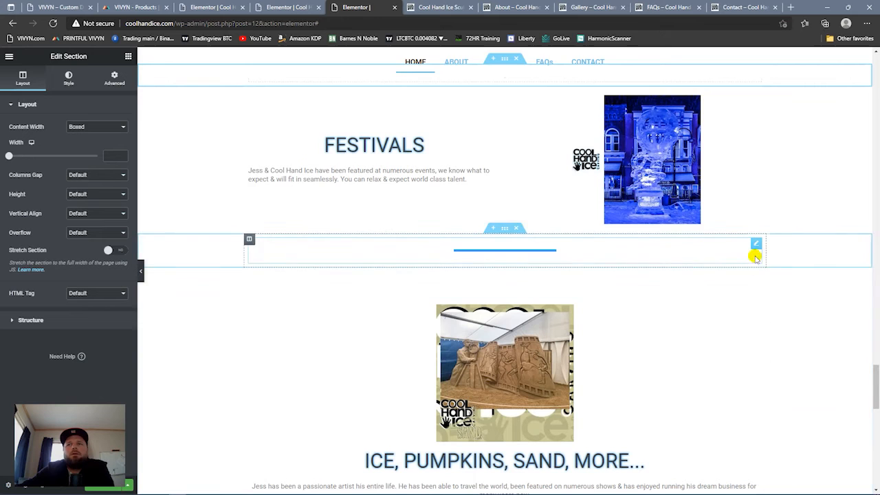
pyautogui.rightClick(754, 249)
pyautogui.click(774, 270)
pyautogui.moveTo(755, 246); pyautogui.dragTo(467, 374)
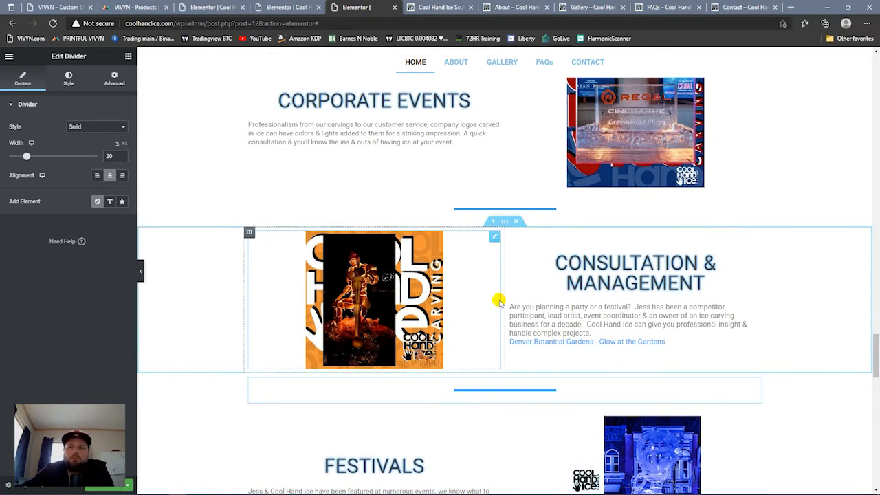
# - Review the order and spacing of the home page's image-and-text sections and dividers in the desktop layout
pyautogui.scroll(-6, 504, 292)
pyautogui.scroll(-10, 508, 278)
pyautogui.scroll(10, 527, 271)
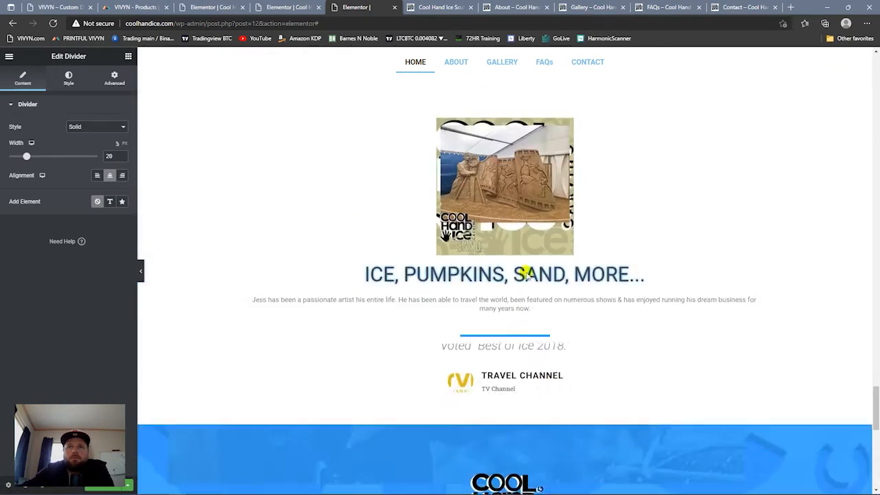
pyautogui.scroll(15, 509, 316)
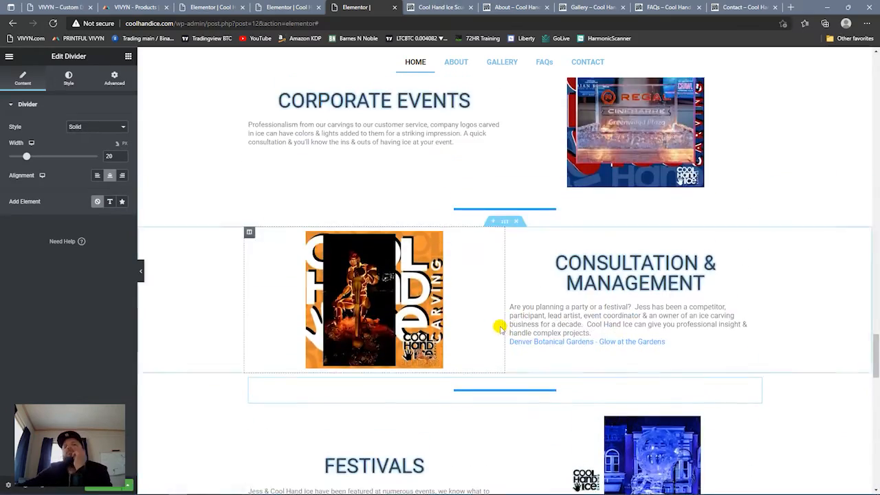
pyautogui.scroll(15, 474, 316)
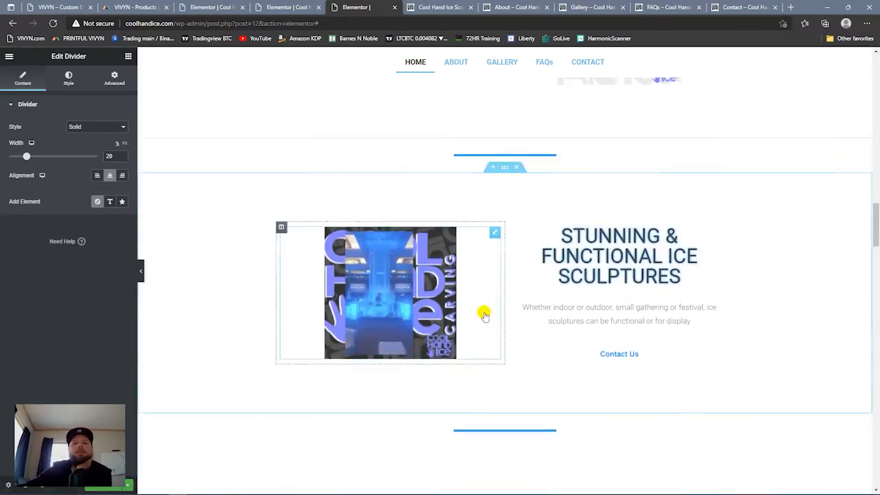
pyautogui.scroll(-8, 479, 315)
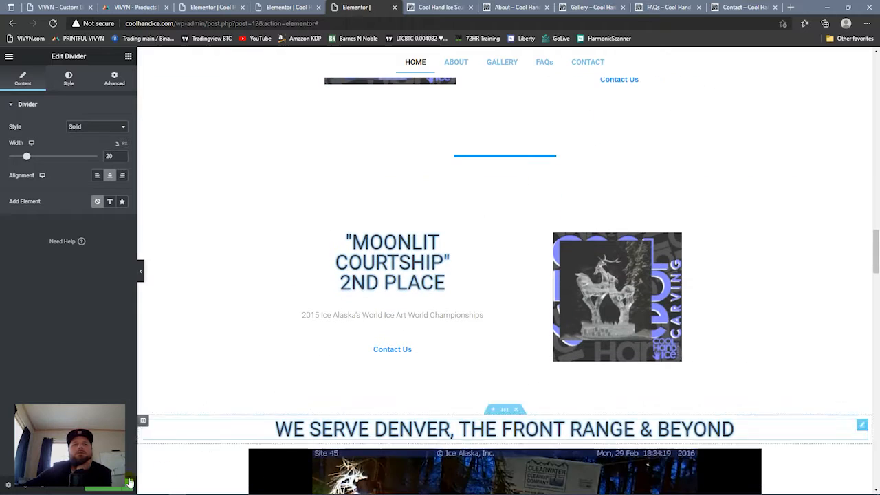
# - Switch the page editor to responsive mode and show the home page in the mobile layout
pyautogui.click(43, 490)
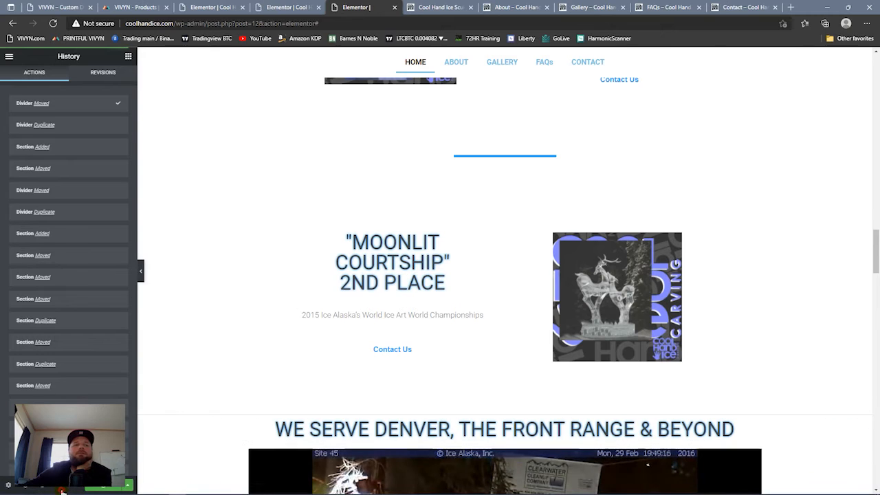
pyautogui.click(62, 492)
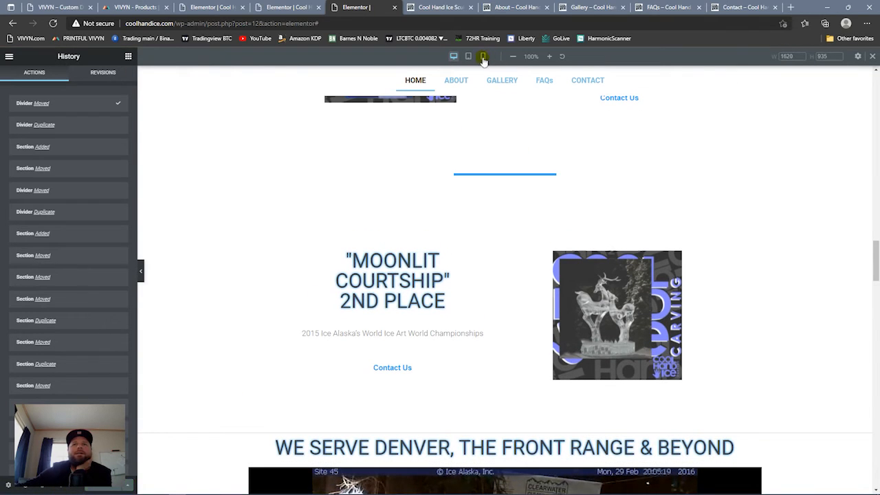
pyautogui.click(483, 56)
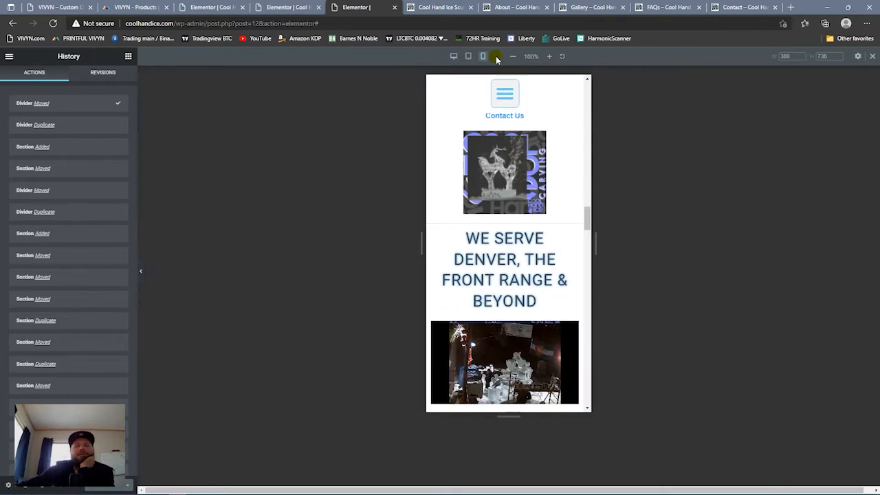
# - Examine the image and text stacking order of the home page's sections in the mobile layout, from the hero to Ice, Pumpkins, Sand, More
pyautogui.moveTo(585, 216); pyautogui.dragTo(562, 201)
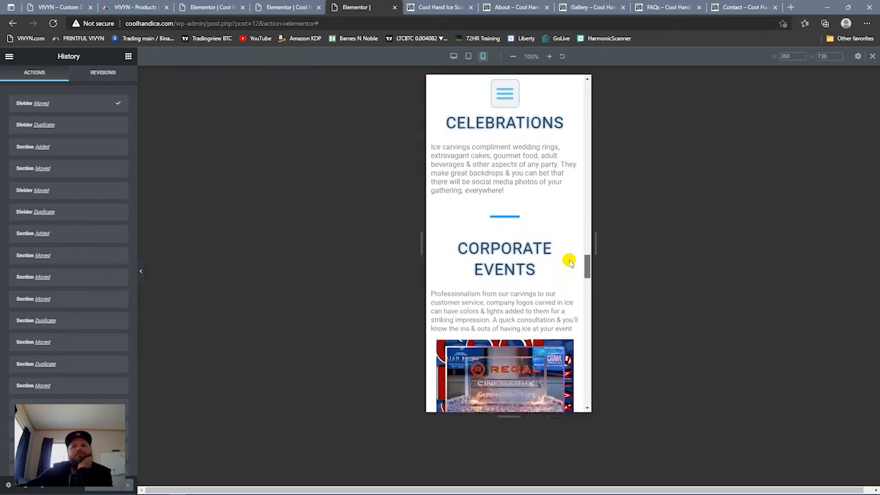
pyautogui.scroll(-10, 569, 275)
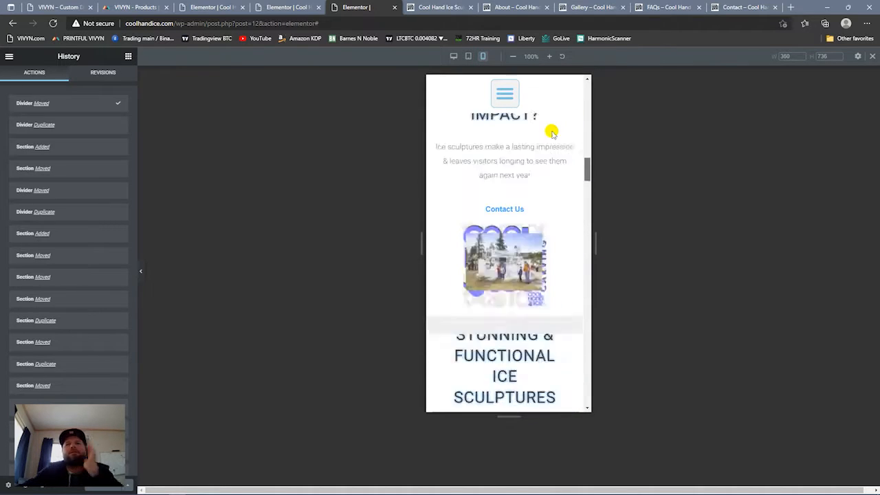
pyautogui.scroll(5, 552, 131)
pyautogui.scroll(-1, 552, 127)
pyautogui.scroll(5, 552, 124)
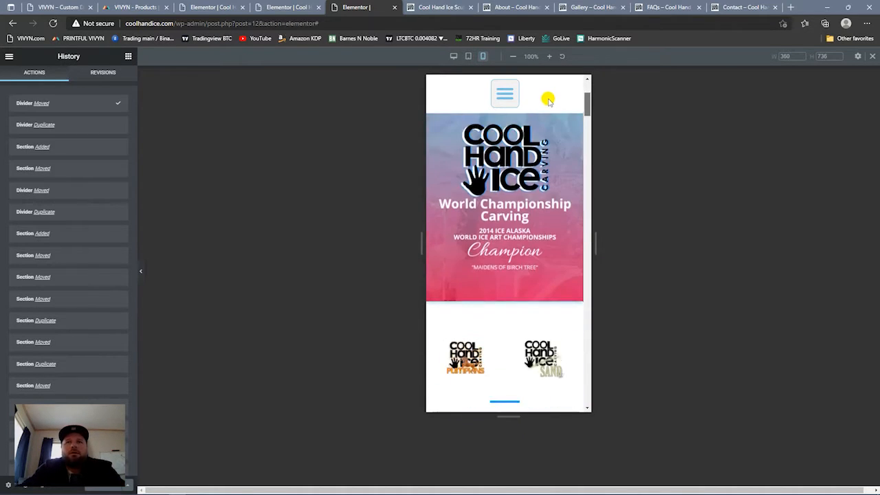
pyautogui.scroll(-4, 552, 122)
pyautogui.scroll(-8, 552, 127)
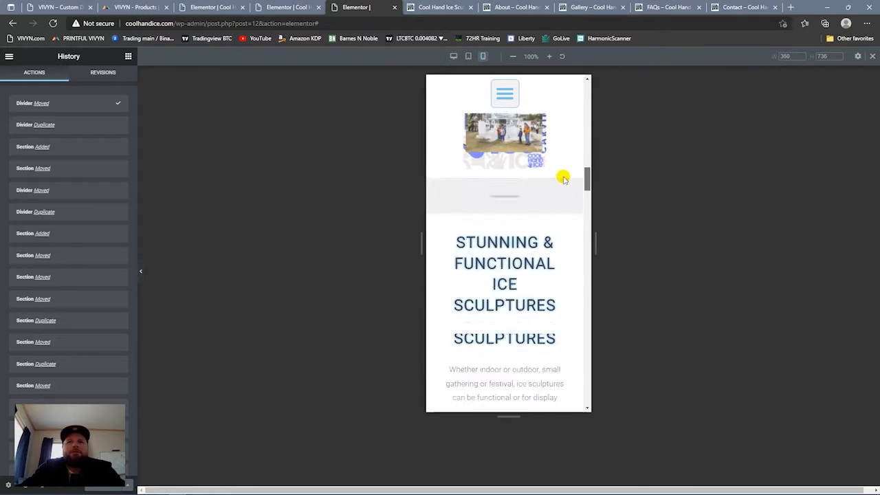
pyautogui.scroll(-15, 565, 190)
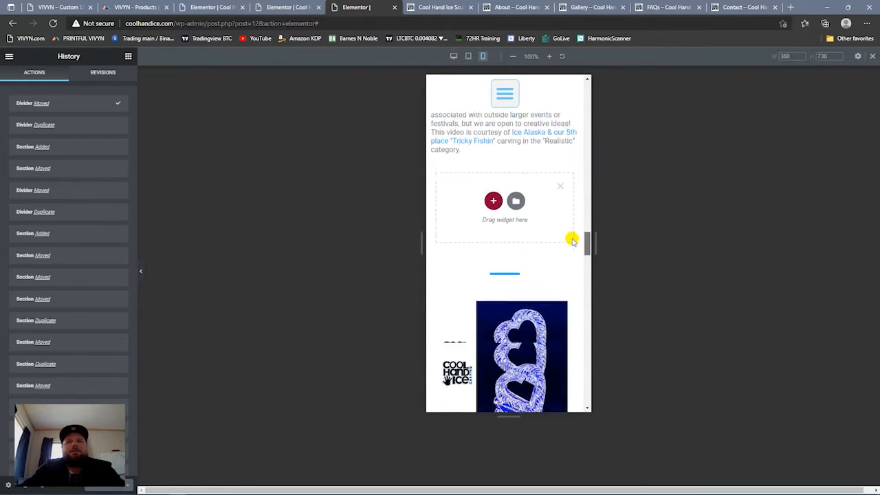
pyautogui.scroll(-12, 573, 254)
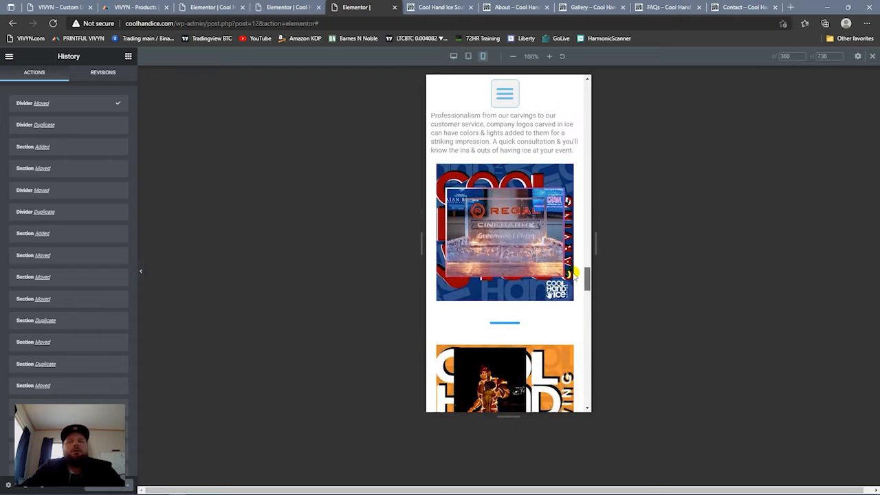
pyautogui.scroll(-12, 573, 280)
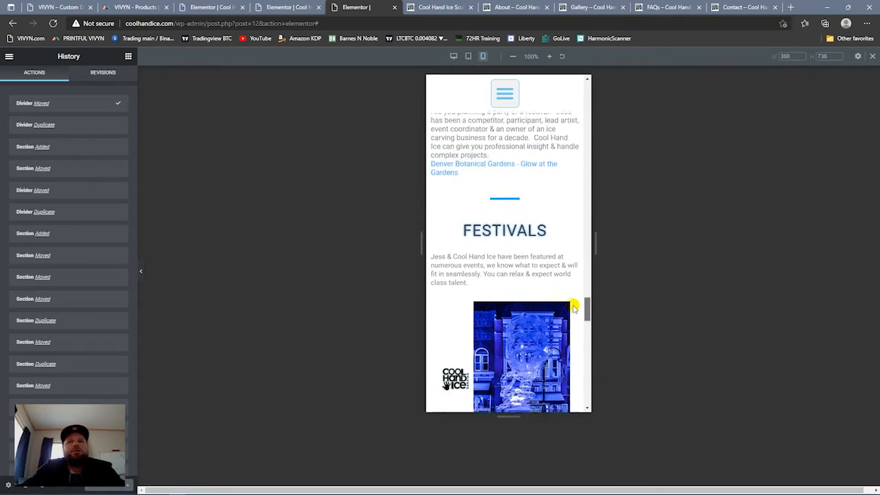
pyautogui.scroll(-10, 572, 318)
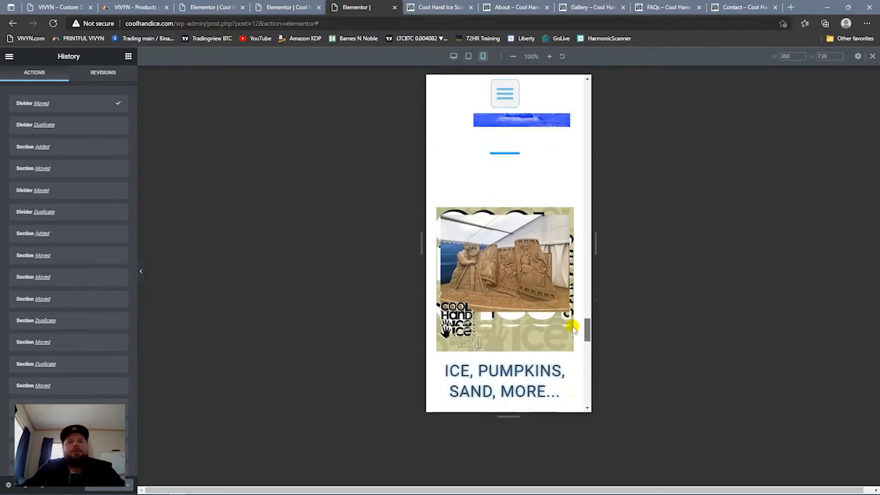
pyautogui.scroll(2, 568, 334)
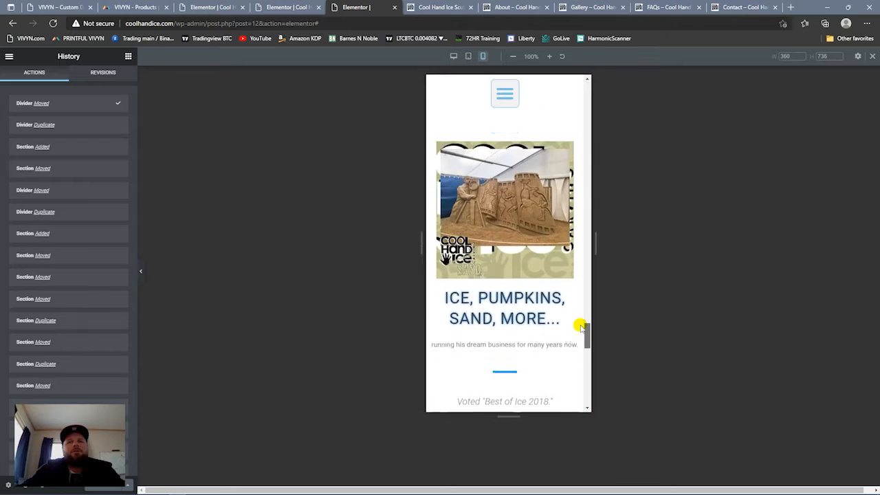
# - Turn on reversed columns for mobile in the Festivals section so its image stacks above the text
pyautogui.moveTo(586, 323)
pyautogui.mouseDown()
pyautogui.moveTo(606, 223)
pyautogui.moveTo(589, 122)
pyautogui.moveTo(585, 298)
pyautogui.moveTo(581, 267)
pyautogui.moveTo(576, 313)
pyautogui.mouseUp()
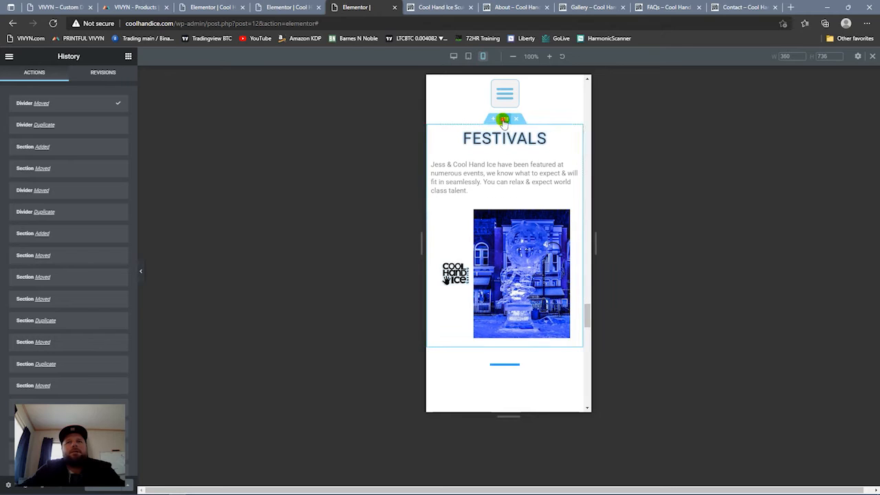
pyautogui.click(503, 120)
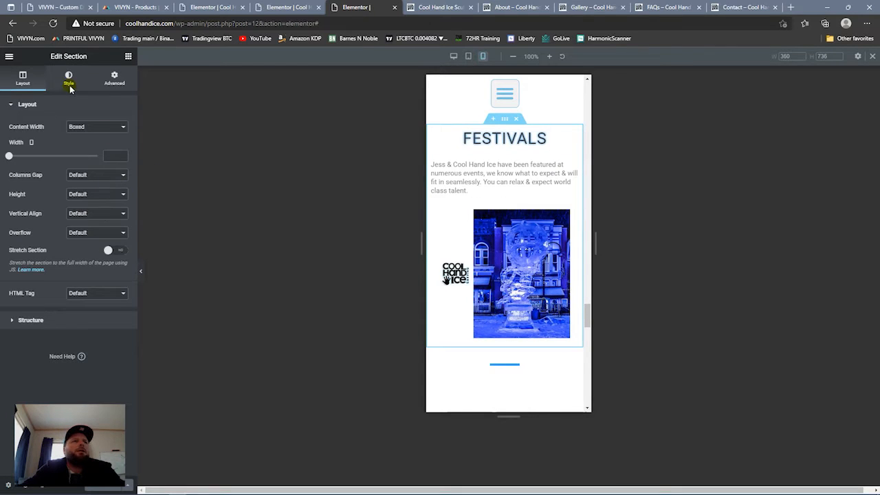
pyautogui.click(110, 77)
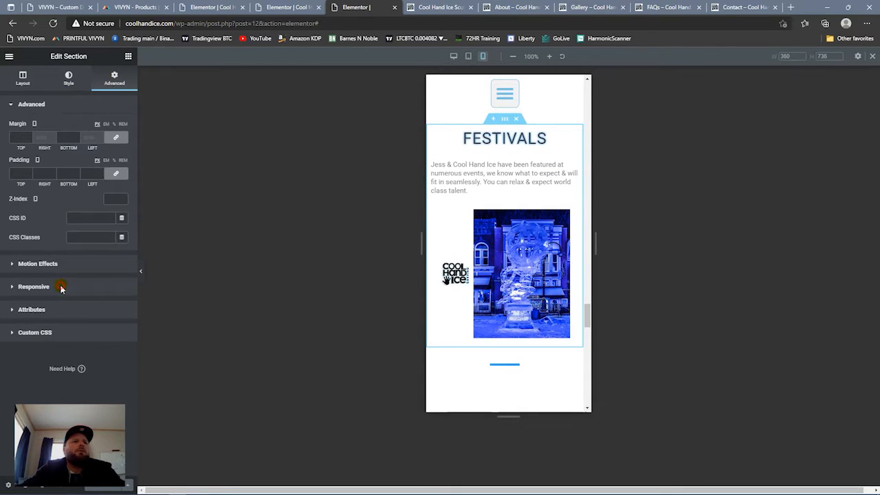
pyautogui.click(34, 286)
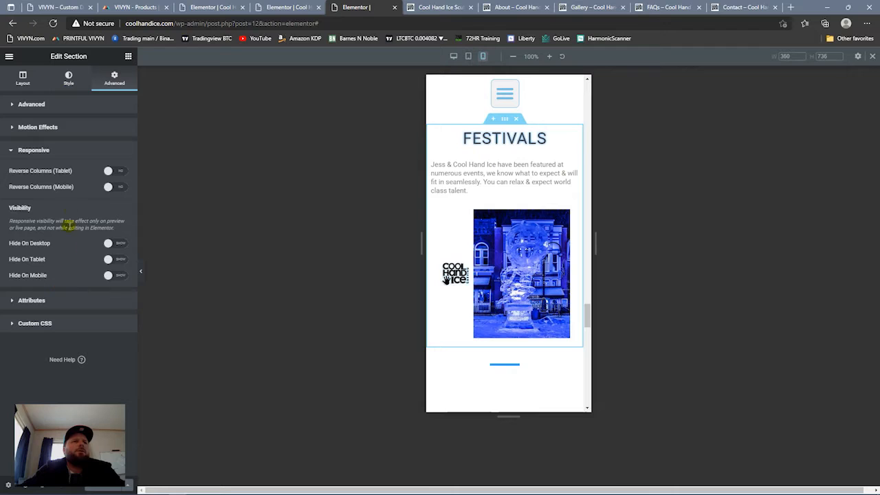
pyautogui.click(114, 188)
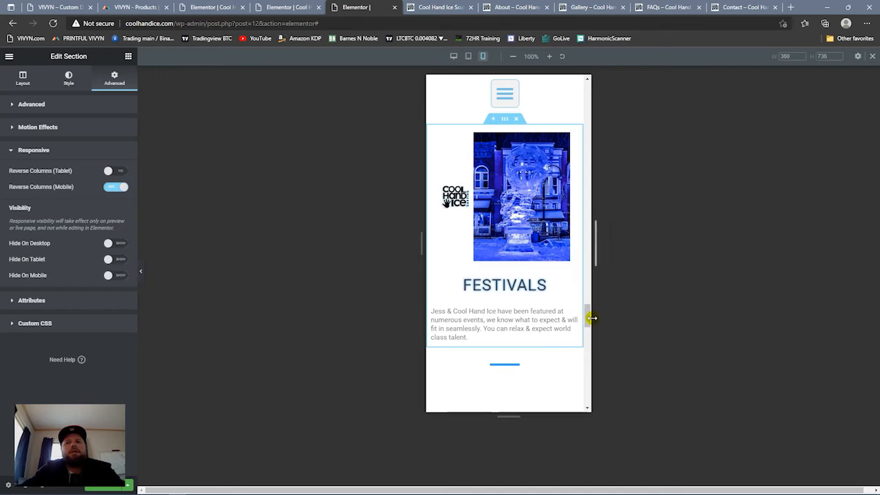
# - Turn on reversed columns for mobile in the Corporate Events section so its image stacks above the text
pyautogui.moveTo(588, 317); pyautogui.dragTo(589, 268)
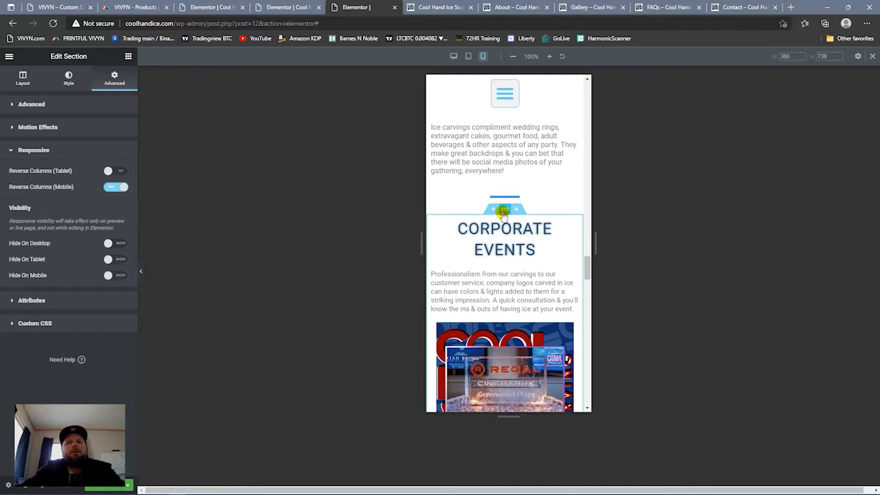
pyautogui.click(504, 211)
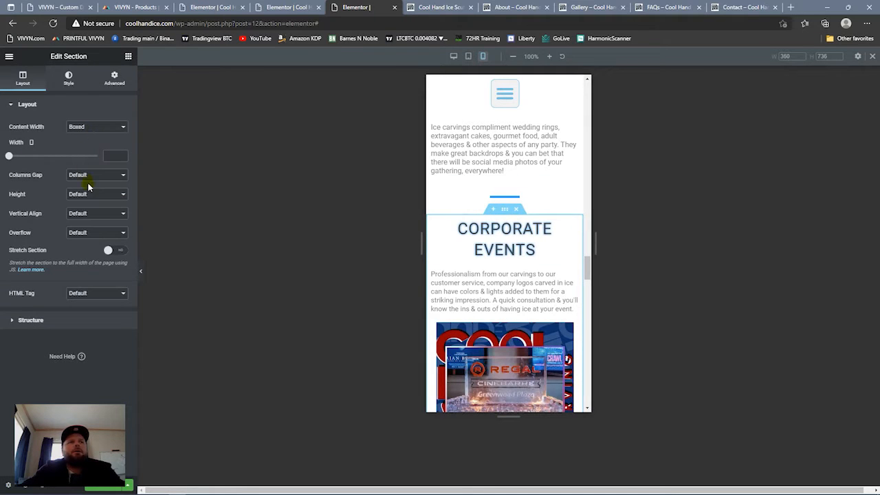
pyautogui.click(114, 80)
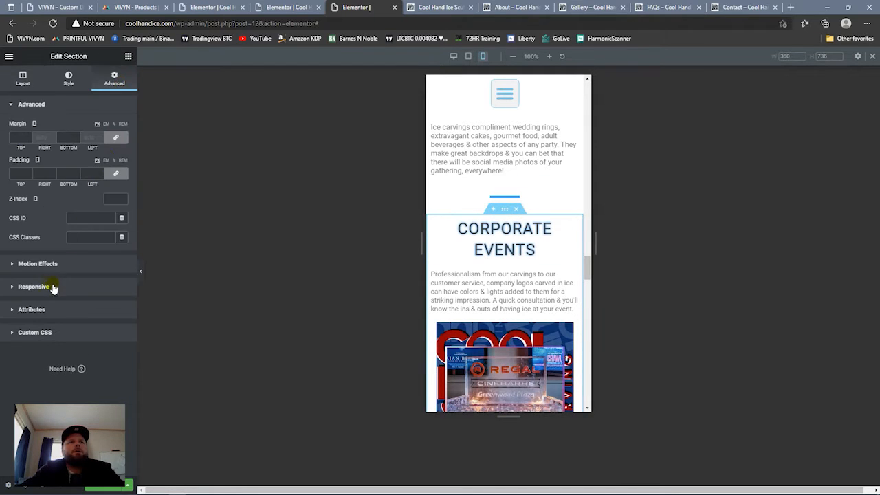
pyautogui.click(53, 287)
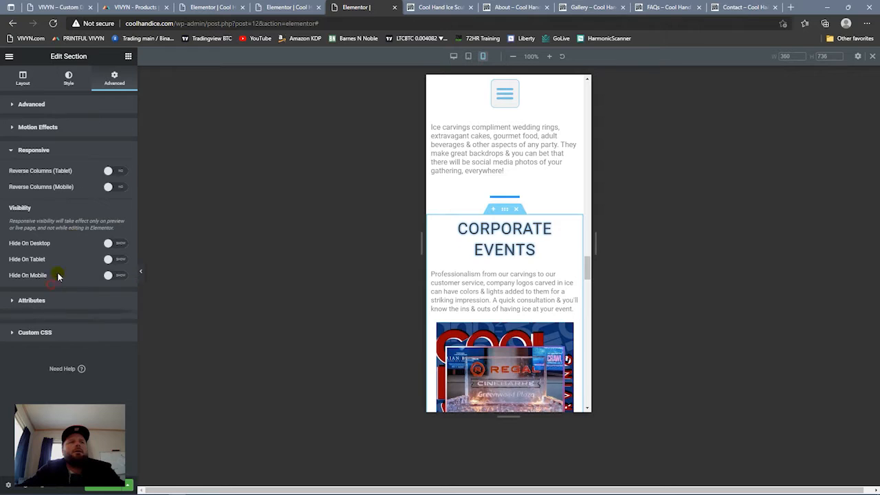
pyautogui.click(116, 187)
# - Try to put the Celebrations image and text side by side on mobile by setting both column widths to 50%
pyautogui.moveTo(582, 258)
pyautogui.mouseDown()
pyautogui.moveTo(583, 216)
pyautogui.moveTo(583, 248)
pyautogui.mouseUp()
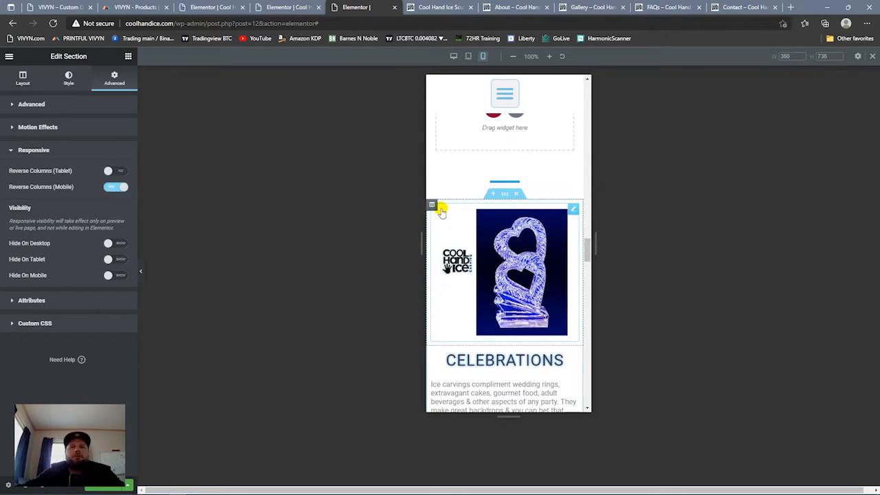
pyautogui.click(431, 205)
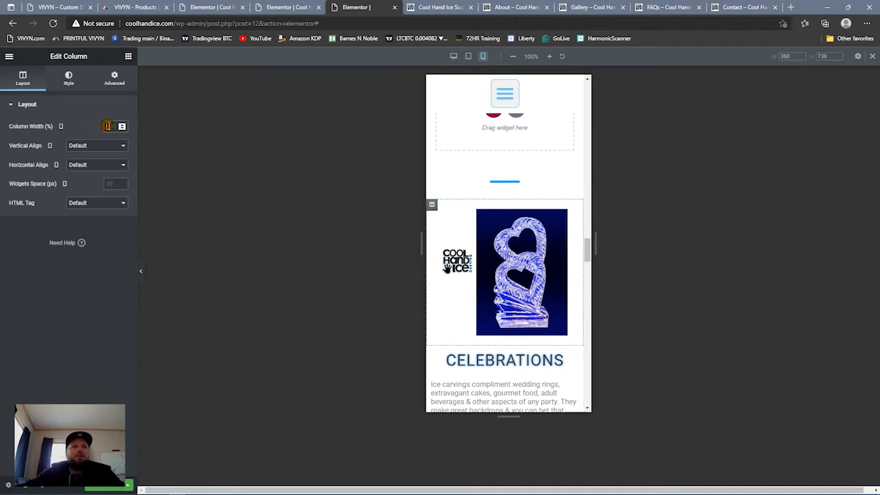
pyautogui.click(109, 126)
pyautogui.write('50')
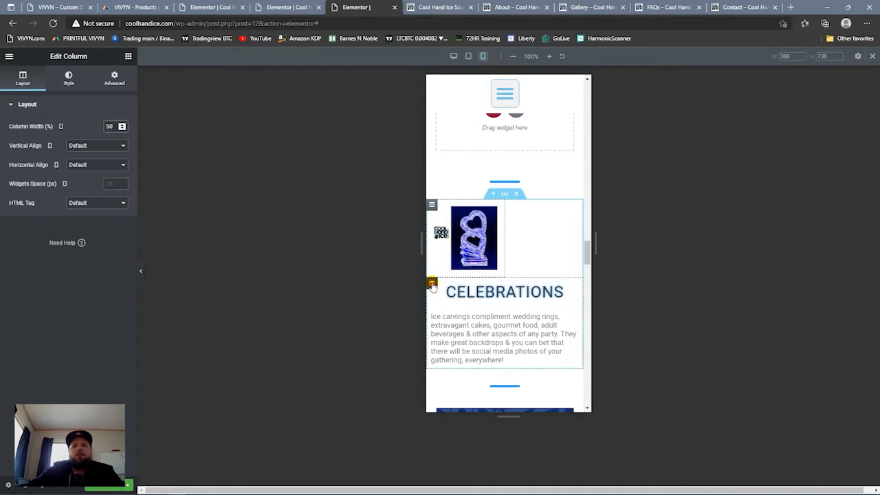
pyautogui.click(432, 283)
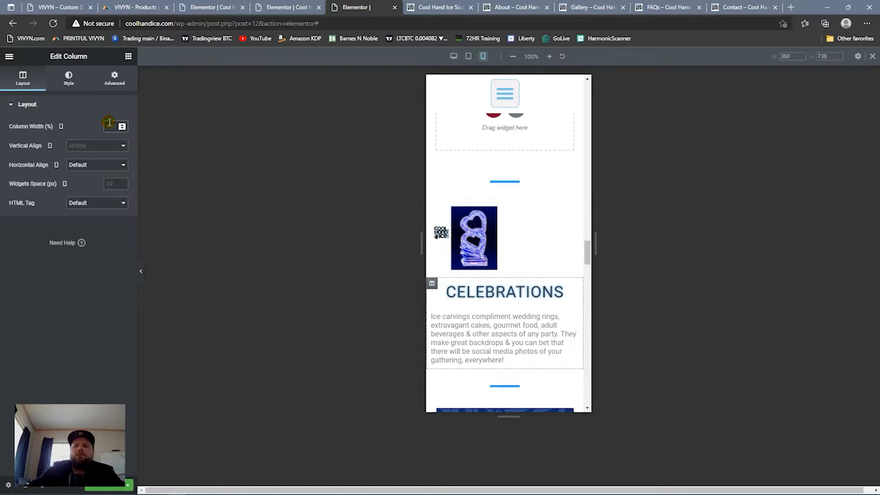
pyautogui.click(109, 126)
pyautogui.write('50')
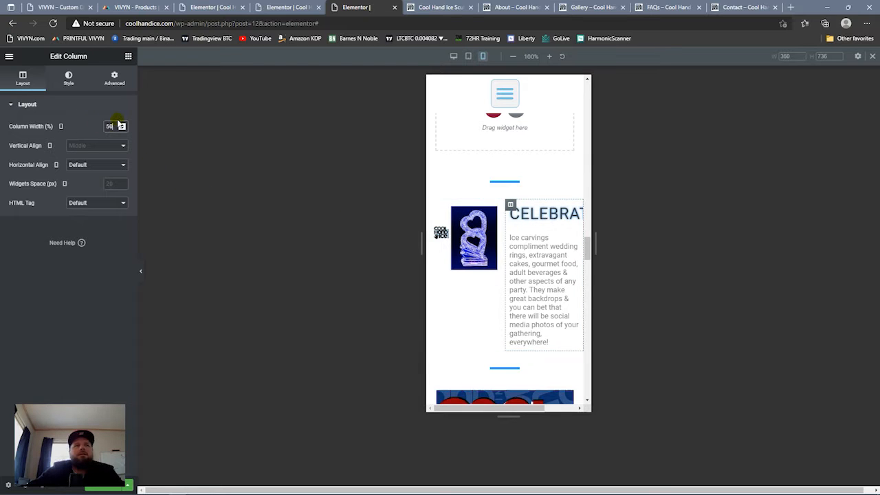
# - Clear the Celebrations text column's mobile width and set the image column's mobile width to 100%
pyautogui.press('BackSpace')
pyautogui.press('BackSpace')
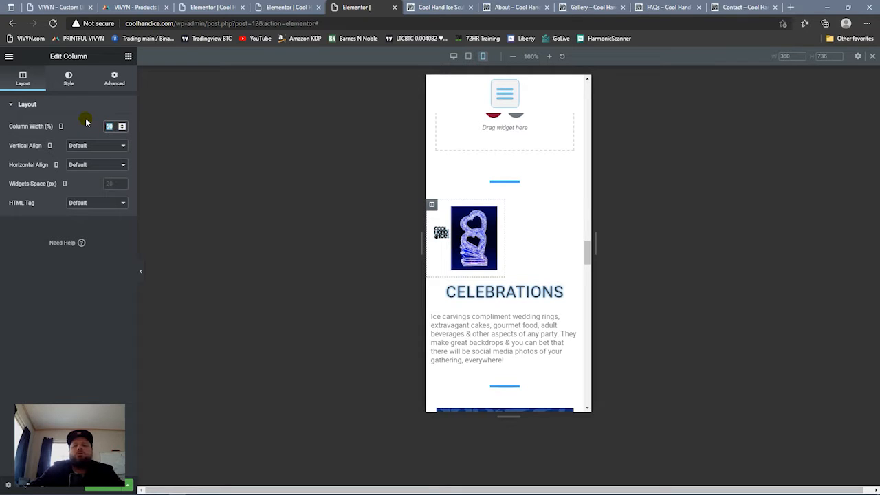
pyautogui.write('100')
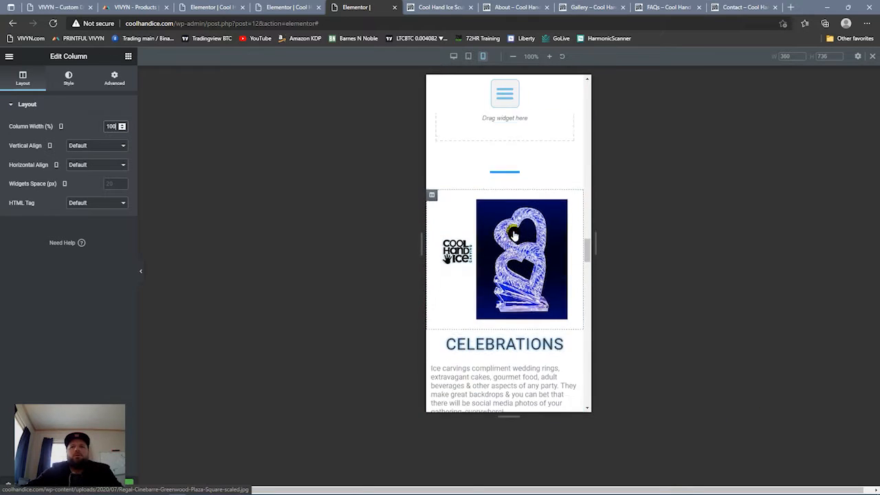
# - Look over the home page sections in the mobile preview, then switch to the desktop view and examine how the sections alternate
pyautogui.moveTo(583, 242)
pyautogui.mouseDown()
pyautogui.moveTo(574, 275)
pyautogui.moveTo(581, 230)
pyautogui.moveTo(596, 307)
pyautogui.moveTo(589, 357)
pyautogui.moveTo(595, 311)
pyautogui.moveTo(564, 112)
pyautogui.moveTo(573, 295)
pyautogui.moveTo(575, 232)
pyautogui.moveTo(563, 190)
pyautogui.moveTo(569, 207)
pyautogui.mouseUp()
pyautogui.click(560, 220)
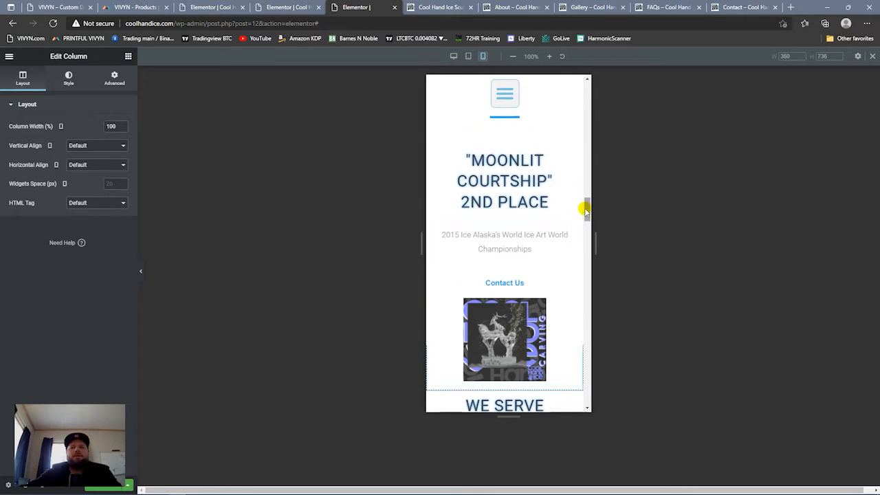
pyautogui.scroll(1, 481, 284)
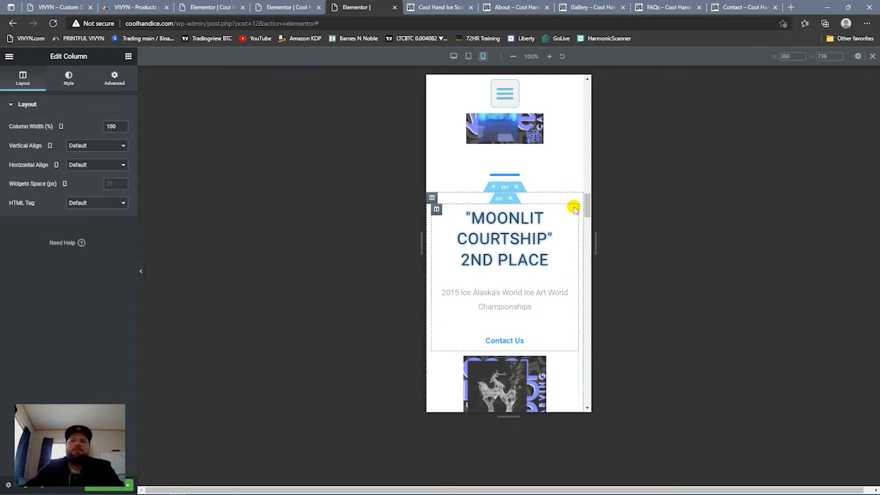
pyautogui.moveTo(585, 204); pyautogui.dragTo(580, 167)
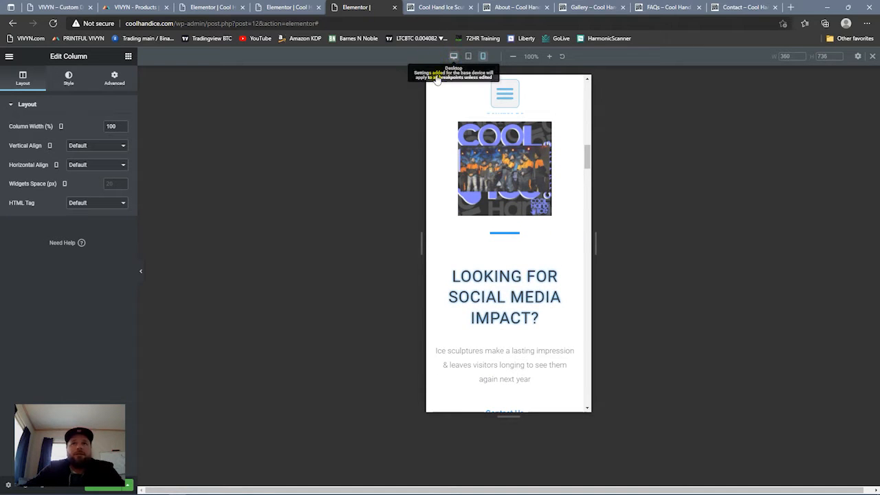
pyautogui.click(453, 56)
pyautogui.scroll(-10, 563, 297)
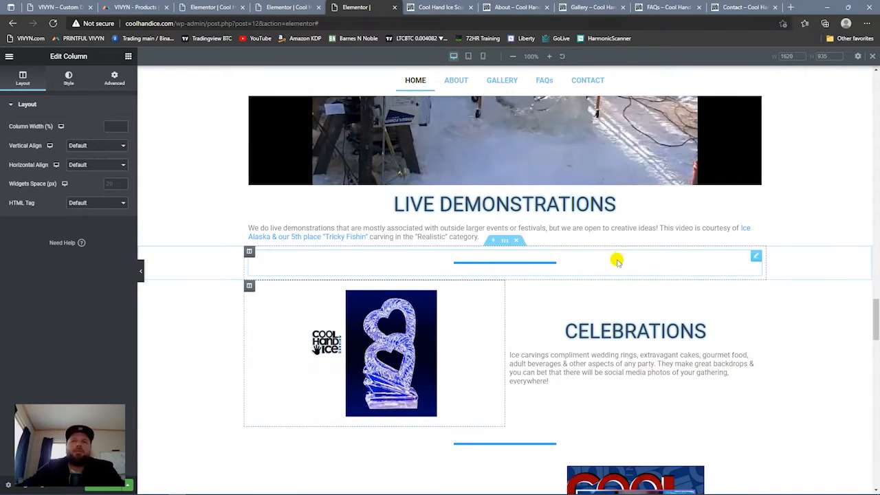
pyautogui.scroll(8, 538, 282)
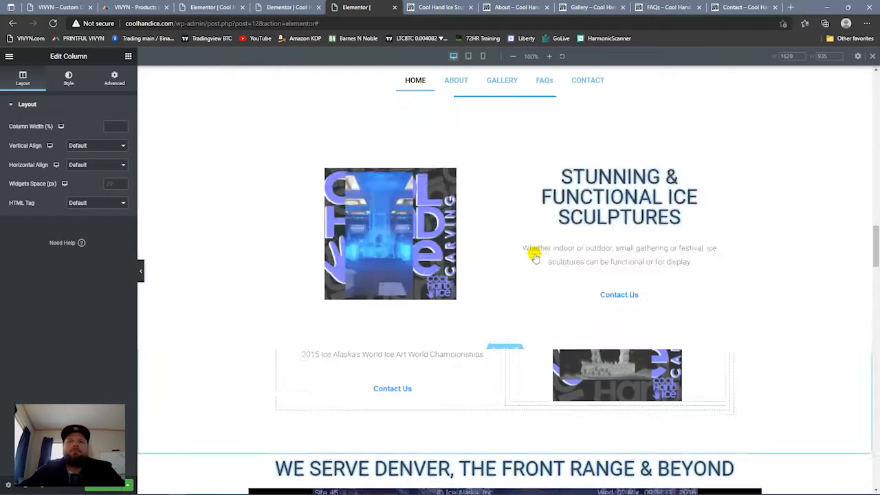
pyautogui.scroll(4, 577, 262)
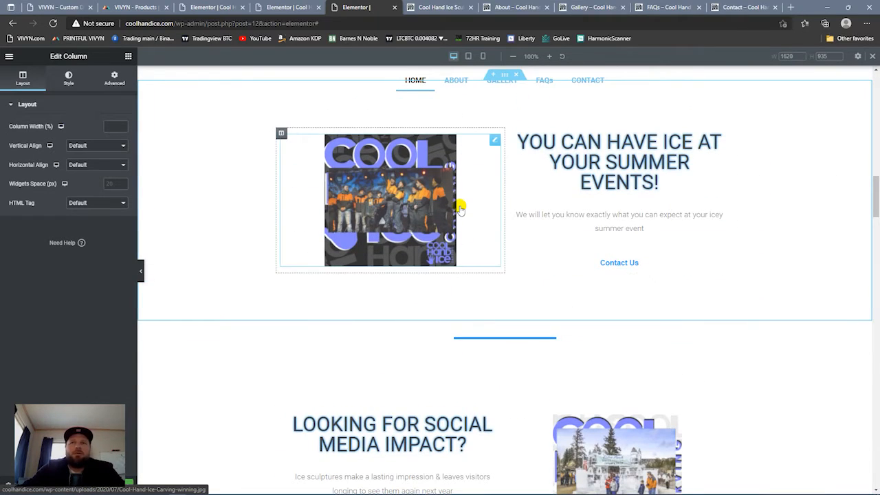
pyautogui.scroll(5, 550, 227)
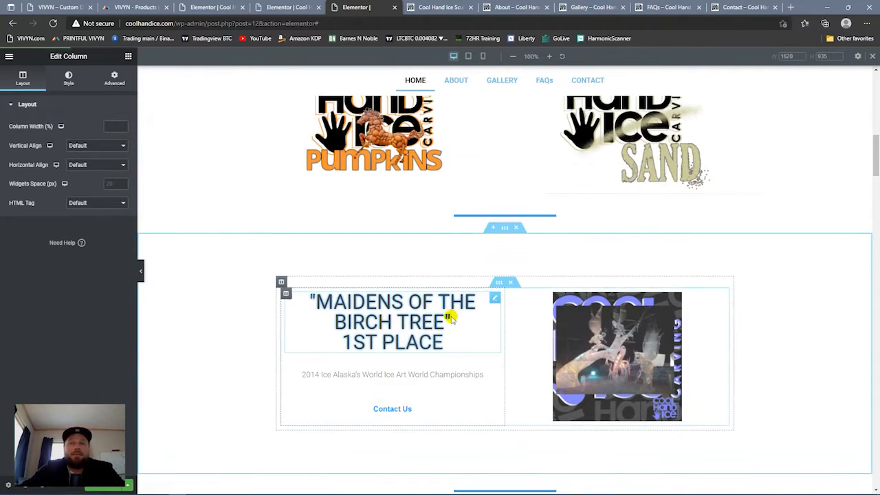
pyautogui.scroll(5, 449, 314)
pyautogui.scroll(5, 830, 362)
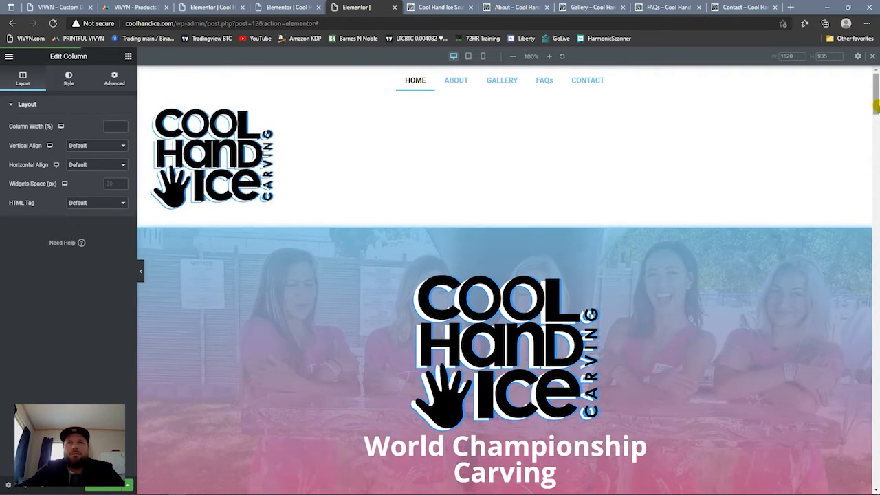
pyautogui.moveTo(876, 105); pyautogui.dragTo(873, 163)
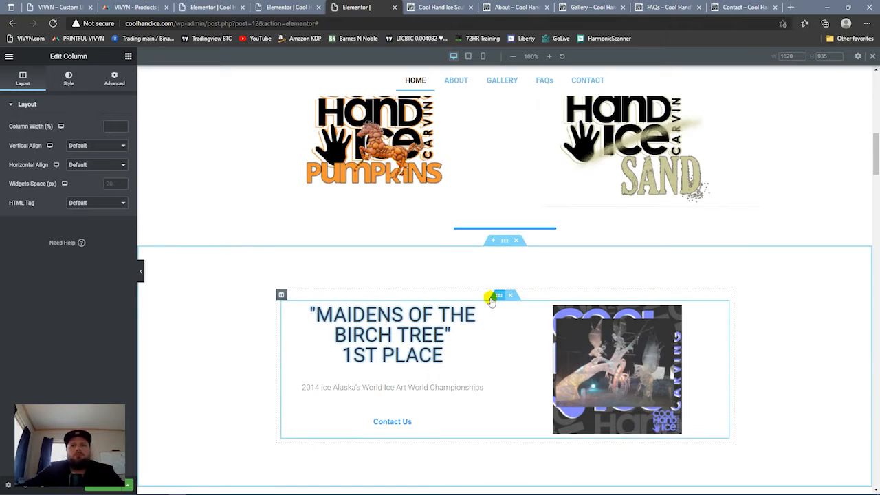
pyautogui.scroll(-2, 471, 328)
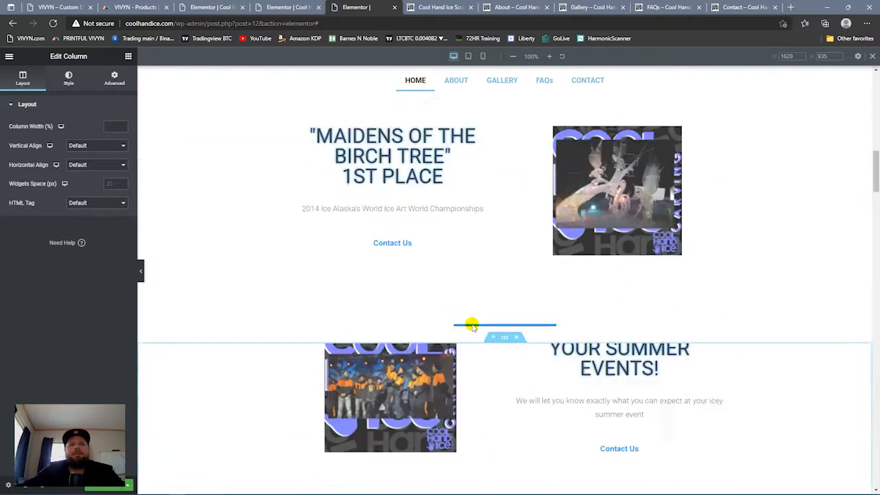
pyautogui.scroll(2, 471, 324)
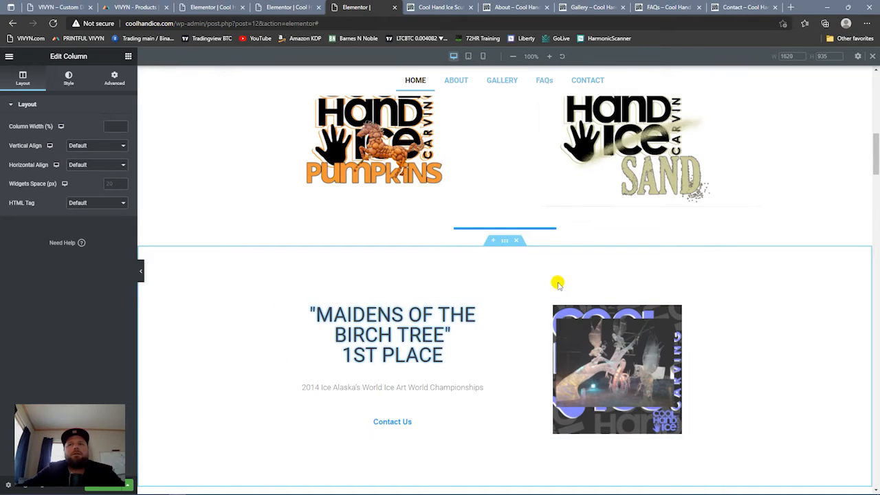
# - Insert a two-column section above the "Maidens of the Birch Tree" section and set its left column's vertical alignment to Middle
pyautogui.click(505, 242)
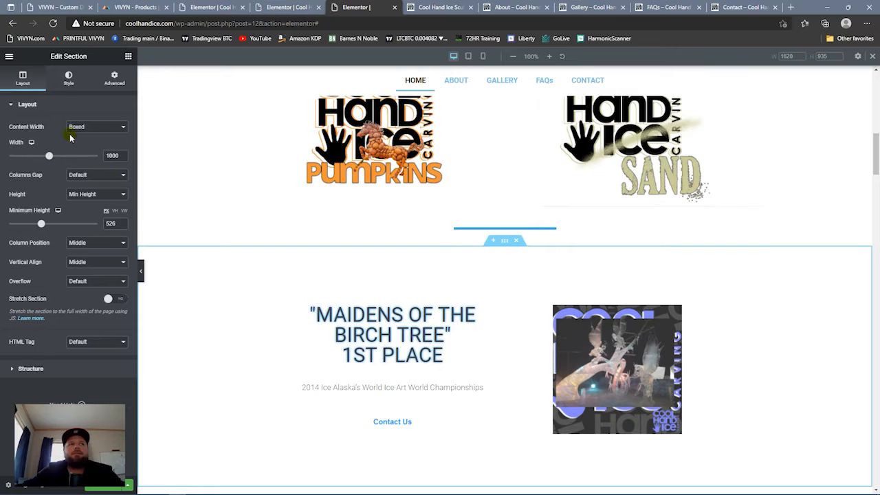
pyautogui.click(493, 240)
pyautogui.click(493, 287)
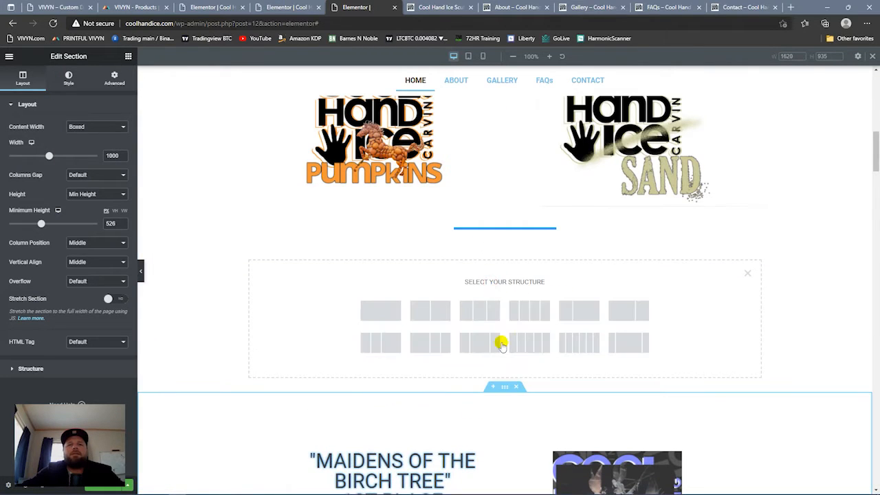
pyautogui.click(421, 310)
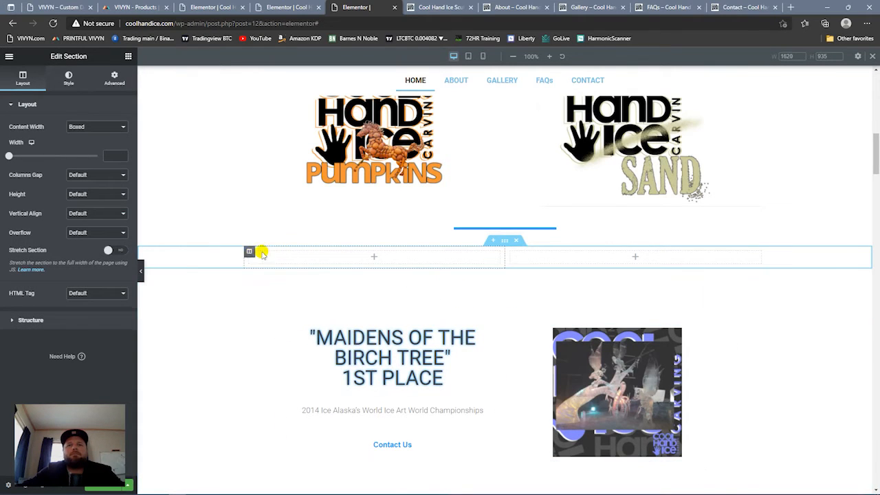
pyautogui.click(249, 252)
pyautogui.click(105, 145)
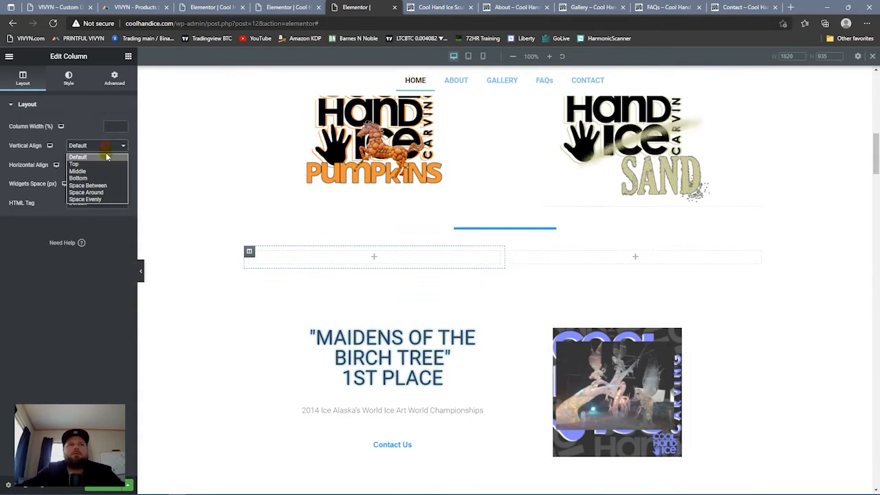
pyautogui.click(78, 171)
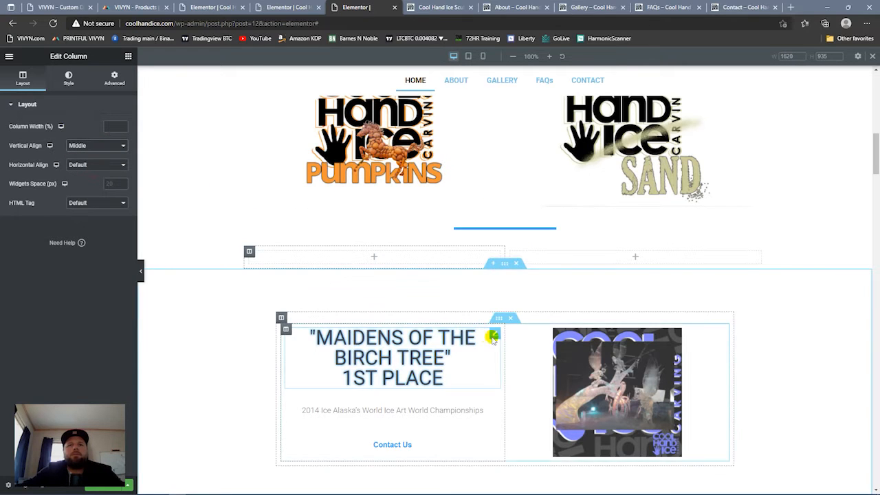
# - Move the "Maidens of the Birch Tree" heading, the 2014 championships text and the Contact Us link into the new section's left column
pyautogui.moveTo(405, 262); pyautogui.dragTo(424, 282)
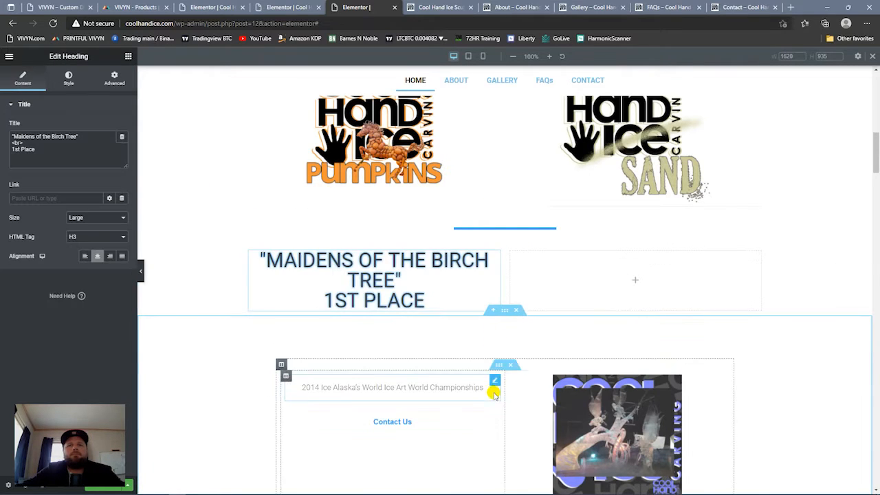
pyautogui.moveTo(493, 382); pyautogui.dragTo(400, 292)
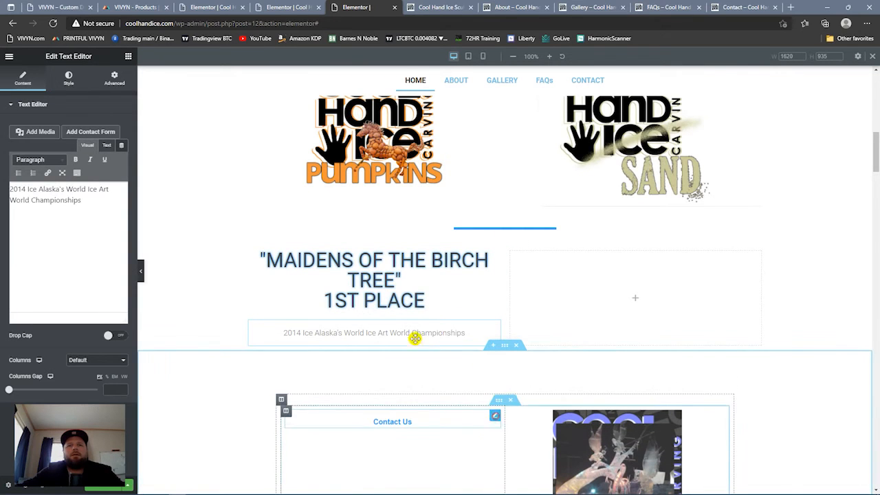
pyautogui.moveTo(415, 338); pyautogui.dragTo(403, 337)
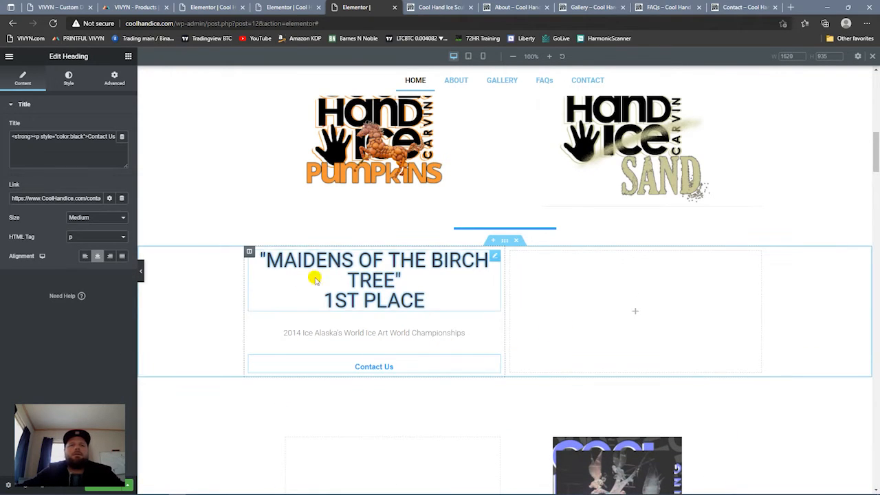
# - Set the left column's widgets space to 0 px and move the Maidens sculpture image into the new section's right column
pyautogui.click(250, 252)
pyautogui.click(121, 186)
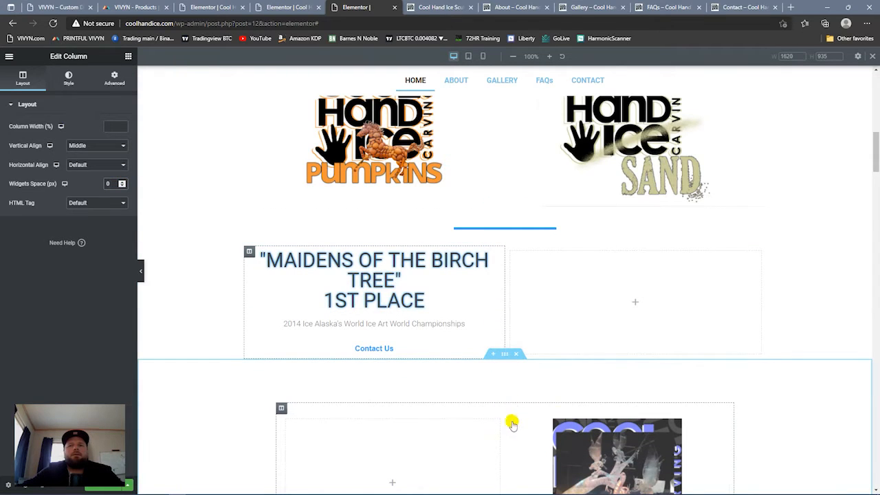
pyautogui.moveTo(704, 411); pyautogui.dragTo(684, 328)
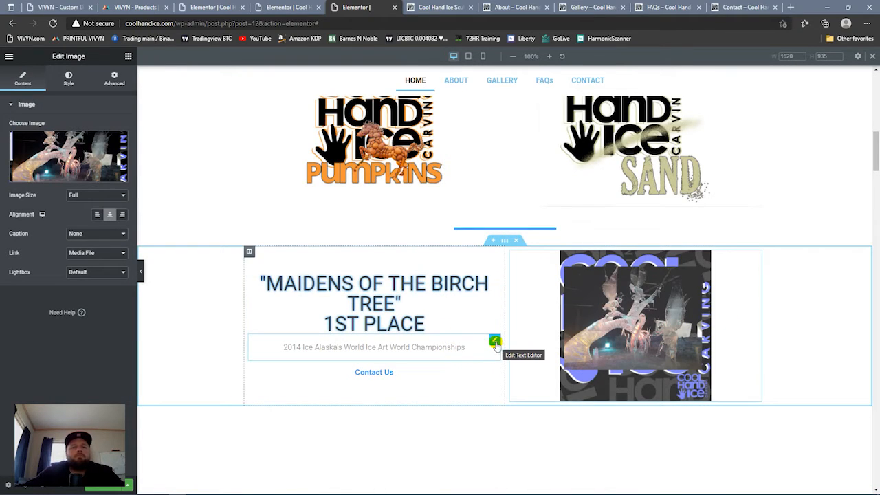
# - Add a heading widget between the Maidens title and the championships text, and set its text color to the Secondary global color
pyautogui.click(128, 57)
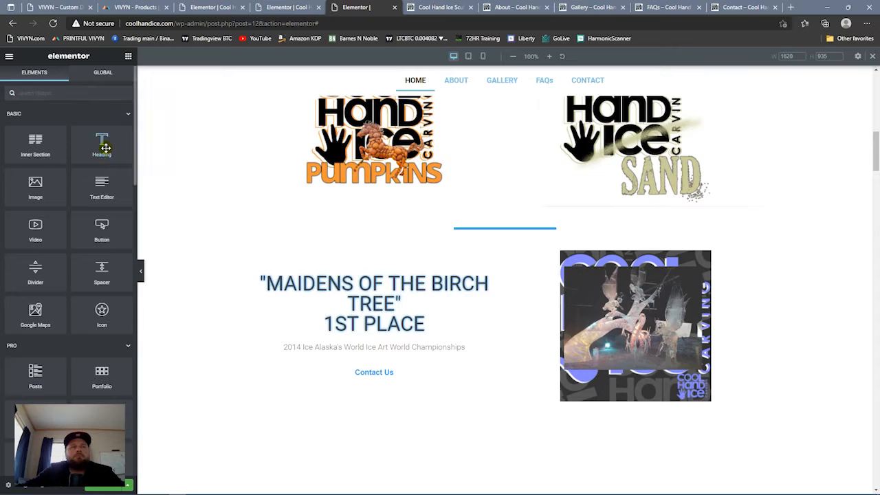
pyautogui.moveTo(106, 147); pyautogui.dragTo(374, 335)
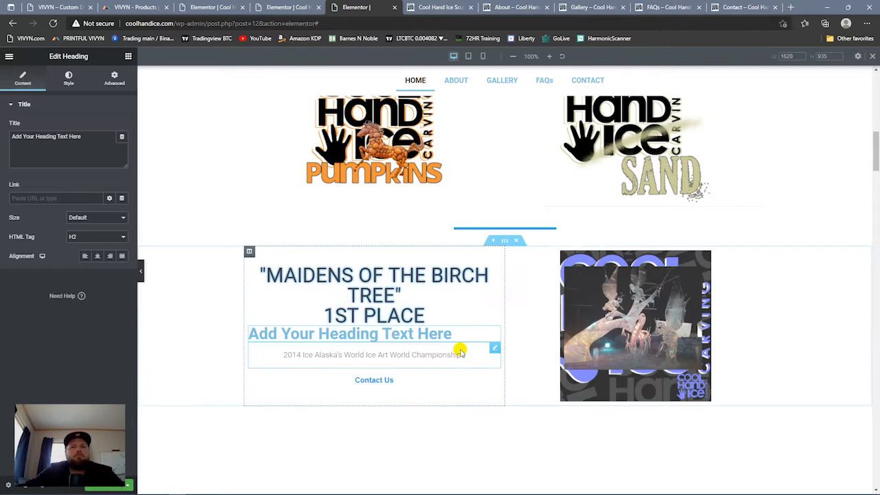
pyautogui.click(80, 87)
pyautogui.click(108, 127)
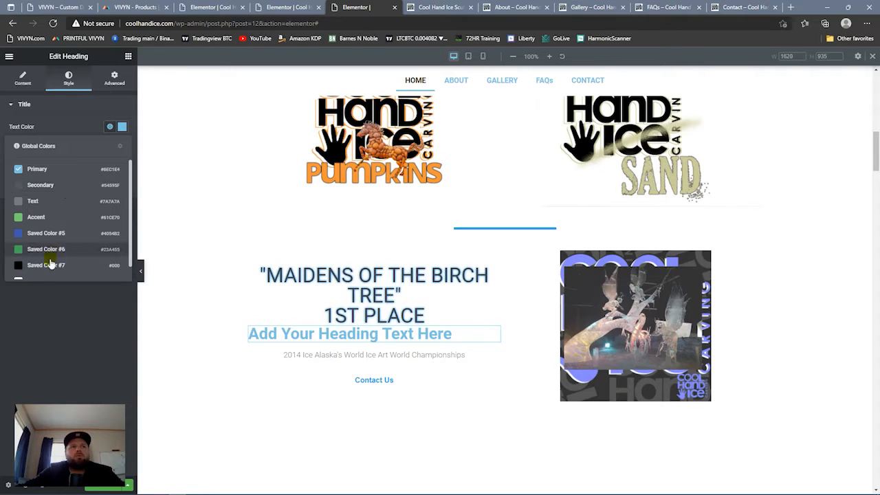
pyautogui.click(59, 191)
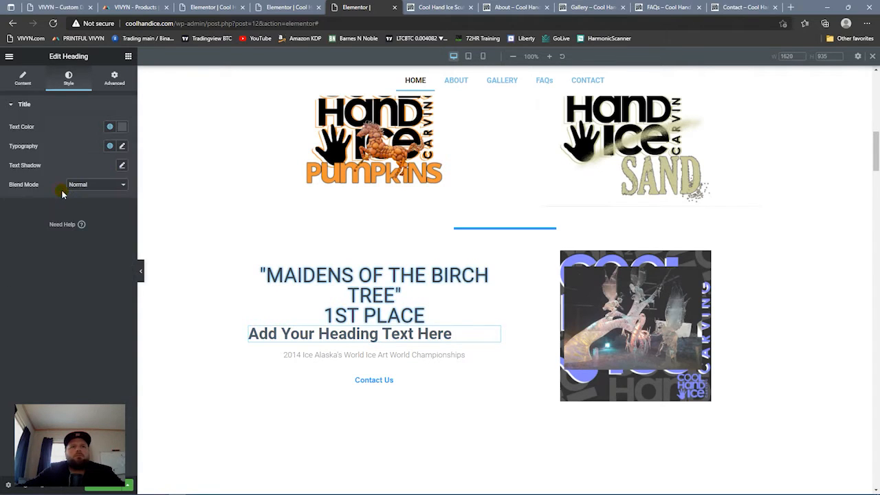
# - Set the new heading's typography to size 20 px and weight 300
pyautogui.click(122, 147)
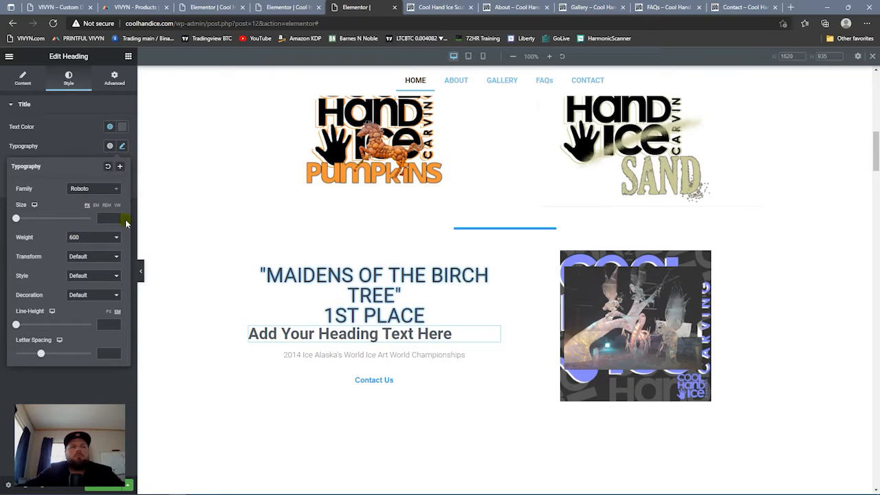
pyautogui.click(23, 218)
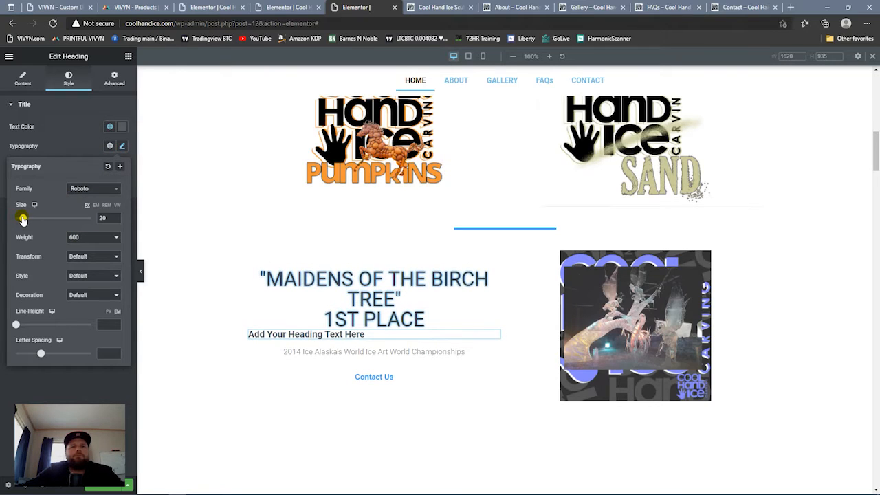
pyautogui.moveTo(23, 219); pyautogui.dragTo(23, 219)
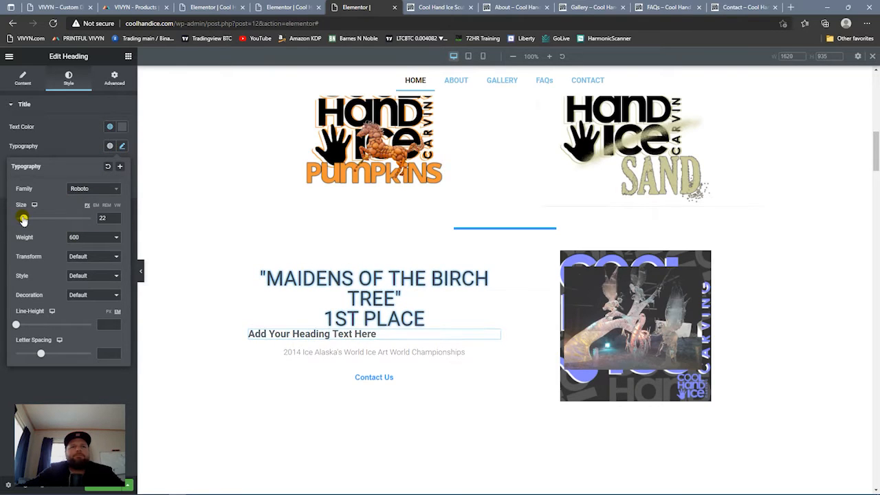
pyautogui.click(113, 241)
pyautogui.click(89, 264)
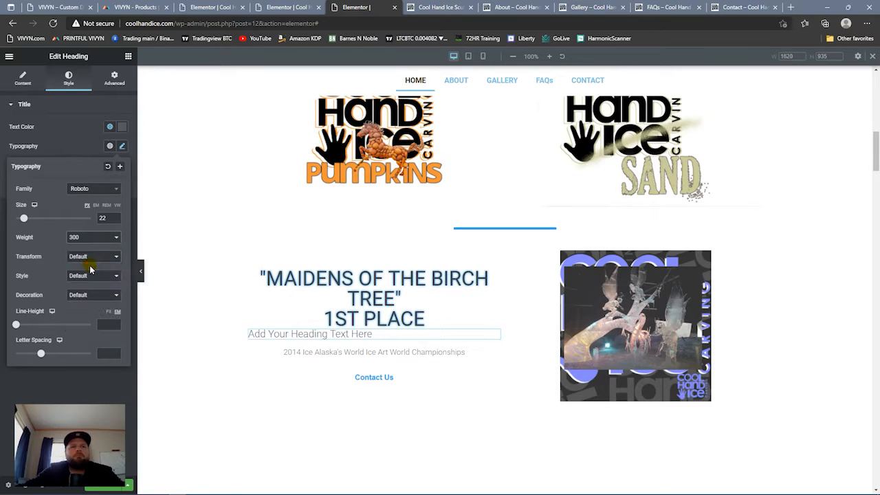
pyautogui.click(115, 221)
pyautogui.click(115, 220)
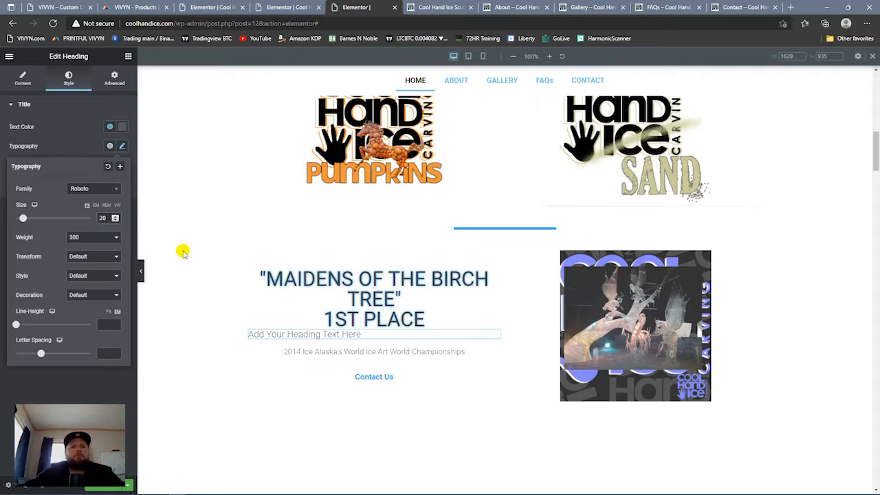
# - Copy "2014 Ice Alaska's World Ice Art World Championships" from the text widget and use it as the new heading's title
pyautogui.click(438, 357)
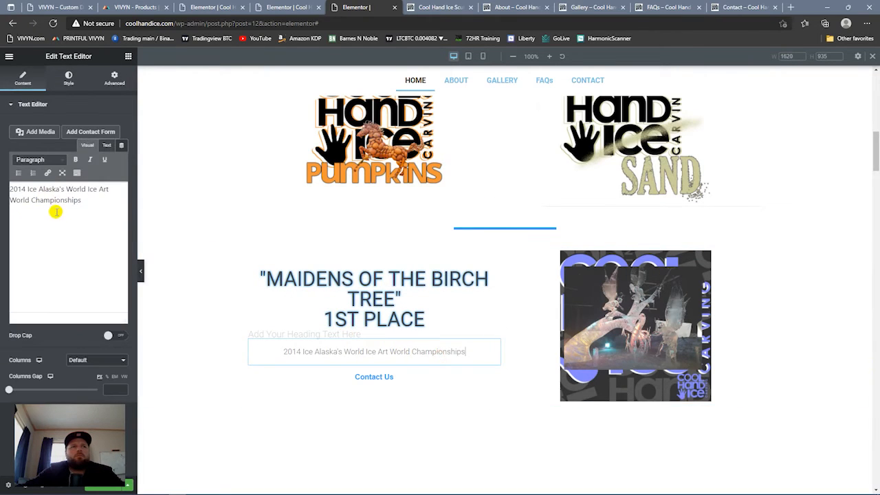
pyautogui.click(106, 145)
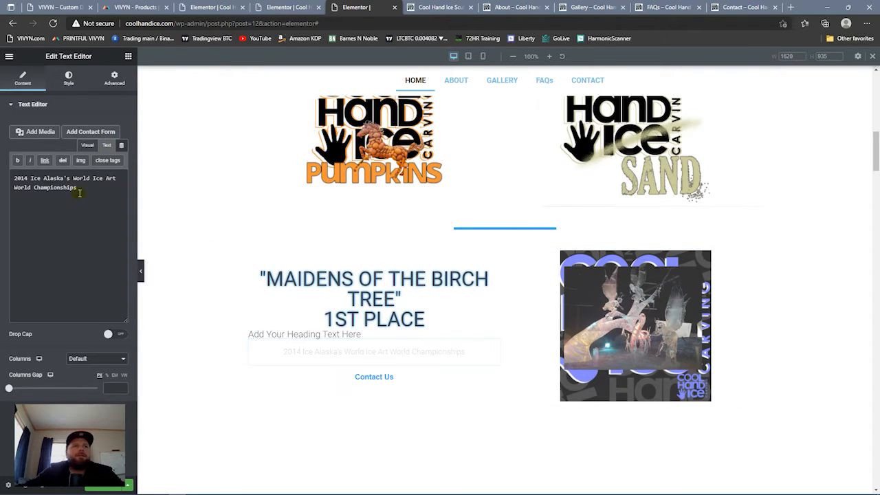
pyautogui.moveTo(79, 192); pyautogui.dragTo(1, 174)
pyautogui.hotkey('ctrl', 'c')
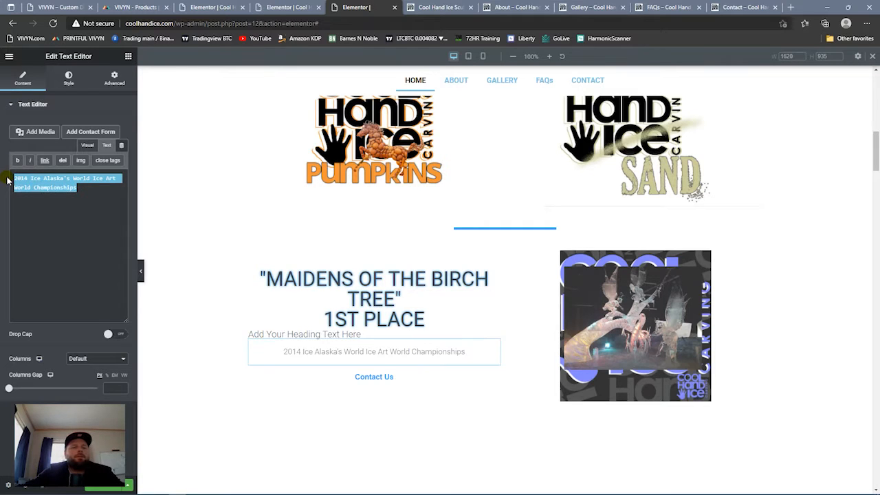
pyautogui.click(290, 334)
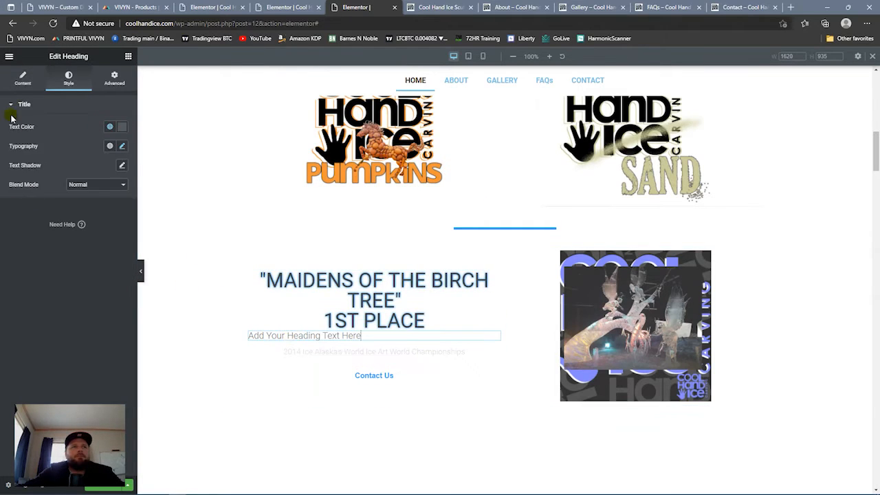
pyautogui.click(22, 78)
pyautogui.hotkey('ctrl', 'v')
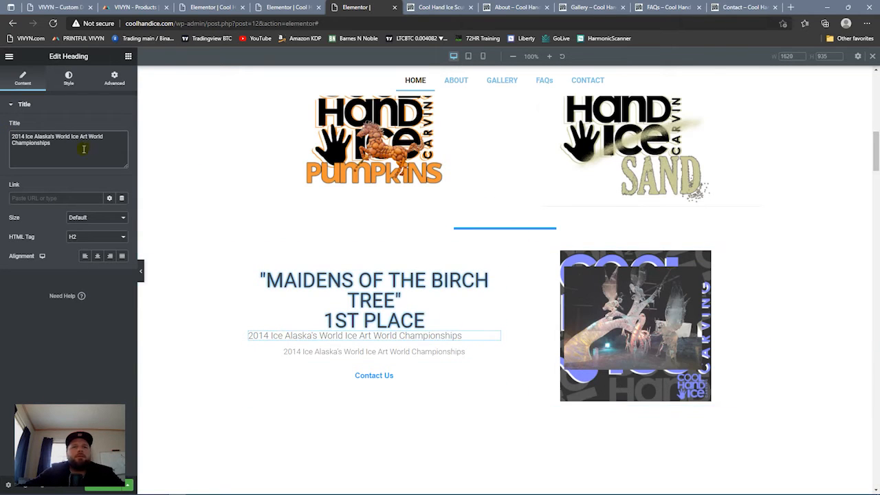
# - Center the championships heading in the Maidens section and delete the old championships text widget beneath it
pyautogui.click(98, 256)
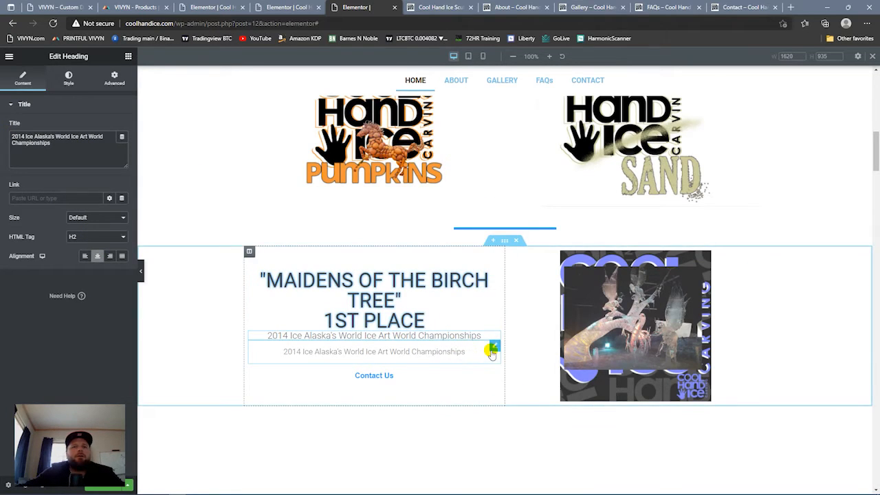
pyautogui.rightClick(492, 351)
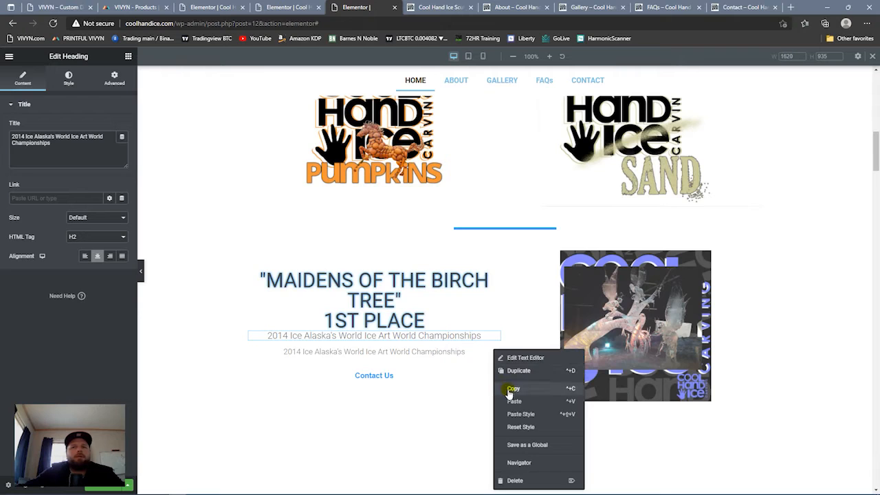
pyautogui.click(516, 481)
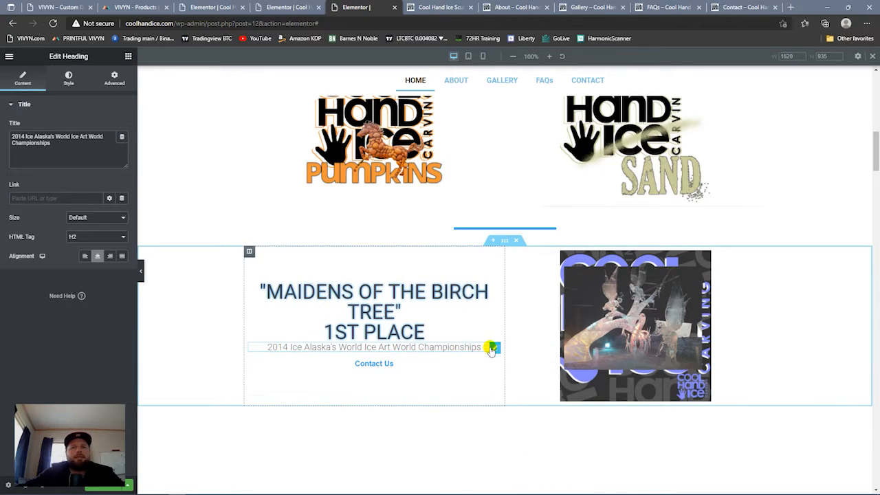
# - Set the widgets space of the Maidens section's text column to 5 px
pyautogui.click(115, 79)
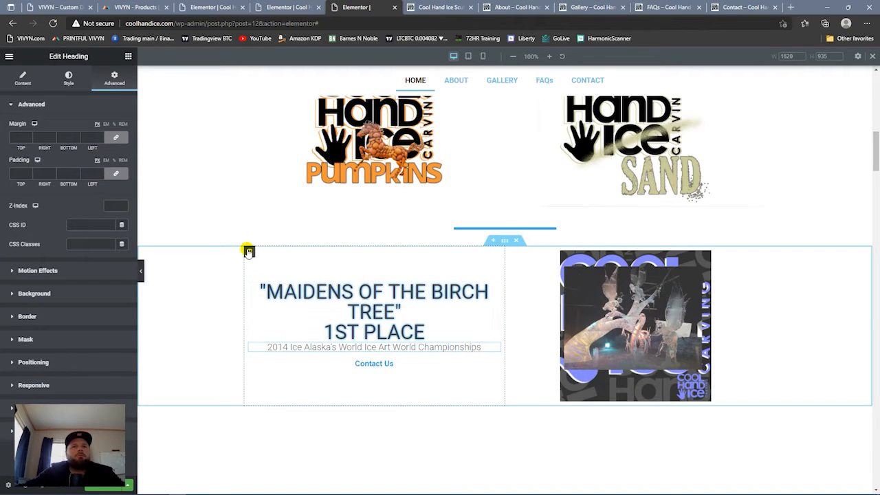
pyautogui.click(248, 251)
pyautogui.click(122, 182)
pyautogui.click(121, 182)
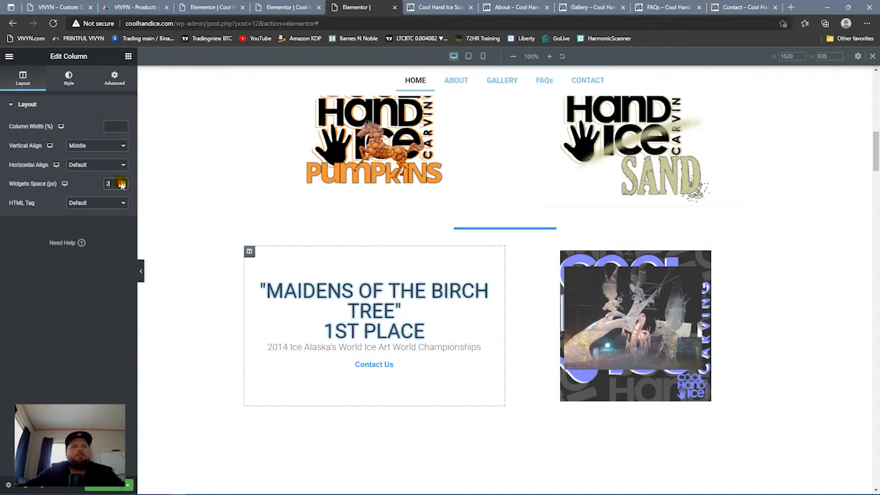
pyautogui.click(121, 182)
pyautogui.click(122, 182)
pyautogui.click(122, 182)
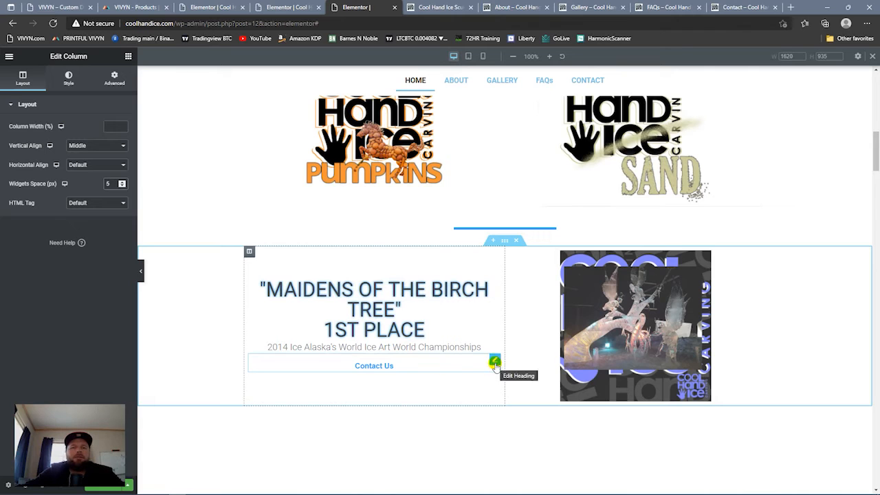
# - Duplicate the Contact Us heading in the Maidens section and clear the title of the upper one
pyautogui.click(494, 362)
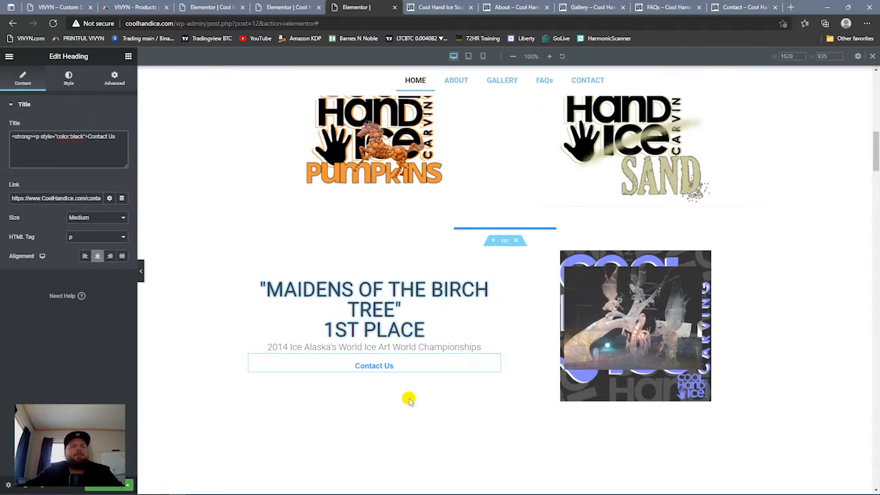
pyautogui.rightClick(495, 360)
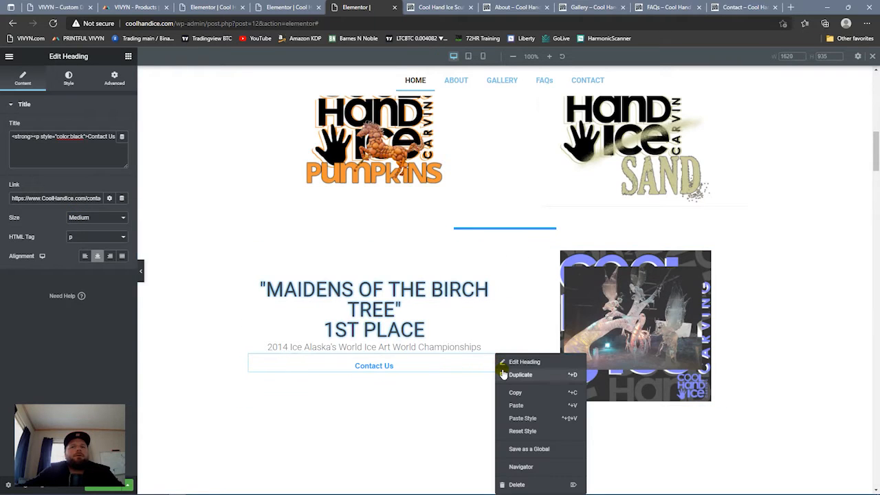
pyautogui.click(523, 375)
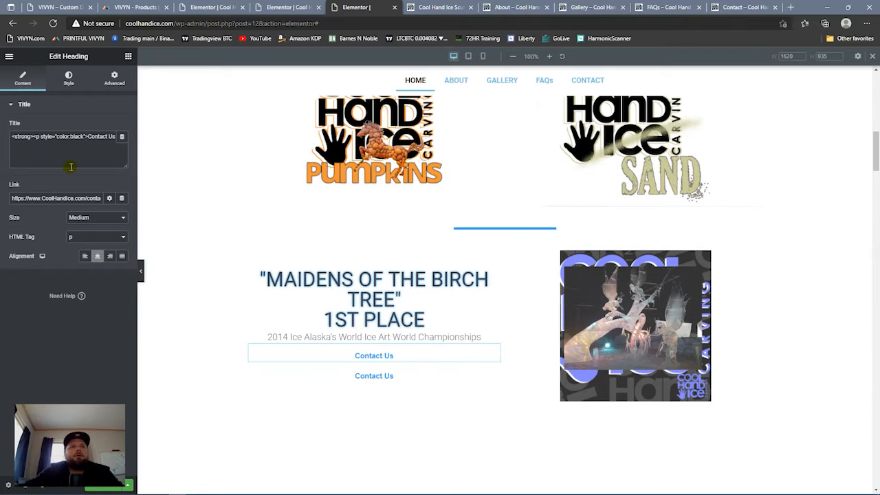
pyautogui.moveTo(11, 139); pyautogui.dragTo(157, 152)
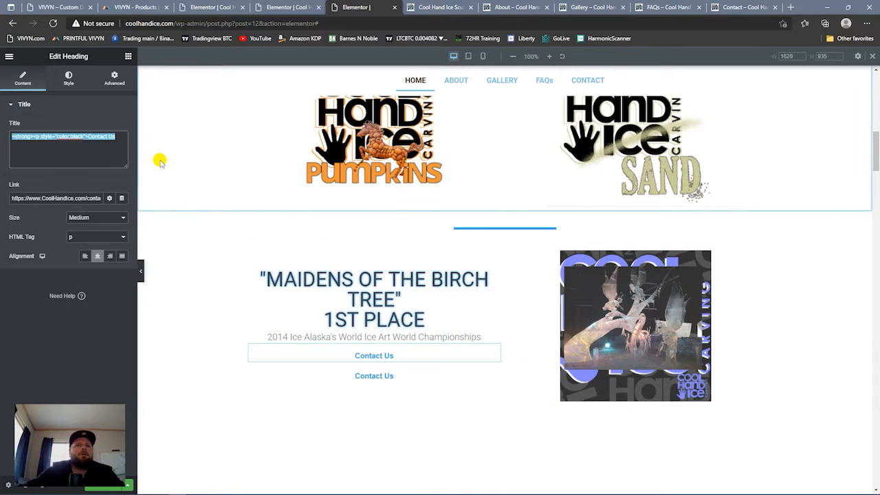
pyautogui.write('C')
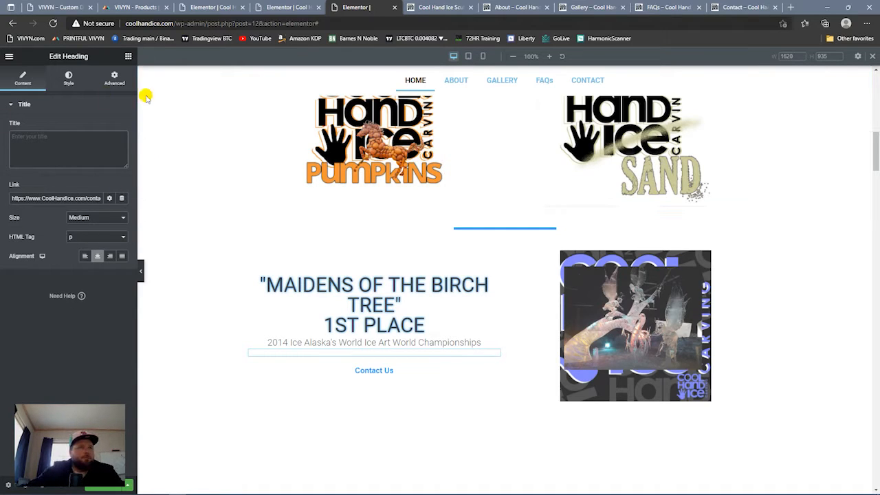
pyautogui.tripleClick(82, 198)
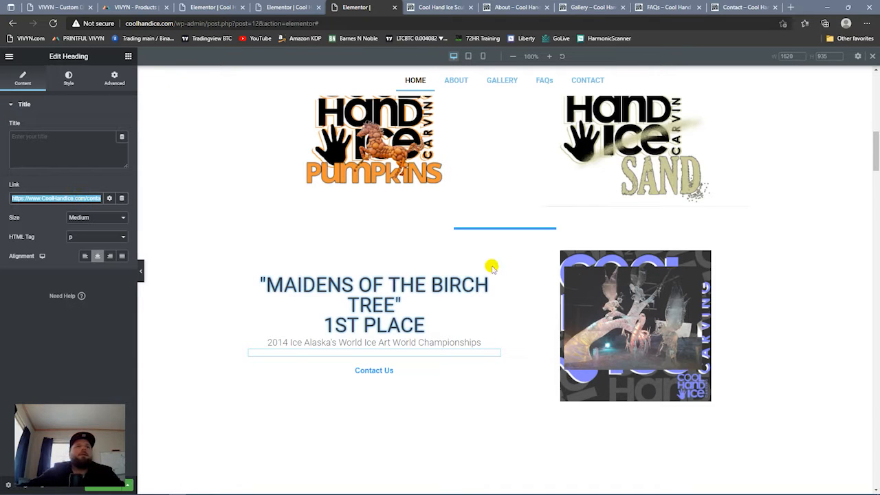
# - Duplicate the left envelope icon in the page's contact section and move the copy above Contact Us in the Maidens section
pyautogui.moveTo(875, 145); pyautogui.dragTo(875, 448)
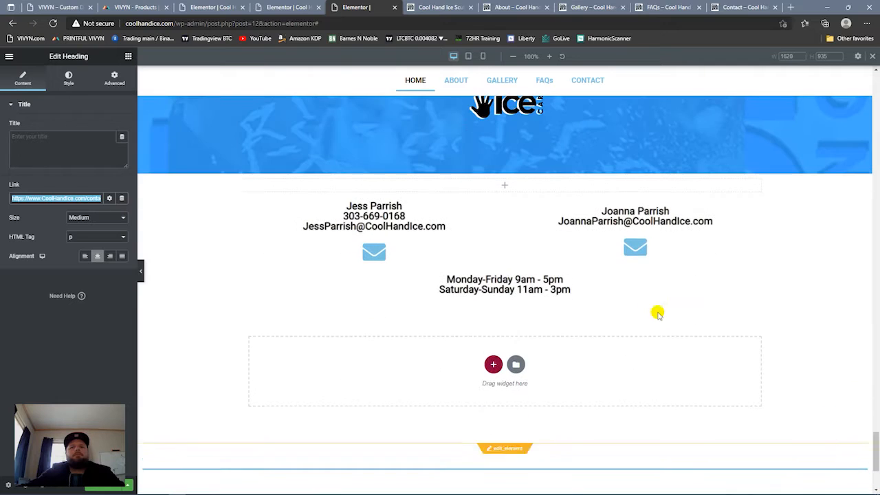
pyautogui.rightClick(495, 247)
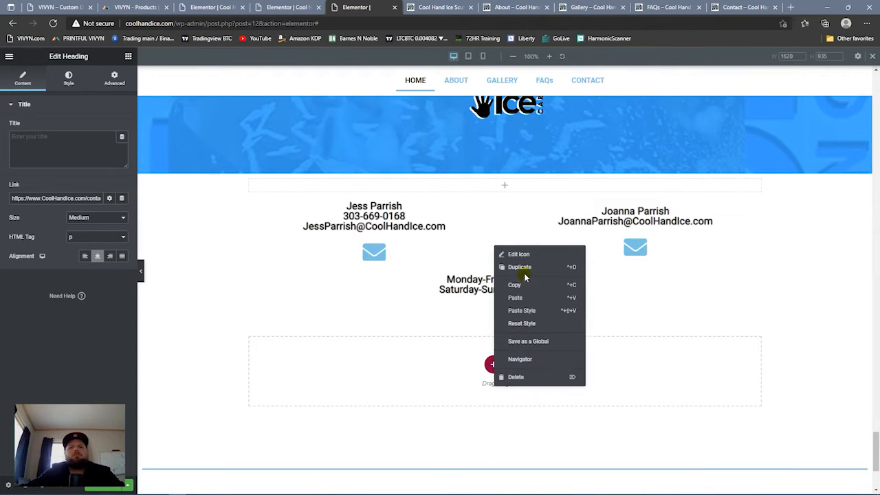
pyautogui.click(520, 268)
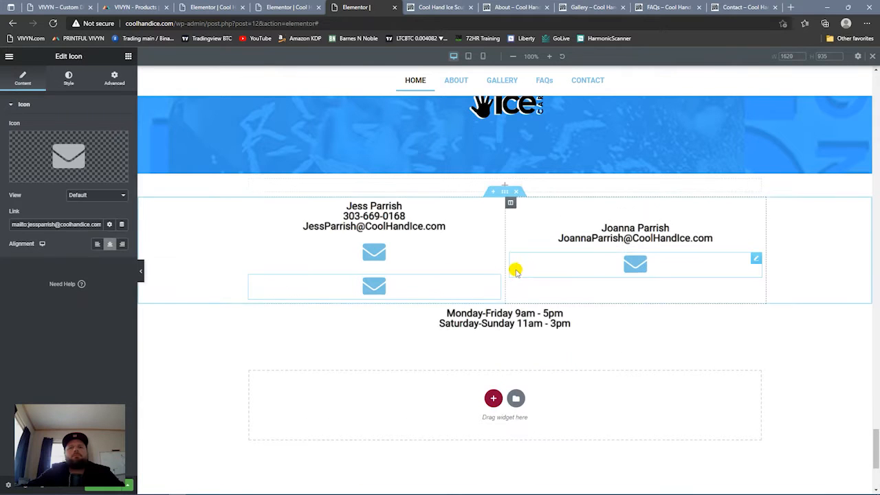
pyautogui.moveTo(495, 279); pyautogui.dragTo(403, 145)
pyautogui.scroll(20, 316, 318)
pyautogui.scroll(6, 312, 313)
pyautogui.scroll(-6, 310, 314)
pyautogui.moveTo(876, 177); pyautogui.dragTo(876, 153)
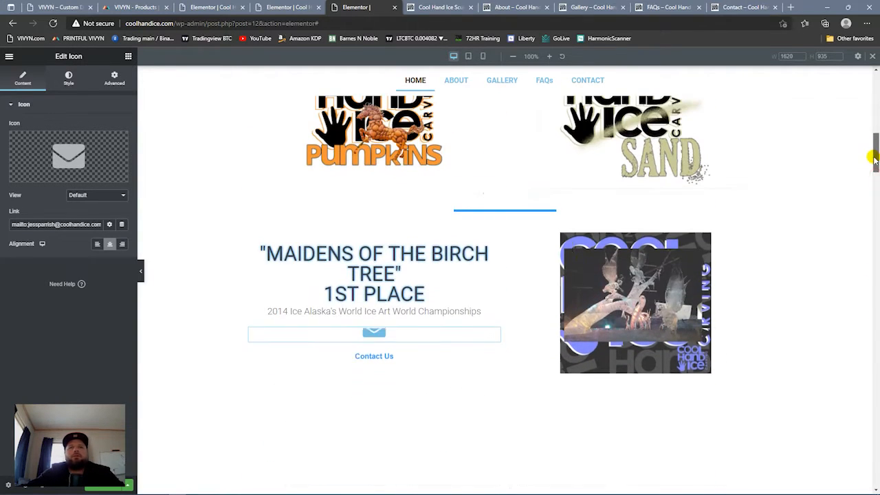
# - Delete the Contact Us heading below the envelope icon in the Maidens section
pyautogui.rightClick(496, 362)
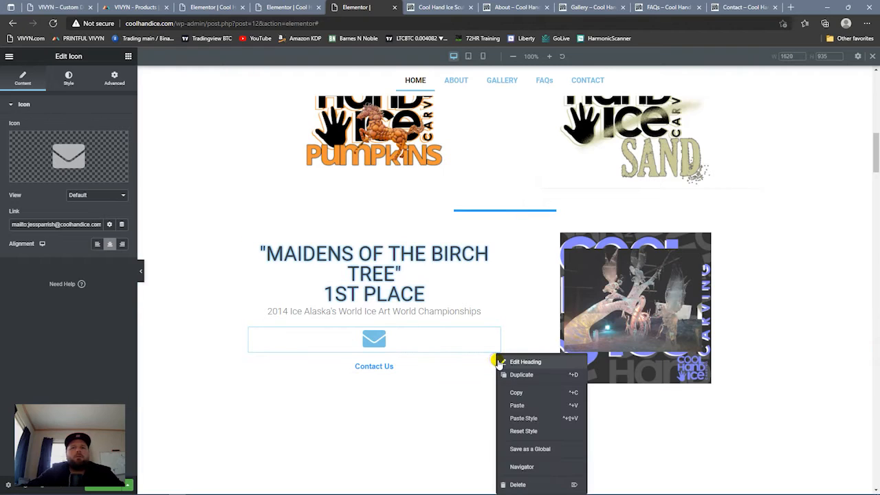
pyautogui.click(517, 486)
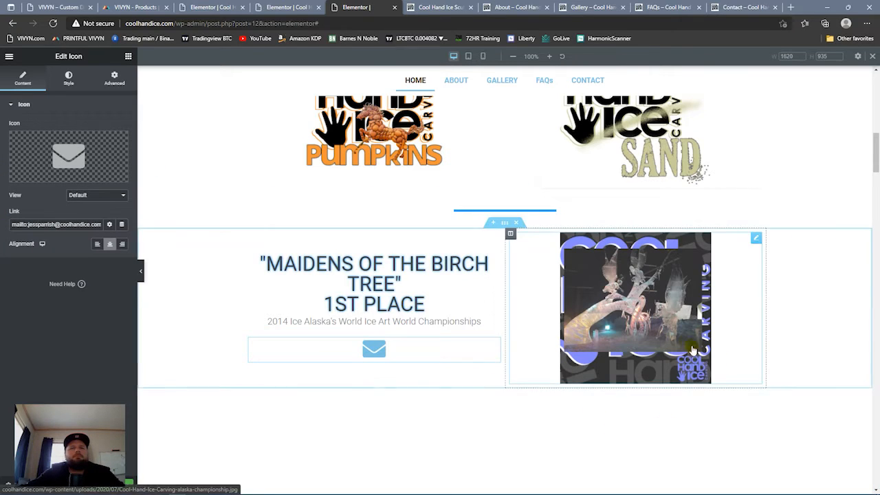
pyautogui.scroll(-4, 575, 440)
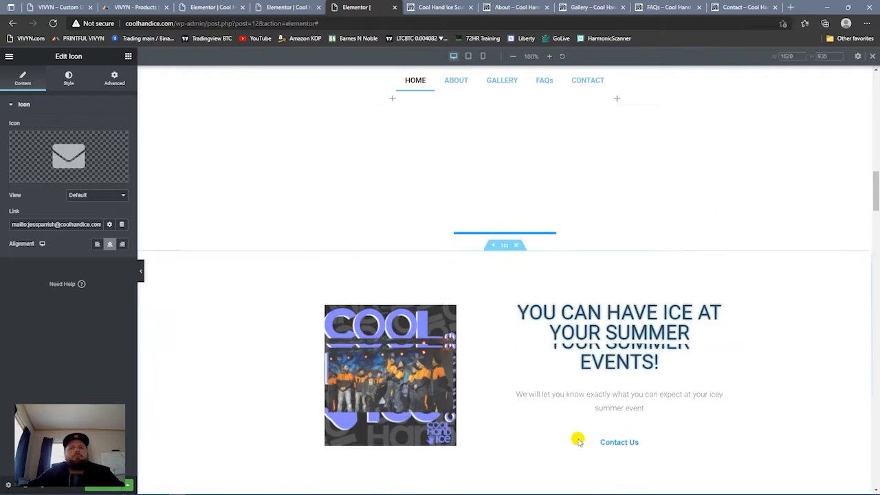
pyautogui.scroll(-5, 578, 440)
pyautogui.scroll(9, 575, 438)
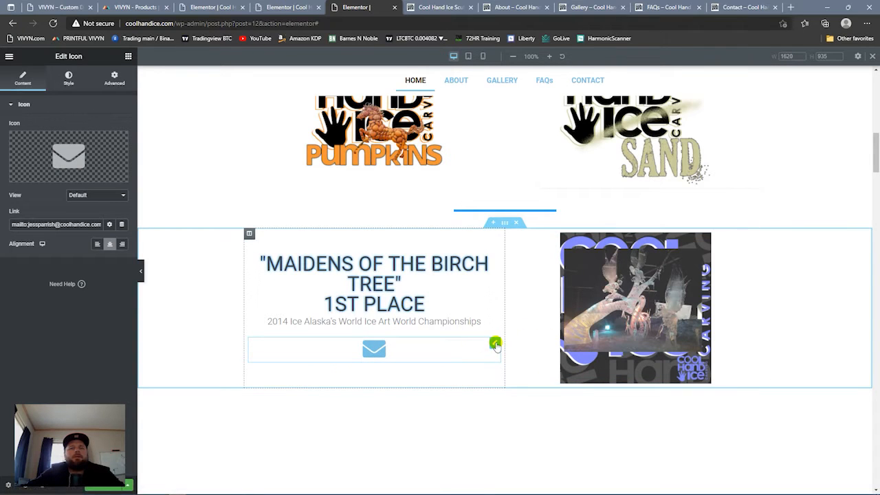
# - Add a two-column inner section below the championships heading and move the envelope icon into its left column
pyautogui.click(128, 57)
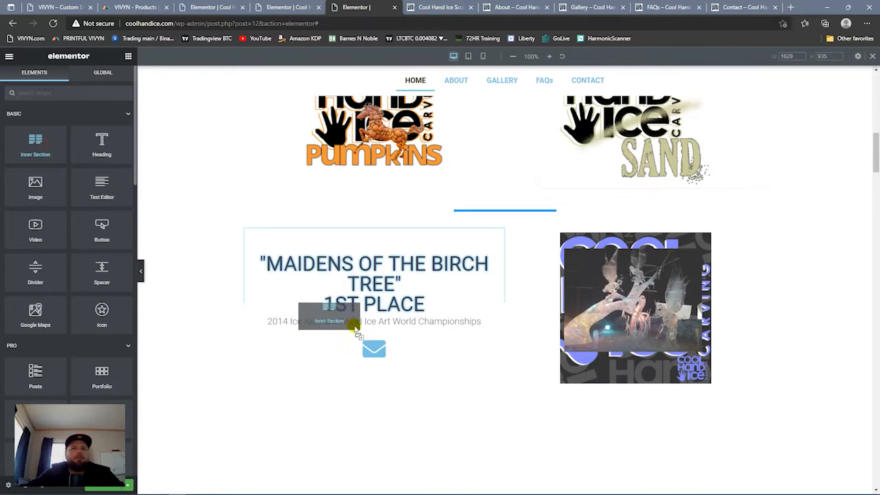
pyautogui.moveTo(455, 357); pyautogui.dragTo(410, 347)
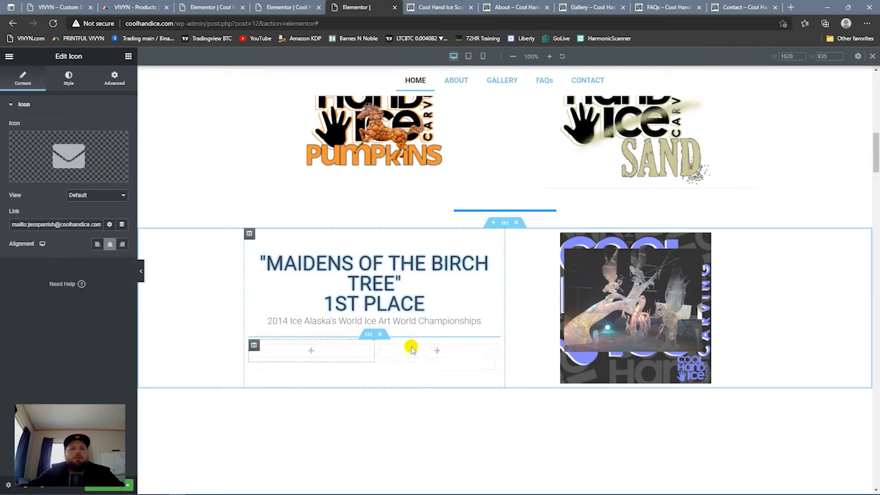
pyautogui.moveTo(491, 329); pyautogui.dragTo(344, 347)
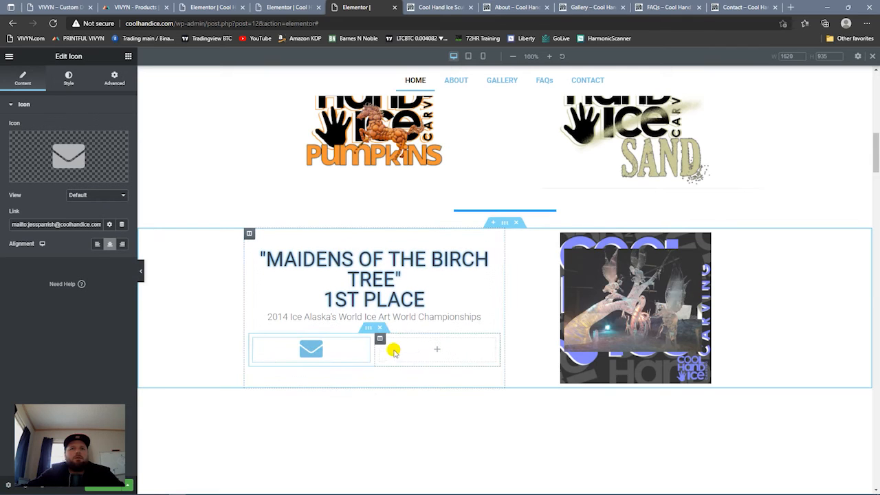
# - Duplicate the envelope icon and move the copy into the inner section's right column
pyautogui.rightClick(369, 346)
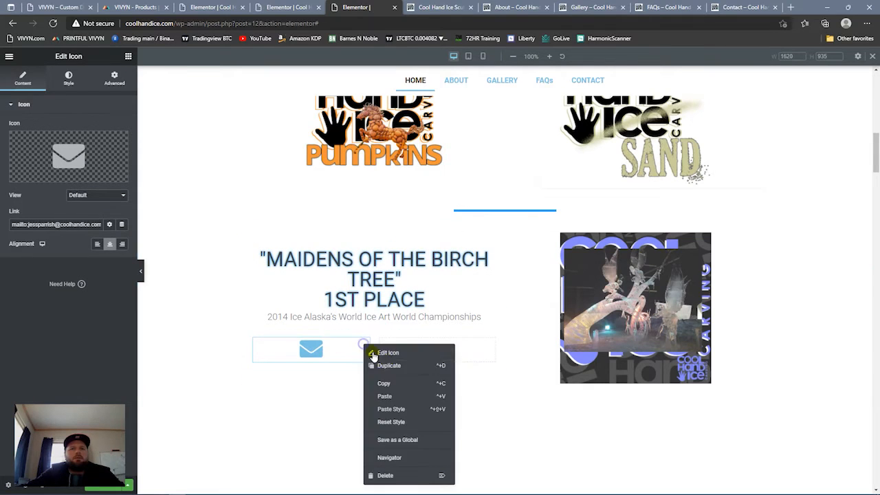
pyautogui.click(385, 365)
pyautogui.moveTo(364, 360); pyautogui.dragTo(436, 352)
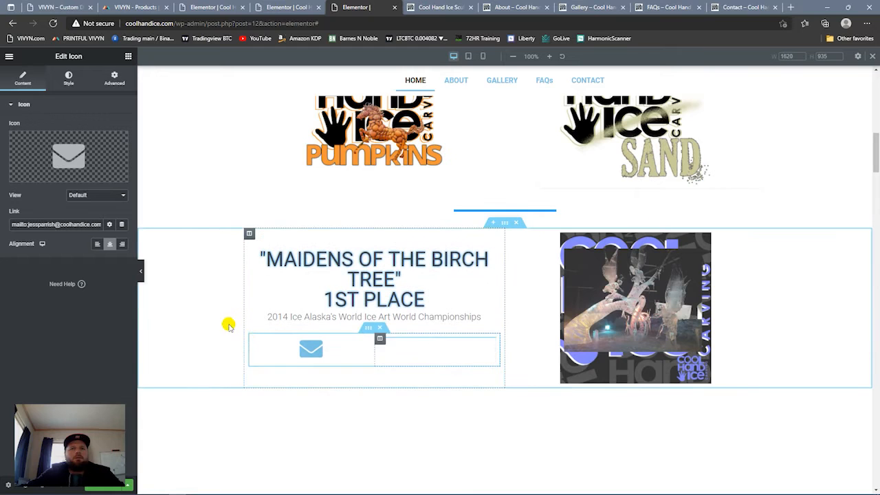
# - Search the icon library for "phon" and replace the right column's envelope with the square phone icon whose handset matches Phone alt
pyautogui.click(38, 176)
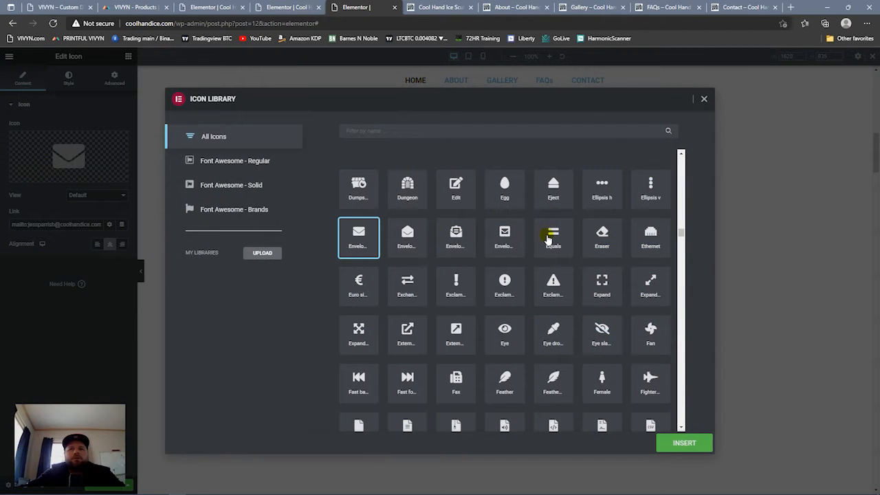
pyautogui.scroll(-5, 549, 239)
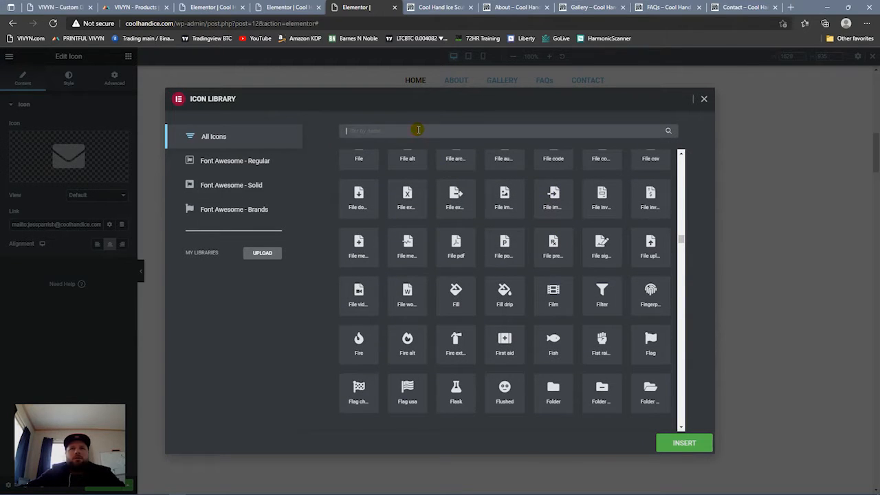
pyautogui.write('phon')
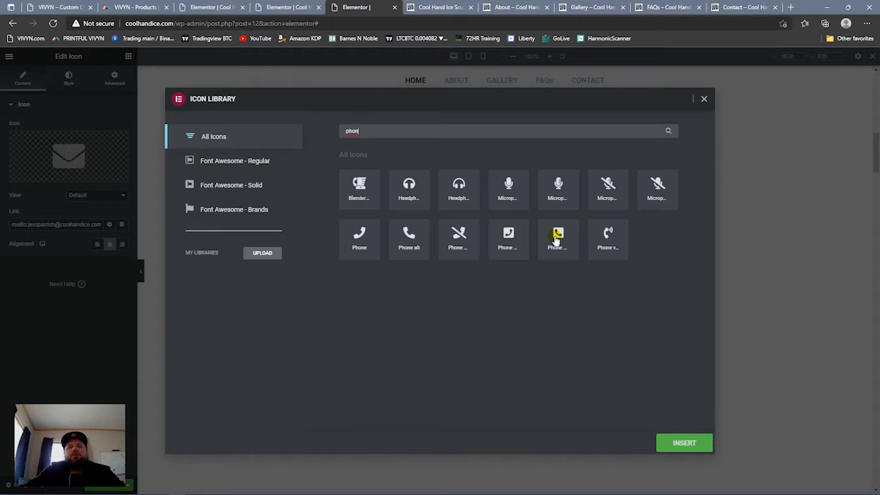
pyautogui.click(514, 239)
pyautogui.click(556, 238)
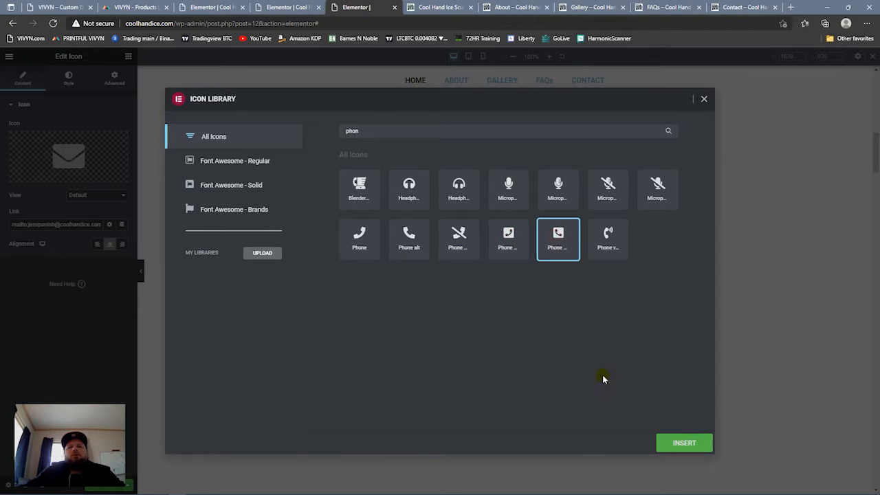
pyautogui.click(680, 442)
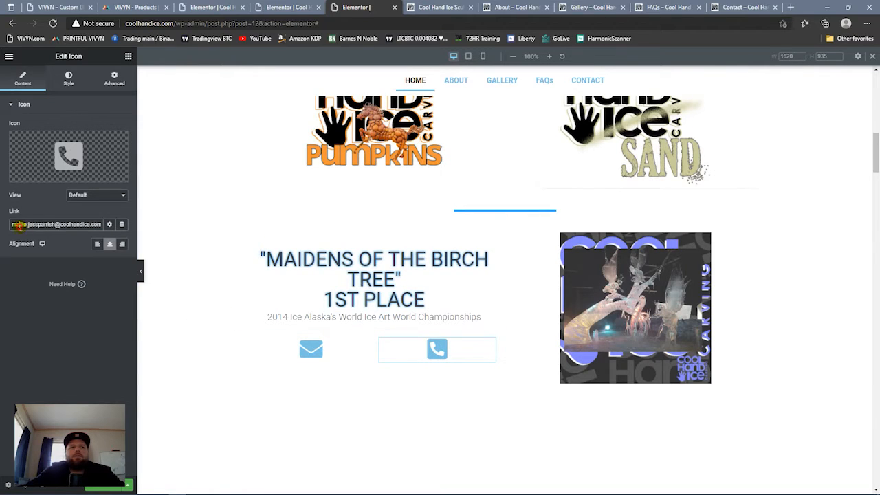
# - Replace the phone icon's mailto link with the prefix "tel:"
pyautogui.tripleClick(63, 224)
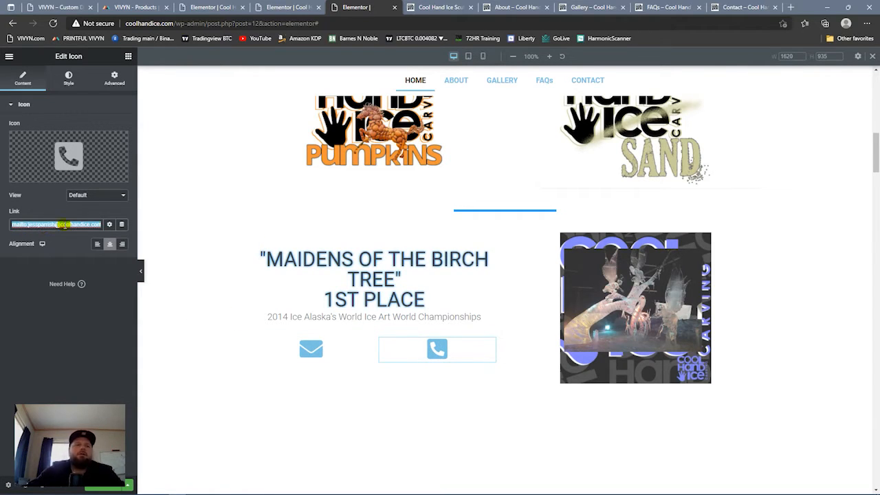
pyautogui.write('te')
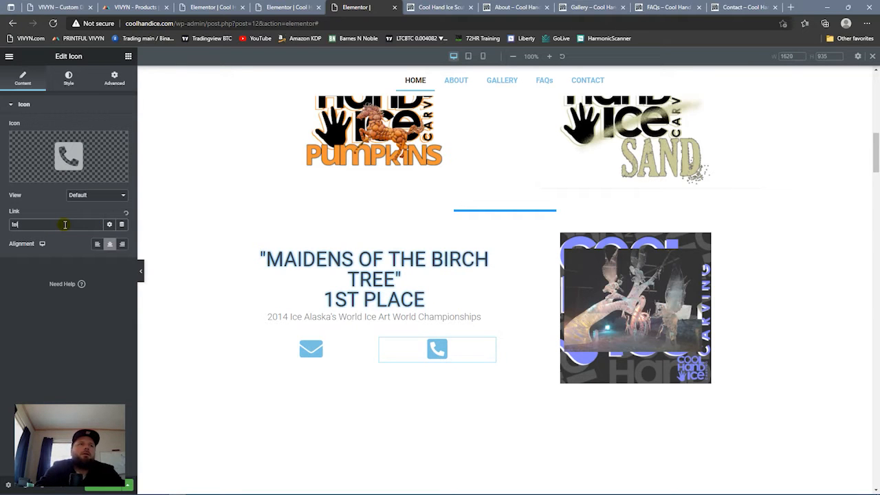
pyautogui.write('l:')
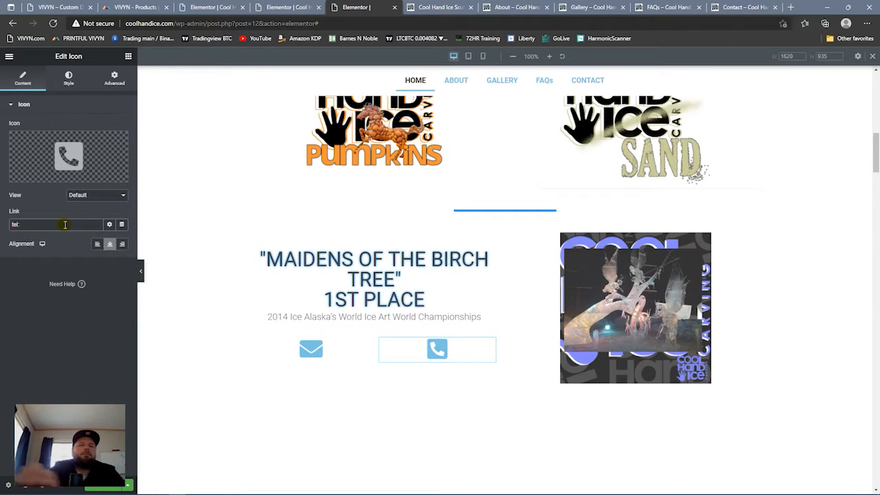
# - Copy the phone number from the first contact heading below the blue logo banner near the page's end
pyautogui.scroll(-5, 305, 262)
pyautogui.scroll(-15, 483, 324)
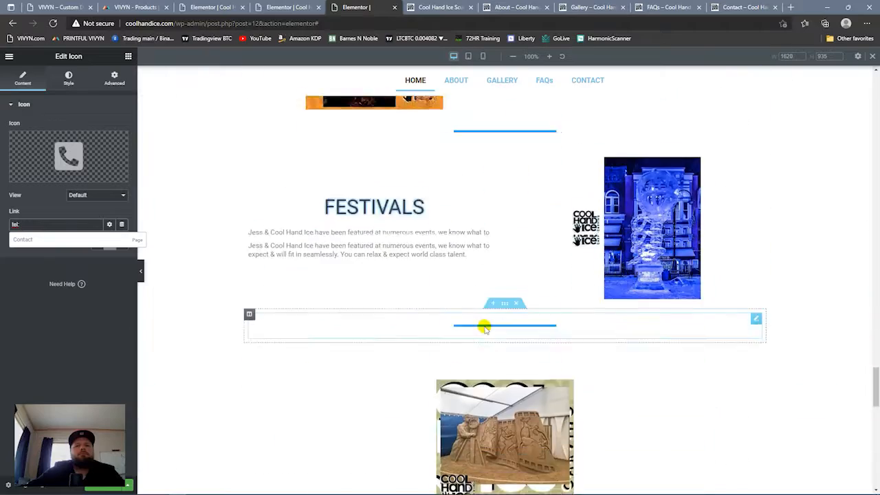
pyautogui.scroll(10, 553, 197)
pyautogui.scroll(-10, 554, 197)
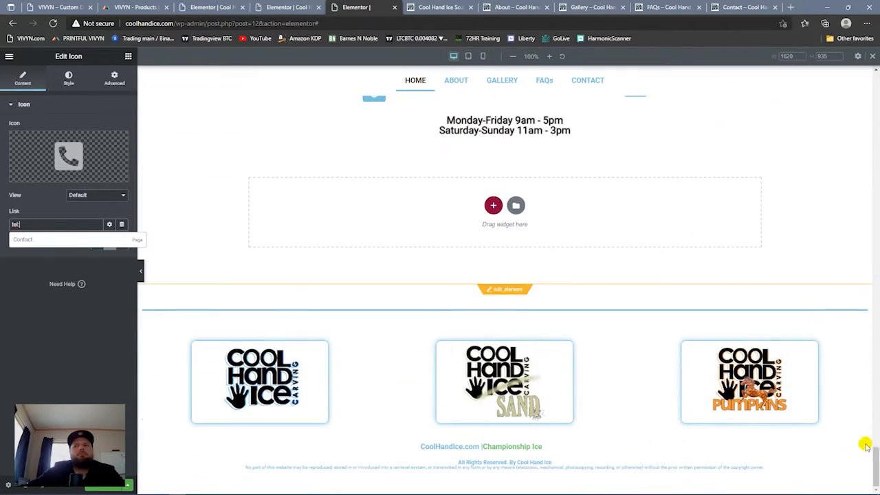
pyautogui.moveTo(867, 437); pyautogui.dragTo(876, 428)
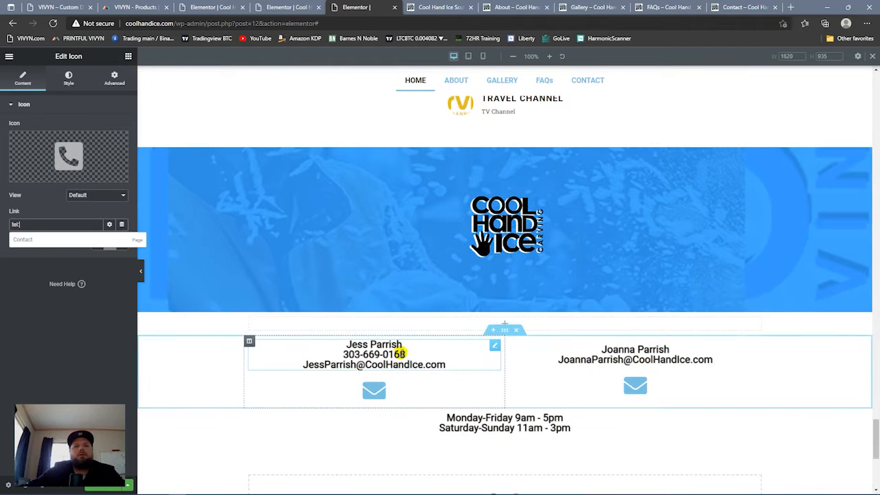
pyautogui.moveTo(406, 353); pyautogui.dragTo(351, 353)
pyautogui.click(345, 353)
pyautogui.rightClick(347, 354)
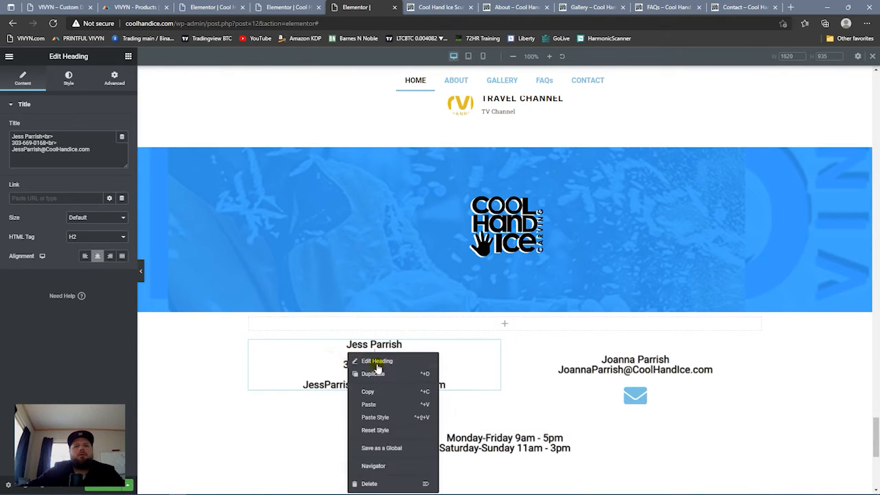
pyautogui.click(327, 355)
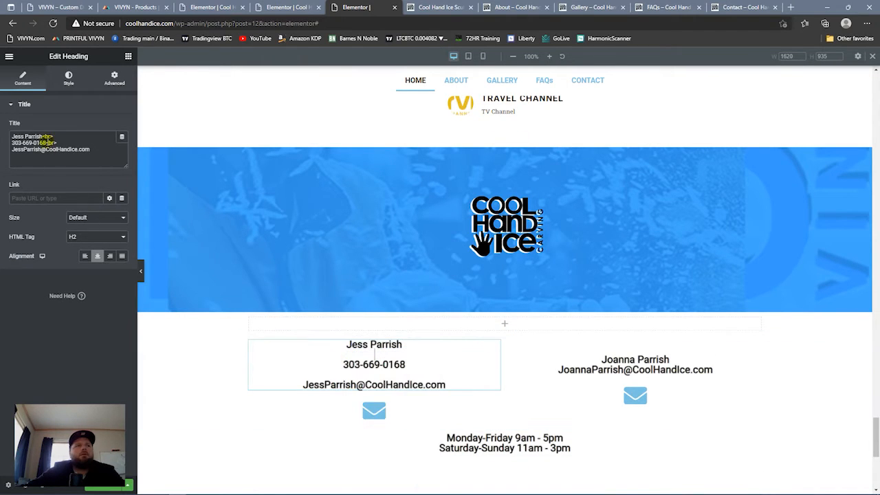
pyautogui.moveTo(47, 137); pyautogui.dragTo(30, 144)
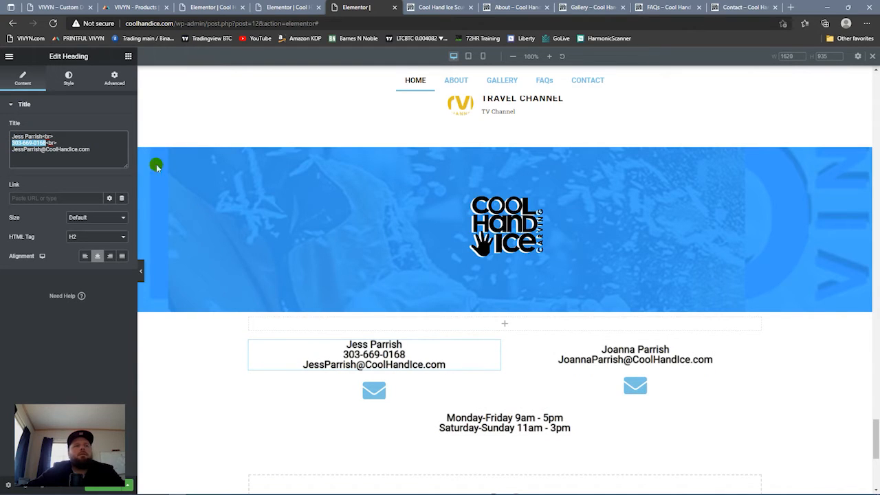
# - Complete the Maidens section phone icon's link with the copied phone number, without dashes, after "tel:"
pyautogui.scroll(15, 387, 304)
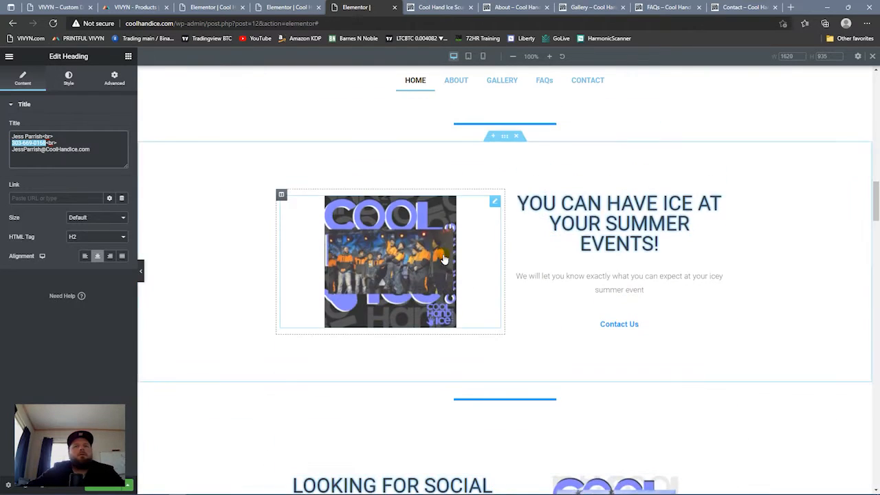
pyautogui.scroll(5, 444, 260)
pyautogui.click(490, 250)
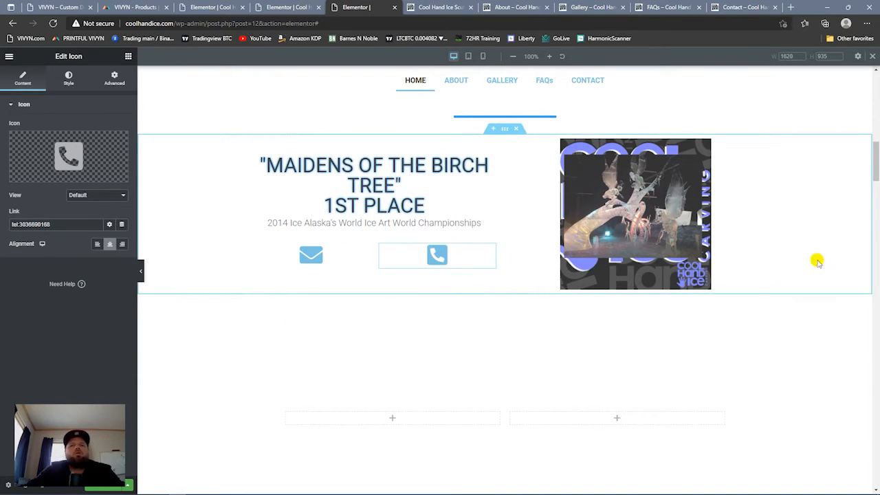
# - Duplicate the Maidens section's email-and-phone inner section and move the copy into the summer events section, replacing its Contact Us heading
pyautogui.moveTo(875, 156)
pyautogui.mouseDown()
pyautogui.moveTo(876, 196)
pyautogui.moveTo(876, 152)
pyautogui.mouseUp()
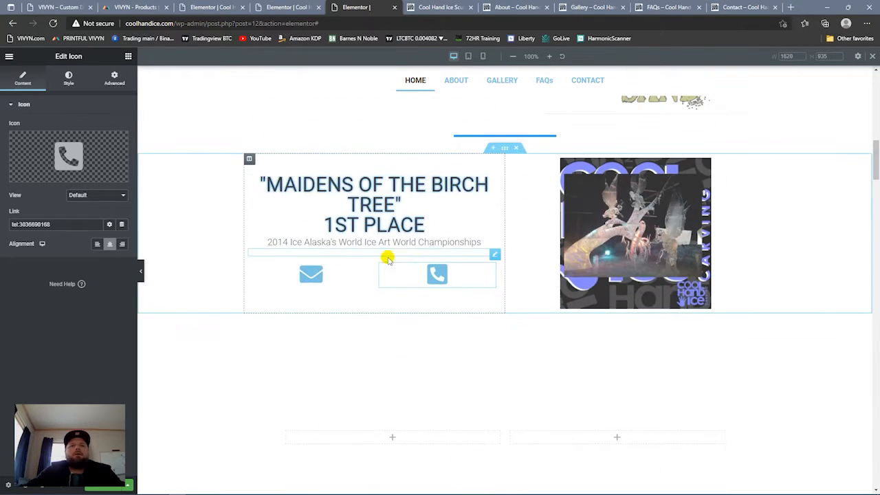
pyautogui.rightClick(366, 255)
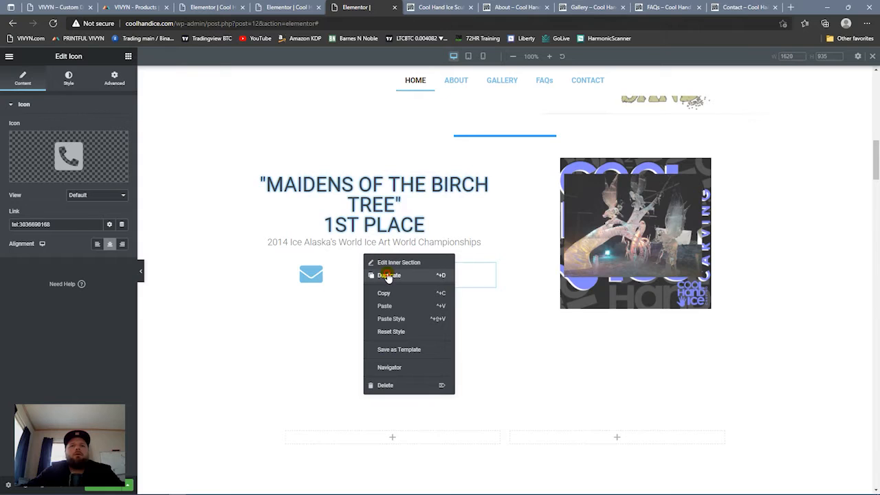
pyautogui.click(388, 276)
pyautogui.moveTo(373, 277); pyautogui.dragTo(614, 312)
pyautogui.moveTo(654, 334); pyautogui.dragTo(721, 343)
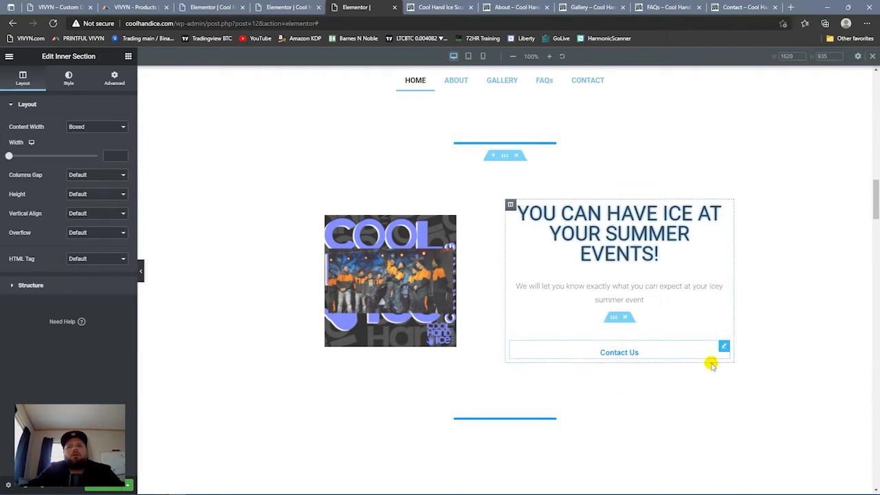
pyautogui.rightClick(721, 353)
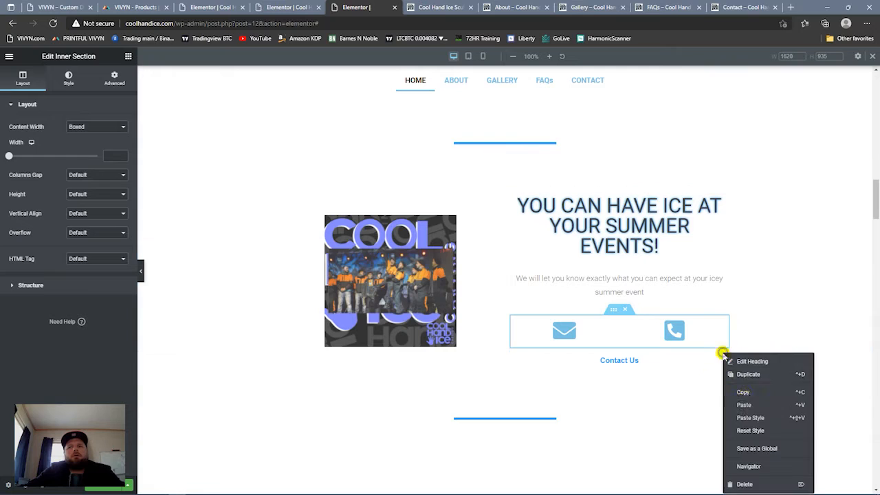
pyautogui.click(740, 485)
# - Duplicate the summer events section's email-and-phone row and try to move the copy onward to another section
pyautogui.rightClick(613, 320)
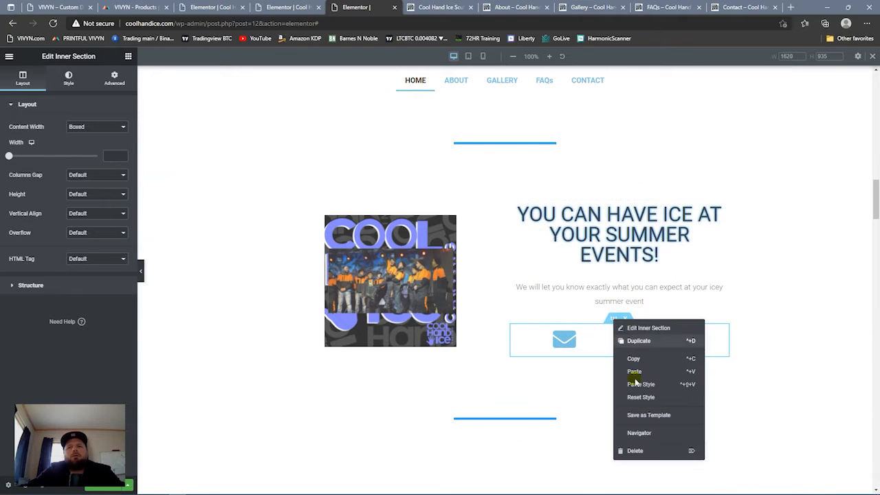
pyautogui.click(638, 341)
pyautogui.moveTo(614, 341)
pyautogui.mouseDown()
pyautogui.moveTo(612, 396)
pyautogui.moveTo(605, 383)
pyautogui.moveTo(426, 277)
pyautogui.moveTo(318, 185)
pyautogui.moveTo(475, 226)
pyautogui.moveTo(509, 309)
pyautogui.moveTo(662, 341)
pyautogui.moveTo(644, 320)
pyautogui.moveTo(614, 311)
pyautogui.moveTo(611, 328)
pyautogui.mouseUp()
pyautogui.scroll(-10, 605, 383)
pyautogui.scroll(8, 505, 300)
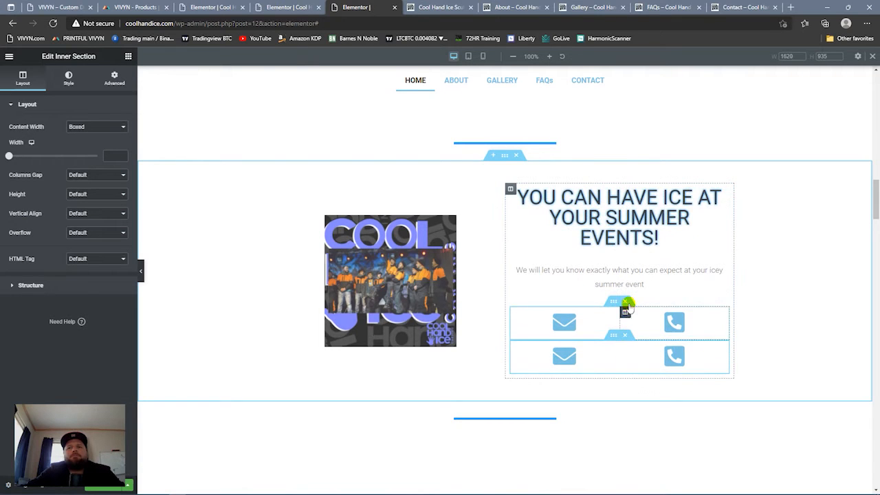
# - Delete both email-and-phone rows from the summer events section
pyautogui.click(625, 308)
pyautogui.click(626, 320)
# - In the mobile layout, set the envelope and phone icon columns of the Maidens section to 50% width each
pyautogui.scroll(-10, 458, 320)
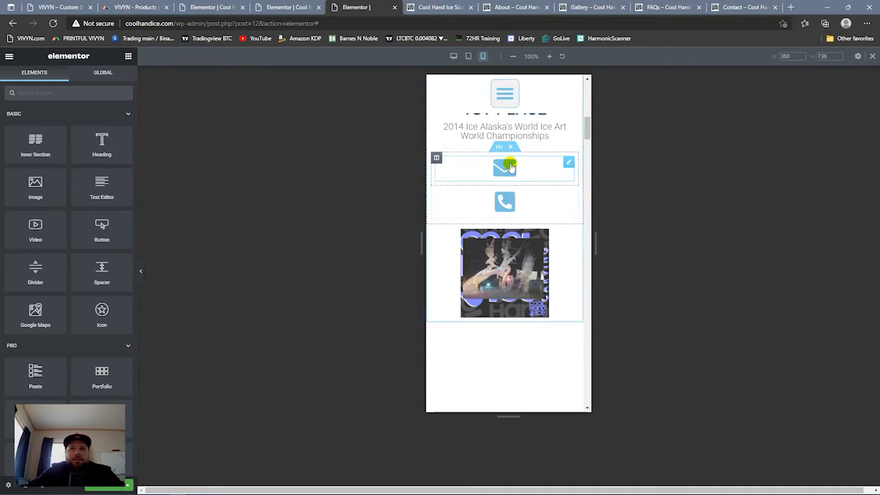
pyautogui.click(436, 158)
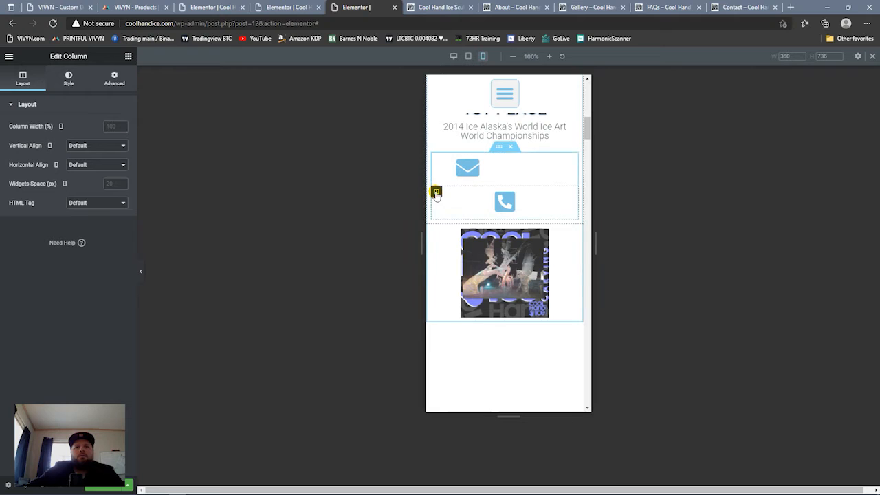
pyautogui.click(437, 193)
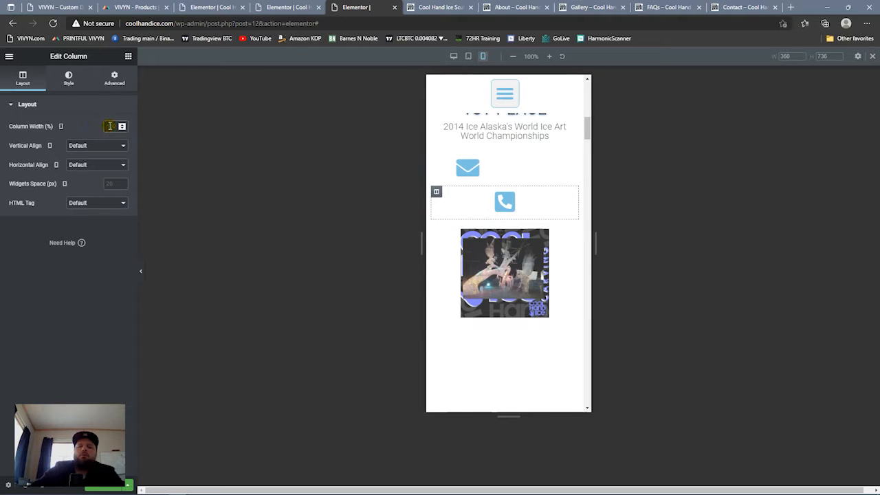
pyautogui.click(110, 126)
pyautogui.write('50')
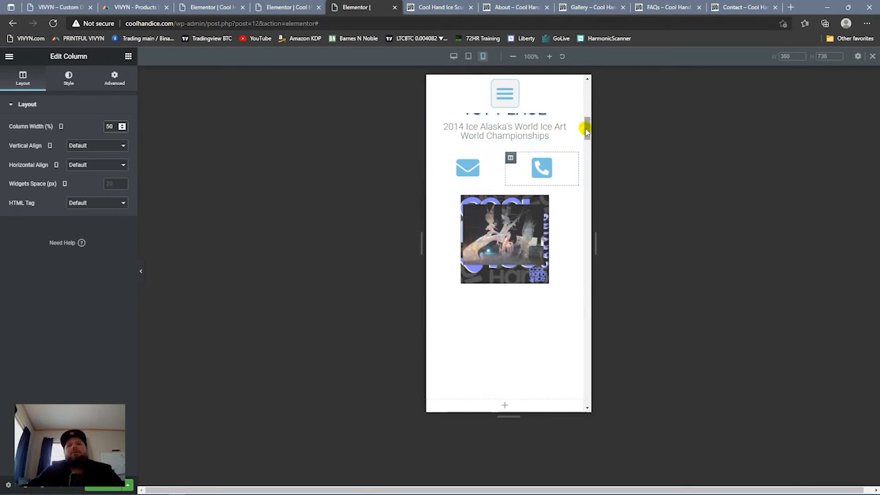
# - Align the Maidens section's envelope icon right and its phone icon left in the mobile layout
pyautogui.scroll(3, 585, 124)
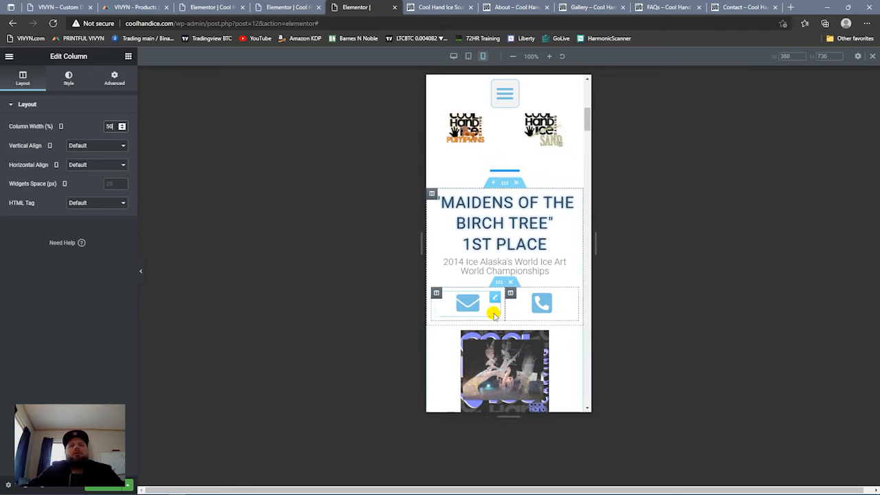
pyautogui.click(496, 305)
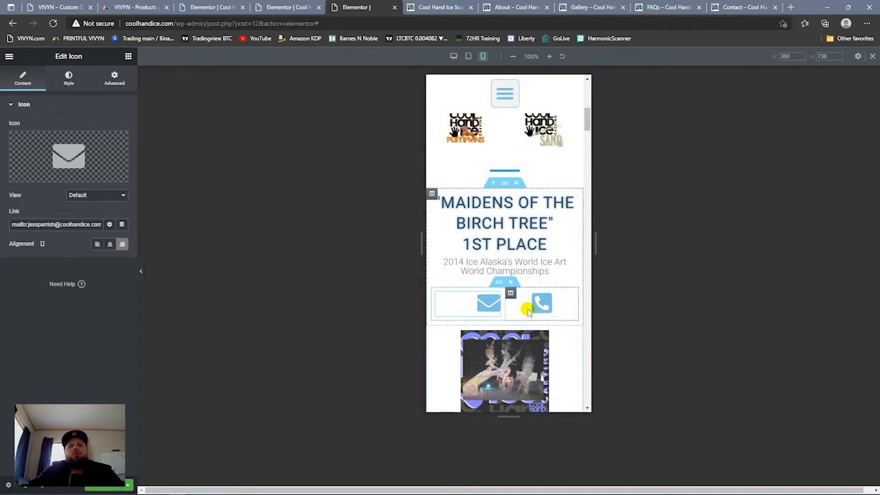
pyautogui.click(510, 294)
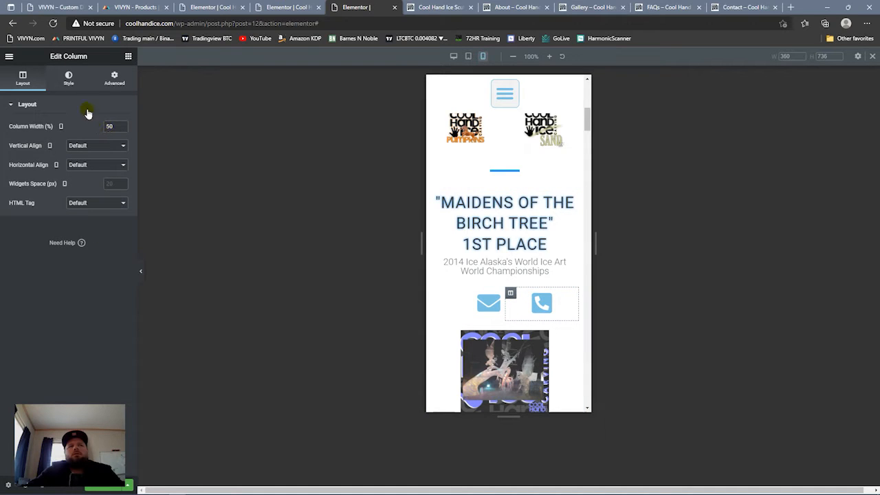
pyautogui.click(72, 84)
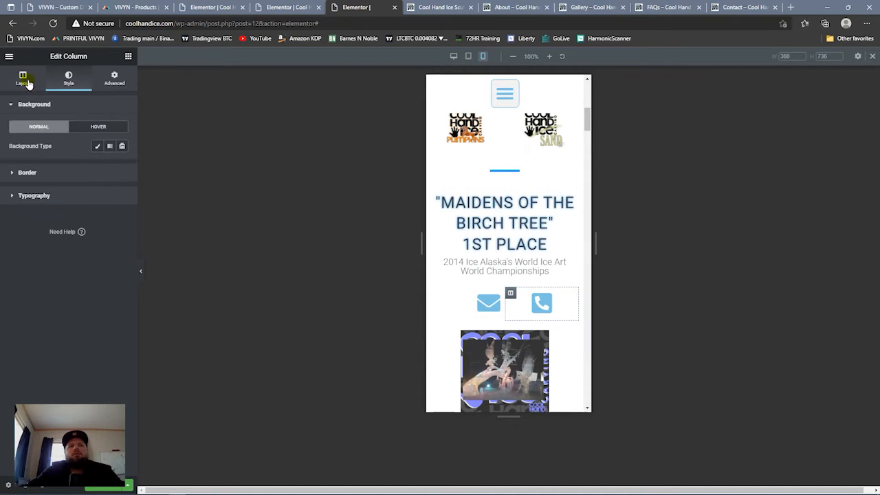
pyautogui.click(24, 80)
pyautogui.click(69, 78)
pyautogui.click(114, 81)
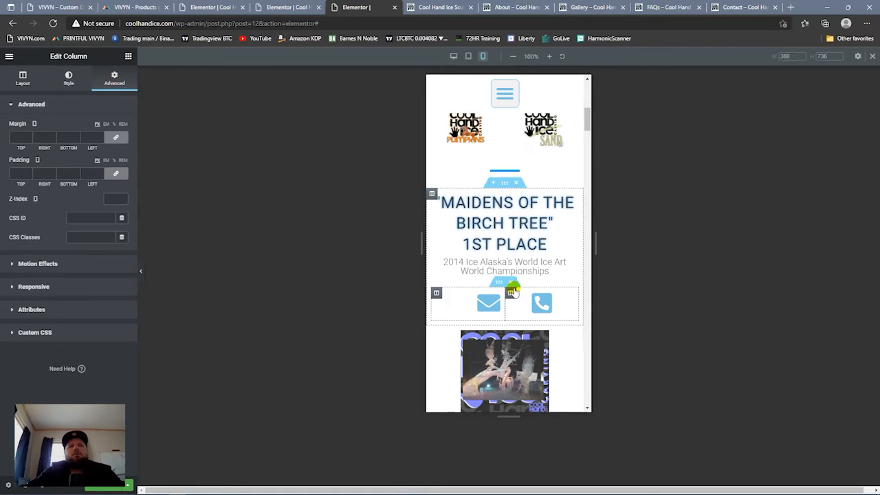
pyautogui.click(569, 297)
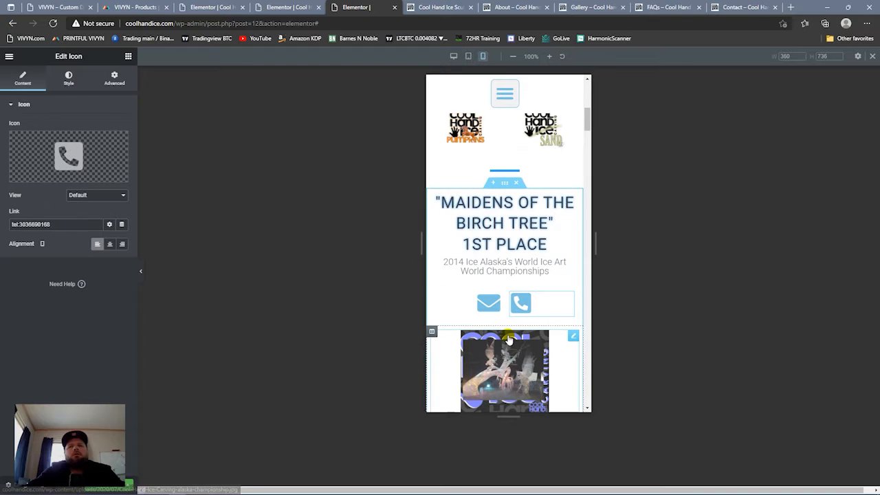
# - Return the Maidens section's phone and envelope icons to centered alignment in the mobile layout
pyautogui.scroll(-2, 584, 121)
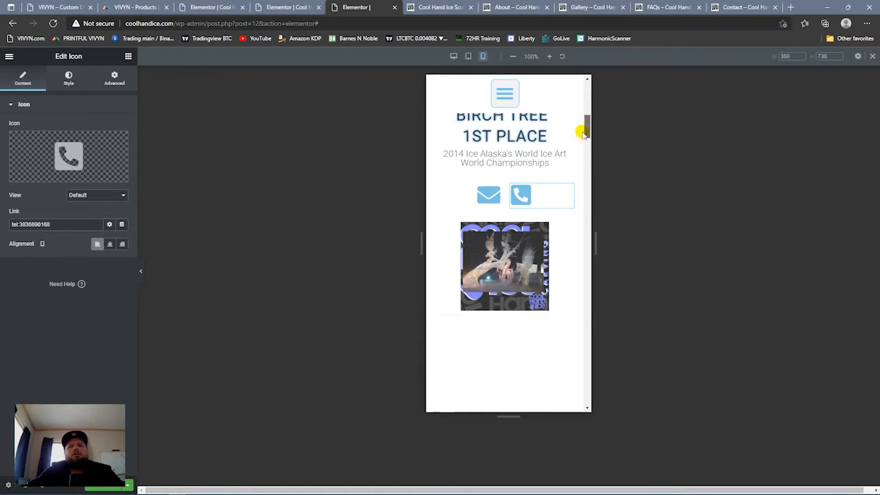
pyautogui.click(545, 142)
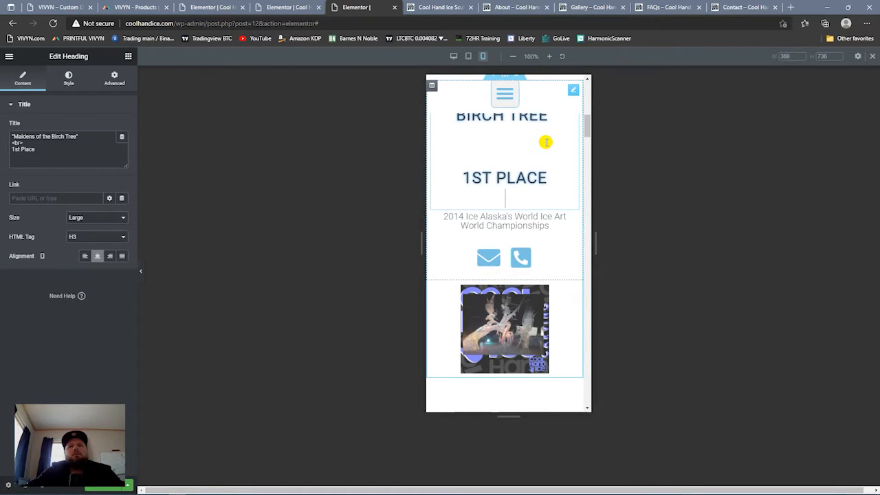
pyautogui.click(554, 227)
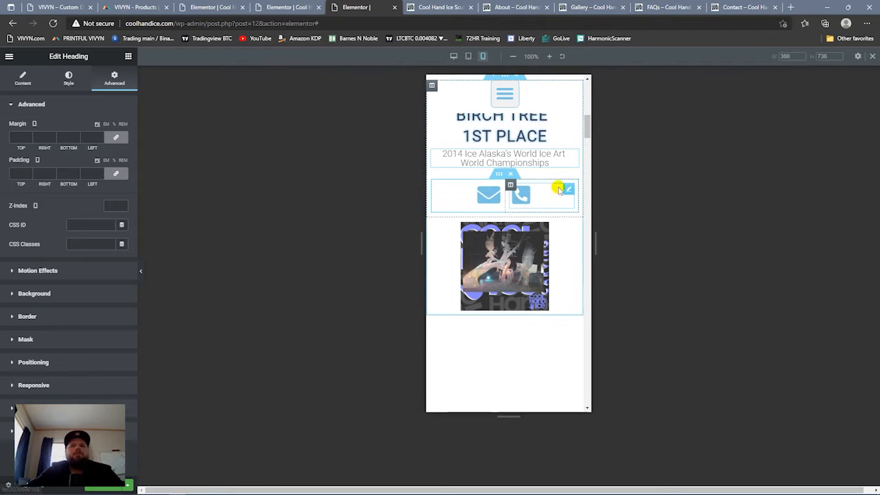
pyautogui.click(570, 188)
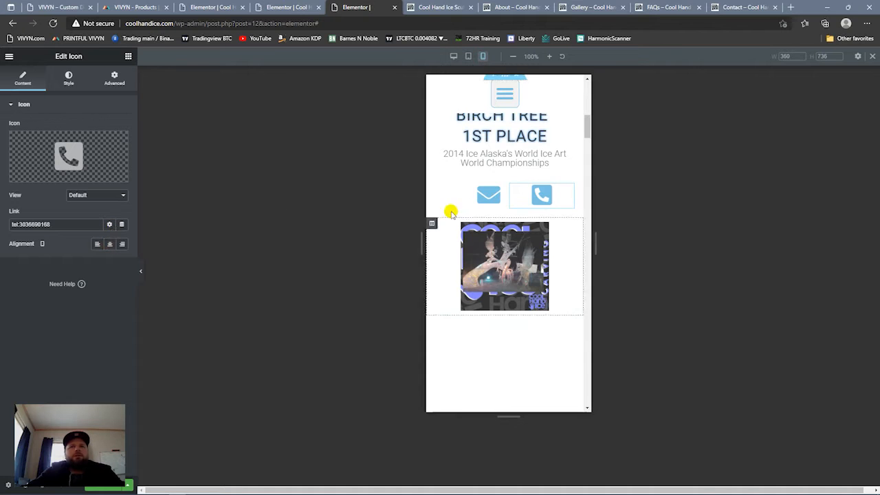
pyautogui.click(108, 246)
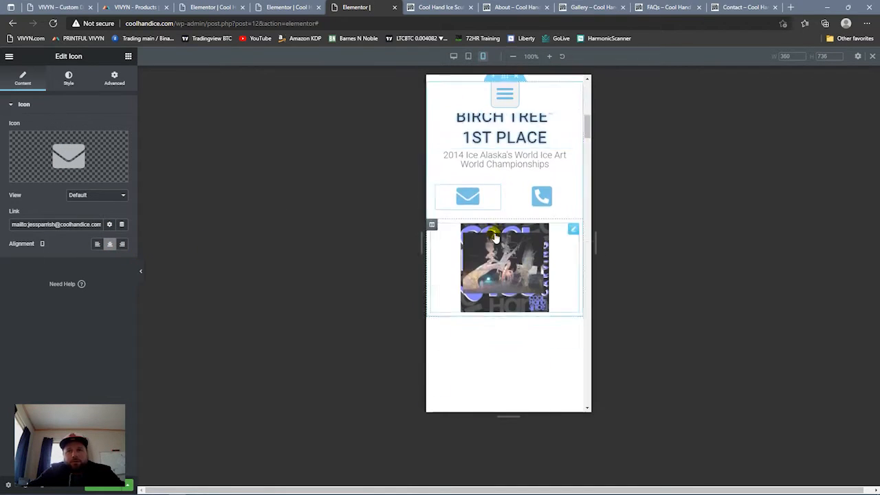
pyautogui.scroll(5, 495, 237)
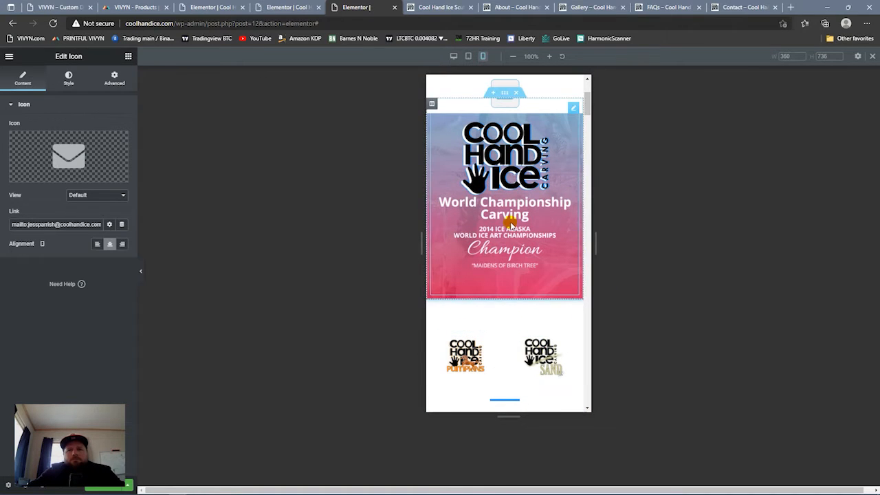
pyautogui.scroll(3, 511, 224)
pyautogui.scroll(-5, 510, 224)
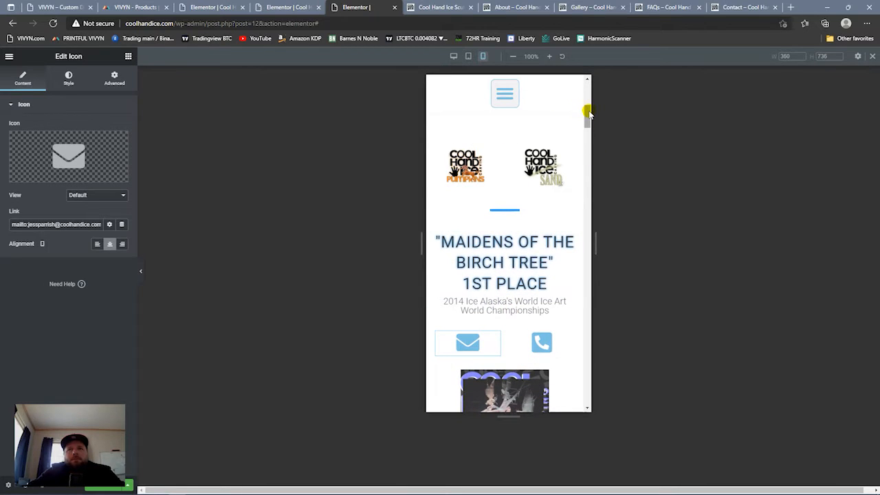
pyautogui.moveTo(589, 111); pyautogui.dragTo(589, 121)
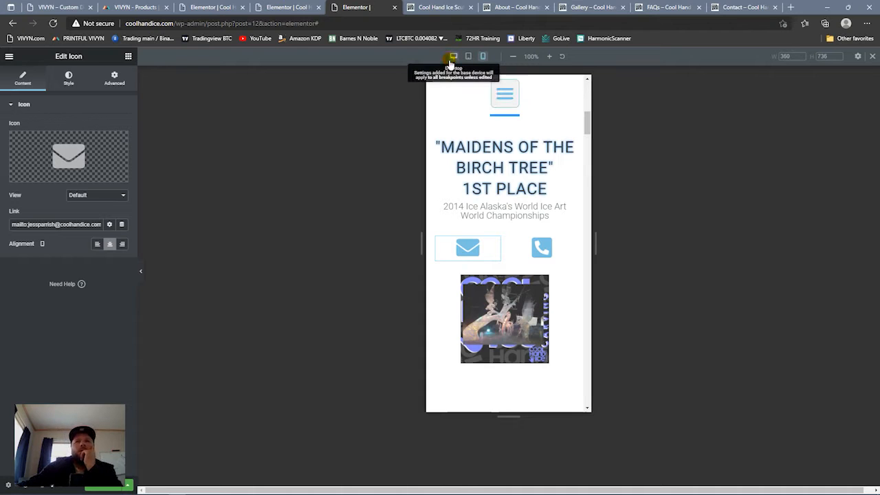
# - In the desktop layout, duplicate the Maidens section's envelope-and-phone row and move the copy beneath the summer events section's description
pyautogui.click(452, 58)
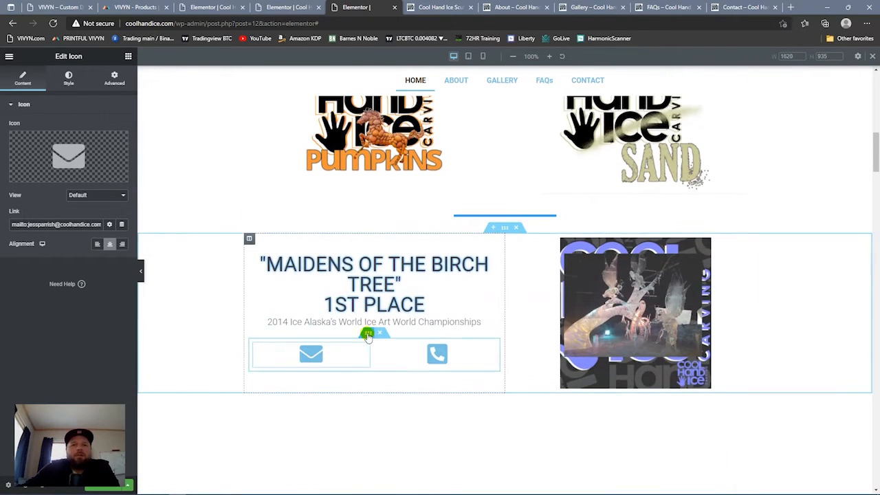
pyautogui.rightClick(368, 336)
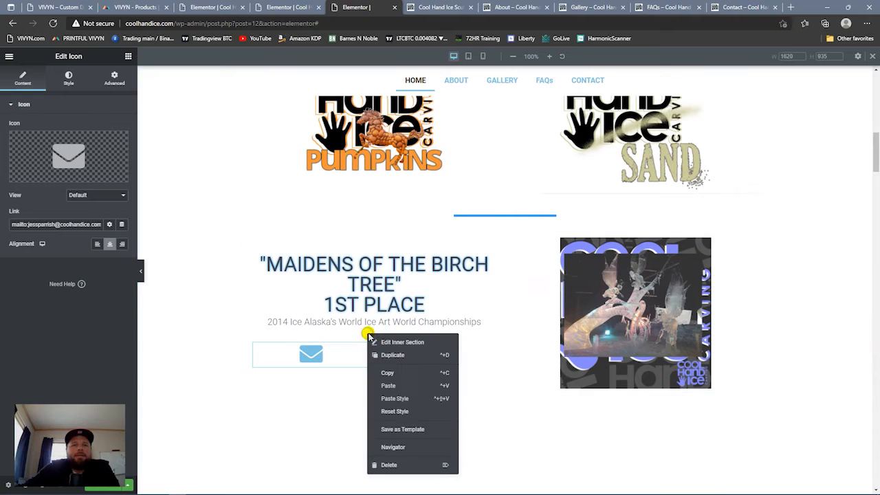
pyautogui.click(393, 355)
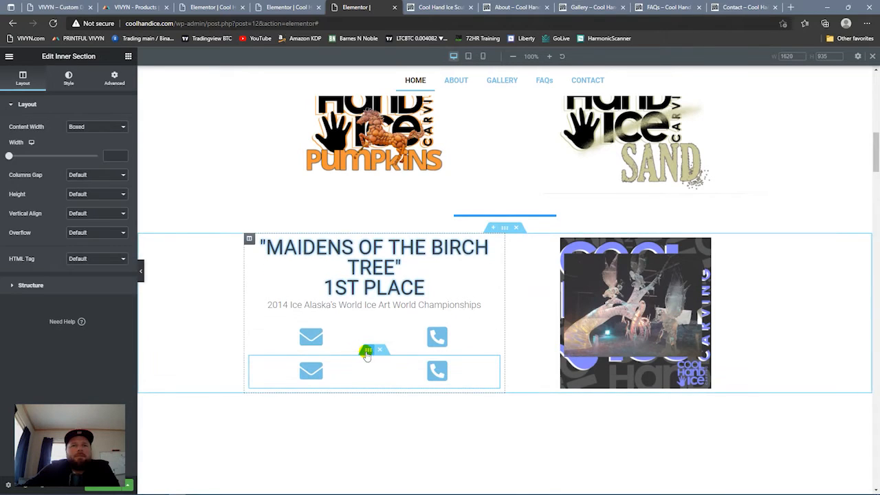
pyautogui.moveTo(368, 352); pyautogui.dragTo(625, 434)
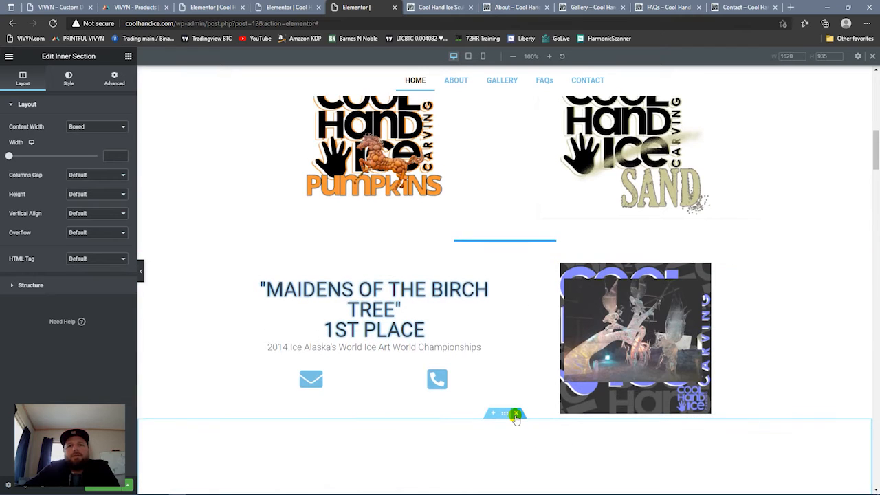
# - Delete the leftover empty sections between the Maidens section and the divider above the summer events section
pyautogui.click(515, 414)
pyautogui.moveTo(876, 167); pyautogui.dragTo(876, 189)
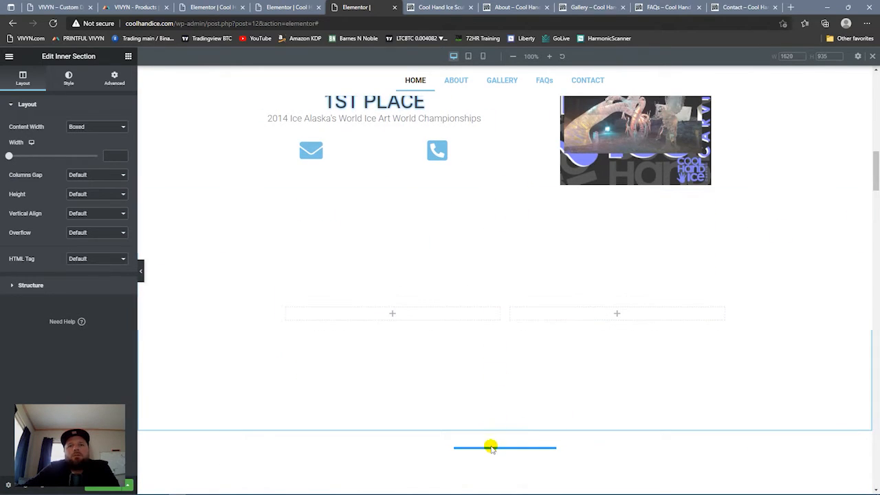
pyautogui.click(516, 184)
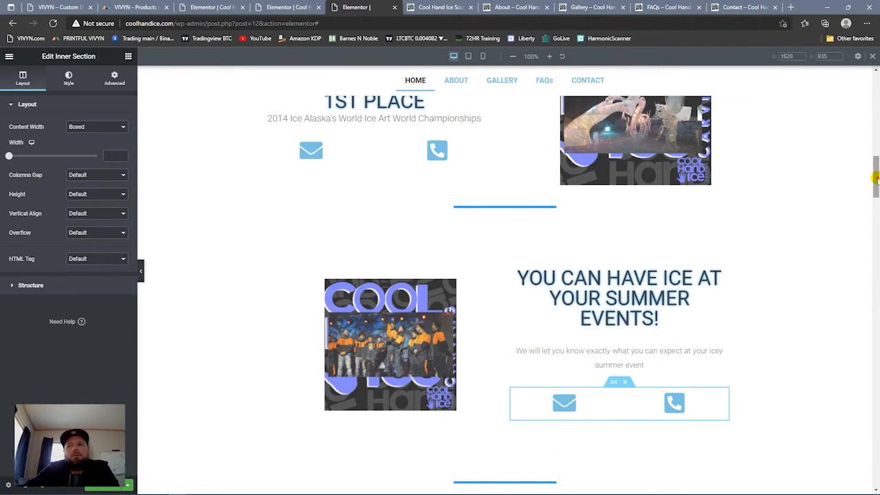
# - Duplicate the envelope-and-phone row in the summer events section
pyautogui.scroll(-3, 876, 178)
pyautogui.rightClick(610, 198)
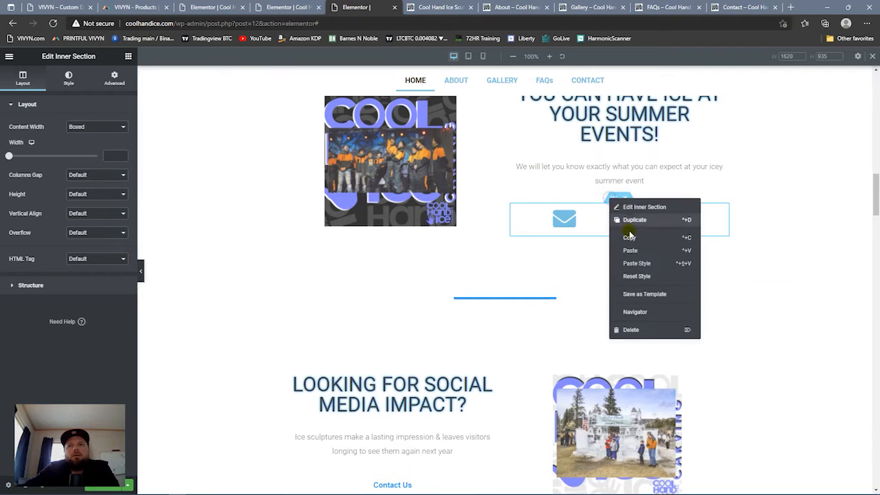
pyautogui.click(626, 222)
# - Try to move the duplicated envelope-and-phone row into the text column of the social media impact section
pyautogui.moveTo(611, 228); pyautogui.dragTo(428, 437)
pyautogui.moveTo(374, 483); pyautogui.dragTo(387, 353)
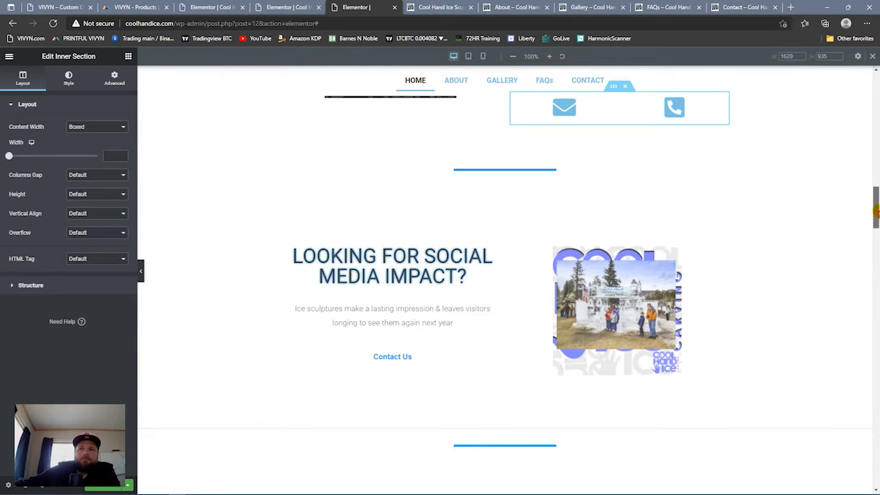
pyautogui.moveTo(611, 117); pyautogui.dragTo(425, 373)
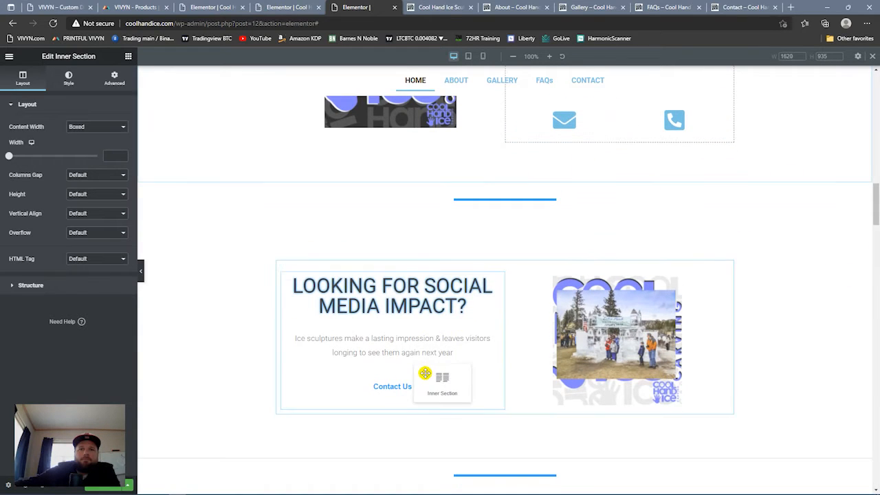
pyautogui.moveTo(380, 395); pyautogui.dragTo(342, 336)
pyautogui.moveTo(399, 325); pyautogui.dragTo(391, 363)
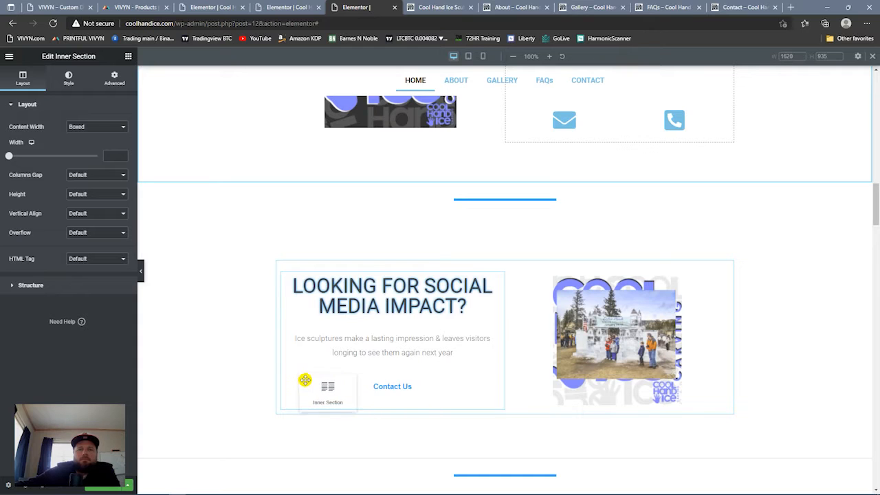
pyautogui.moveTo(305, 380); pyautogui.dragTo(319, 356)
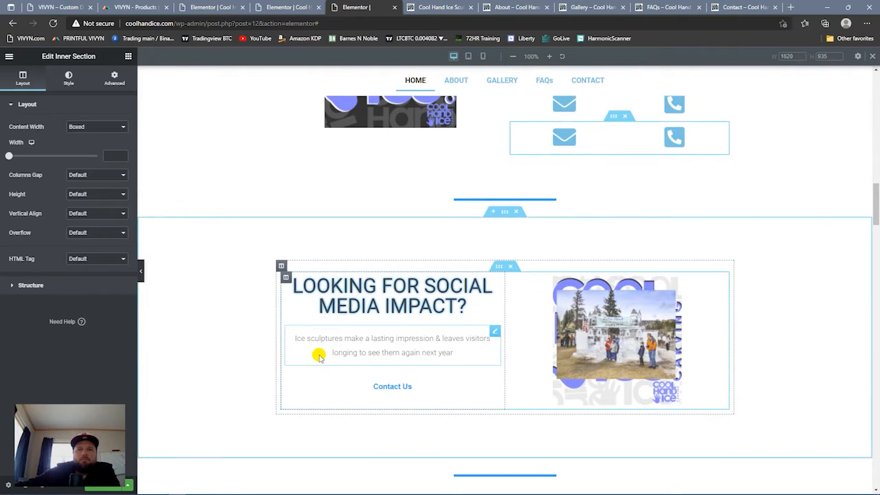
pyautogui.moveTo(613, 116); pyautogui.dragTo(381, 280)
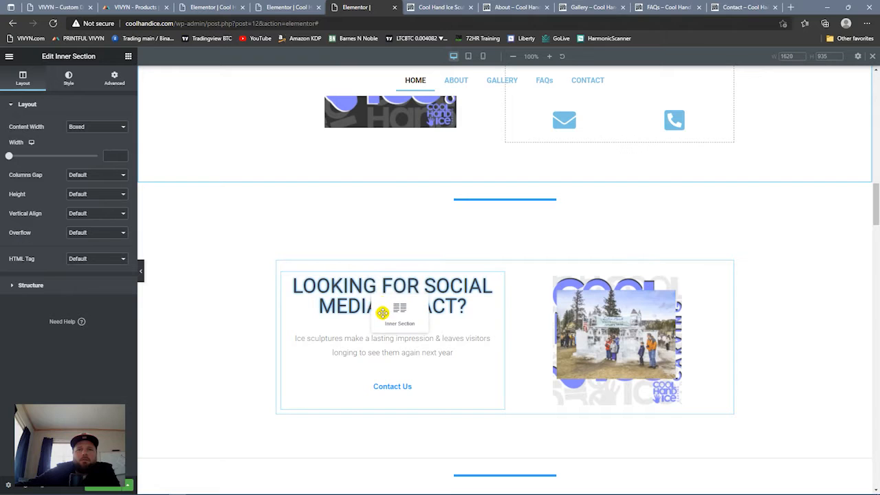
pyautogui.moveTo(383, 313); pyautogui.dragTo(378, 372)
pyautogui.moveTo(446, 352); pyautogui.dragTo(351, 342)
pyautogui.moveTo(332, 385); pyautogui.dragTo(294, 257)
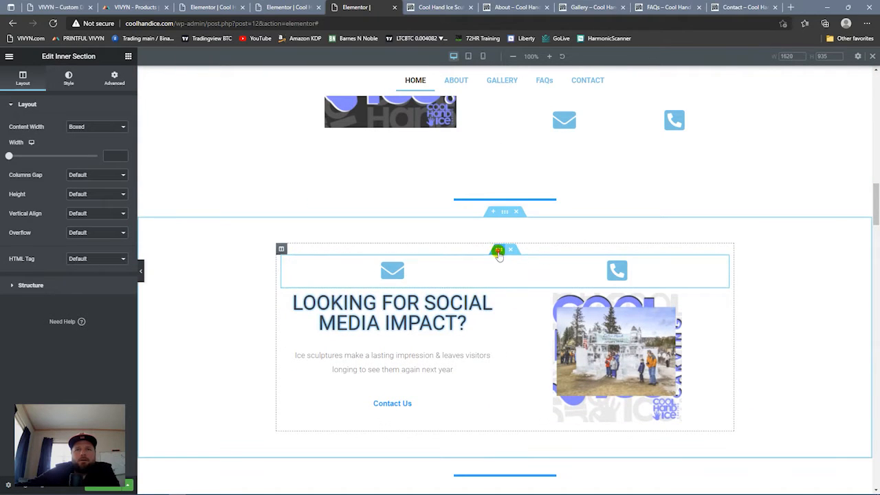
# - Try to reposition the envelope-and-phone row from above the social media impact heading to beneath that column's description
pyautogui.moveTo(499, 253); pyautogui.dragTo(367, 367)
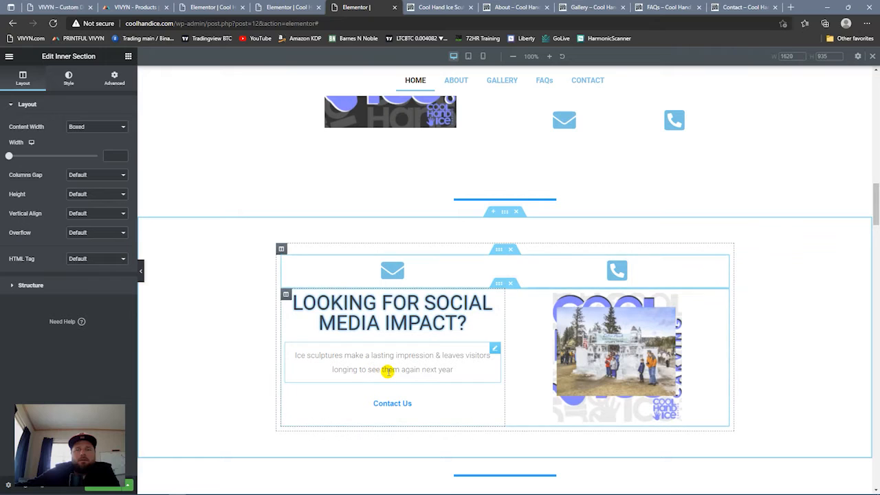
pyautogui.moveTo(499, 252); pyautogui.dragTo(876, 161)
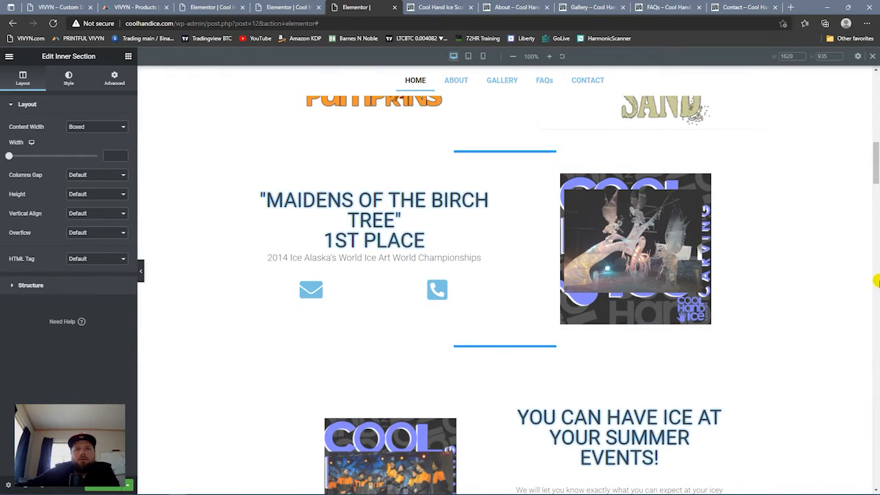
pyautogui.scroll(-5, 866, 160)
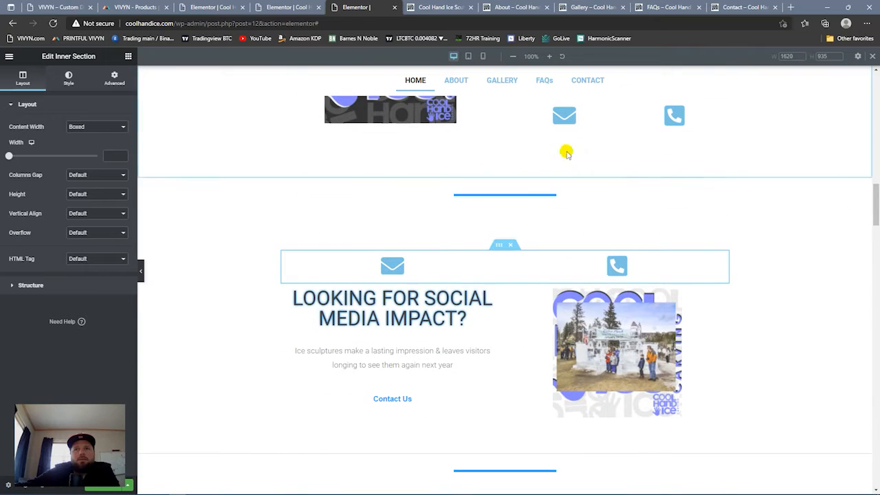
pyautogui.moveTo(491, 249); pyautogui.dragTo(422, 377)
pyautogui.moveTo(499, 388)
pyautogui.mouseDown()
pyautogui.moveTo(422, 377)
pyautogui.moveTo(484, 387)
pyautogui.mouseUp()
pyautogui.moveTo(466, 384)
pyautogui.mouseDown()
pyautogui.moveTo(397, 399)
pyautogui.moveTo(493, 383)
pyautogui.moveTo(418, 389)
pyautogui.moveTo(450, 389)
pyautogui.mouseUp()
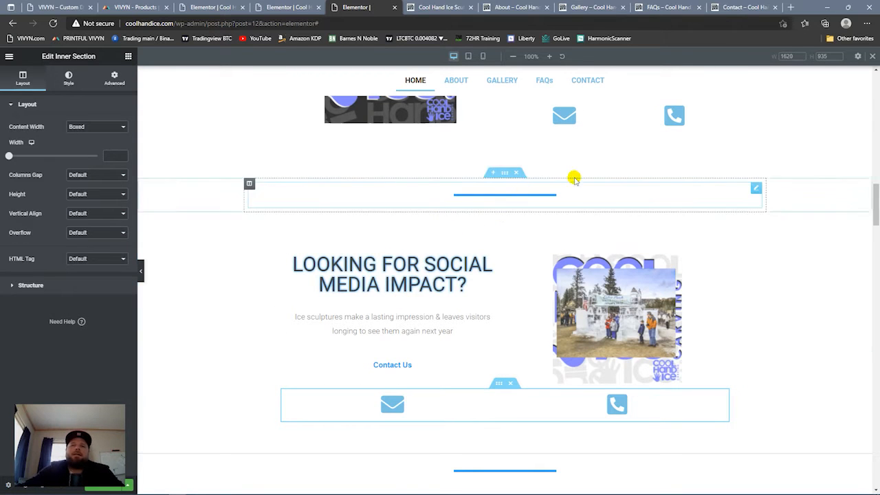
# - Insert an equal two-column section between the divider and the stunning and functional ice sculptures section
pyautogui.scroll(8, 574, 179)
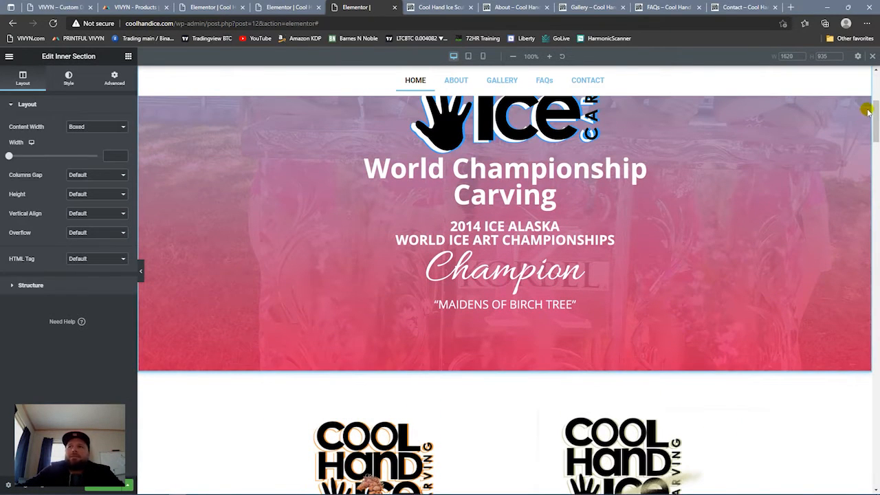
pyautogui.moveTo(868, 110); pyautogui.dragTo(855, 216)
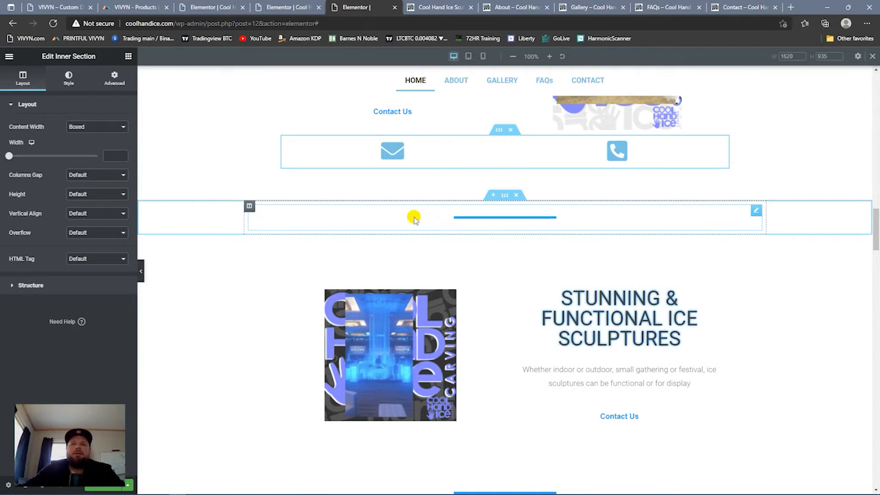
pyautogui.click(486, 230)
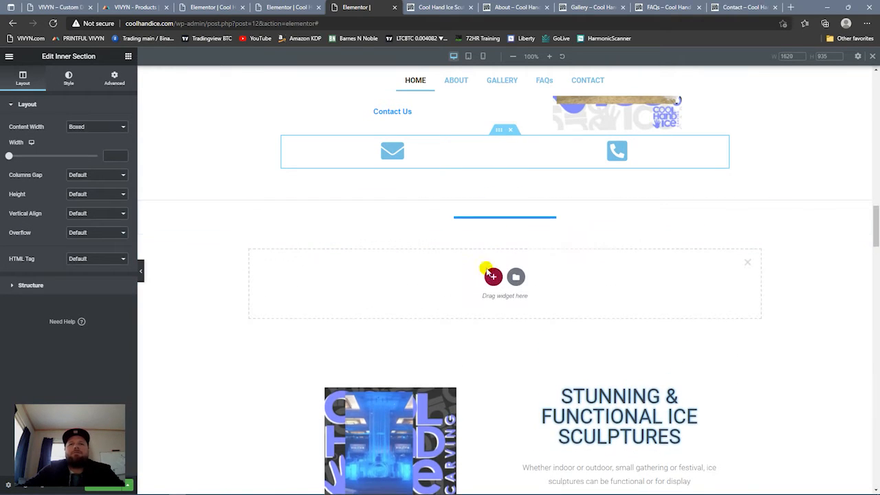
pyautogui.click(493, 277)
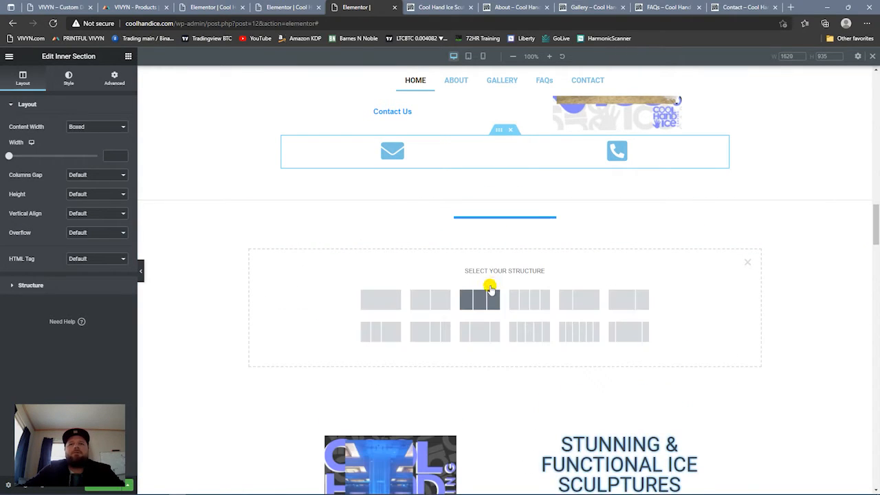
pyautogui.click(441, 298)
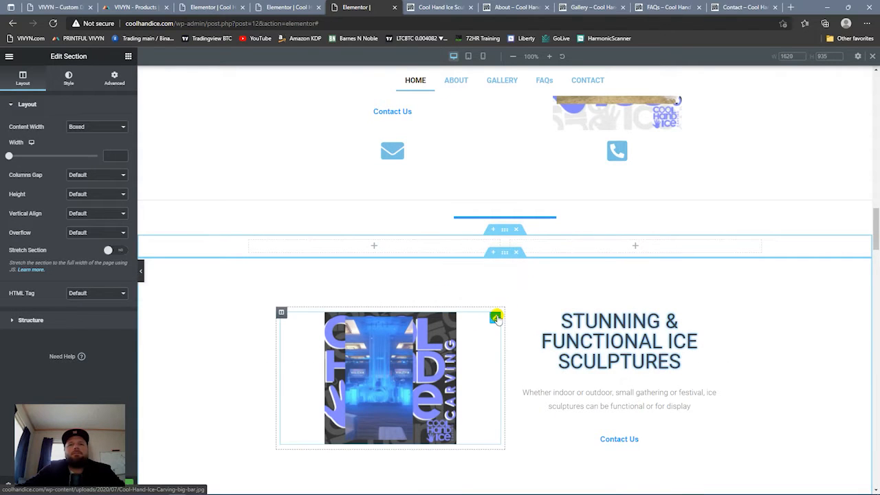
# - Move the ice sculptures image into the new left column and its heading and description into the right, then delete the old section
pyautogui.moveTo(495, 316)
pyautogui.mouseDown()
pyautogui.moveTo(457, 244)
pyautogui.moveTo(497, 320)
pyautogui.moveTo(473, 304)
pyautogui.moveTo(458, 248)
pyautogui.mouseUp()
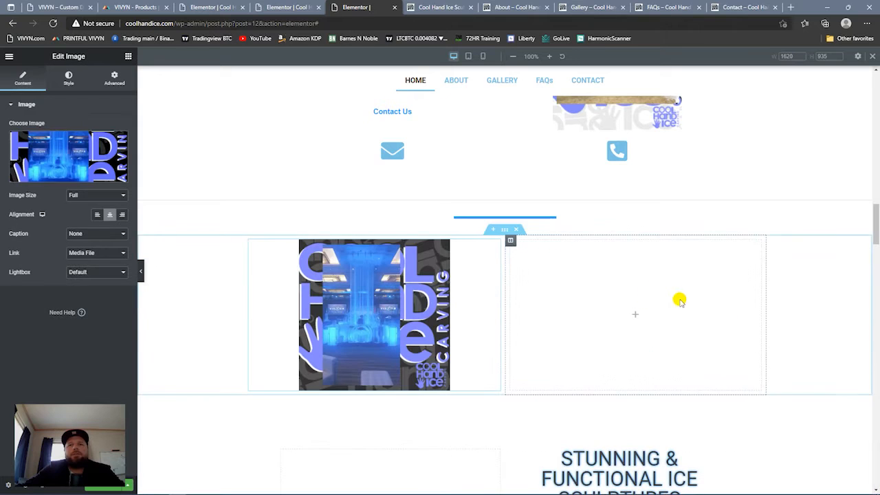
pyautogui.moveTo(725, 455); pyautogui.dragTo(678, 330)
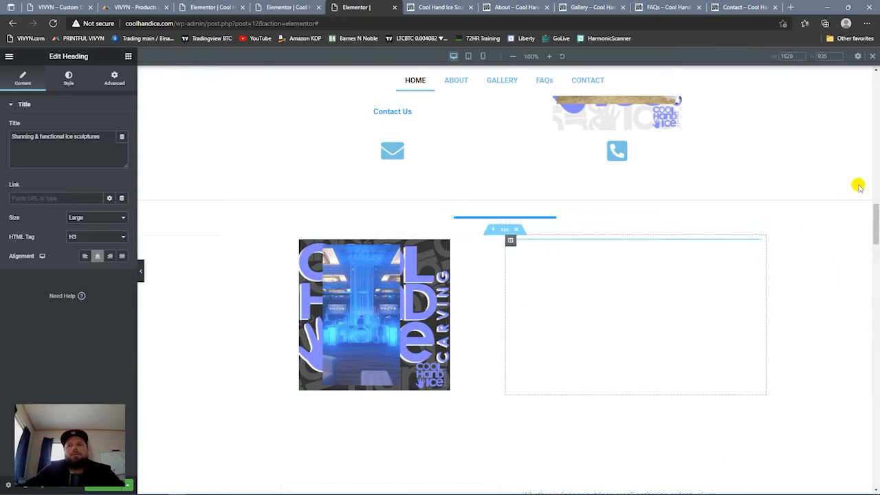
pyautogui.moveTo(874, 218); pyautogui.dragTo(874, 233)
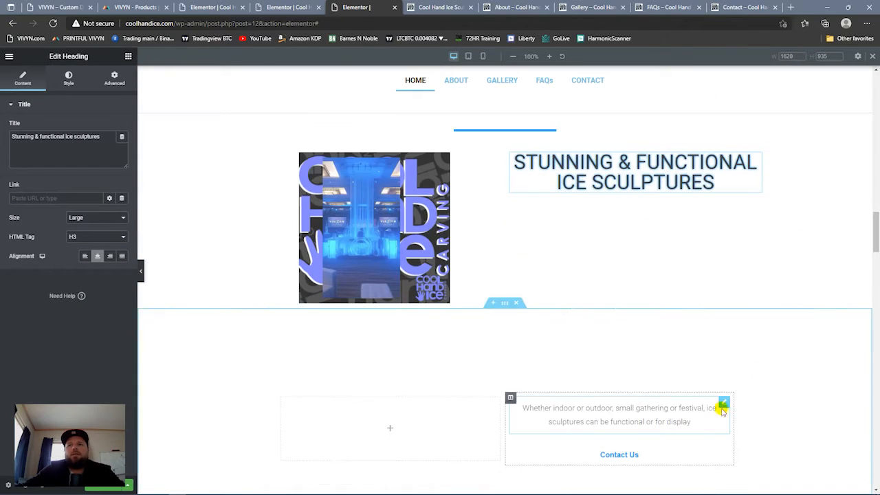
pyautogui.moveTo(719, 403); pyautogui.dragTo(654, 193)
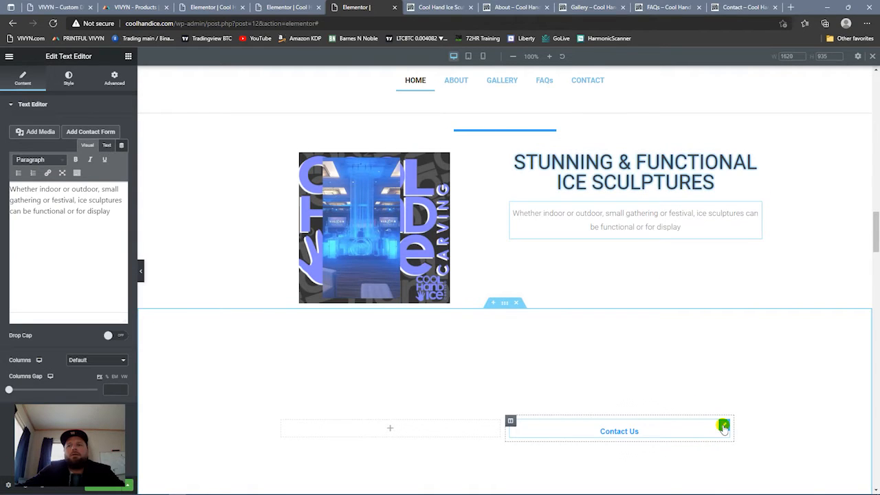
pyautogui.rightClick(724, 427)
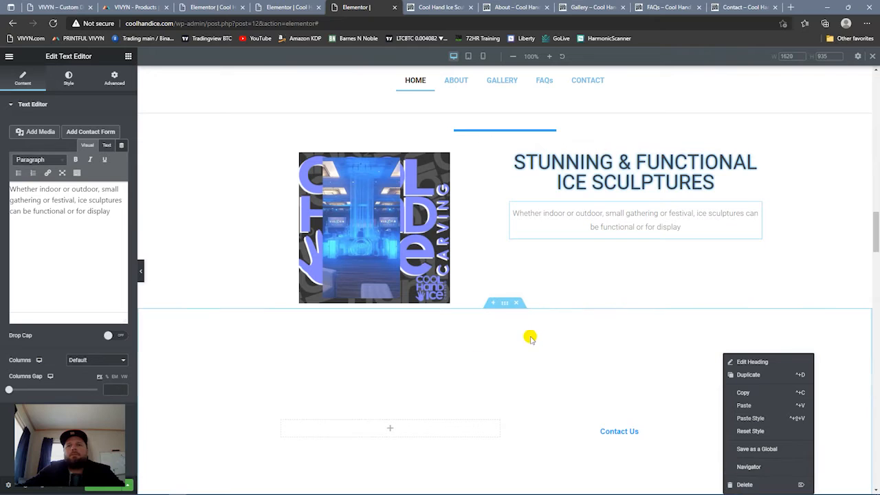
pyautogui.click(518, 303)
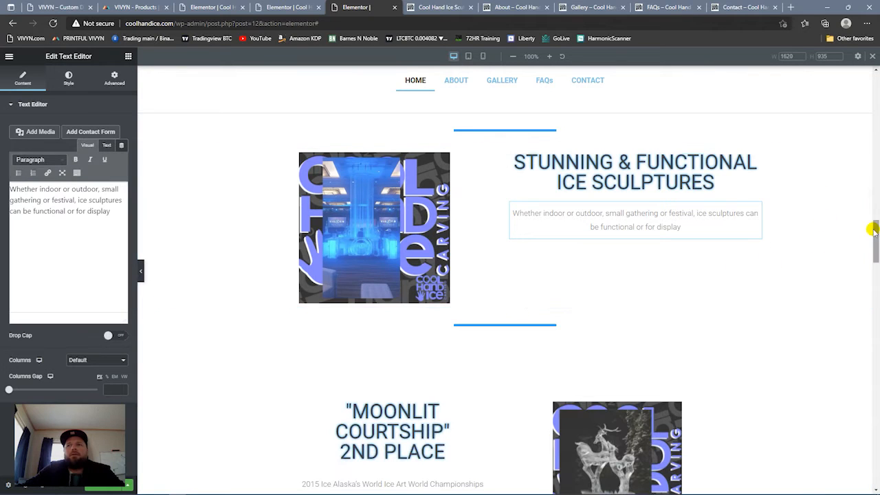
# - Move the envelope-and-phone row from the social media impact section to beneath the ice sculptures description
pyautogui.moveTo(871, 229); pyautogui.dragTo(872, 216)
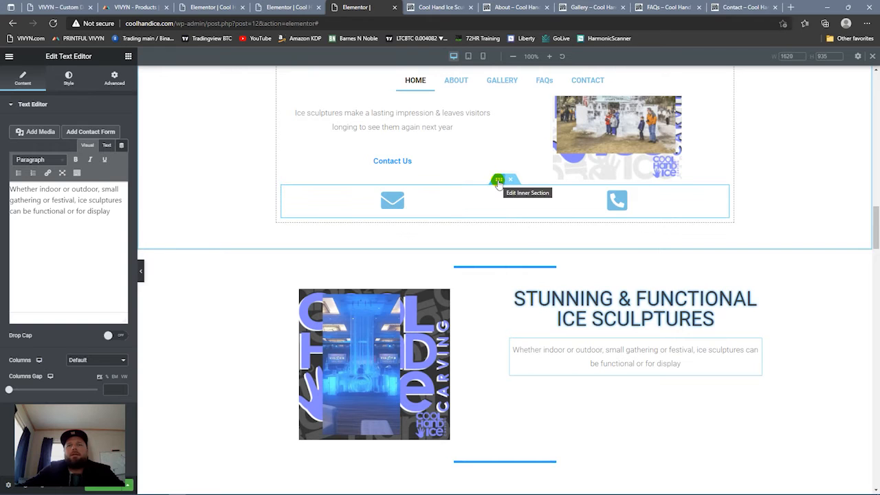
pyautogui.moveTo(519, 207)
pyautogui.mouseDown()
pyautogui.moveTo(580, 368)
pyautogui.moveTo(664, 357)
pyautogui.mouseUp()
pyautogui.scroll(10, 654, 349)
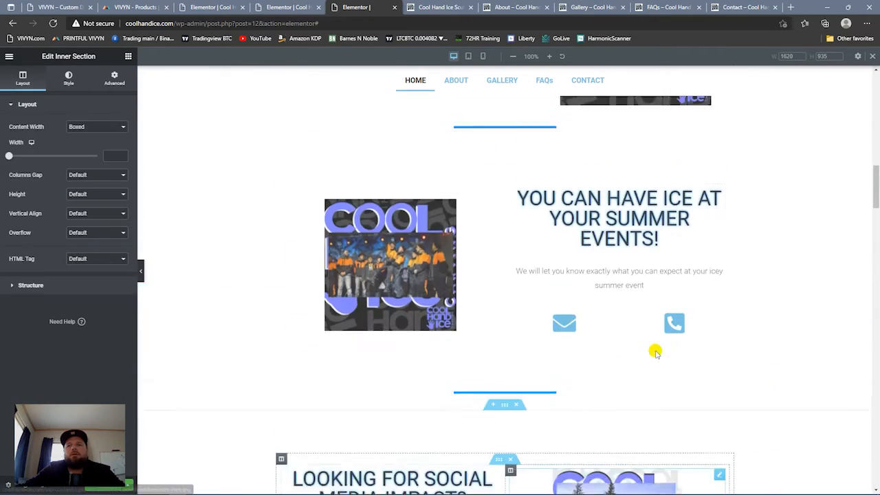
pyautogui.scroll(-10, 655, 354)
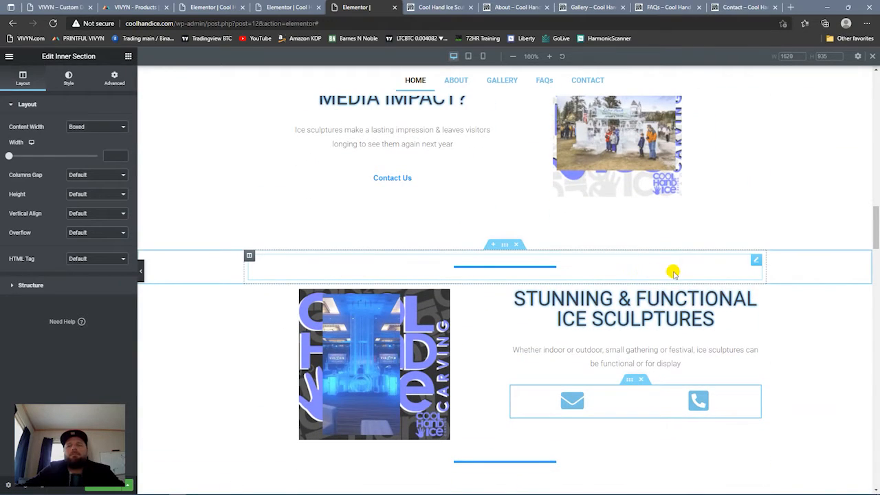
pyautogui.click(516, 245)
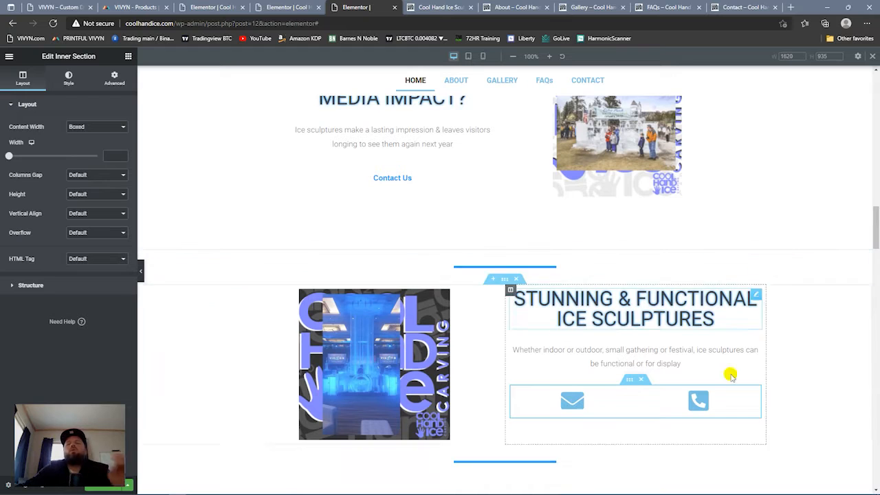
# - Insert an equal two-column section directly above the social media impact section
pyautogui.moveTo(875, 216); pyautogui.dragTo(874, 192)
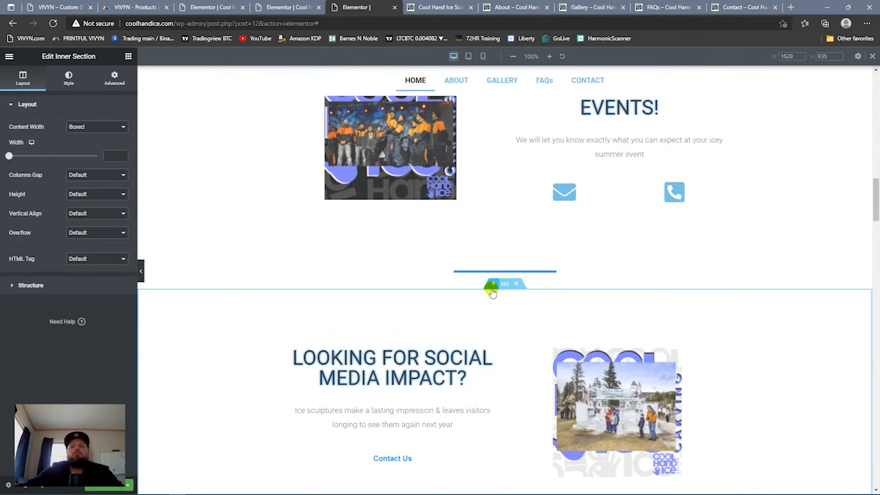
pyautogui.click(492, 286)
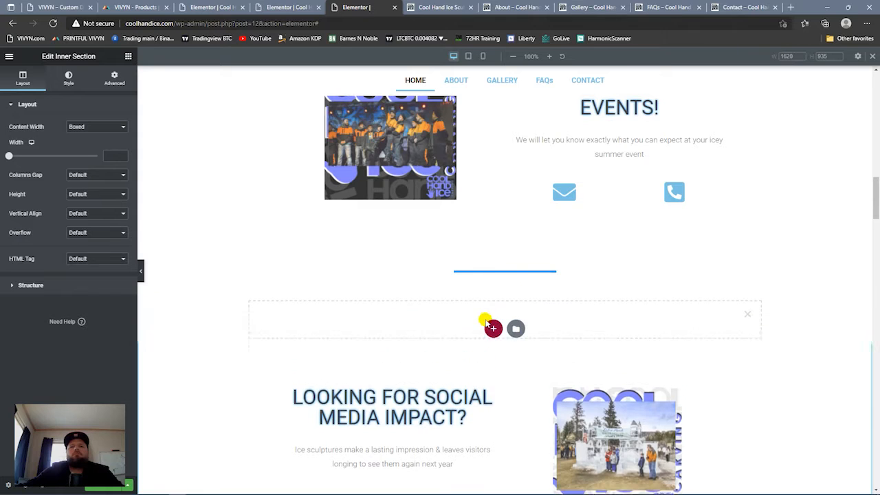
pyautogui.click(490, 328)
pyautogui.click(448, 366)
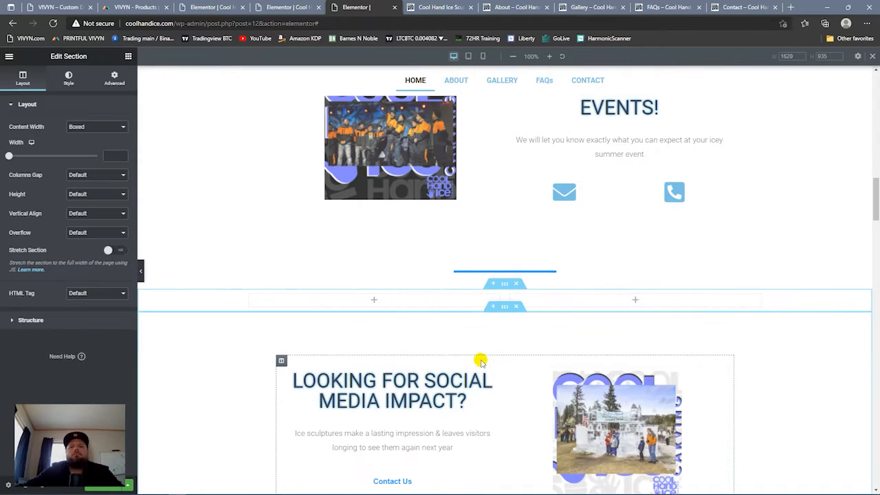
# - Move the social media impact heading and description into the new section's left column and its image into the right column
pyautogui.moveTo(493, 377); pyautogui.dragTo(445, 317)
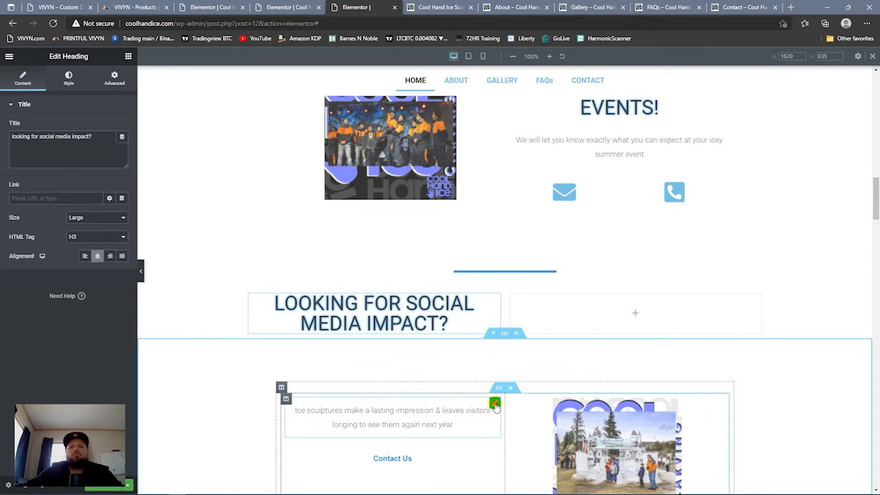
pyautogui.moveTo(495, 405)
pyautogui.mouseDown()
pyautogui.moveTo(447, 338)
pyautogui.moveTo(428, 328)
pyautogui.moveTo(526, 316)
pyautogui.moveTo(468, 398)
pyautogui.mouseUp()
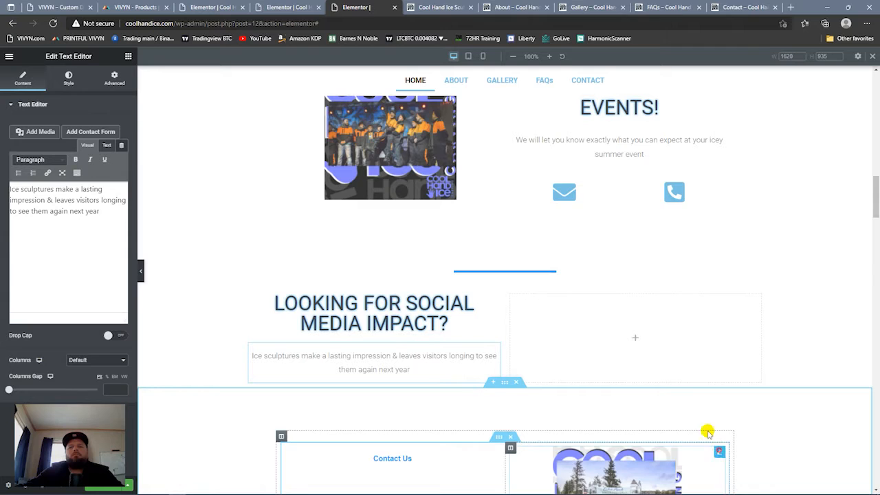
pyautogui.moveTo(708, 431); pyautogui.dragTo(639, 330)
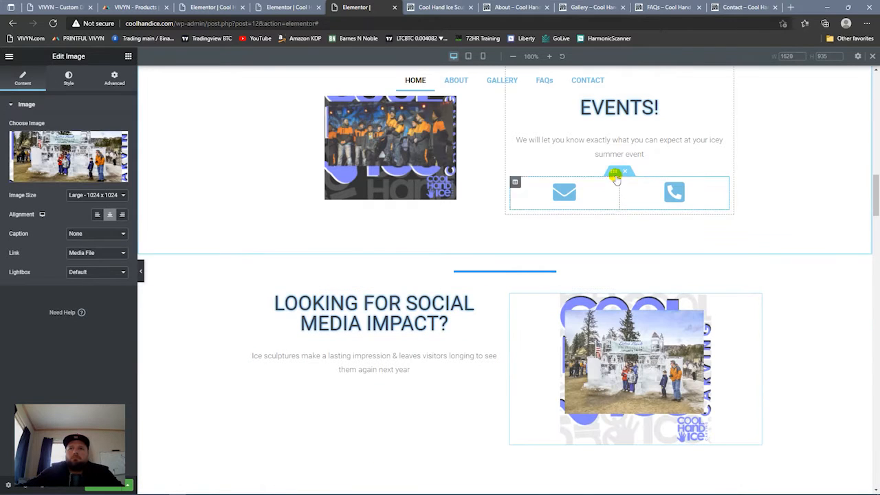
# - Duplicate the events section's envelope-and-phone row, move the copy beneath the social media impact description, and delete the old section
pyautogui.rightClick(616, 176)
pyautogui.click(608, 194)
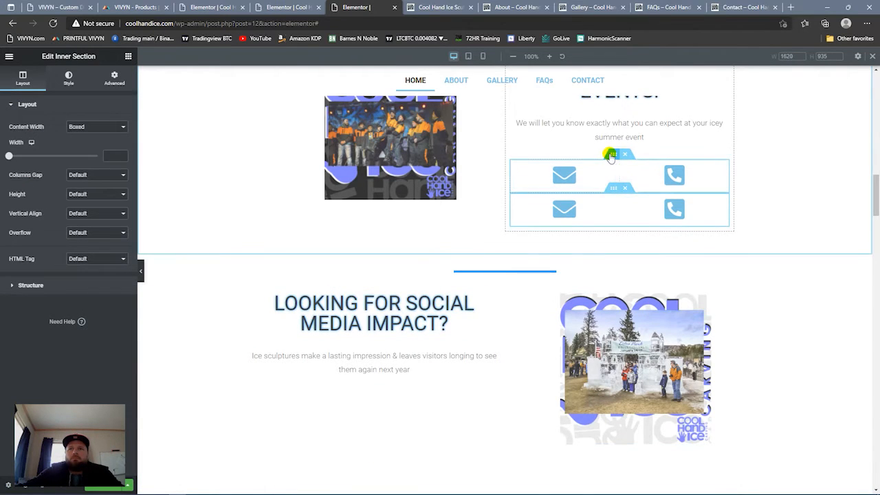
pyautogui.moveTo(611, 157)
pyautogui.mouseDown()
pyautogui.moveTo(460, 264)
pyautogui.moveTo(373, 371)
pyautogui.moveTo(374, 379)
pyautogui.moveTo(475, 395)
pyautogui.mouseUp()
pyautogui.scroll(-6, 505, 387)
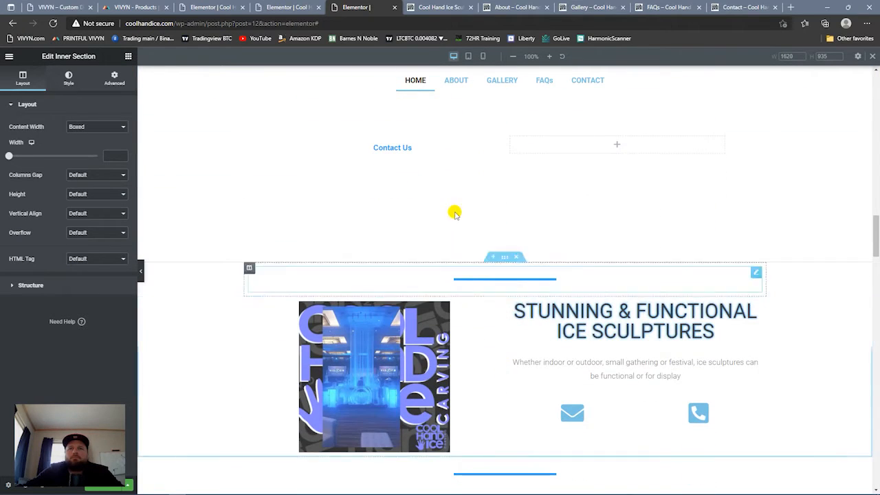
pyautogui.scroll(5, 454, 213)
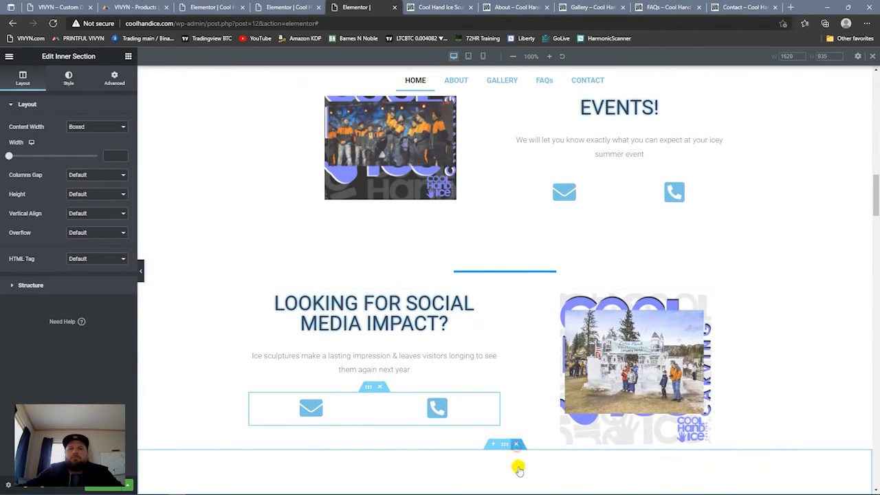
pyautogui.click(516, 445)
# - Insert an equal two-column section directly above the "Moonlit Courtship" 2nd Place section
pyautogui.moveTo(877, 196)
pyautogui.mouseDown()
pyautogui.moveTo(874, 291)
pyautogui.moveTo(854, 333)
pyautogui.moveTo(873, 239)
pyautogui.mouseUp()
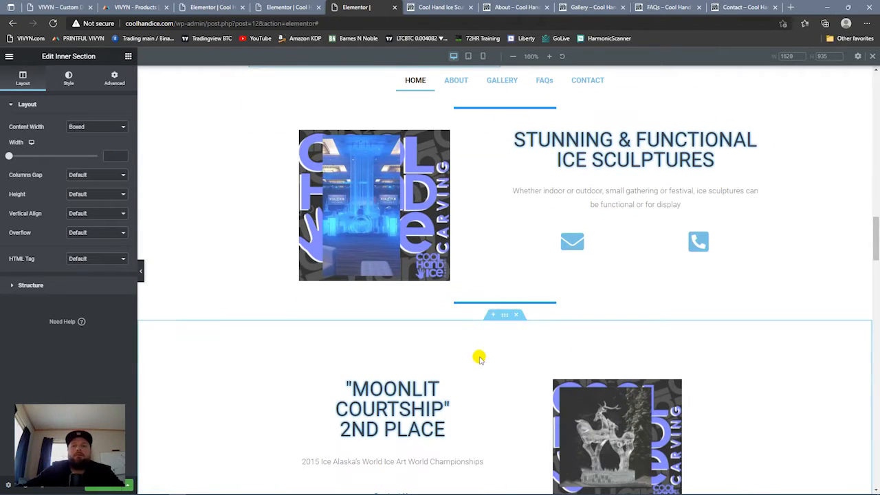
pyautogui.click(493, 315)
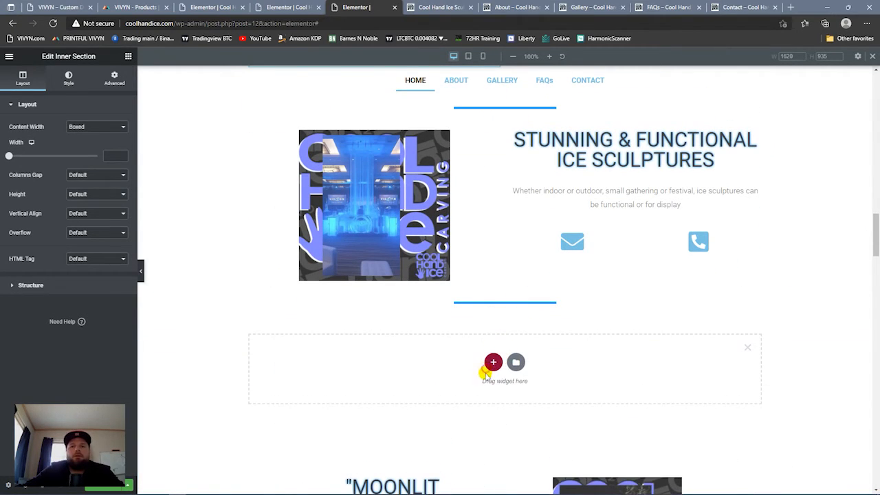
pyautogui.click(494, 363)
pyautogui.click(411, 392)
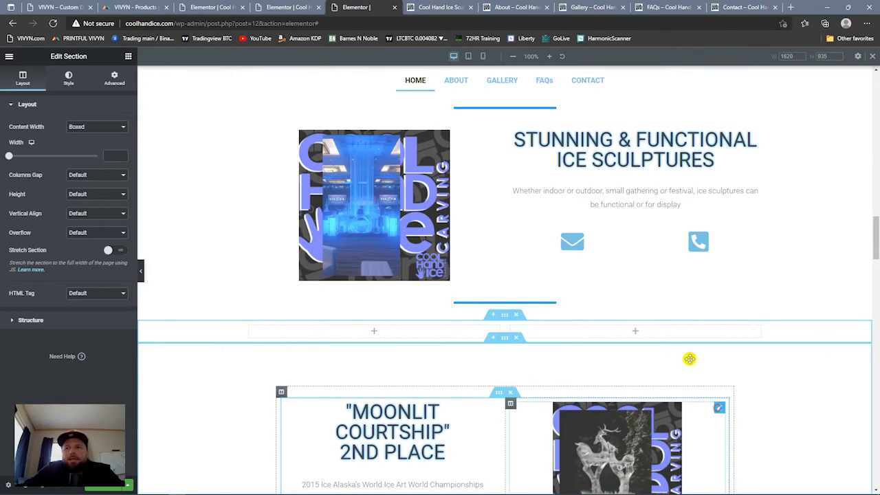
# - Move the "Moonlit Courtship" image into the new right column and its heading and description into the left, then delete the old section
pyautogui.moveTo(689, 358); pyautogui.dragTo(663, 337)
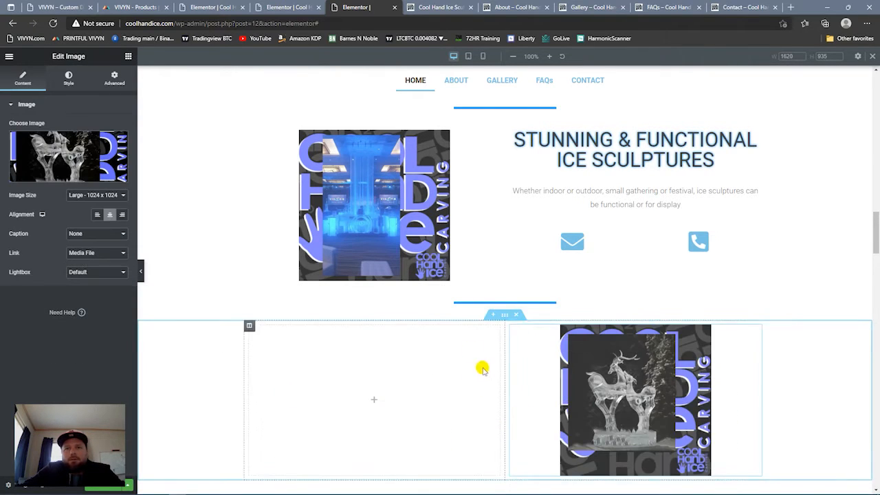
pyautogui.moveTo(875, 248); pyautogui.dragTo(872, 265)
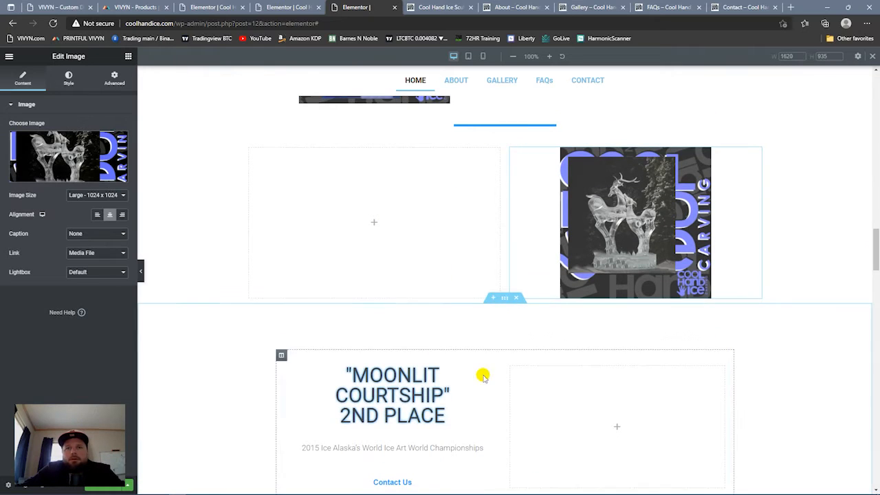
pyautogui.moveTo(494, 373); pyautogui.dragTo(422, 262)
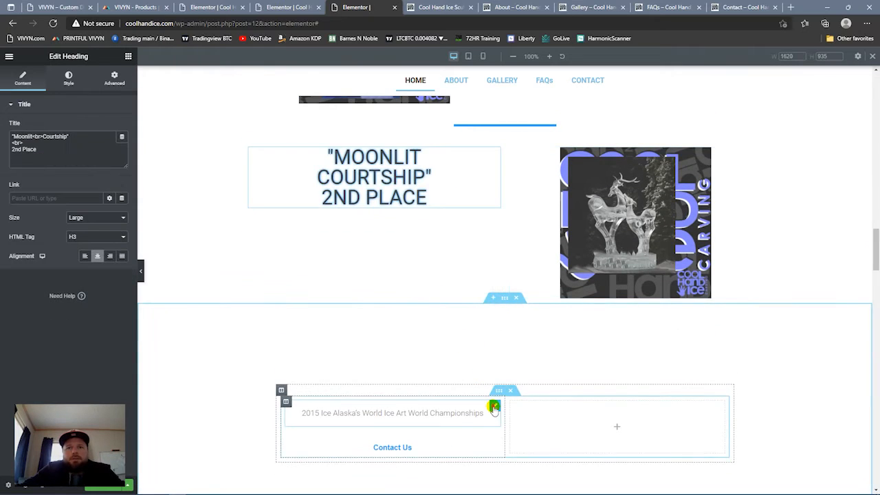
pyautogui.moveTo(493, 406); pyautogui.dragTo(388, 235)
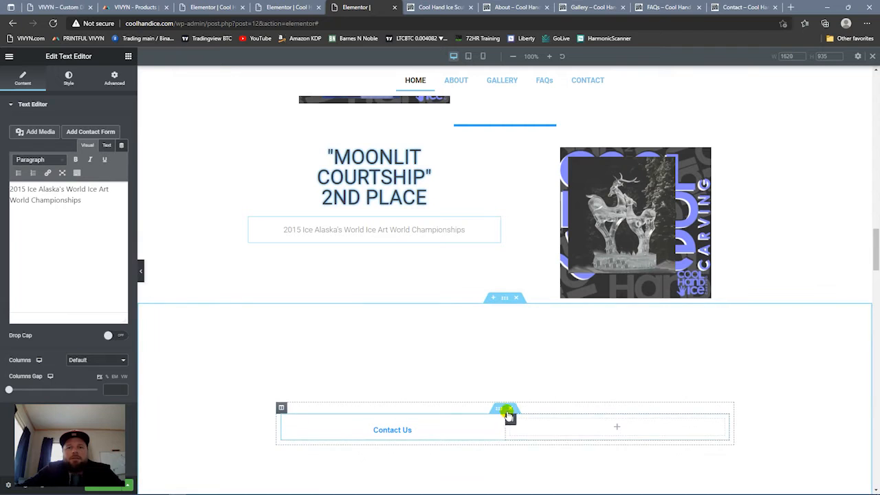
pyautogui.click(516, 300)
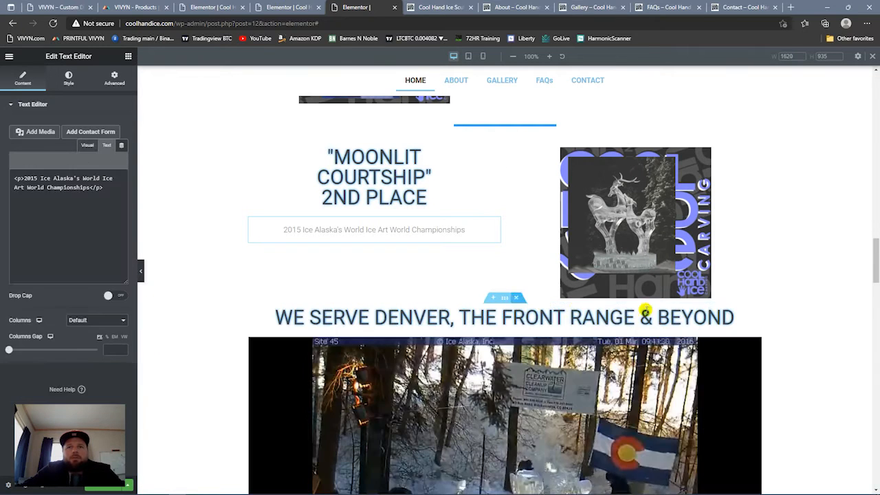
pyautogui.moveTo(874, 266); pyautogui.dragTo(874, 227)
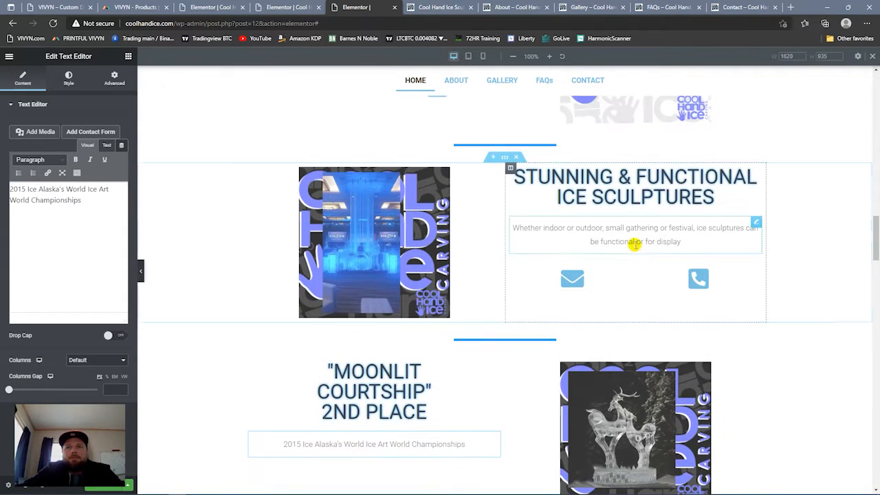
# - Duplicate the email and phone icon row under "Stunning & Functional Ice Sculptures" and move the copy below the "Moonlit Courtship" championships text
pyautogui.rightClick(631, 260)
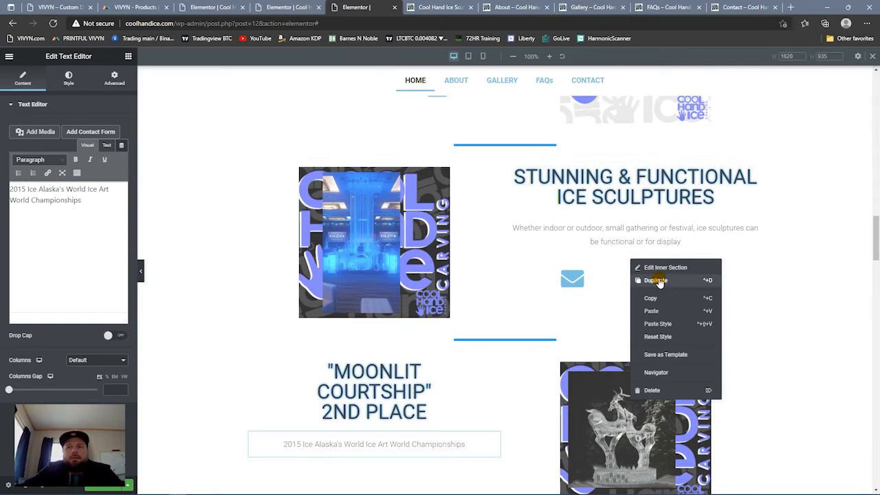
pyautogui.click(657, 281)
pyautogui.moveTo(628, 257); pyautogui.dragTo(392, 451)
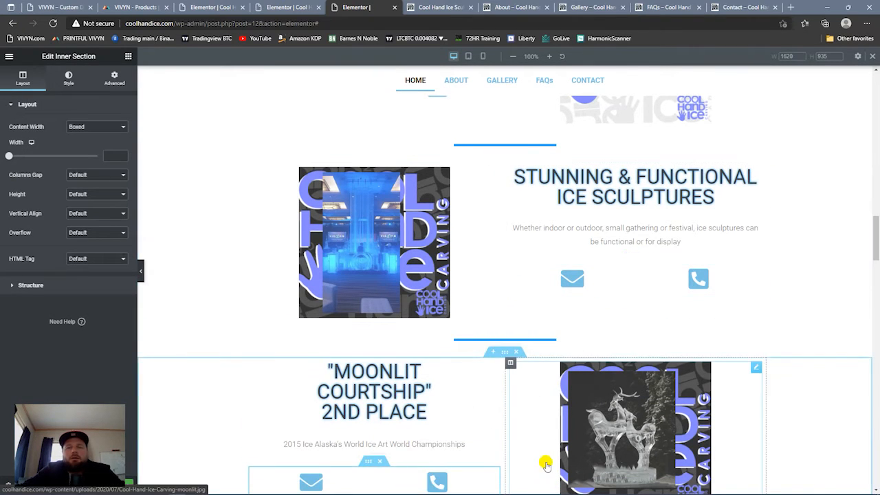
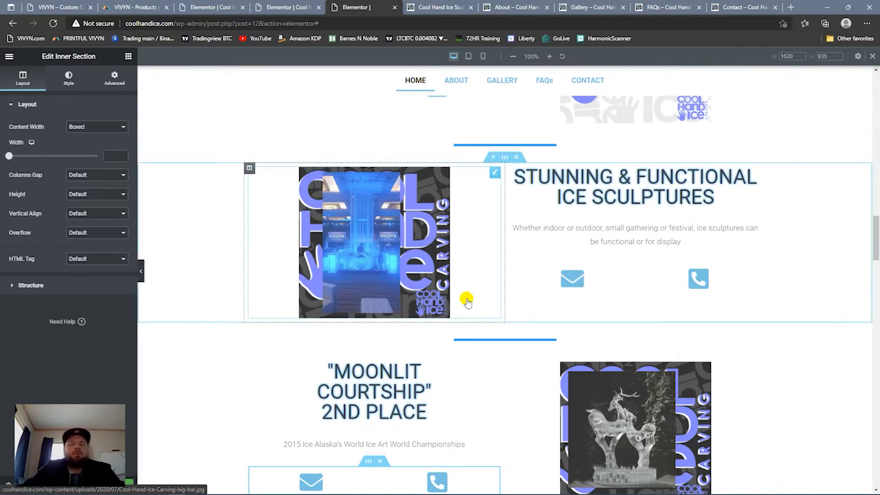
# - Delete the extra heading widget between the 2014 championships line and the icon row in the "Maidens of the Birch Tree" column
pyautogui.scroll(5, 546, 275)
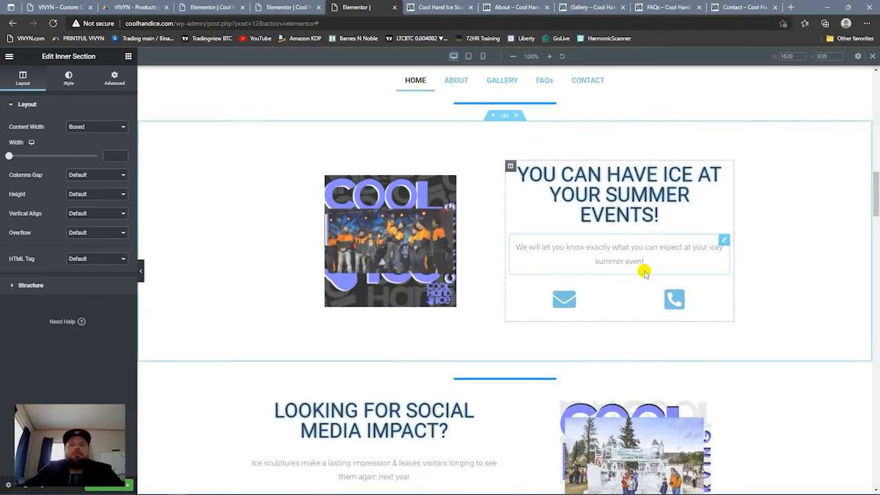
pyautogui.scroll(10, 646, 271)
pyautogui.scroll(-3, 648, 275)
pyautogui.scroll(-5, 648, 275)
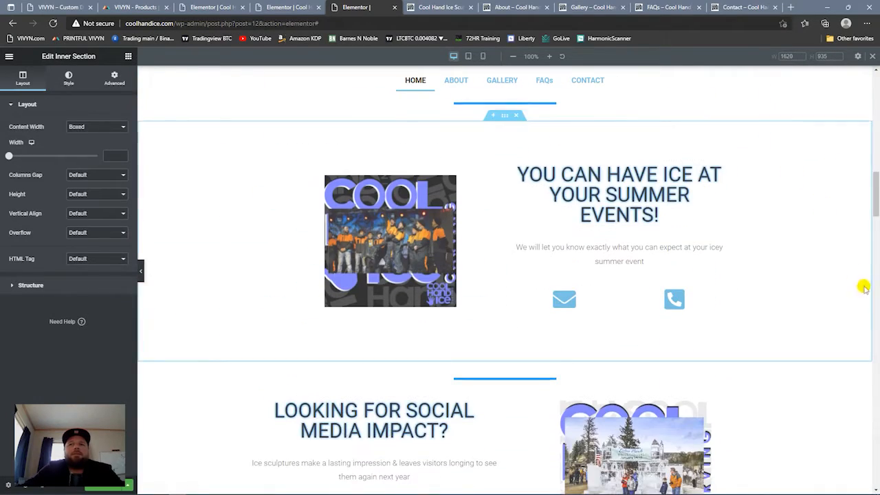
pyautogui.moveTo(876, 205); pyautogui.dragTo(859, 187)
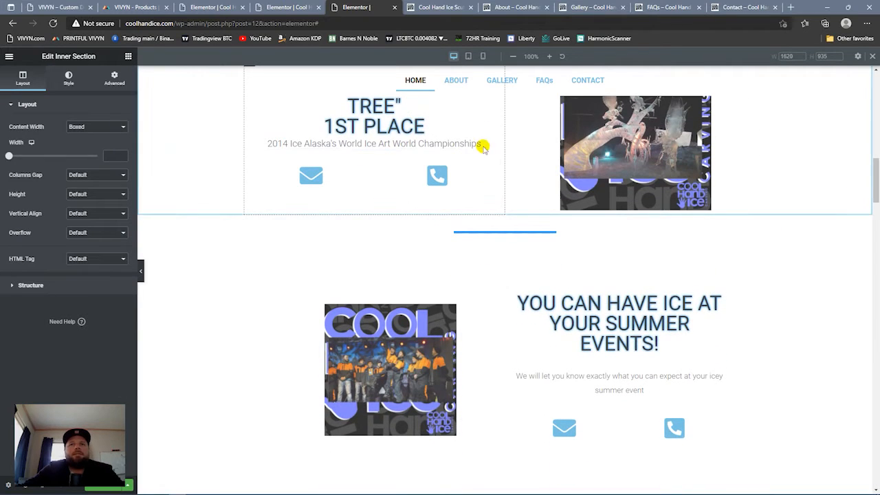
pyautogui.rightClick(494, 157)
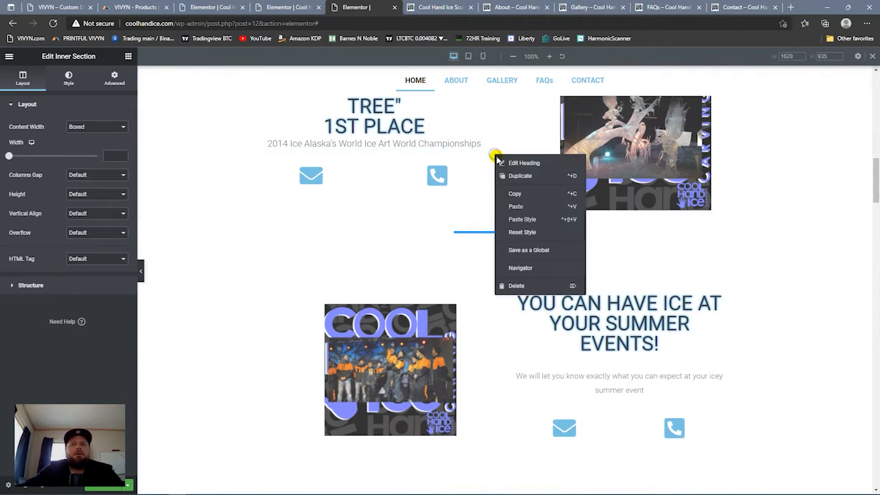
pyautogui.press('Delete')
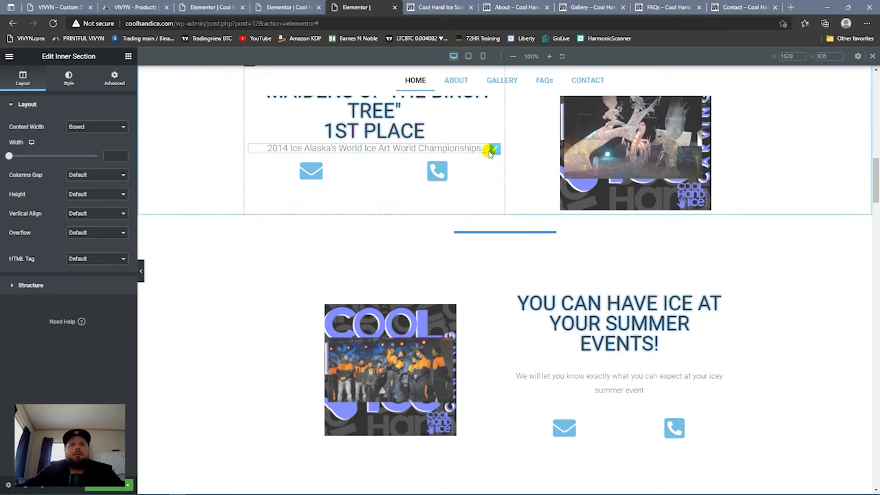
# - Duplicate the 2014 championships heading and move the copy under the "You Can Have Ice at Your Summer Events!" title
pyautogui.rightClick(492, 153)
pyautogui.click(503, 171)
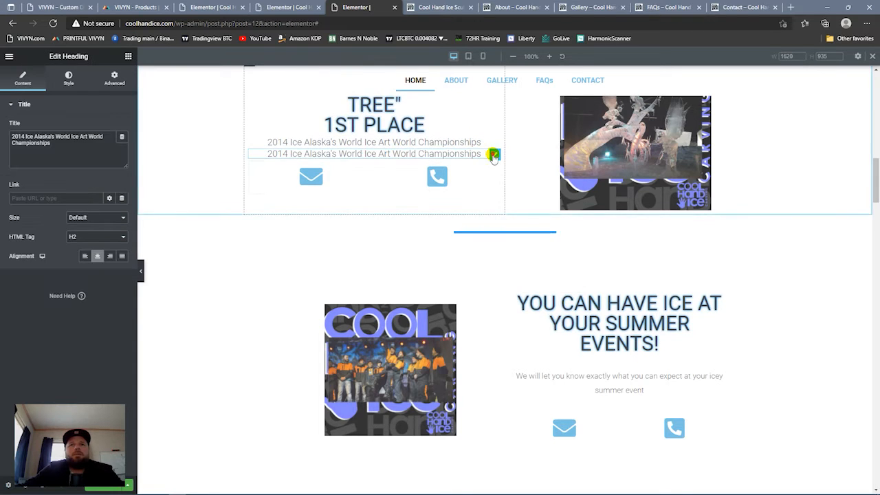
pyautogui.moveTo(605, 330); pyautogui.dragTo(610, 342)
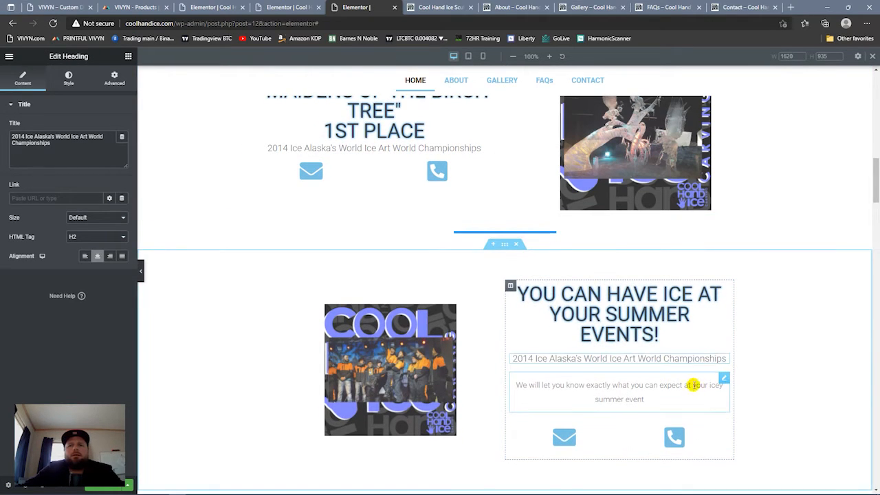
# - Set the new heading to "We will let you know exactly what you can expect at your icey summer event" and delete the original text widget
pyautogui.click(691, 385)
pyautogui.click(81, 226)
pyautogui.hotkey('ctrl', 'a')
pyautogui.hotkey('ctrl', 'c')
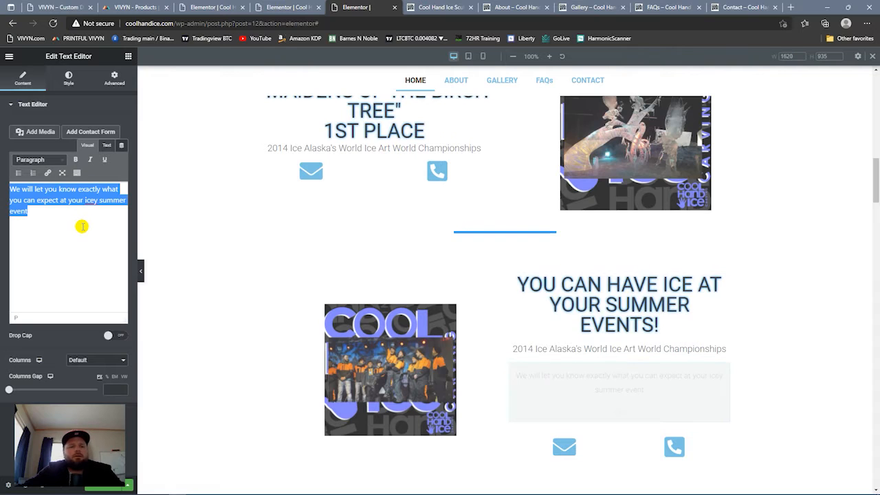
pyautogui.click(568, 358)
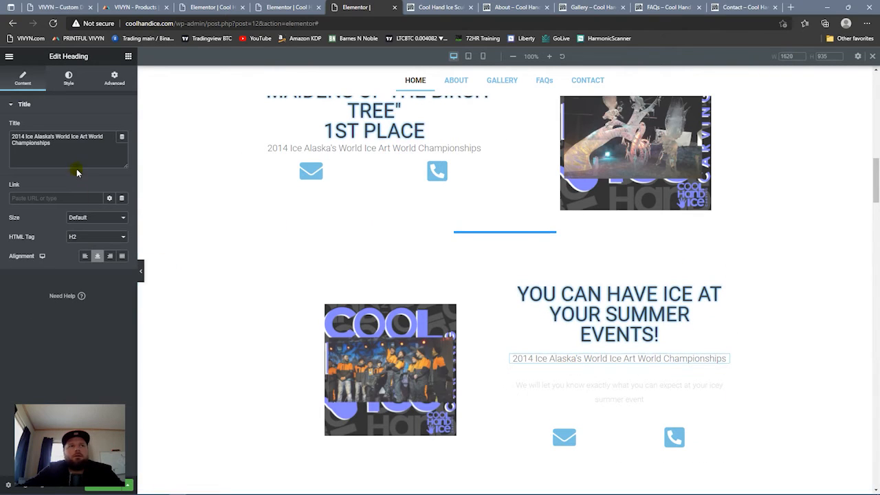
pyautogui.hotkey('ctrl', 'a')
pyautogui.hotkey('ctrl', 'v')
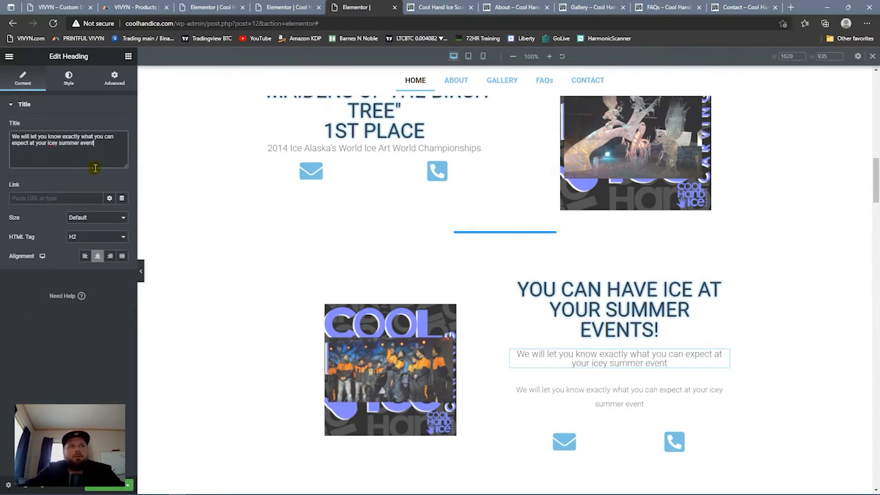
pyautogui.rightClick(721, 389)
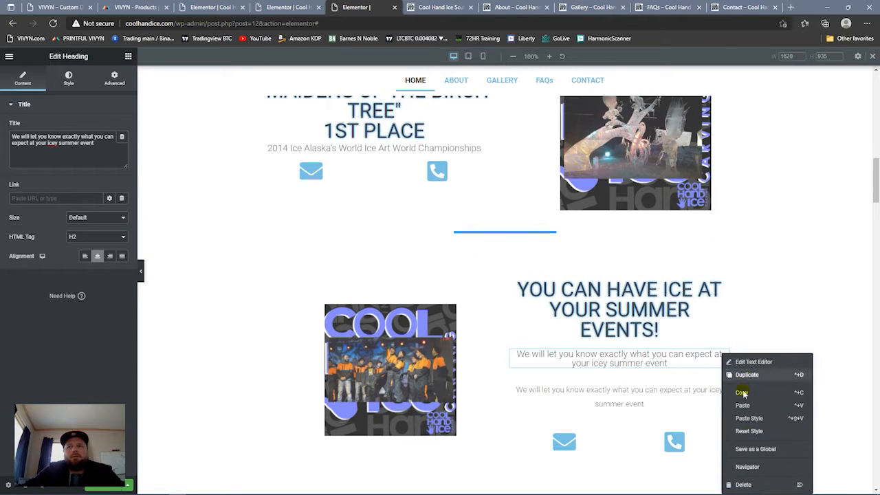
pyautogui.click(747, 484)
# - Set the widgets space of the "Maidens of the Birch Tree" text column to 20 px
pyautogui.scroll(-1, 873, 187)
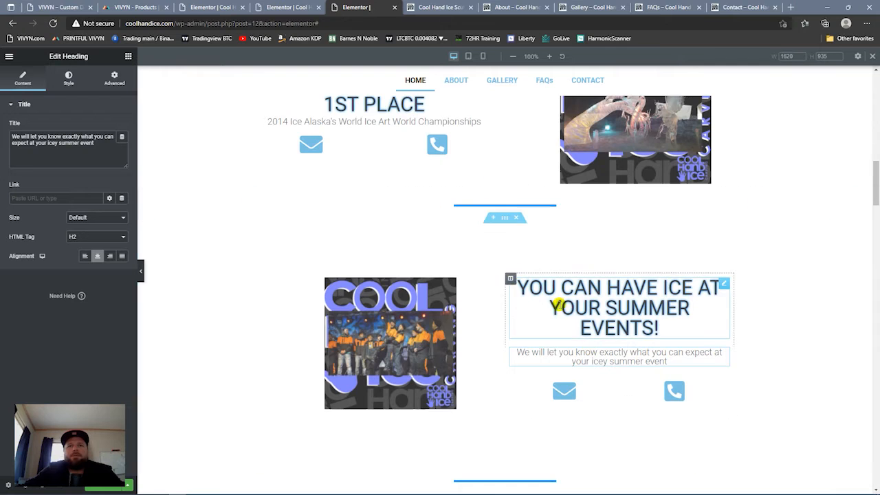
pyautogui.scroll(6, 509, 422)
pyautogui.scroll(-6, 875, 197)
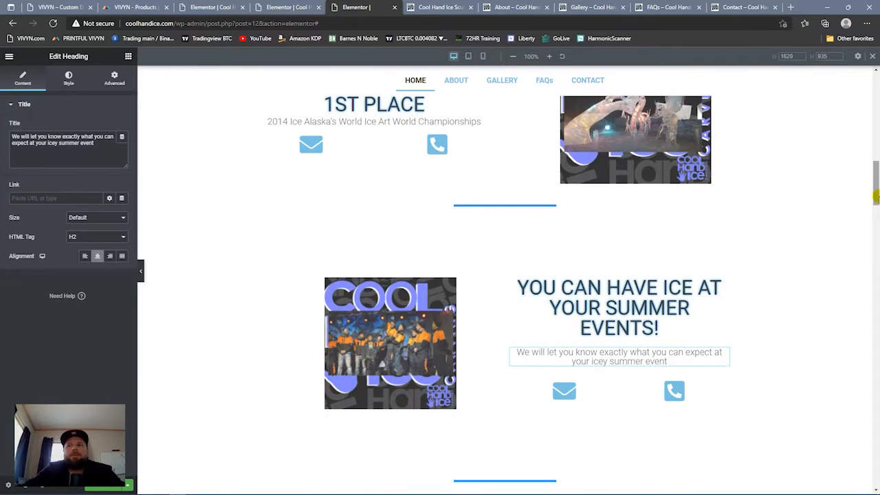
pyautogui.scroll(1, 876, 192)
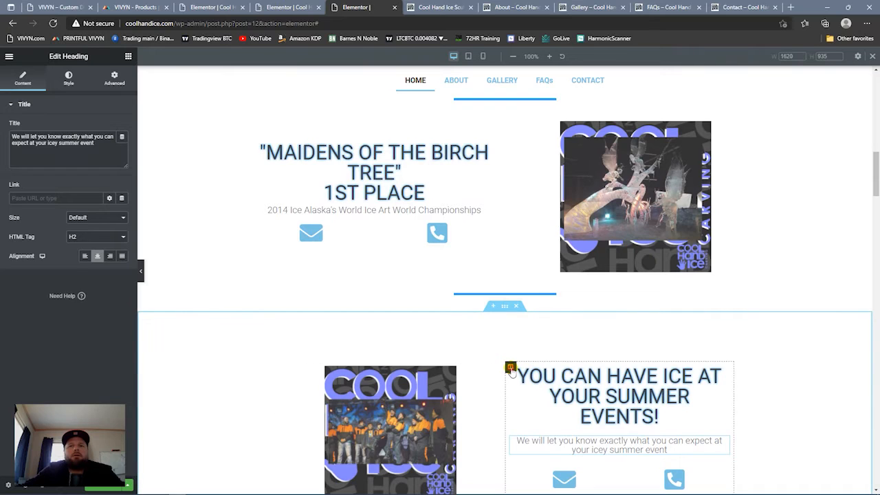
pyautogui.click(510, 368)
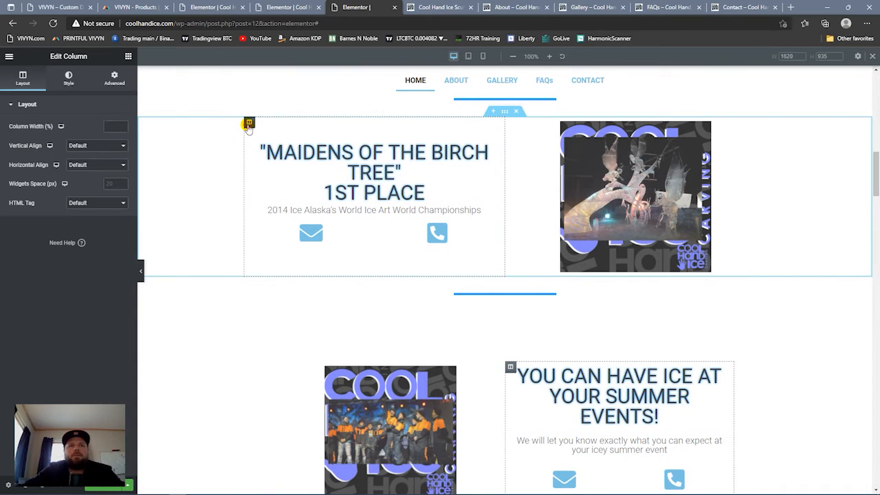
pyautogui.click(108, 185)
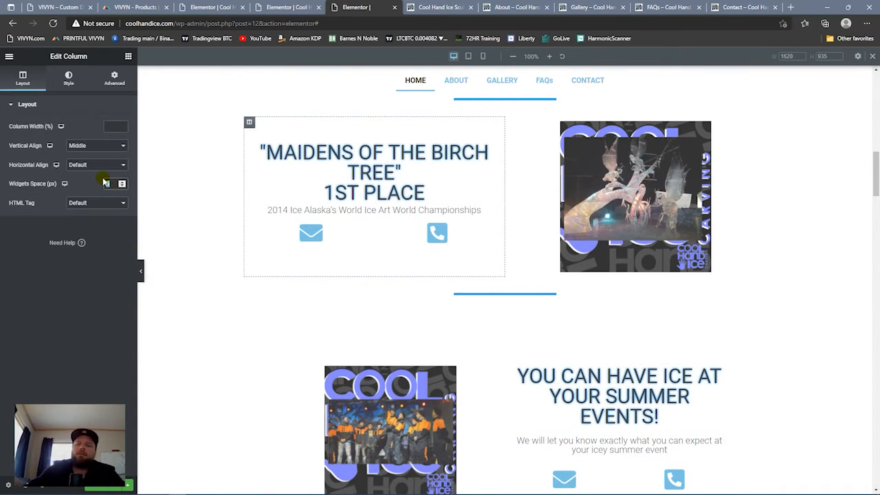
pyautogui.write('30')
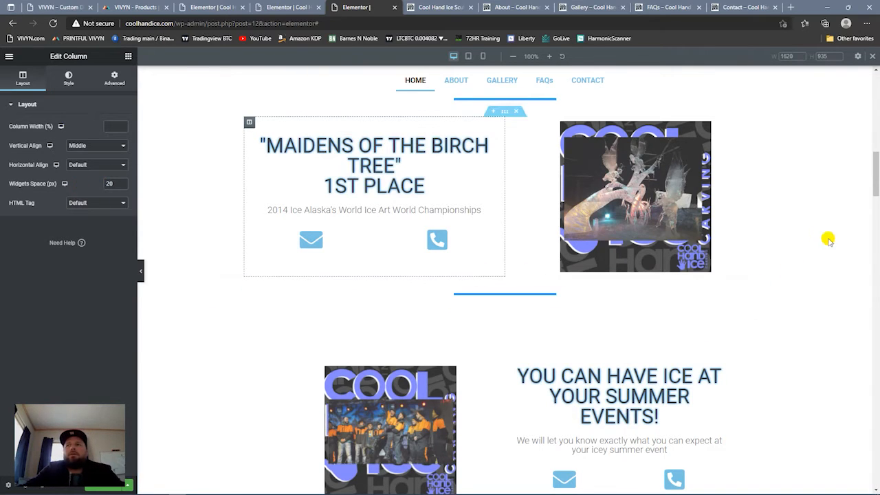
# - Duplicate the summer events subheading and move the copy under the "Looking for Social Media Impact?" title
pyautogui.moveTo(876, 195); pyautogui.dragTo(874, 223)
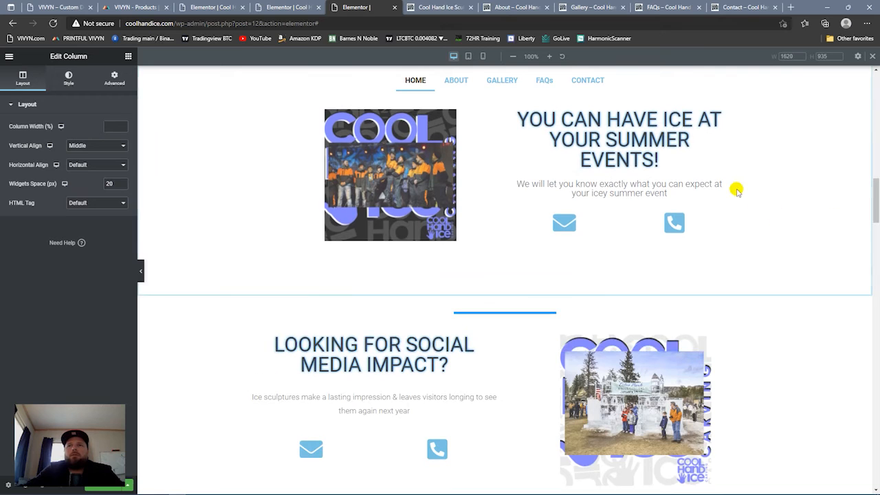
pyautogui.rightClick(724, 186)
pyautogui.moveTo(725, 196); pyautogui.dragTo(349, 388)
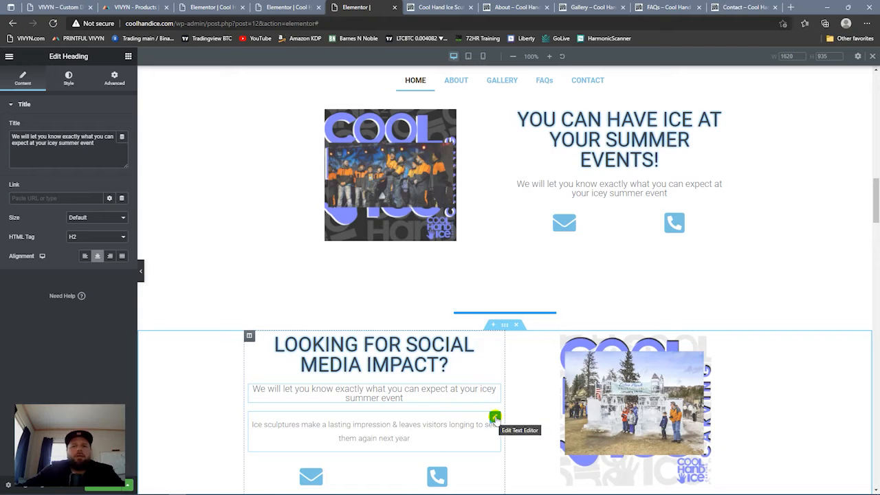
# - Set the new heading to "Ice sculptures make a lasting impression & leaves visitors longing to see them again next year" and delete the original text widget
pyautogui.click(444, 434)
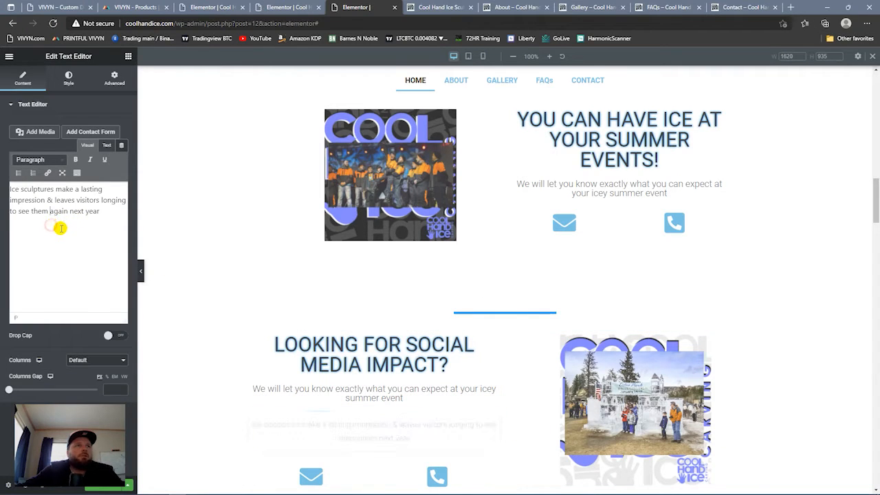
pyautogui.tripleClick(60, 229)
pyautogui.hotkey('ctrl', 'c')
pyautogui.click(407, 396)
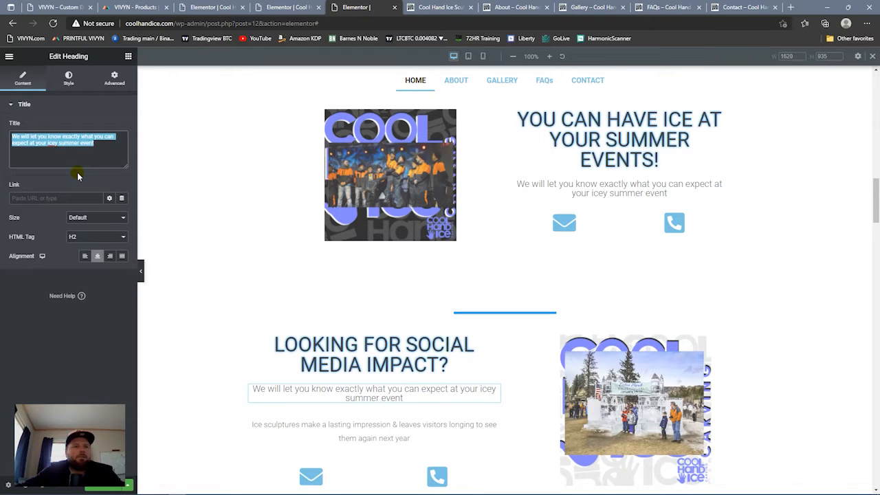
pyautogui.hotkey('ctrl', 'v')
pyautogui.rightClick(497, 416)
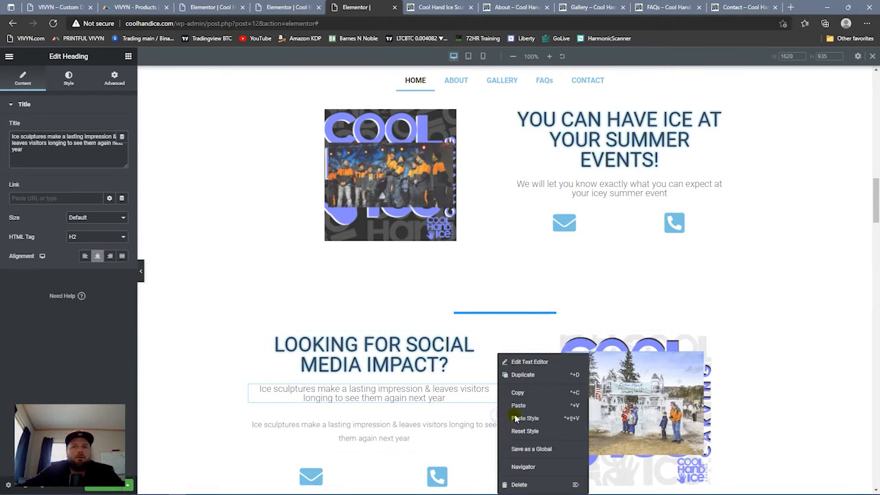
pyautogui.click(519, 485)
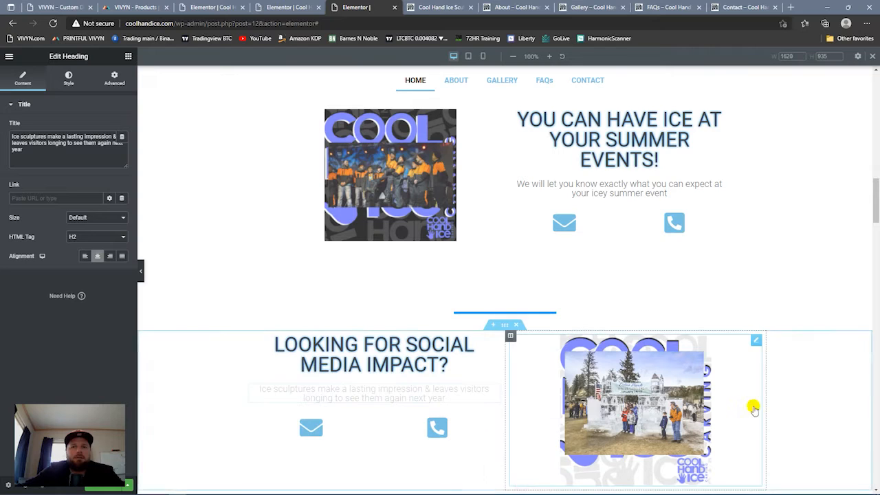
# - Duplicate the social media subheading and move the copy under the "Stunning & Functional Ice Sculptures" title
pyautogui.moveTo(874, 197); pyautogui.dragTo(874, 216)
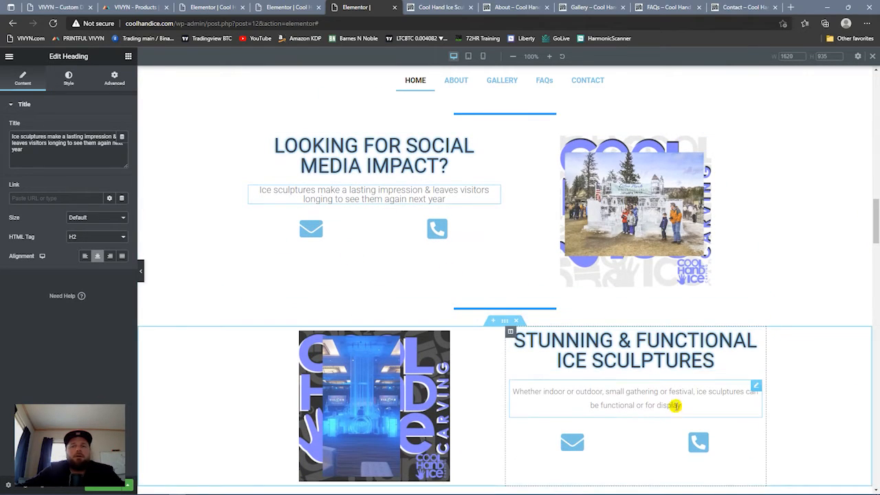
pyautogui.rightClick(754, 387)
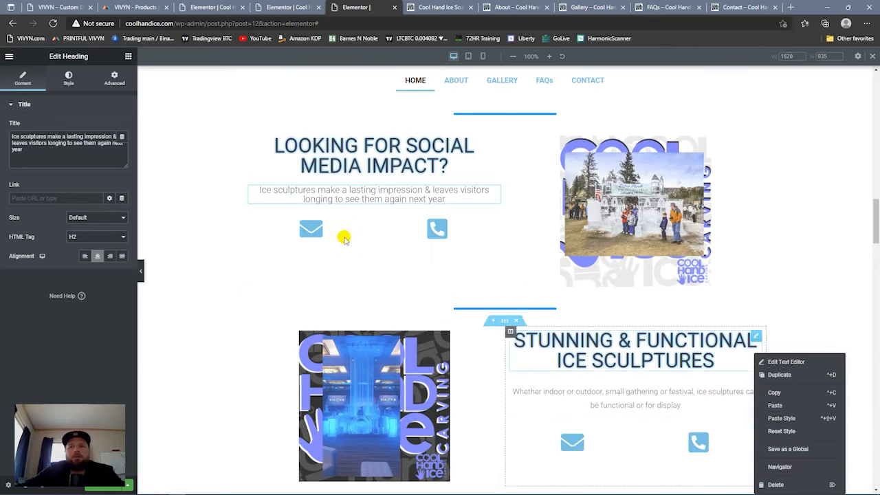
pyautogui.rightClick(492, 194)
pyautogui.click(516, 215)
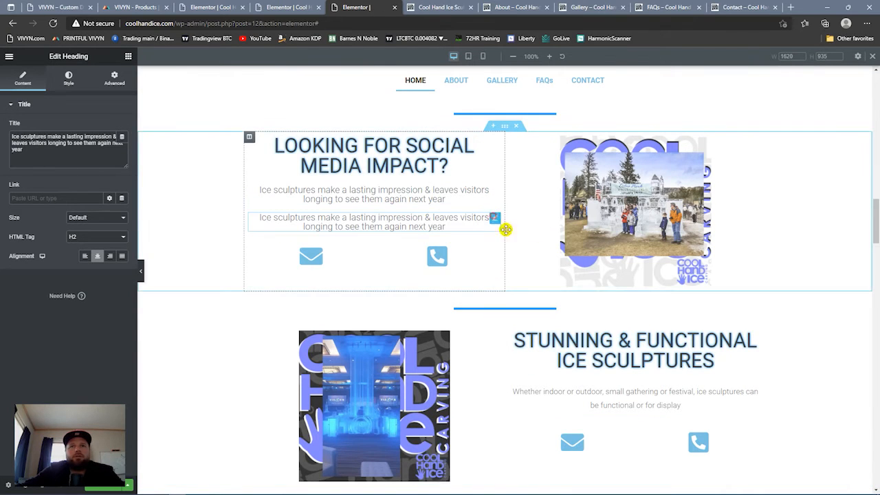
pyautogui.moveTo(505, 229); pyautogui.dragTo(591, 388)
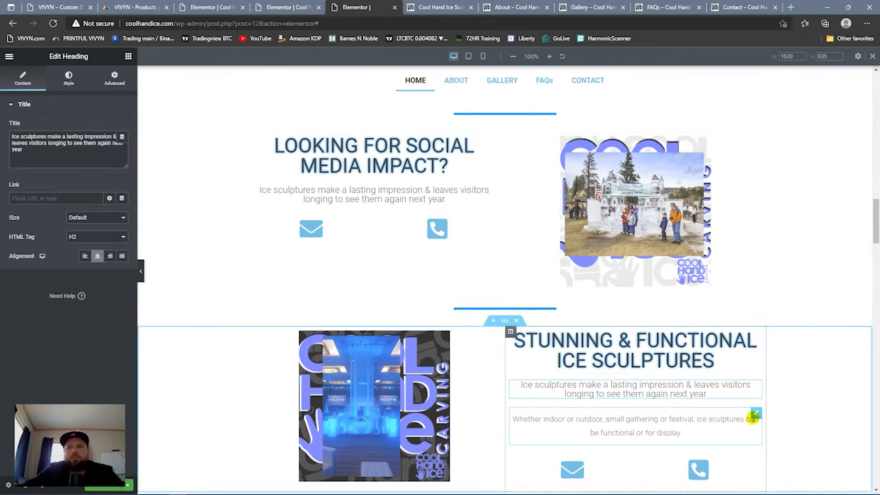
# - Set the new heading to "Whether indoor or outdoor, small gathering or festival, ice sculptures can be functional or for display" and delete the original text widget
pyautogui.click(755, 416)
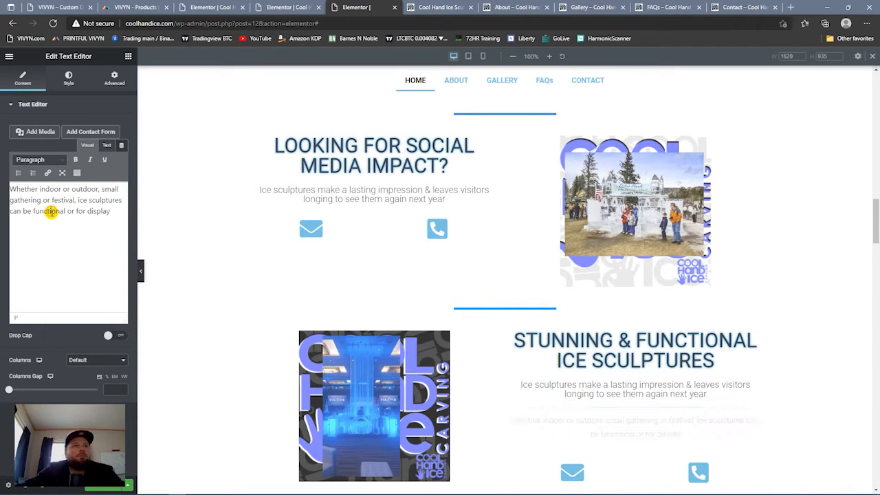
pyautogui.tripleClick(52, 212)
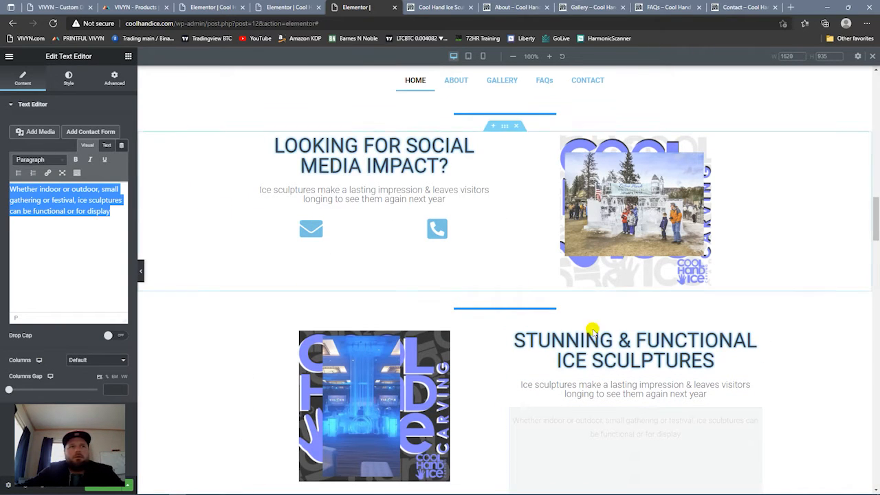
pyautogui.click(521, 388)
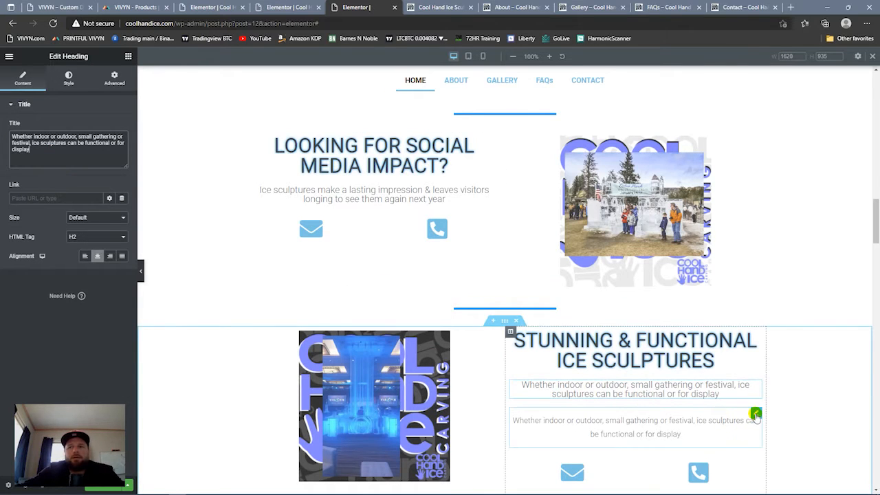
pyautogui.rightClick(756, 416)
pyautogui.click(777, 485)
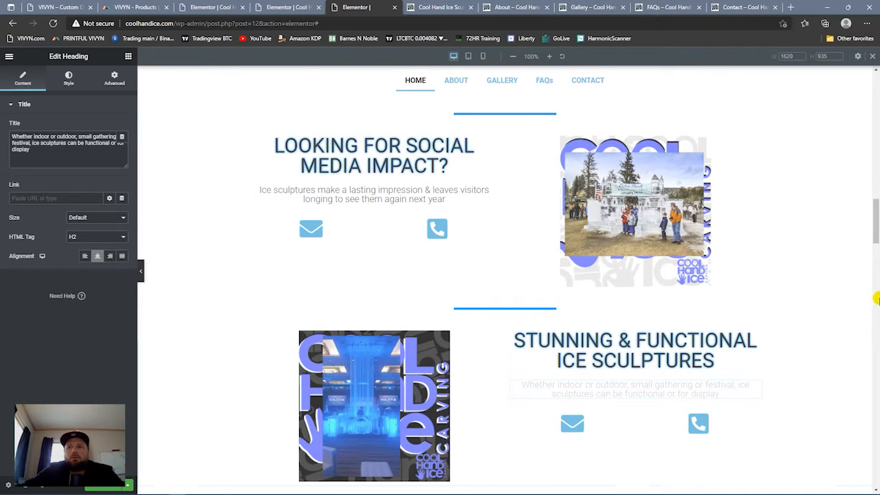
pyautogui.moveTo(874, 210); pyautogui.dragTo(870, 234)
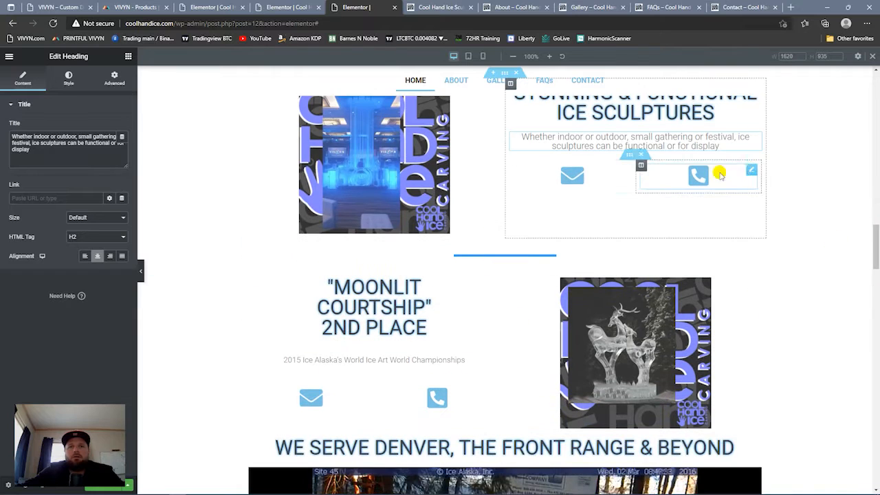
# - Duplicate the "Stunning & Functional Ice Sculptures" subheading and move the copy under the "Moonlit Courtship" 2nd Place title
pyautogui.rightClick(754, 141)
pyautogui.click(770, 159)
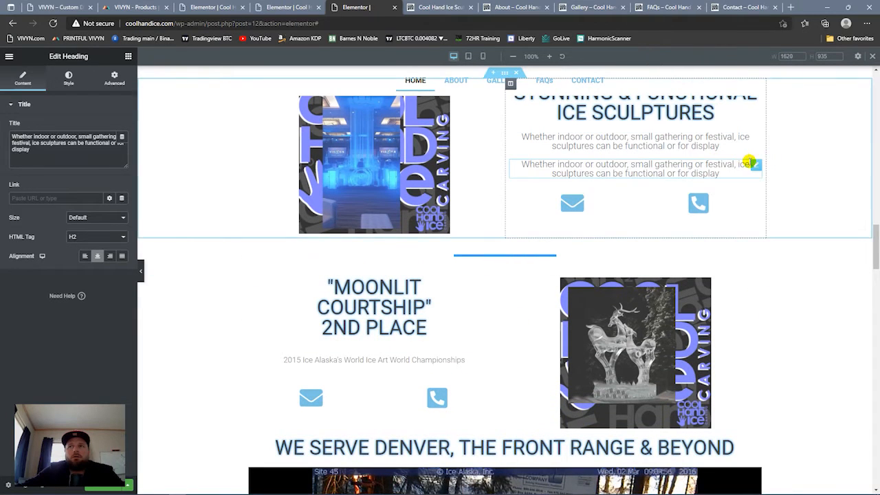
pyautogui.moveTo(756, 165); pyautogui.dragTo(419, 351)
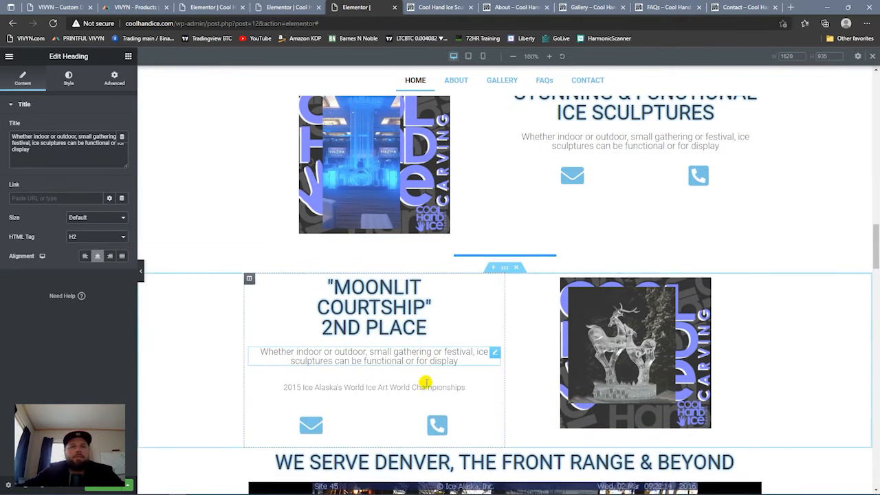
# - Set the new heading to "2015 Ice Alaska's World Ice Art World Championships" and delete the original text widget
pyautogui.click(446, 389)
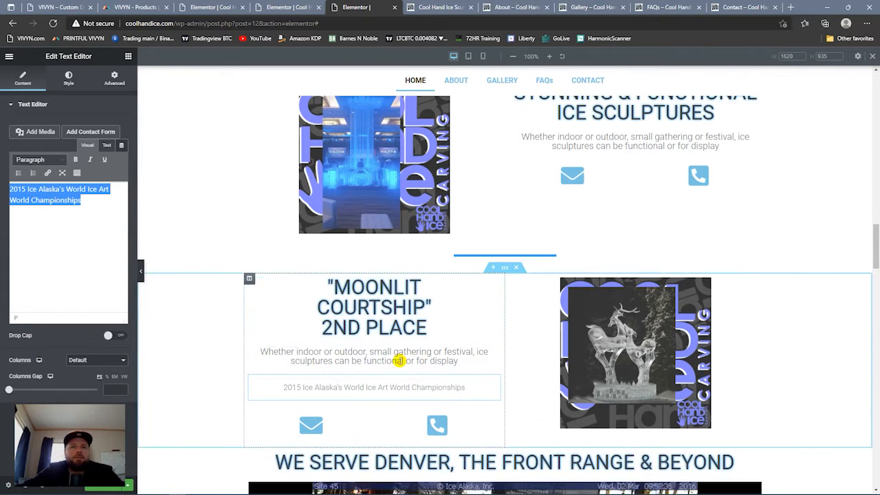
pyautogui.click(398, 361)
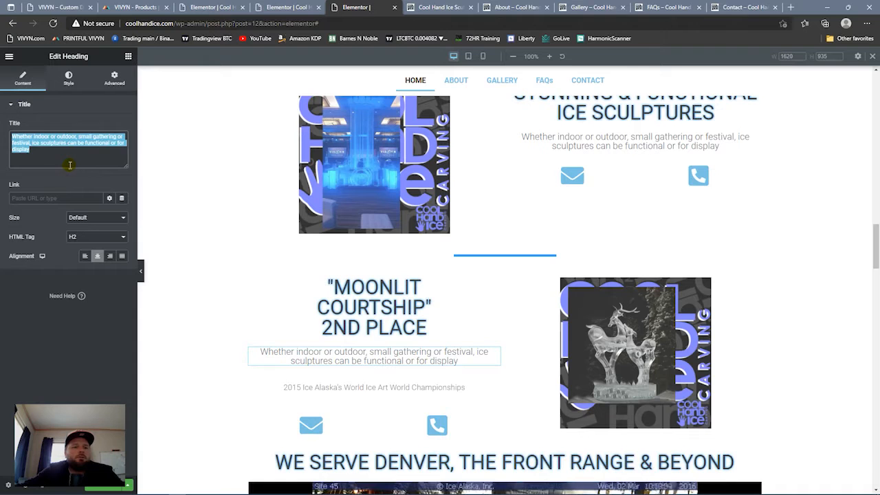
pyautogui.write("2015 Ice Alaska's World Ice Art World Championships")
pyautogui.rightClick(492, 376)
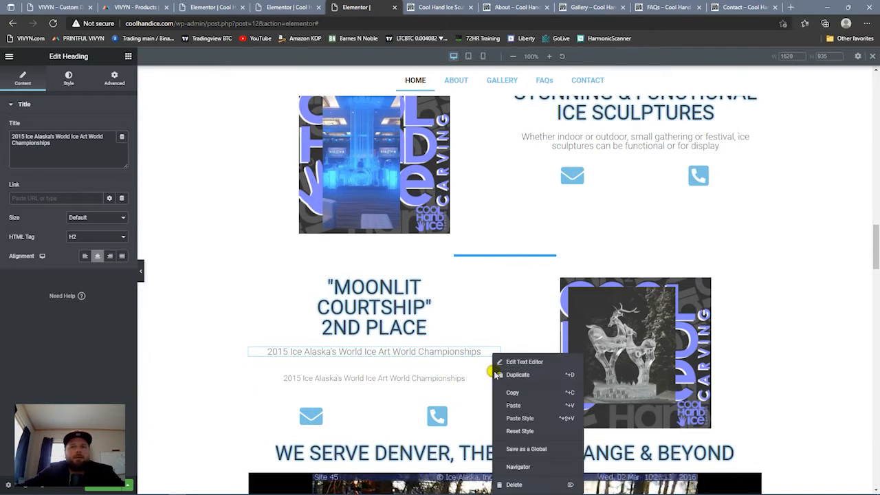
pyautogui.click(514, 485)
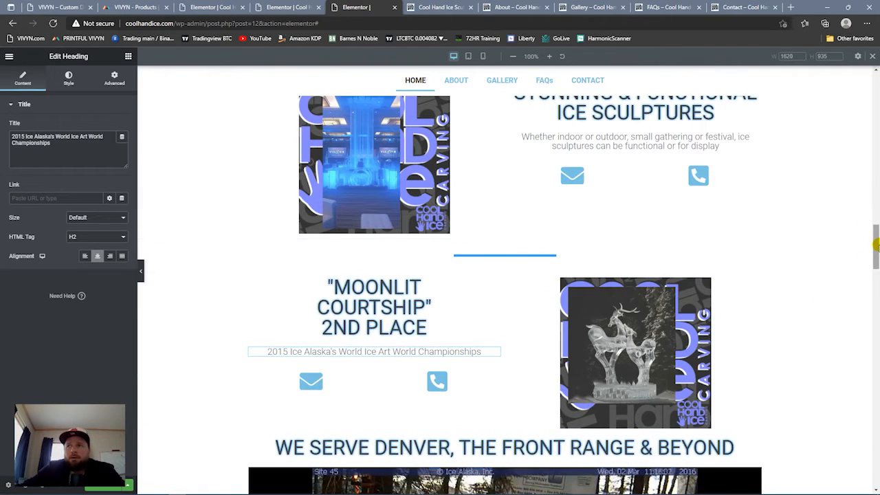
# - Duplicate the divider section above "Moonlit Courtship" and move the copy directly below the "Moonlit Courtship" section
pyautogui.moveTo(875, 244)
pyautogui.mouseDown()
pyautogui.moveTo(872, 298)
pyautogui.moveTo(860, 241)
pyautogui.moveTo(858, 253)
pyautogui.mouseUp()
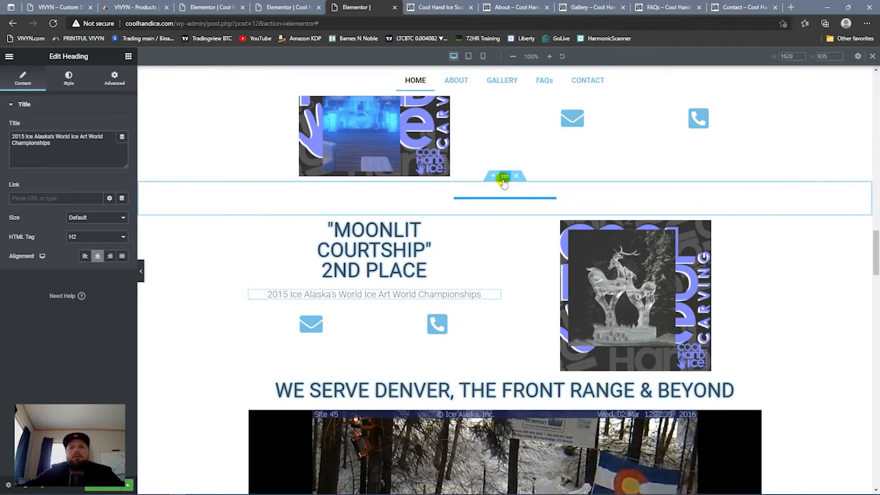
pyautogui.rightClick(505, 180)
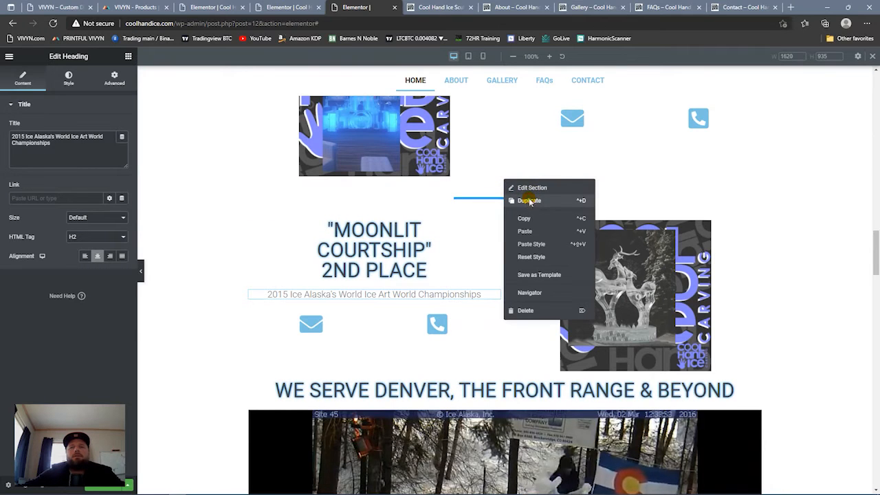
pyautogui.click(529, 200)
pyautogui.moveTo(504, 210); pyautogui.dragTo(500, 361)
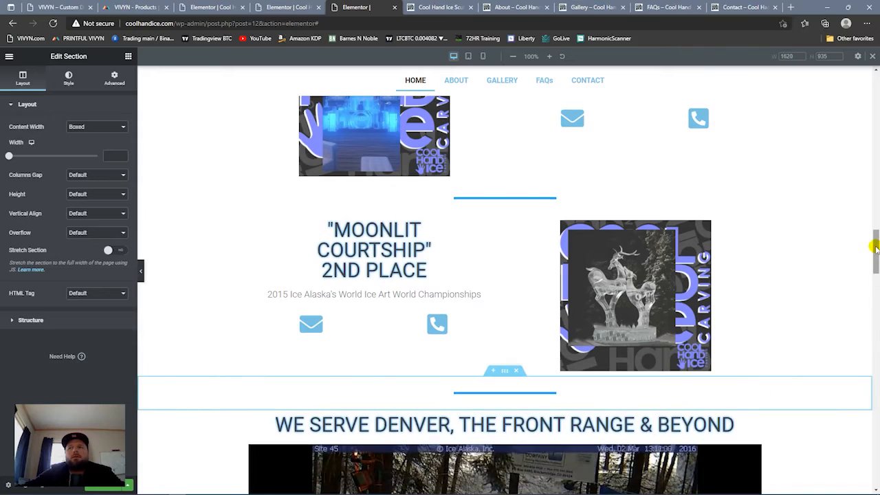
# - Delete the empty spacer widget above the sand sculpture image in the "Ice, Pumpkins, Sand, More..." section
pyautogui.moveTo(875, 251); pyautogui.dragTo(857, 373)
pyautogui.moveTo(859, 309); pyautogui.dragTo(844, 379)
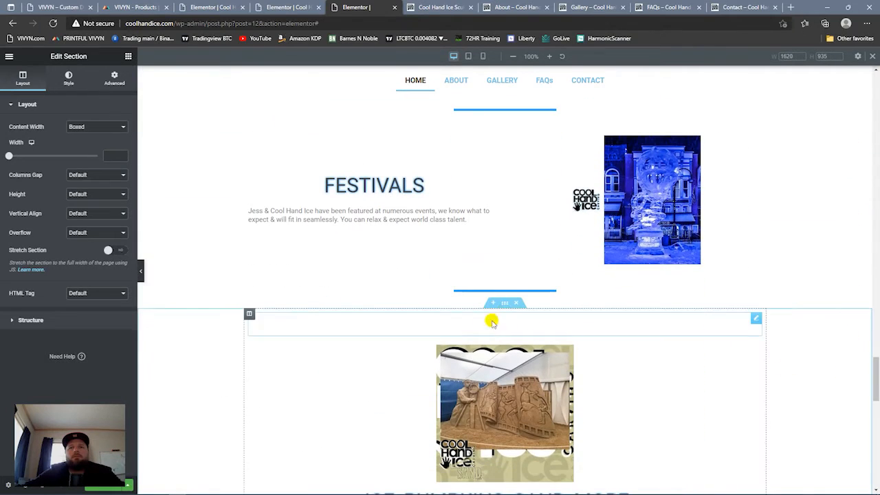
pyautogui.rightClick(755, 321)
pyautogui.click(768, 452)
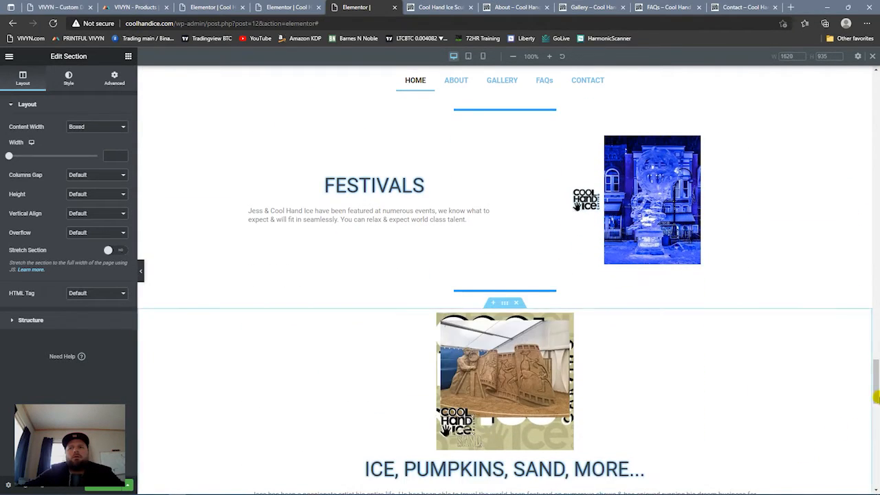
# - Stretch the divider above "Maidens of the Birch Tree" across its whole column and set its section's content width to Full Width
pyautogui.moveTo(871, 389); pyautogui.dragTo(859, 148)
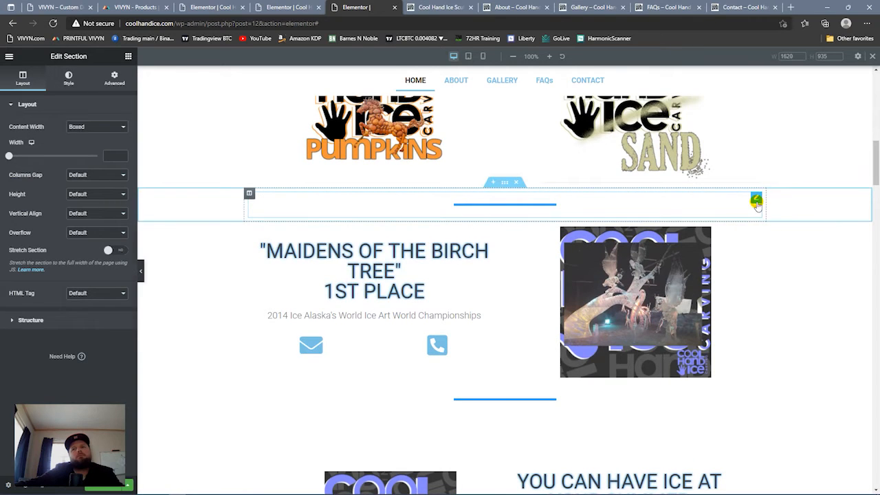
pyautogui.click(756, 202)
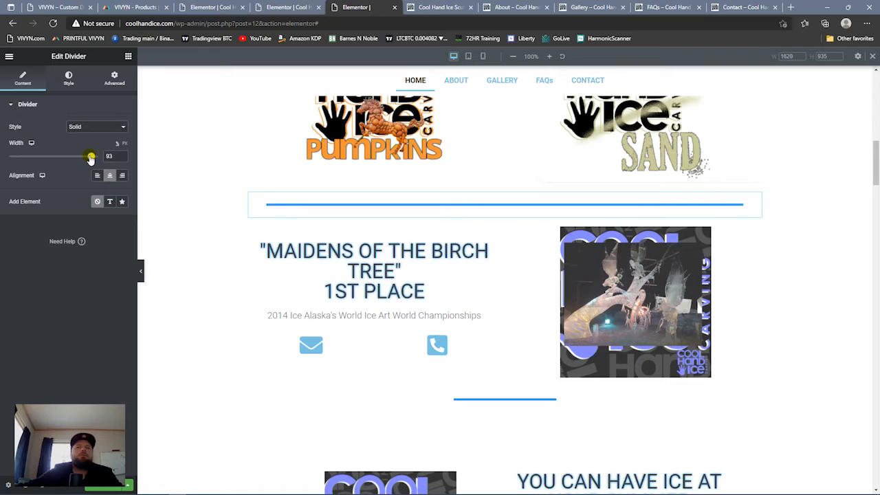
pyautogui.click(69, 80)
pyautogui.click(248, 193)
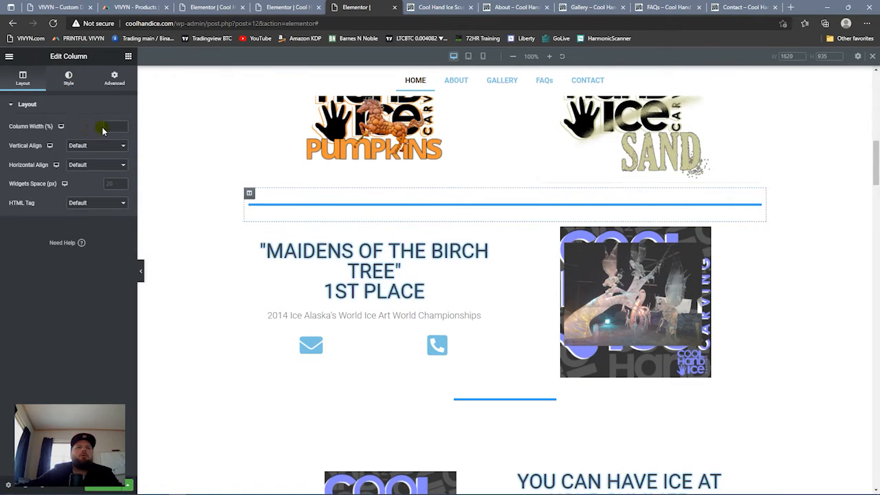
pyautogui.click(504, 184)
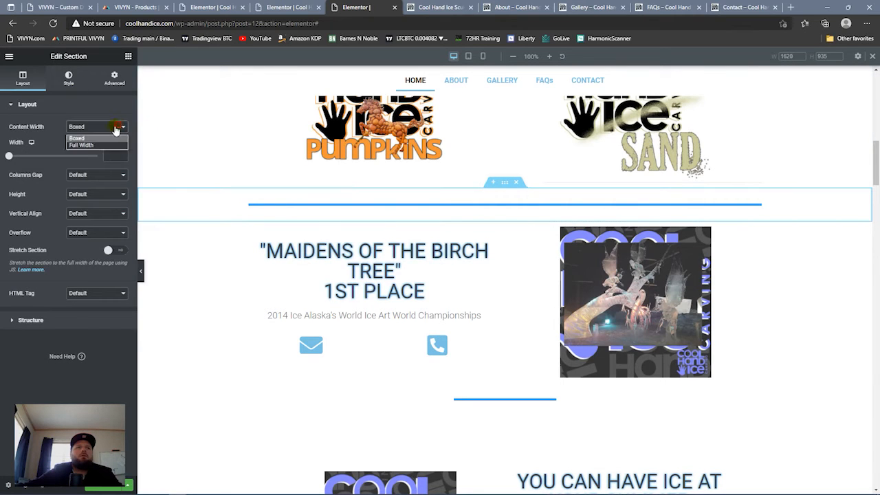
pyautogui.click(103, 146)
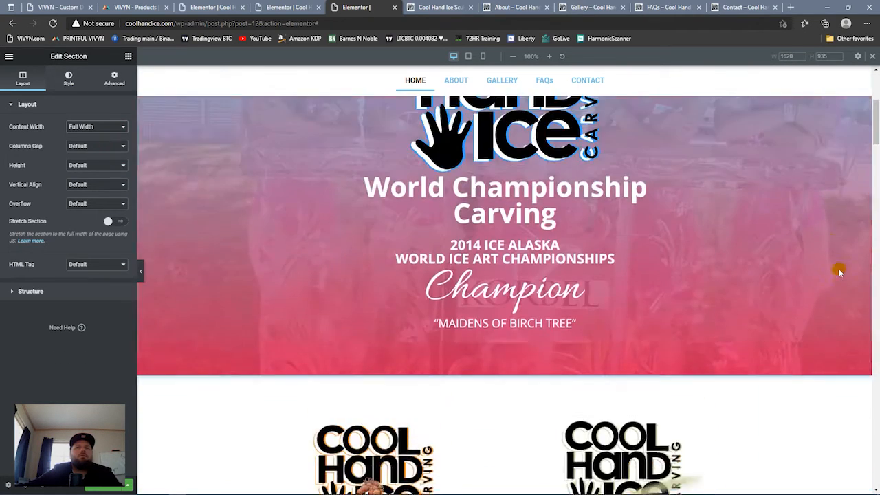
# - Duplicate the full-width divider section and move the copy below the "Maidens of the Birch Tree" section
pyautogui.scroll(-1, 832, 272)
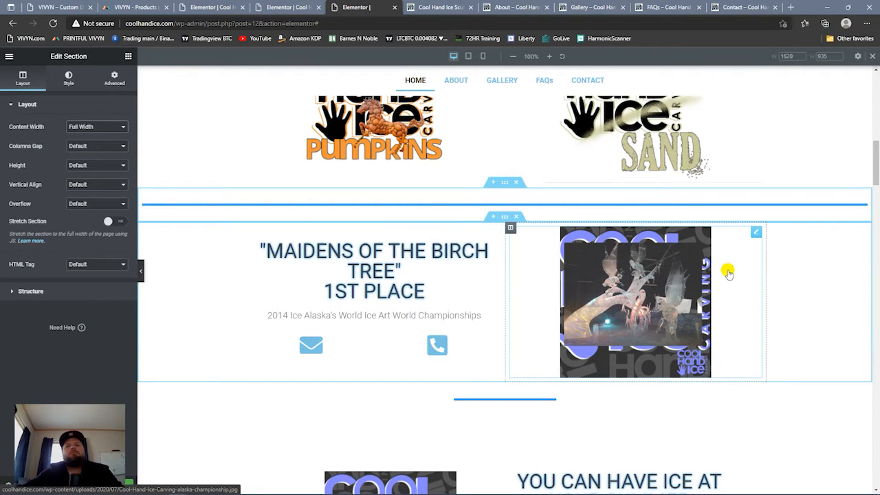
pyautogui.scroll(-5, 724, 276)
pyautogui.scroll(5, 723, 275)
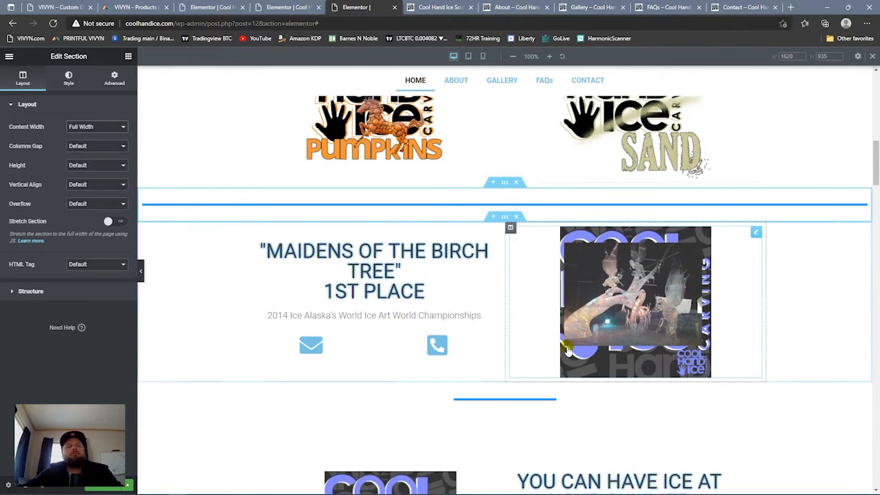
pyautogui.rightClick(504, 183)
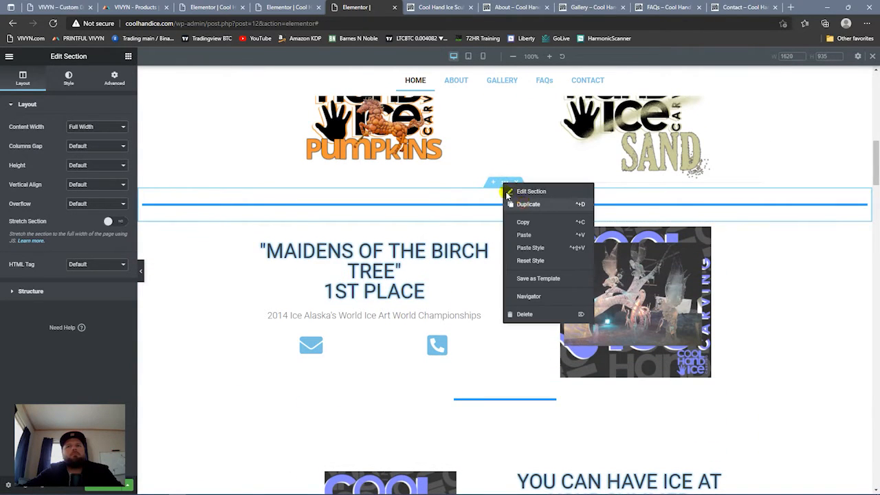
pyautogui.click(507, 201)
pyautogui.moveTo(501, 196); pyautogui.dragTo(527, 391)
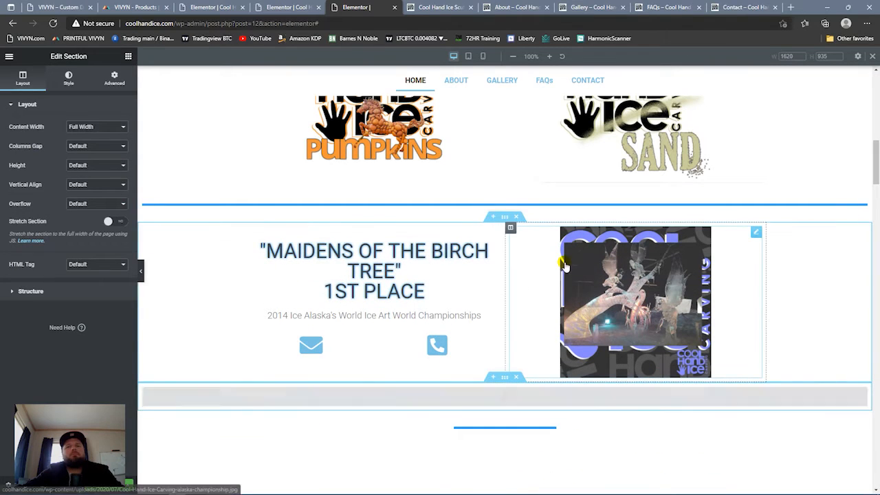
# - Delete the short divider sections from below "Maidens of the Birch Tree" down to "We Serve Denver, the Front Range & Beyond"
pyautogui.scroll(-8, 559, 263)
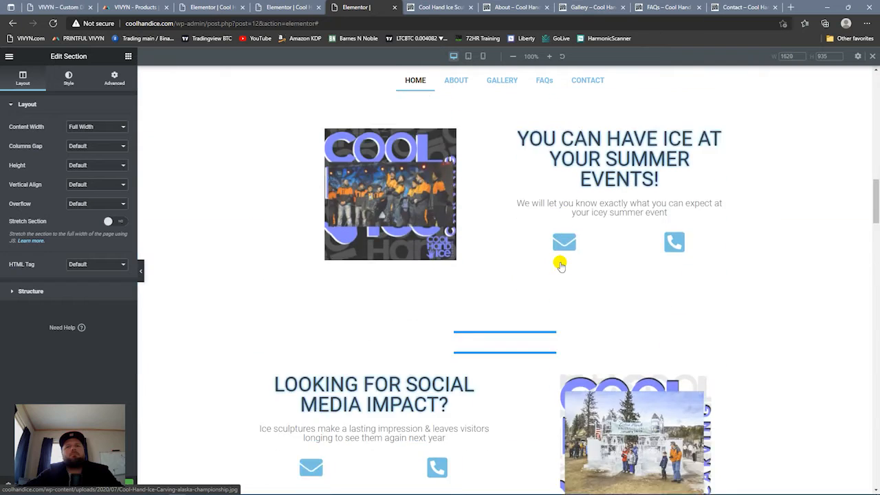
pyautogui.scroll(8, 560, 258)
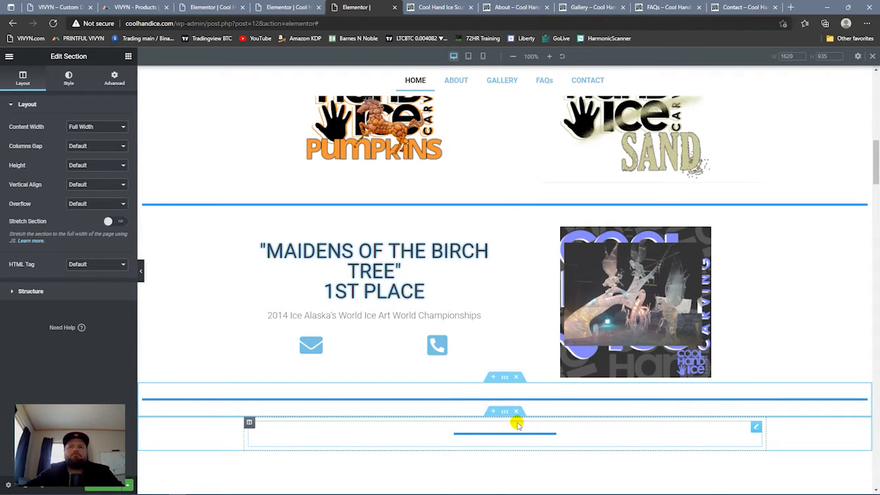
pyautogui.scroll(-15, 517, 425)
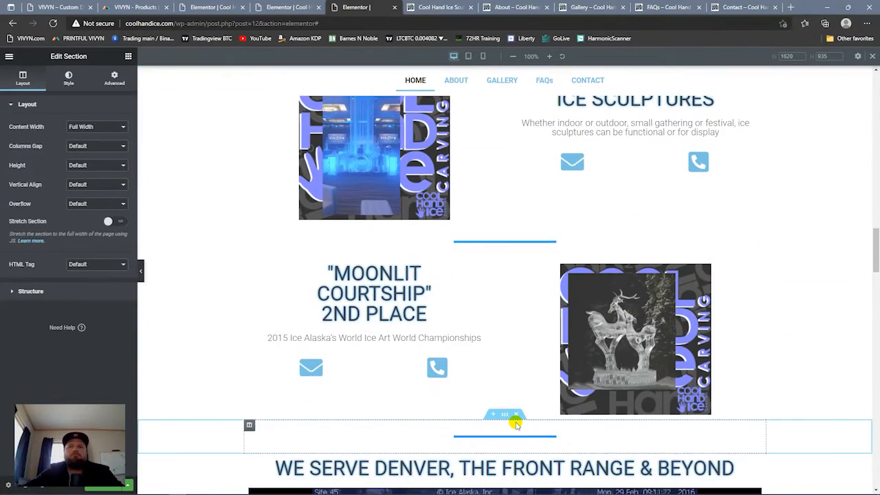
pyautogui.scroll(10, 517, 425)
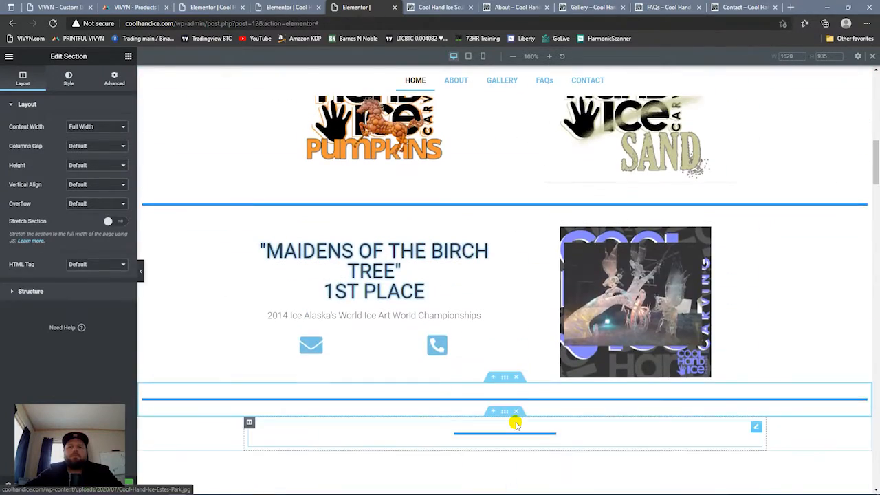
pyautogui.scroll(-5, 517, 425)
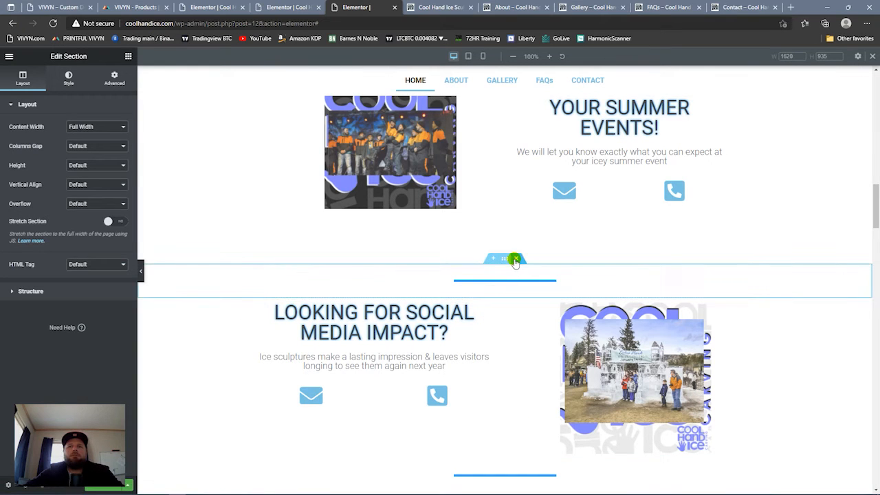
pyautogui.press('Delete')
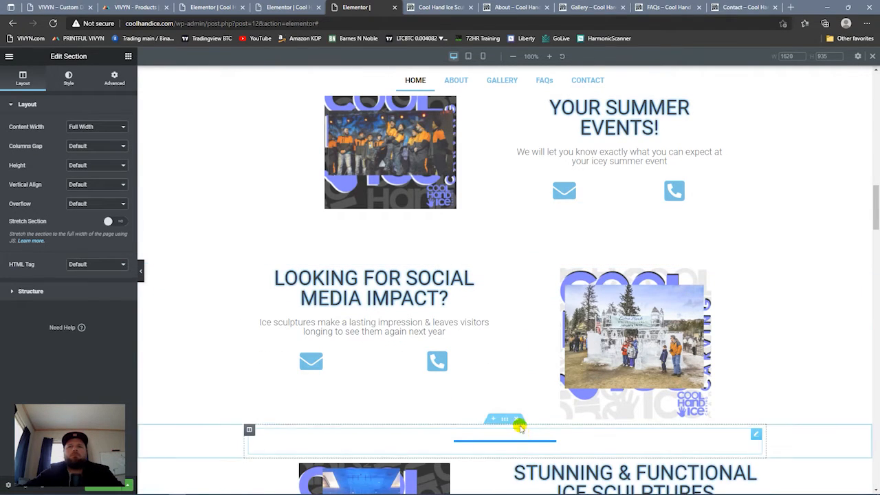
pyautogui.click(515, 419)
pyautogui.scroll(-5, 514, 385)
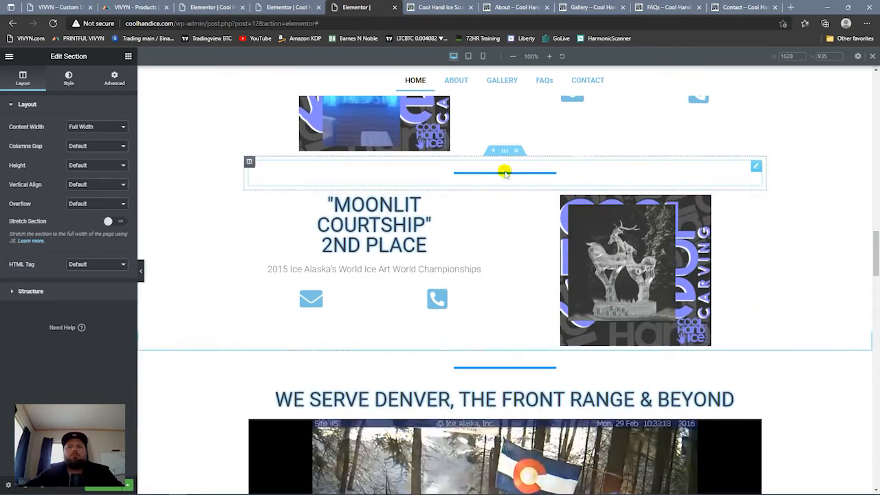
pyautogui.click(518, 156)
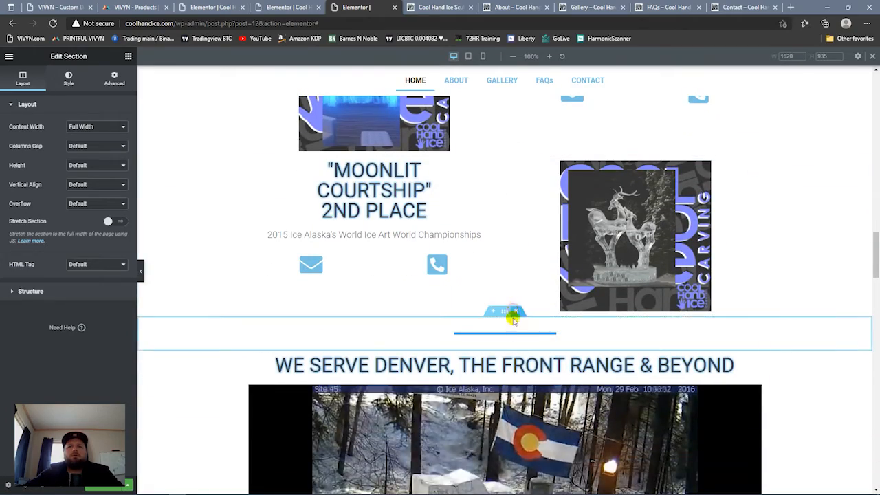
pyautogui.click(516, 309)
# - Delete the remaining short divider sections from below "Live Demonstrations" down to "Ice, Pumpkins, Sand, More..."
pyautogui.scroll(-9, 497, 202)
pyautogui.scroll(5, 515, 222)
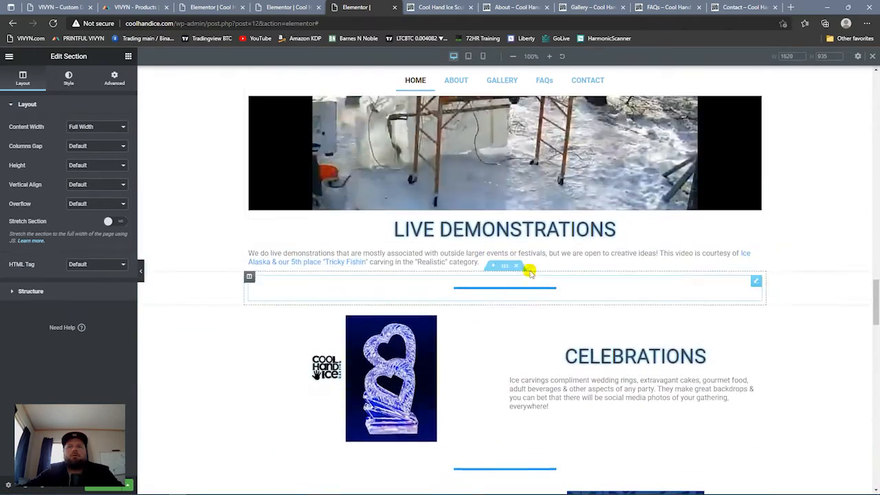
pyautogui.click(516, 268)
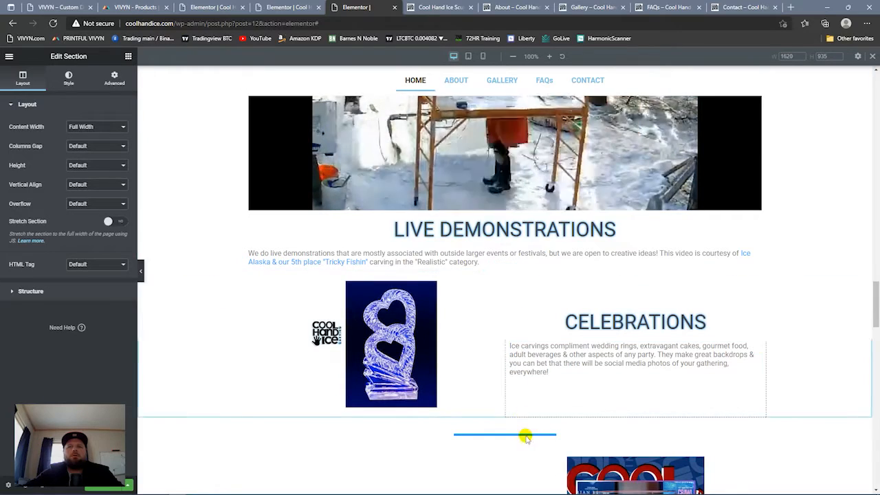
pyautogui.scroll(-6, 516, 416)
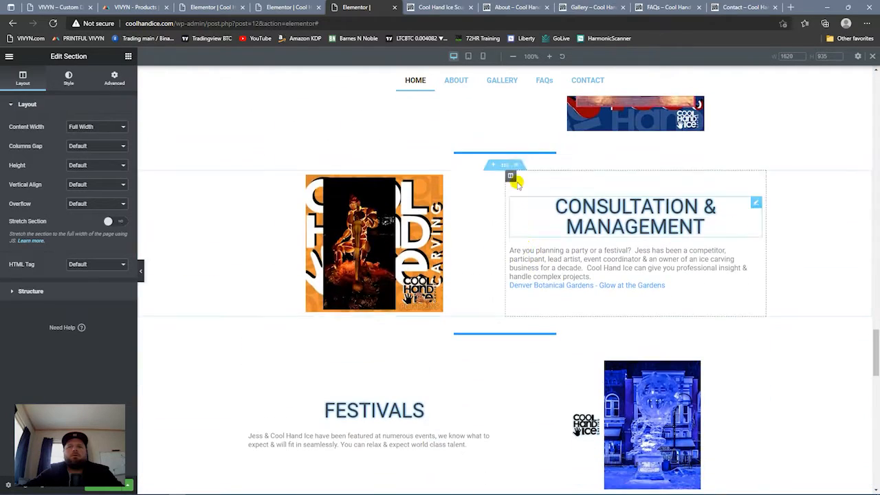
pyautogui.press('Delete')
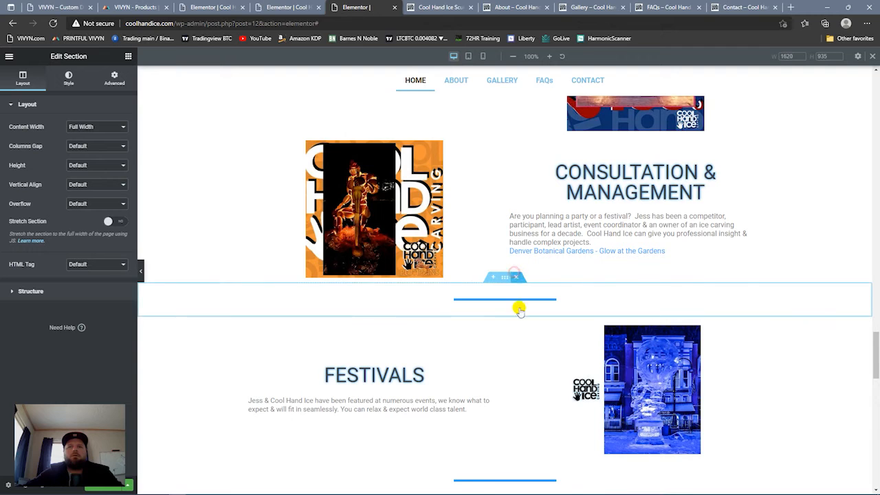
pyautogui.press('Delete')
pyautogui.click(516, 425)
pyautogui.scroll(-6, 529, 289)
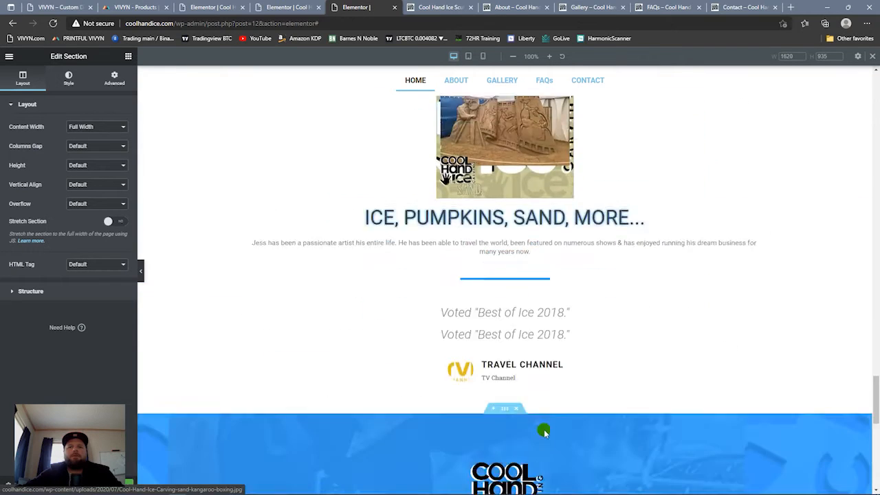
# - Delete the Travel Channel testimonial section with its divider and undo that deletion
pyautogui.click(516, 202)
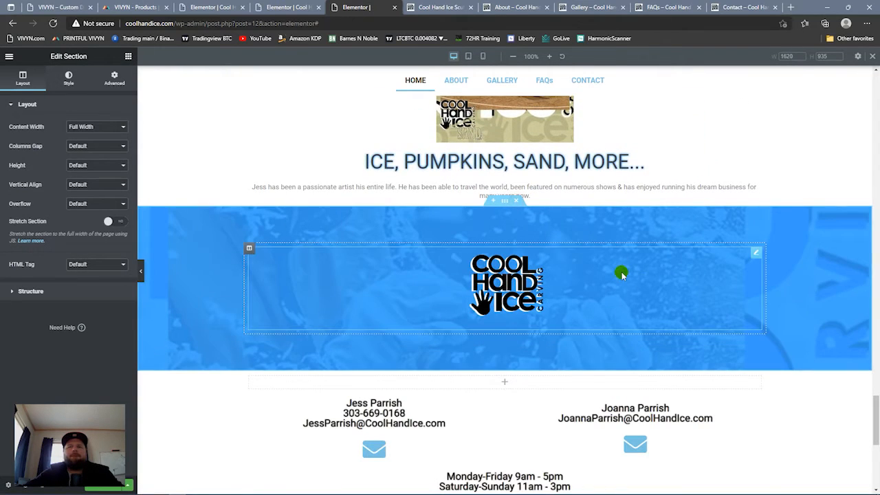
pyautogui.scroll(15, 629, 330)
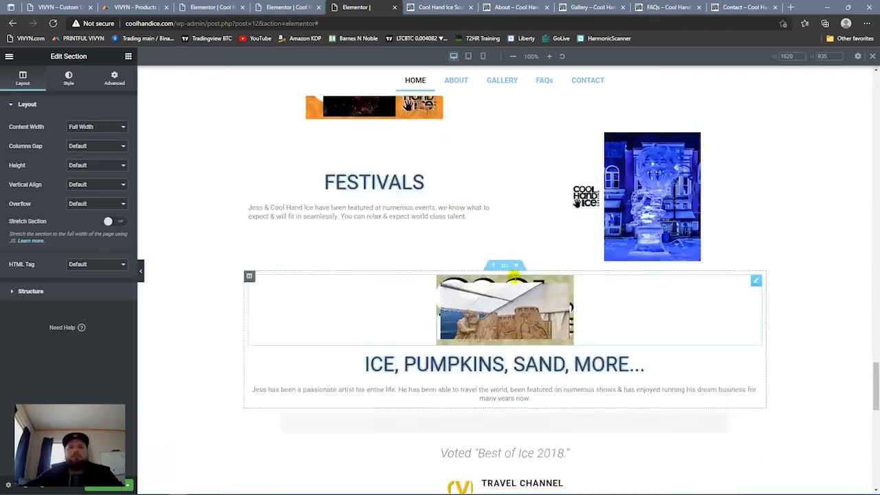
# - Delete the short divider above the "Voted 'Best of Ice 2018'" Travel Channel testimonial, keeping the testimonial itself
pyautogui.scroll(-20, 640, 377)
pyautogui.scroll(20, 641, 377)
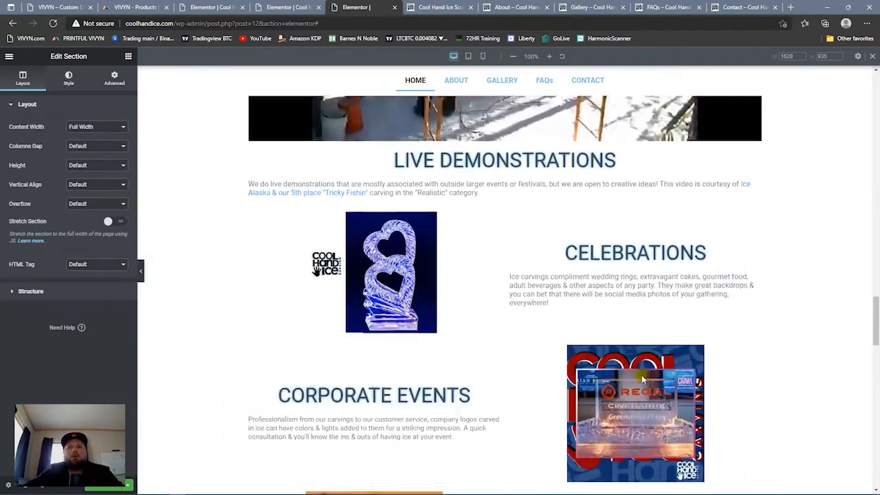
pyautogui.scroll(-20, 640, 358)
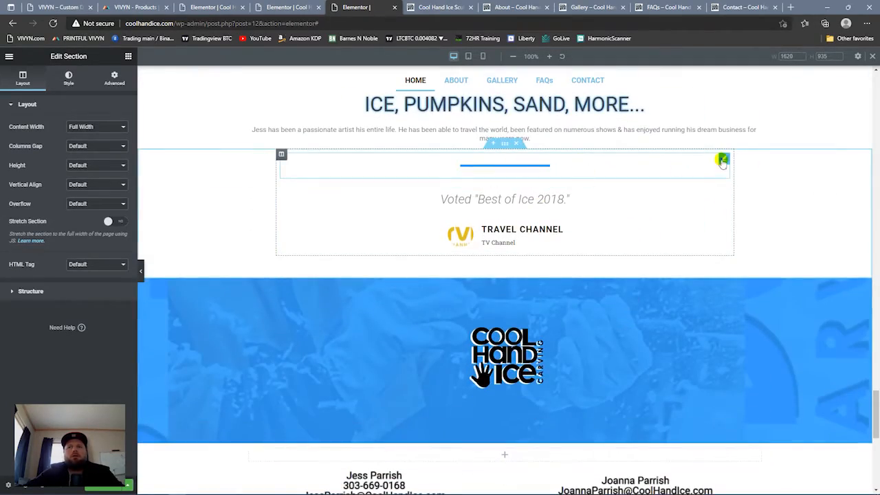
pyautogui.rightClick(723, 162)
pyautogui.click(742, 291)
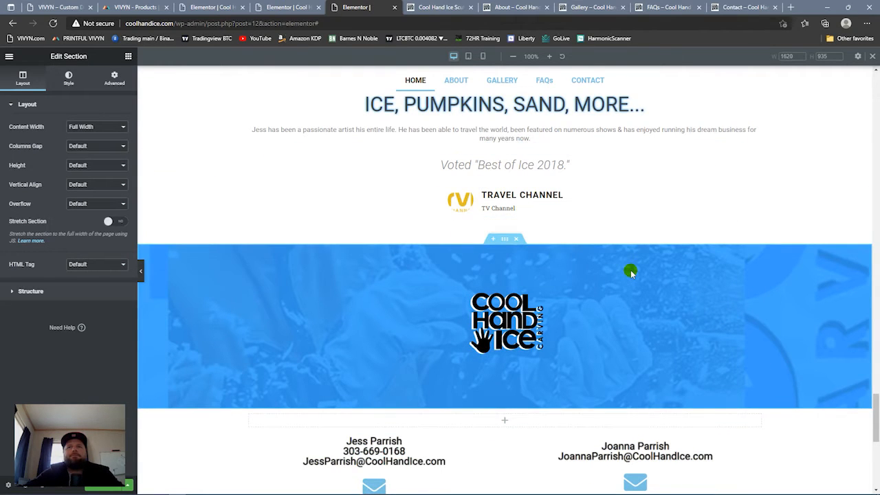
# - Delete the short and full-width dividers below "Maidens of the Birch Tree" and the full-width divider above it
pyautogui.scroll(10, 630, 272)
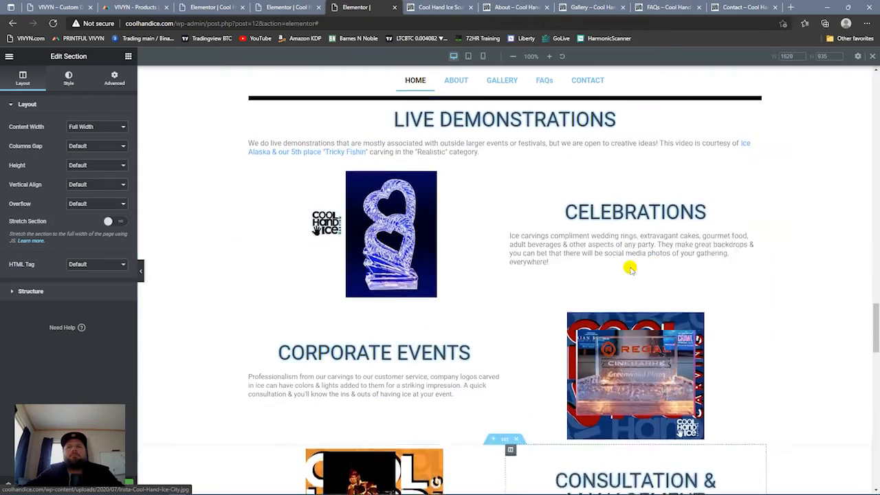
pyautogui.moveTo(876, 309); pyautogui.dragTo(864, 196)
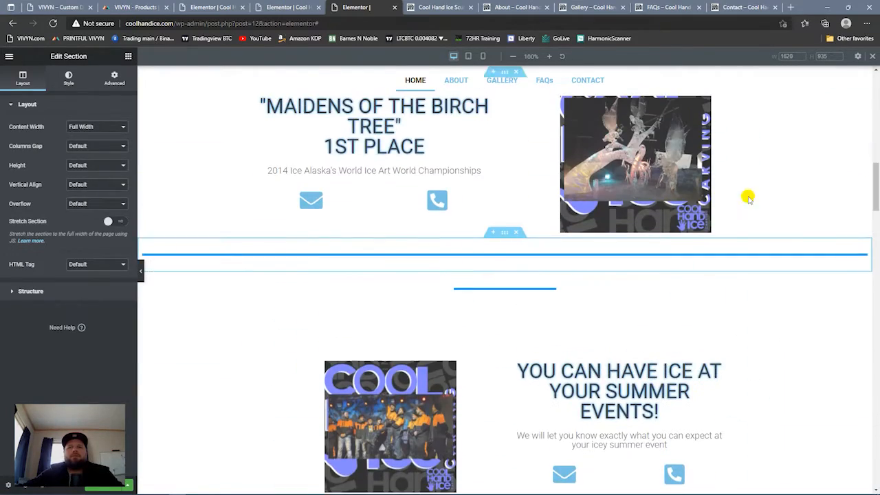
pyautogui.click(517, 234)
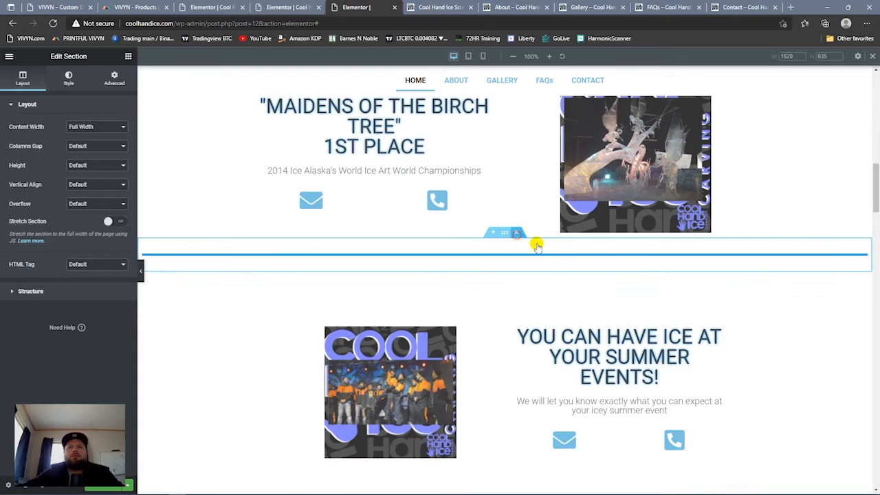
pyautogui.click(516, 232)
pyautogui.scroll(4, 870, 167)
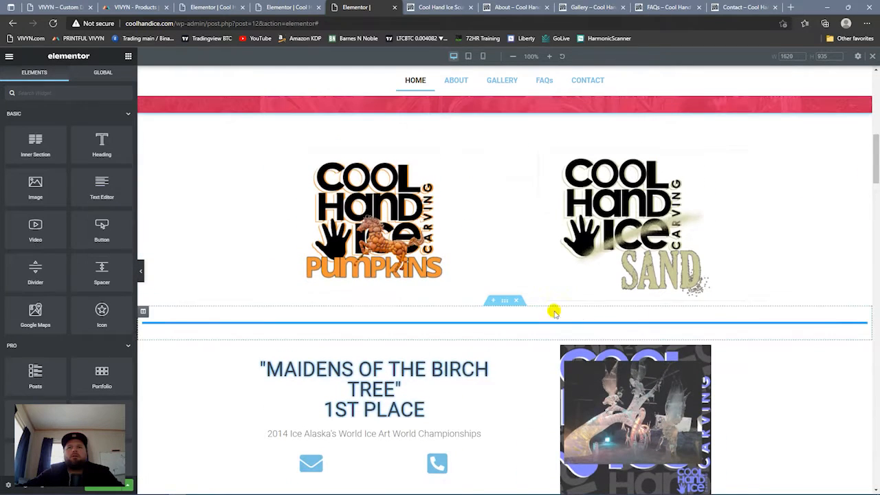
pyautogui.click(516, 302)
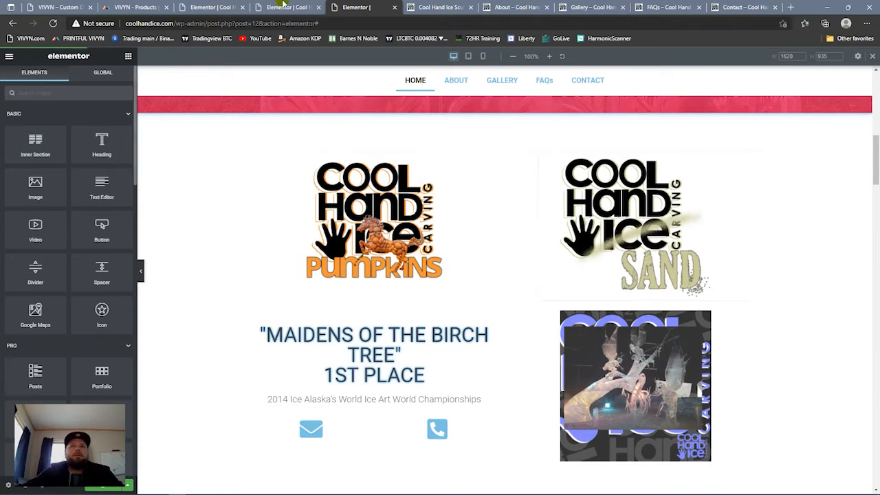
# - Reload the live home page and review the section layout and spacing without the dividers
pyautogui.hotkey('ctrl', 'Tab')
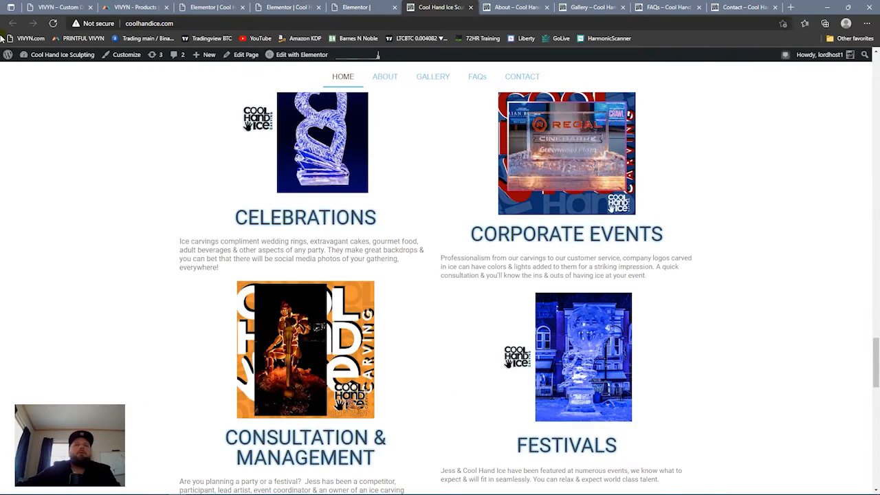
pyautogui.click(54, 24)
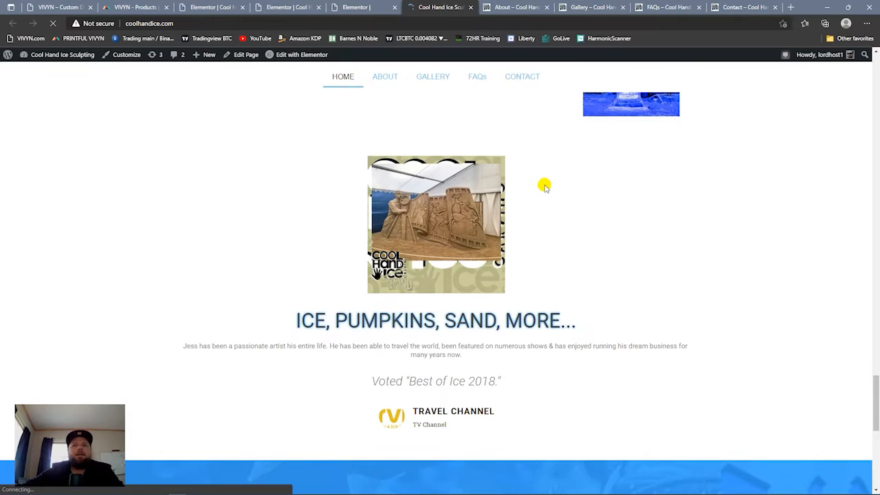
pyautogui.moveTo(876, 389)
pyautogui.mouseDown()
pyautogui.moveTo(876, 300)
pyautogui.moveTo(833, 210)
pyautogui.mouseUp()
pyautogui.scroll(5, 813, 184)
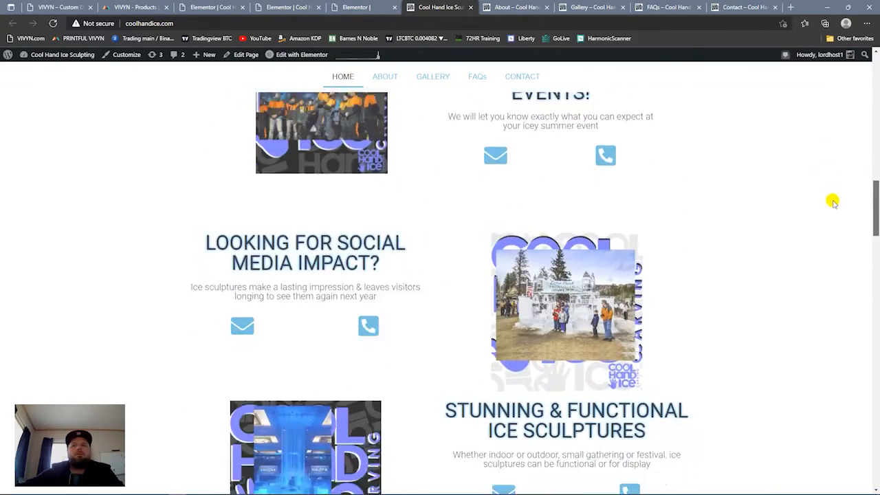
pyautogui.scroll(-1, 832, 201)
pyautogui.scroll(-3, 833, 208)
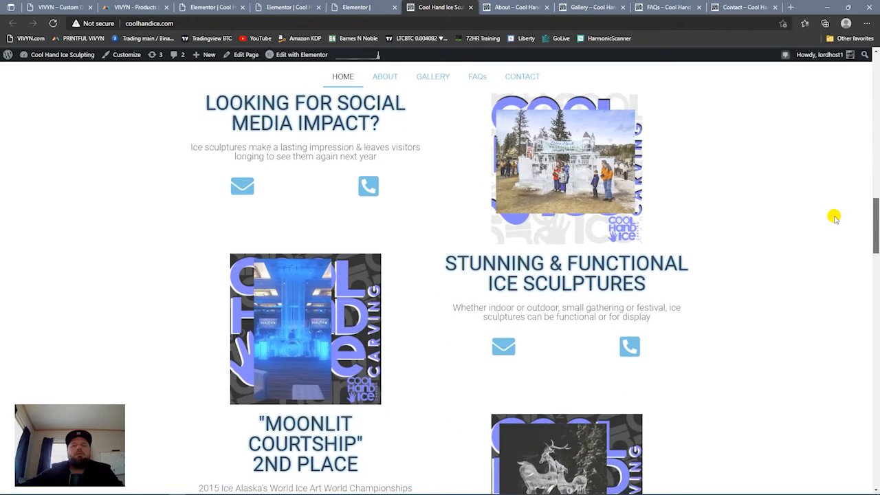
pyautogui.scroll(10, 834, 206)
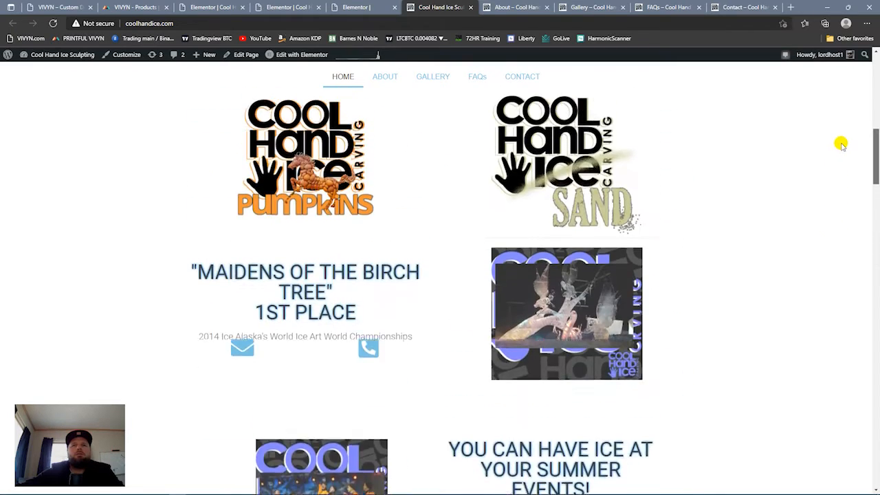
pyautogui.scroll(-3, 839, 166)
pyautogui.scroll(-8, 837, 192)
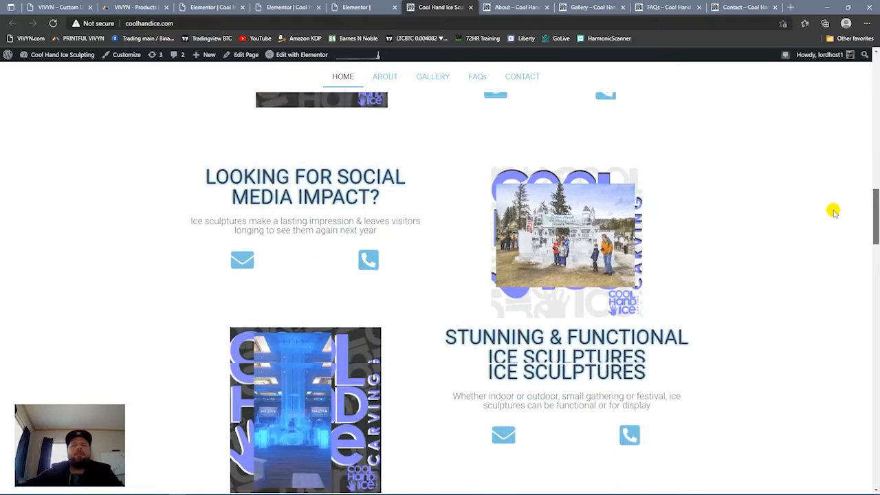
pyautogui.scroll(-3, 834, 247)
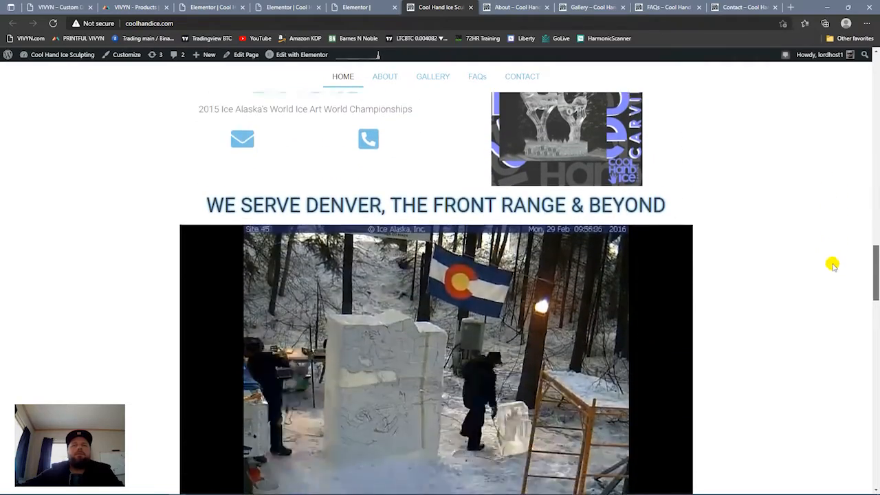
pyautogui.scroll(8, 833, 263)
pyautogui.scroll(5, 834, 148)
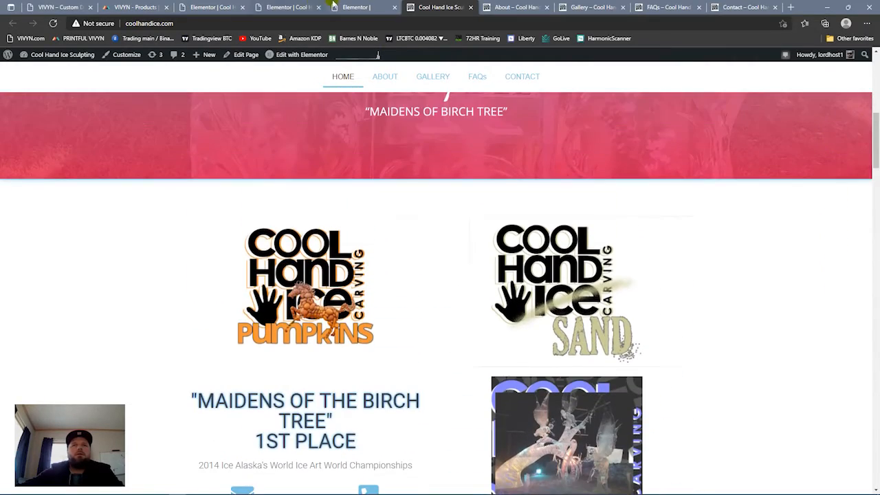
# - Back in the page editor, delete the contact icon rows under the "Summer Events", "Looking for Social Media Impact?" and "Stunning & Functional Ice Sculptures" texts
pyautogui.click(364, 7)
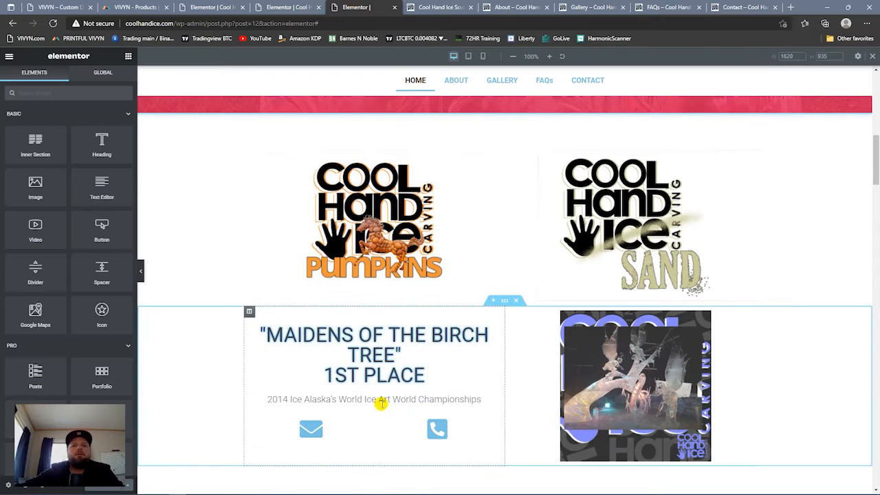
pyautogui.scroll(-5, 572, 411)
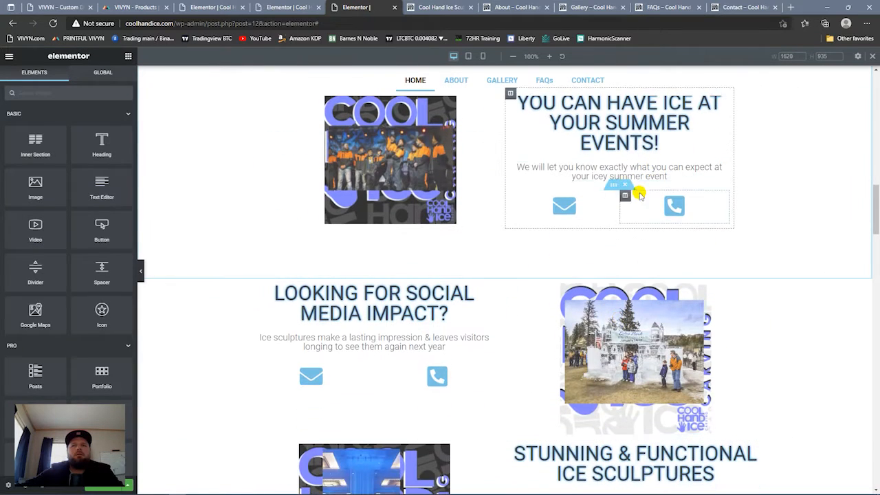
pyautogui.moveTo(625, 187); pyautogui.dragTo(380, 359)
pyautogui.moveTo(874, 206); pyautogui.dragTo(874, 244)
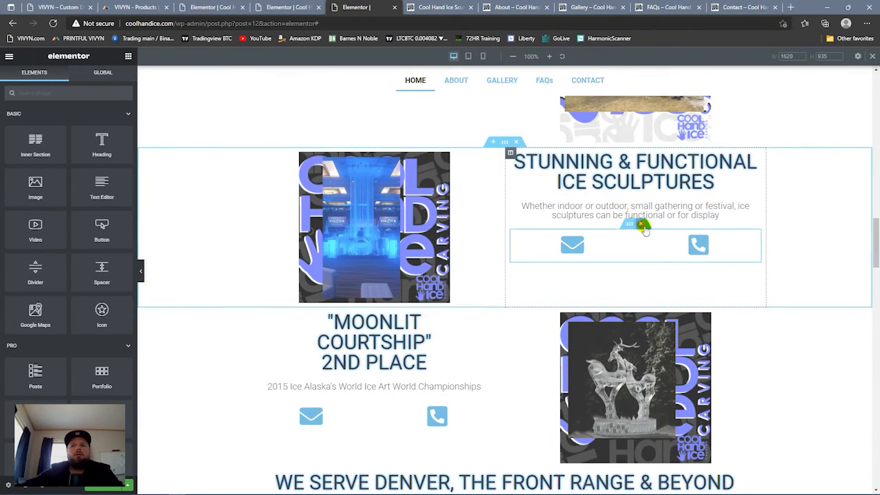
pyautogui.moveTo(644, 231); pyautogui.dragTo(873, 281)
pyautogui.scroll(-2, 875, 279)
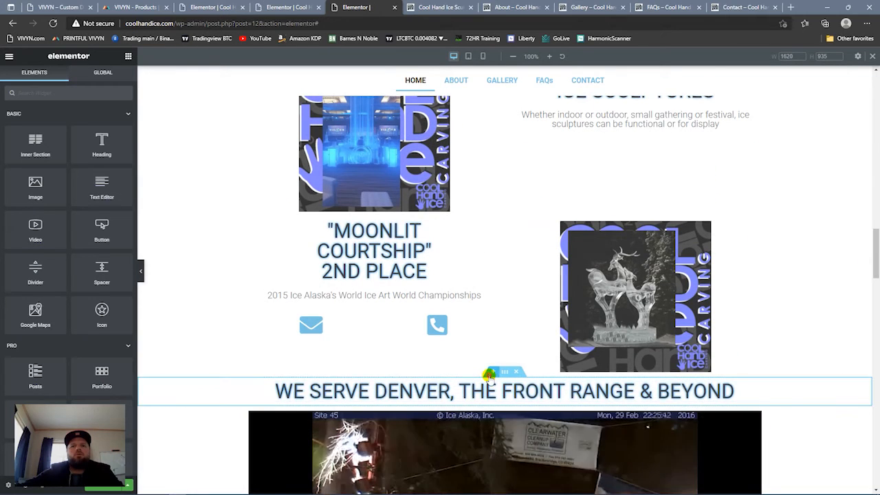
# - Add a single-column section above "We Serve Denver, the Front Range & Beyond" and move the "Moonlit Courtship" contact icons into it
pyautogui.click(489, 373)
pyautogui.click(489, 418)
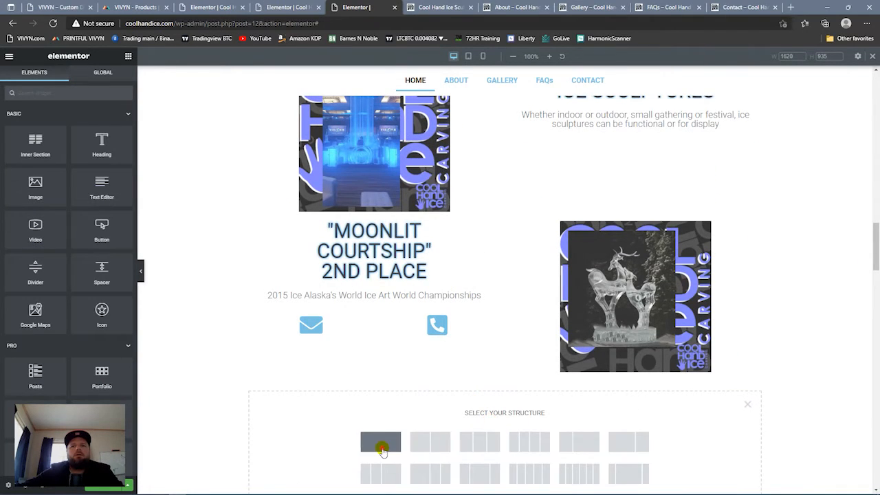
pyautogui.click(372, 313)
pyautogui.moveTo(371, 309); pyautogui.dragTo(734, 400)
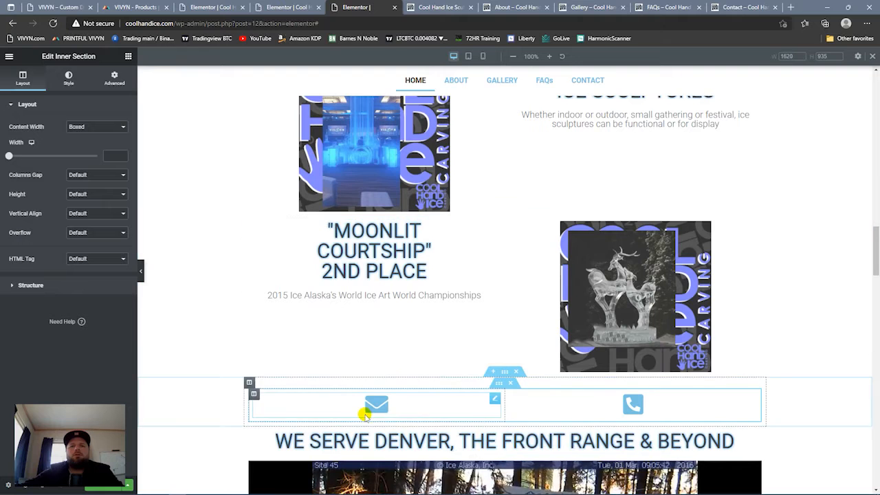
# - Set the size of both the envelope icon and the phone icon in the new section to 100
pyautogui.click(494, 400)
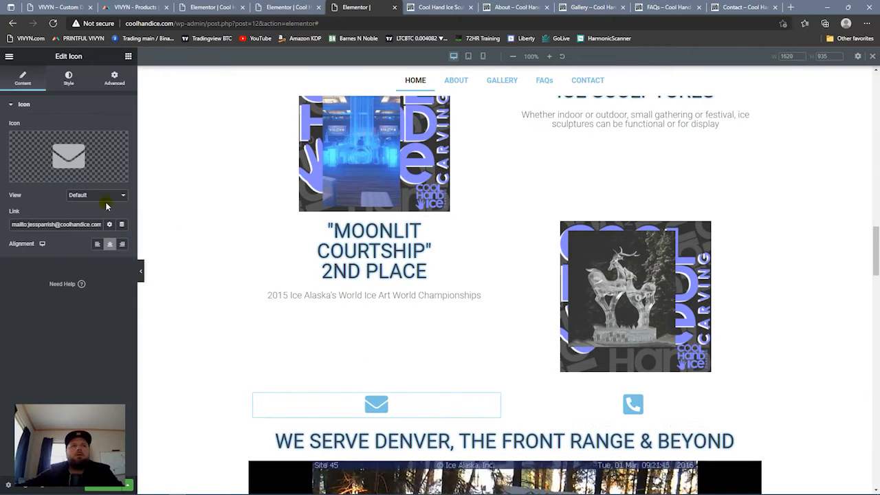
pyautogui.click(70, 76)
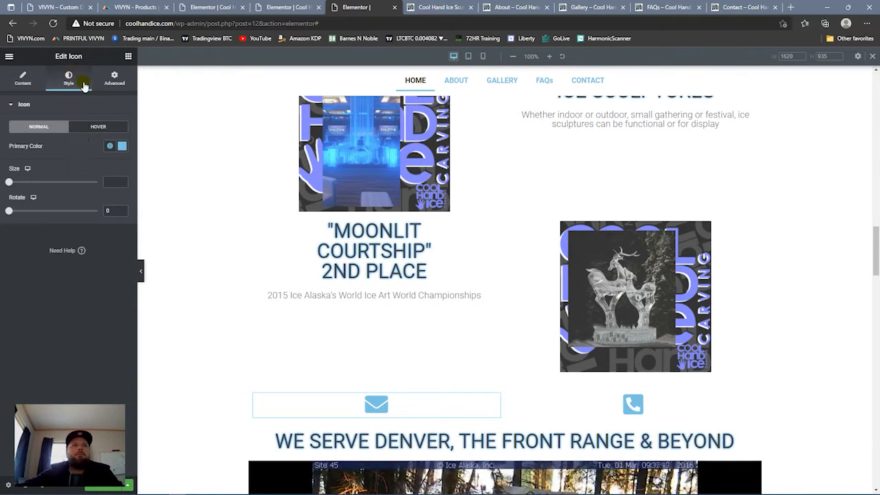
pyautogui.moveTo(15, 185); pyautogui.dragTo(38, 188)
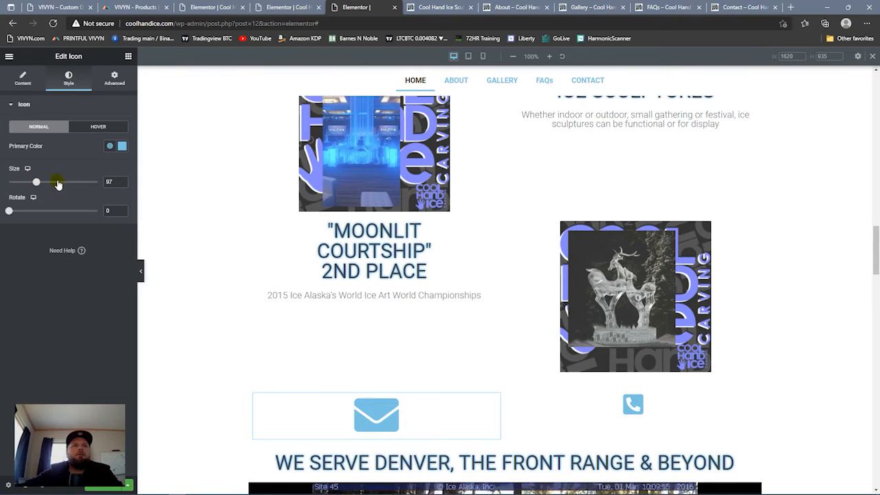
pyautogui.click(121, 179)
pyautogui.click(122, 180)
pyautogui.click(122, 179)
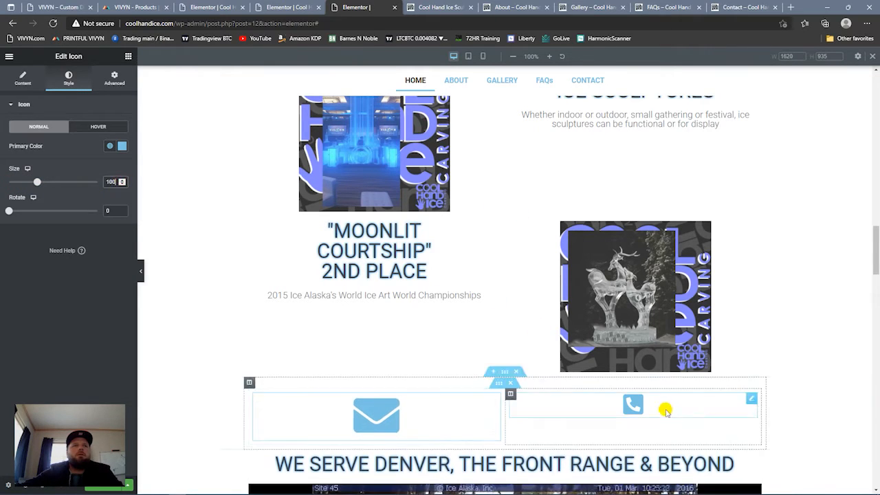
pyautogui.click(751, 398)
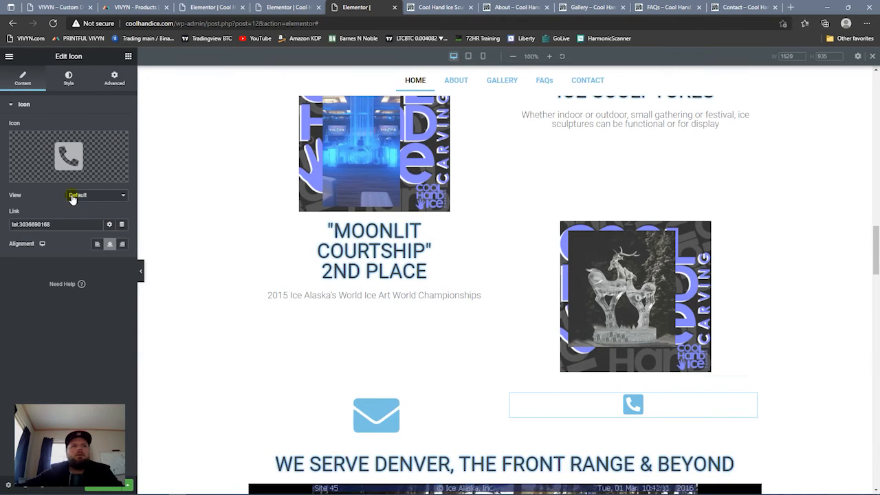
pyautogui.click(67, 77)
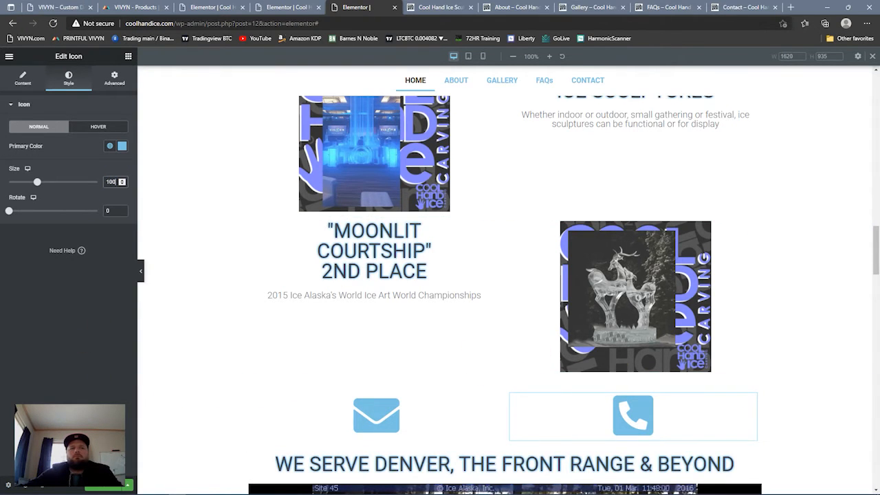
# - Reload the live home page and check the enlarged contact icons above "We Serve Denver, the Front Range & Beyond"
pyautogui.click(10, 57)
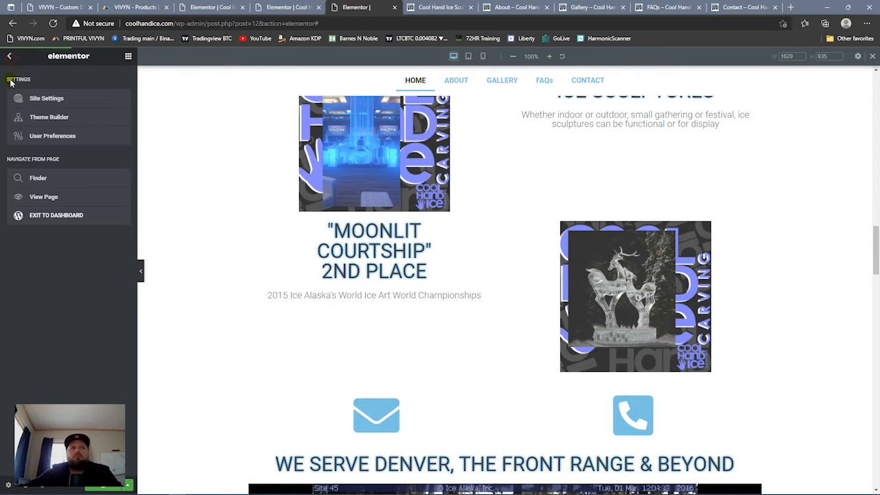
pyautogui.click(44, 196)
pyautogui.click(517, 74)
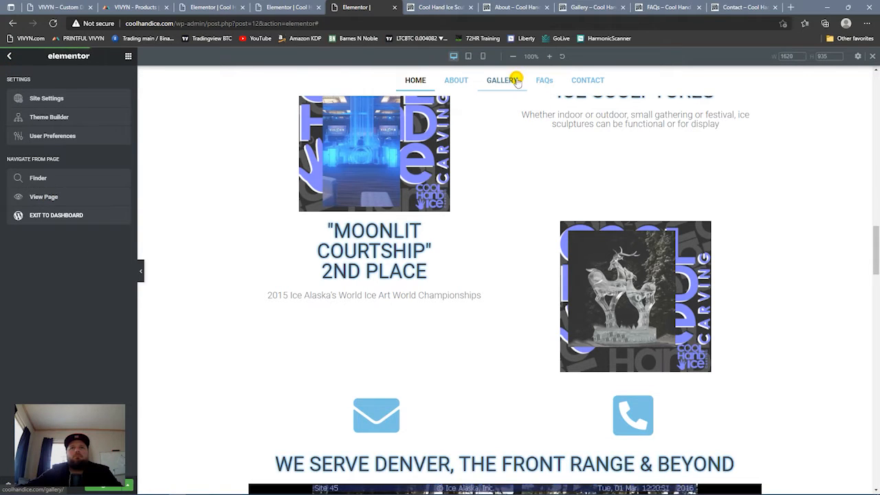
pyautogui.click(426, 4)
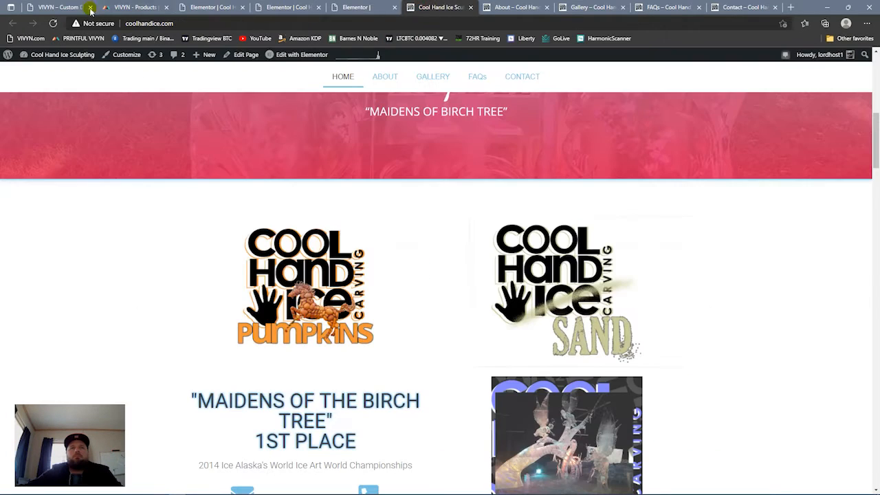
pyautogui.click(52, 23)
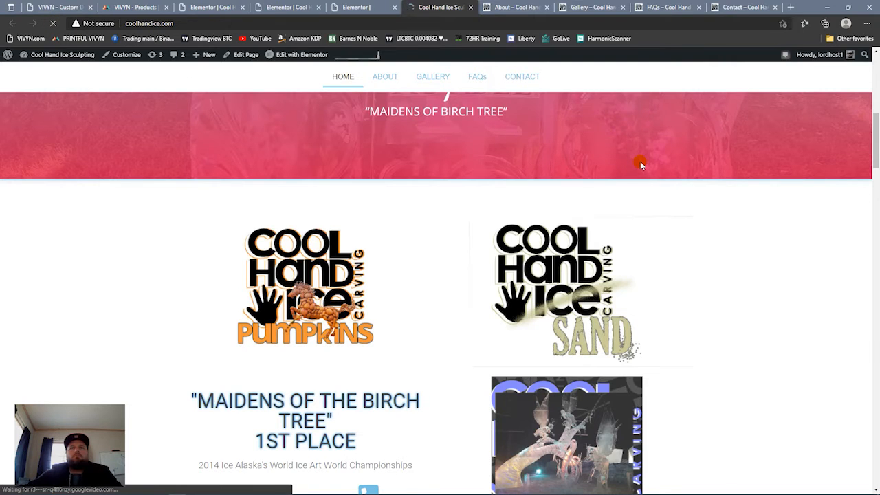
pyautogui.scroll(-7, 639, 162)
pyautogui.scroll(-5, 640, 162)
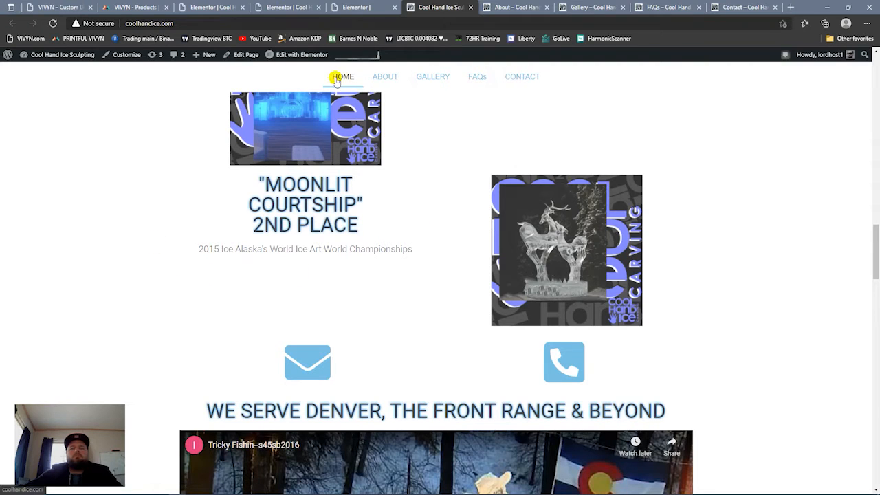
# - Back in the page editor, give the contact icon section a classic background, trying the Text and Accent global colors before choosing Saved Color #5
pyautogui.click(368, 8)
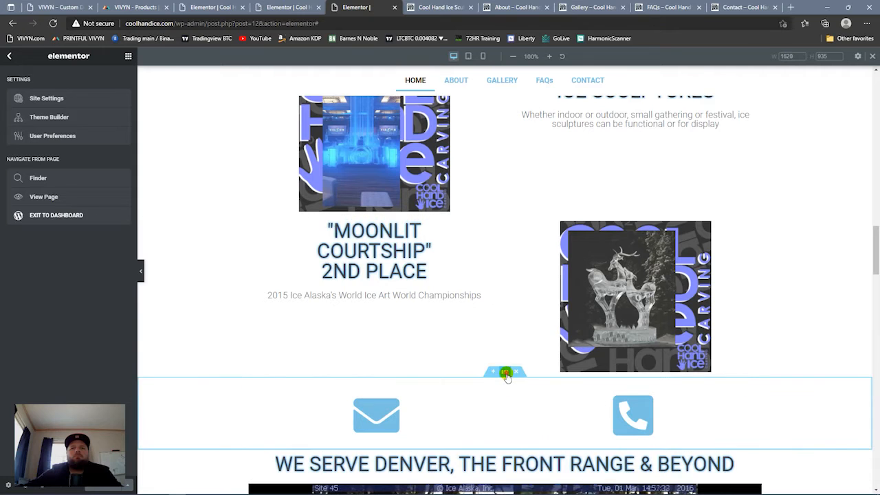
pyautogui.click(506, 372)
pyautogui.click(92, 129)
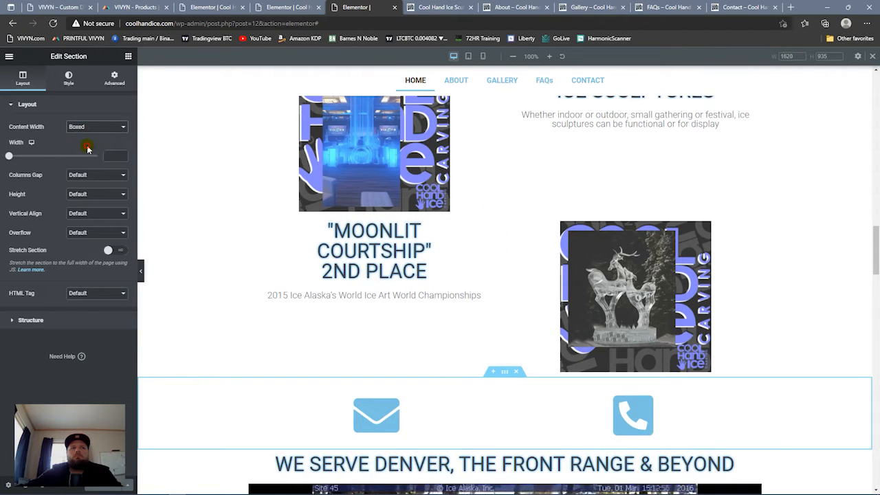
pyautogui.click(88, 149)
pyautogui.click(116, 81)
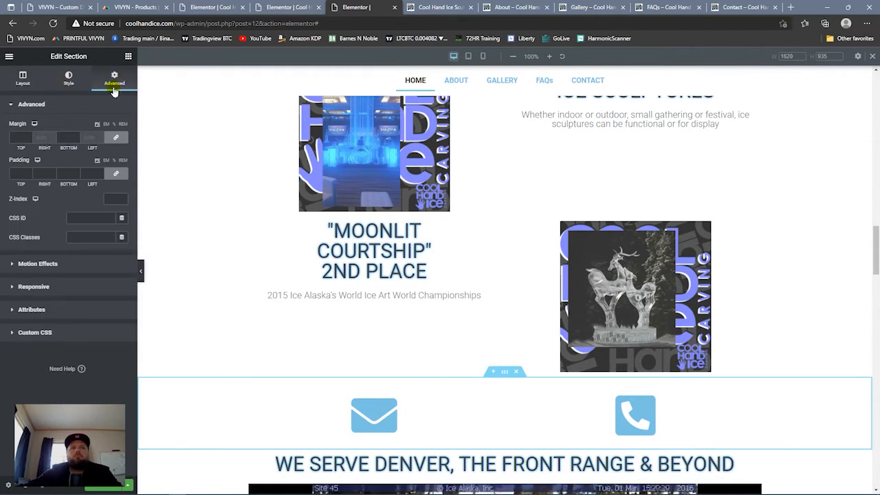
pyautogui.click(68, 81)
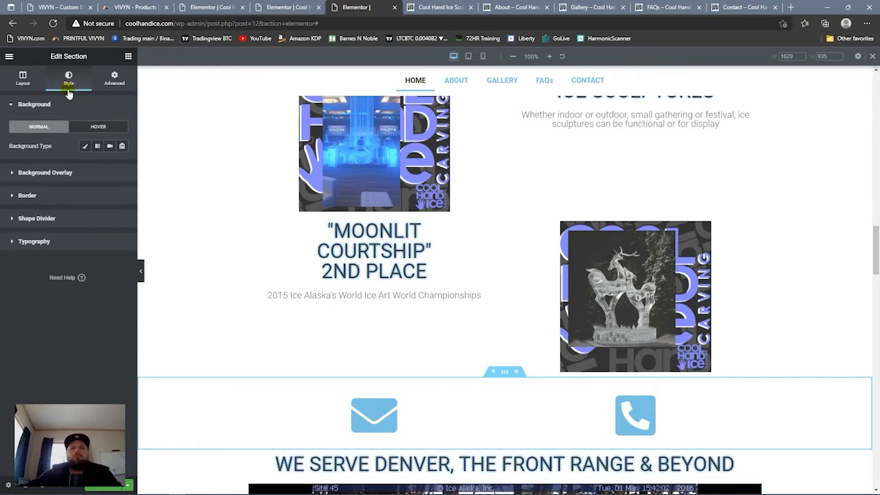
pyautogui.click(85, 147)
pyautogui.click(109, 168)
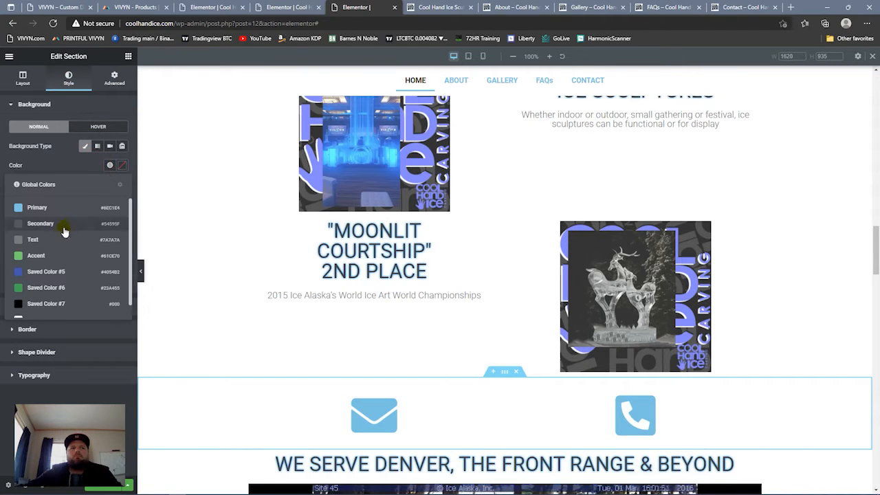
pyautogui.click(56, 241)
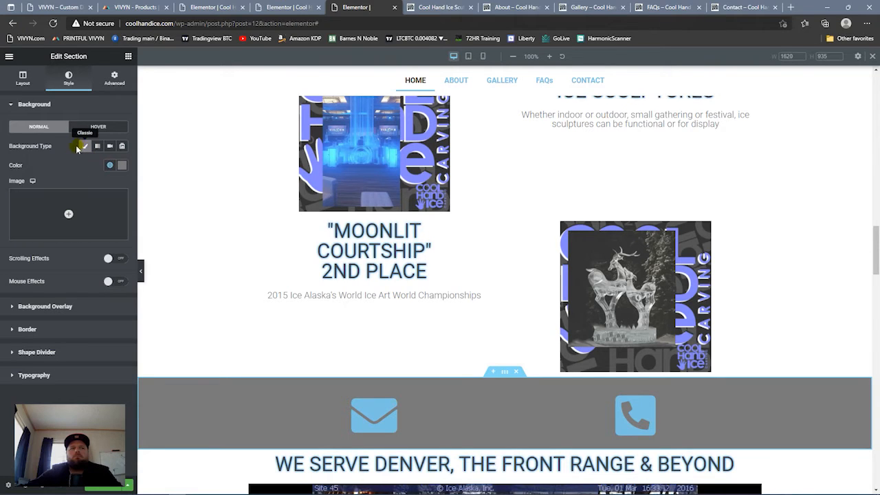
pyautogui.click(110, 167)
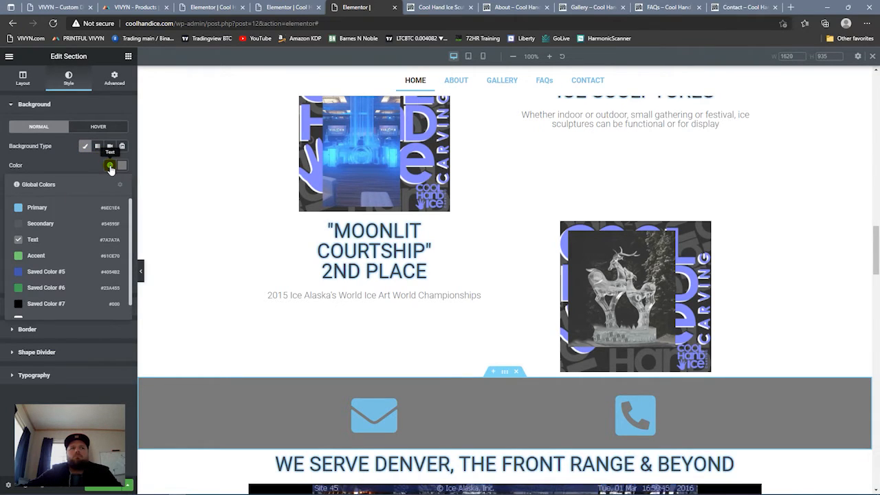
pyautogui.click(63, 254)
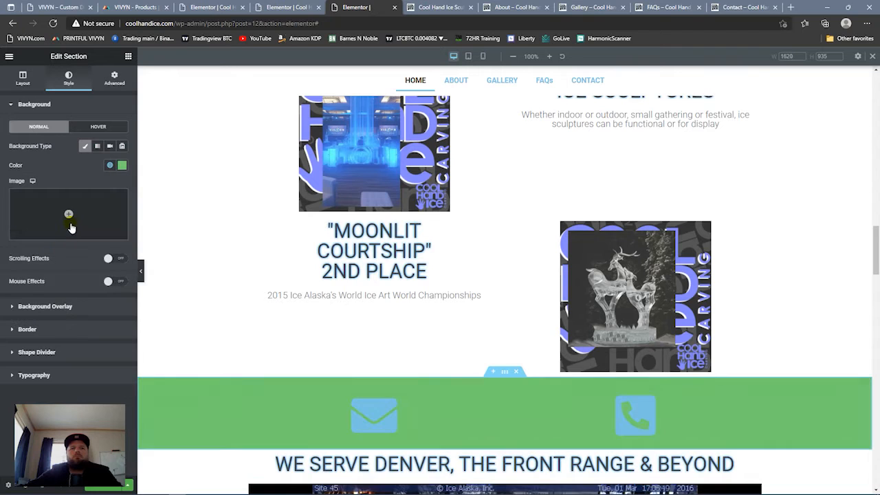
pyautogui.click(110, 165)
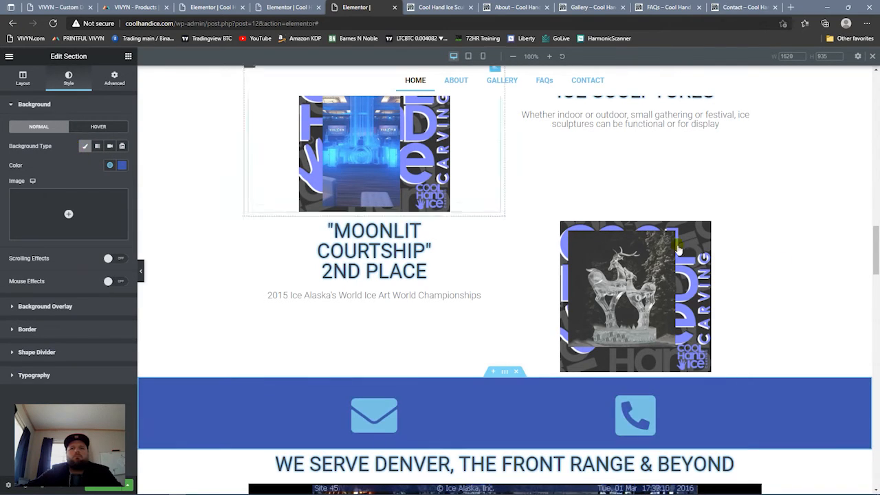
# - Insert the black and blue Cool Hand Ice logo from the media library as the contact icon section's background image
pyautogui.moveTo(873, 267)
pyautogui.mouseDown()
pyautogui.moveTo(849, 477)
pyautogui.moveTo(875, 337)
pyautogui.moveTo(874, 243)
pyautogui.moveTo(851, 378)
pyautogui.moveTo(870, 459)
pyautogui.moveTo(868, 400)
pyautogui.moveTo(855, 442)
pyautogui.moveTo(860, 316)
pyautogui.moveTo(850, 287)
pyautogui.moveTo(872, 275)
pyautogui.moveTo(872, 265)
pyautogui.mouseUp()
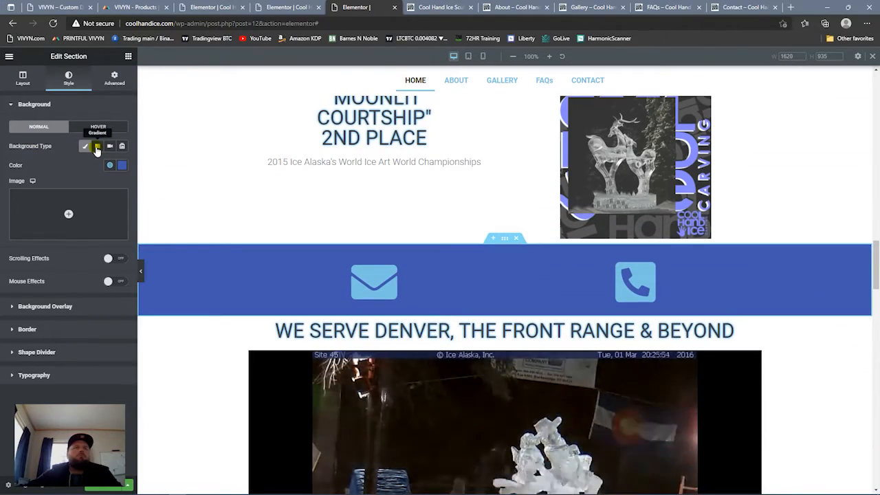
pyautogui.click(97, 146)
pyautogui.click(86, 146)
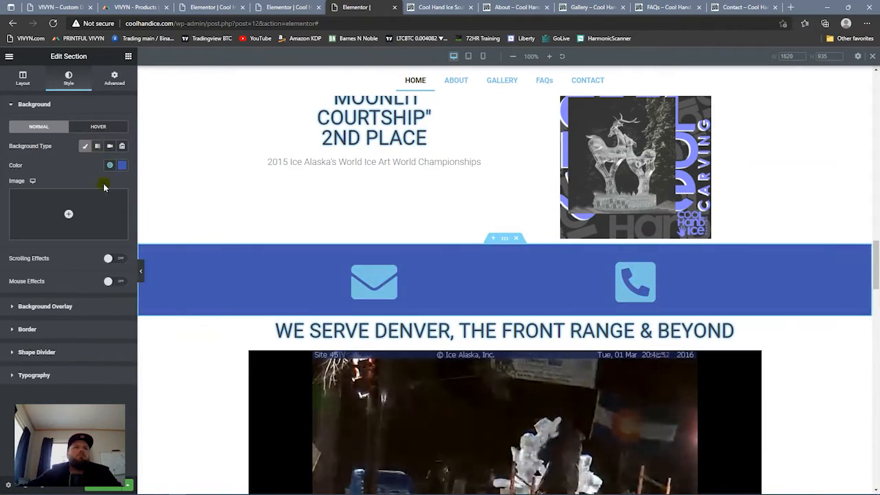
pyautogui.click(69, 217)
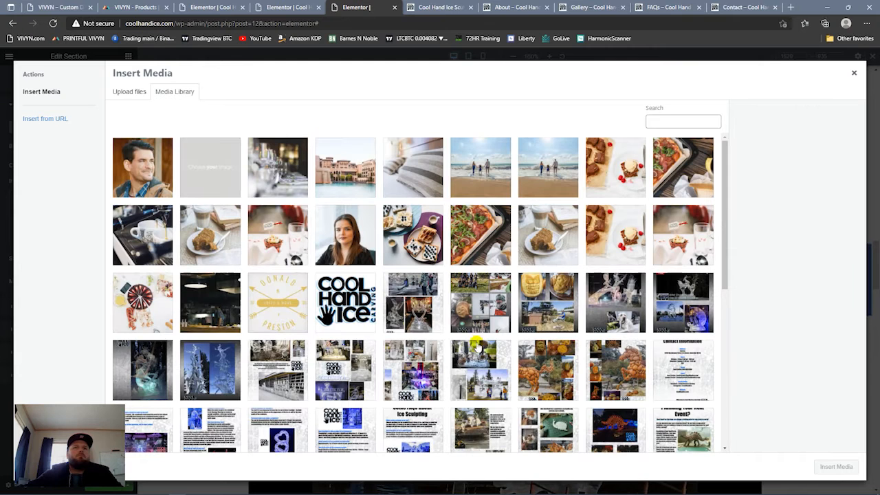
pyautogui.click(354, 306)
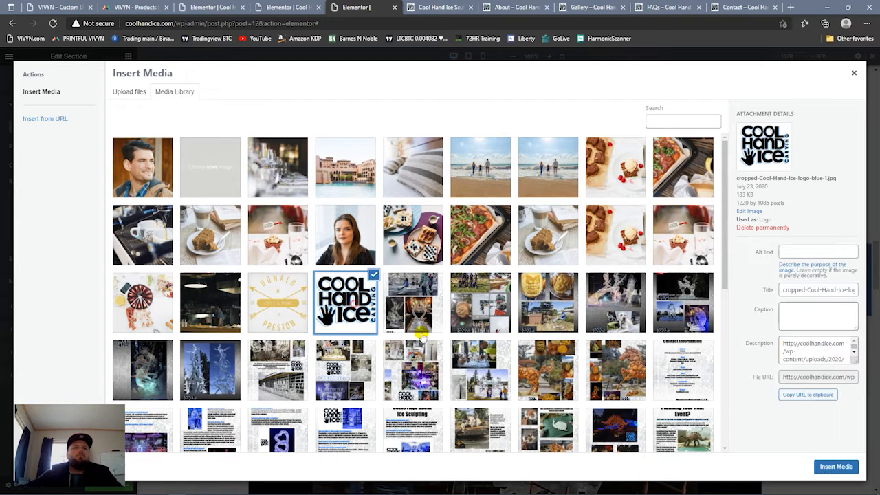
pyautogui.click(835, 467)
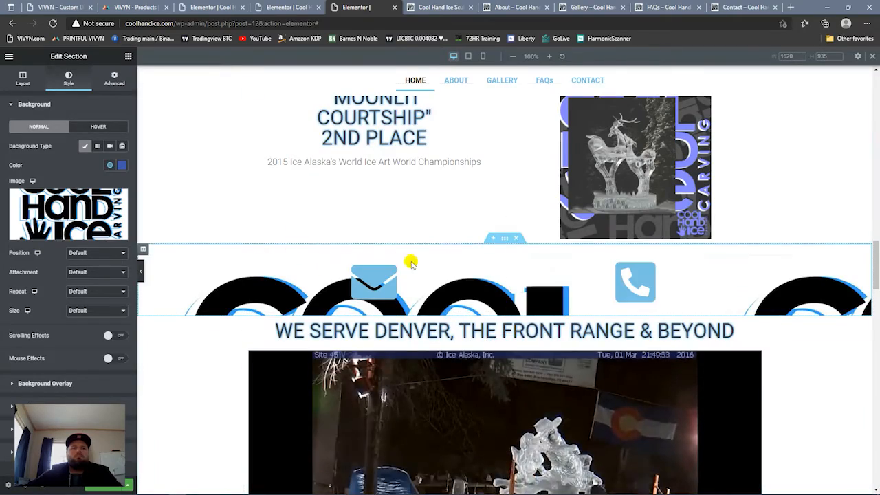
# - Set the background image's attachment to Fixed and check how the logo moves behind the contact icons
pyautogui.scroll(5, 410, 262)
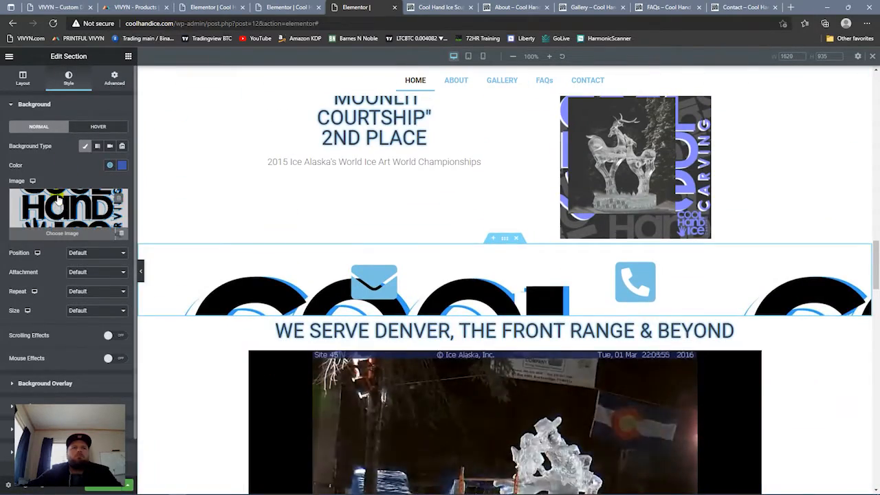
pyautogui.click(97, 252)
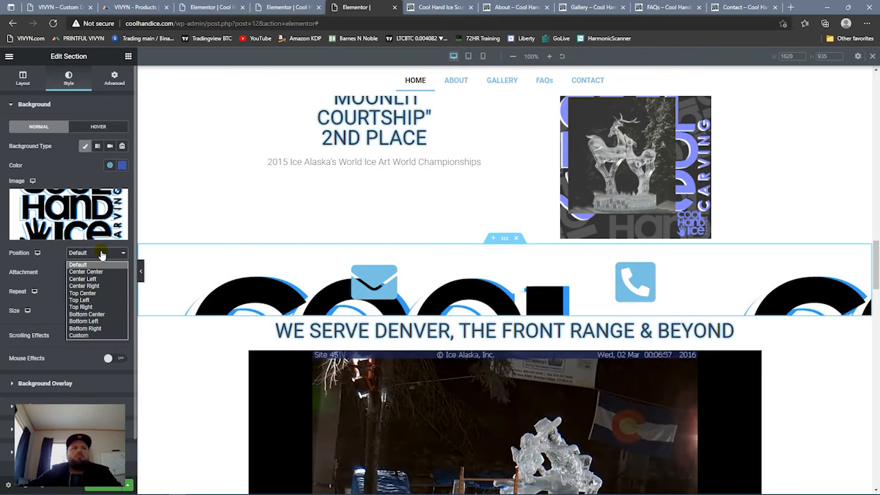
pyautogui.click(102, 253)
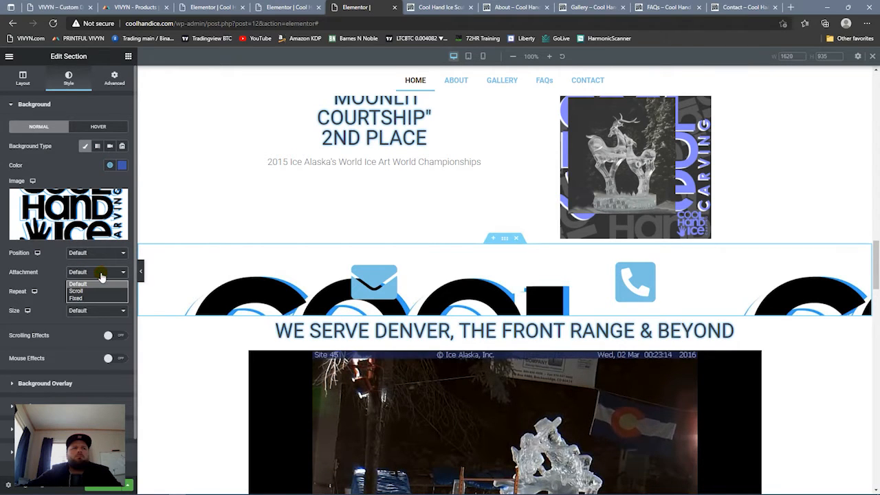
pyautogui.click(96, 297)
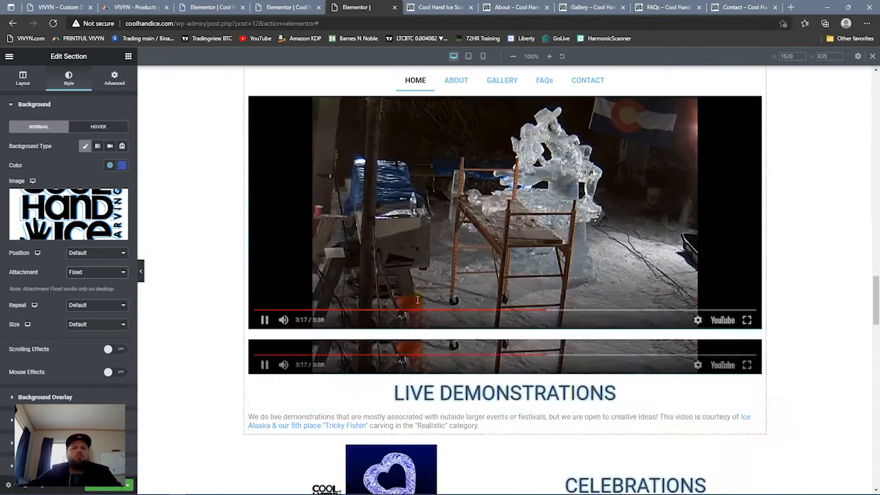
pyautogui.scroll(-5, 407, 303)
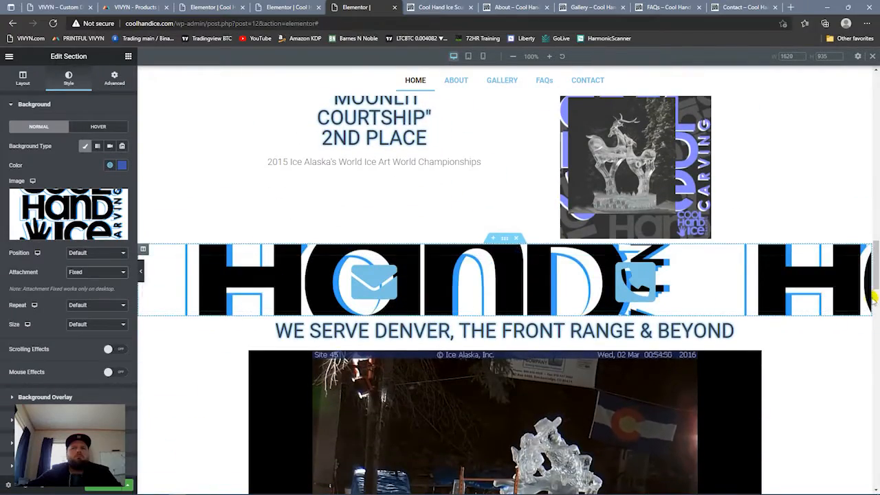
pyautogui.moveTo(876, 283)
pyautogui.mouseDown()
pyautogui.moveTo(875, 316)
pyautogui.moveTo(875, 226)
pyautogui.moveTo(874, 301)
pyautogui.moveTo(875, 271)
pyautogui.moveTo(876, 285)
pyautogui.mouseUp()
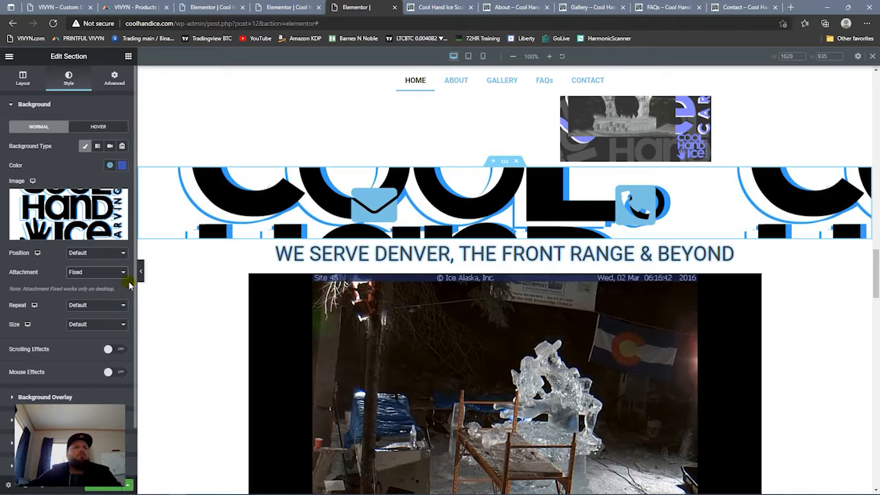
# - Add a classic background overlay to the contact icon section, trying the Primary color before choosing Saved Color #5
pyautogui.scroll(-2, 124, 289)
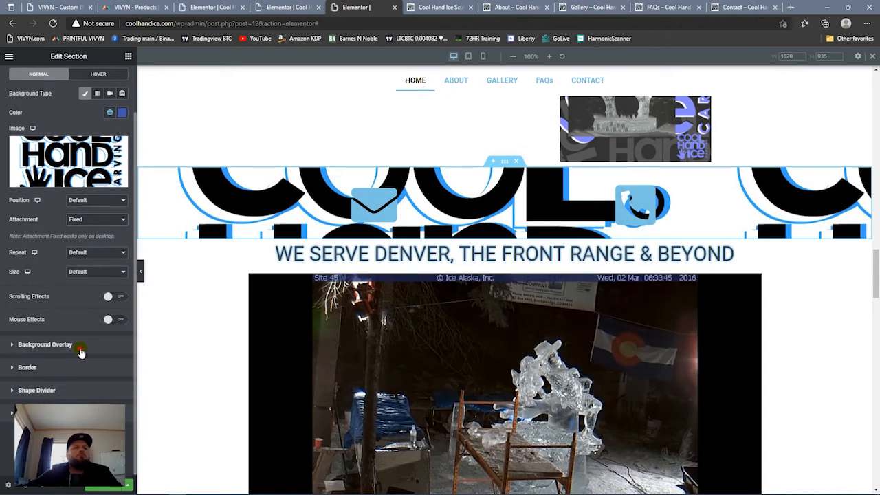
pyautogui.click(45, 344)
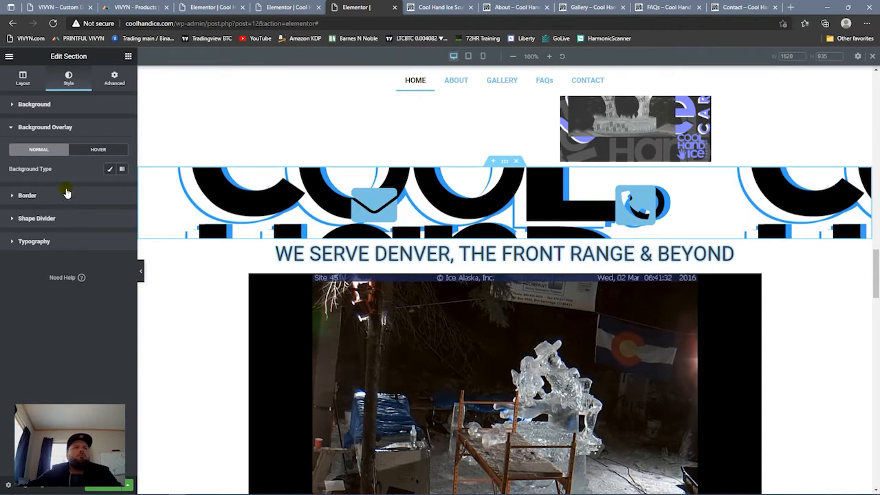
pyautogui.click(109, 169)
pyautogui.click(109, 187)
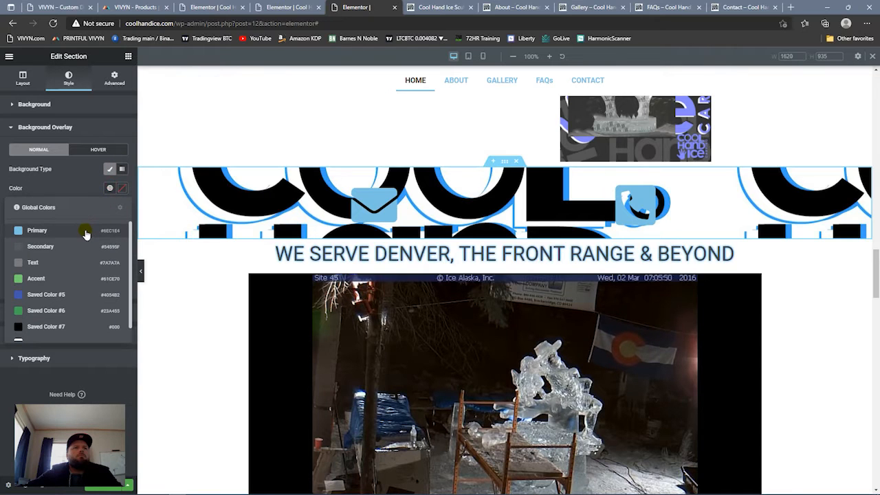
pyautogui.click(87, 233)
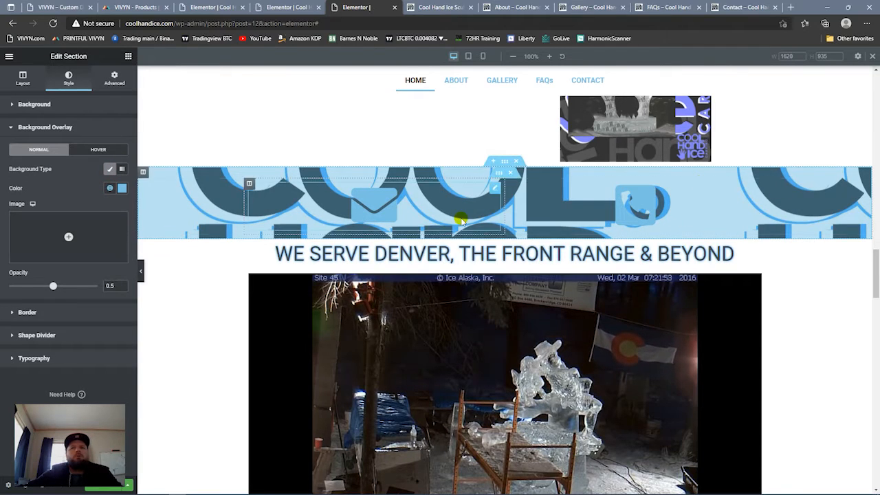
pyautogui.click(110, 187)
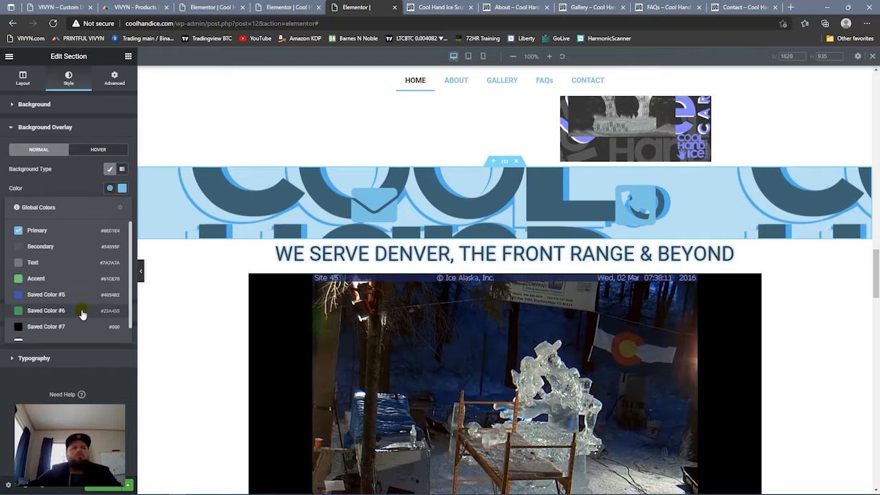
pyautogui.click(95, 290)
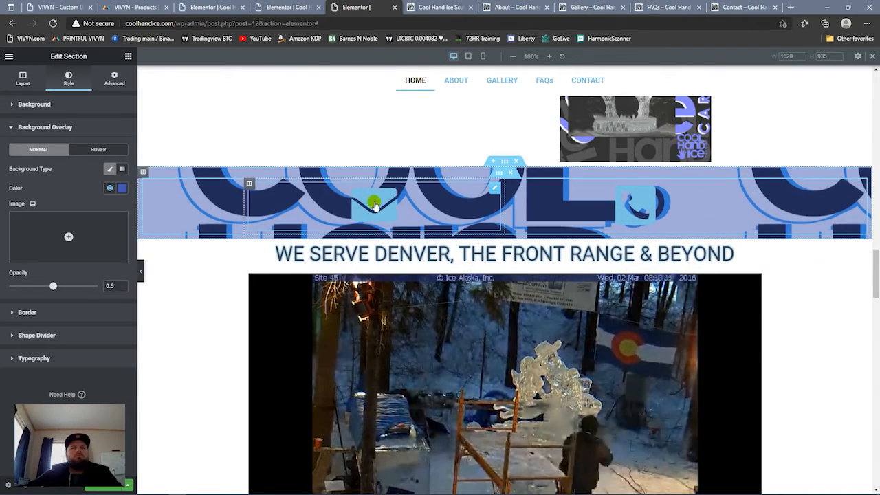
# - Set the envelope icon's normal primary color to the saved white global color
pyautogui.click(489, 190)
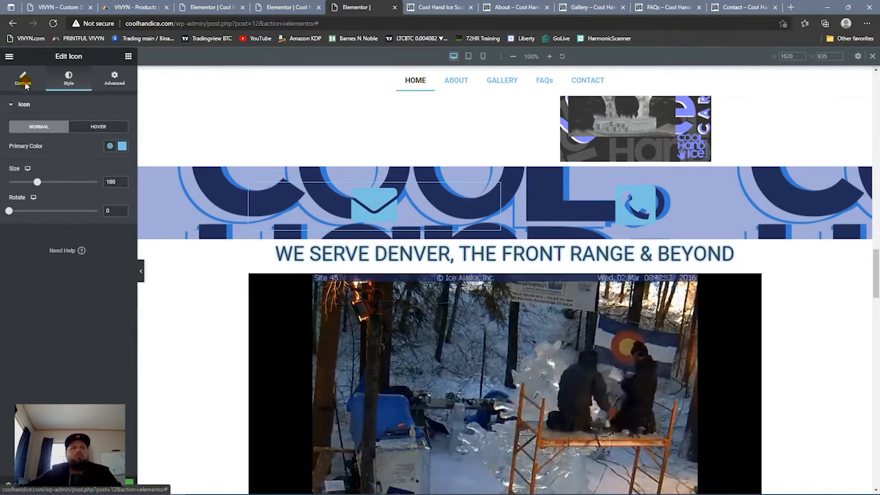
pyautogui.click(24, 81)
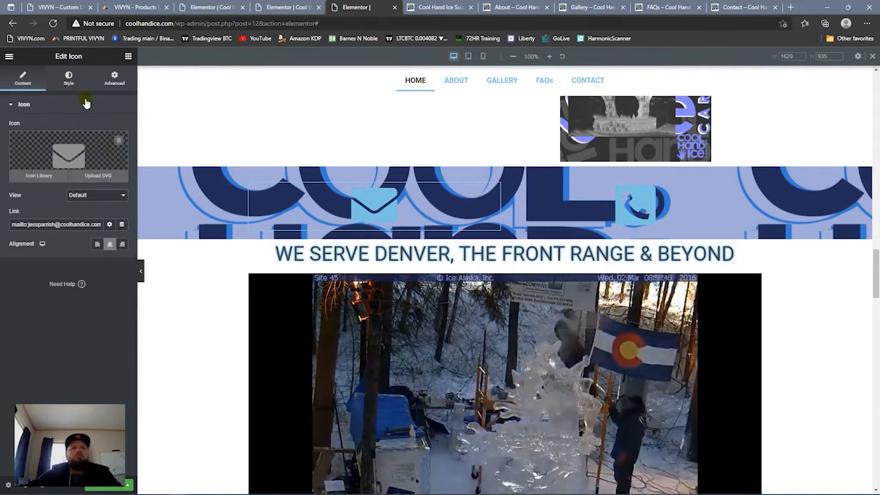
pyautogui.click(66, 79)
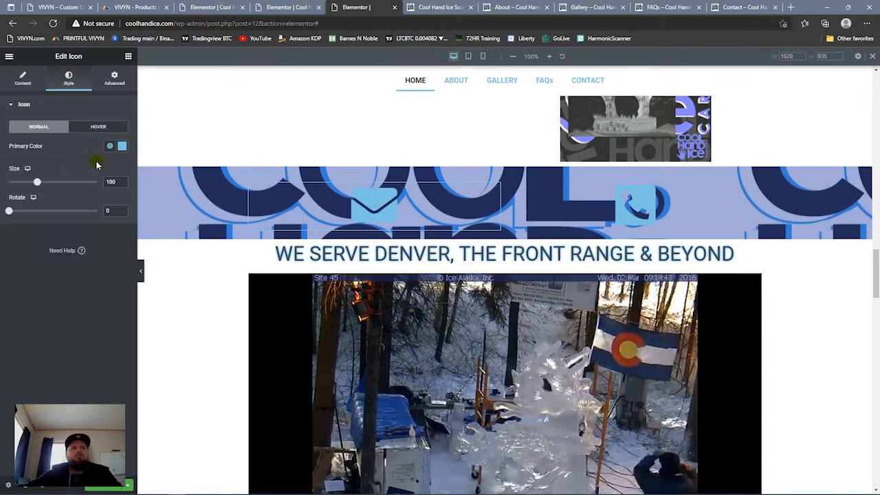
pyautogui.click(108, 147)
pyautogui.click(45, 283)
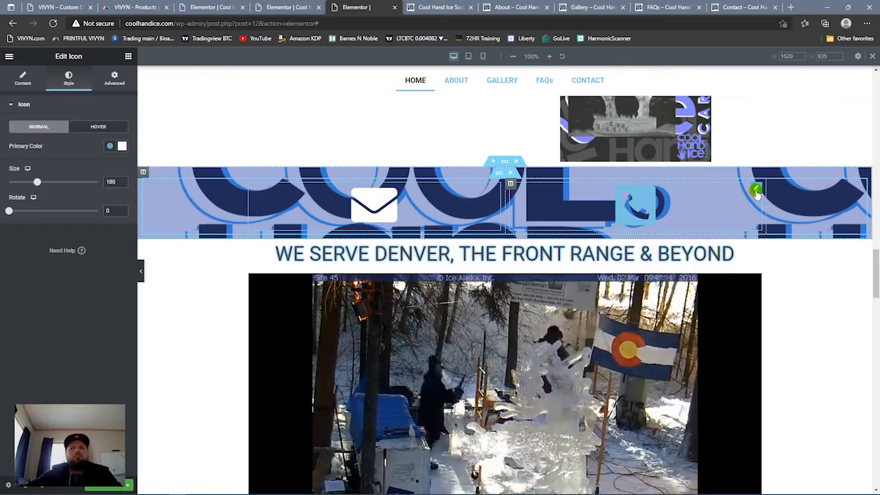
# - Set the phone icon's primary color to the saved white global color for both its normal and hover states
pyautogui.click(756, 191)
pyautogui.click(110, 146)
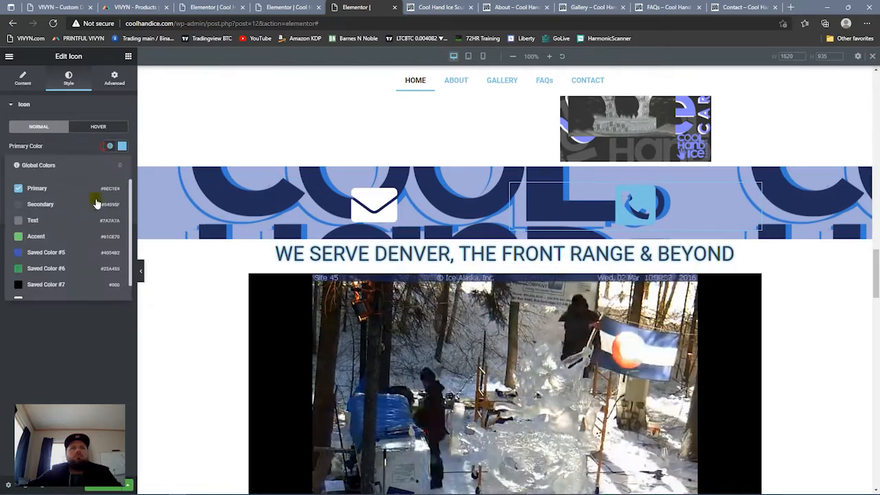
pyautogui.click(58, 300)
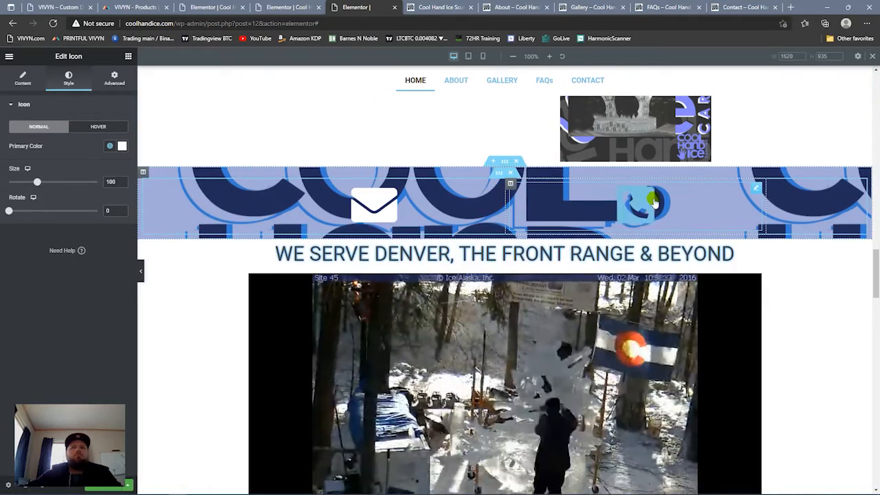
pyautogui.click(98, 126)
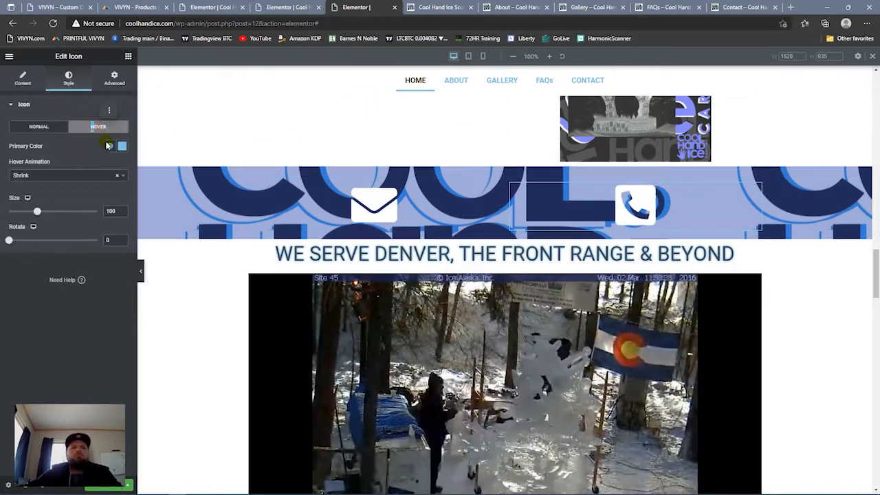
pyautogui.click(110, 147)
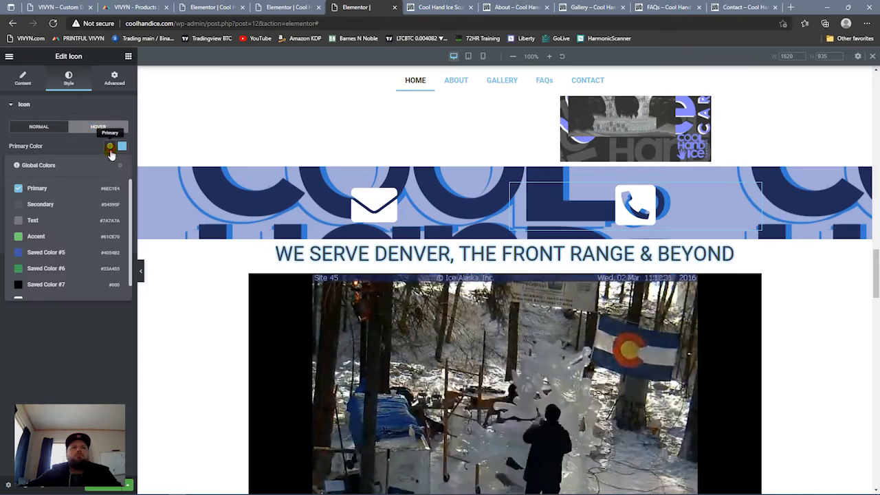
pyautogui.click(49, 300)
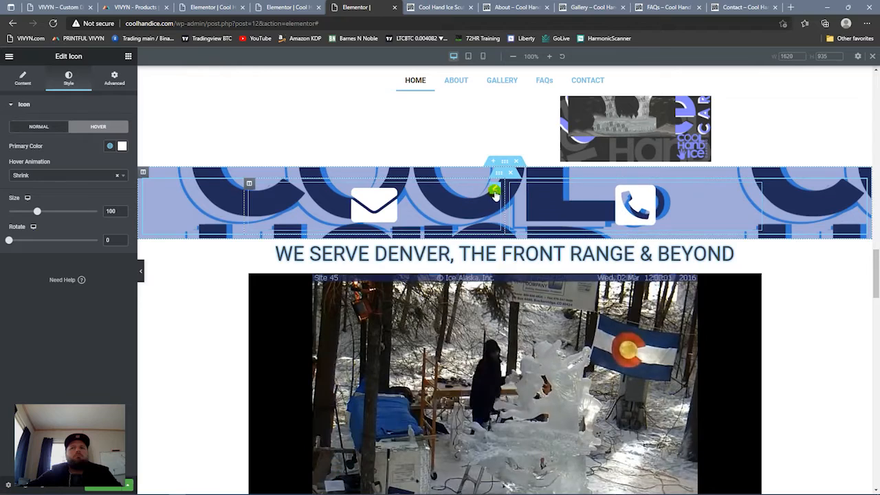
# - Set the envelope icon's hover primary color to the saved white global color
pyautogui.click(39, 126)
pyautogui.click(98, 127)
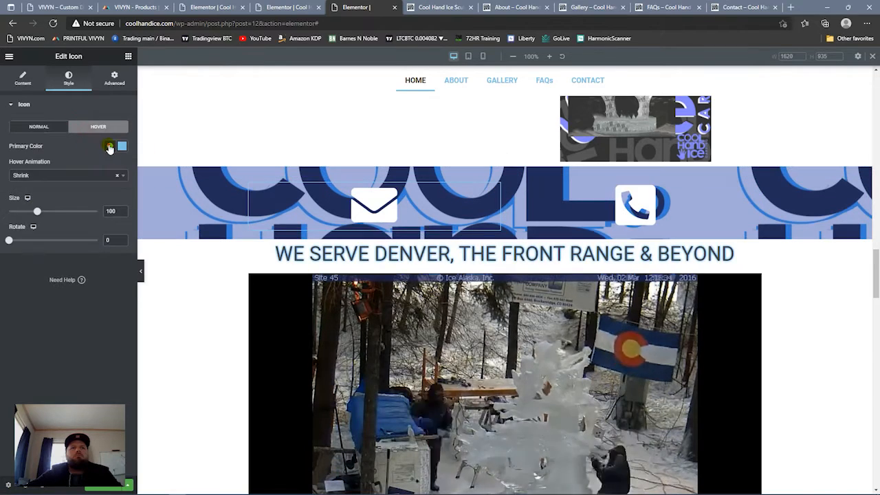
pyautogui.click(110, 145)
pyautogui.click(47, 300)
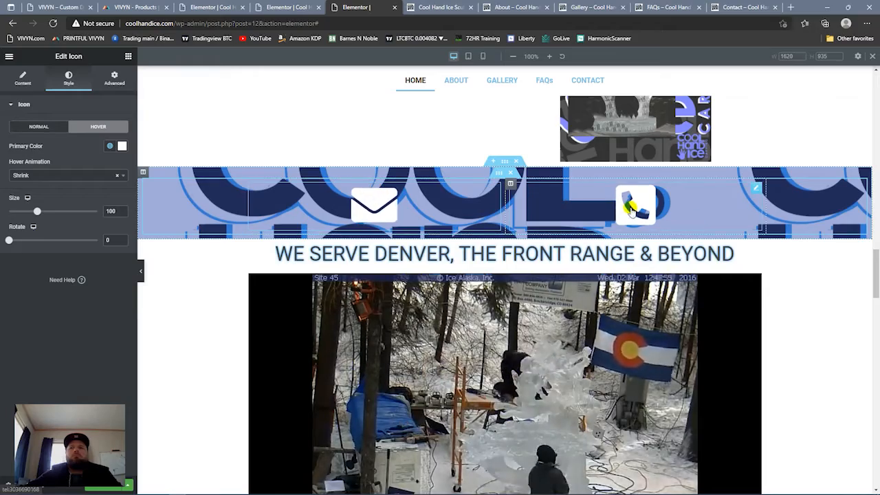
# - Raise the contact icon section's background overlay opacity to 0.85 and check it while scrolling
pyautogui.scroll(-10, 697, 222)
pyautogui.moveTo(877, 303)
pyautogui.mouseDown()
pyautogui.moveTo(875, 235)
pyautogui.moveTo(875, 272)
pyautogui.moveTo(876, 253)
pyautogui.mouseUp()
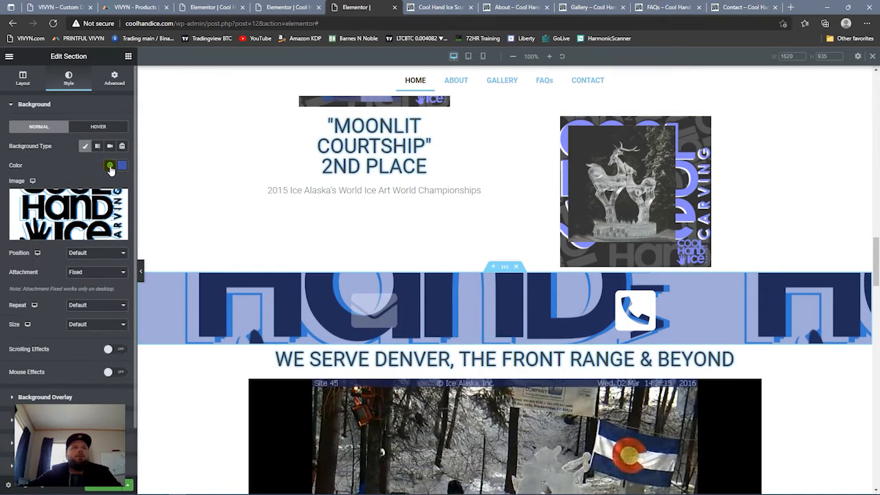
pyautogui.click(110, 166)
pyautogui.click(122, 165)
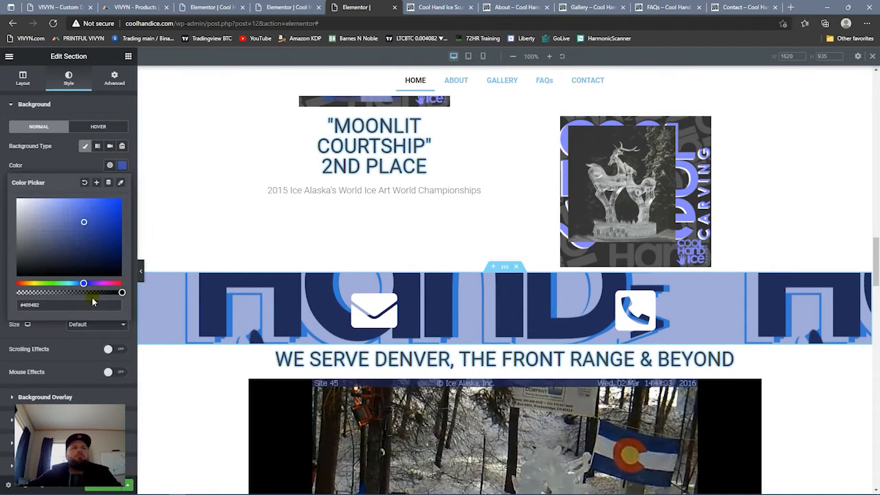
pyautogui.click(79, 170)
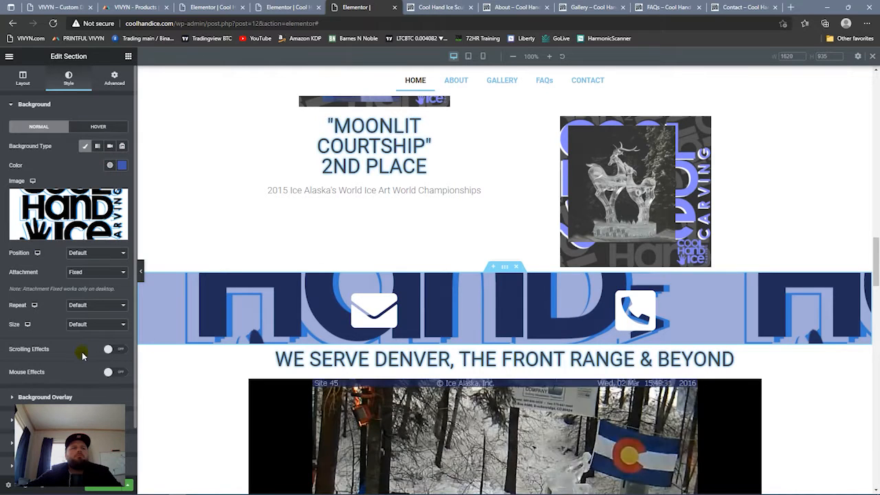
pyautogui.click(60, 397)
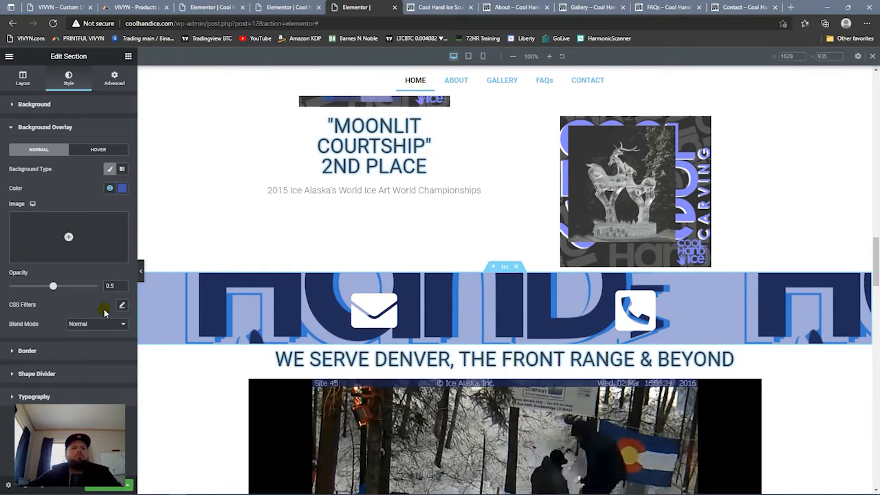
pyautogui.moveTo(55, 293); pyautogui.dragTo(85, 291)
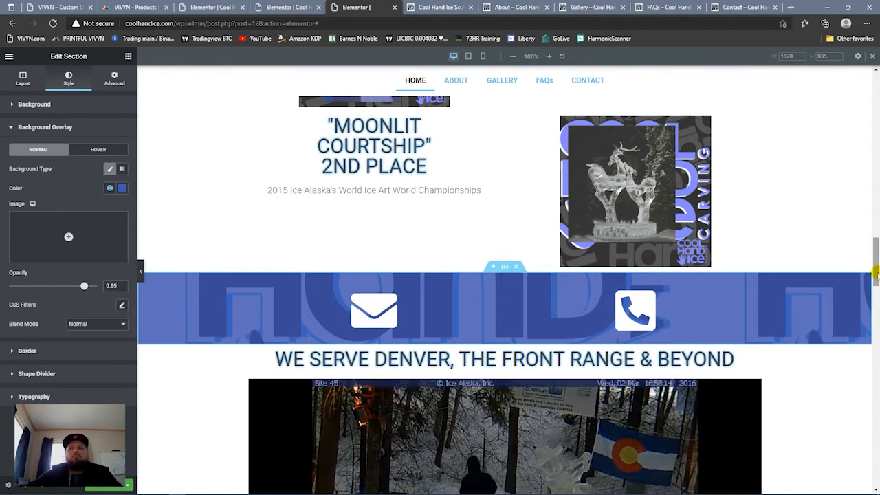
pyautogui.moveTo(875, 273)
pyautogui.mouseDown()
pyautogui.moveTo(875, 285)
pyautogui.moveTo(876, 256)
pyautogui.moveTo(876, 281)
pyautogui.mouseUp()
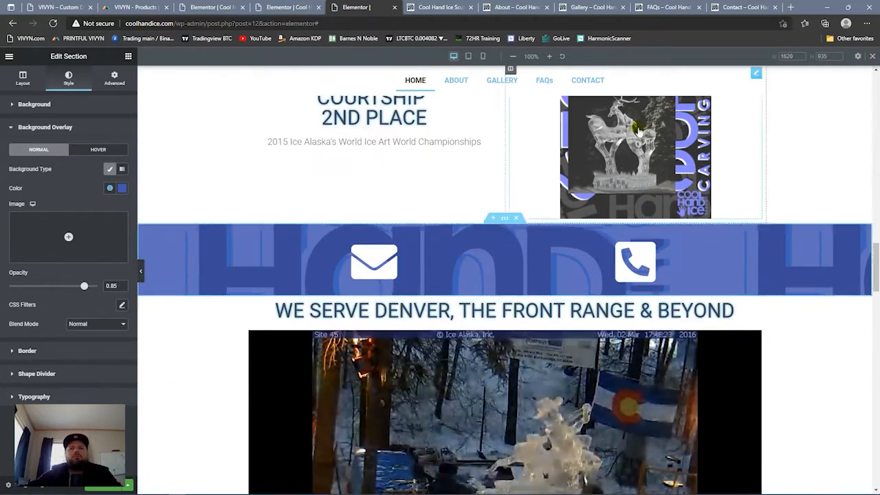
# - Switch to the mobile view and examine the contact icon section and its surroundings
pyautogui.click(483, 55)
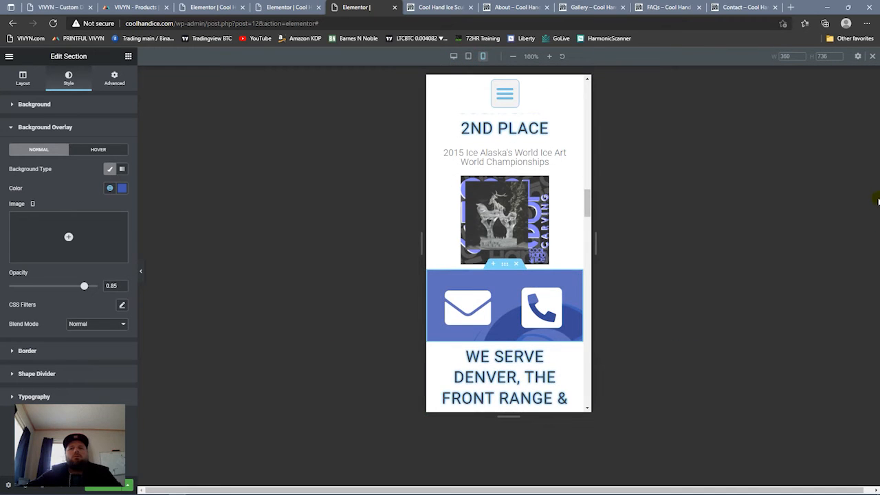
pyautogui.scroll(-5, 485, 220)
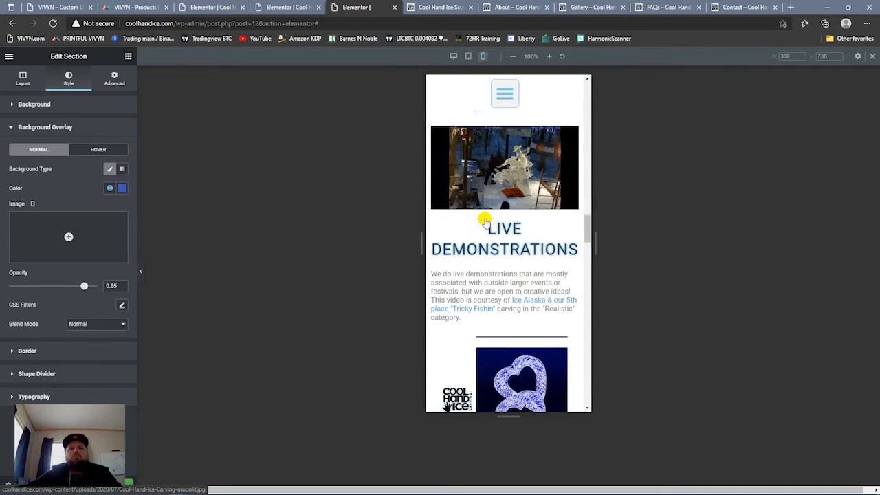
pyautogui.scroll(5, 485, 221)
pyautogui.scroll(-5, 485, 221)
pyautogui.scroll(5, 485, 220)
pyautogui.scroll(-5, 485, 220)
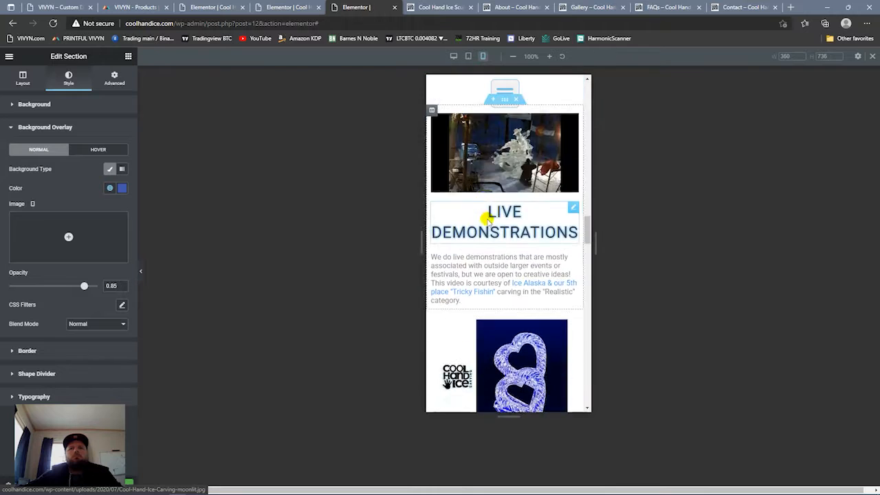
pyautogui.scroll(5, 485, 220)
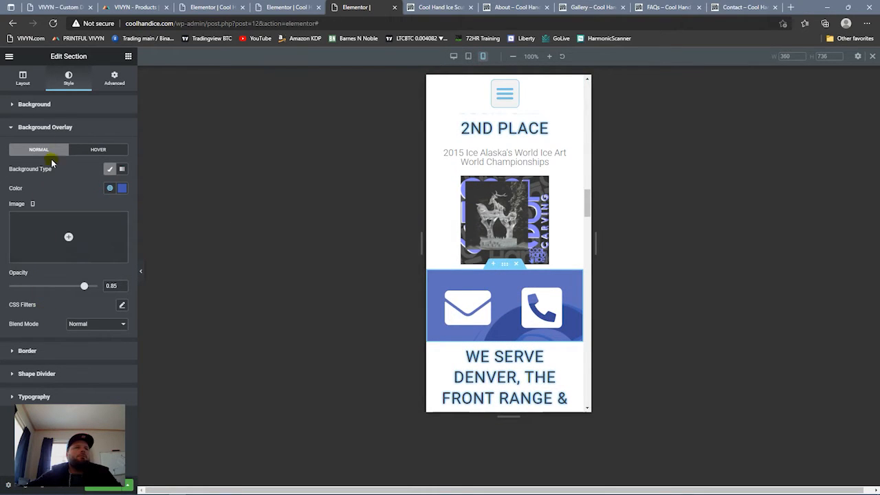
# - Try Center Center, Bottom Left, Bottom Right and Center Left as the section's mobile background image position before choosing Center Right
pyautogui.click(36, 105)
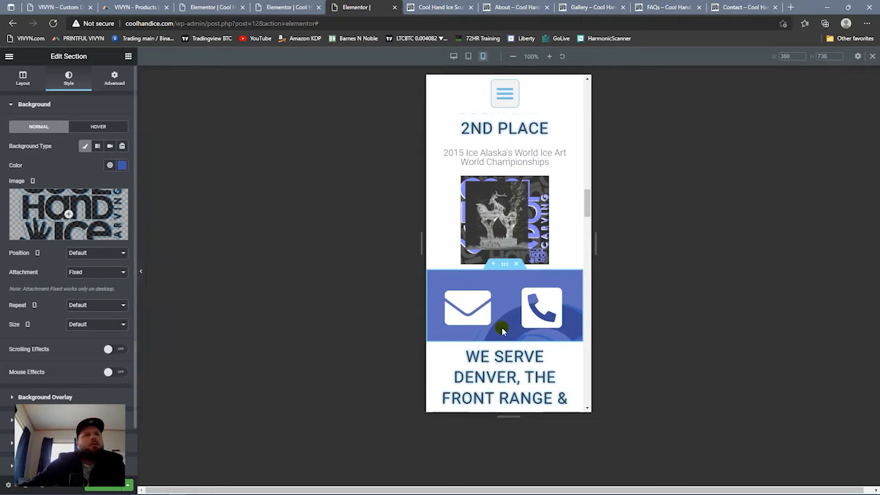
pyautogui.moveTo(584, 196); pyautogui.dragTo(585, 205)
pyautogui.click(118, 254)
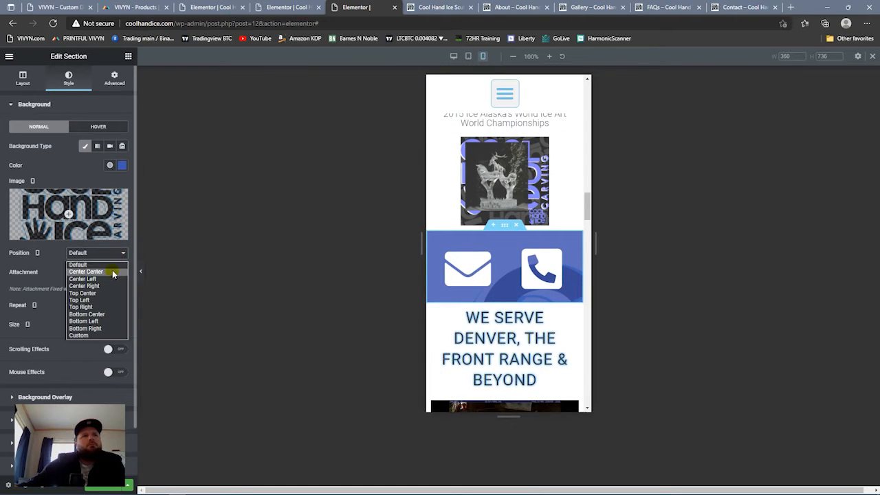
pyautogui.click(86, 272)
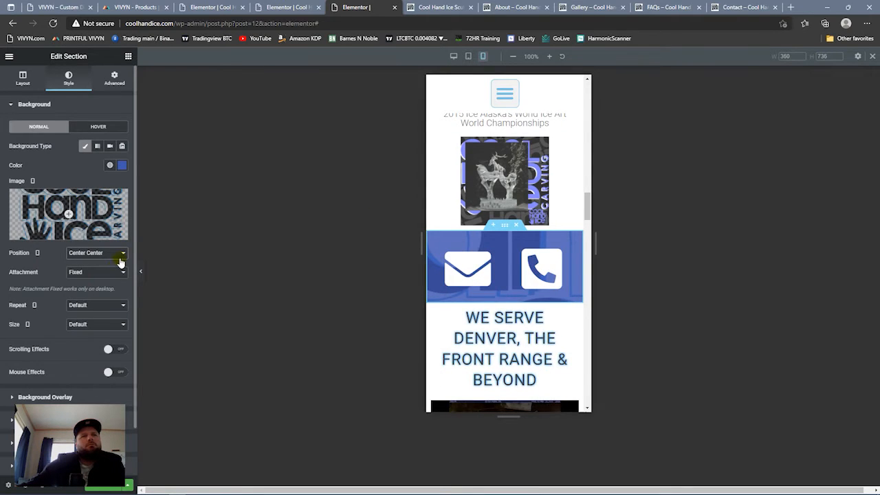
pyautogui.click(122, 255)
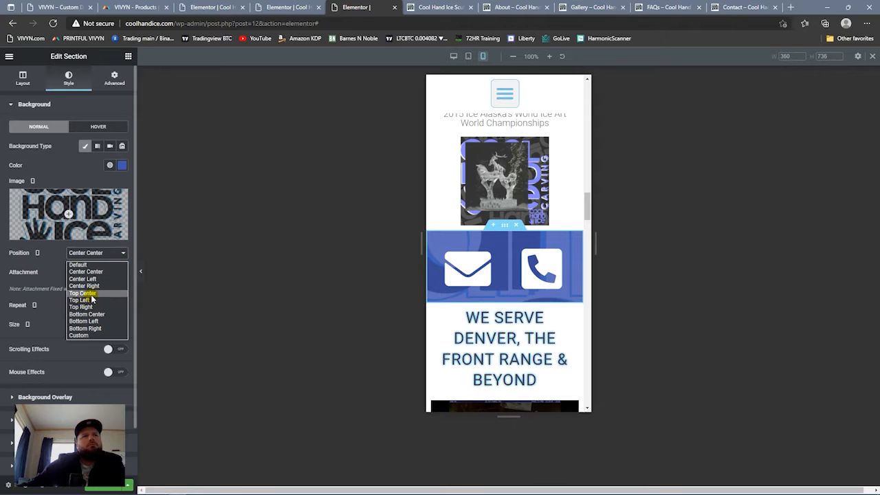
pyautogui.click(84, 321)
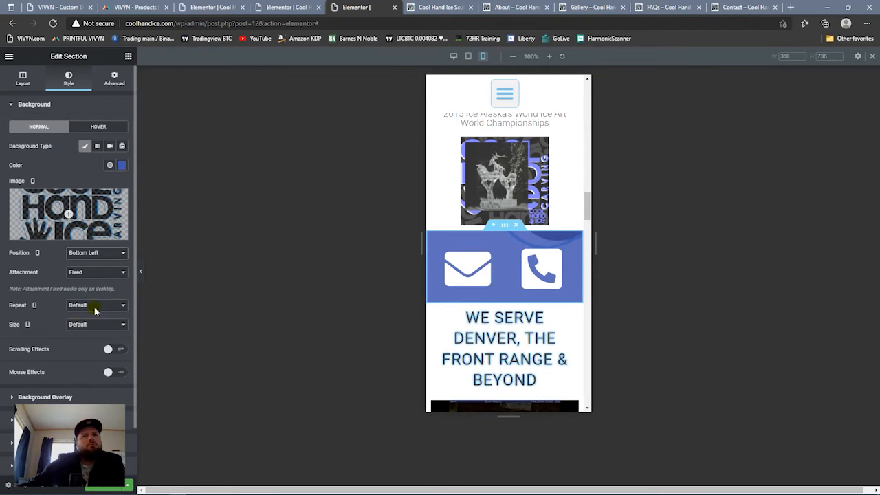
pyautogui.click(121, 253)
pyautogui.click(92, 328)
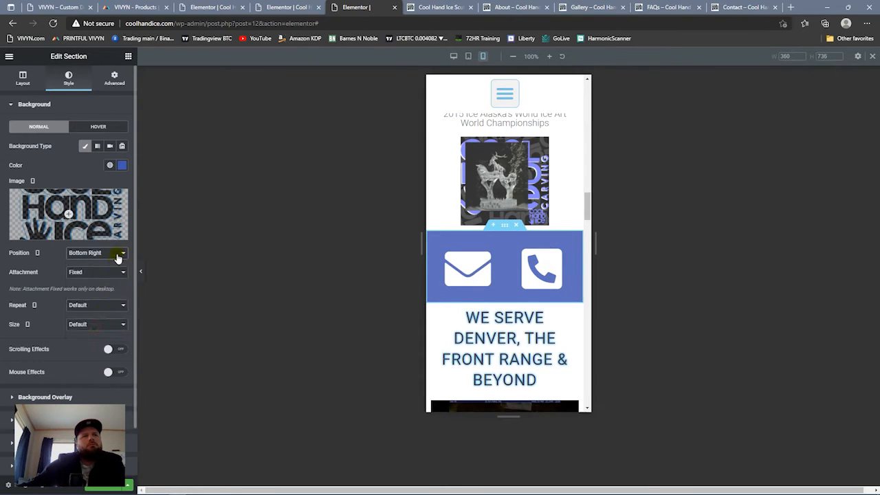
pyautogui.click(121, 253)
pyautogui.click(103, 307)
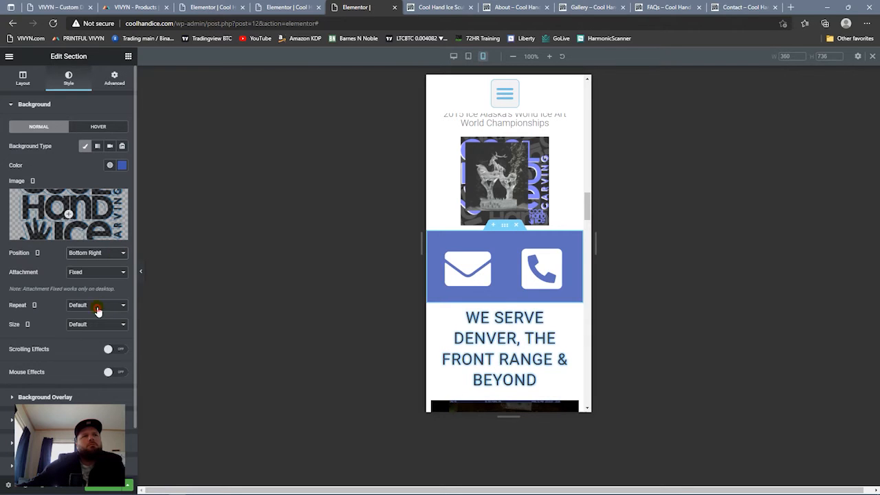
pyautogui.click(121, 254)
pyautogui.click(109, 279)
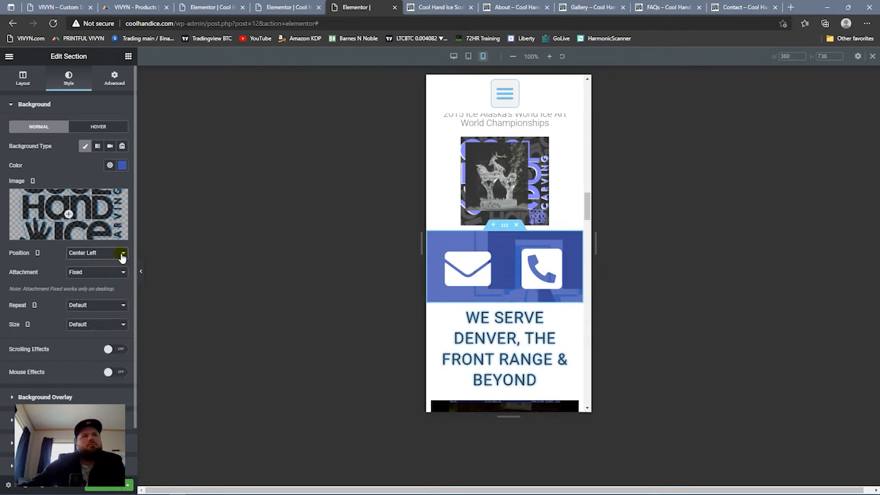
pyautogui.click(122, 253)
pyautogui.click(107, 286)
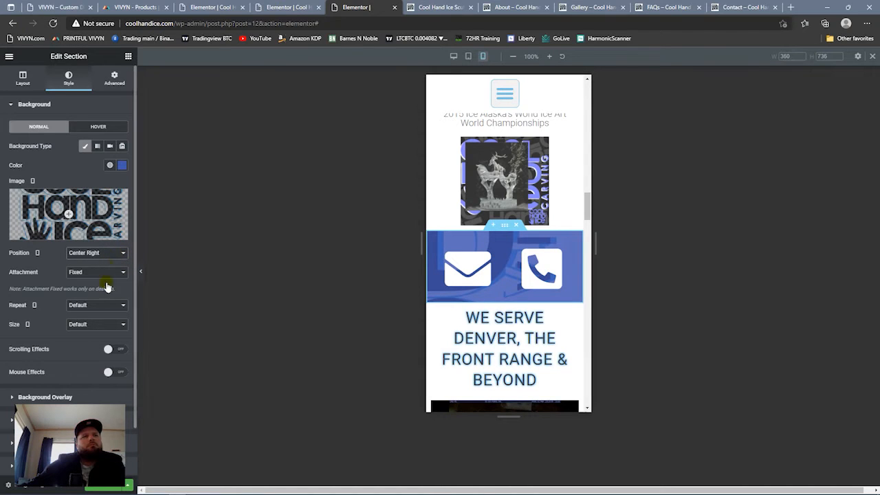
# - Set the mobile background image's repeat to Repeat-x and its size to Contain, and check the section while scrolling
pyautogui.click(112, 309)
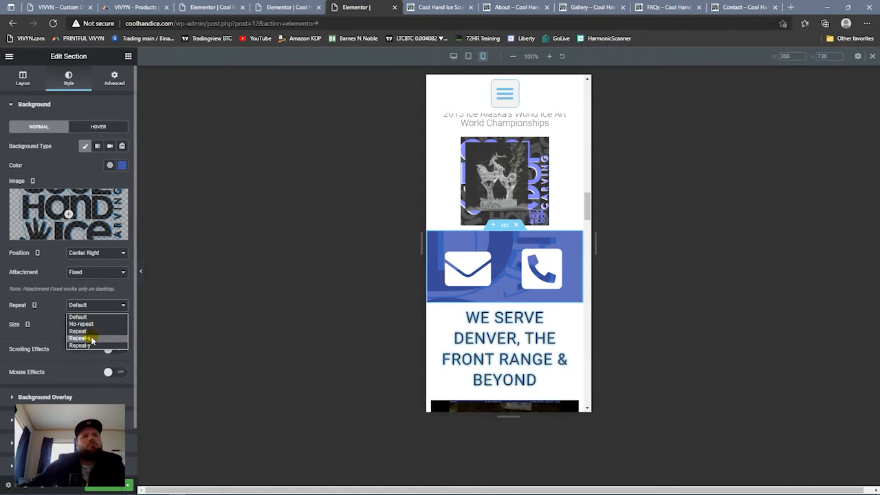
pyautogui.click(94, 335)
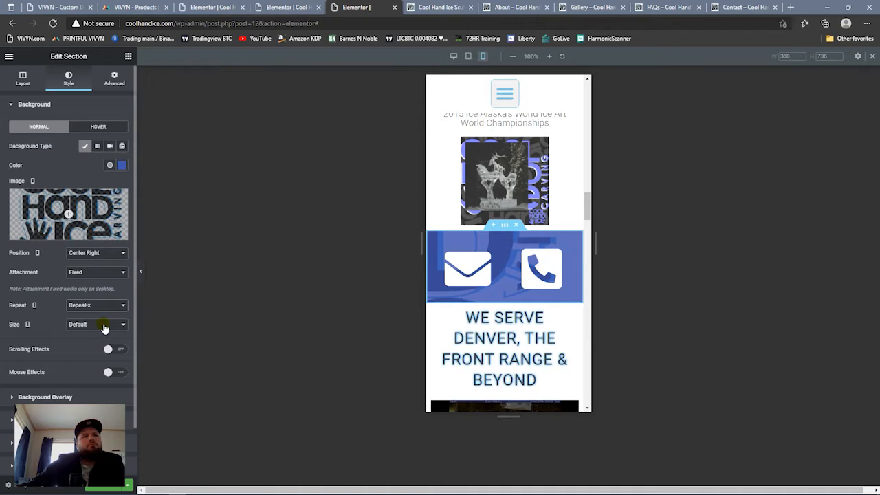
pyautogui.click(103, 326)
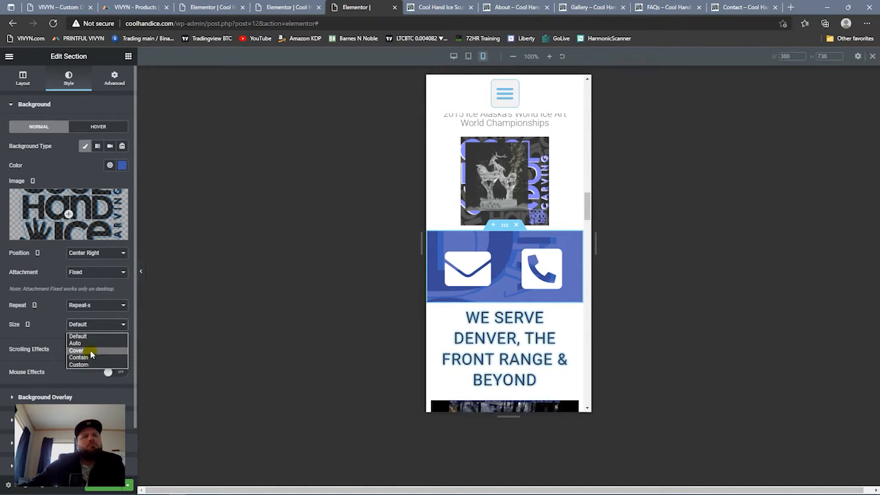
pyautogui.click(88, 358)
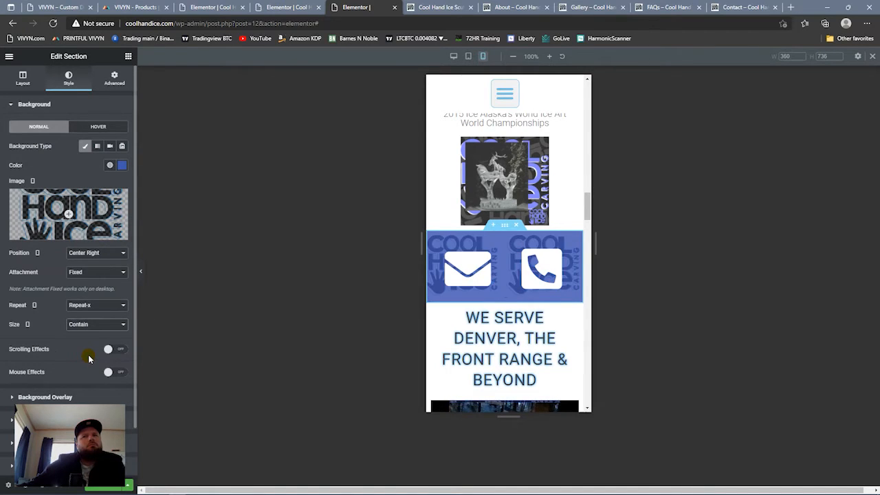
pyautogui.moveTo(586, 204)
pyautogui.mouseDown()
pyautogui.moveTo(587, 219)
pyautogui.moveTo(584, 191)
pyautogui.mouseUp()
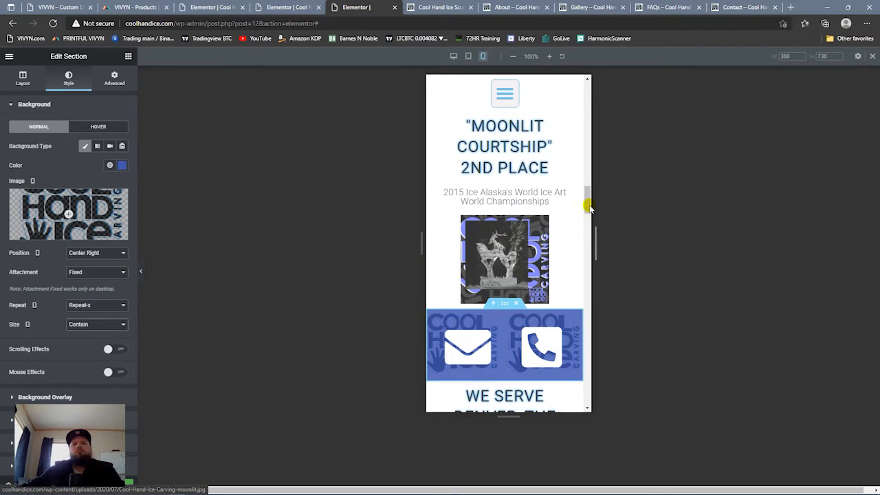
pyautogui.moveTo(587, 206); pyautogui.dragTo(587, 217)
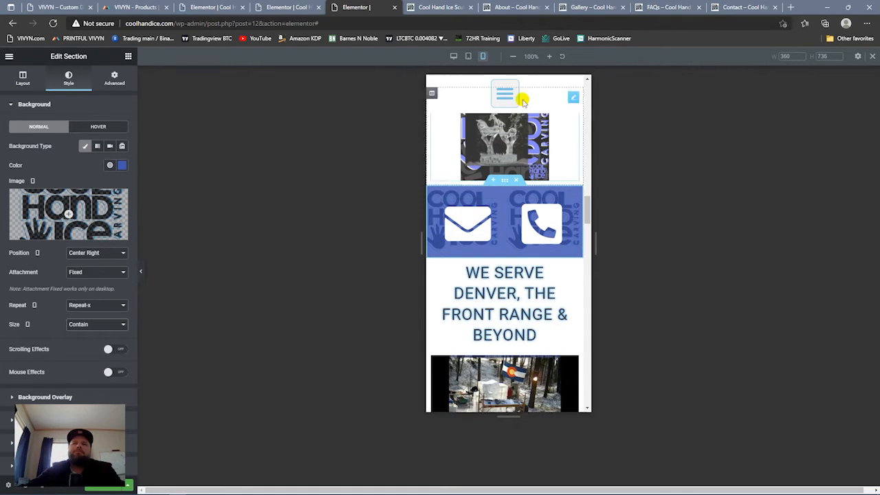
# - Return to the desktop view, duplicate the "We Serve Denver, the Front Range & Beyond" heading and move one copy above the contact icons
pyautogui.click(453, 56)
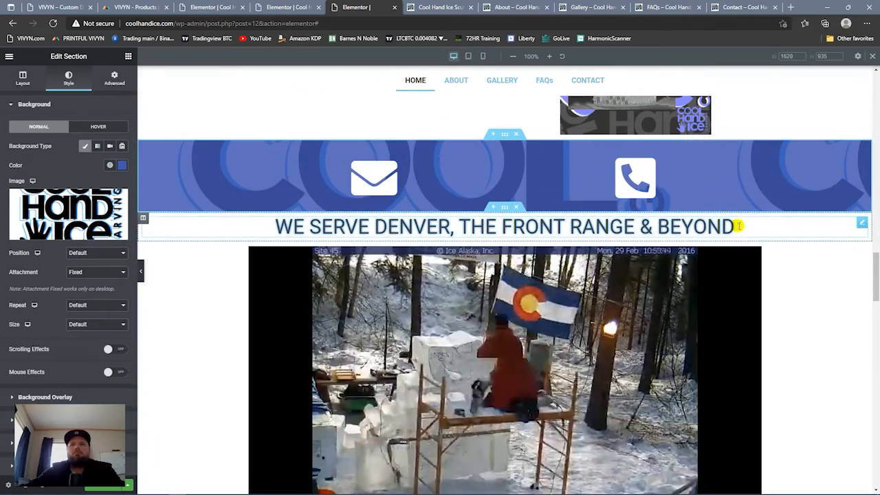
pyautogui.rightClick(862, 225)
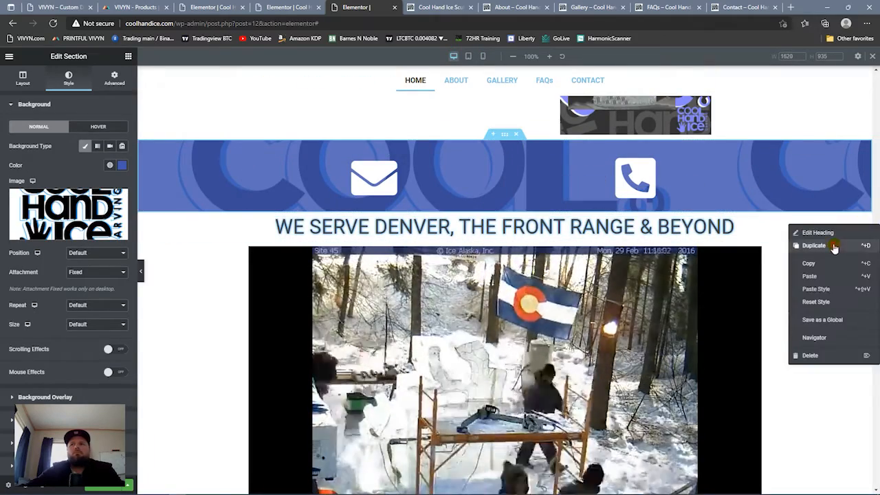
pyautogui.click(818, 246)
pyautogui.moveTo(858, 221); pyautogui.dragTo(517, 150)
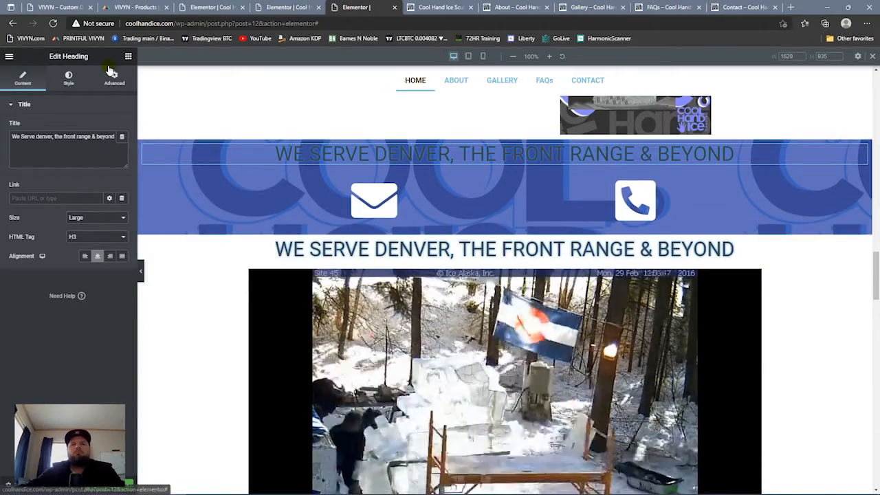
# - Change the moved heading's title to CONTACT US and set its text color to the saved white global color
pyautogui.tripleClick(55, 138)
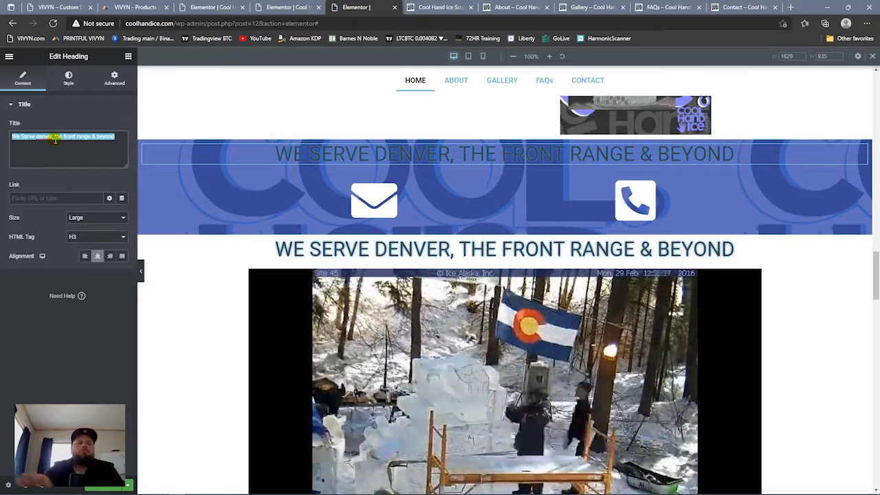
pyautogui.write('CONTACT US')
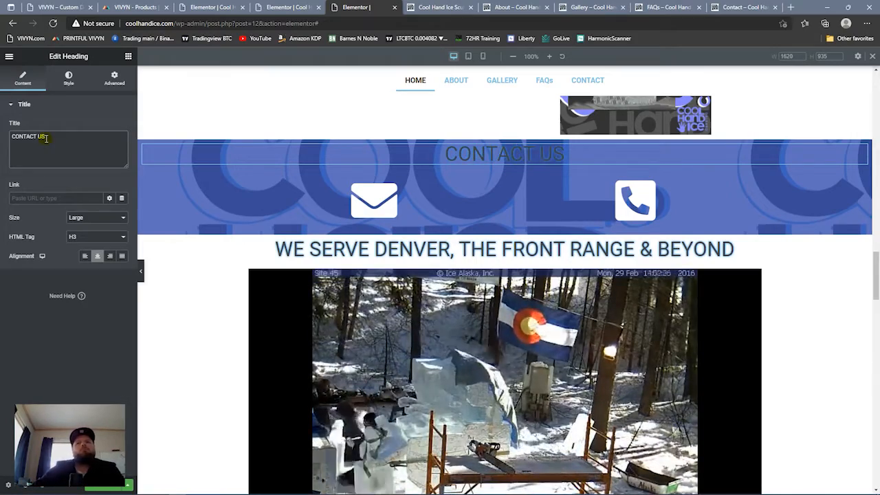
pyautogui.click(68, 80)
pyautogui.click(113, 128)
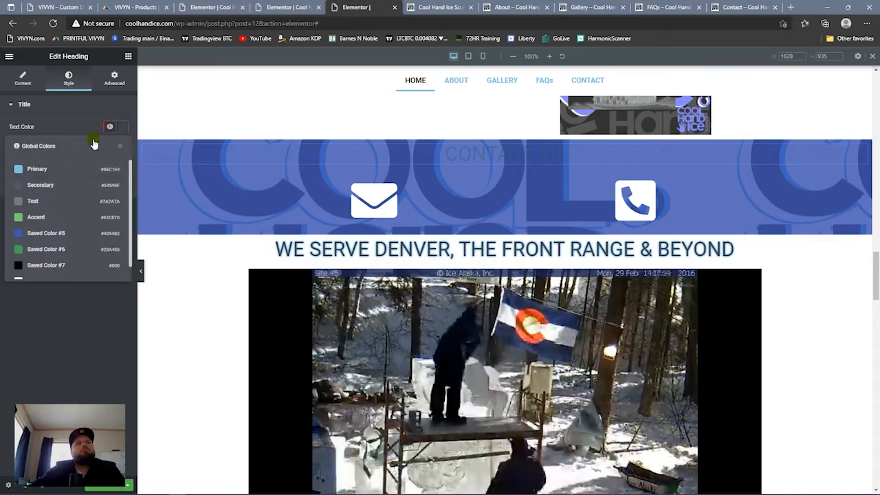
pyautogui.scroll(-1, 41, 234)
pyautogui.click(26, 268)
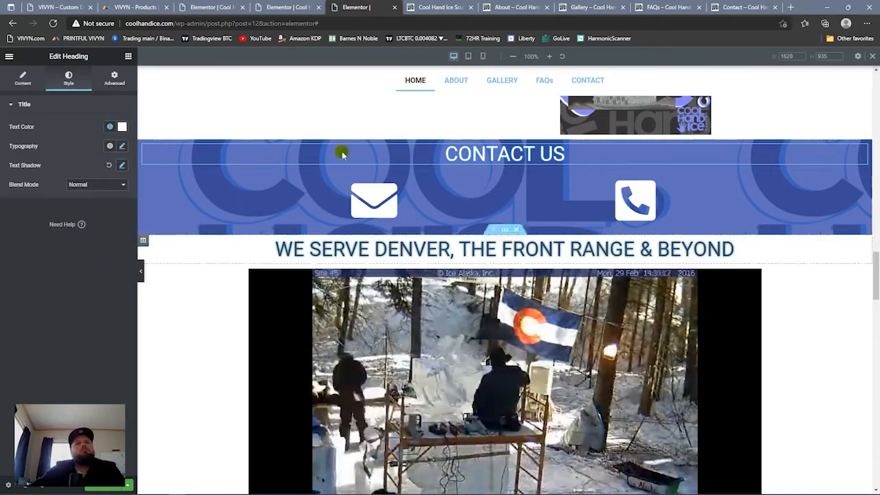
# - Set the CONTACT US heading's text shadow color to white (#FFFFFF)
pyautogui.click(121, 167)
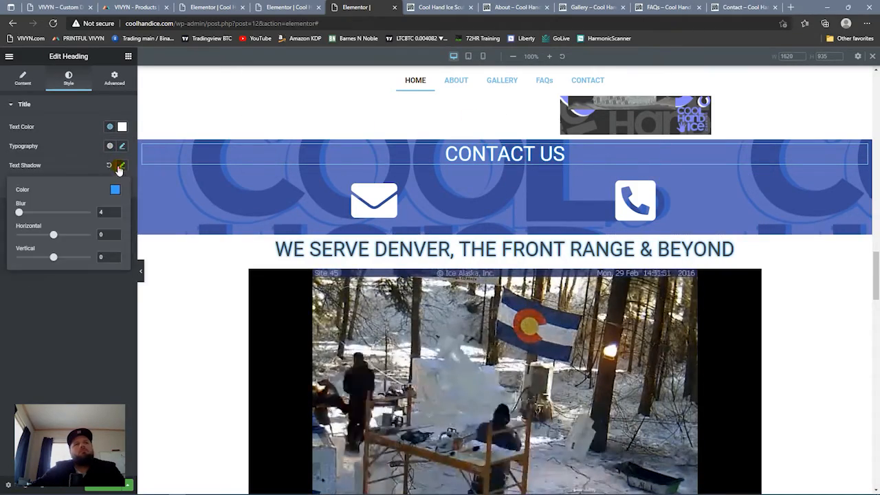
pyautogui.click(115, 192)
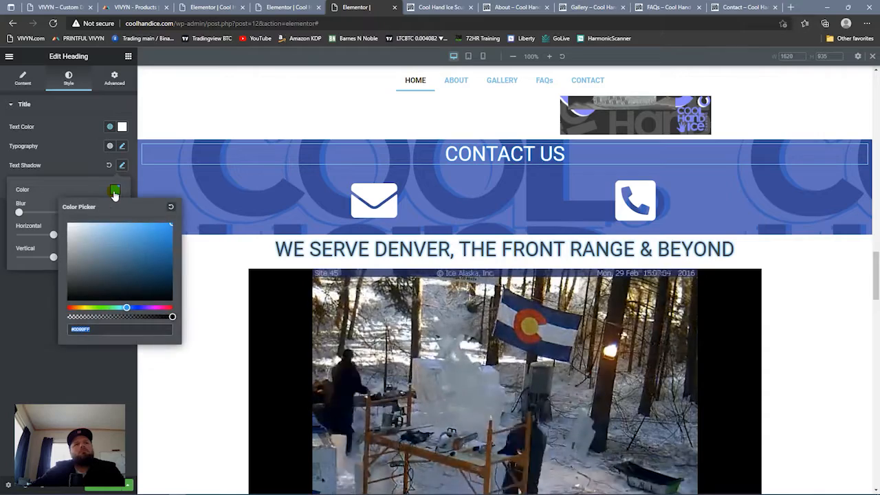
pyautogui.click(94, 181)
pyautogui.click(108, 129)
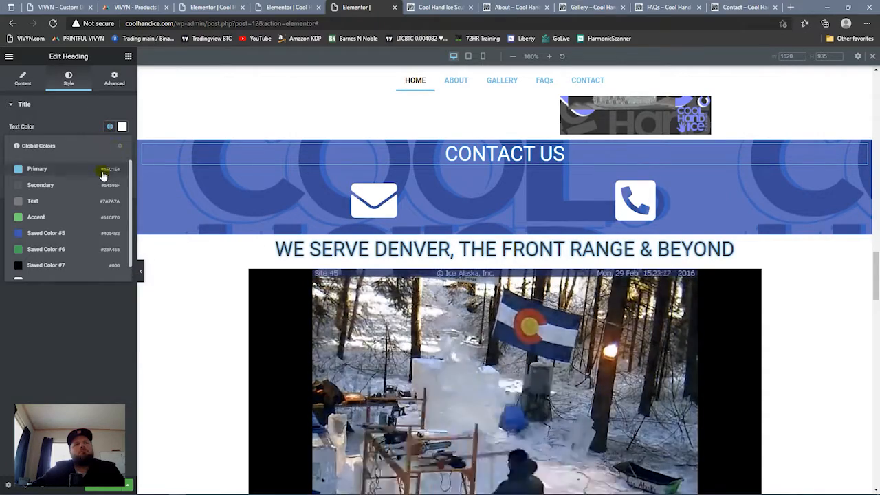
pyautogui.click(123, 132)
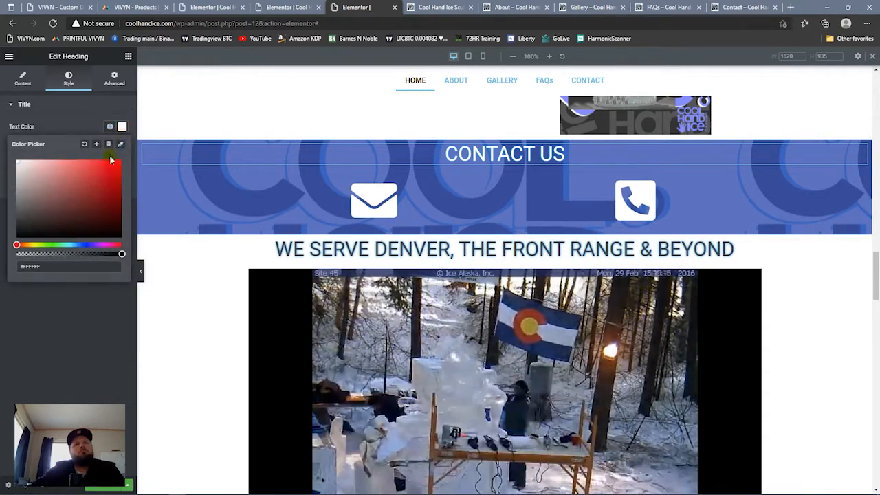
pyautogui.click(79, 133)
pyautogui.click(122, 165)
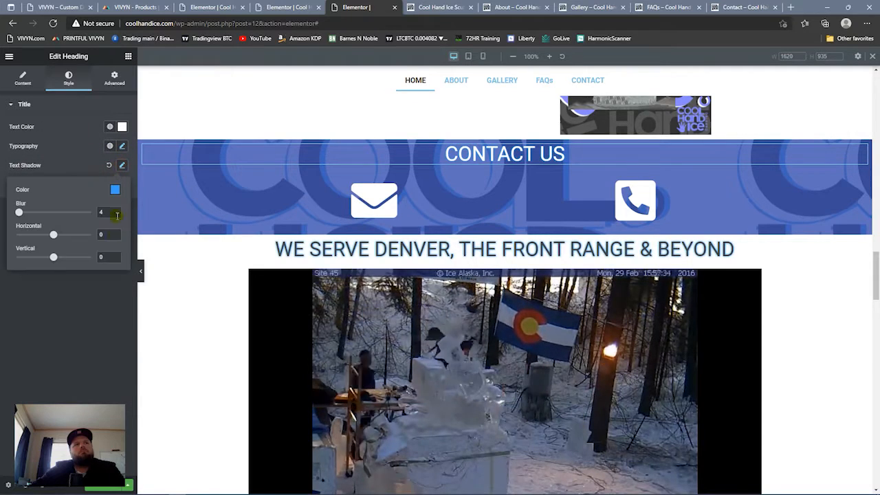
pyautogui.click(115, 191)
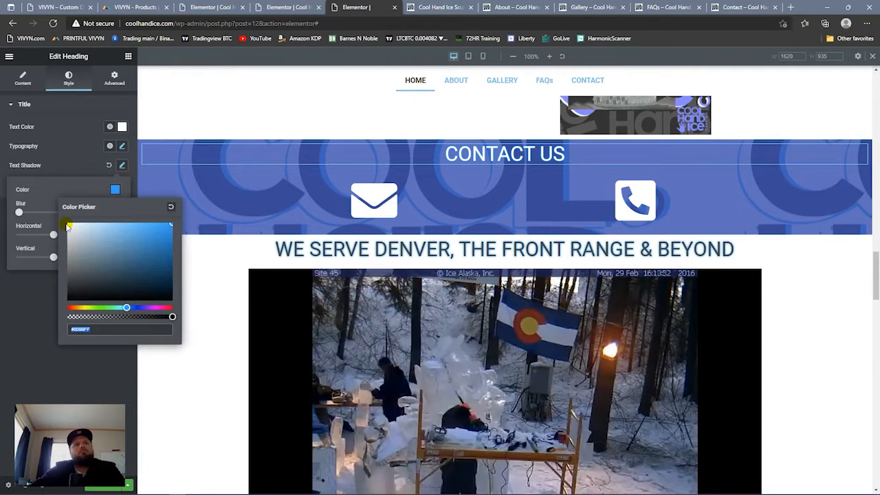
pyautogui.click(66, 224)
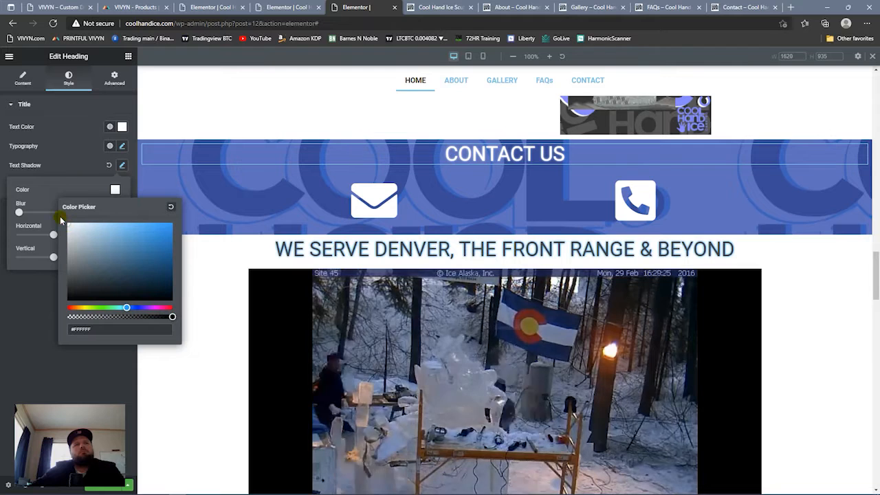
pyautogui.click(79, 165)
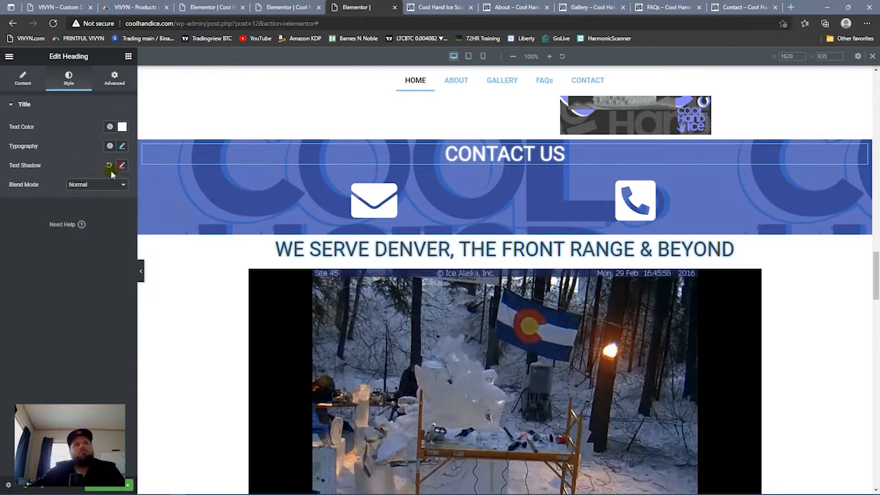
# - Set the CONTACT US heading's text shadow blur to 3 and save the page
pyautogui.click(122, 165)
pyautogui.moveTo(20, 214); pyautogui.dragTo(19, 212)
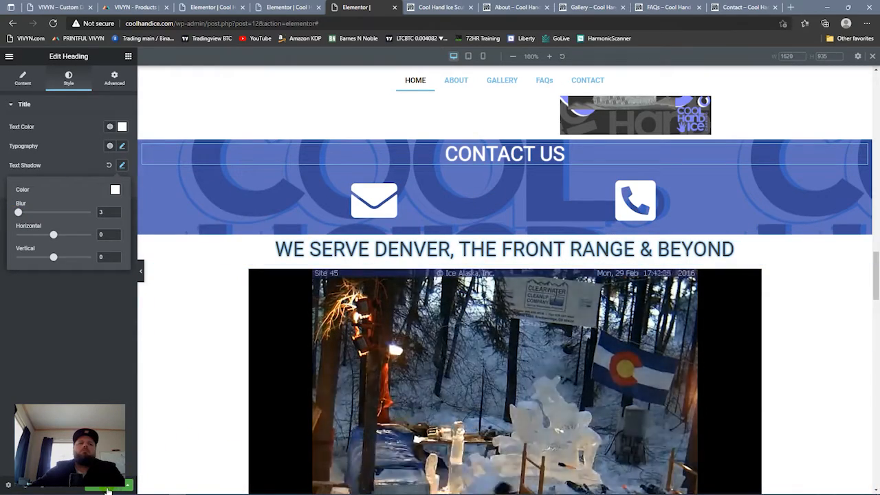
pyautogui.click(189, 472)
pyautogui.moveTo(876, 275); pyautogui.dragTo(870, 253)
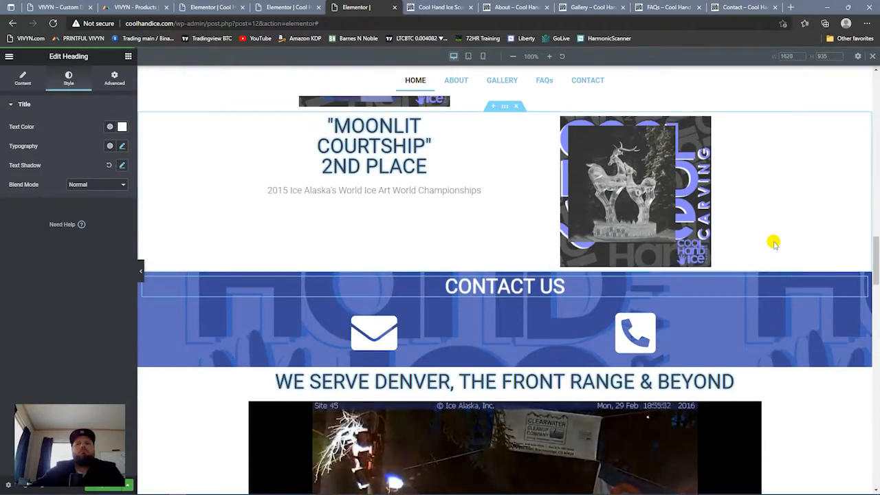
pyautogui.click(757, 241)
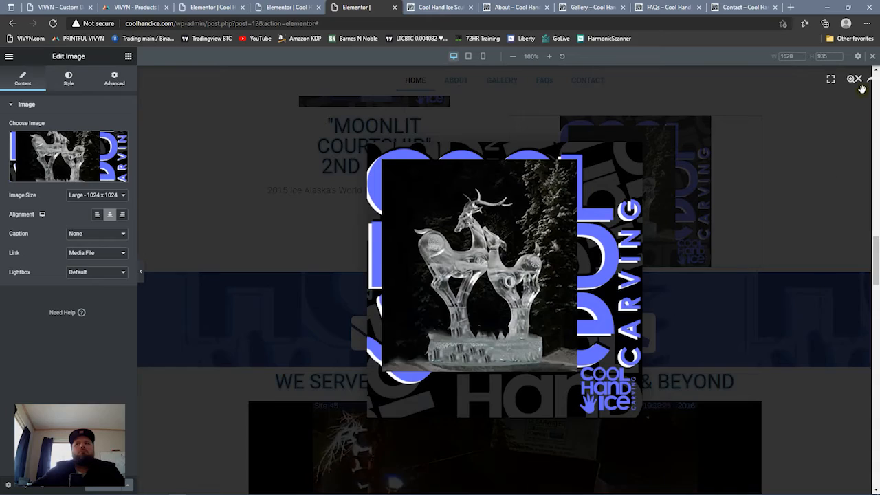
pyautogui.click(857, 79)
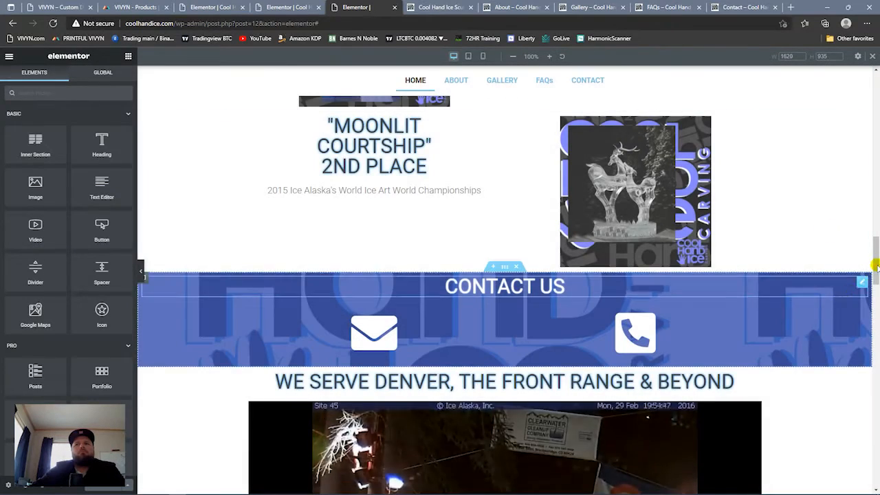
pyautogui.moveTo(876, 266); pyautogui.dragTo(874, 278)
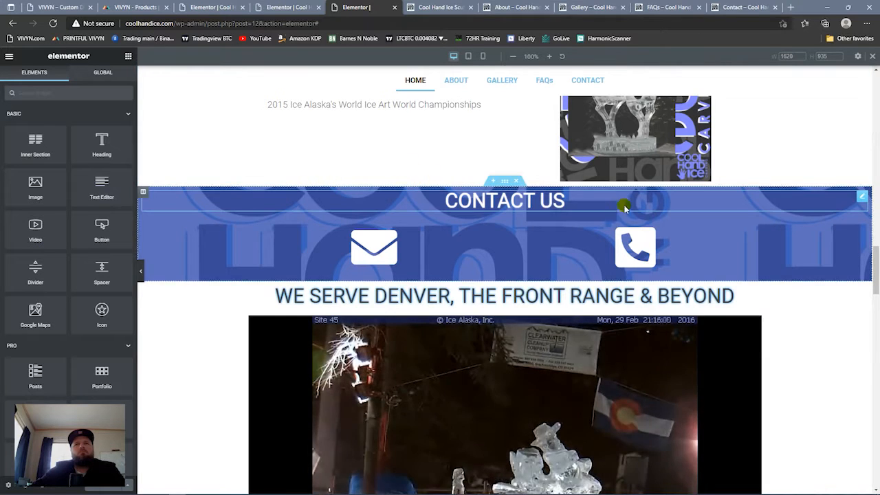
# - Try the Primary and Secondary global colors on the CONTACT US text, and compare it with the "We Serve Denver" heading
pyautogui.click(864, 195)
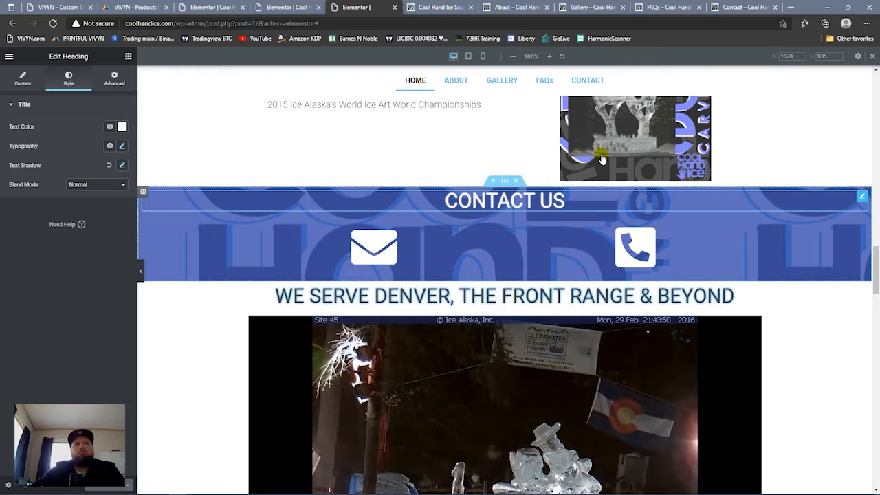
pyautogui.click(109, 126)
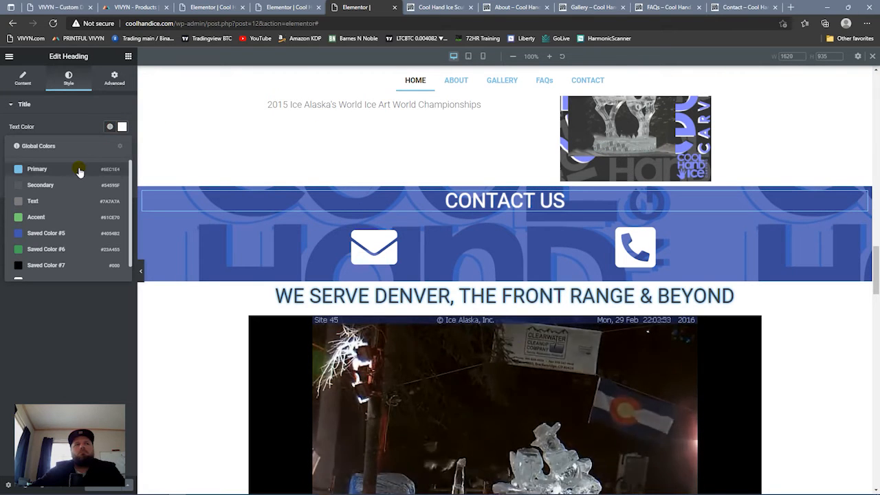
pyautogui.click(37, 169)
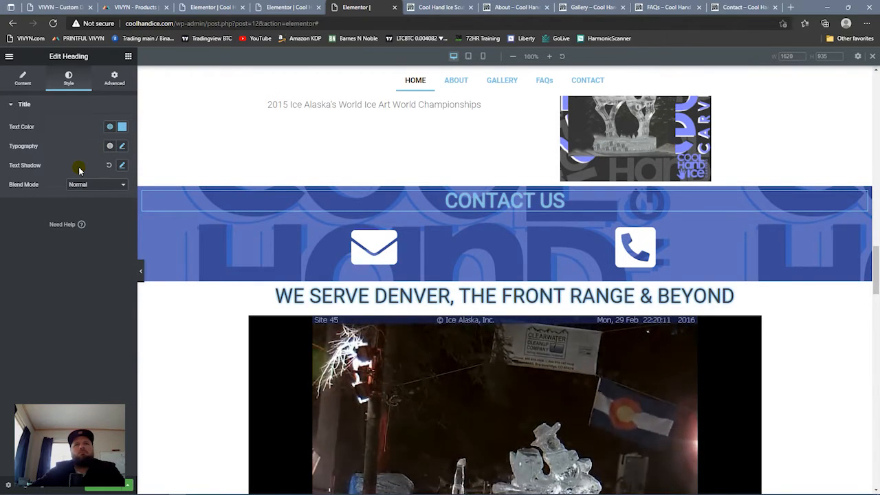
pyautogui.click(109, 126)
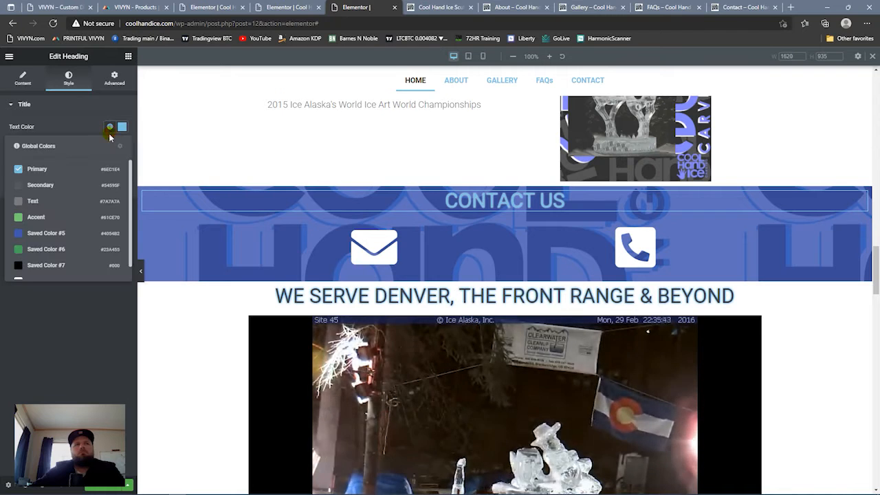
pyautogui.click(69, 187)
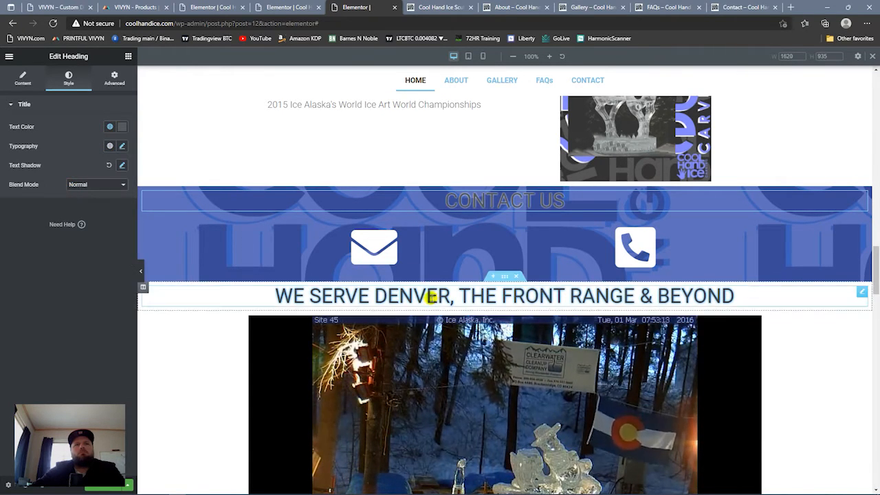
pyautogui.click(427, 297)
pyautogui.click(101, 106)
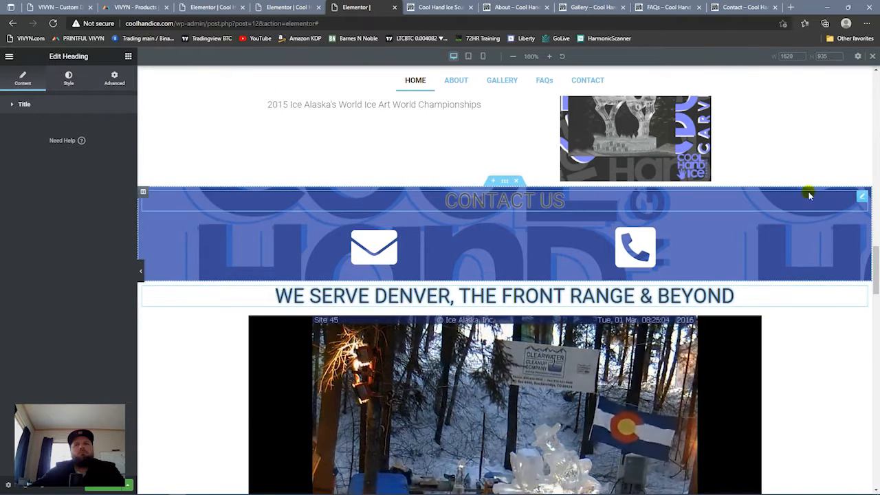
# - Apply the Primary global color to the CONTACT US text and copy its hex code #6EC1E4
pyautogui.click(861, 196)
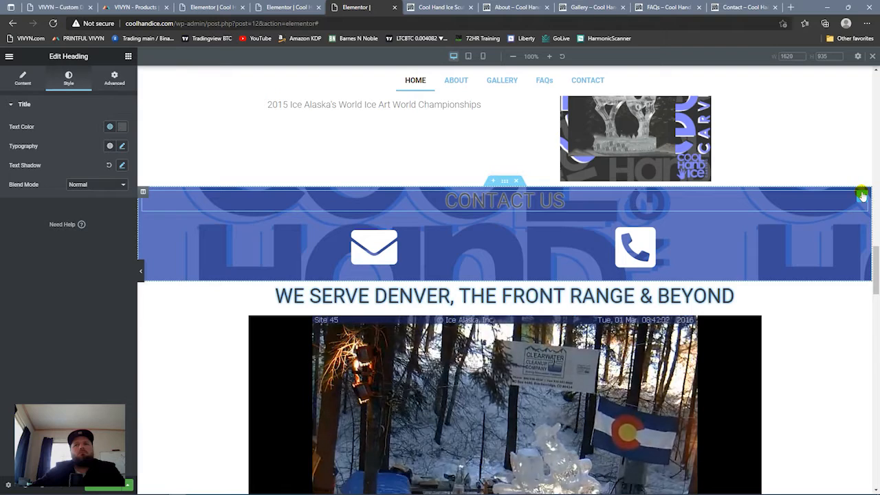
pyautogui.click(112, 128)
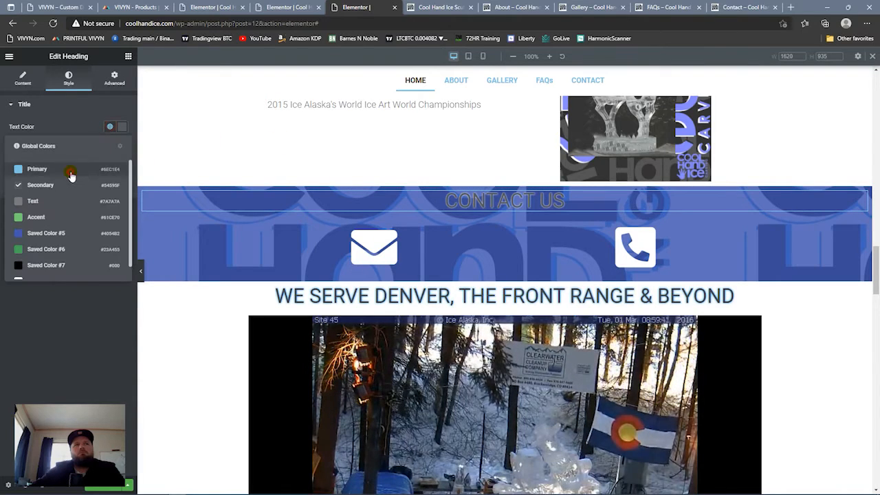
pyautogui.click(72, 173)
pyautogui.click(110, 128)
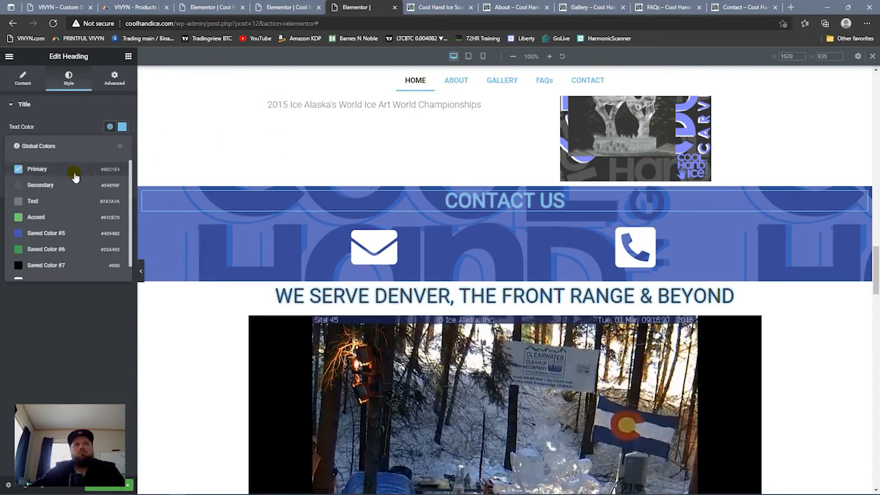
pyautogui.click(119, 127)
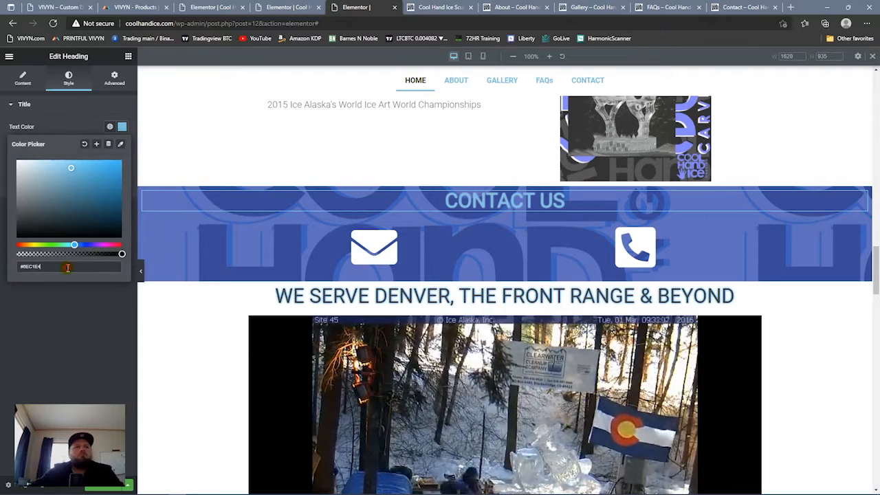
pyautogui.click(60, 131)
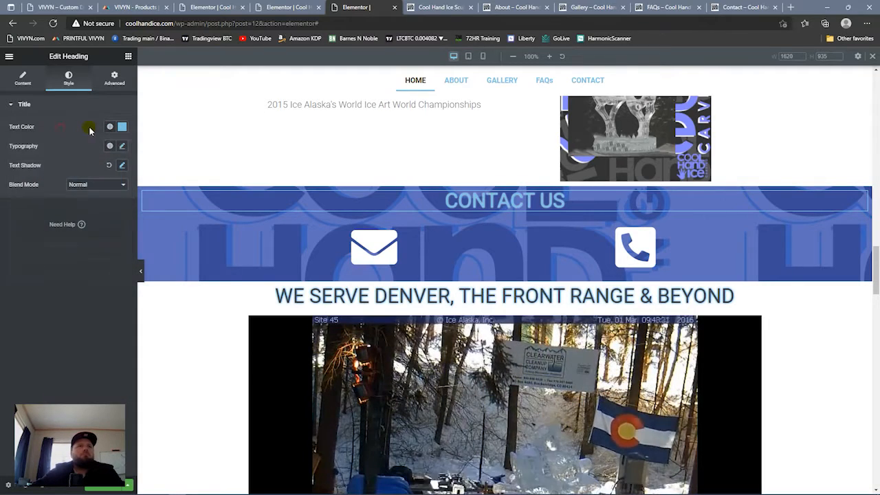
# - Set the CONTACT US heading's text color to the Secondary global color and its text shadow color to #6EC1E4
pyautogui.click(110, 126)
pyautogui.click(72, 186)
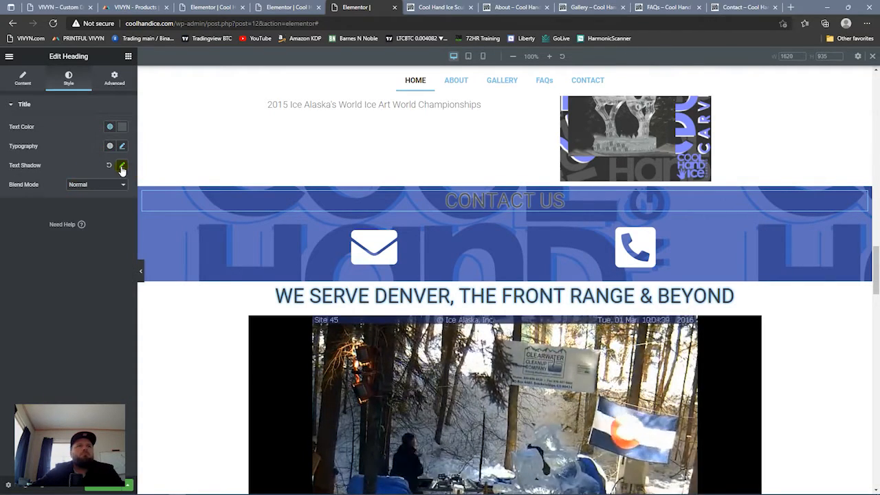
pyautogui.click(122, 166)
pyautogui.click(116, 193)
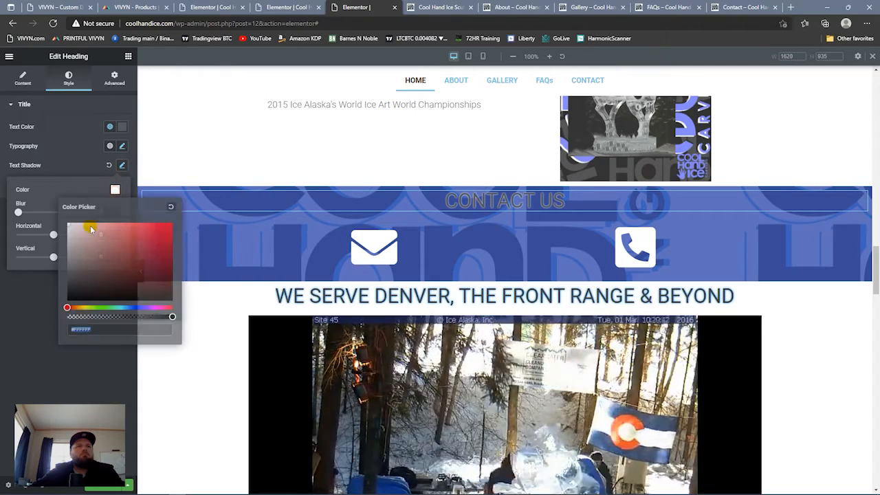
pyautogui.doubleClick(90, 328)
pyautogui.write('#6EC1E4')
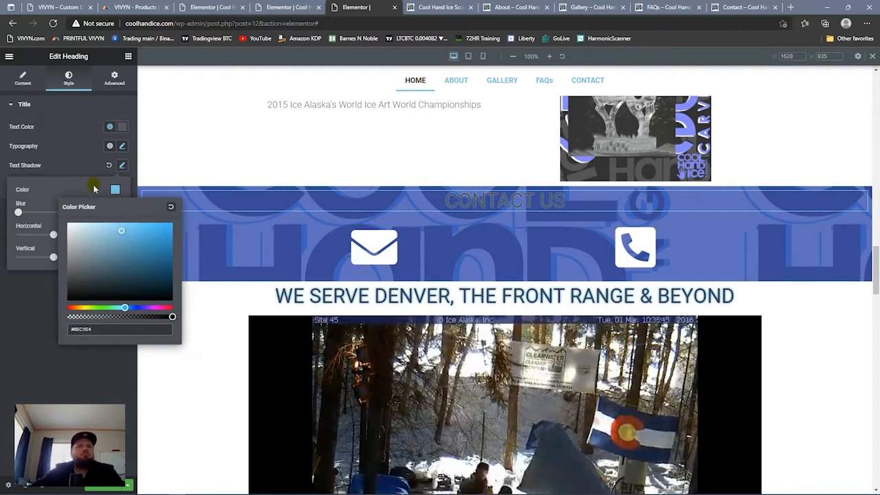
pyautogui.click(88, 159)
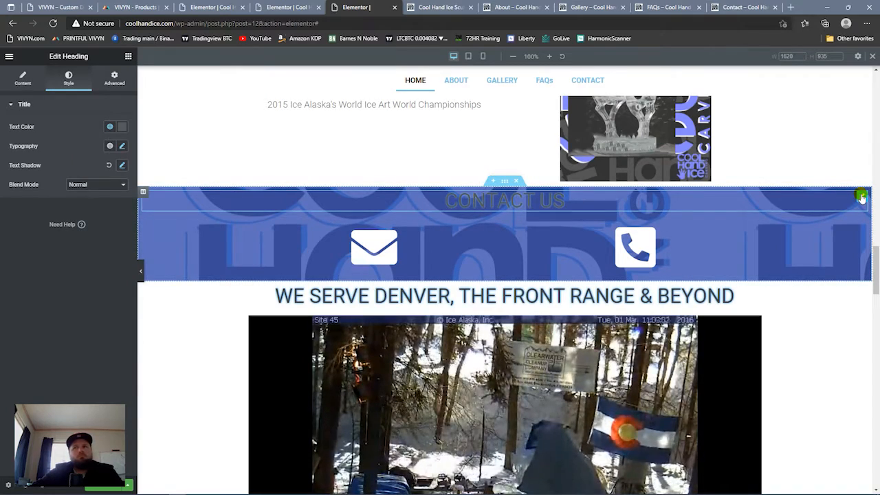
# - Give the CONTACT US heading a classic background in the white Saved Color #8 and save the page
pyautogui.click(114, 75)
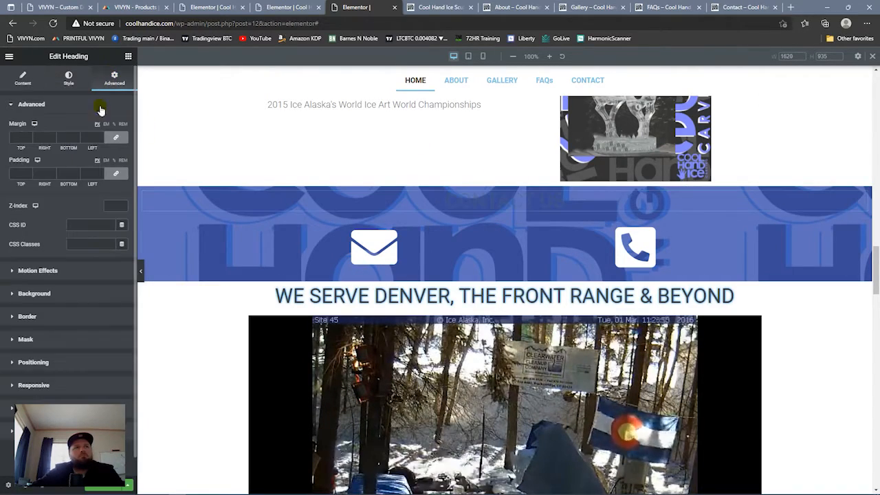
pyautogui.click(57, 296)
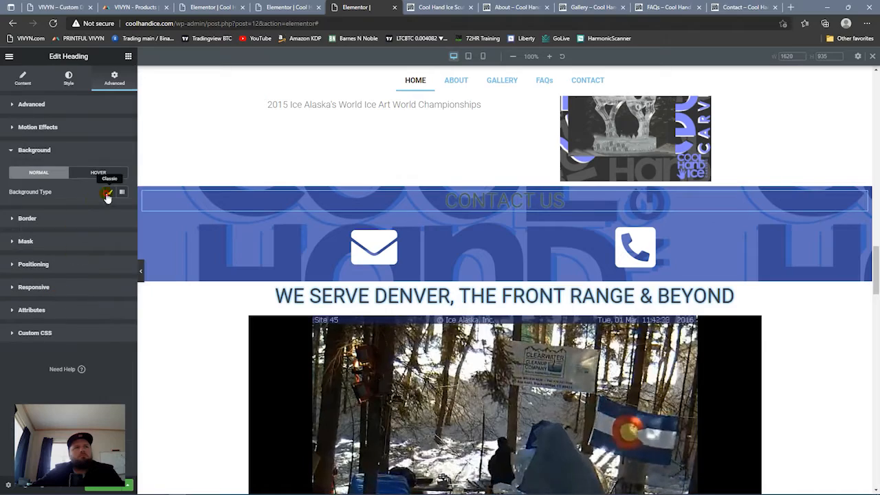
pyautogui.click(108, 193)
pyautogui.click(109, 211)
pyautogui.scroll(-1, 37, 349)
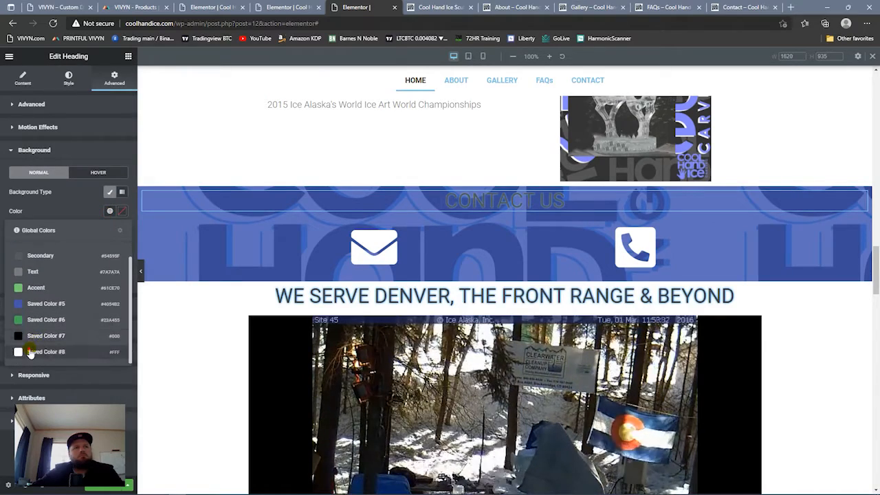
pyautogui.click(31, 352)
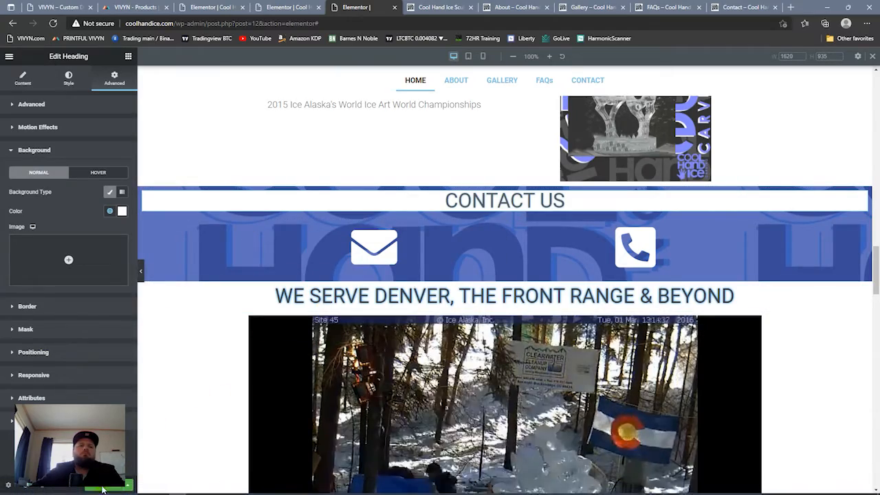
pyautogui.scroll(-6, 529, 323)
pyautogui.moveTo(875, 323)
pyautogui.mouseDown()
pyautogui.moveTo(876, 229)
pyautogui.moveTo(875, 252)
pyautogui.mouseUp()
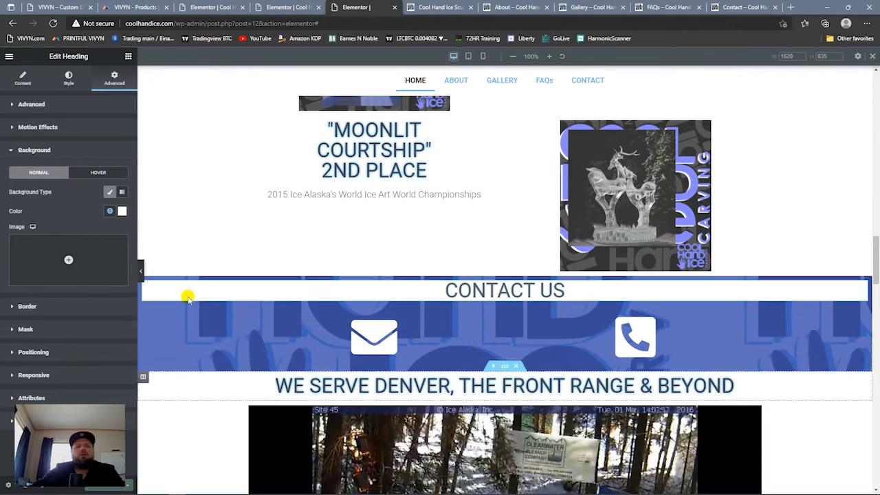
# - Switch the page to the mobile view and add a Spacer below the "Moonlit Courtship" image, just above the CONTACT US section
pyautogui.click(482, 58)
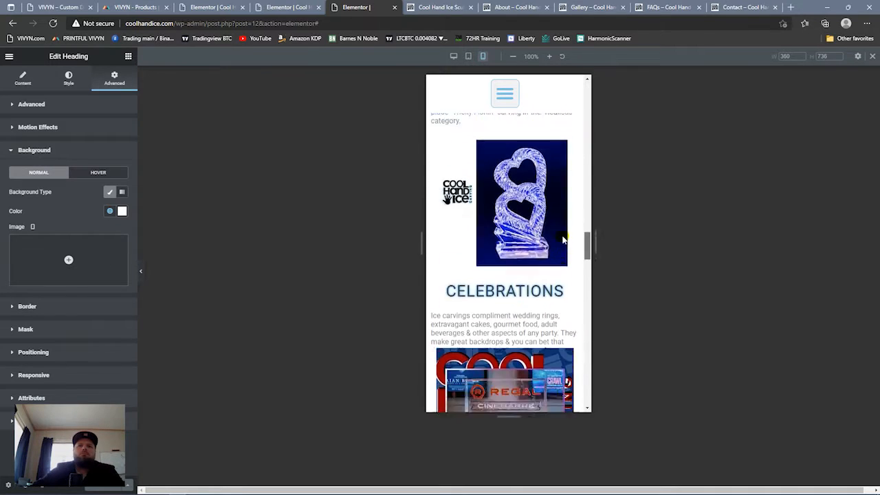
pyautogui.scroll(6, 562, 239)
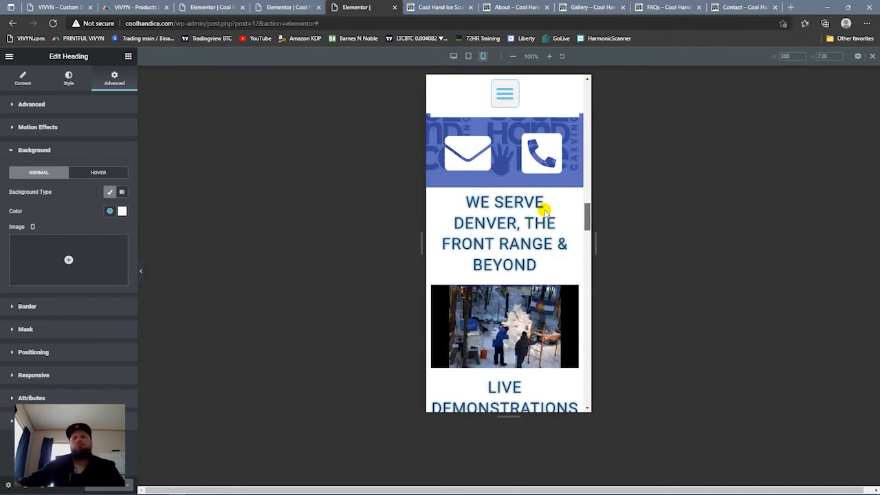
pyautogui.scroll(10, 543, 200)
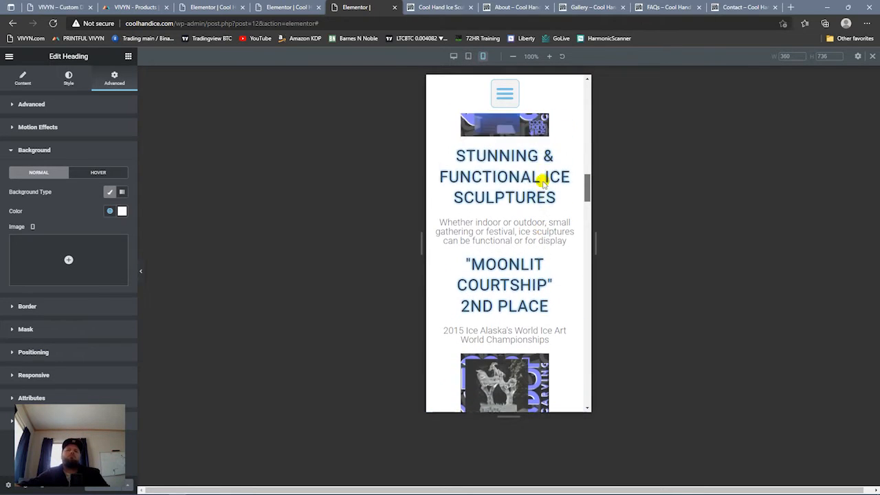
pyautogui.moveTo(549, 169); pyautogui.dragTo(547, 206)
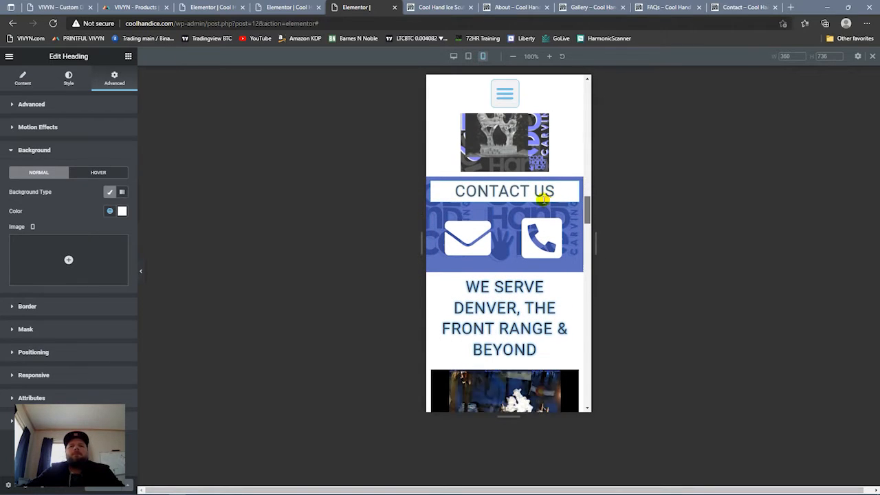
pyautogui.click(128, 58)
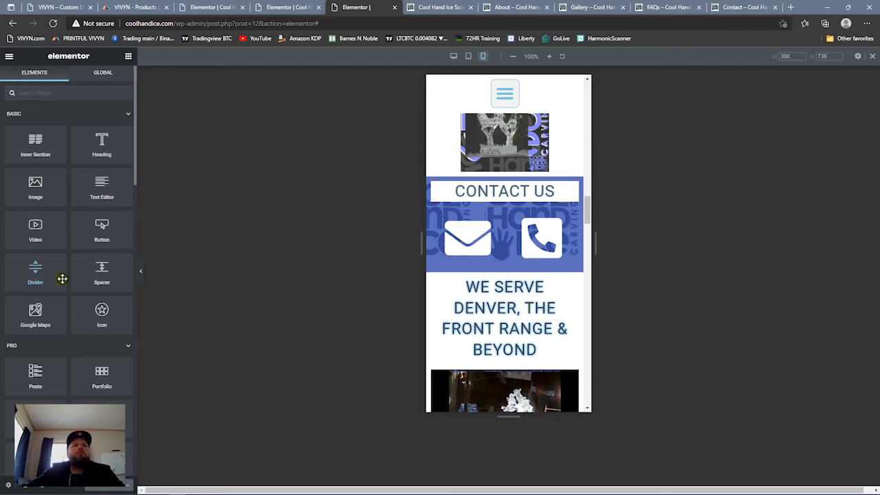
pyautogui.moveTo(100, 272); pyautogui.dragTo(504, 173)
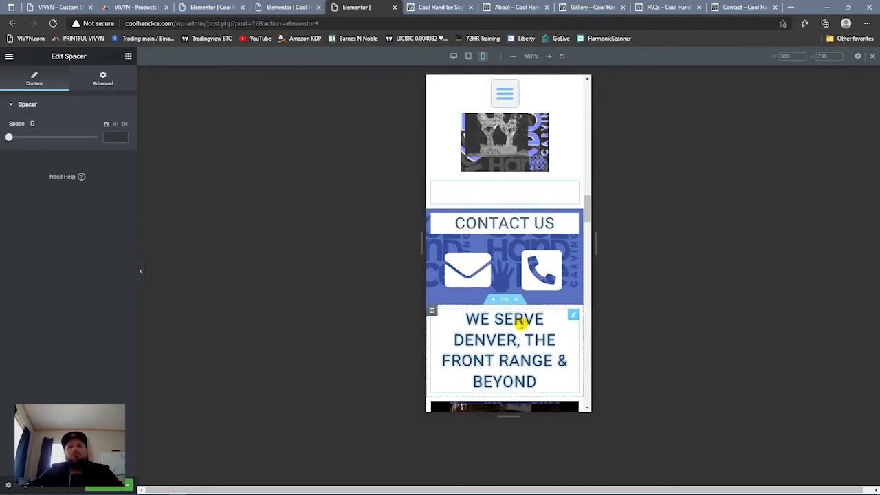
# - Hide the new spacer above the CONTACT US section on desktop and tablet in its Responsive settings
pyautogui.rightClick(578, 184)
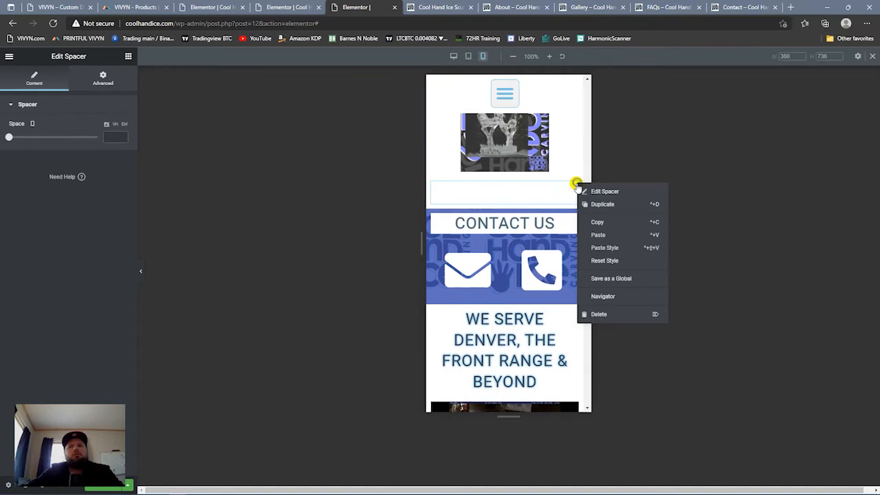
pyautogui.click(499, 191)
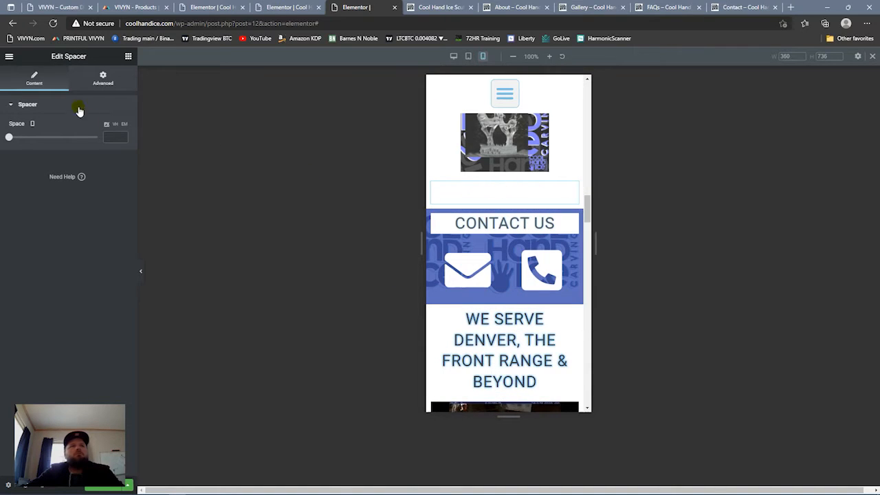
pyautogui.click(100, 78)
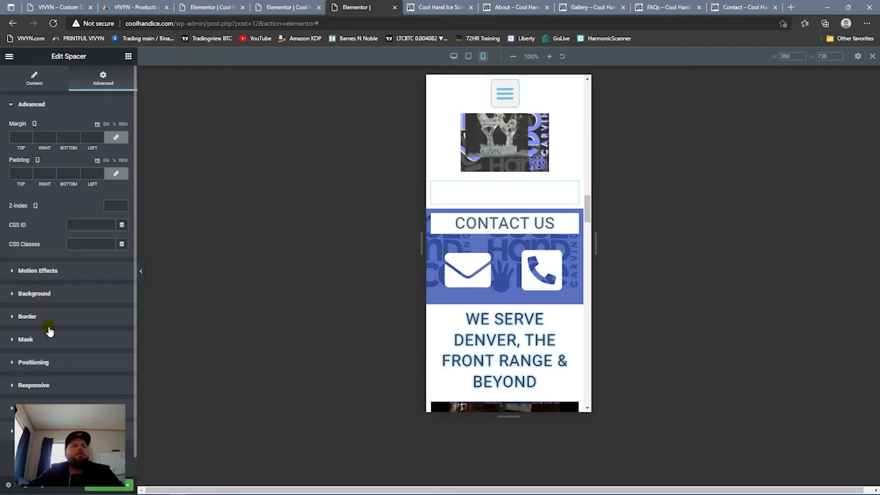
pyautogui.click(34, 385)
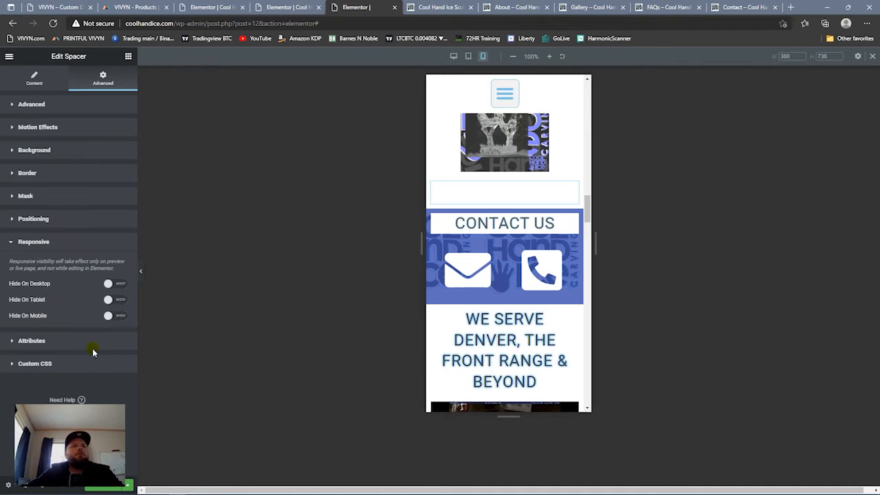
pyautogui.click(110, 299)
pyautogui.click(113, 283)
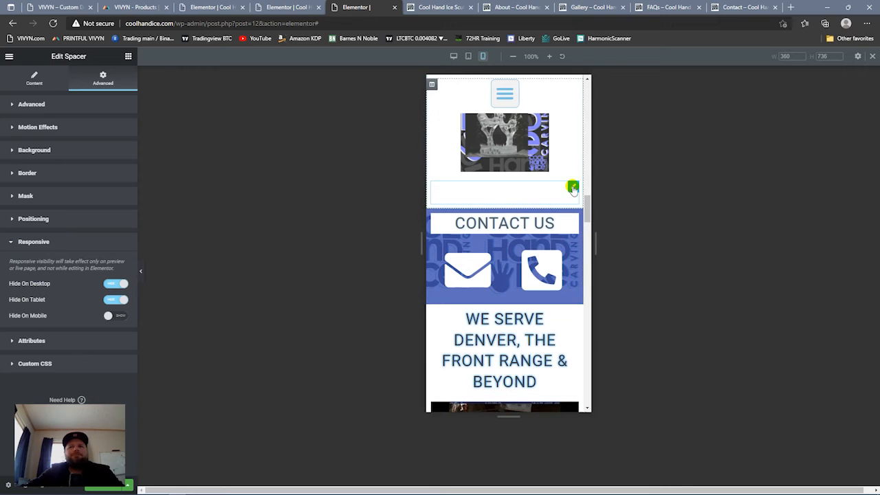
# - Duplicate the spacer and place the copy between the contact section and the "We Serve Denver, the Front Range & Beyond" heading
pyautogui.rightClick(574, 187)
pyautogui.click(581, 204)
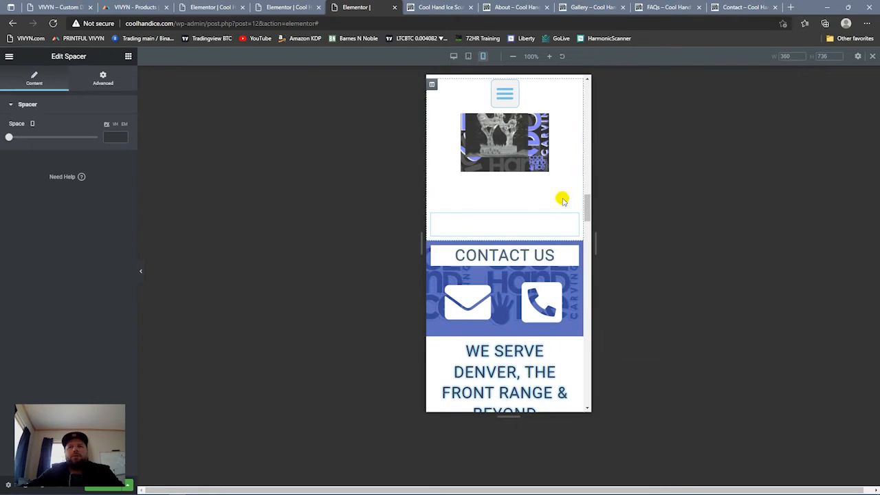
pyautogui.moveTo(570, 220); pyautogui.dragTo(541, 318)
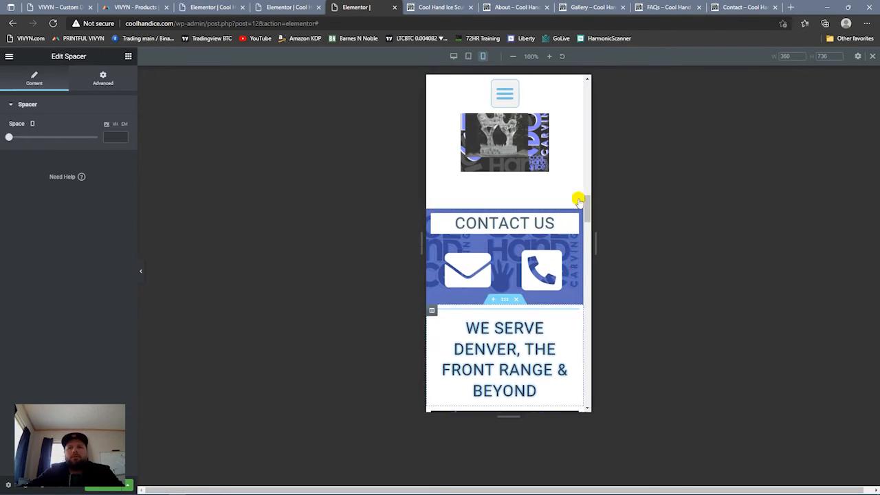
pyautogui.moveTo(585, 199)
pyautogui.mouseDown()
pyautogui.moveTo(585, 177)
pyautogui.moveTo(589, 206)
pyautogui.moveTo(571, 297)
pyautogui.mouseUp()
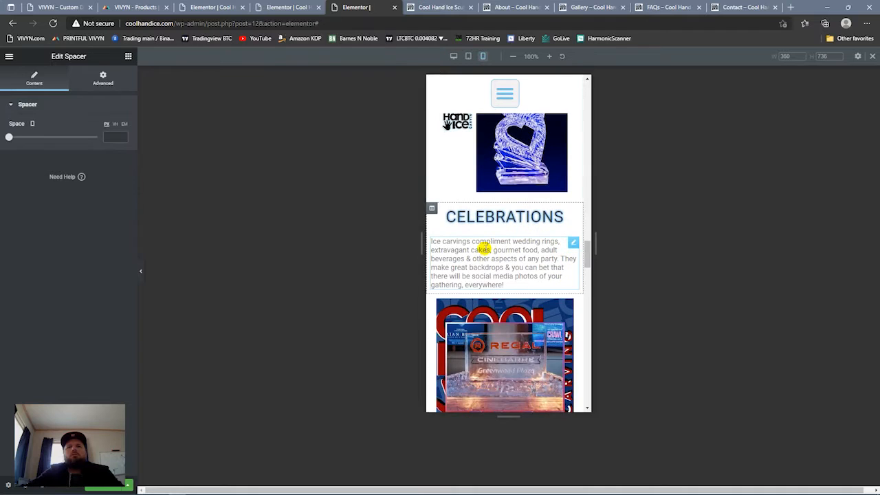
pyautogui.moveTo(585, 251); pyautogui.dragTo(584, 226)
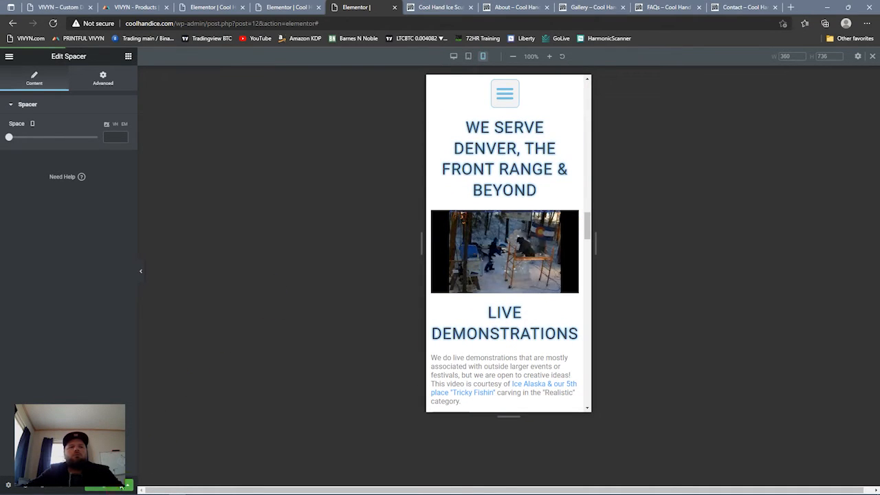
# - Return to the desktop view and open the paragraph under the CELEBRATIONS heading to examine its text settings
pyautogui.click(454, 56)
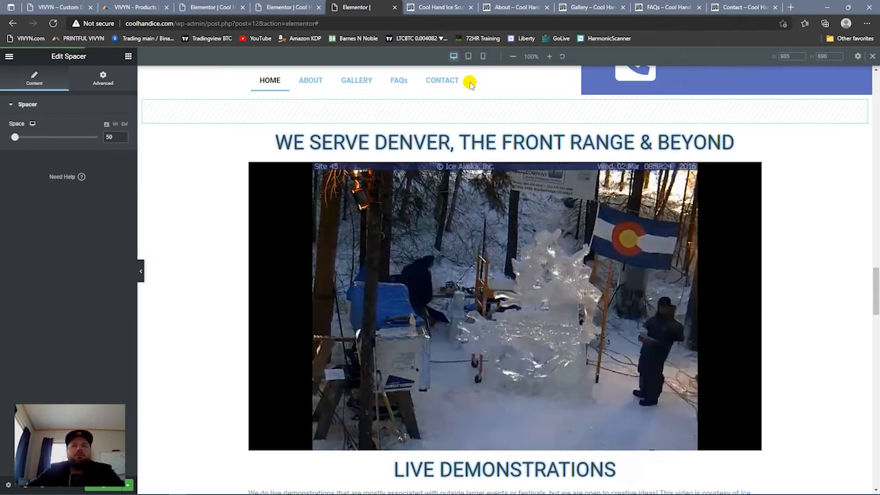
pyautogui.moveTo(873, 279); pyautogui.dragTo(869, 303)
pyautogui.scroll(-4, 786, 309)
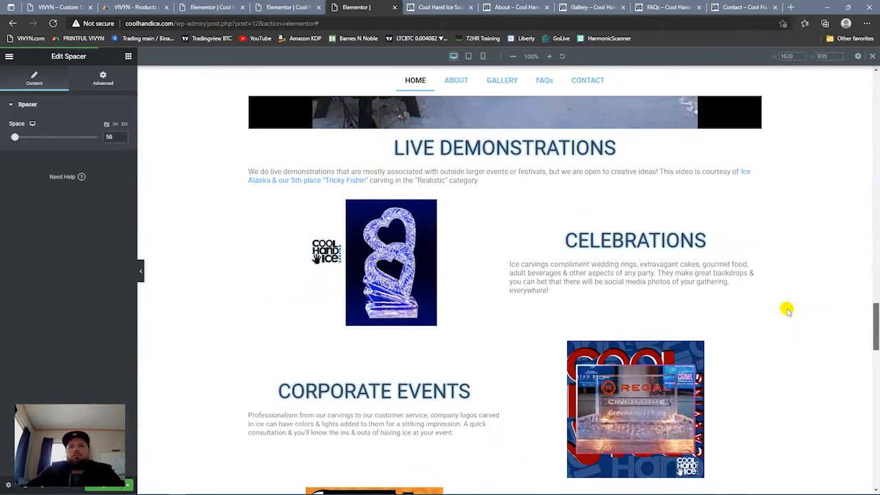
pyautogui.click(639, 281)
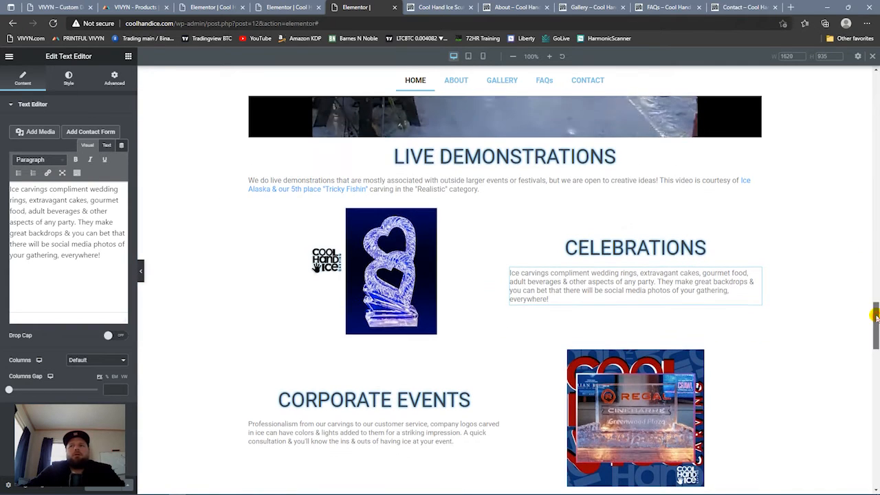
# - Duplicate the "2015 Ice Alaska's World Ice Art World Championships" subheading and move the copy directly below the LIVE DEMONSTRATIONS heading
pyautogui.moveTo(876, 316); pyautogui.dragTo(875, 231)
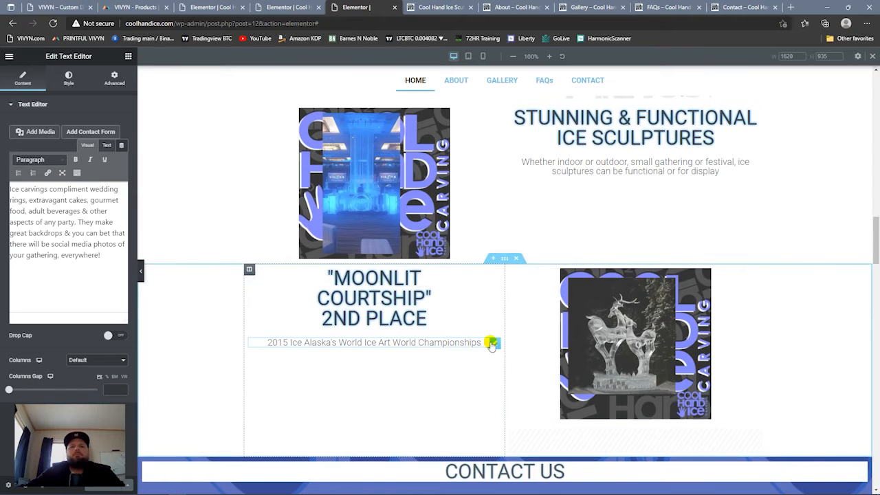
pyautogui.rightClick(493, 342)
pyautogui.click(550, 360)
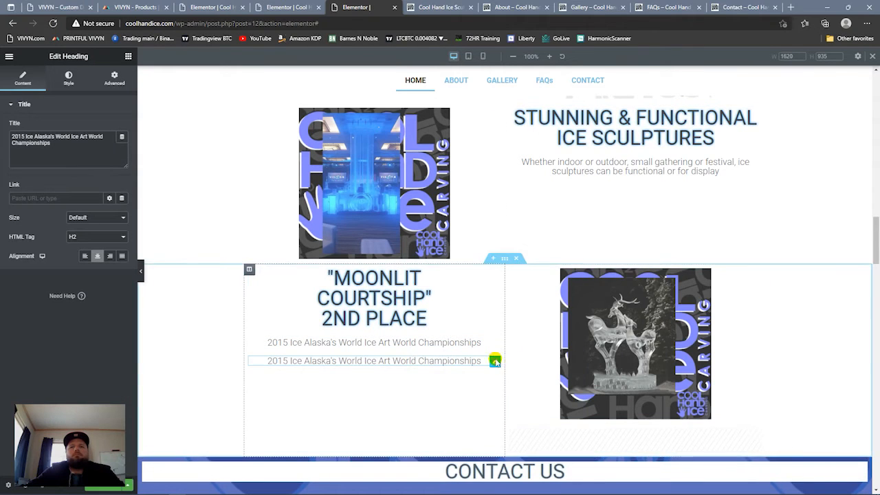
pyautogui.moveTo(495, 359); pyautogui.dragTo(562, 406)
pyautogui.rightClick(563, 407)
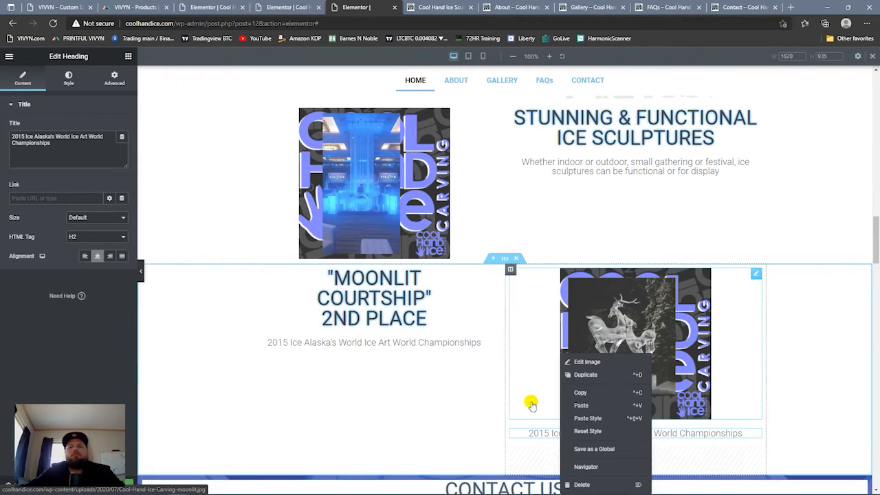
pyautogui.click(756, 433)
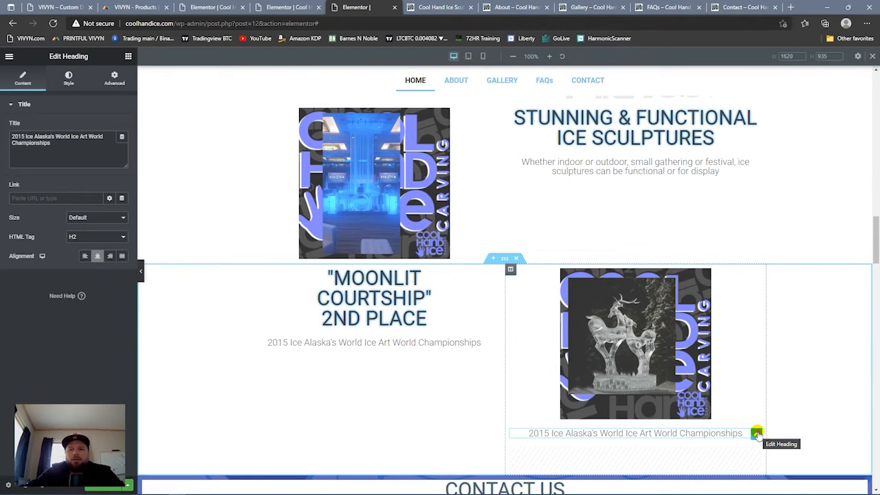
pyautogui.moveTo(756, 433); pyautogui.dragTo(417, 99)
pyautogui.scroll(3, 870, 334)
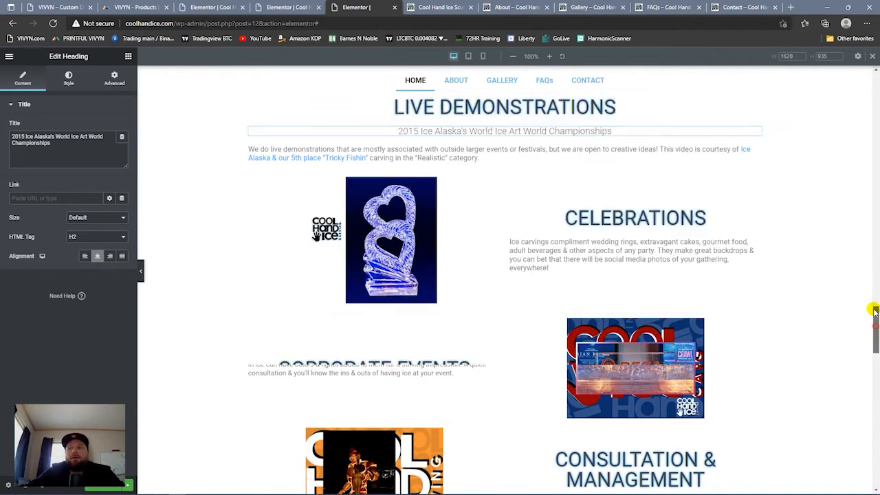
# - Replace the title of the subheading below LIVE DEMONSTRATIONS with the text copied from the live demonstrations paragraph
pyautogui.click(751, 297)
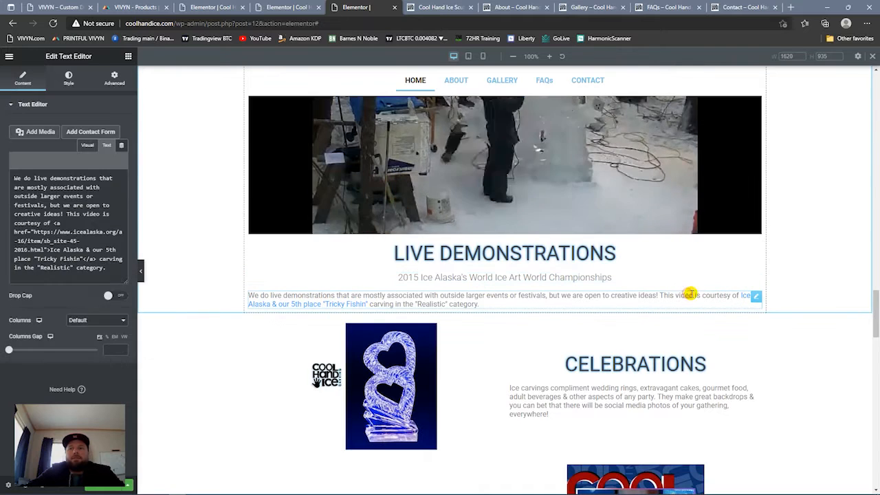
pyautogui.hotkey('ctrl', 'a')
pyautogui.hotkey('ctrl', 'c')
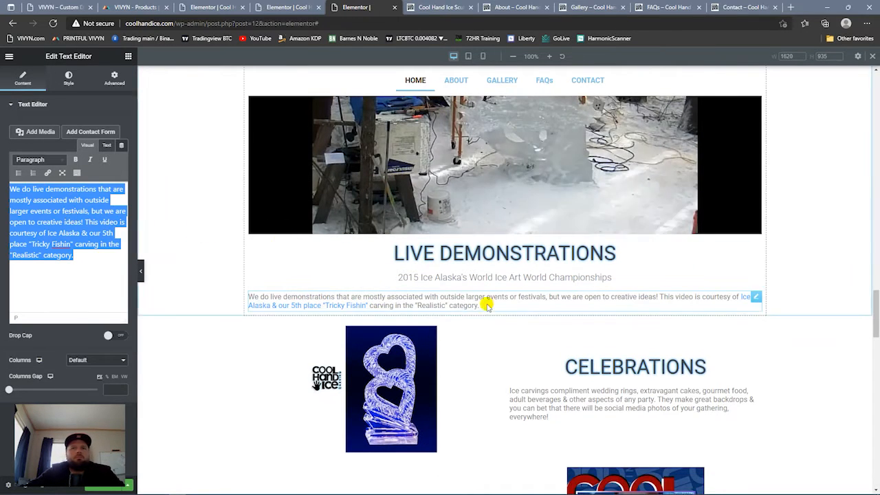
pyautogui.click(453, 277)
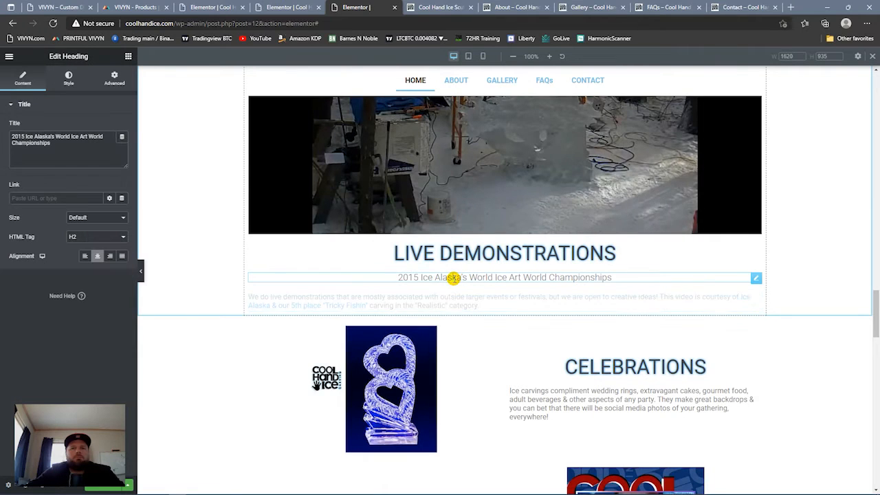
pyautogui.moveTo(68, 151); pyautogui.dragTo(2, 126)
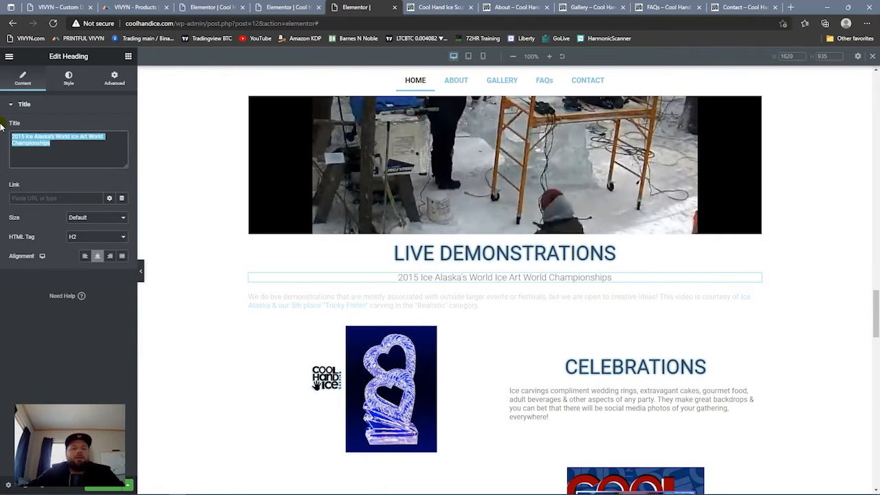
pyautogui.hotkey('ctrl', 'v')
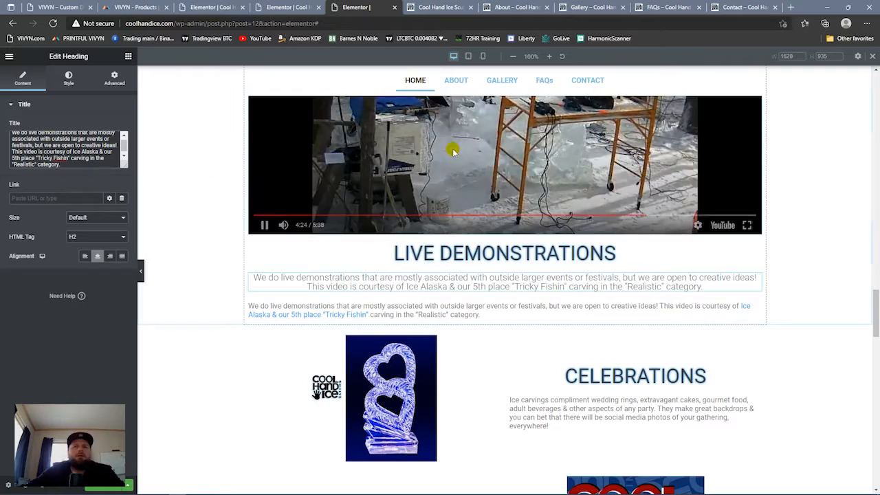
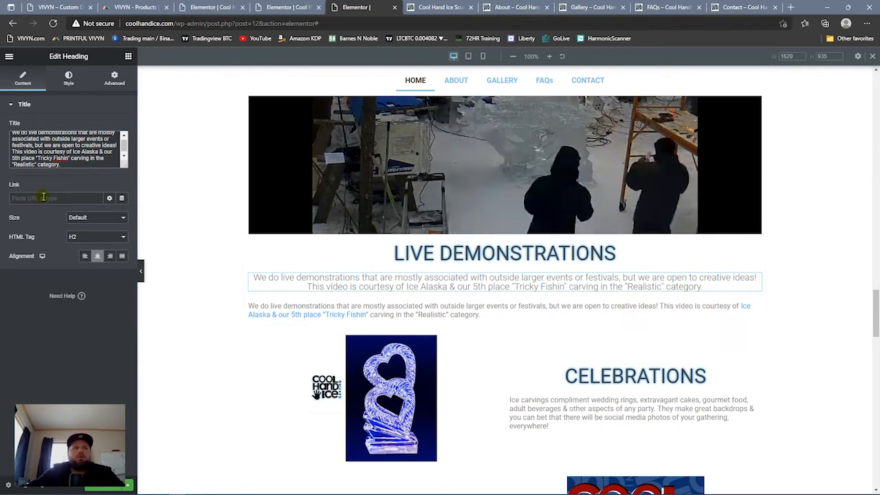
# - Copy the icealaska.org link address from the HTML source of the paragraph below the LIVE DEMONSTRATIONS subheading
pyautogui.click(426, 304)
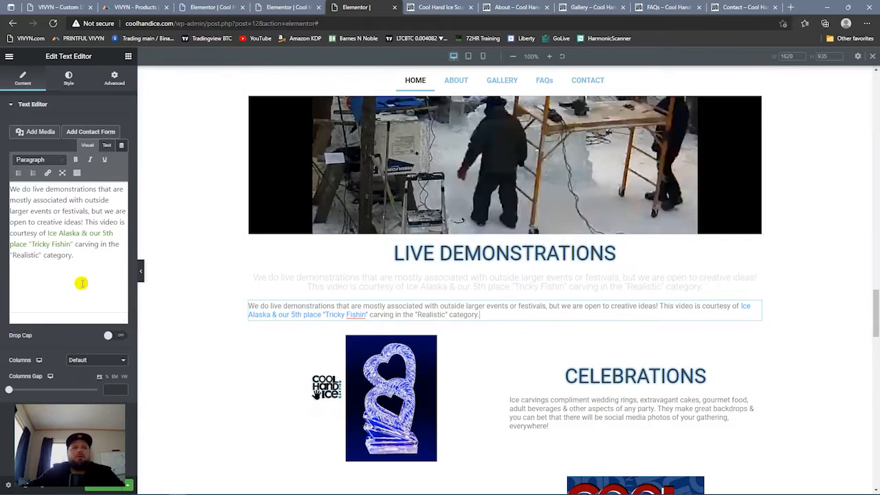
pyautogui.click(107, 146)
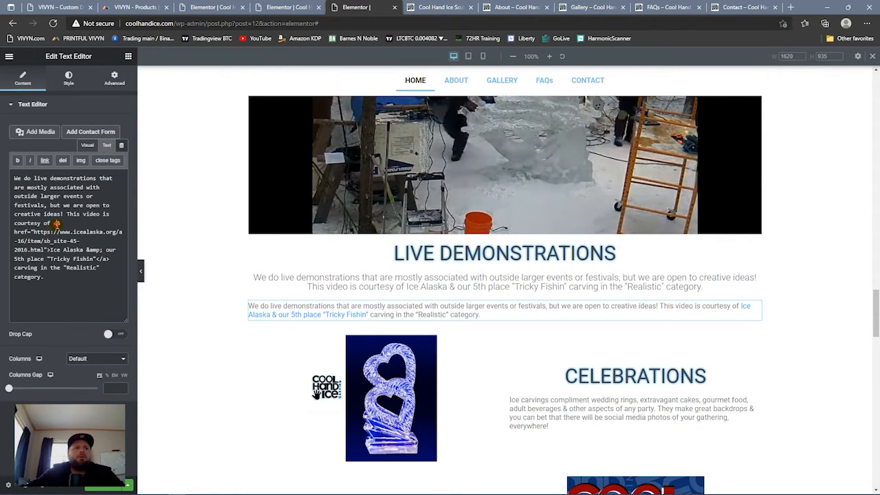
pyautogui.moveTo(57, 224); pyautogui.dragTo(47, 246)
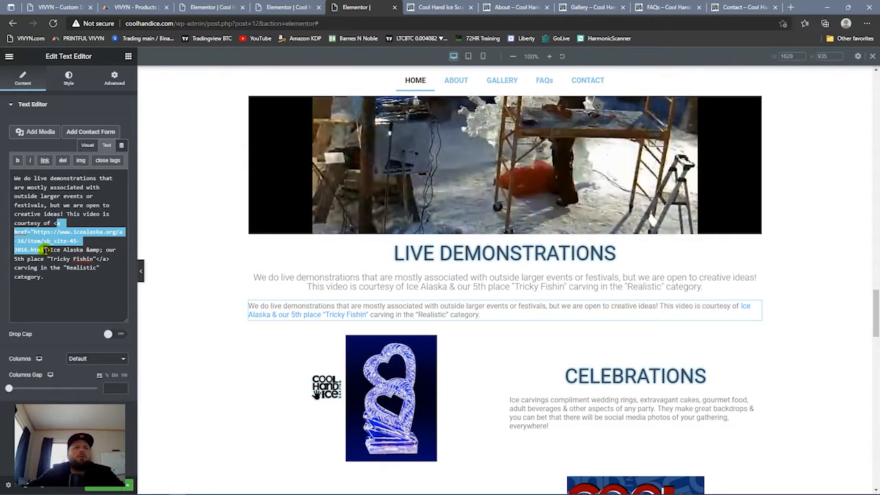
pyautogui.click(46, 250)
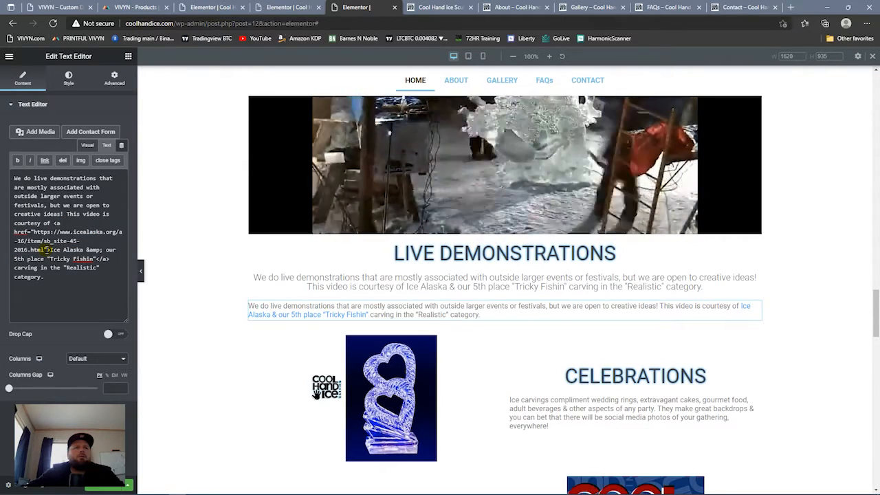
pyautogui.moveTo(43, 250); pyautogui.dragTo(35, 229)
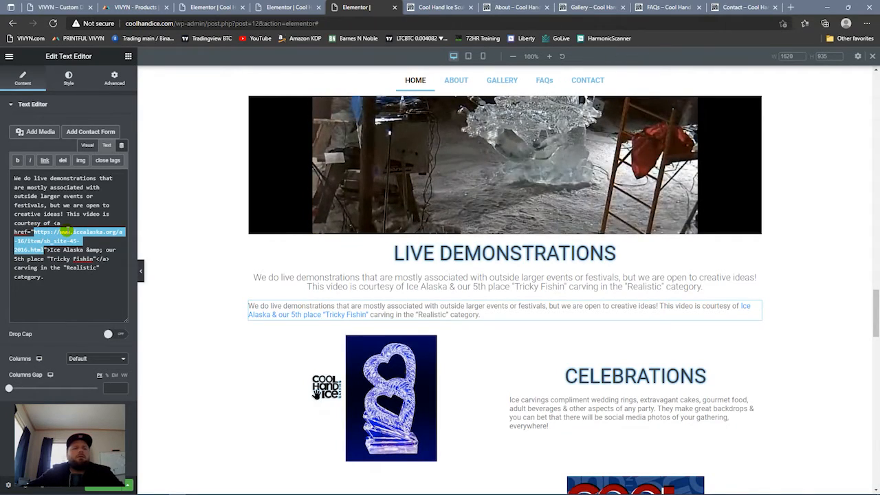
# - Add a Button widget directly below the LIVE DEMONSTRATIONS subheading and set its link to the copied icealaska.org address
pyautogui.click(454, 281)
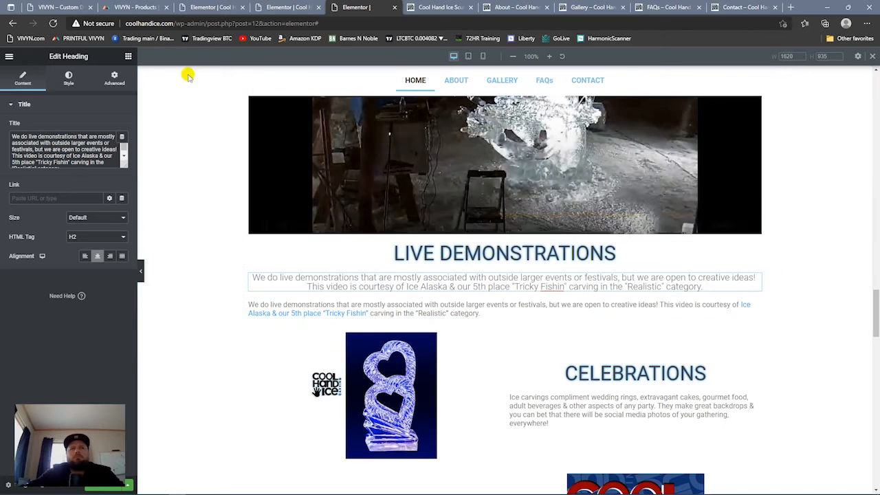
pyautogui.click(128, 57)
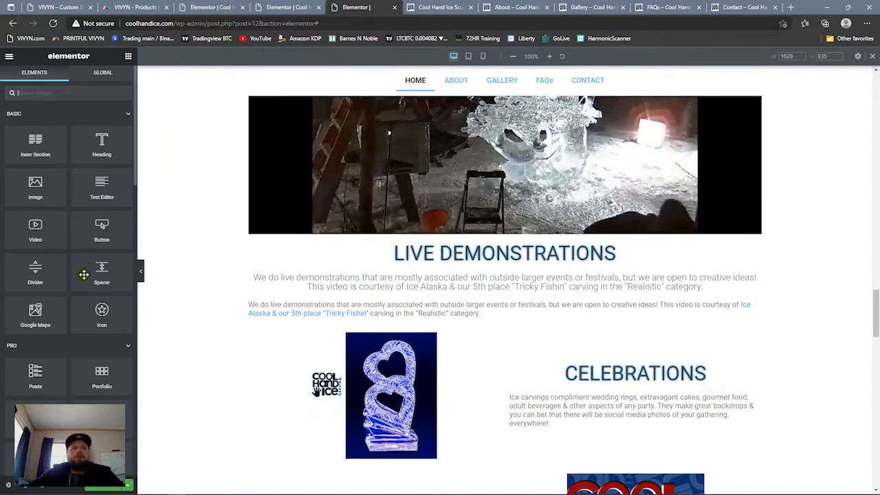
pyautogui.moveTo(104, 232); pyautogui.dragTo(456, 287)
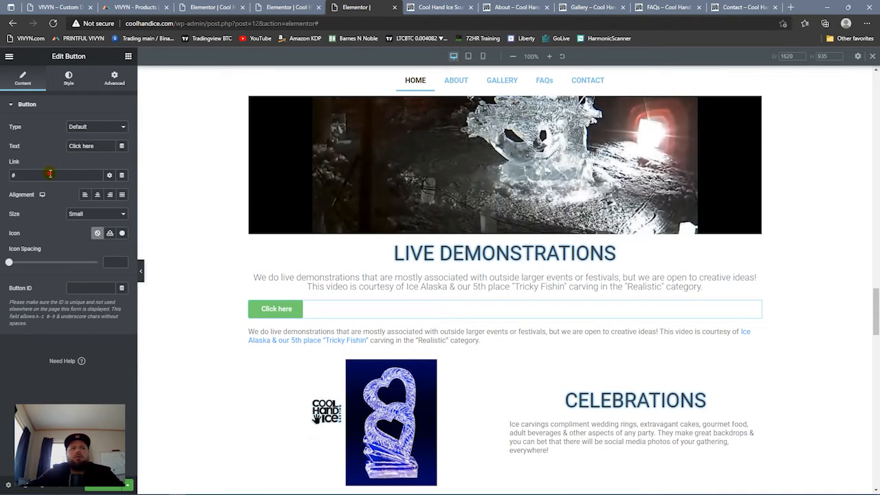
pyautogui.hotkey('ctrl', 'v')
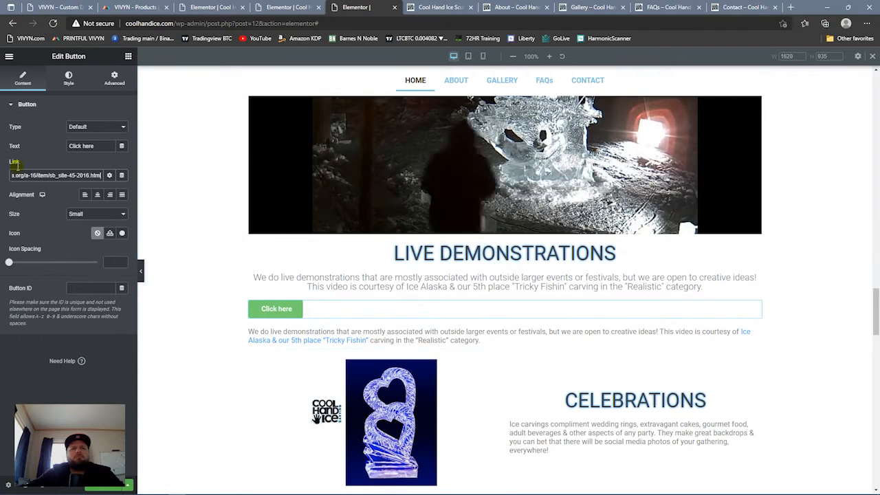
# - Change the new button's text to "ICE ALASKA" and center it
pyautogui.doubleClick(88, 146)
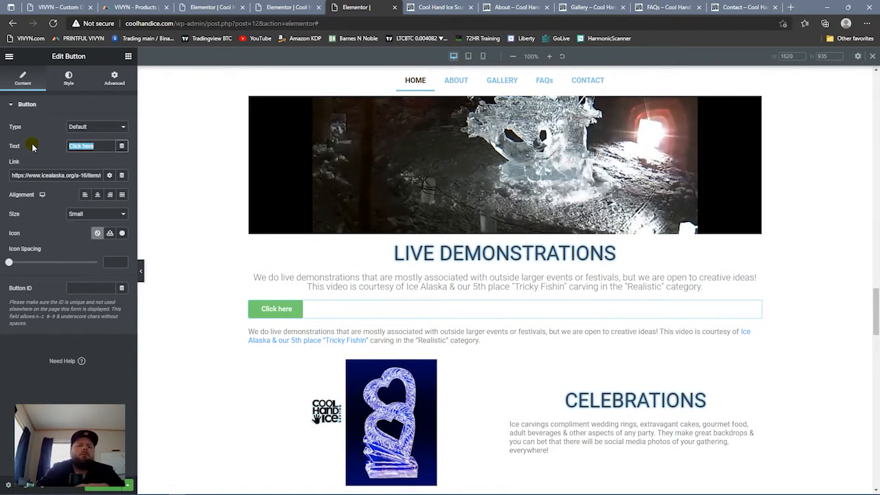
pyautogui.write('ICE ALASKA')
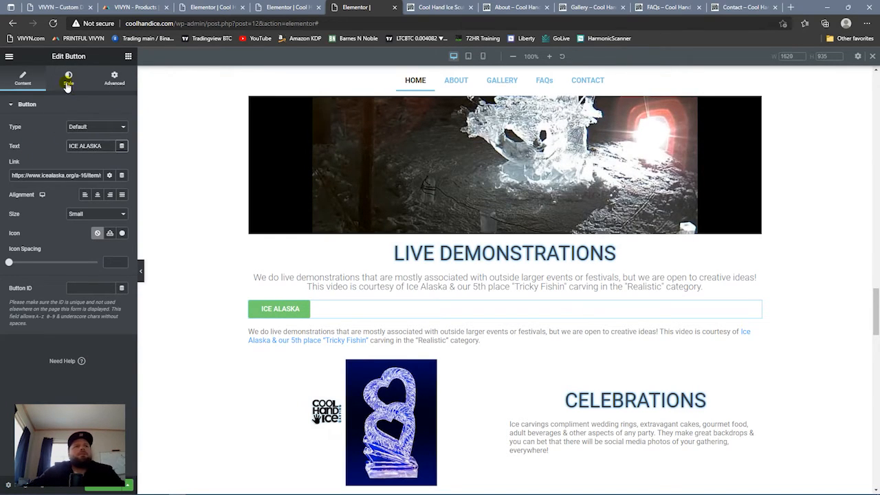
pyautogui.click(97, 194)
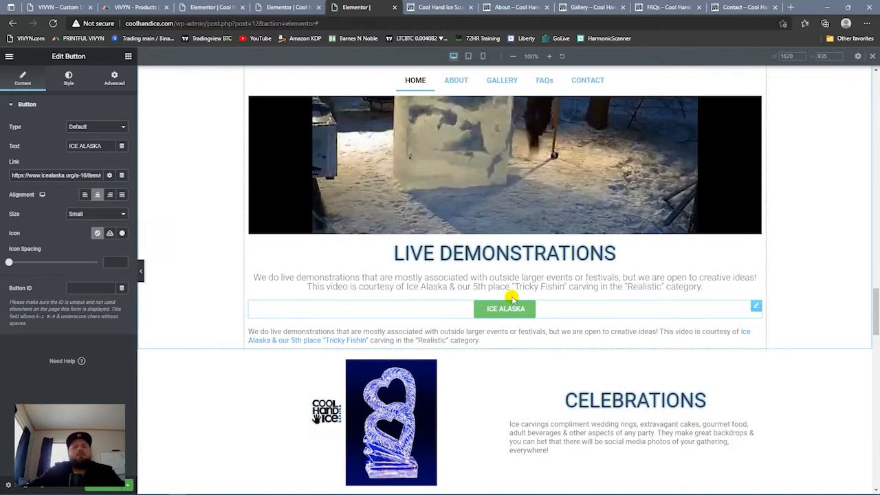
# - Set the ICE ALASKA button's normal background color to the global Primary color
pyautogui.click(68, 78)
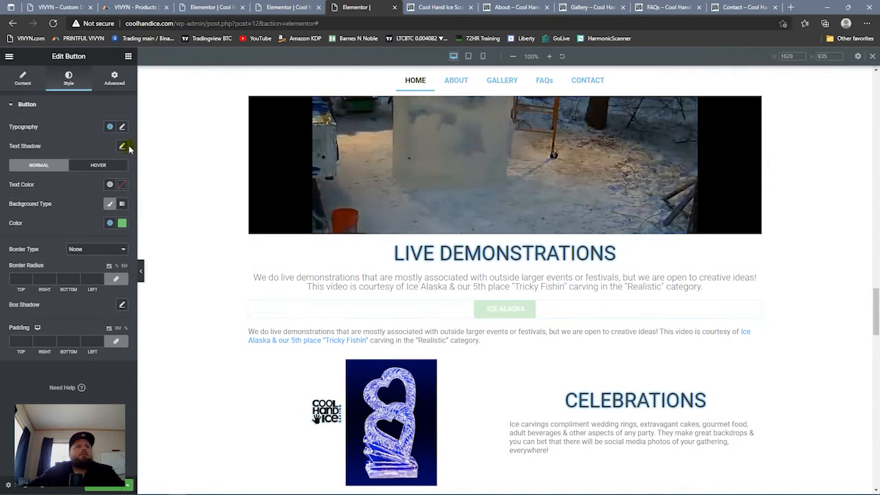
pyautogui.click(110, 224)
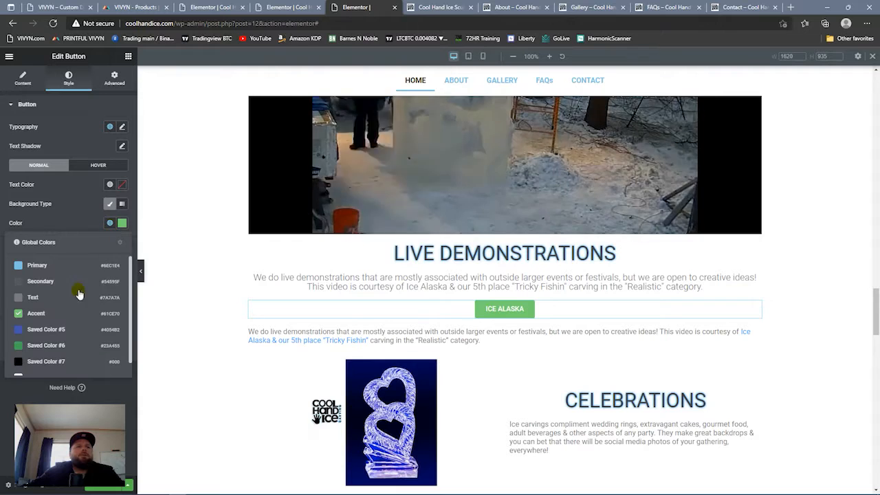
pyautogui.click(66, 271)
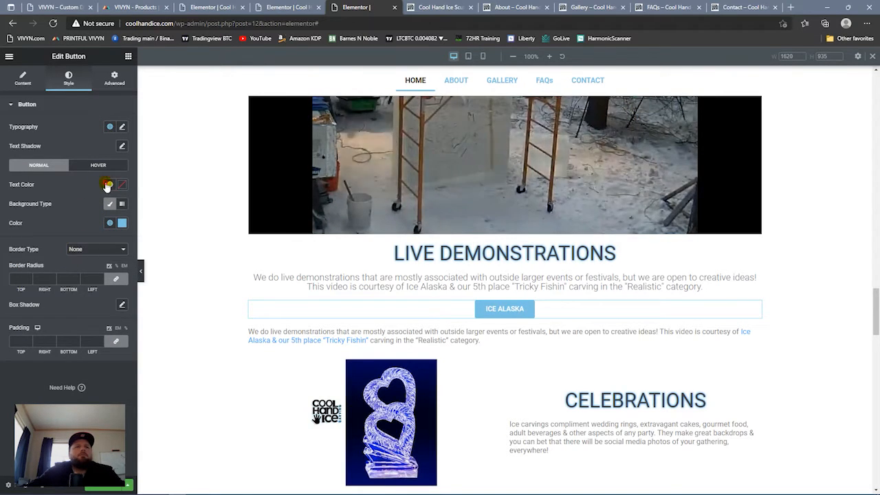
pyautogui.click(108, 185)
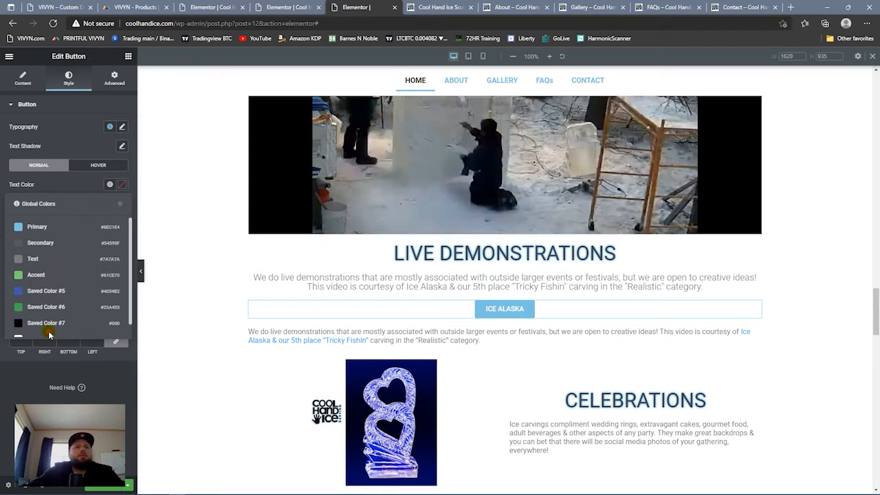
# - Set the ICE ALASKA button's hover background color to the global Primary color
pyautogui.click(92, 166)
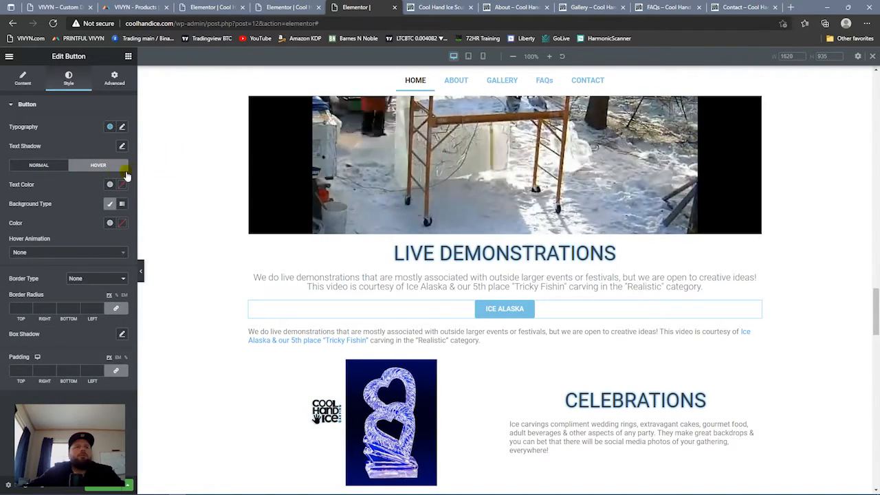
pyautogui.click(110, 186)
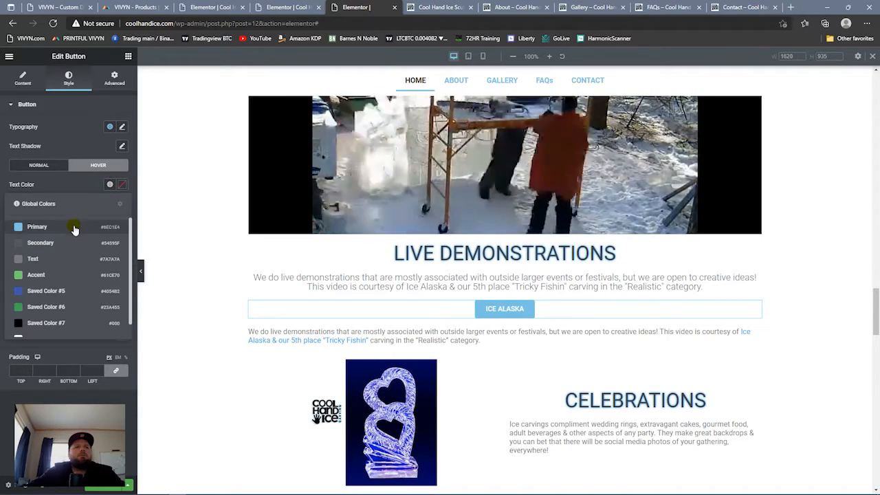
pyautogui.click(109, 184)
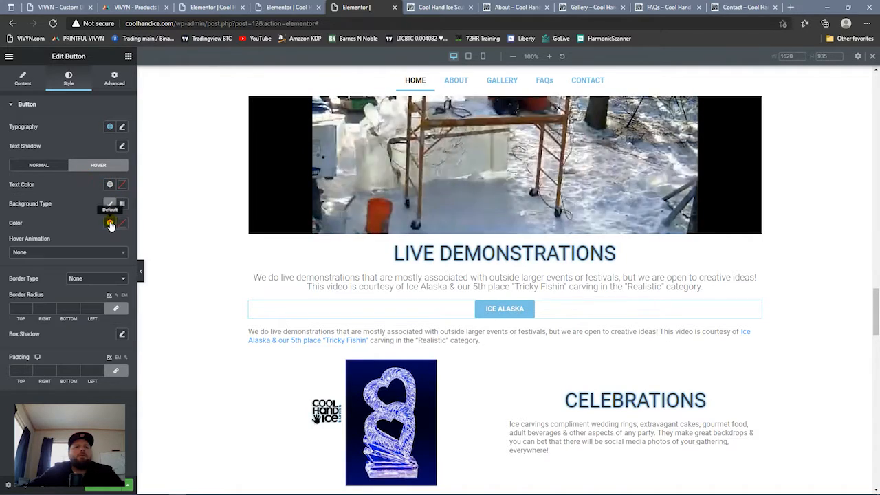
pyautogui.click(110, 223)
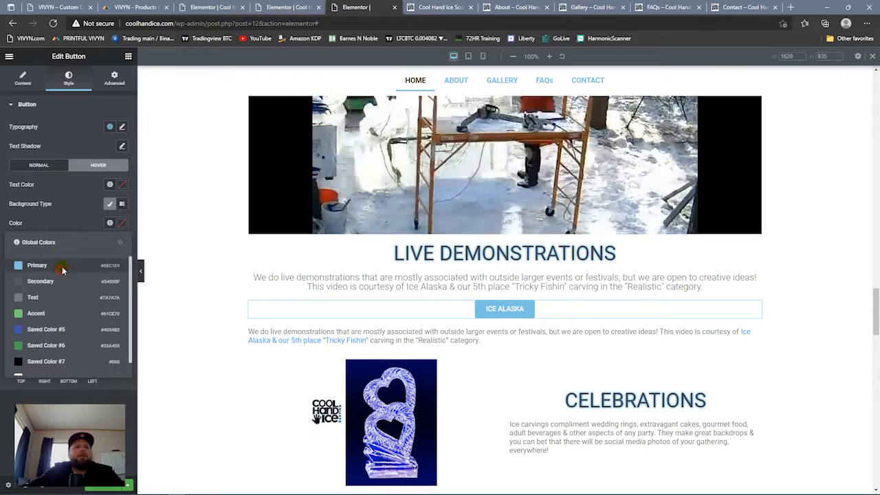
pyautogui.click(61, 266)
# - Set the button's hover text color to Saved Color #8 (#FFF) and its hover animation to Shrink
pyautogui.click(110, 185)
pyautogui.scroll(-2, 32, 309)
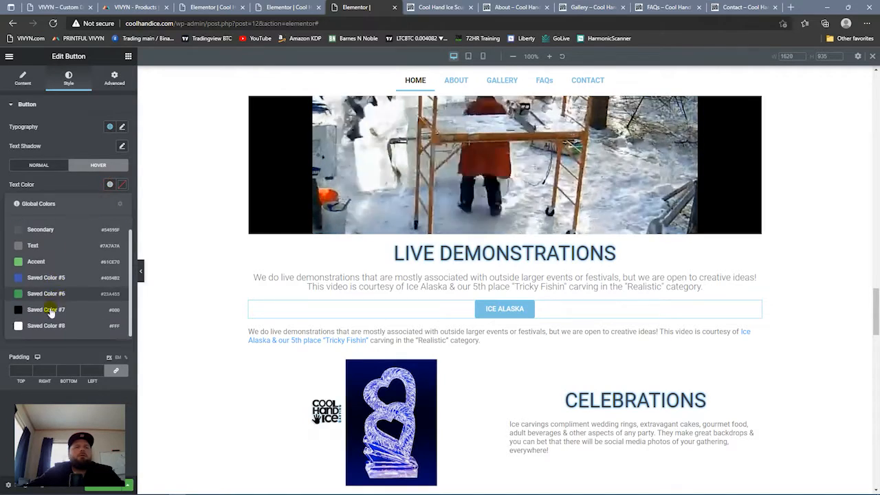
pyautogui.click(41, 319)
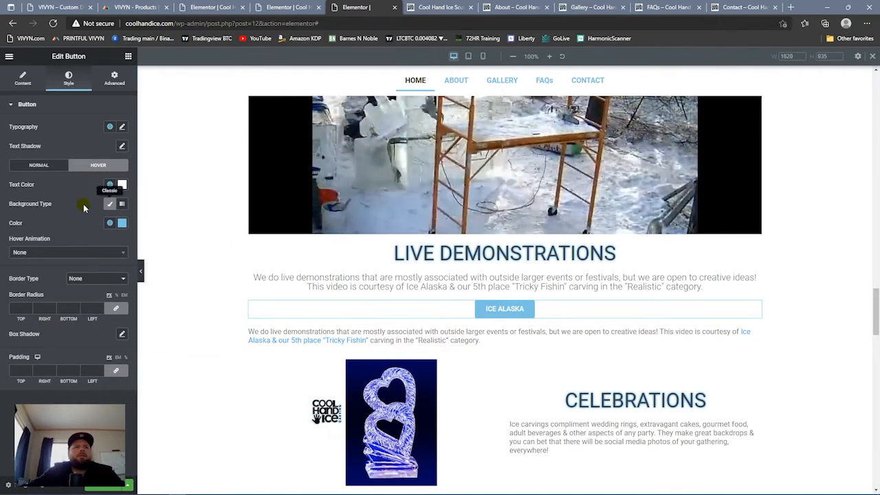
pyautogui.click(114, 256)
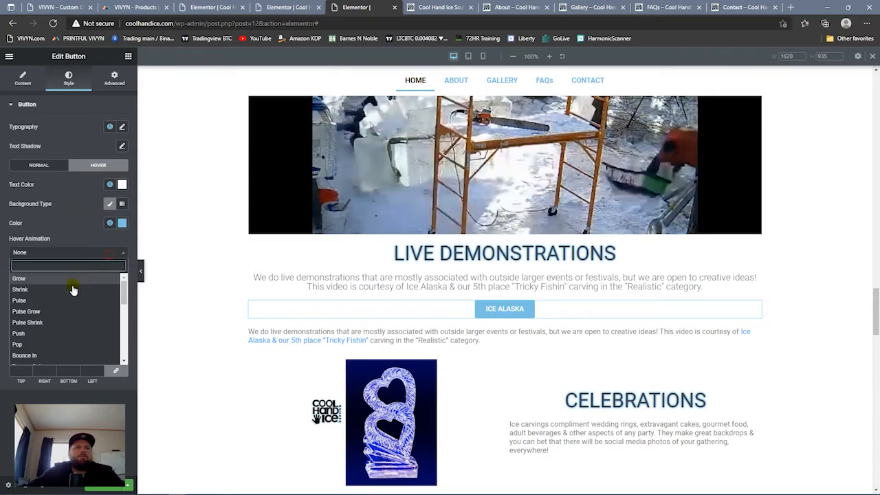
pyautogui.click(67, 290)
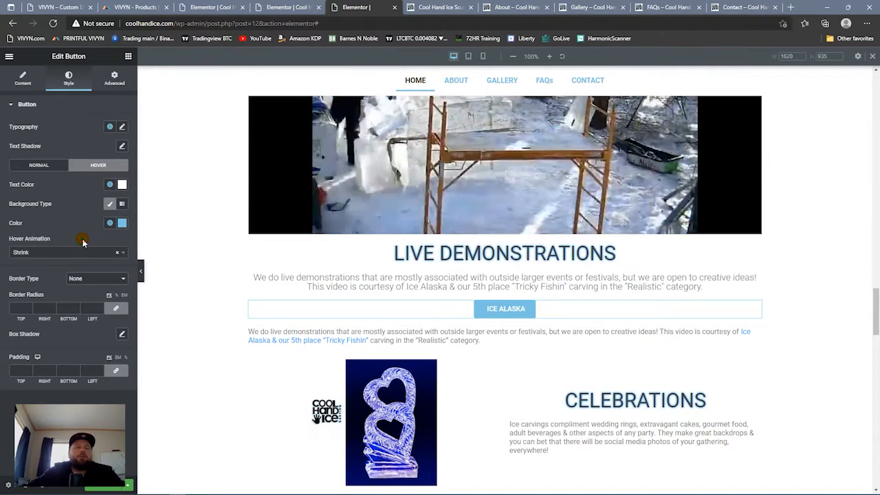
# - Give the ICE ALASKA button a solid border 1 px wide on all sides in the global Secondary color
pyautogui.click(123, 280)
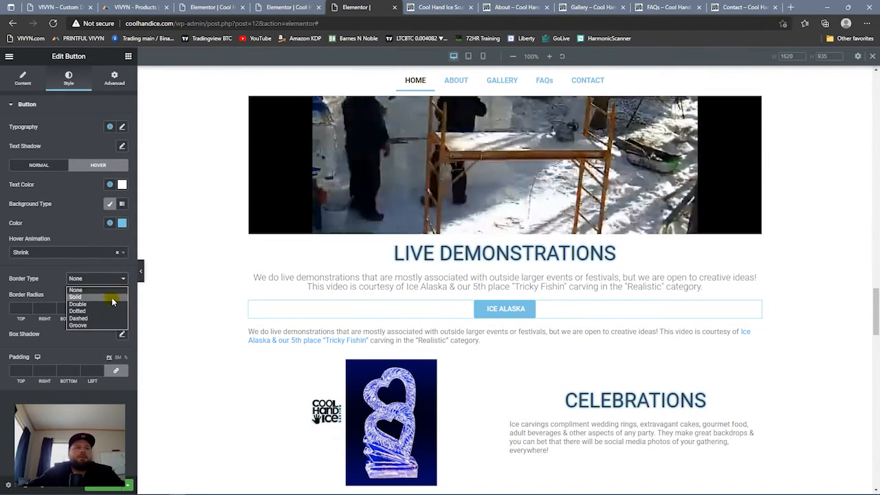
pyautogui.click(75, 296)
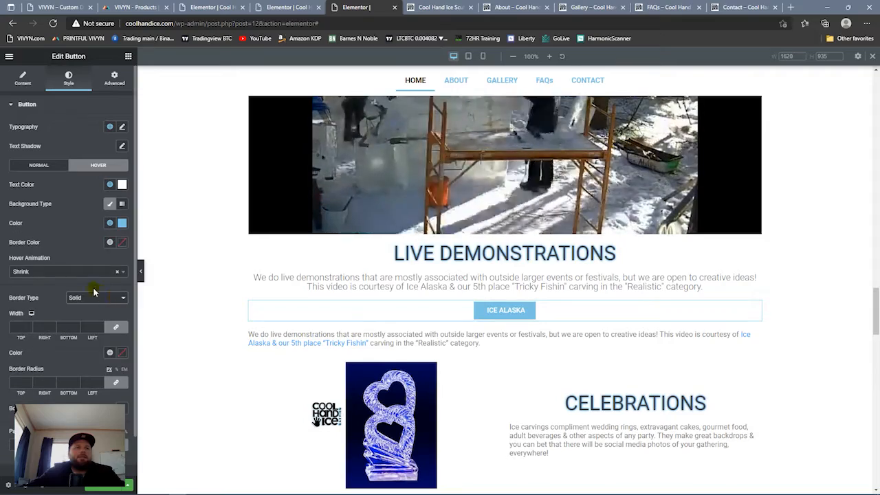
pyautogui.click(29, 326)
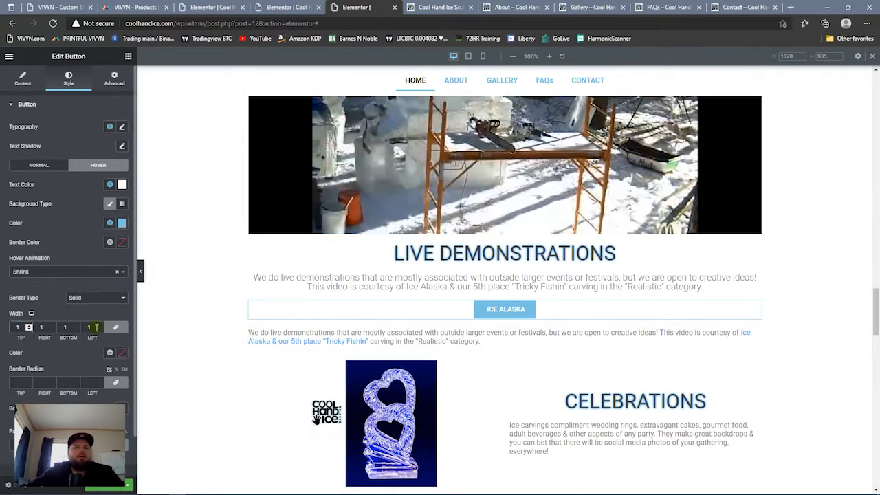
pyautogui.click(109, 352)
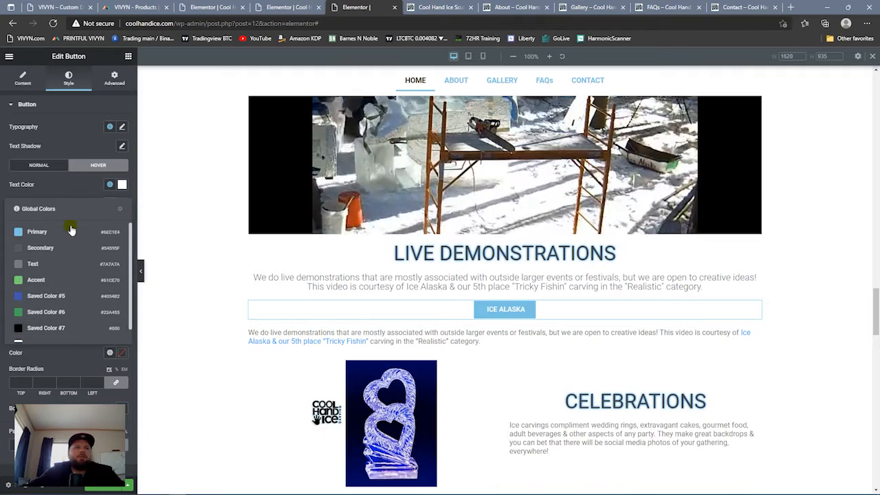
pyautogui.click(40, 247)
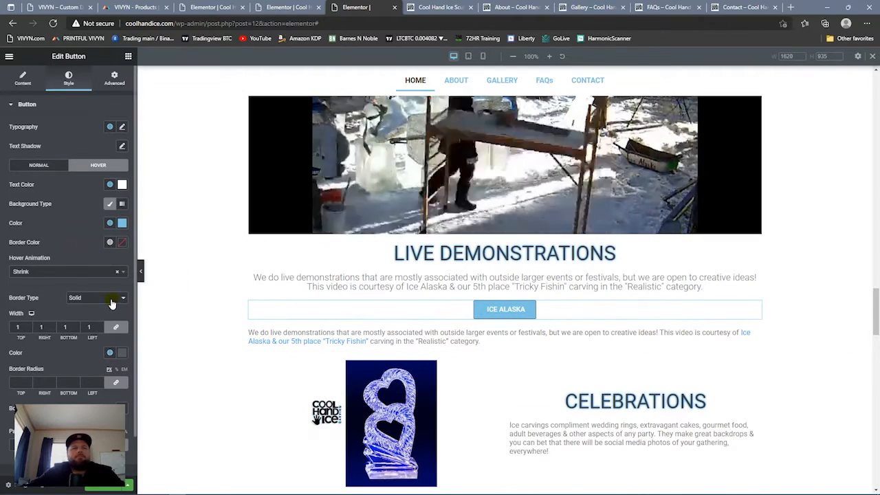
pyautogui.scroll(-1, 112, 303)
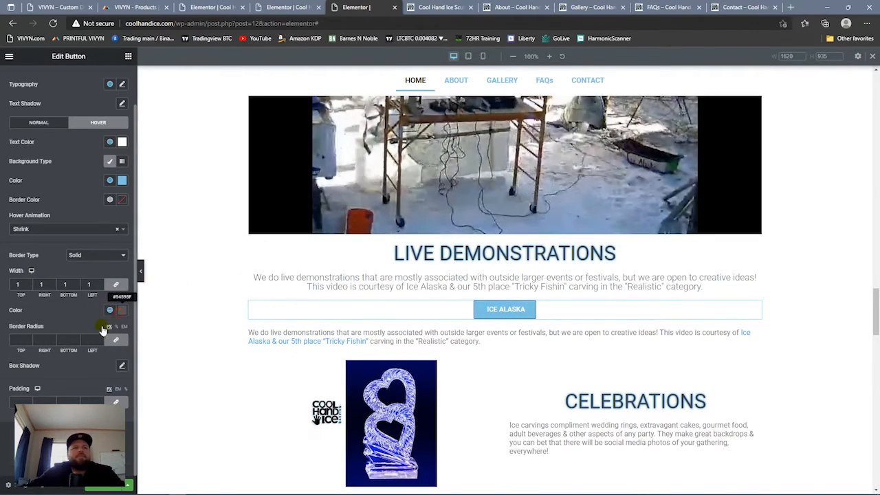
pyautogui.click(121, 310)
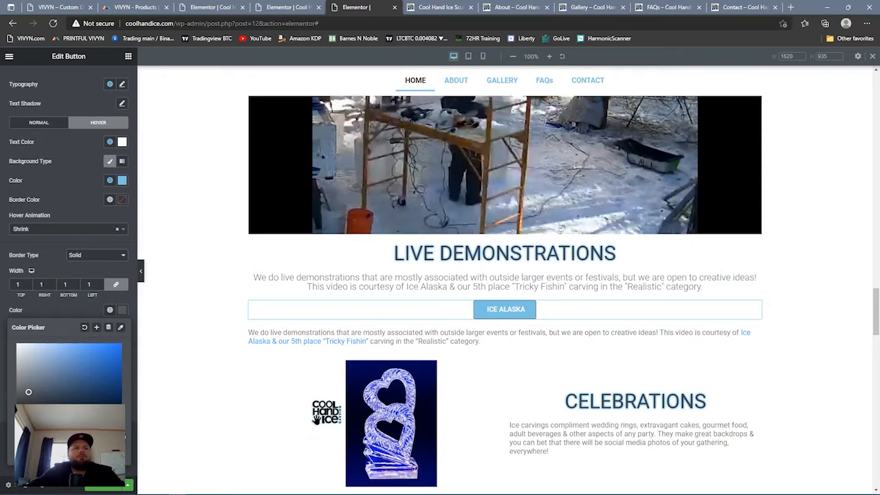
pyautogui.moveTo(68, 327); pyautogui.dragTo(71, 238)
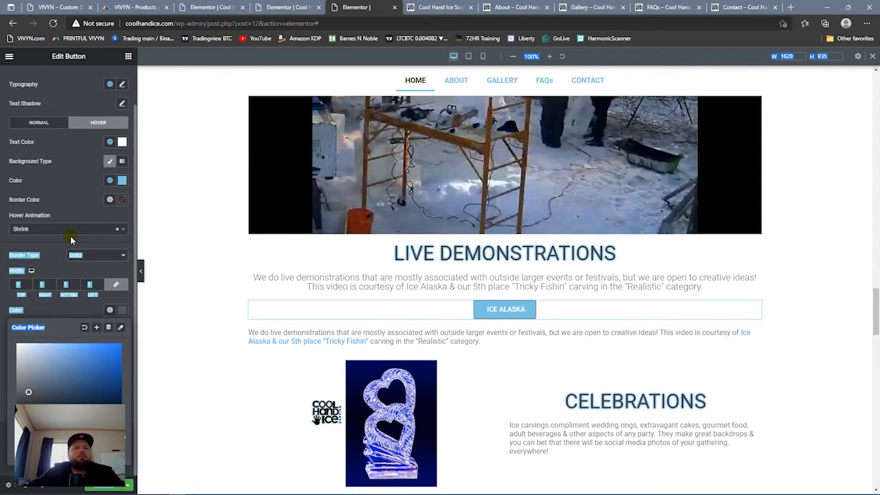
pyautogui.click(103, 208)
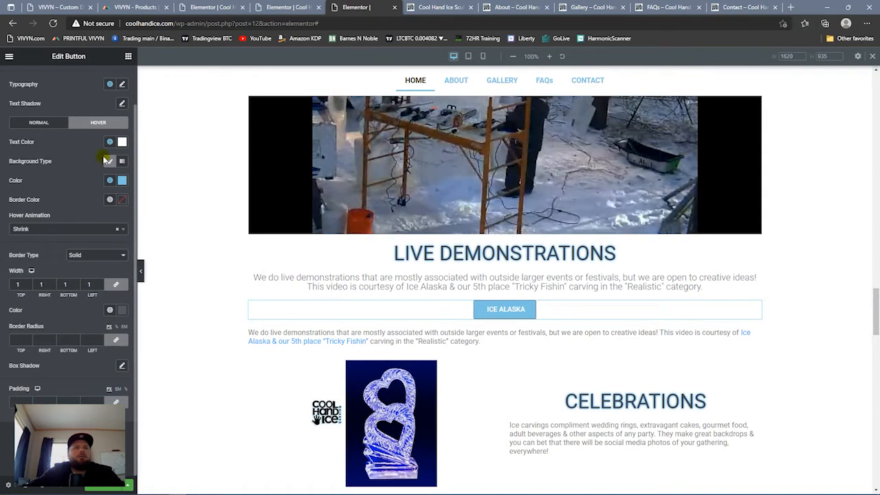
pyautogui.click(108, 142)
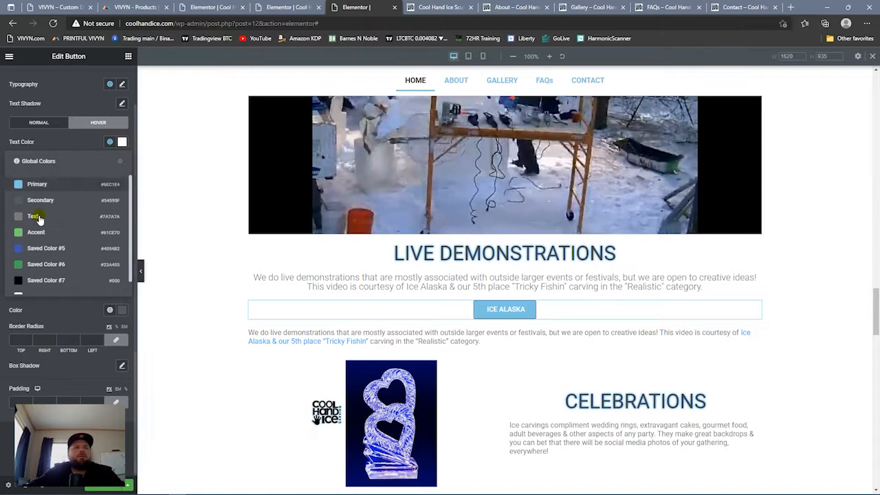
pyautogui.click(88, 143)
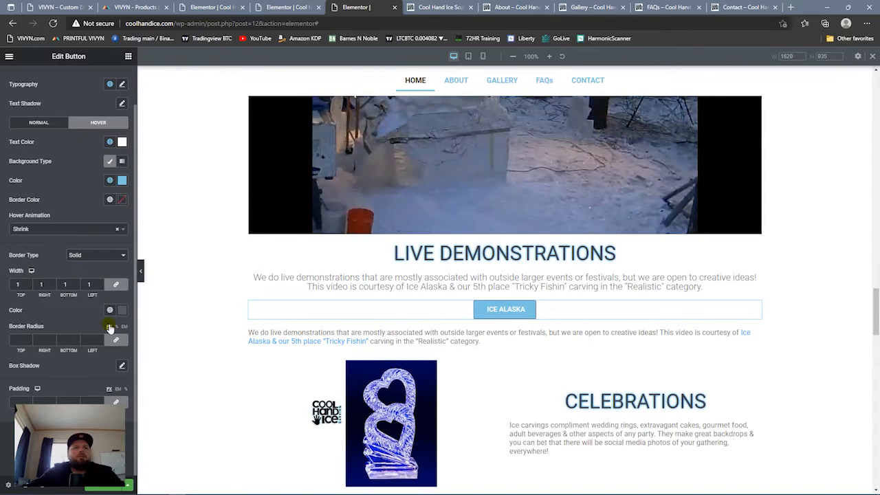
# - Add a box shadow to the ICE ALASKA button in fully opaque black, rgba(0, 0, 0, 1)
pyautogui.click(121, 369)
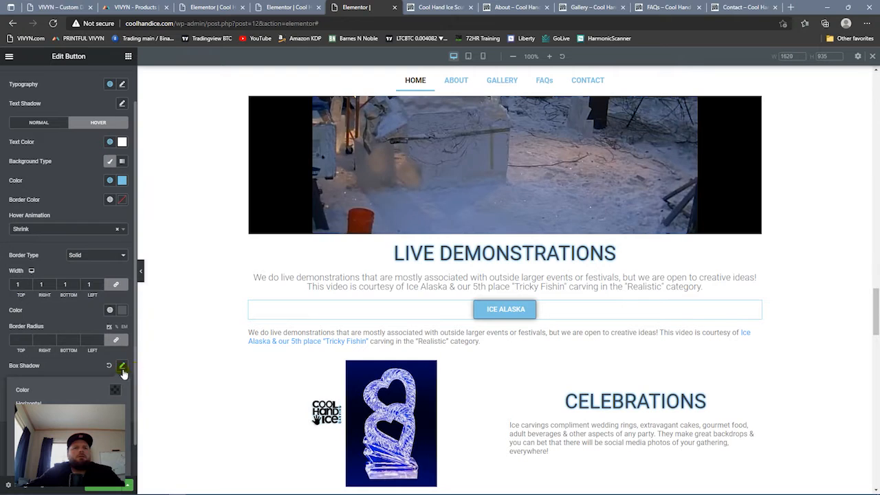
pyautogui.click(115, 390)
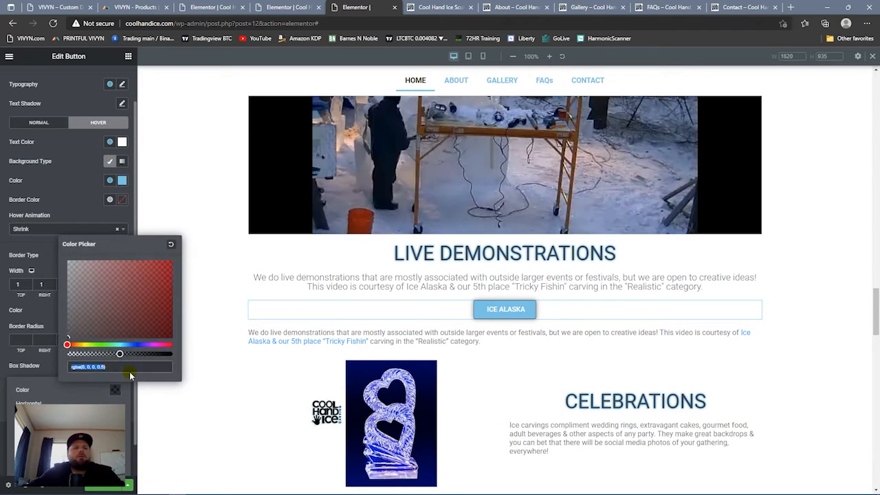
pyautogui.click(171, 353)
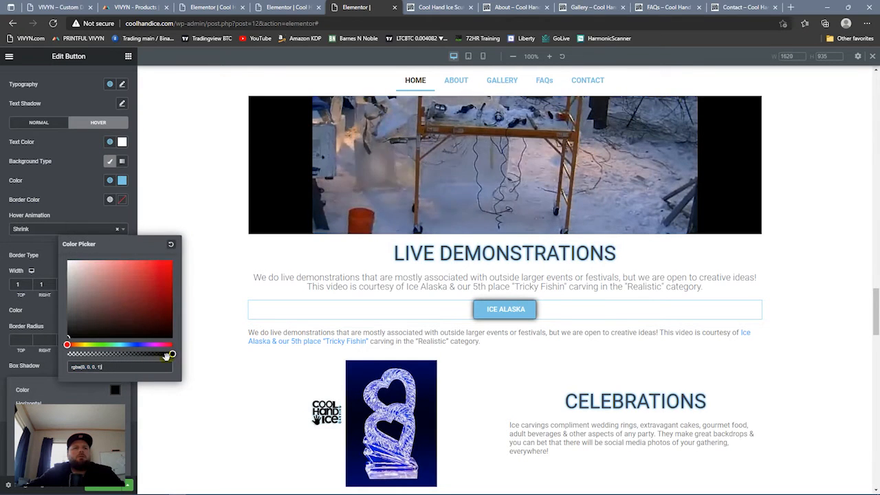
pyautogui.click(47, 321)
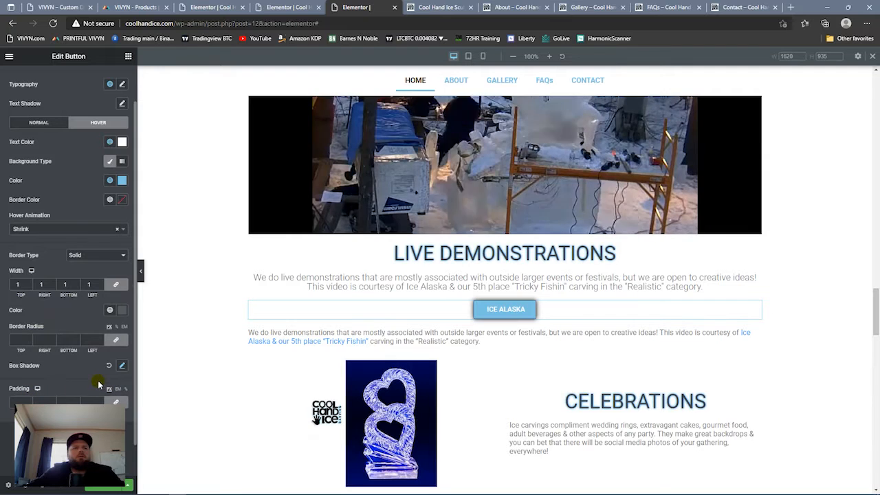
pyautogui.click(122, 365)
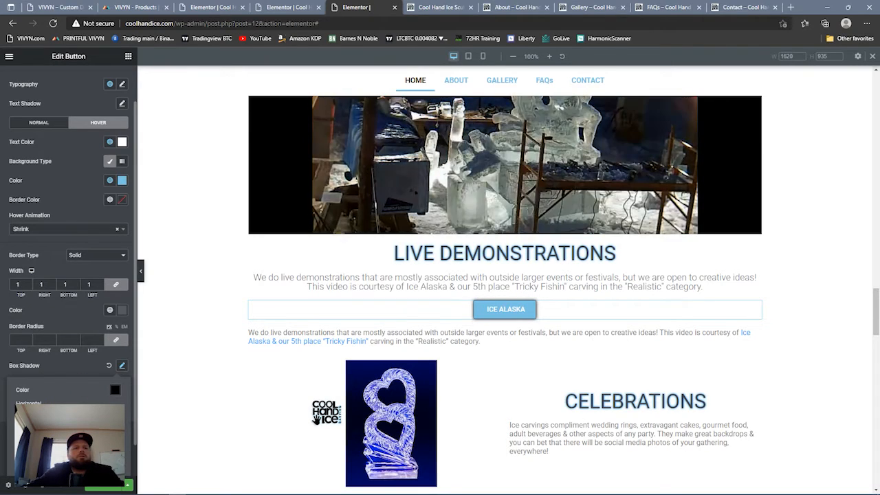
# - Copy the button's border color and set the box shadow color to the same #54595F
pyautogui.click(121, 309)
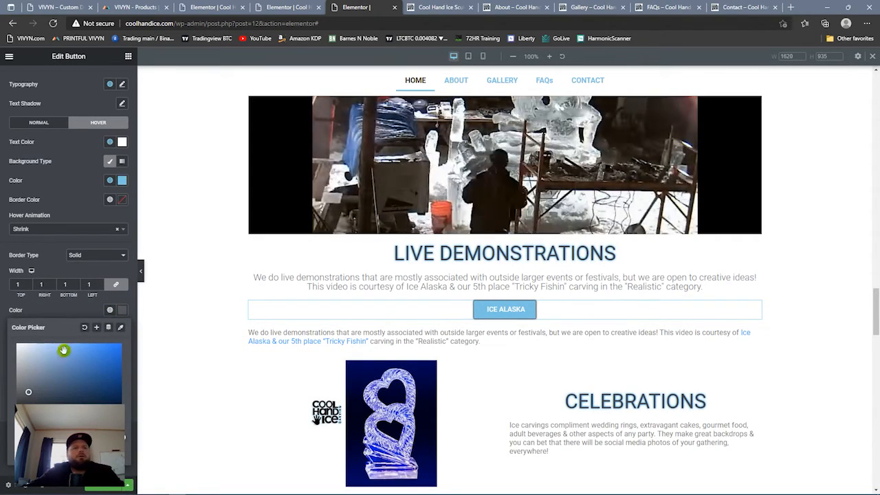
pyautogui.click(77, 312)
pyautogui.click(122, 365)
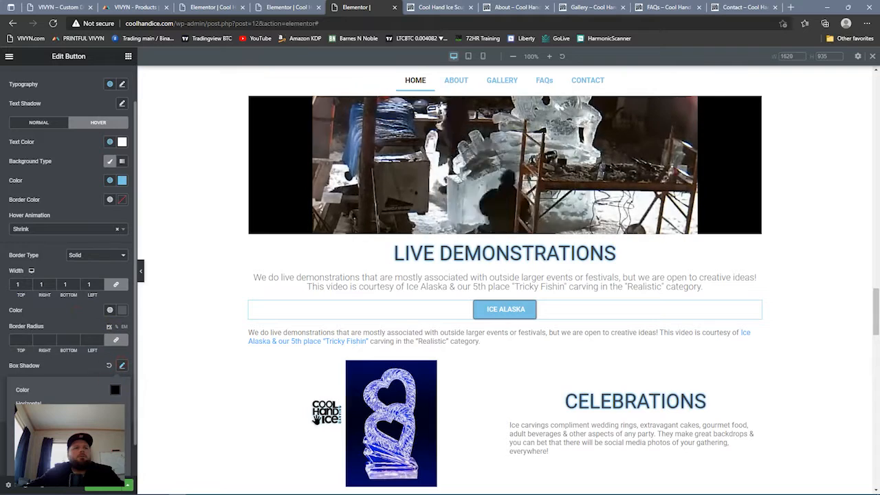
pyautogui.click(116, 392)
pyautogui.tripleClick(108, 367)
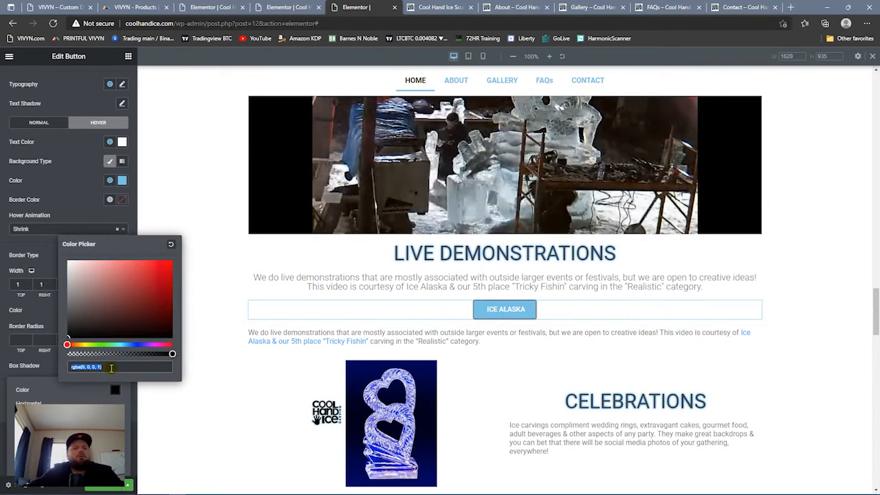
pyautogui.write('#54595f')
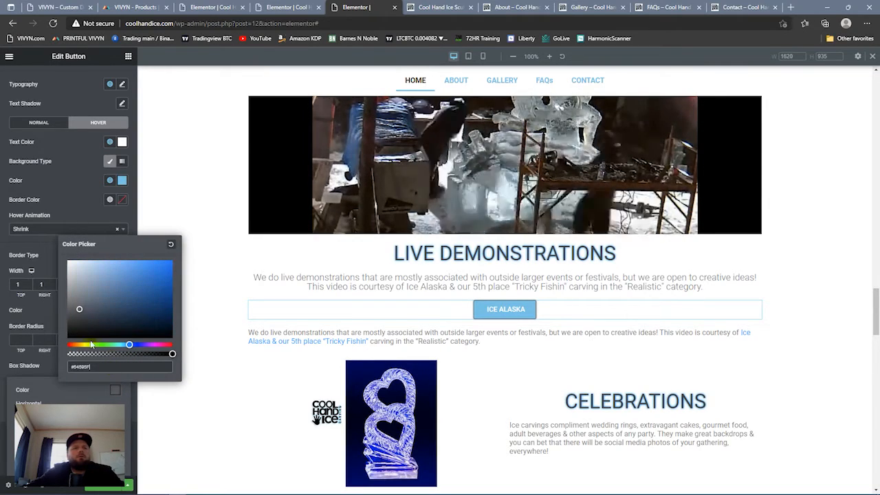
pyautogui.click(51, 255)
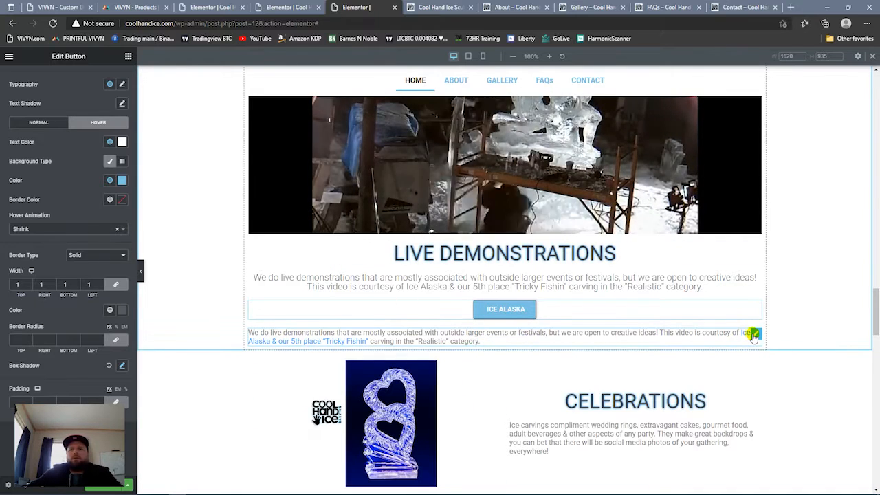
# - Delete the old live demonstrations paragraph below the ICE ALASKA button and check the section in the mobile preview
pyautogui.rightClick(755, 335)
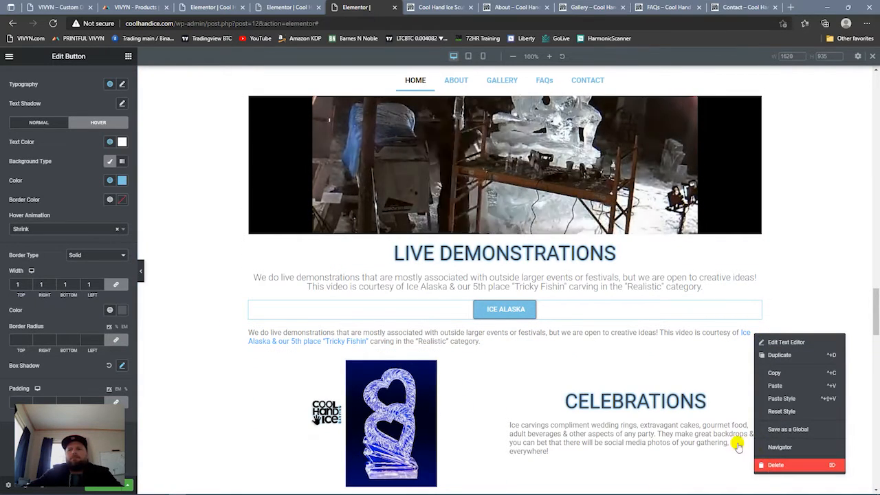
pyautogui.click(775, 464)
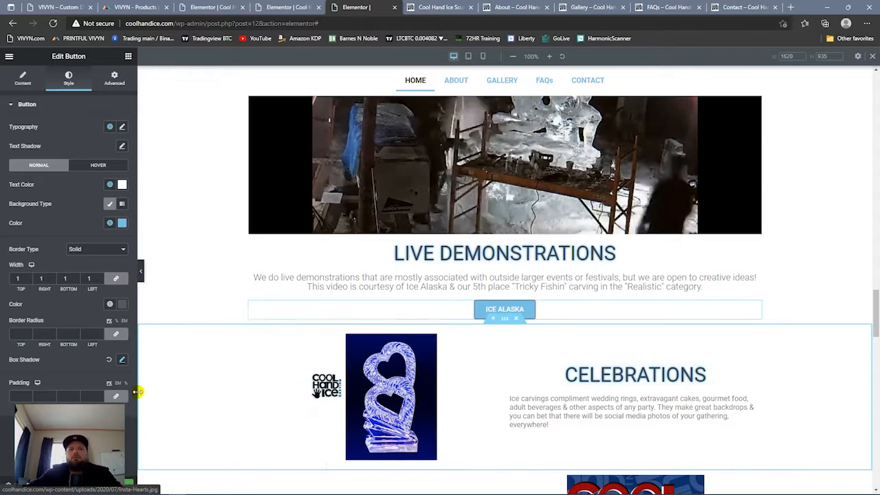
pyautogui.click(482, 57)
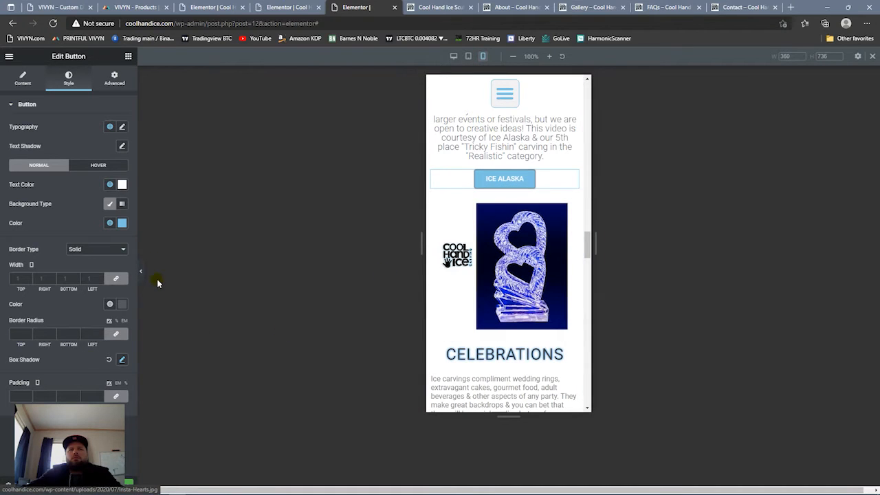
pyautogui.click(453, 57)
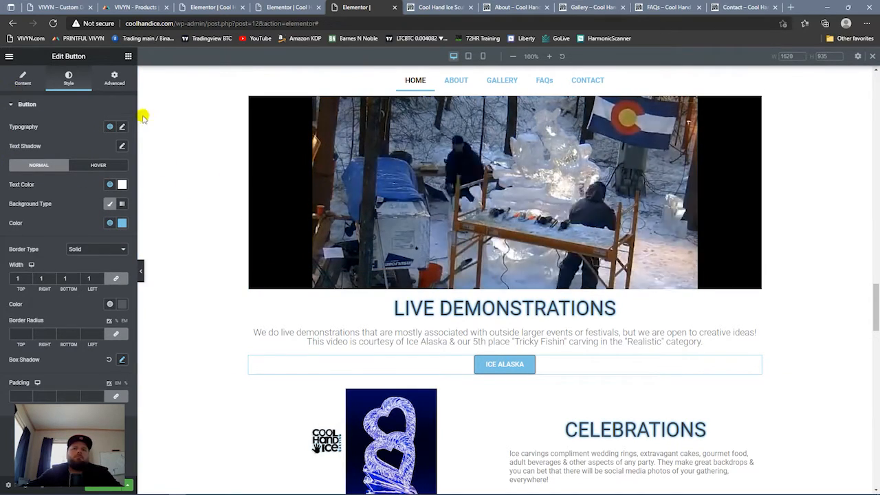
# - Try to extend the button's text to "ICE ALASKA Link to Arti"
pyautogui.click(25, 80)
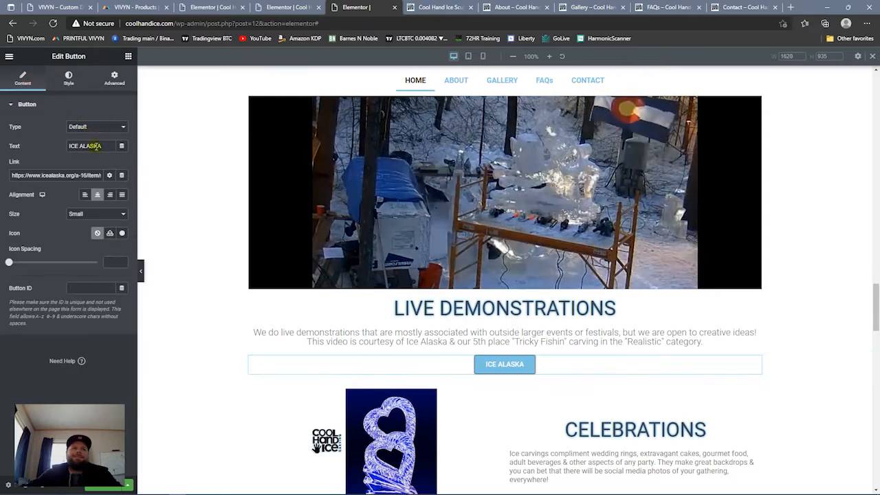
pyautogui.click(104, 146)
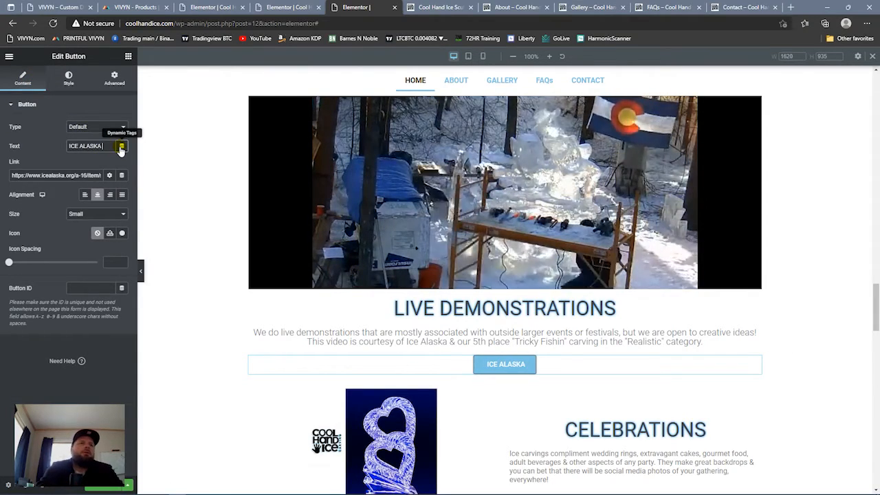
pyautogui.write('Link to A')
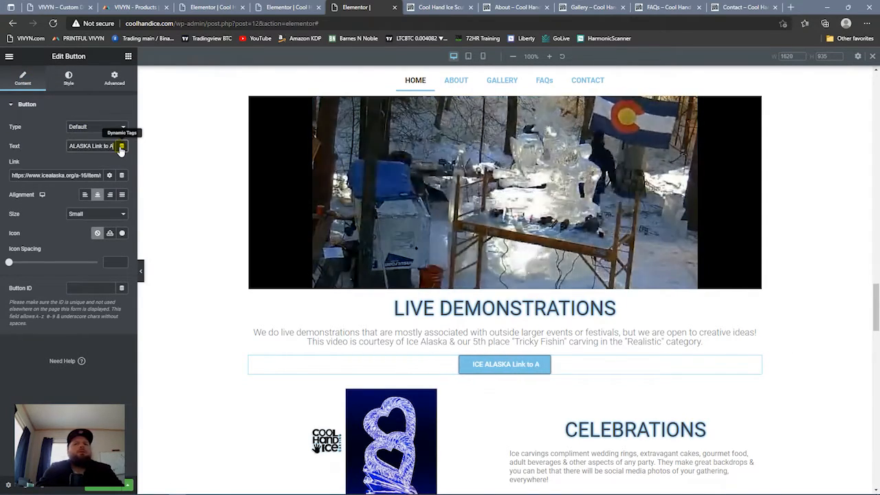
pyautogui.write('rti')
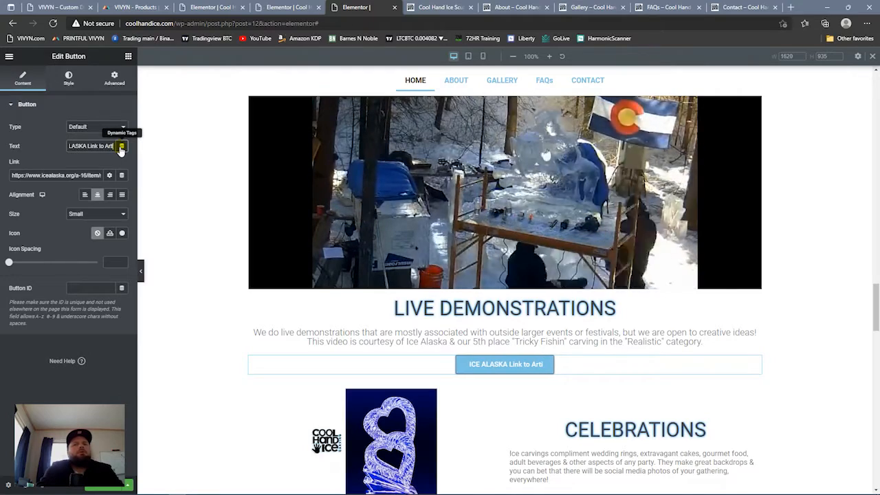
# - Clear the button's text and begin a new label with "Link to a"
pyautogui.press('BackSpace')
pyautogui.press('BackSpace')
pyautogui.press('BackSpace')
pyautogui.press('BackSpace')
pyautogui.press('BackSpace')
pyautogui.press('BackSpace')
pyautogui.press('BackSpace')
pyautogui.press('BackSpace')
pyautogui.press('BackSpace')
pyautogui.press('BackSpace')
pyautogui.press('BackSpace')
pyautogui.press('BackSpace')
pyautogui.press('BackSpace')
pyautogui.press('BackSpace')
pyautogui.press('BackSpace')
pyautogui.press('BackSpace')
pyautogui.press('BackSpace')
pyautogui.press('BackSpace')
pyautogui.press('BackSpace')
pyautogui.press('BackSpace')
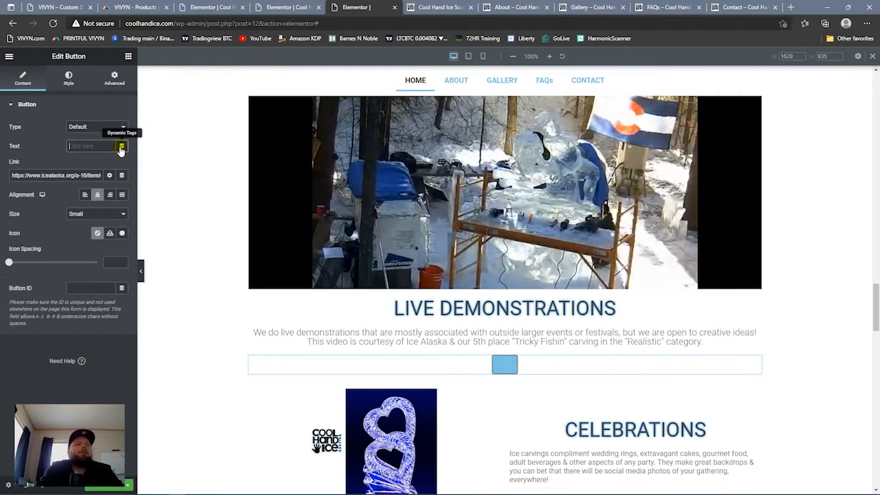
pyautogui.write('Link to a')
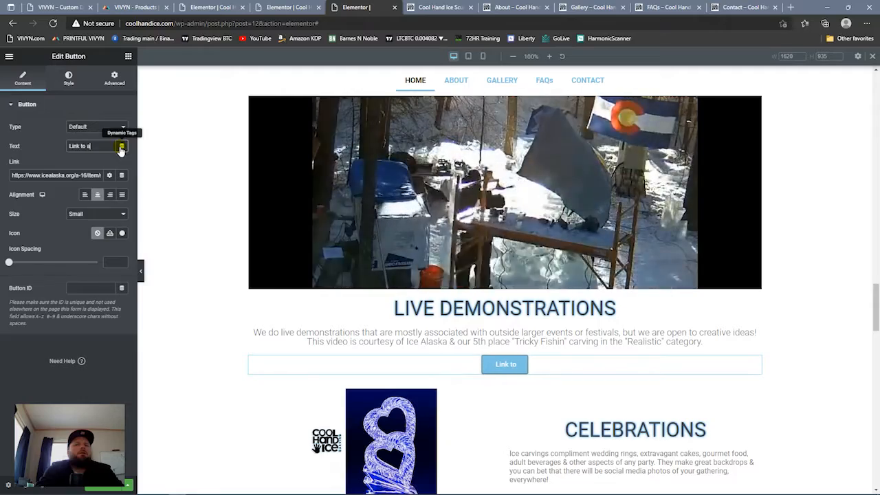
pyautogui.press('BackSpace')
pyautogui.write('art')
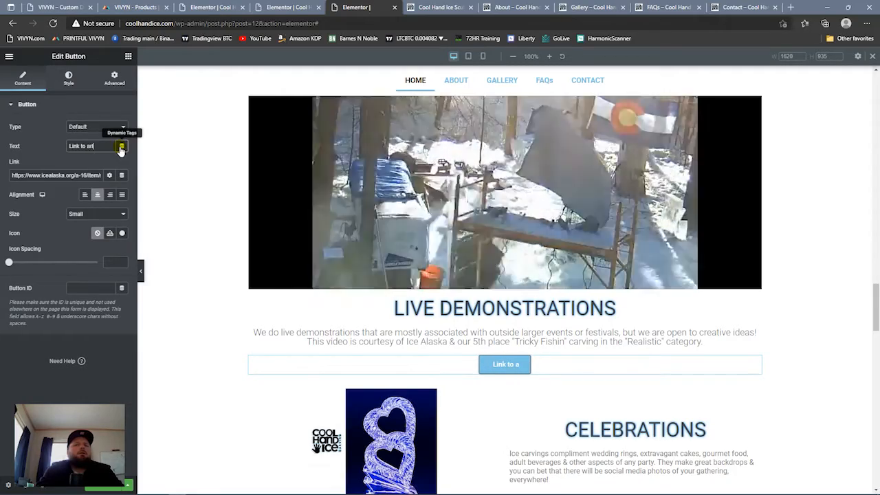
pyautogui.write('icle in')
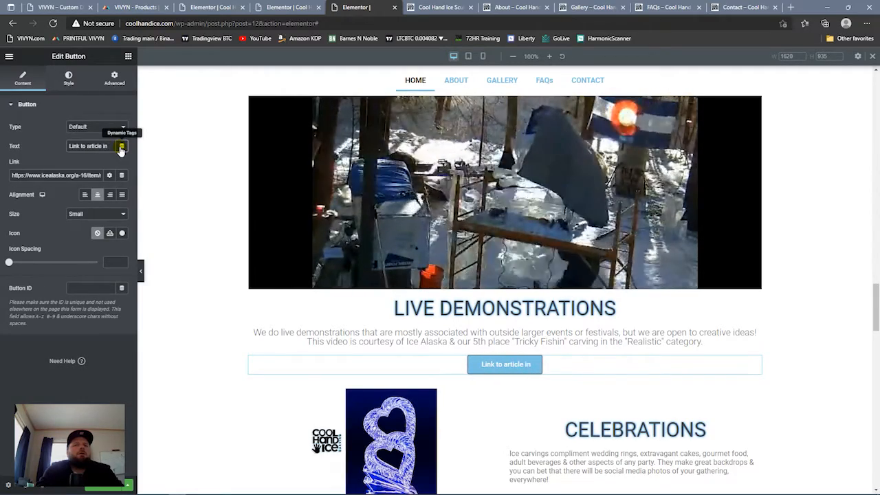
pyautogui.write(' Ice A')
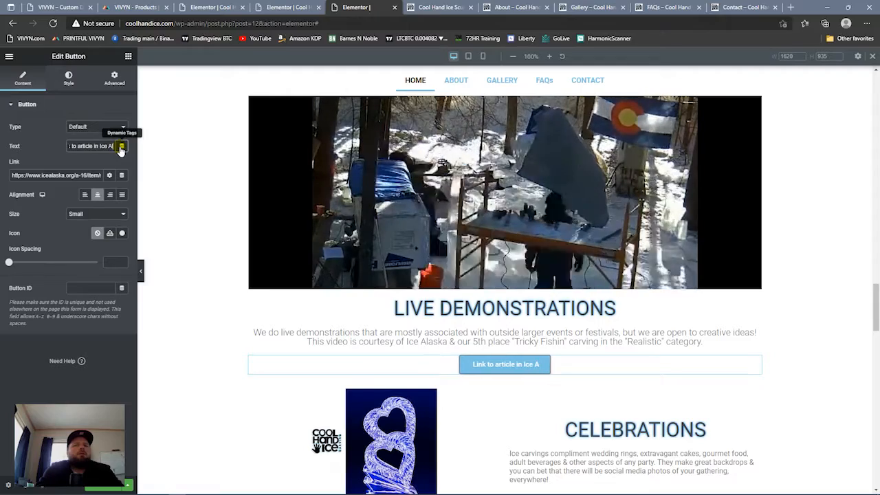
pyautogui.write('laska')
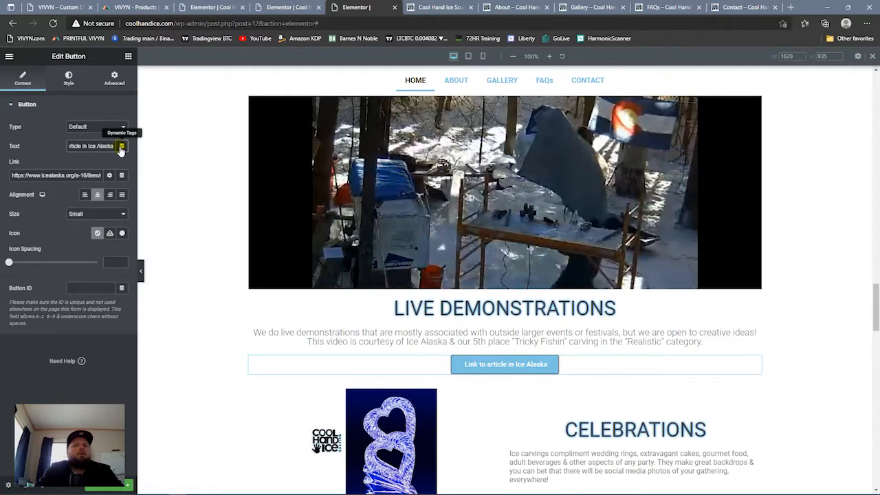
pyautogui.press('BackSpace')
pyautogui.press('BackSpace')
pyautogui.press('BackSpace')
pyautogui.press('BackSpace')
pyautogui.press('BackSpace')
pyautogui.press('BackSpace')
pyautogui.press('BackSpace')
pyautogui.press('BackSpace')
pyautogui.press('BackSpace')
pyautogui.press('BackSpace')
pyautogui.press('BackSpace')
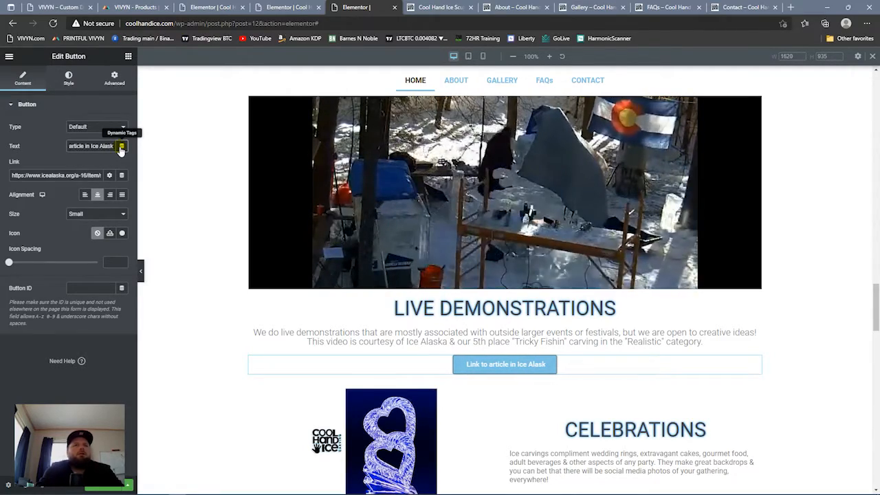
pyautogui.press('BackSpace')
pyautogui.press('BackSpace')
pyautogui.press('BackSpace')
pyautogui.press('BackSpace')
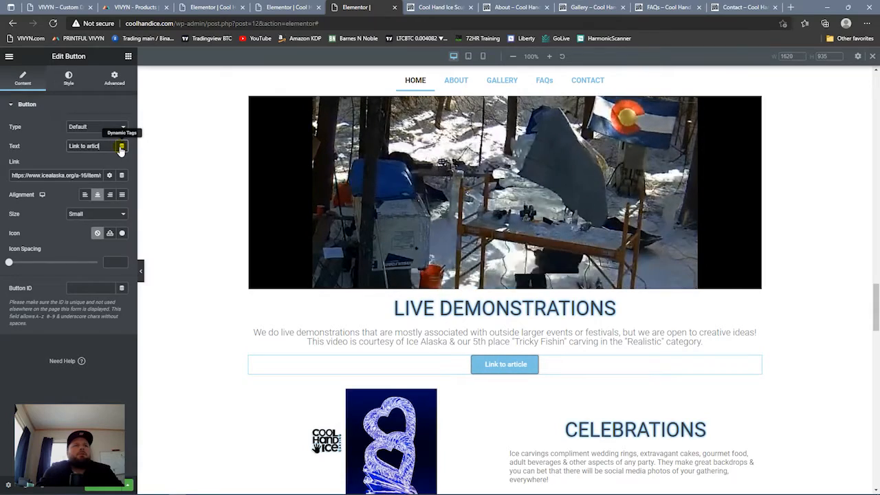
pyautogui.press('BackSpace')
pyautogui.press('BackSpace')
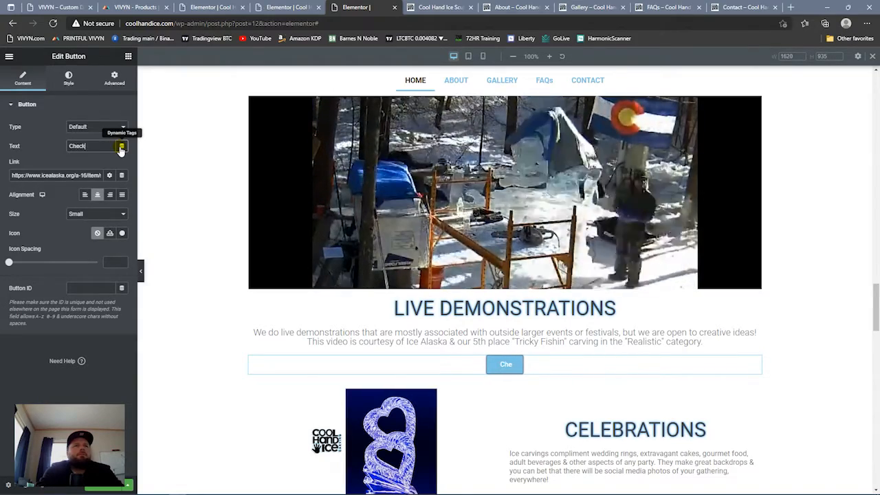
# - Set the text of the button below the Live Demonstrations paragraph to "Check it out on Ice Alaska"
pyautogui.write('ou')
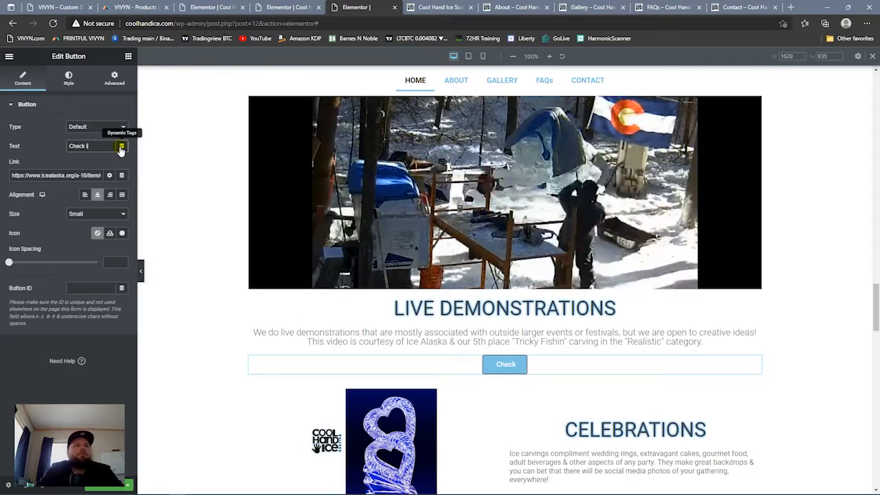
pyautogui.write('t o')
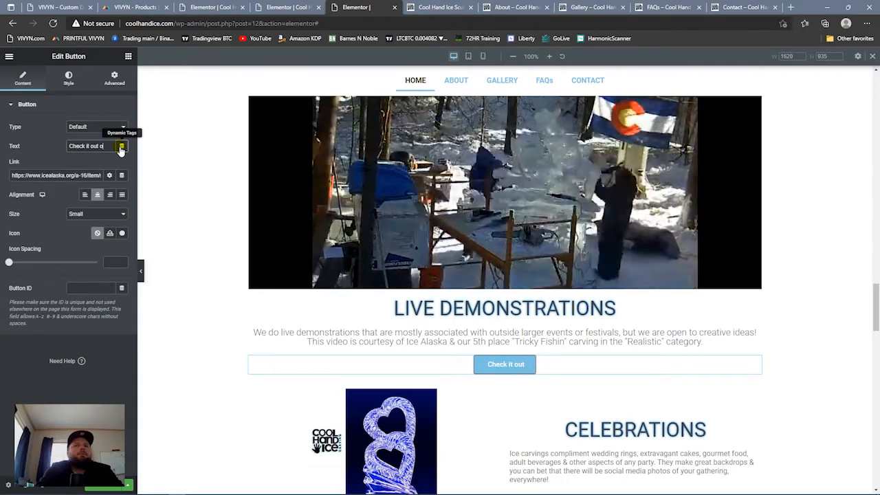
pyautogui.write('n ice')
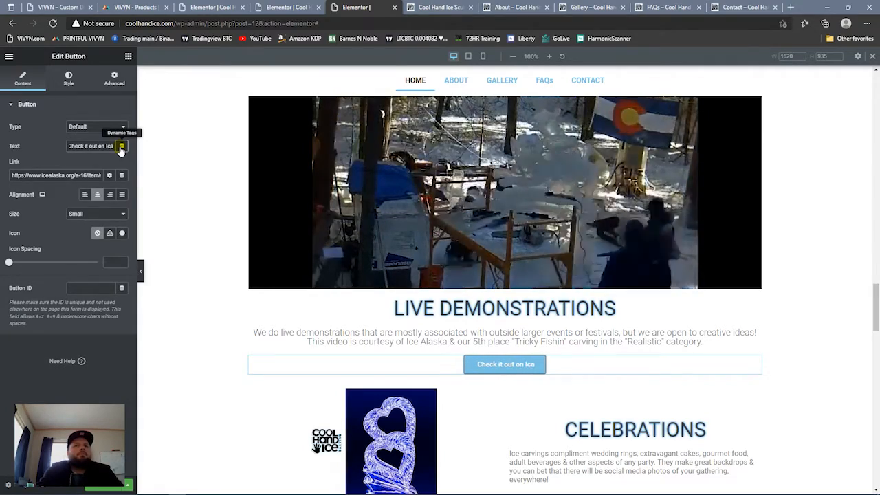
pyautogui.write(' Ala')
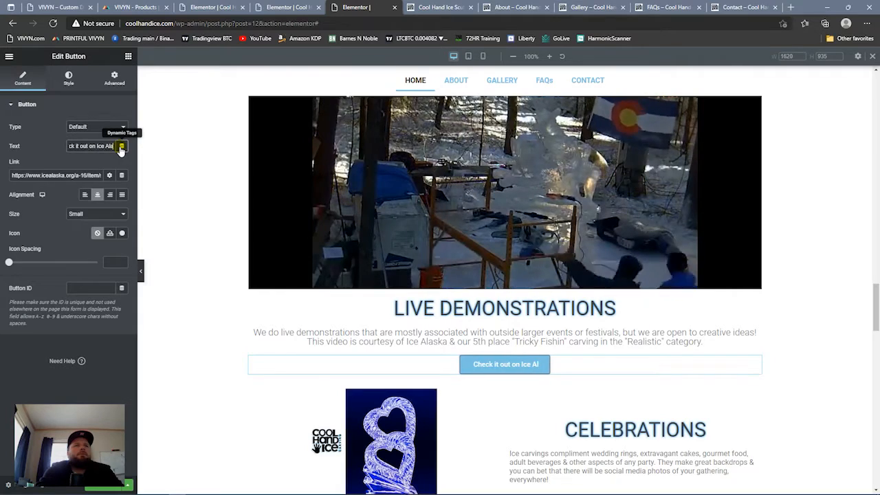
pyautogui.write('ska')
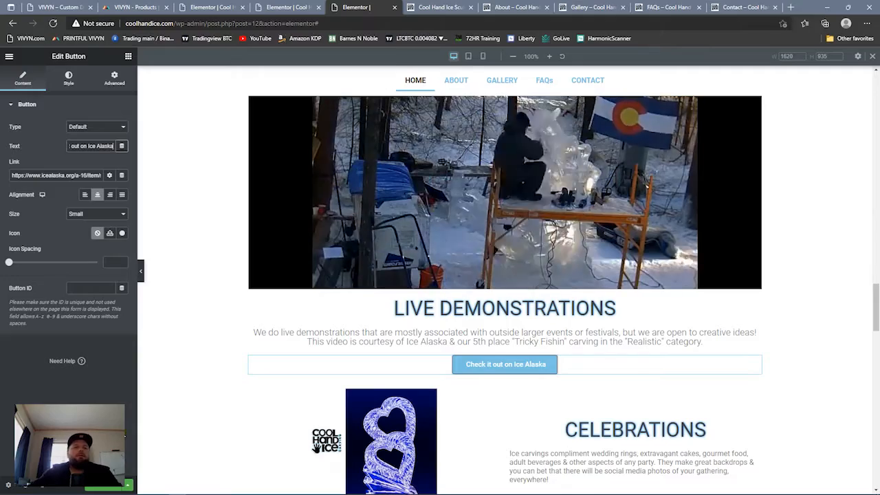
# - Reload the live Cool Hand Ice home page and check the button in its Live Demonstrations section
pyautogui.click(444, 9)
pyautogui.scroll(15, 470, 275)
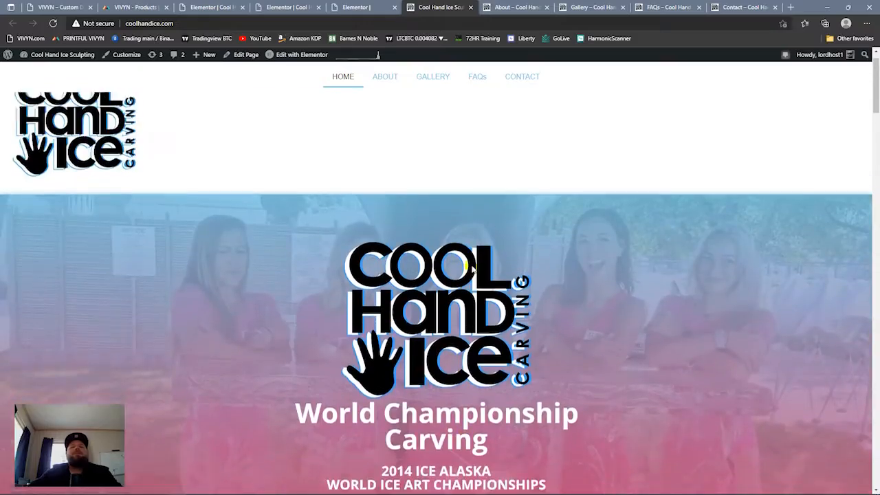
pyautogui.scroll(-10, 526, 200)
pyautogui.click(53, 23)
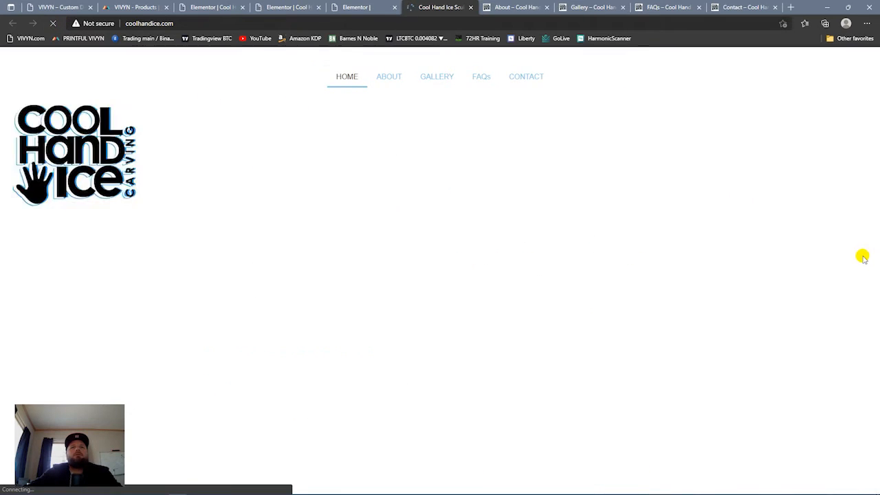
pyautogui.scroll(6, 523, 309)
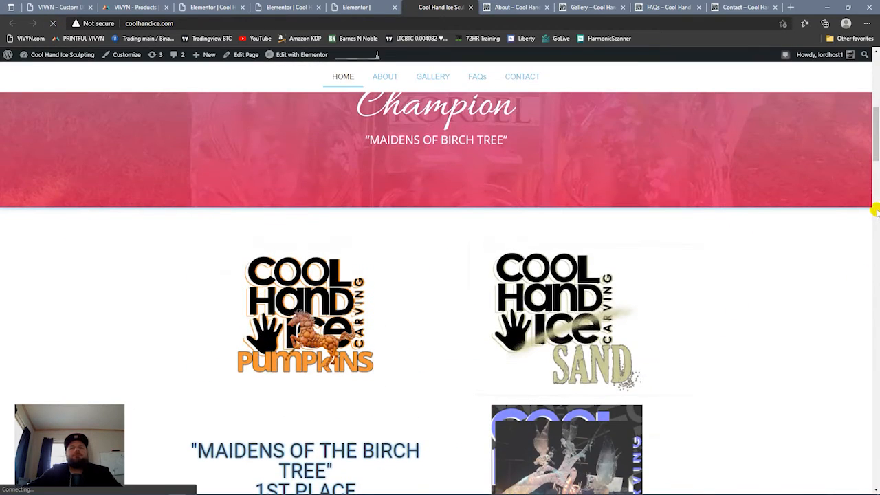
pyautogui.moveTo(877, 125)
pyautogui.mouseDown()
pyautogui.moveTo(878, 116)
pyautogui.moveTo(865, 222)
pyautogui.moveTo(875, 255)
pyautogui.moveTo(864, 165)
pyautogui.moveTo(873, 138)
pyautogui.moveTo(872, 252)
pyautogui.moveTo(859, 320)
pyautogui.mouseUp()
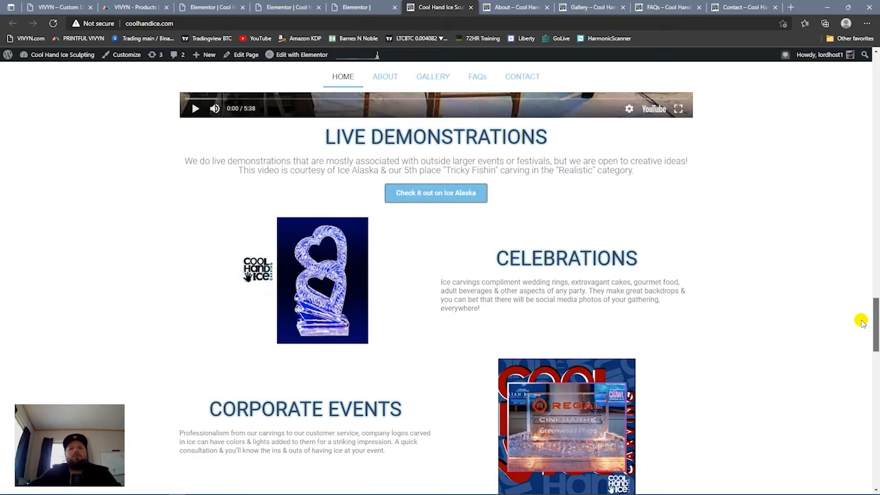
# - Open the live page's Ice Alaska button link in a new tab, check the linked page and close it
pyautogui.rightClick(438, 206)
pyautogui.click(461, 199)
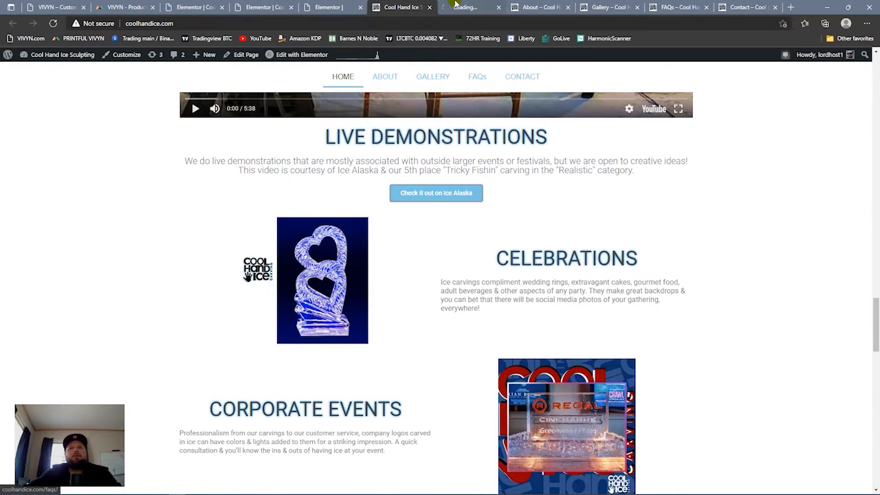
pyautogui.click(463, 10)
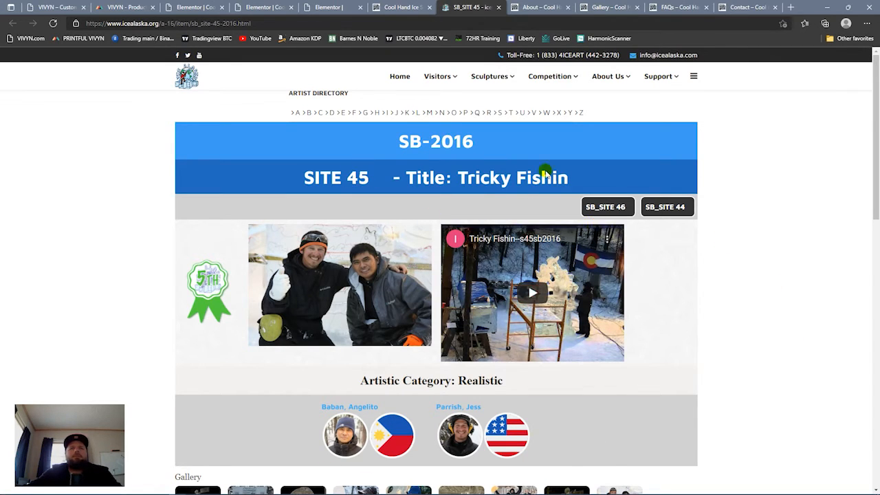
pyautogui.click(356, 144)
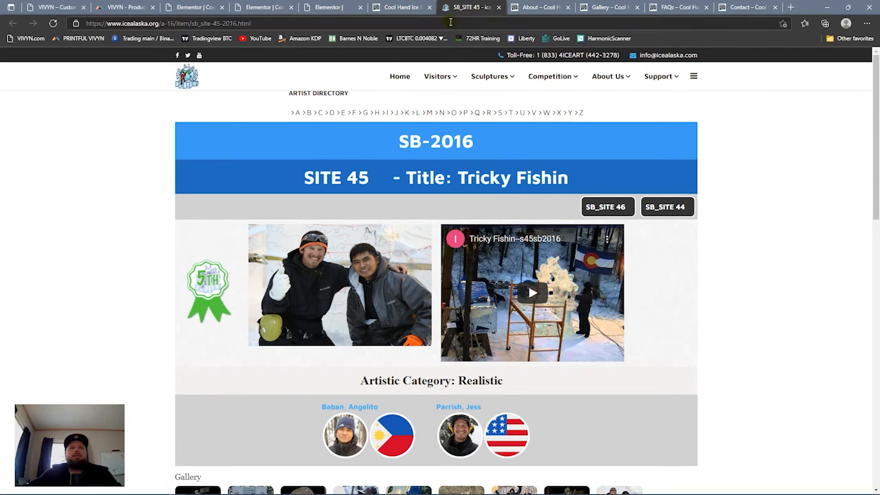
pyautogui.click(499, 8)
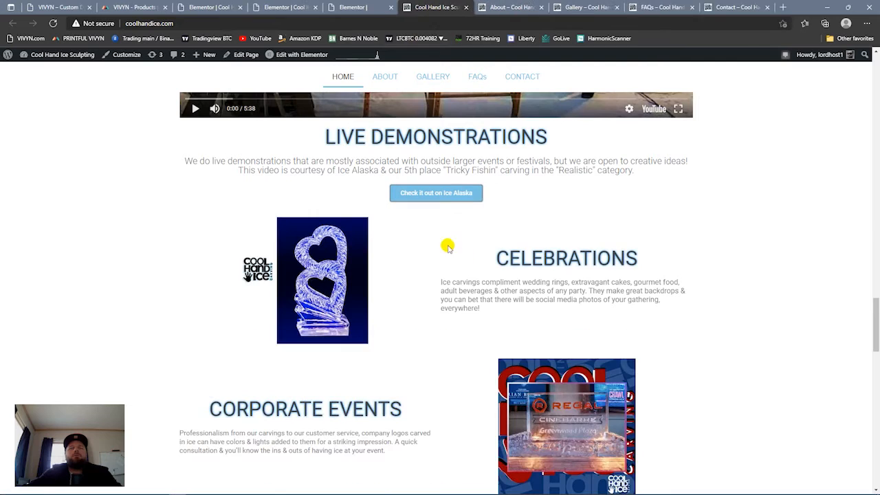
# - Return to the Elementor home page editor and change the button text to "Check out the article on IceAlaska.org"
pyautogui.click(364, 7)
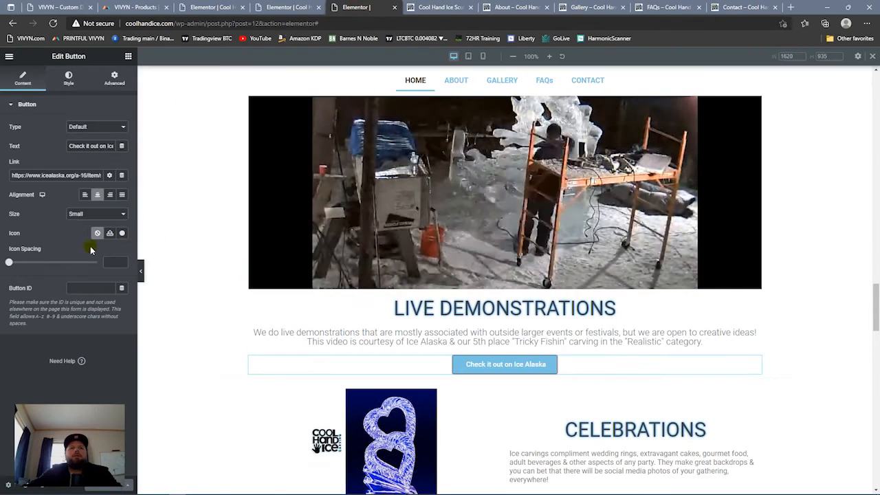
pyautogui.tripleClick(84, 146)
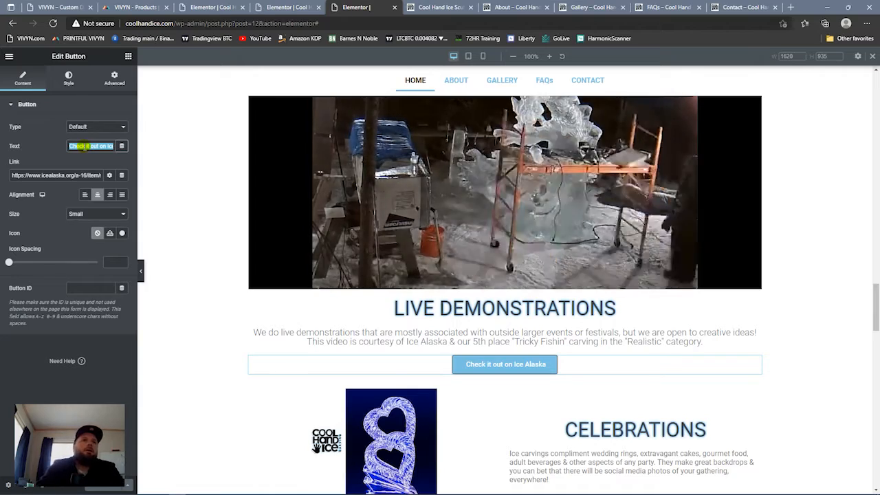
pyautogui.write('Ch')
pyautogui.write('ck ou tthe')
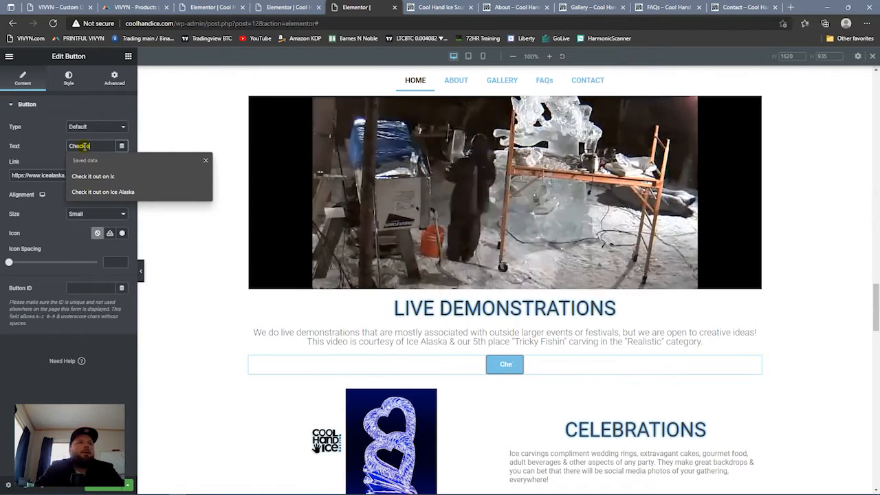
pyautogui.press('BackSpace')
pyautogui.press('BackSpace')
pyautogui.press('BackSpace')
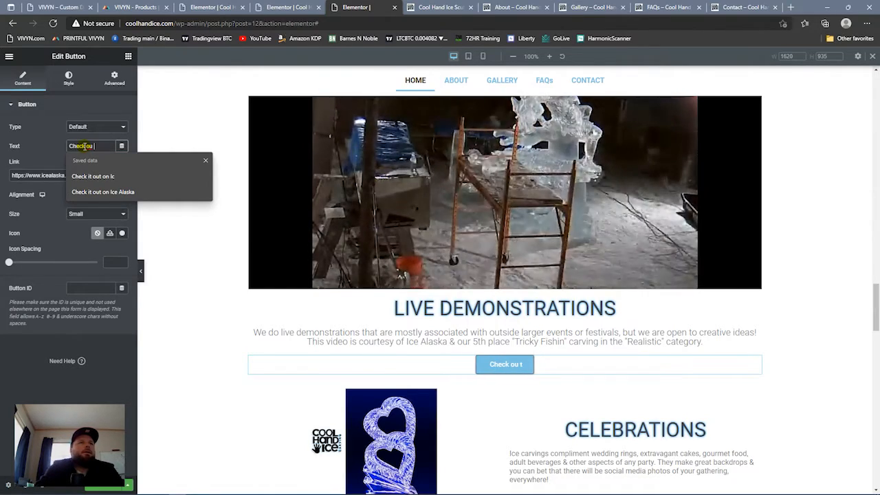
pyautogui.write('the article on IceAlaska.org')
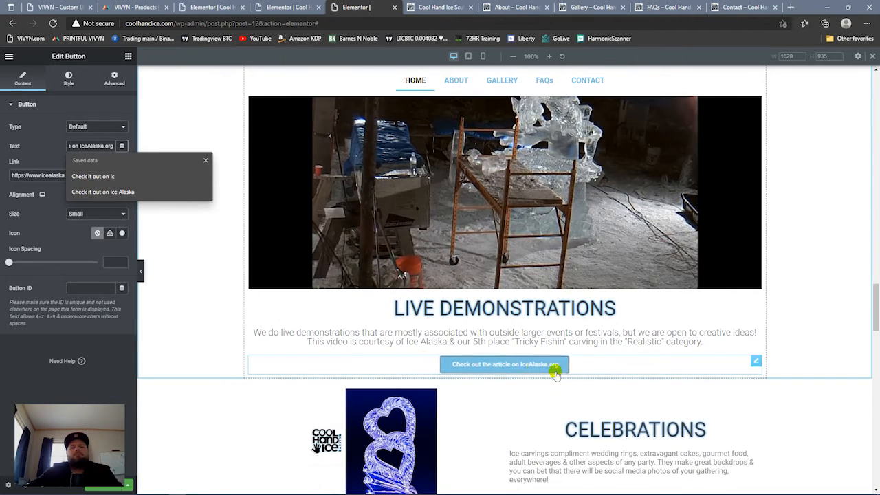
# - Set the border color of the Live Demonstrations button to the white global color
pyautogui.moveTo(874, 295)
pyautogui.mouseDown()
pyautogui.moveTo(874, 318)
pyautogui.moveTo(874, 310)
pyautogui.mouseUp()
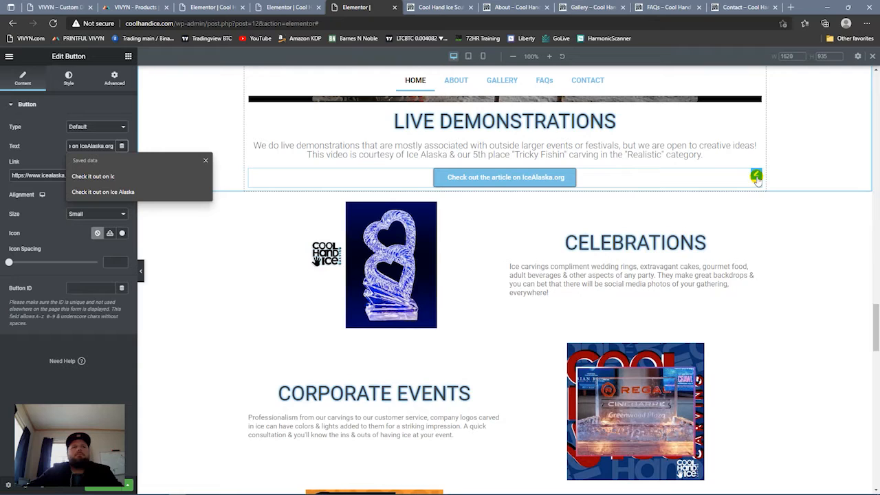
pyautogui.click(68, 79)
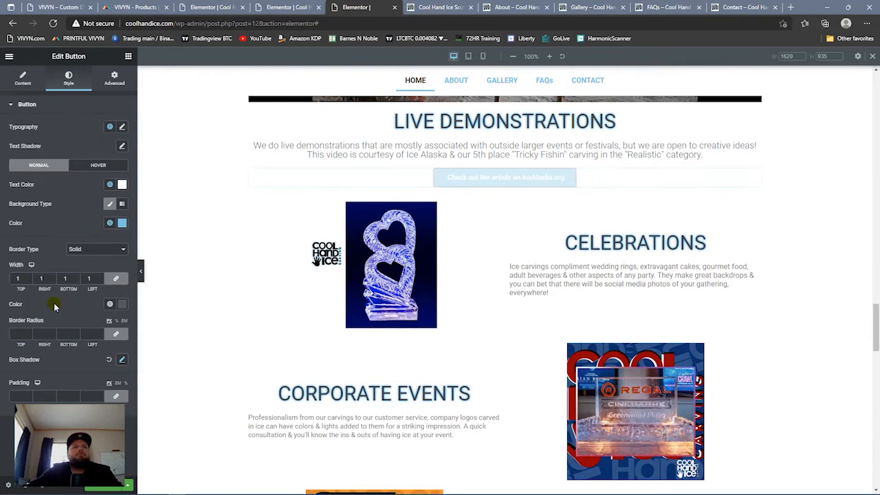
pyautogui.click(112, 304)
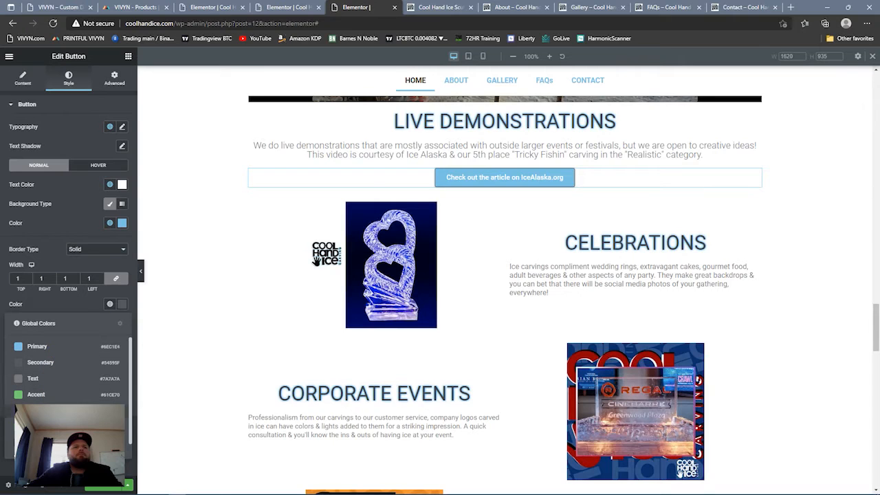
pyautogui.click(35, 394)
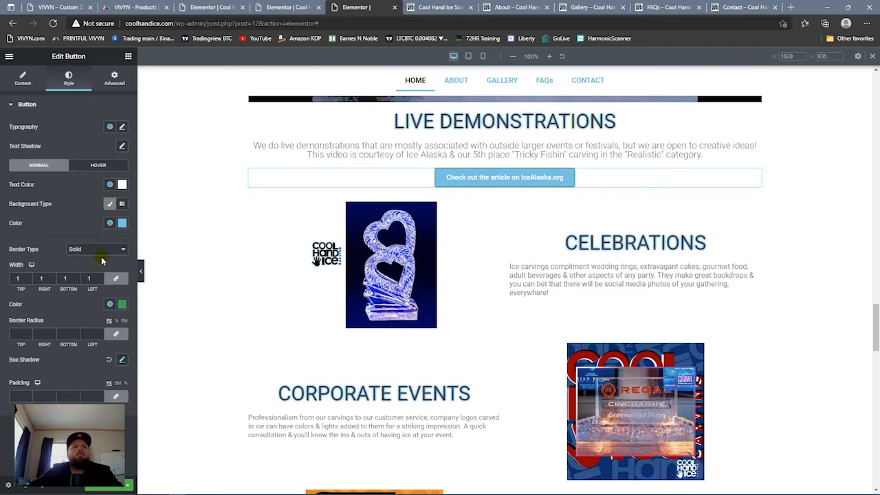
pyautogui.click(110, 304)
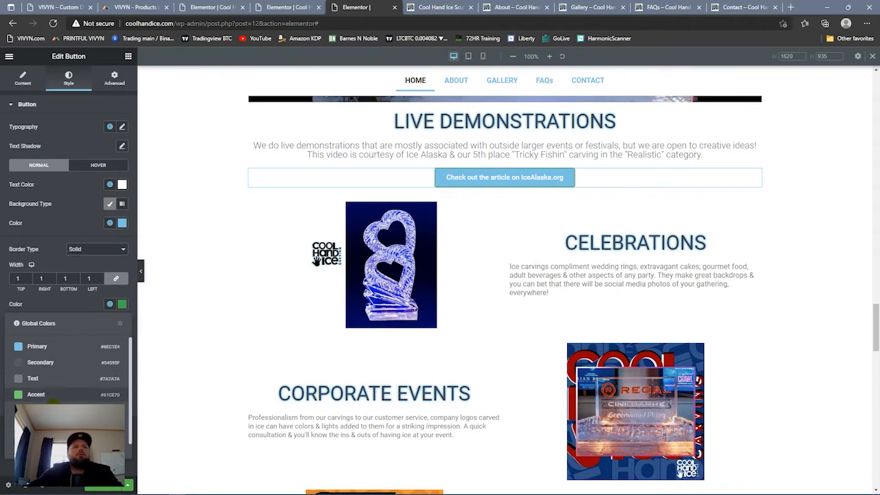
pyautogui.click(55, 444)
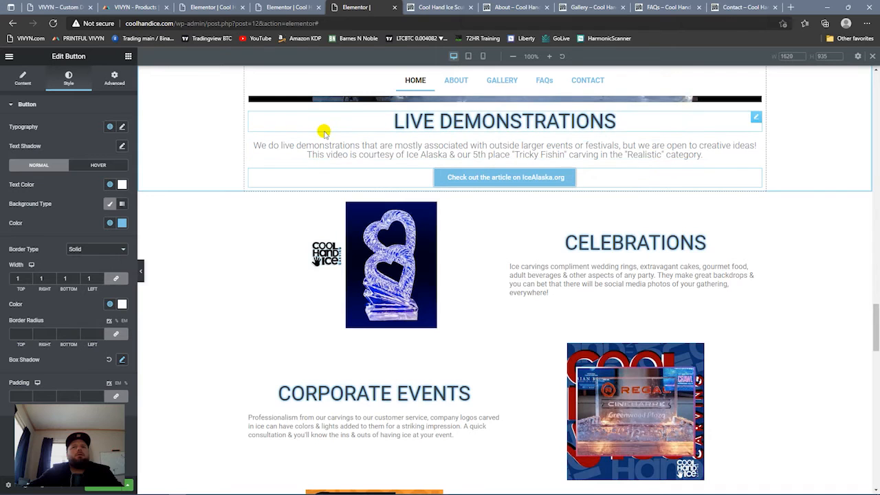
# - Apply a dark box shadow around the IceAlaska.org article button and review it in the Live Demonstrations section
pyautogui.click(121, 360)
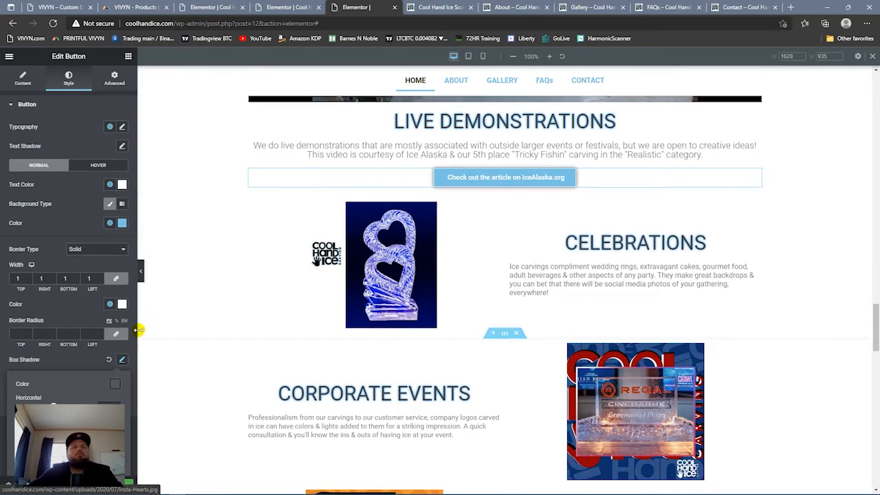
pyautogui.click(76, 311)
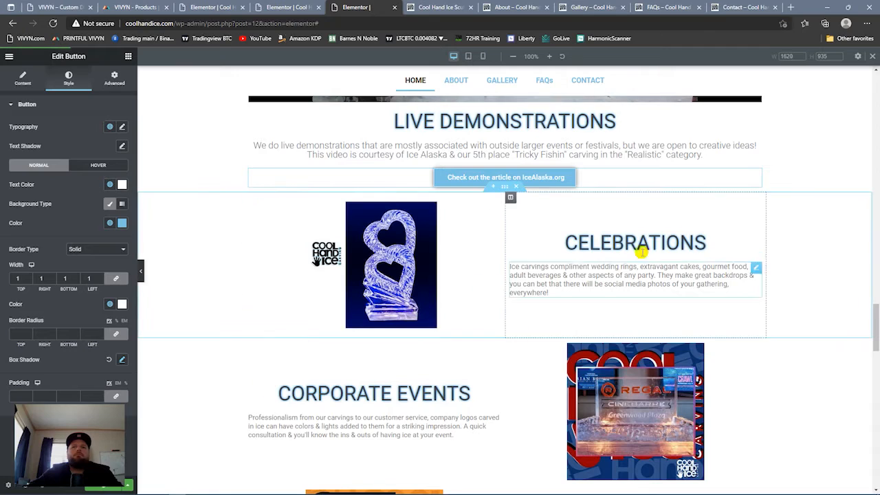
pyautogui.scroll(9, 712, 245)
pyautogui.scroll(-8, 596, 226)
pyautogui.scroll(-1, 596, 226)
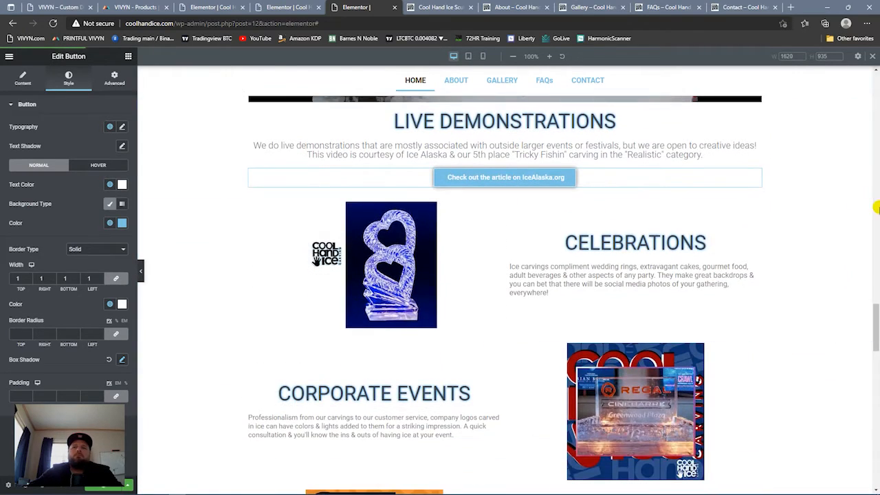
pyautogui.moveTo(874, 319)
pyautogui.mouseDown()
pyautogui.moveTo(874, 343)
pyautogui.moveTo(871, 307)
pyautogui.mouseUp()
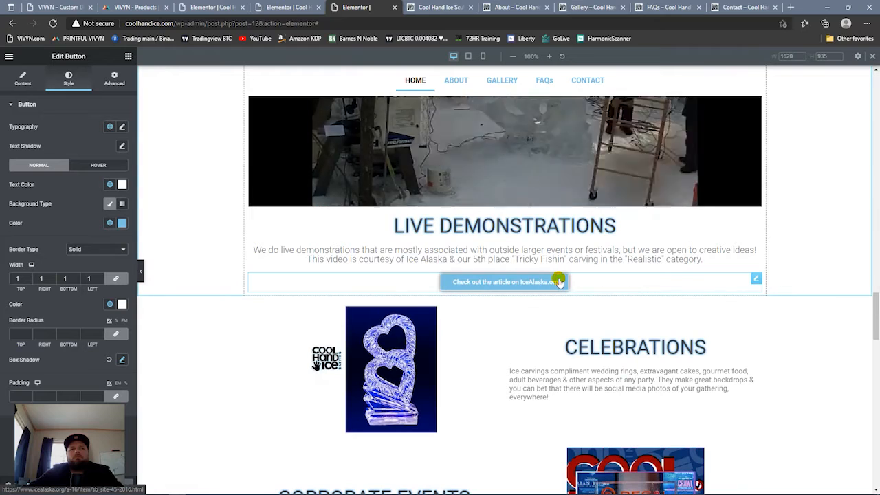
# - Set the text color and border color of the IceAlaska.org article button to the Secondary global color
pyautogui.click(109, 184)
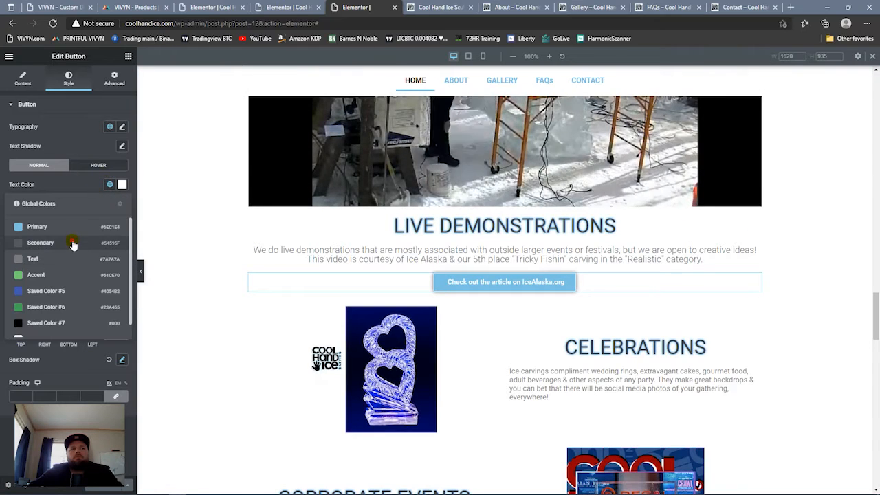
pyautogui.click(70, 249)
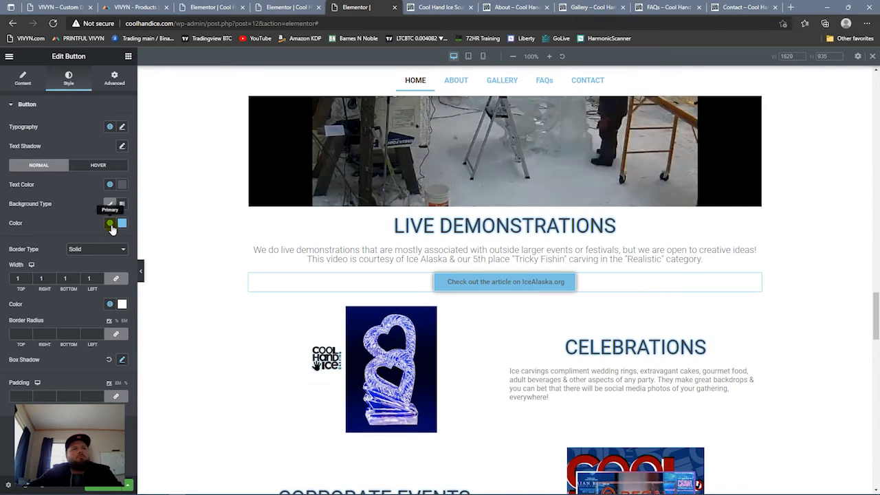
pyautogui.click(111, 306)
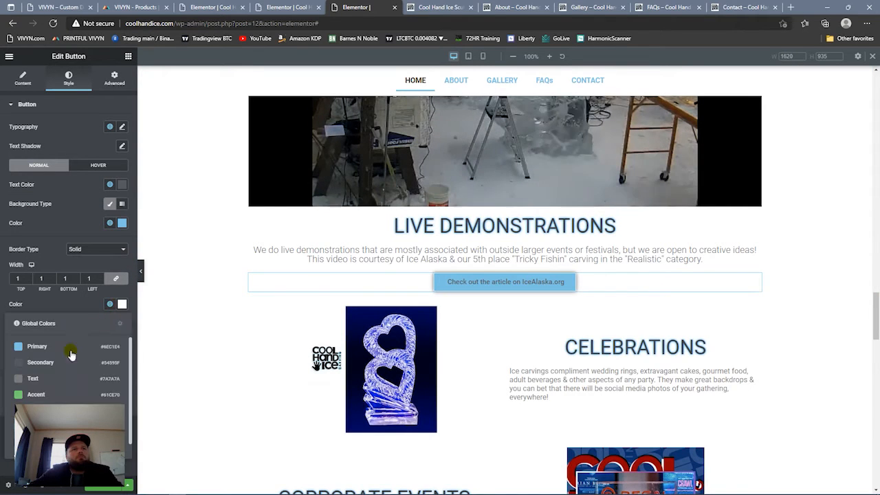
pyautogui.click(69, 366)
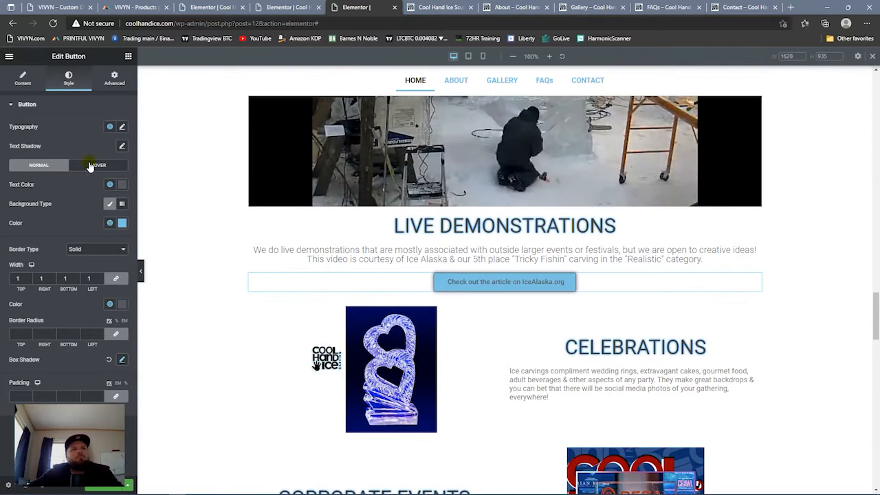
# - Set the article button's hover text color to the Secondary global color, first trying a white border and returning it to Secondary
pyautogui.click(92, 165)
pyautogui.click(108, 353)
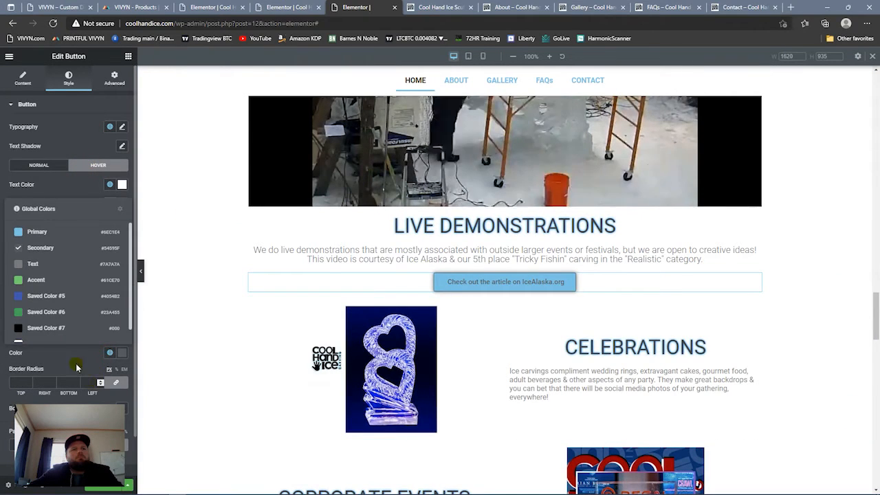
pyautogui.click(31, 331)
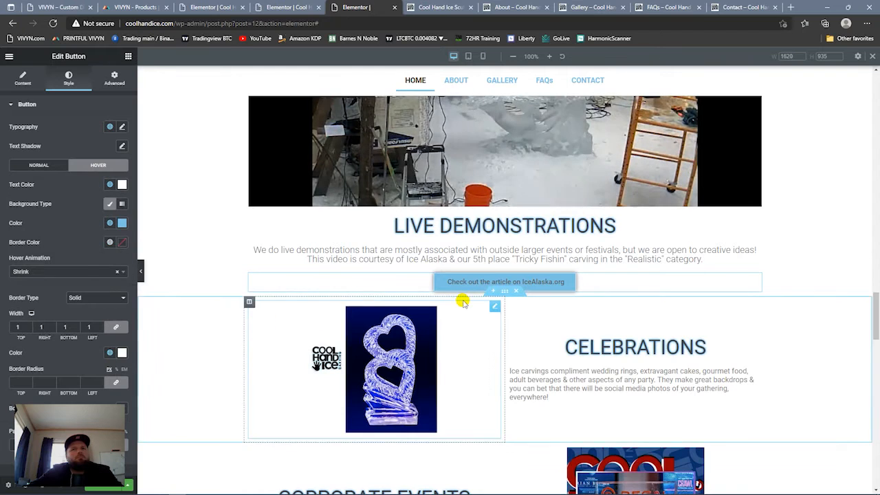
pyautogui.click(109, 354)
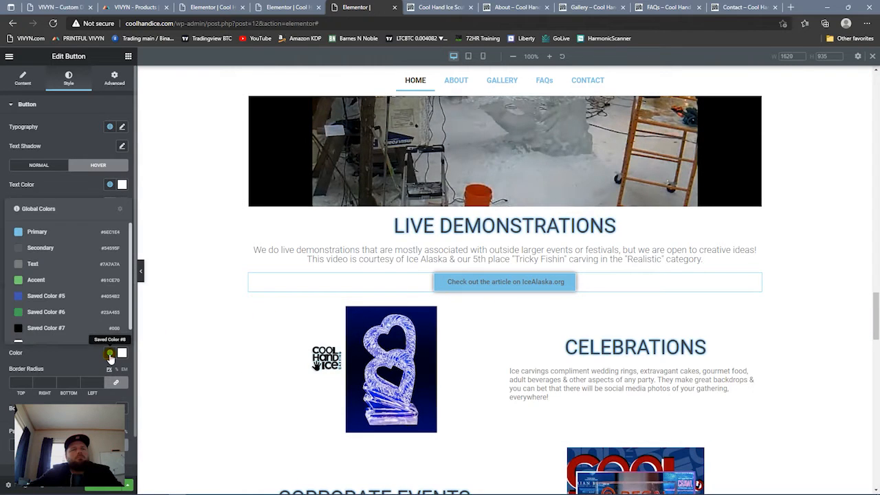
pyautogui.click(82, 262)
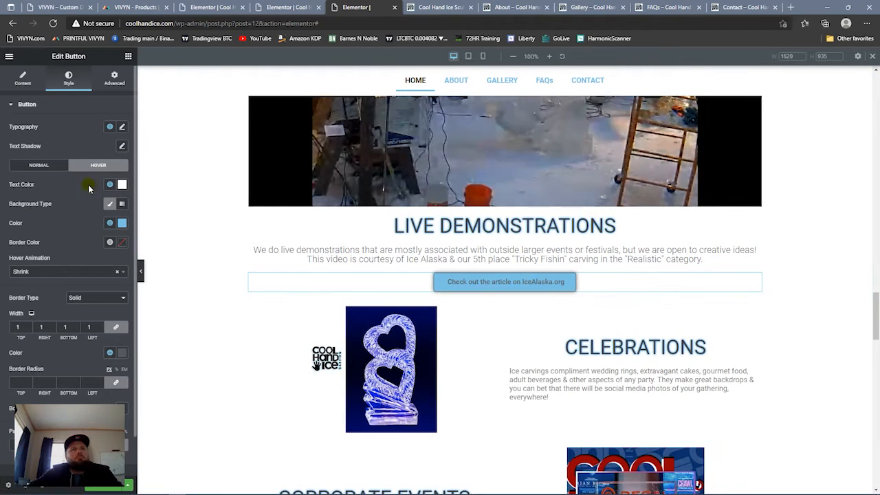
pyautogui.click(110, 185)
pyautogui.click(60, 244)
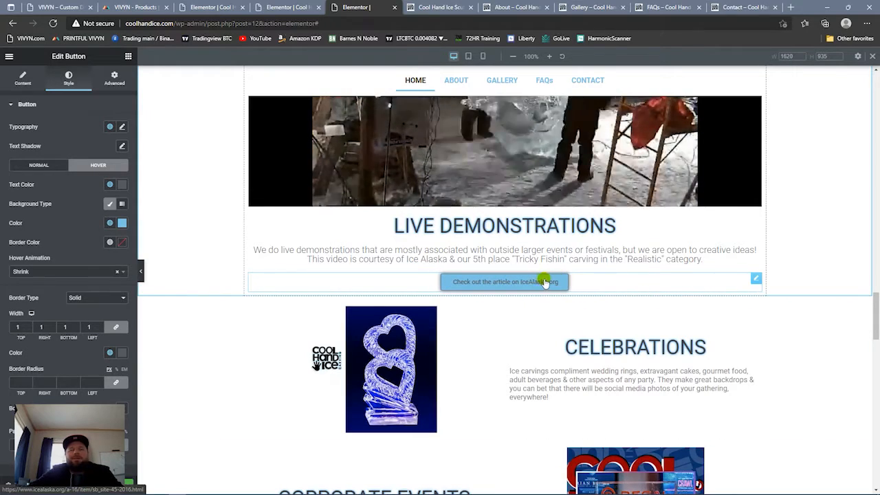
# - Examine the home page layout from the social media impact section through Live Demonstrations to Festivals
pyautogui.moveTo(875, 295)
pyautogui.mouseDown()
pyautogui.moveTo(861, 393)
pyautogui.moveTo(865, 367)
pyautogui.moveTo(844, 282)
pyautogui.moveTo(845, 224)
pyautogui.moveTo(831, 186)
pyautogui.moveTo(803, 165)
pyautogui.moveTo(823, 211)
pyautogui.mouseUp()
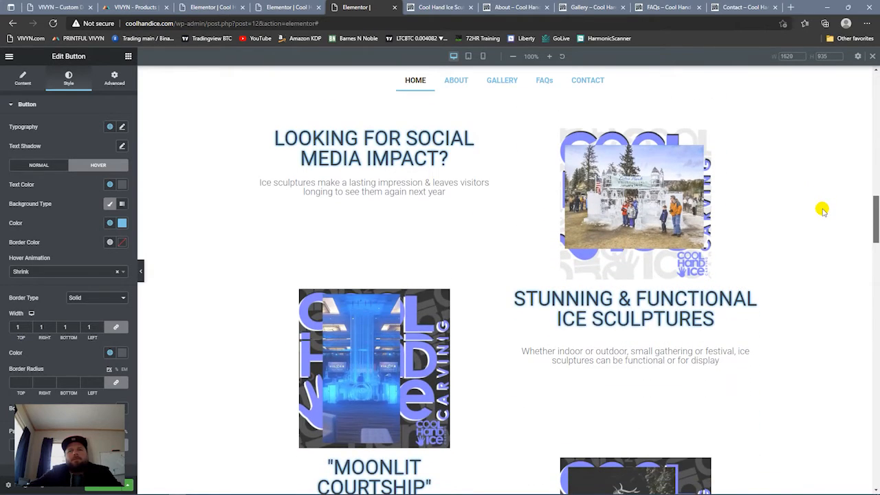
pyautogui.scroll(-10, 822, 211)
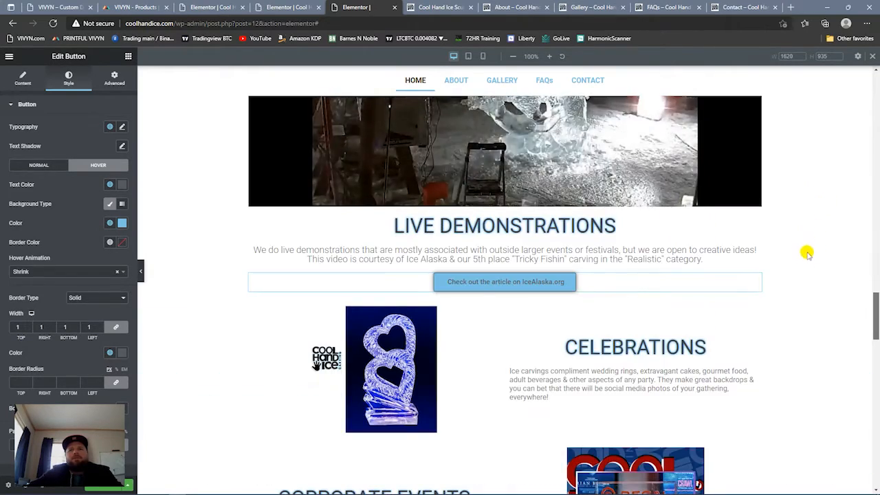
pyautogui.scroll(4, 822, 281)
pyautogui.scroll(-8, 834, 322)
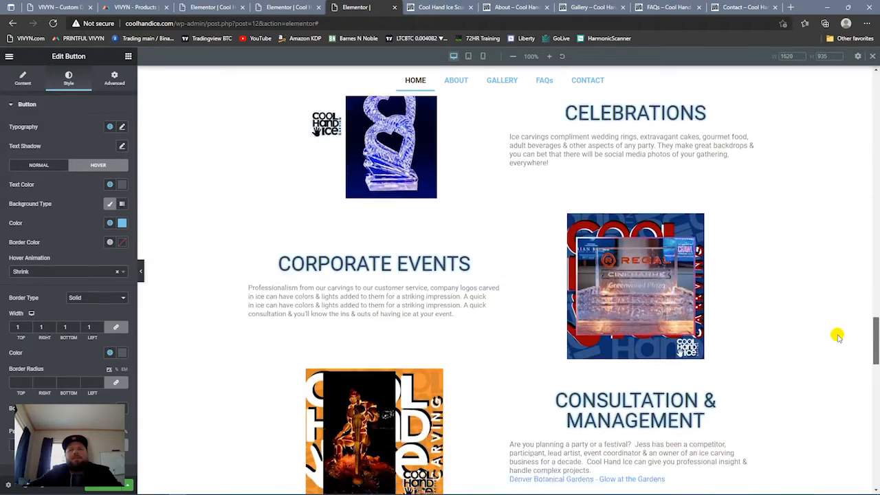
pyautogui.scroll(-5, 836, 336)
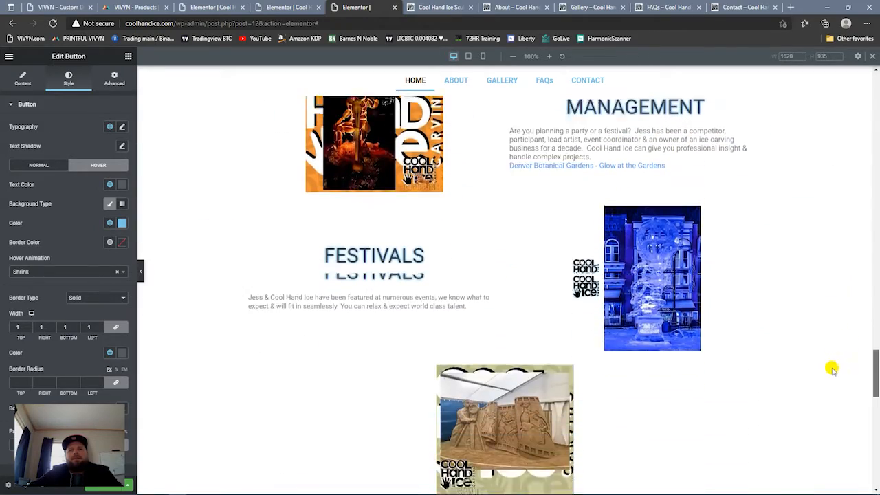
pyautogui.scroll(-3, 829, 375)
pyautogui.scroll(7, 835, 350)
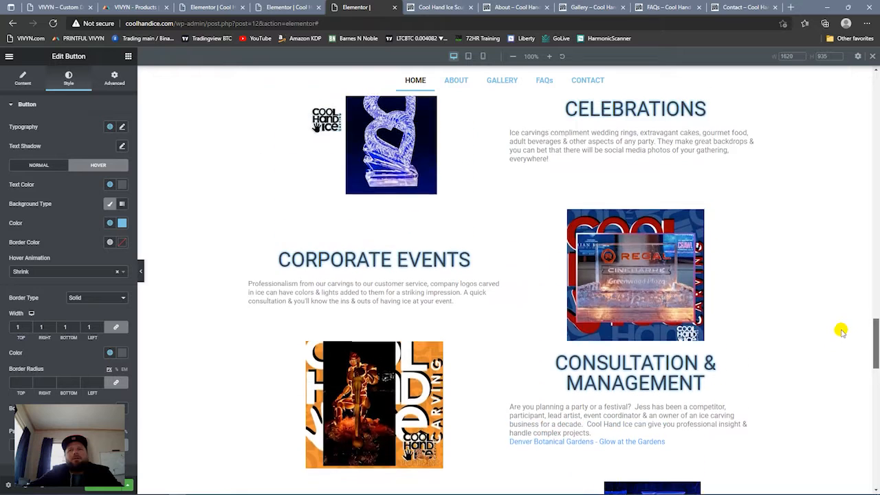
pyautogui.scroll(4, 842, 330)
pyautogui.scroll(-2, 843, 323)
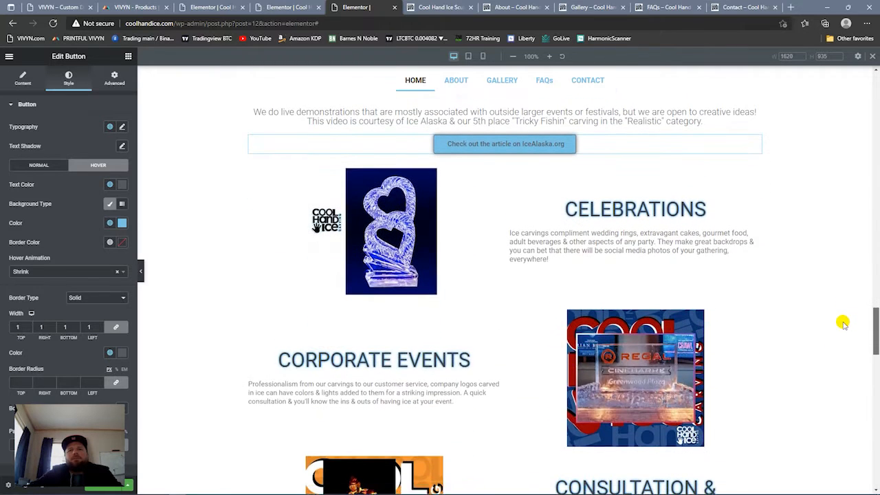
pyautogui.scroll(-1, 844, 323)
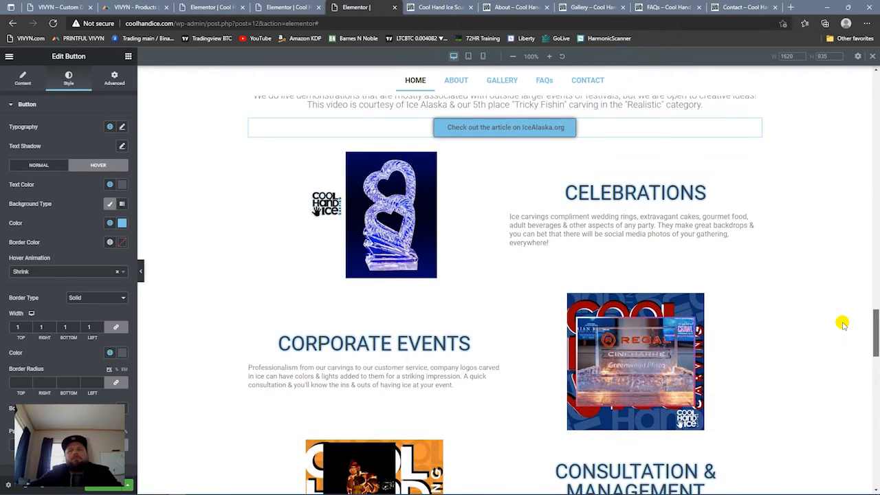
pyautogui.scroll(-2, 841, 323)
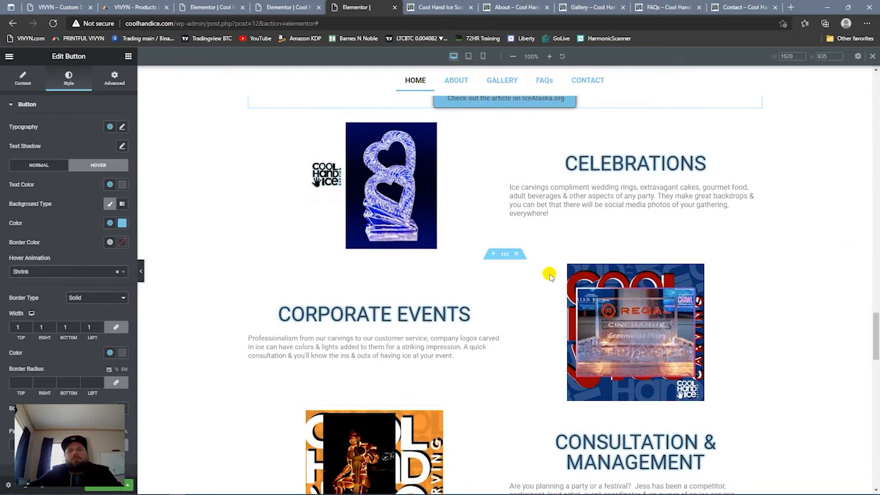
pyautogui.scroll(6, 491, 188)
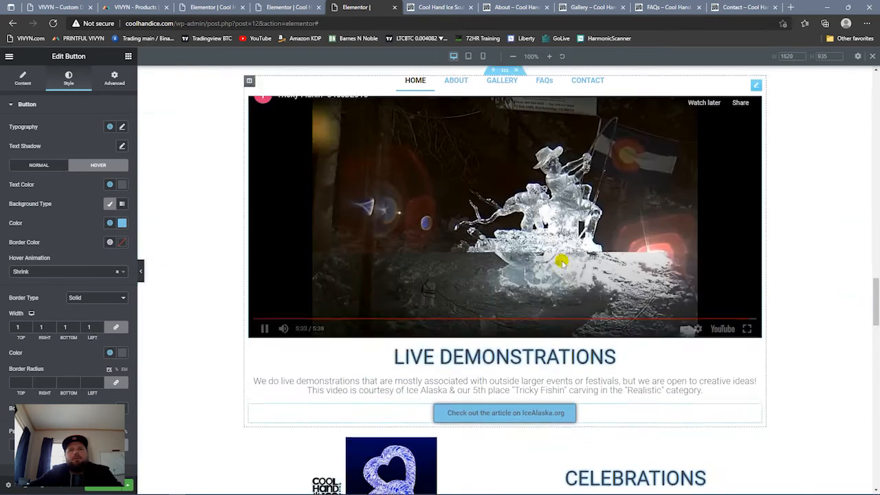
# - Insert a single-column section between Live Demonstrations and Celebrations and set its content width to Full Width
pyautogui.scroll(-4, 873, 282)
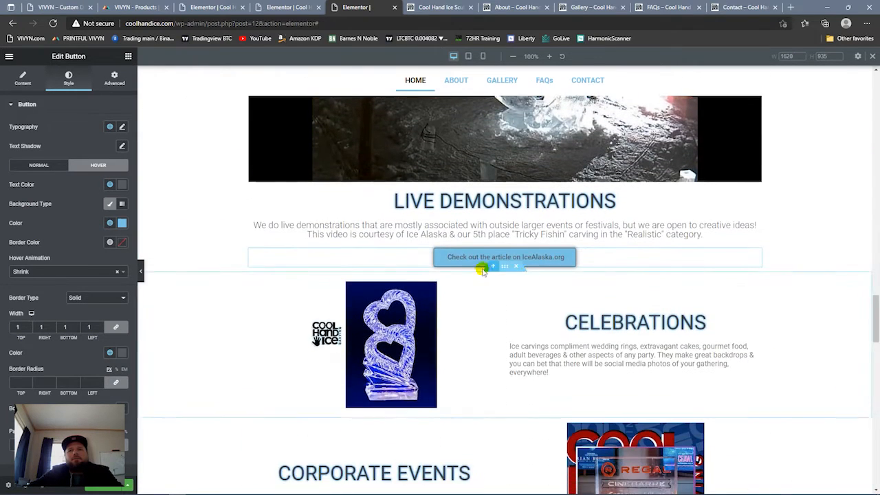
pyautogui.click(490, 268)
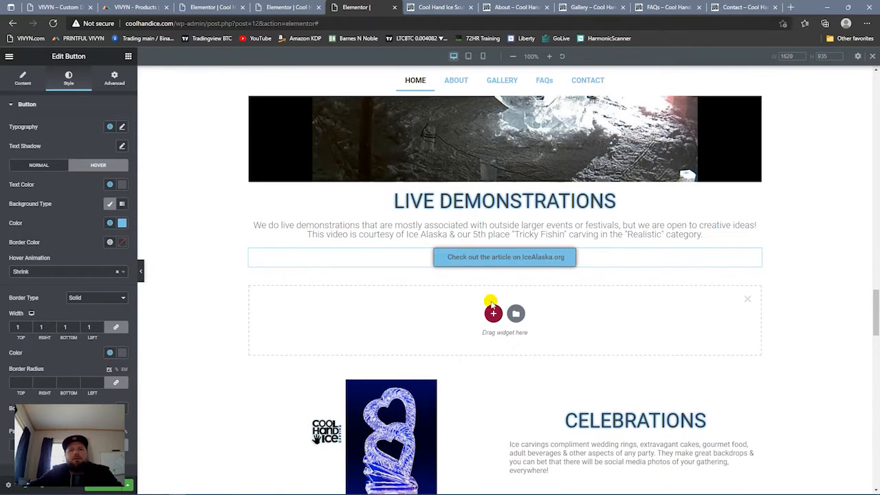
pyautogui.click(489, 317)
pyautogui.click(292, 301)
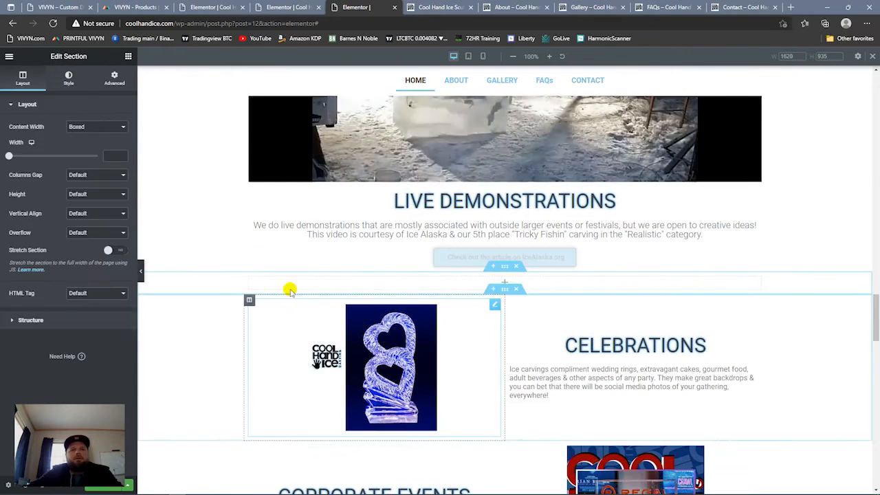
pyautogui.click(95, 145)
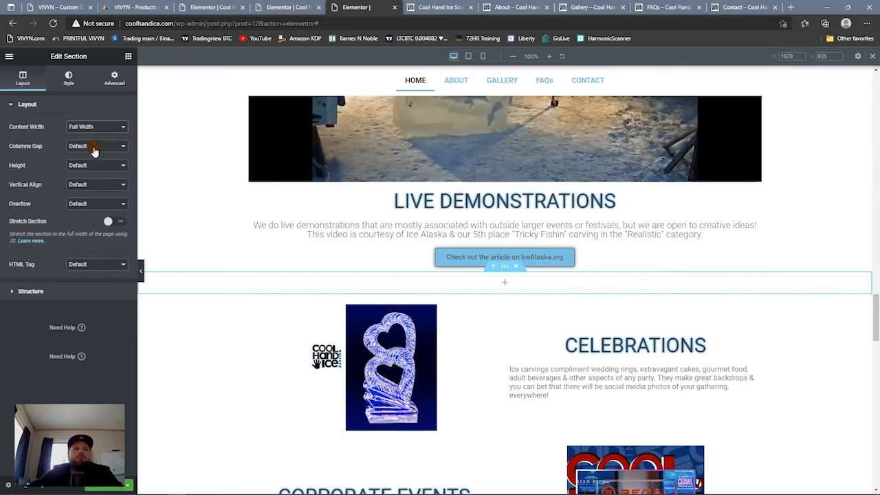
# - Add a Divider widget to the new full-width section and set its color to the Primary global color
pyautogui.click(128, 57)
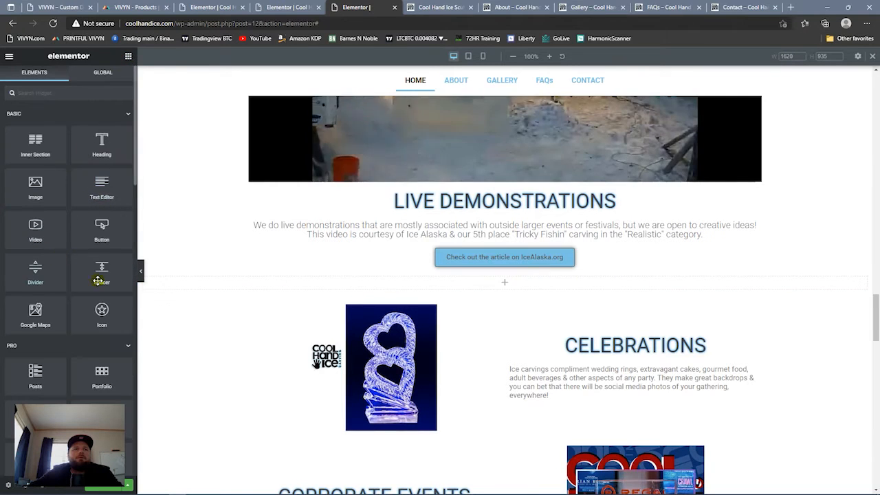
pyautogui.moveTo(99, 275); pyautogui.dragTo(403, 284)
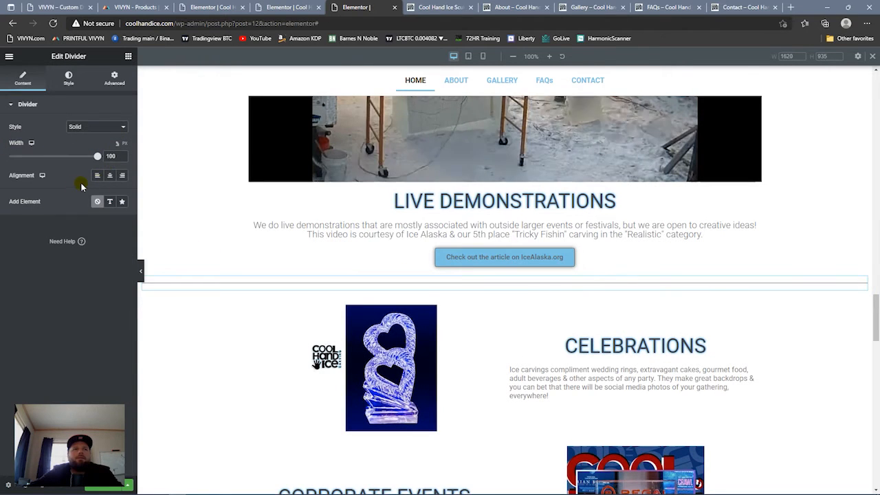
pyautogui.click(68, 79)
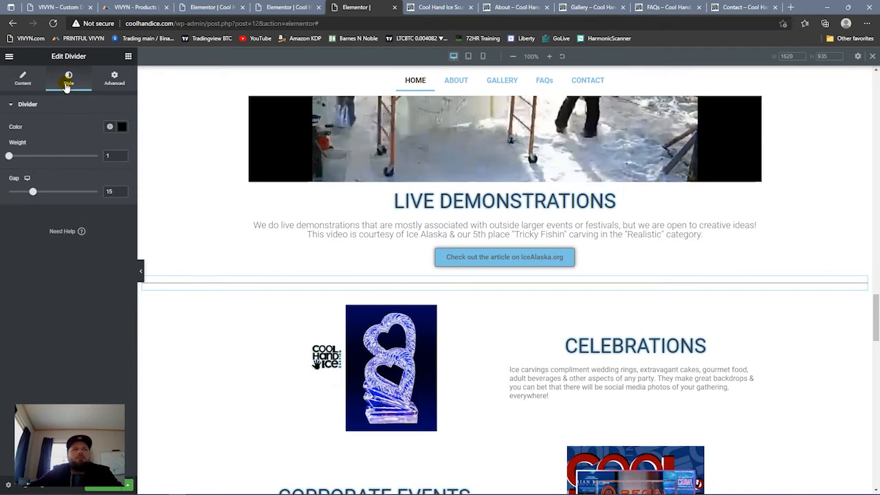
pyautogui.click(110, 126)
pyautogui.click(73, 167)
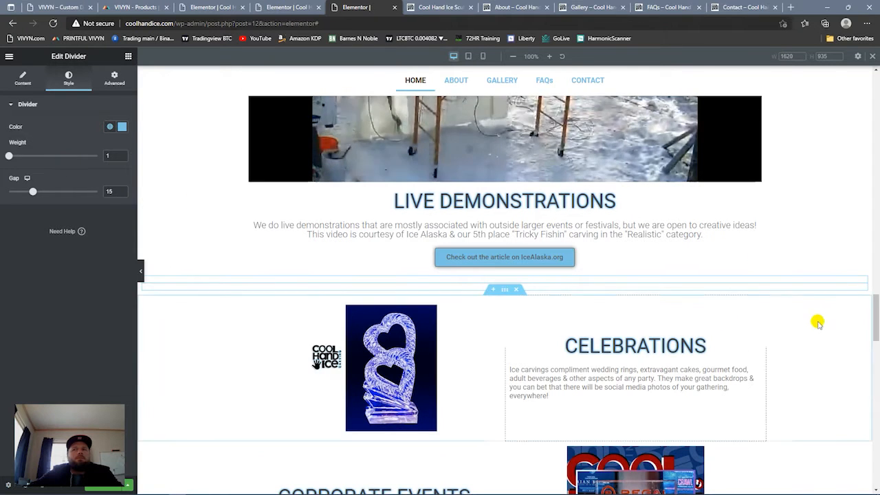
# - Duplicate the divider section and move the copy between the Celebrations and Corporate Events sections
pyautogui.scroll(-1, 807, 300)
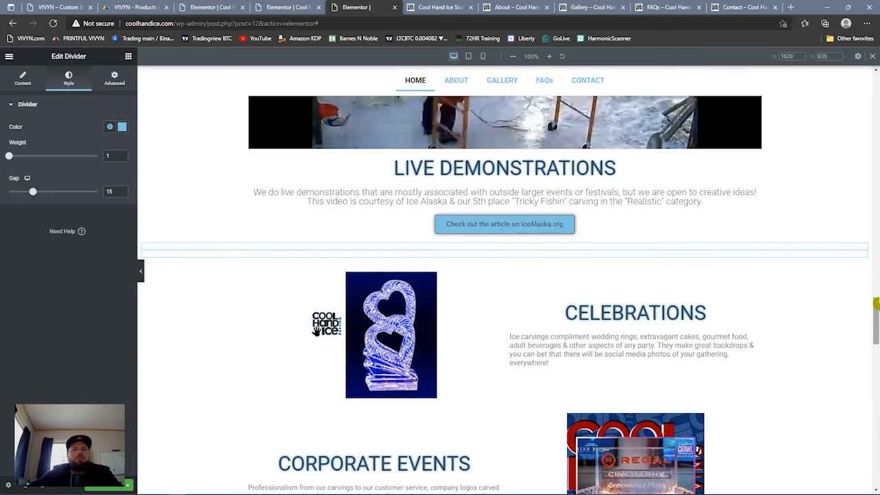
pyautogui.click(668, 228)
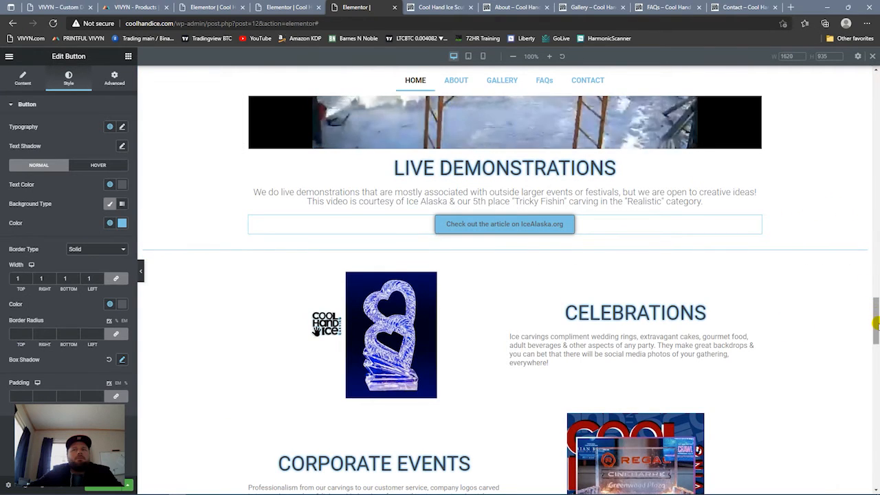
pyautogui.moveTo(876, 319)
pyautogui.mouseDown()
pyautogui.moveTo(874, 330)
pyautogui.moveTo(874, 317)
pyautogui.mouseUp()
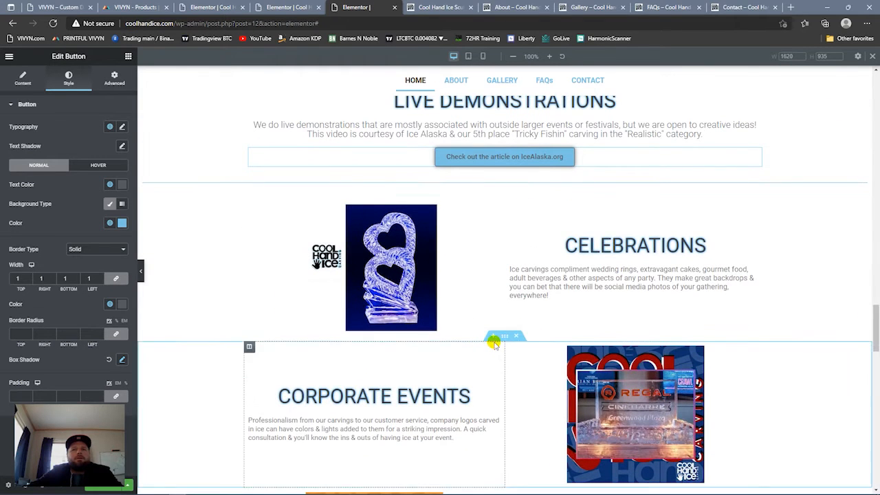
pyautogui.rightClick(504, 168)
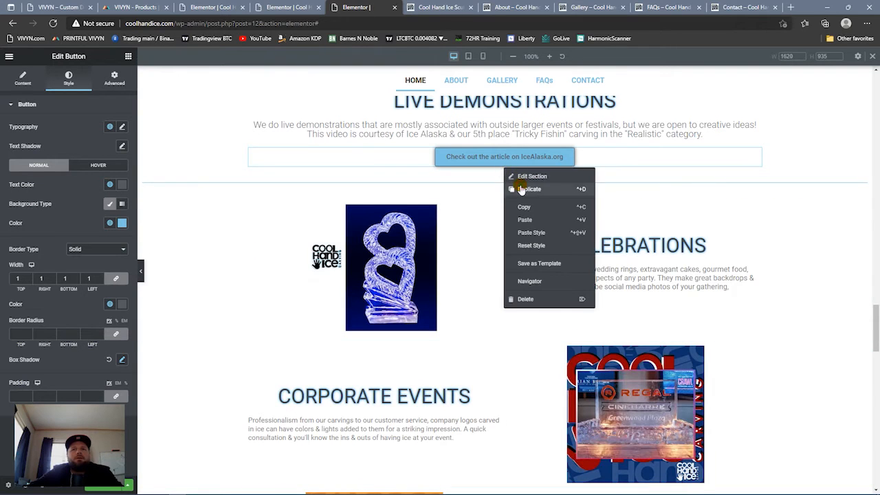
pyautogui.click(522, 177)
pyautogui.moveTo(505, 191); pyautogui.dragTo(575, 354)
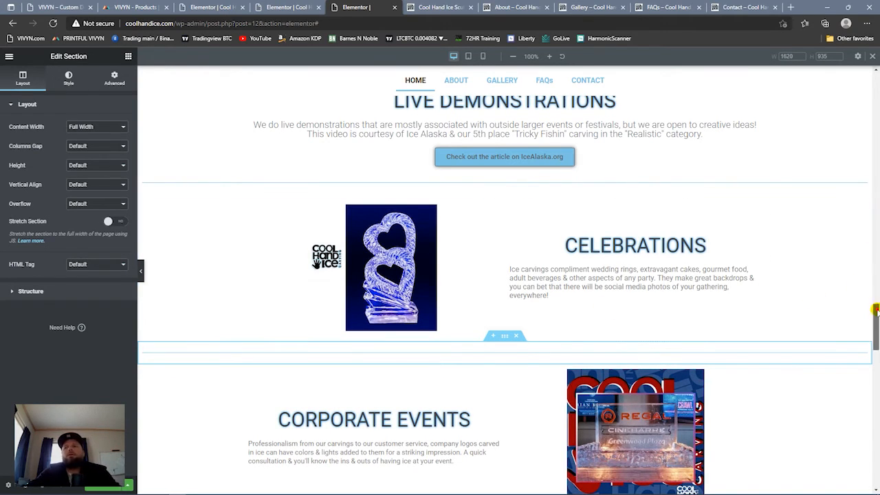
# - Duplicate the divider section above Corporate Events and move the copy between Corporate Events and Consultation & Management
pyautogui.moveTo(875, 311); pyautogui.dragTo(873, 323)
pyautogui.rightClick(506, 189)
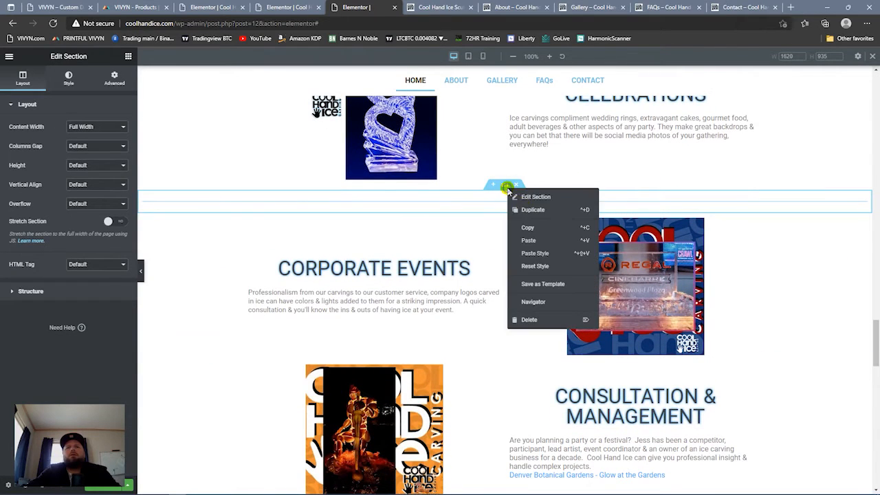
pyautogui.click(527, 211)
pyautogui.moveTo(506, 208); pyautogui.dragTo(877, 340)
# - Hide the divider section between Corporate Events and Consultation & Management on mobile
pyautogui.moveTo(876, 342)
pyautogui.mouseDown()
pyautogui.moveTo(876, 370)
pyautogui.moveTo(876, 359)
pyautogui.mouseUp()
pyautogui.rightClick(503, 196)
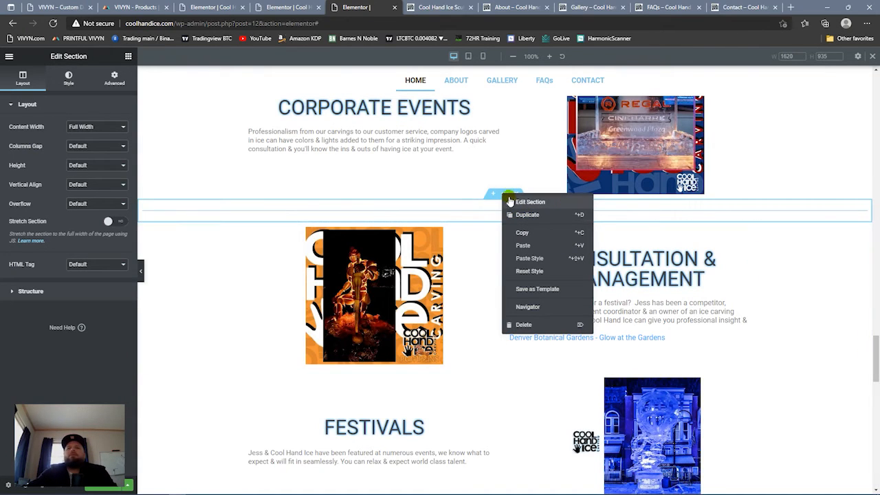
pyautogui.click(468, 193)
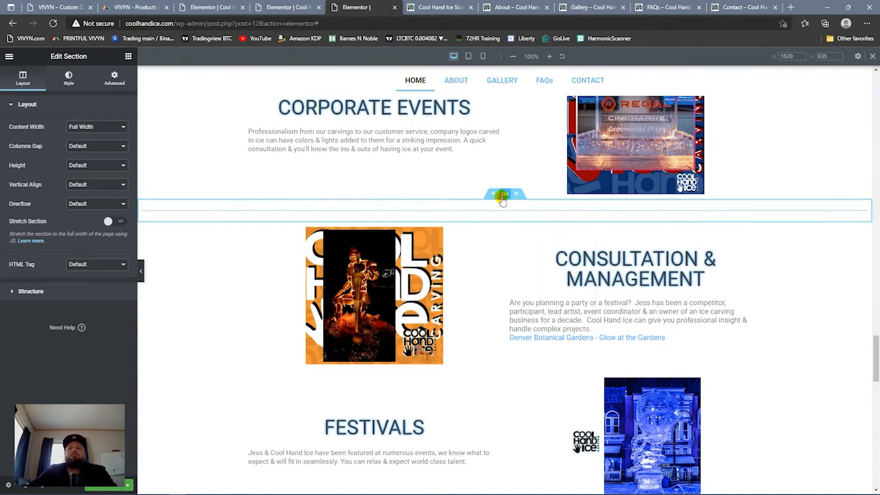
pyautogui.click(116, 86)
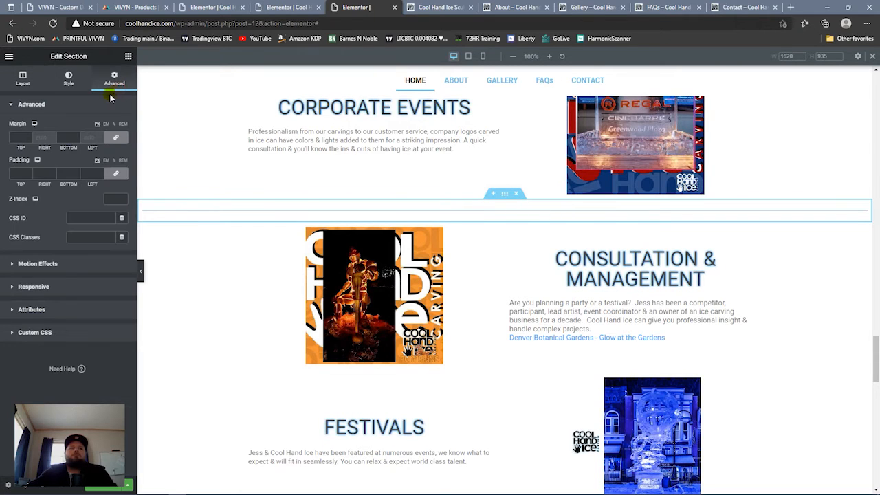
pyautogui.click(63, 293)
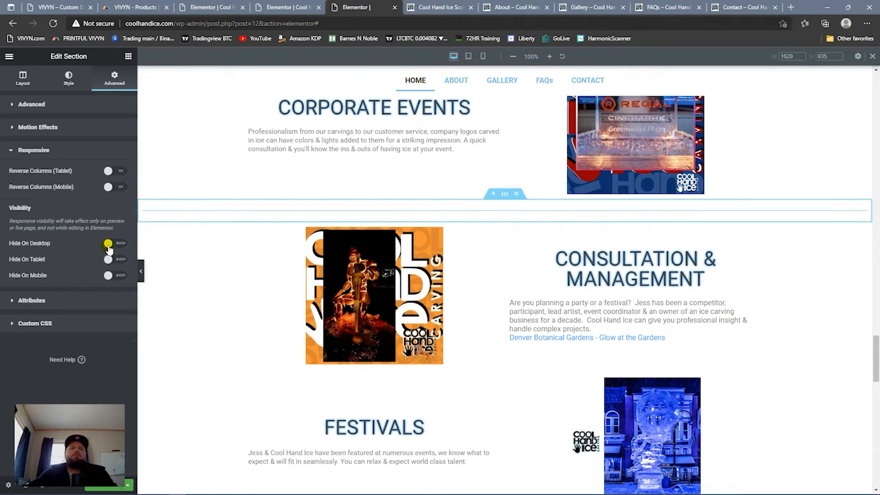
# - Hide the divider section between Live Demonstrations and Celebrations on mobile
pyautogui.scroll(6, 453, 300)
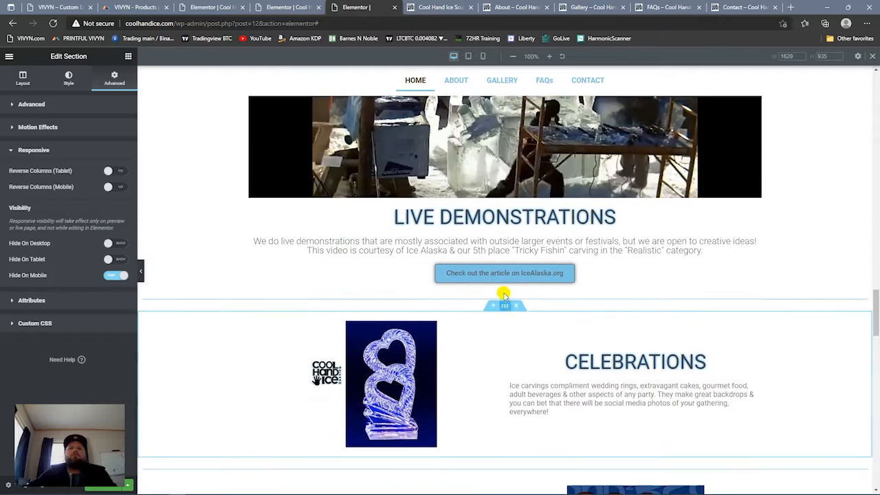
pyautogui.click(504, 284)
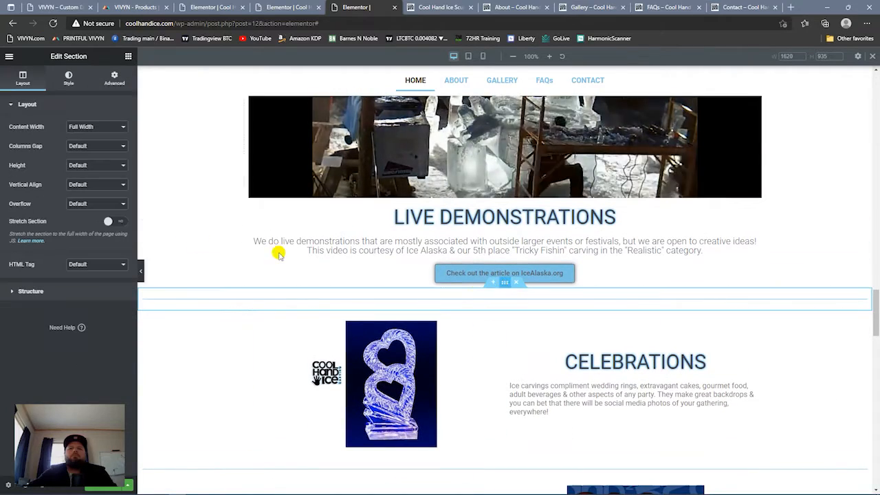
pyautogui.click(114, 77)
pyautogui.click(77, 287)
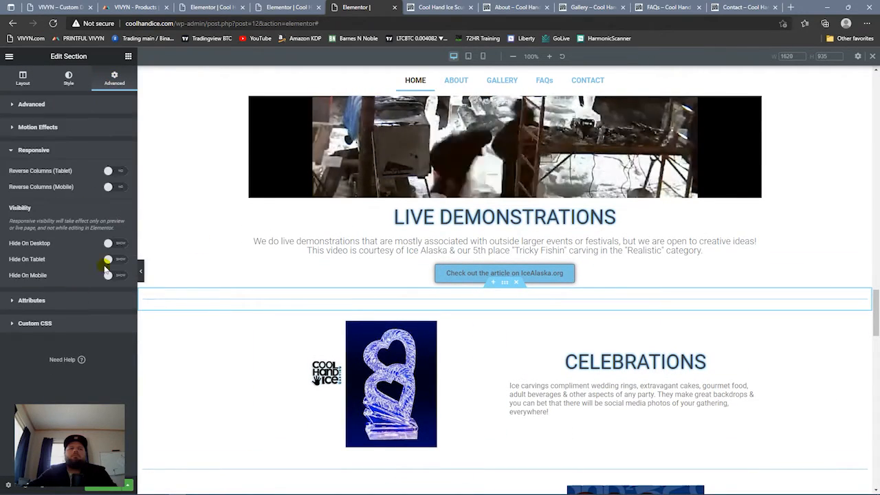
pyautogui.click(118, 275)
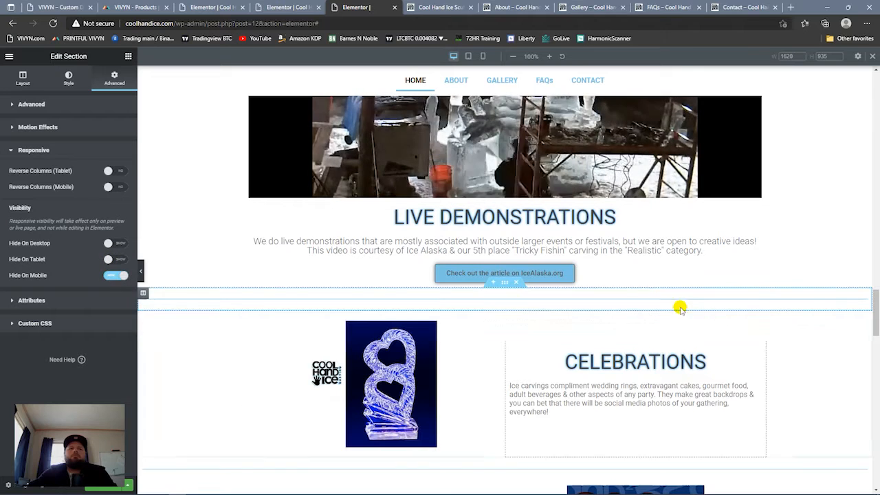
# - Hide the divider section between Celebrations and Corporate Events on mobile
pyautogui.moveTo(872, 298); pyautogui.dragTo(875, 341)
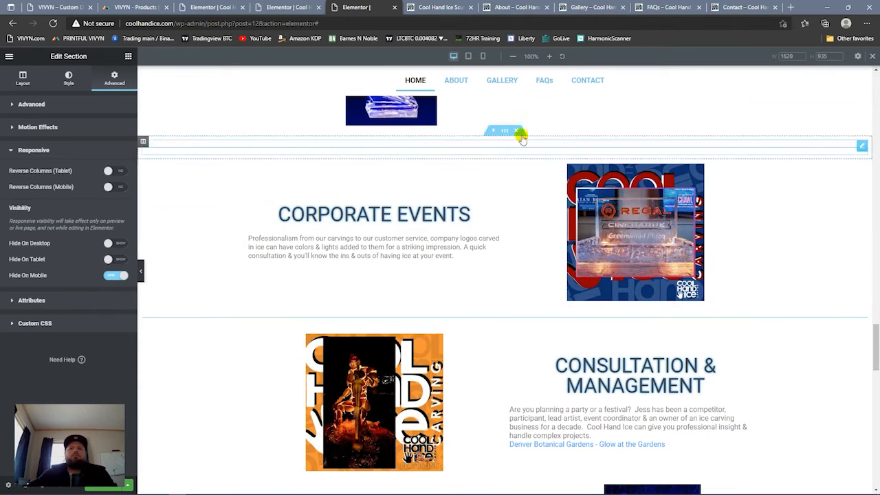
pyautogui.click(504, 135)
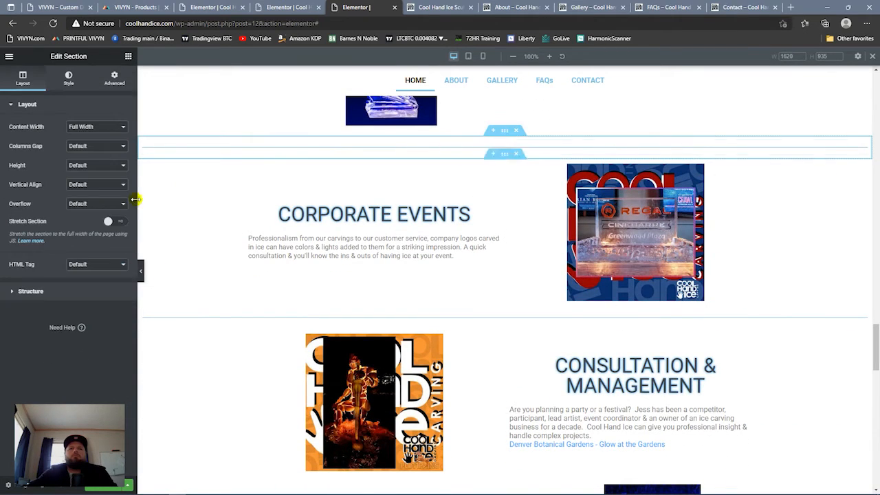
pyautogui.click(114, 77)
pyautogui.click(90, 282)
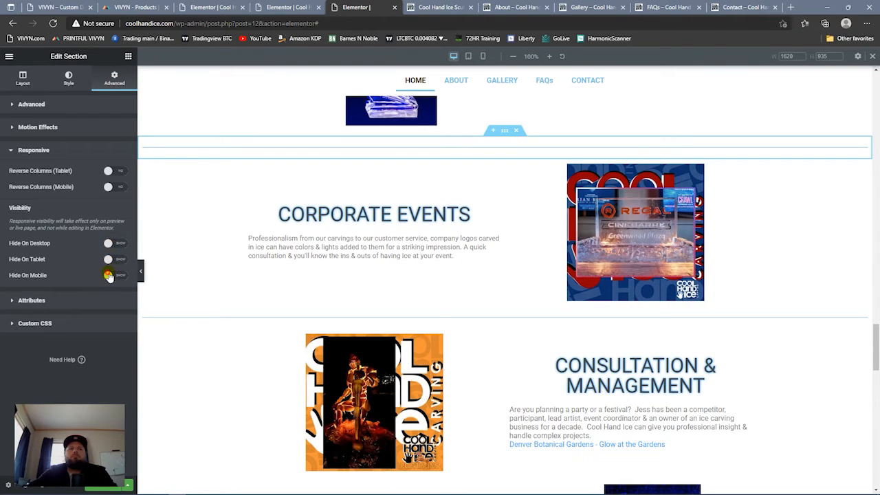
pyautogui.click(109, 276)
# - Duplicate the divider section below Corporate Events and move the copy between Consultation & Management and Festivals
pyautogui.moveTo(876, 336); pyautogui.dragTo(876, 347)
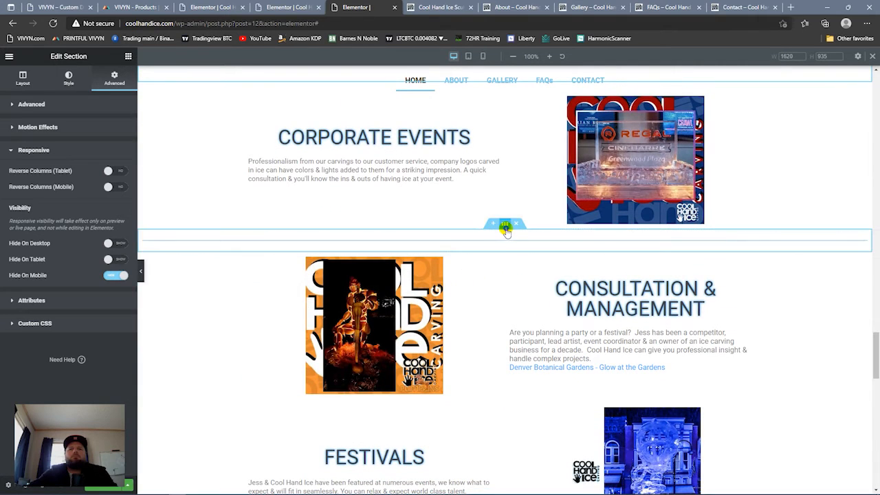
pyautogui.rightClick(506, 231)
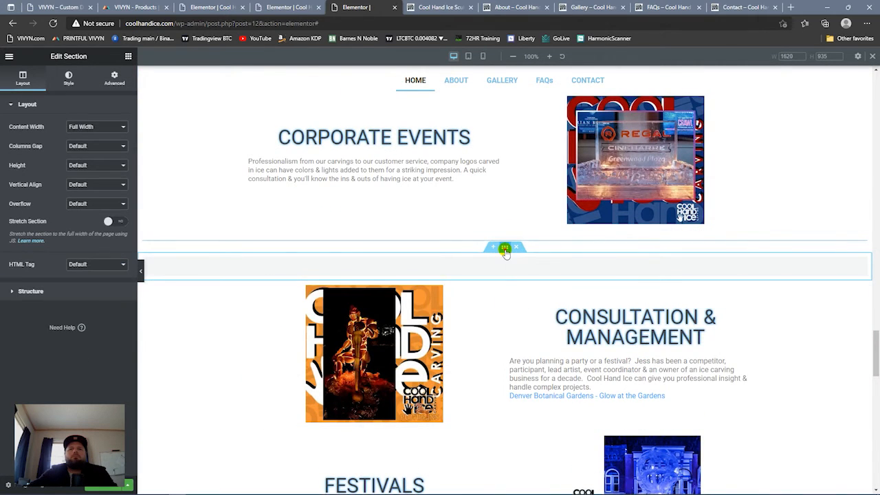
pyautogui.moveTo(504, 252); pyautogui.dragTo(501, 397)
pyautogui.moveTo(664, 385); pyautogui.dragTo(690, 374)
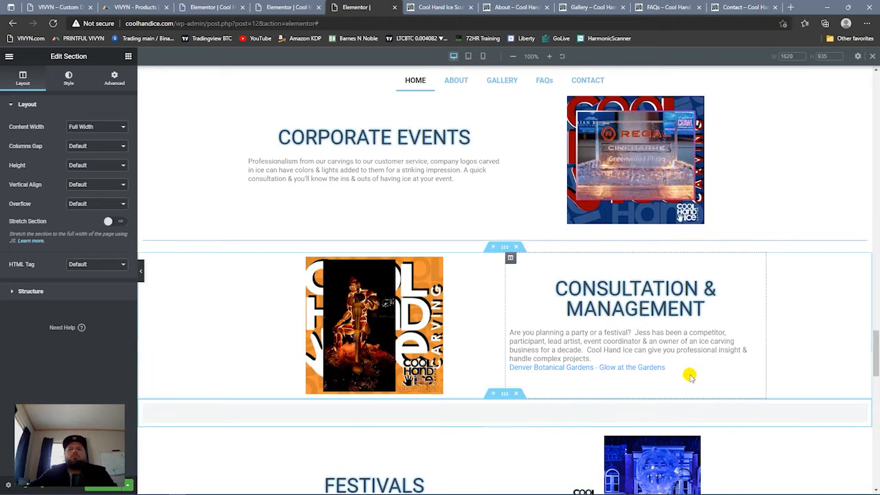
# - Duplicate the divider section above Festivals and move the copy between Festivals and the Ice, Pumpkins, Sand, More... section
pyautogui.moveTo(874, 360); pyautogui.dragTo(874, 390)
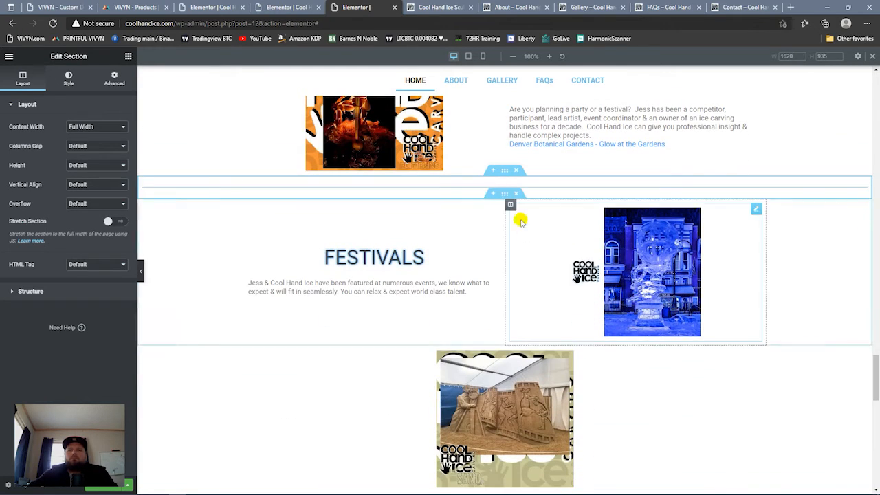
pyautogui.rightClick(505, 170)
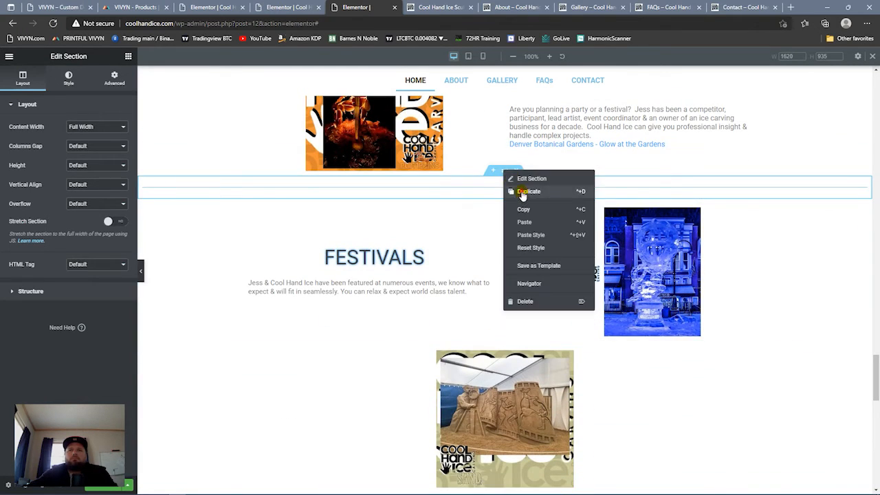
pyautogui.click(523, 194)
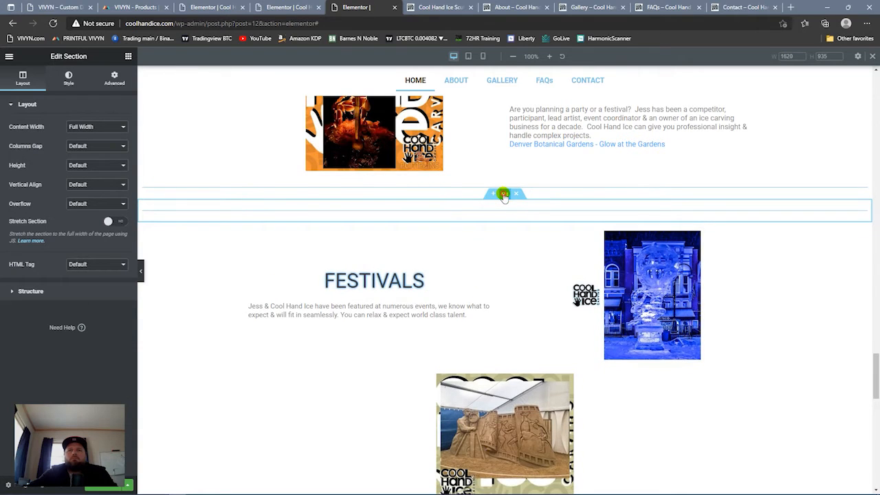
pyautogui.moveTo(504, 195); pyautogui.dragTo(503, 324)
pyautogui.moveTo(838, 354); pyautogui.dragTo(837, 354)
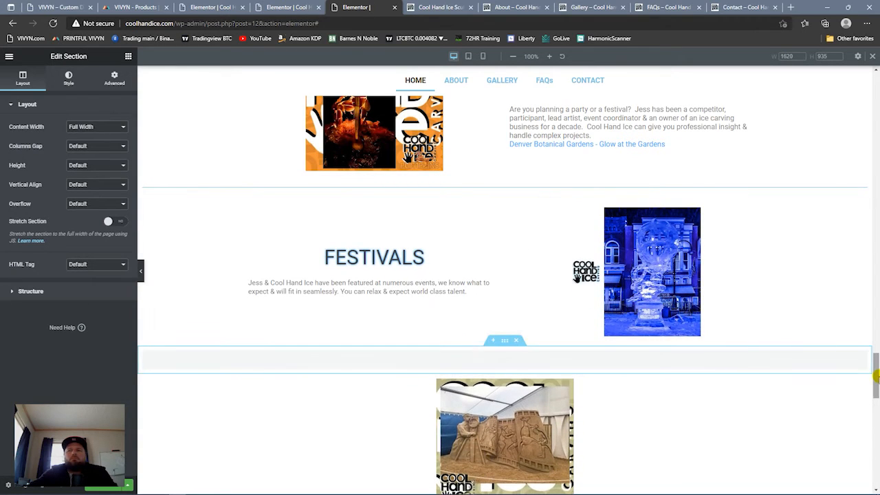
# - Duplicate the divider section below Festivals and move the copy between Ice, Pumpkins, Sand, More... and the "Best of Ice 2018" testimonial
pyautogui.scroll(-1, 875, 385)
pyautogui.scroll(-2, 875, 385)
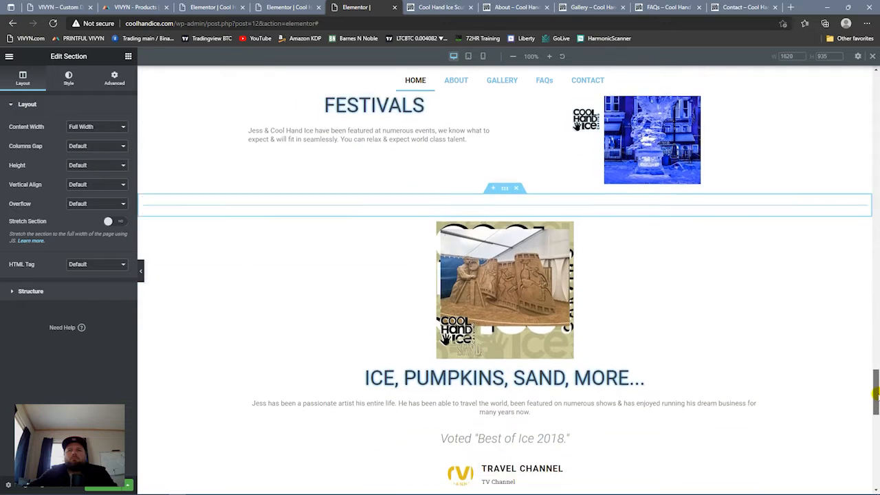
pyautogui.rightClick(505, 151)
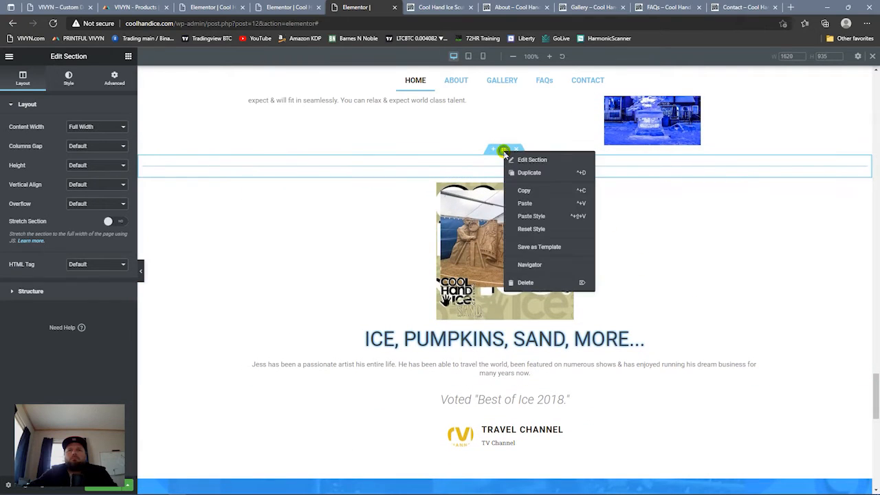
pyautogui.click(533, 173)
pyautogui.moveTo(506, 149); pyautogui.dragTo(736, 382)
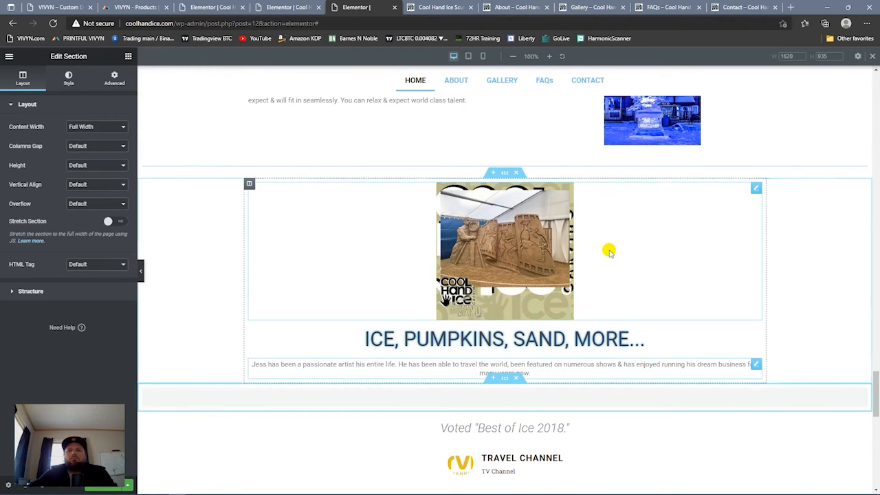
# - Review the page layout from the new dividers down to the footer and back up to the summer events section
pyautogui.scroll(-6, 609, 247)
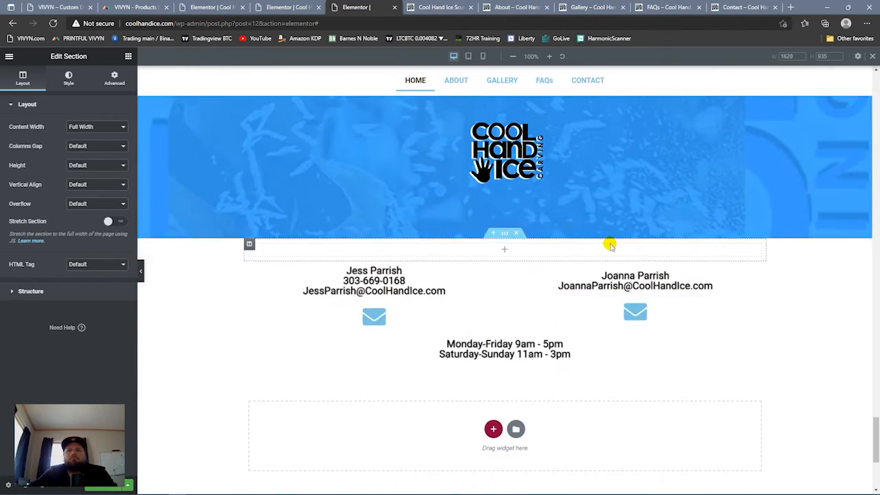
pyautogui.scroll(6, 609, 247)
pyautogui.scroll(-6, 610, 245)
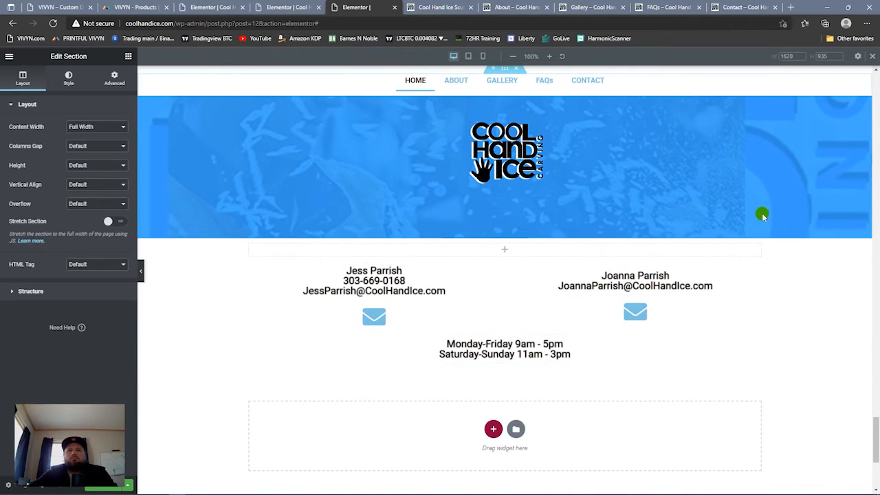
pyautogui.scroll(6, 693, 151)
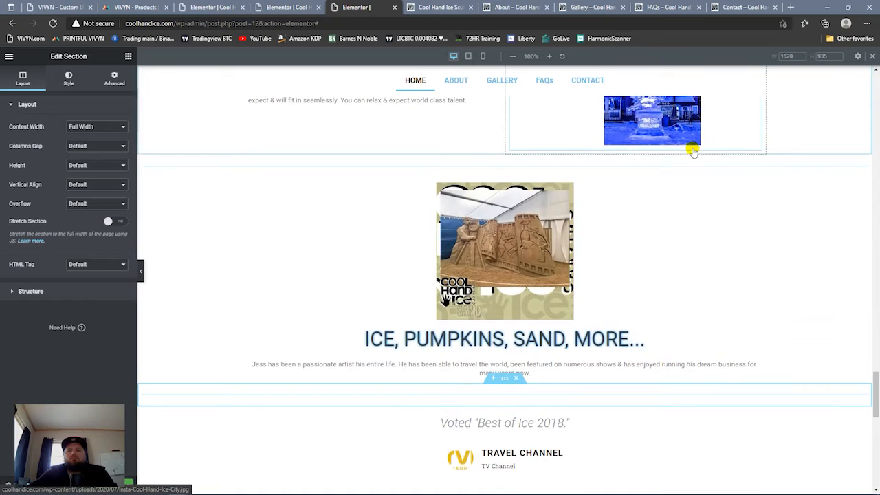
pyautogui.scroll(-6, 693, 150)
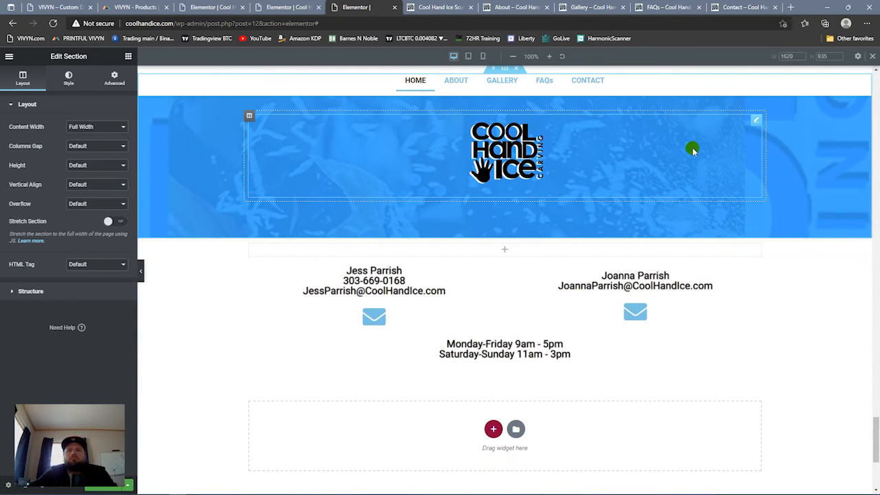
pyautogui.scroll(-3, 693, 151)
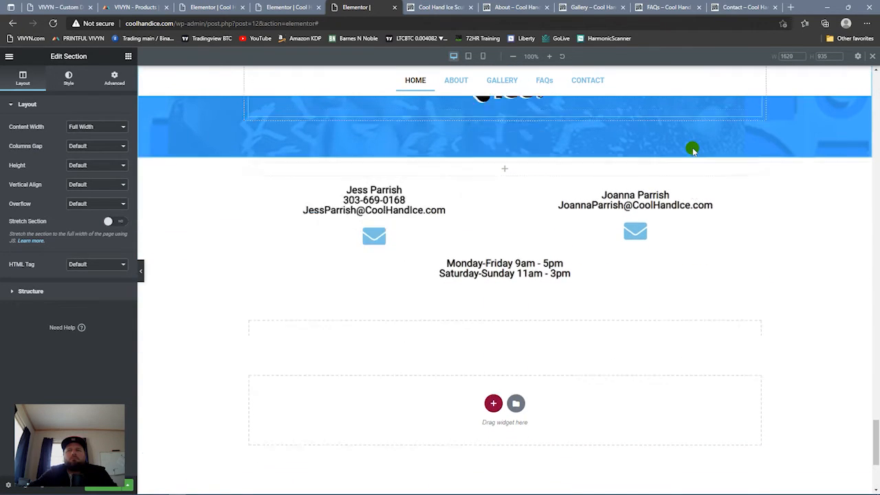
pyautogui.scroll(10, 693, 150)
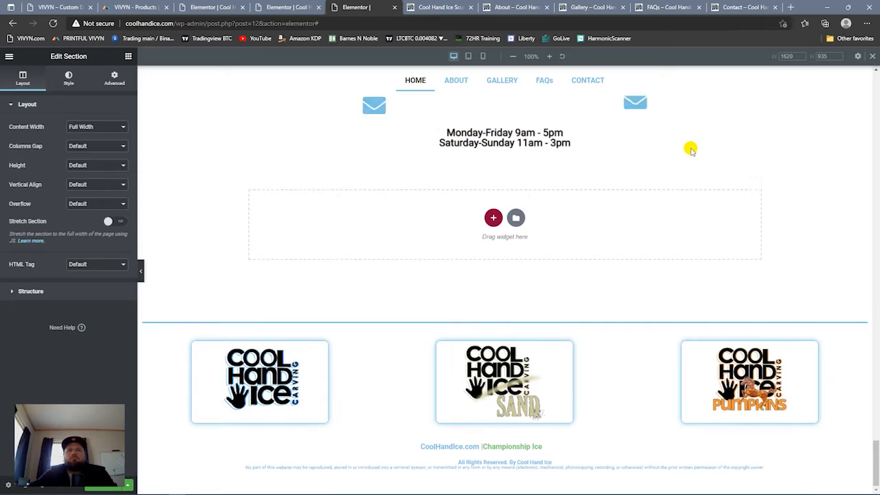
pyautogui.scroll(6, 690, 151)
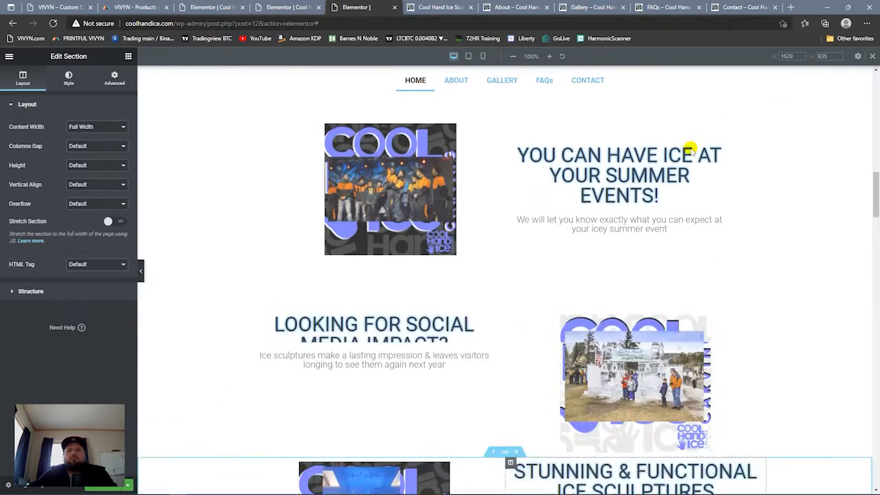
# - Reload the live home page and check the divider lines from Live Demonstrations down past Festivals
pyautogui.hotkey('ctrl', 'Tab')
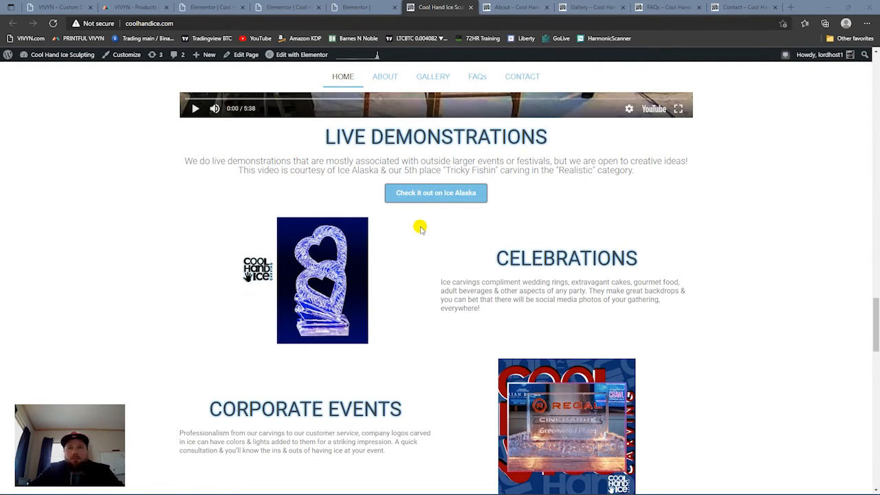
pyautogui.click(59, 25)
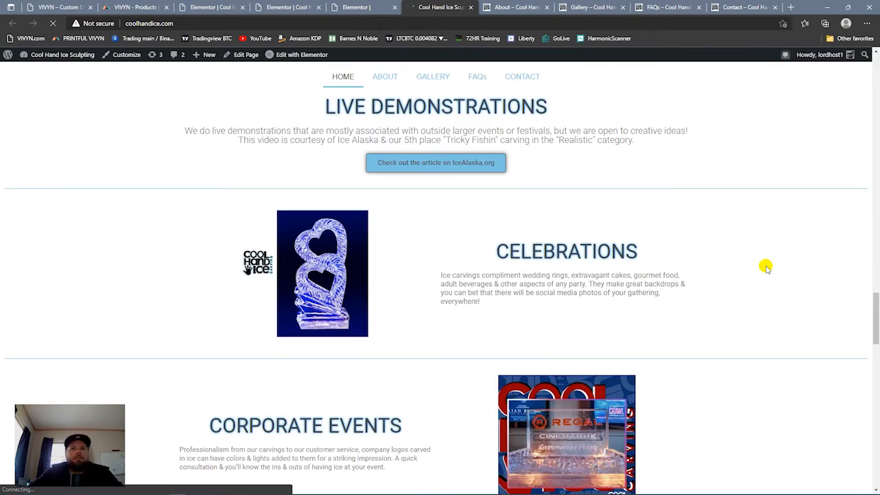
pyautogui.moveTo(875, 305); pyautogui.dragTo(875, 368)
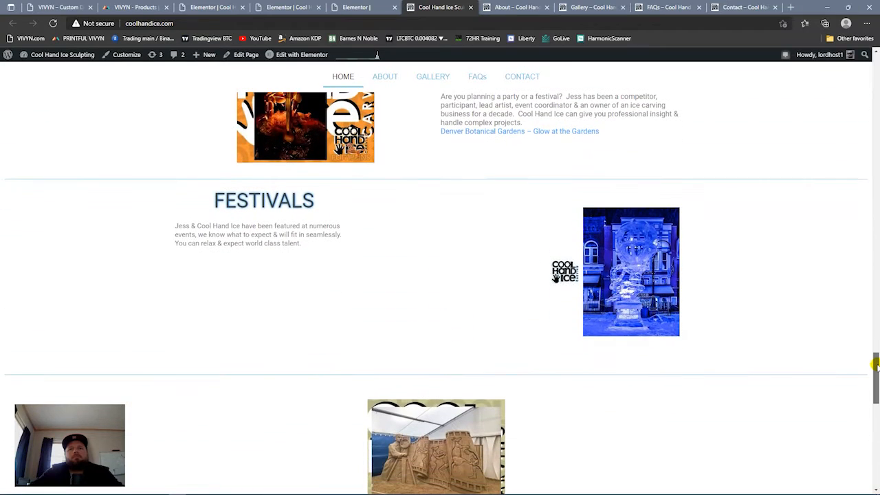
# - Back in the Elementor editor, set the vertical alignment of the "Moonlit Courtship" 2nd Place text column to Middle
pyautogui.click(353, 8)
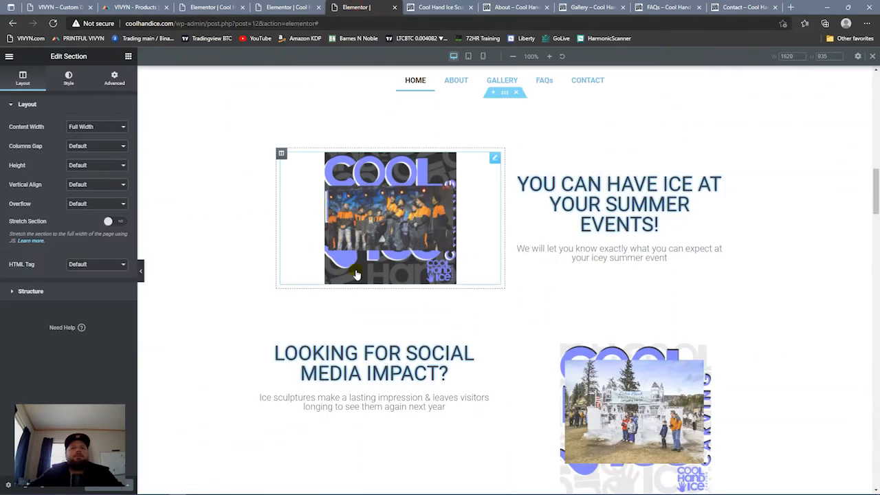
pyautogui.scroll(-5, 544, 330)
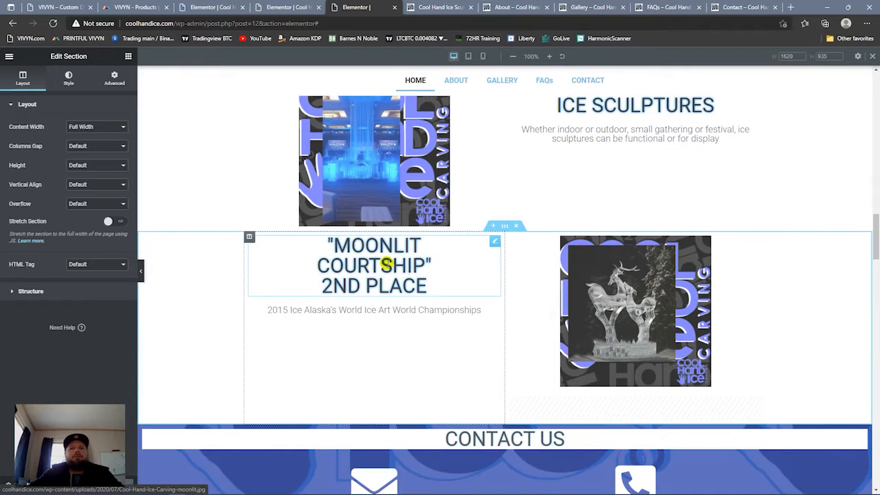
pyautogui.click(249, 238)
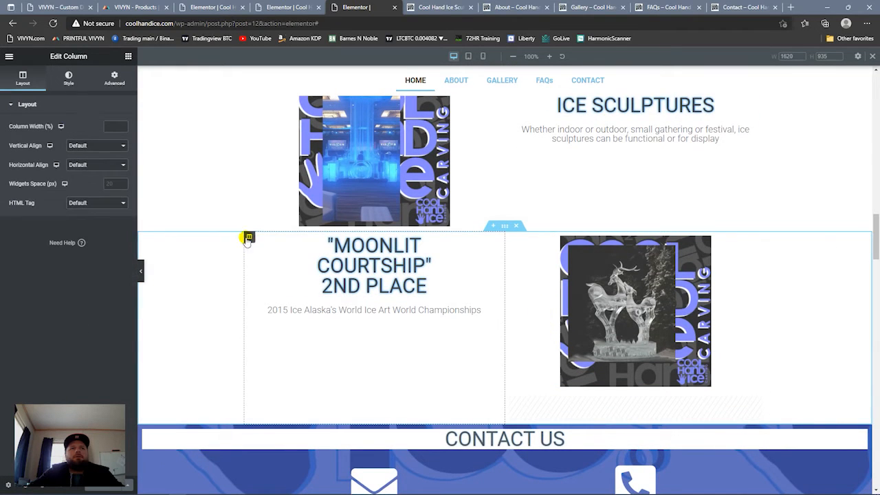
pyautogui.click(95, 145)
pyautogui.click(90, 172)
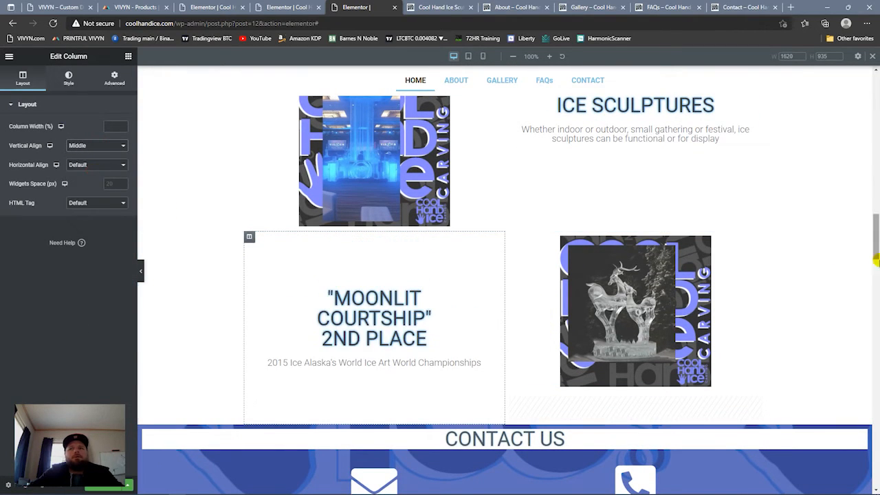
# - Set the vertical alignment of the "Stunning & Functional Ice Sculptures" text column to Middle
pyautogui.moveTo(875, 245); pyautogui.dragTo(876, 239)
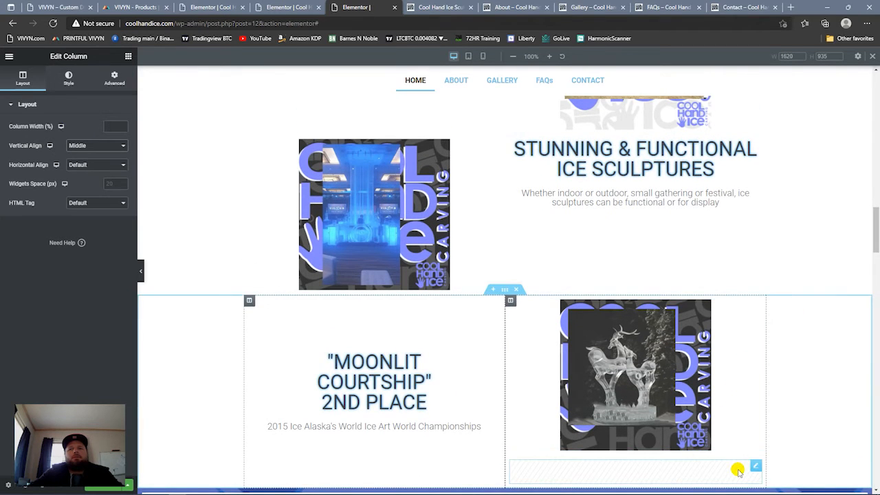
pyautogui.rightClick(755, 466)
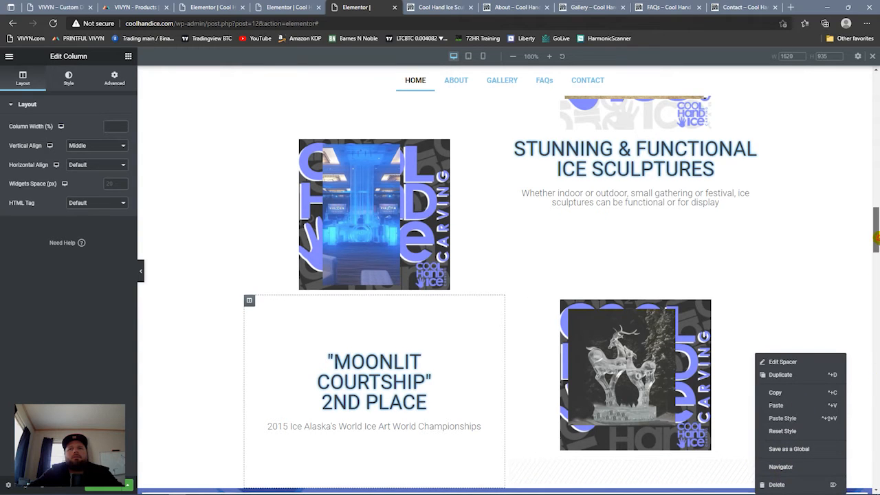
pyautogui.moveTo(876, 237); pyautogui.dragTo(876, 216)
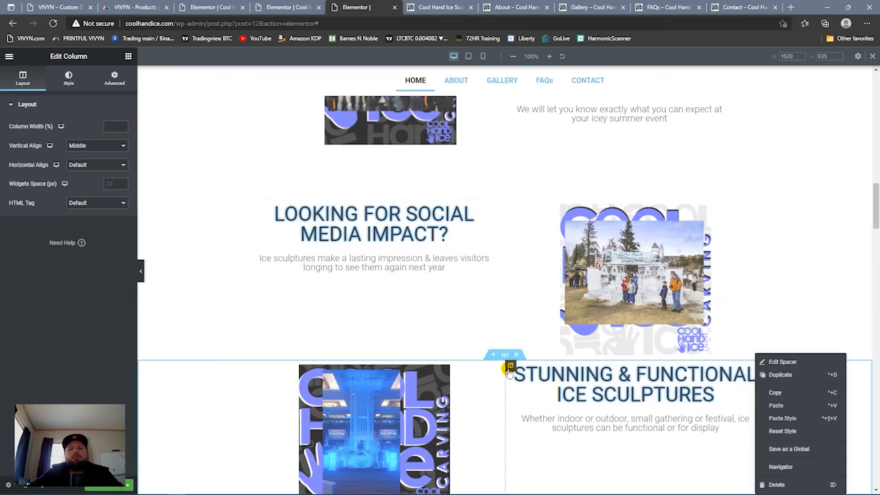
pyautogui.click(509, 367)
pyautogui.click(81, 146)
pyautogui.click(81, 173)
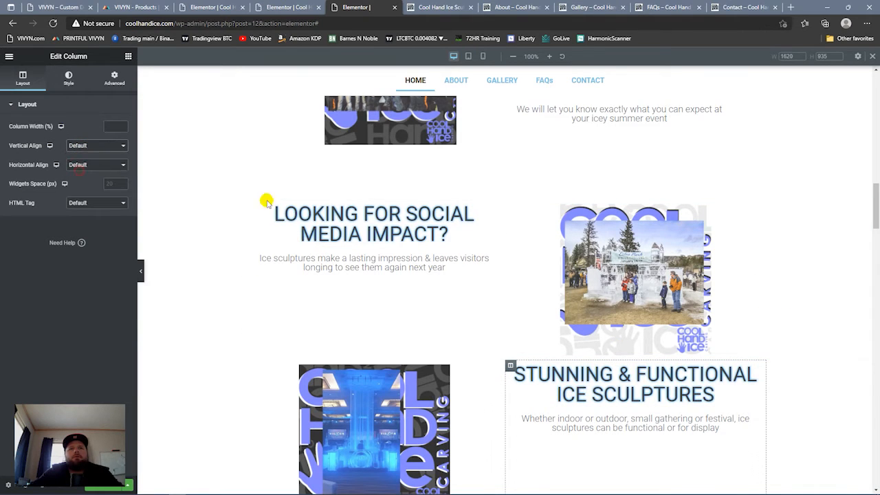
# - Set the vertical alignment of the "Looking for Social Media Impact?" text column to Middle
pyautogui.click(246, 205)
pyautogui.click(107, 146)
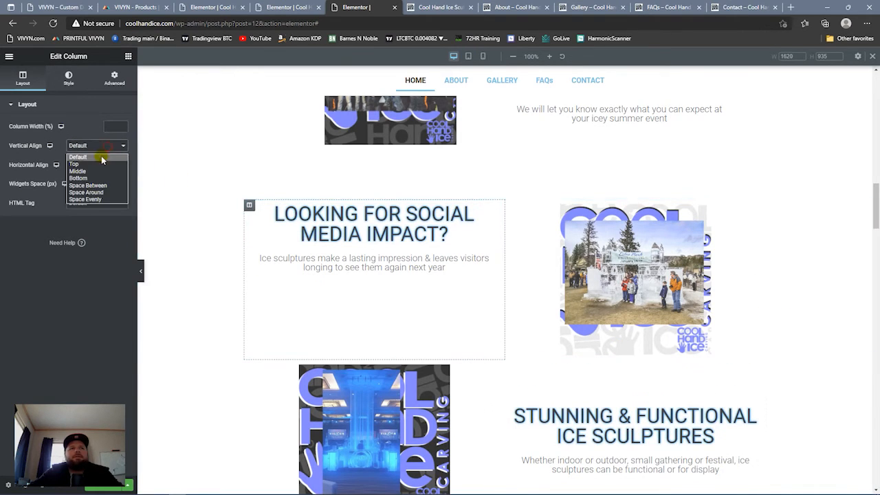
pyautogui.click(95, 166)
pyautogui.click(93, 145)
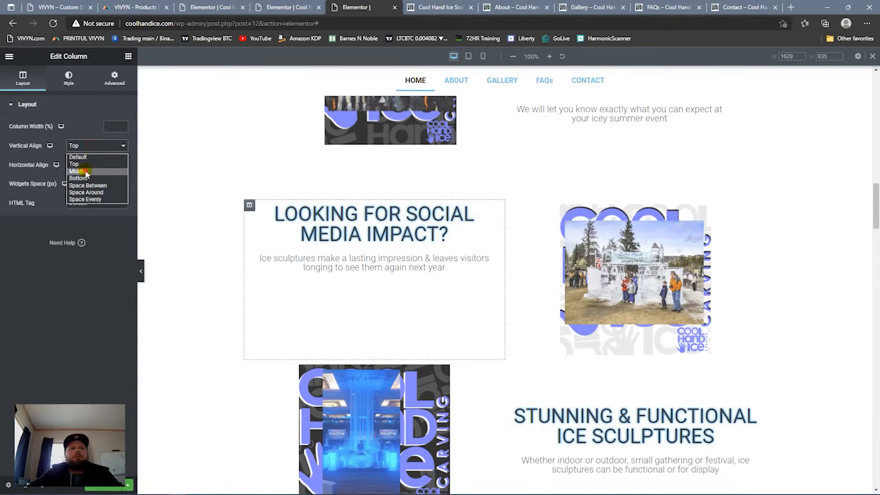
pyautogui.click(79, 172)
# - Duplicate the divider section below Live Demonstrations and move the copy between the Pumpkins and Sand logos and "Maidens of the Birch Tree"
pyautogui.moveTo(874, 215); pyautogui.dragTo(874, 163)
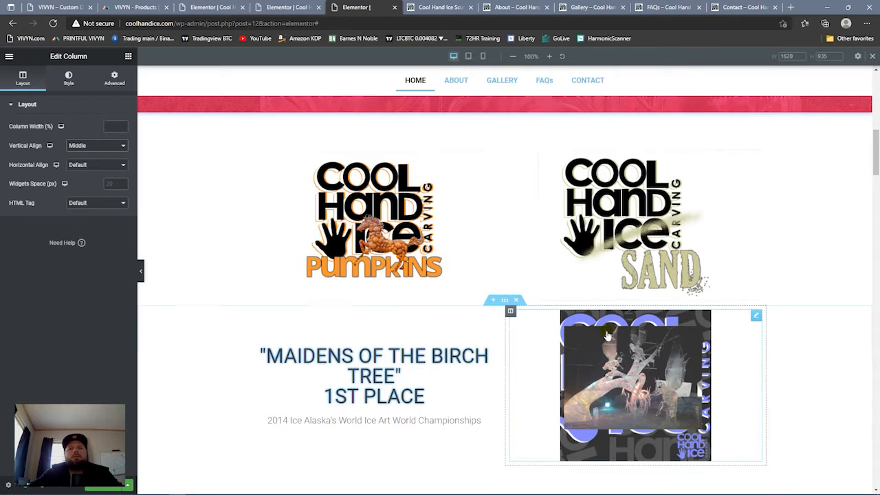
pyautogui.click(493, 302)
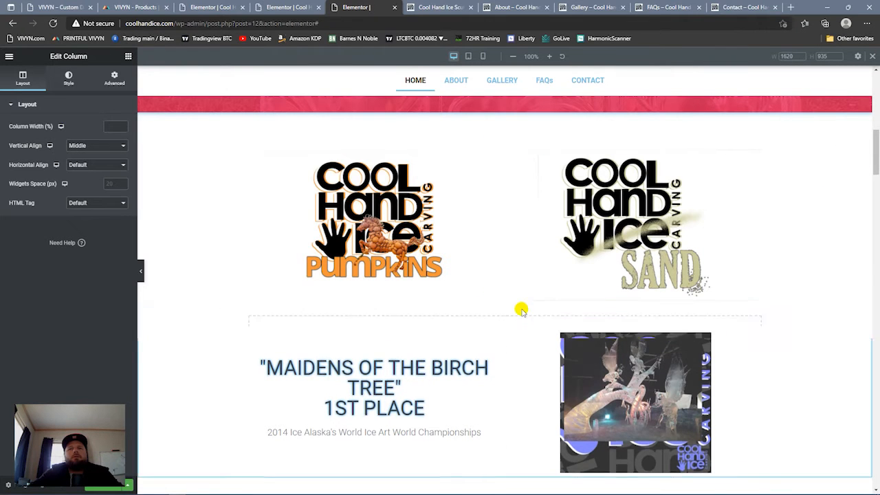
pyautogui.moveTo(874, 145); pyautogui.dragTo(863, 321)
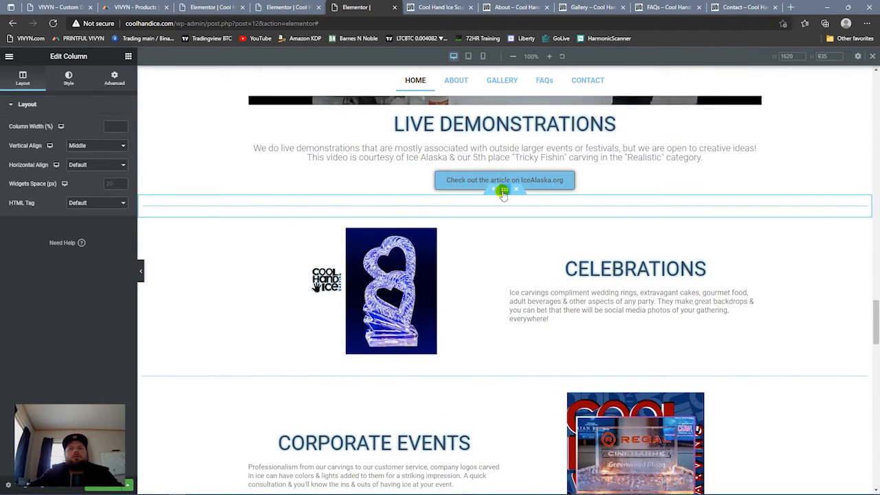
pyautogui.click(504, 191)
pyautogui.rightClick(505, 190)
pyautogui.click(513, 211)
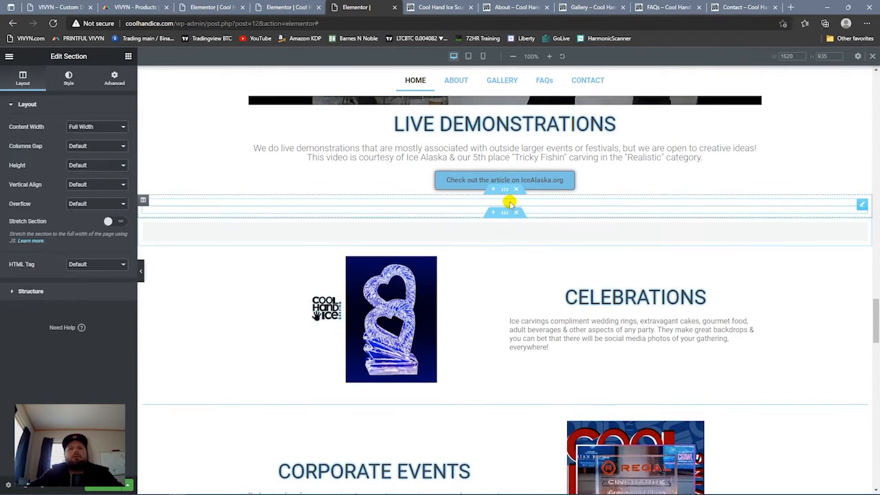
pyautogui.moveTo(505, 212); pyautogui.dragTo(531, 362)
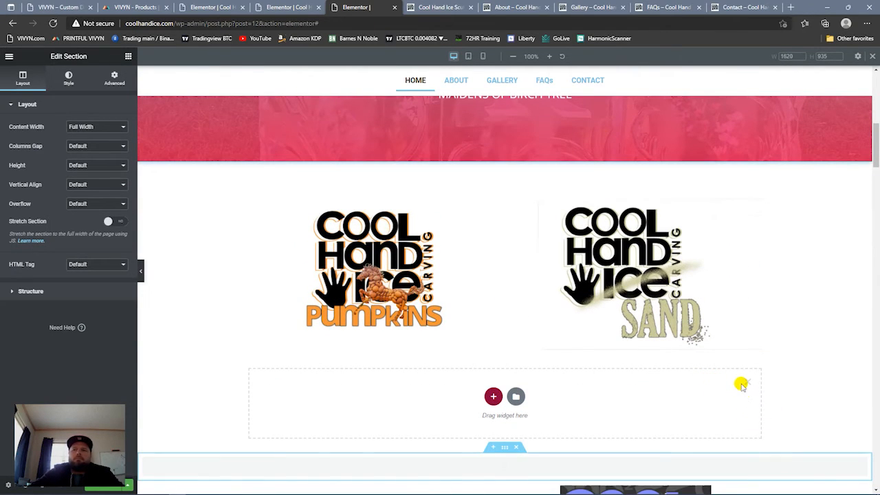
pyautogui.click(746, 380)
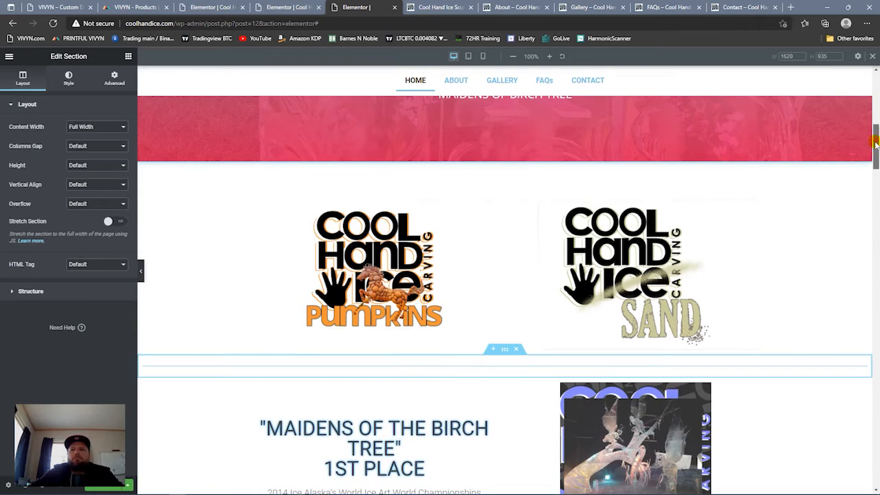
# - Duplicate the divider above "Maidens of the Birch Tree" and move the copy directly below that section
pyautogui.moveTo(875, 144)
pyautogui.mouseDown()
pyautogui.moveTo(858, 206)
pyautogui.moveTo(873, 317)
pyautogui.moveTo(876, 167)
pyautogui.moveTo(837, 192)
pyautogui.mouseUp()
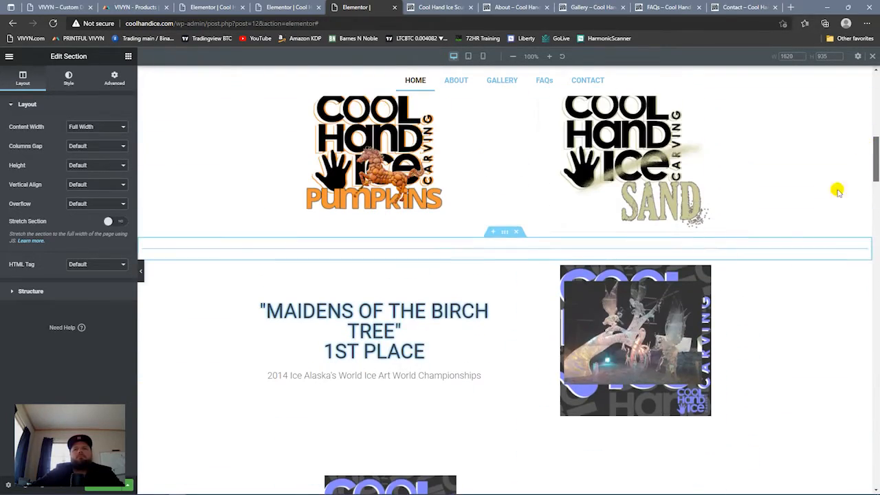
pyautogui.rightClick(505, 231)
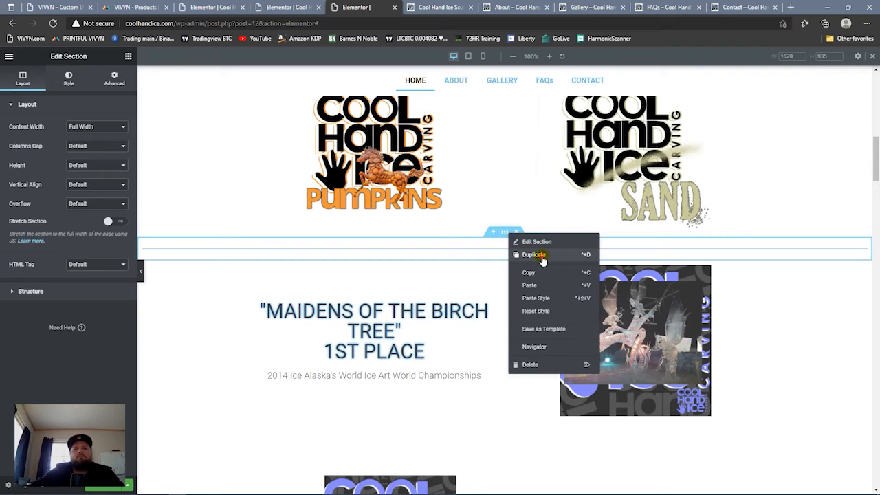
pyautogui.click(542, 256)
pyautogui.moveTo(507, 252); pyautogui.dragTo(667, 431)
# - Duplicate the divider below "Maidens of the Birch Tree" and move the copy below the "You Can Have Ice at Your Summer Events!" section
pyautogui.moveTo(872, 157); pyautogui.dragTo(875, 195)
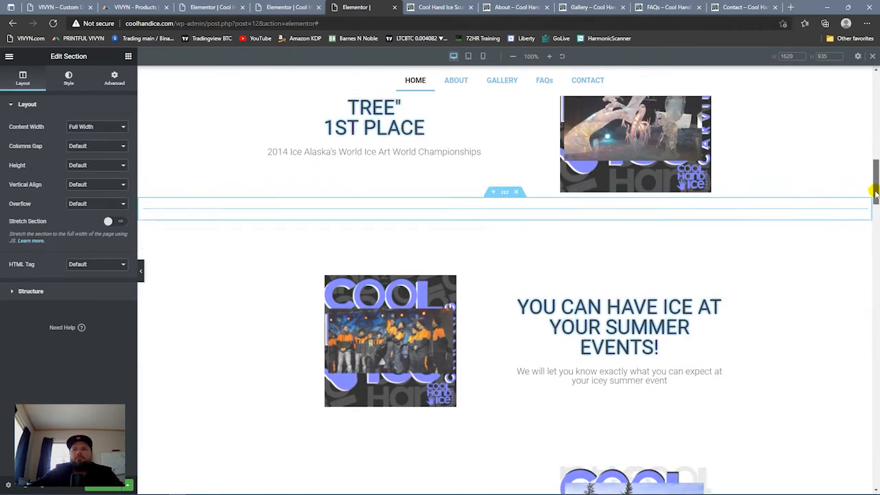
pyautogui.rightClick(504, 180)
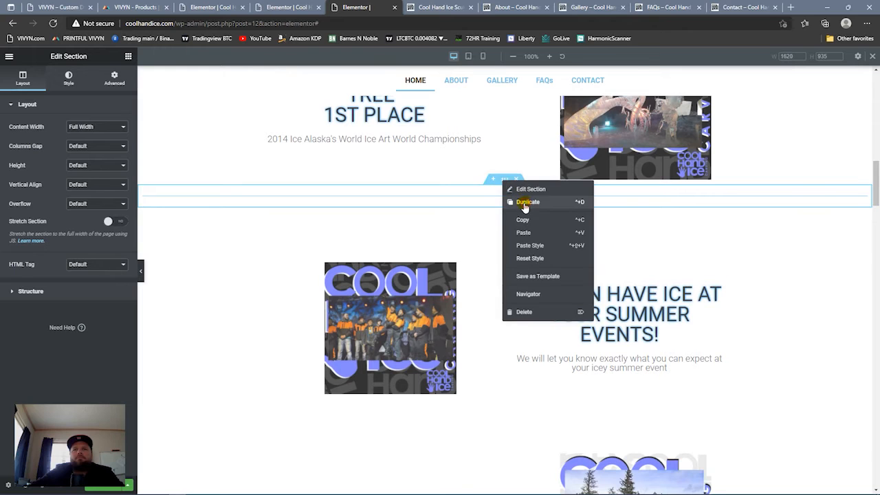
pyautogui.click(527, 202)
pyautogui.click(504, 204)
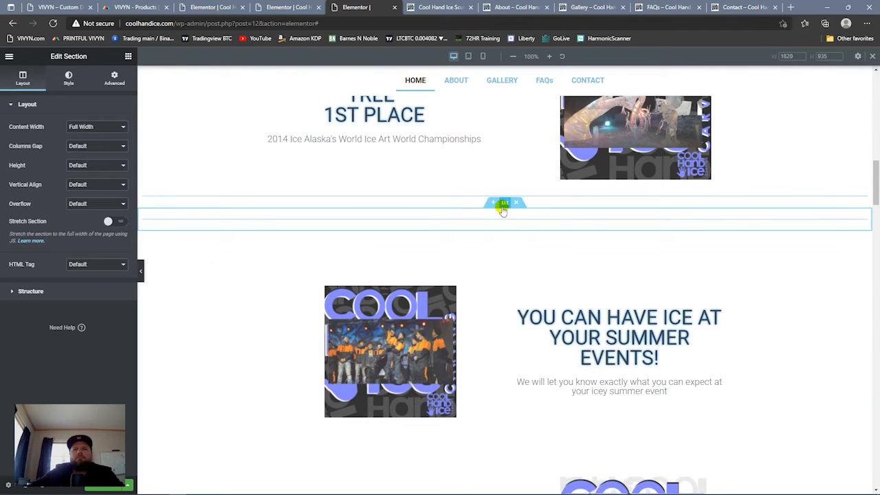
pyautogui.moveTo(503, 206); pyautogui.dragTo(488, 412)
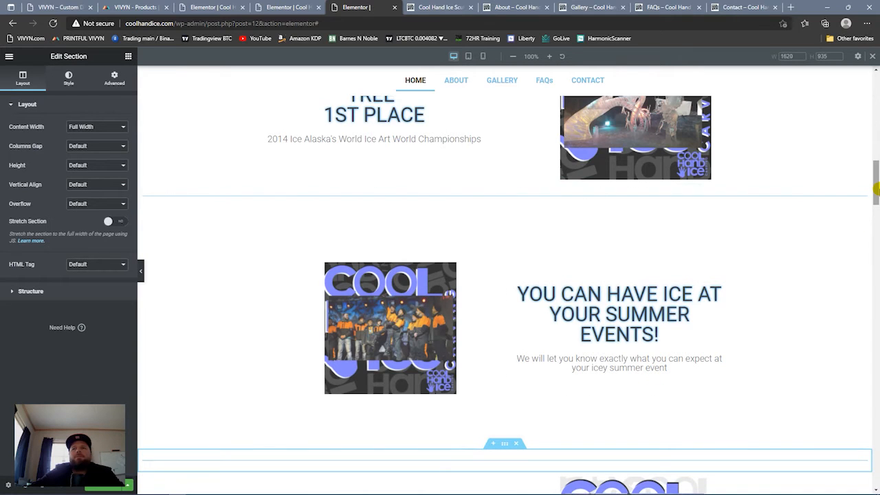
# - Duplicate the divider below the summer events section and move the copy below "Looking for Social Media Impact?"
pyautogui.scroll(1, 875, 178)
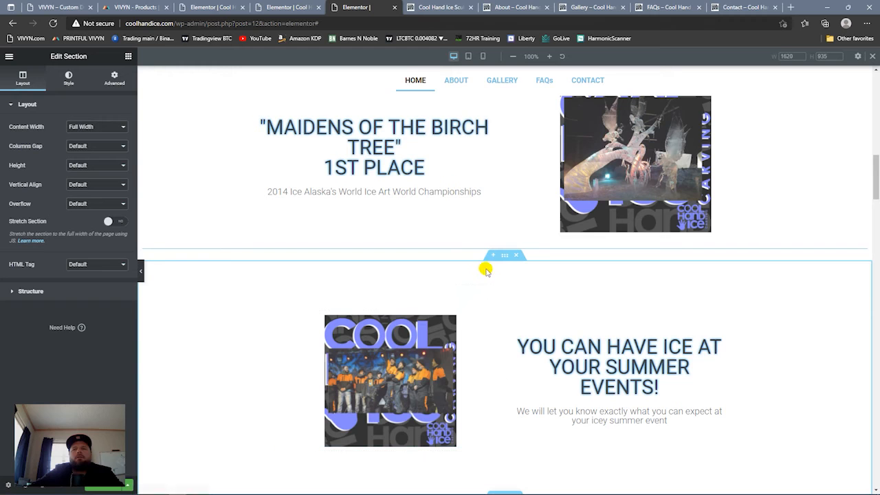
pyautogui.scroll(8, 619, 344)
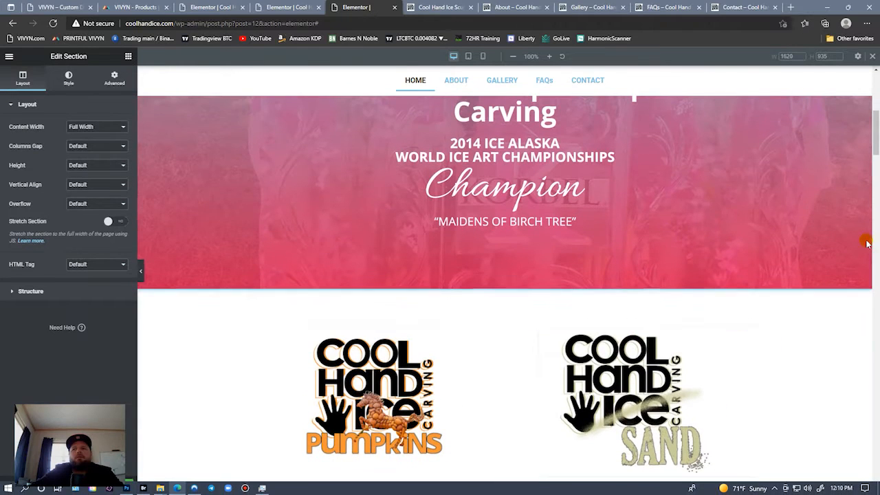
pyautogui.scroll(-4, 875, 144)
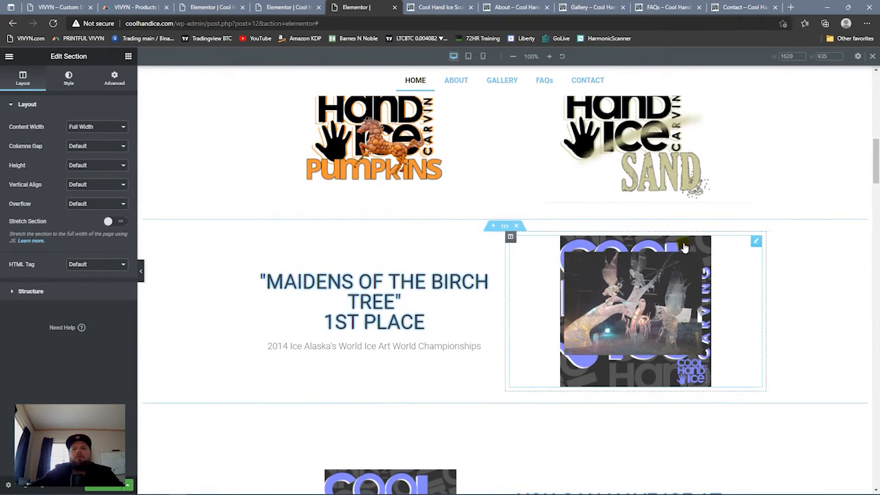
pyautogui.moveTo(875, 154); pyautogui.dragTo(876, 180)
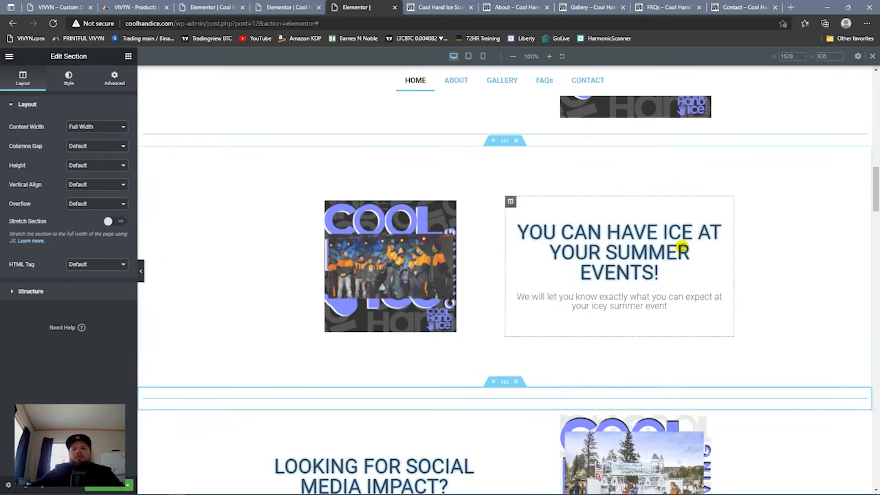
pyautogui.moveTo(876, 211); pyautogui.dragTo(870, 228)
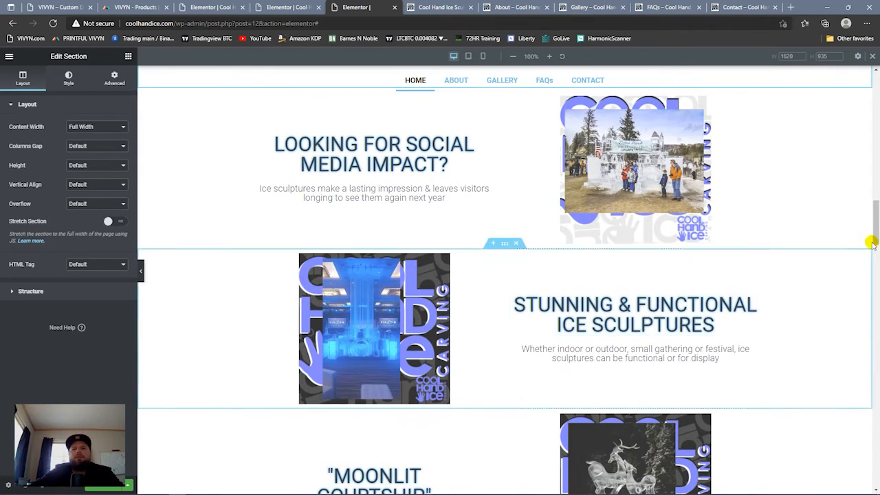
pyautogui.moveTo(874, 206); pyautogui.dragTo(874, 194)
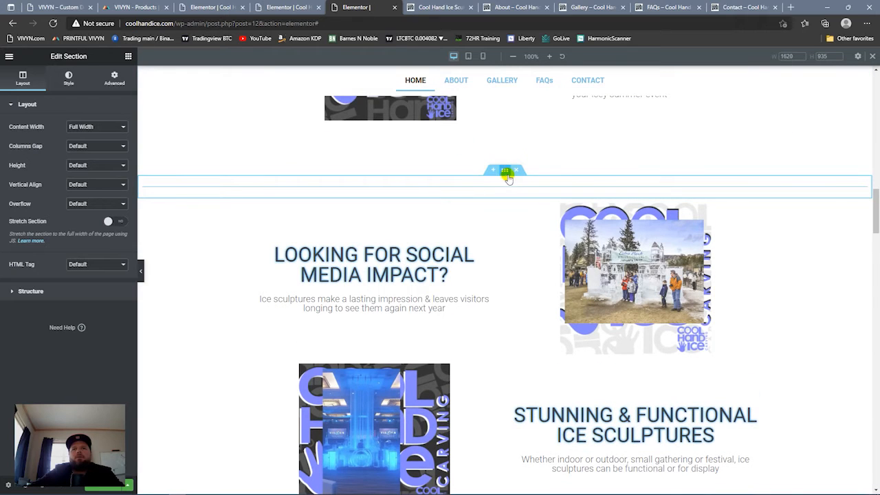
pyautogui.rightClick(503, 171)
pyautogui.click(517, 192)
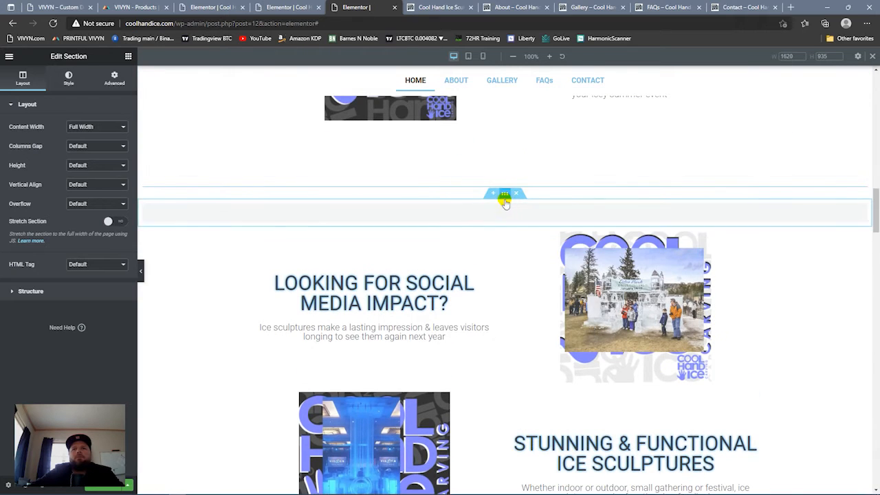
pyautogui.moveTo(504, 281); pyautogui.dragTo(501, 347)
pyautogui.moveTo(728, 350); pyautogui.dragTo(728, 350)
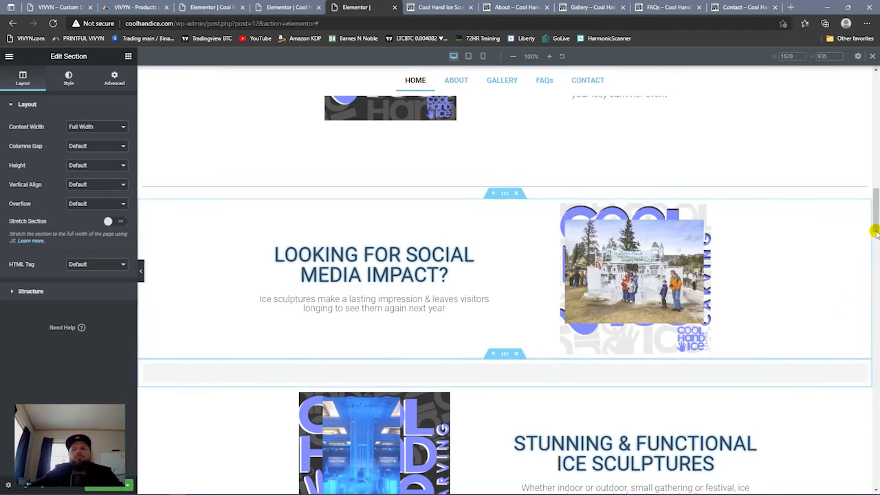
# - Duplicate the divider above "Stunning & Functional Ice Sculptures" and move the copy below that section
pyautogui.scroll(-3, 746, 230)
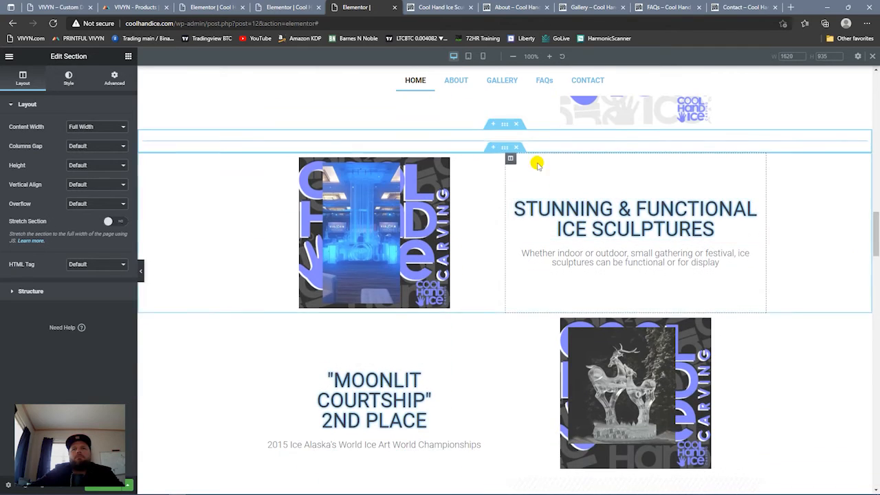
pyautogui.rightClick(498, 124)
pyautogui.rightClick(505, 126)
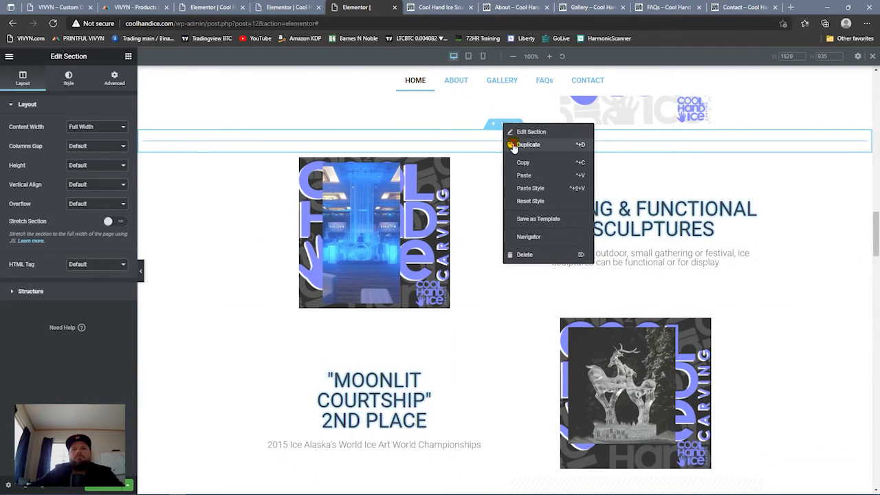
pyautogui.click(526, 144)
pyautogui.moveTo(505, 147); pyautogui.dragTo(875, 242)
# - Insert a new section with two equal columns directly above the "You Can Have Ice at Your Summer Events!" section
pyautogui.moveTo(875, 247)
pyautogui.mouseDown()
pyautogui.moveTo(875, 260)
pyautogui.moveTo(874, 177)
pyautogui.mouseUp()
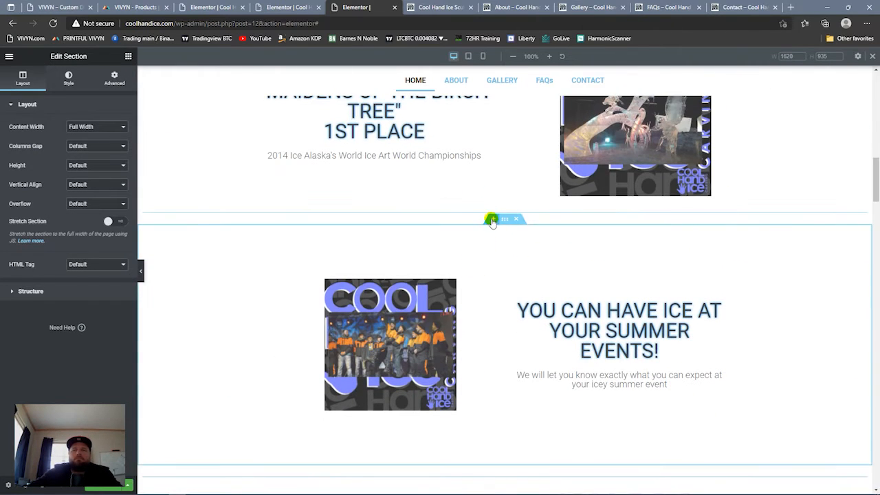
pyautogui.click(493, 220)
pyautogui.click(489, 266)
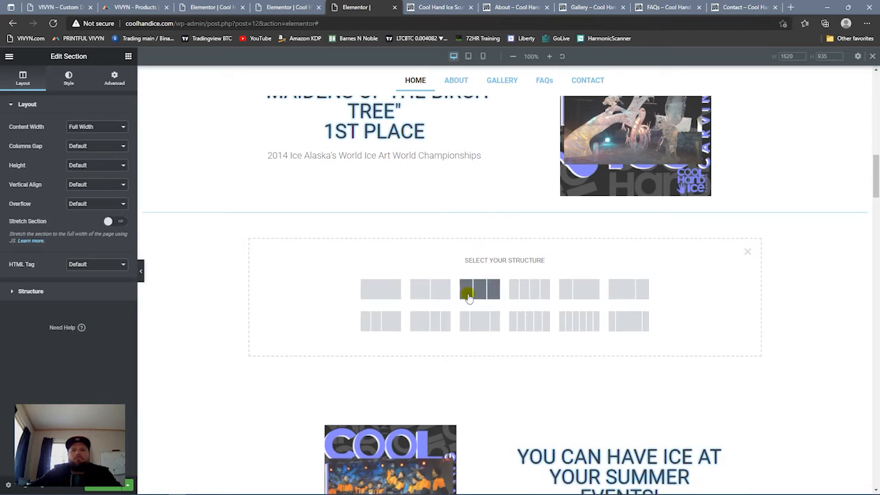
pyautogui.click(430, 303)
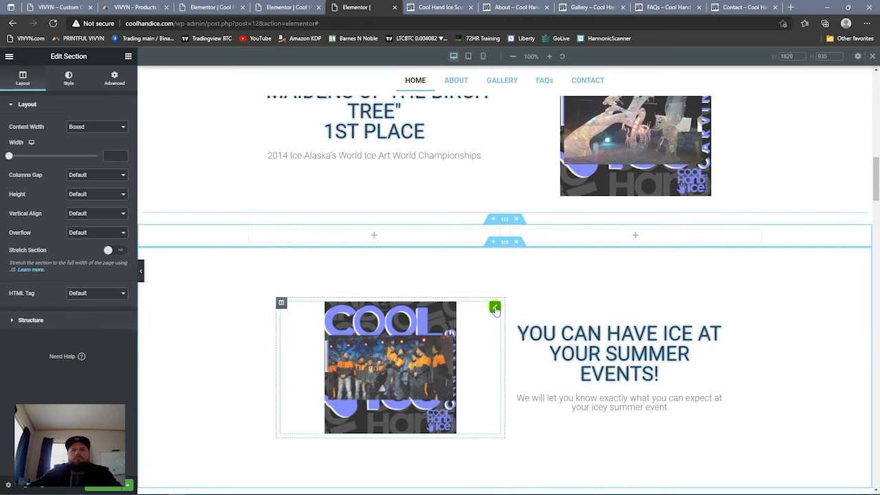
# - Move the summer events image into the new section's left column and its heading and text into the right one, removing the emptied section
pyautogui.moveTo(440, 309); pyautogui.dragTo(434, 240)
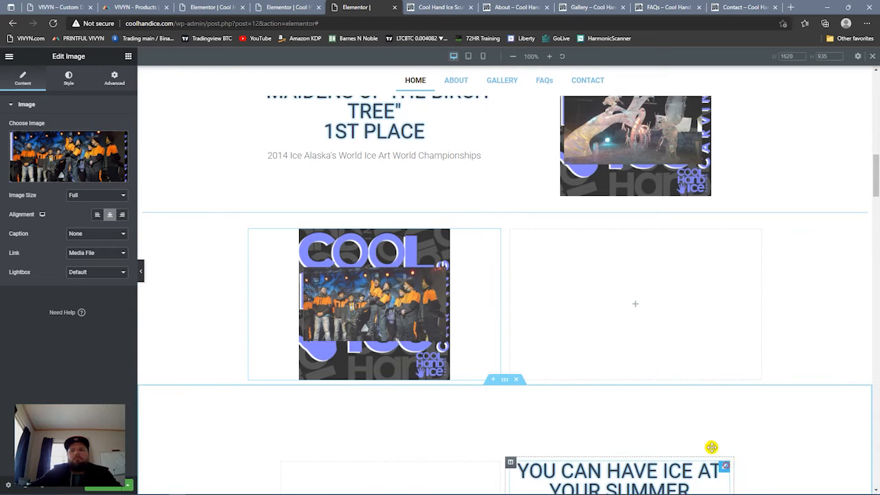
pyautogui.moveTo(711, 447); pyautogui.dragTo(649, 306)
pyautogui.moveTo(876, 181); pyautogui.dragTo(874, 193)
pyautogui.moveTo(725, 416); pyautogui.dragTo(650, 209)
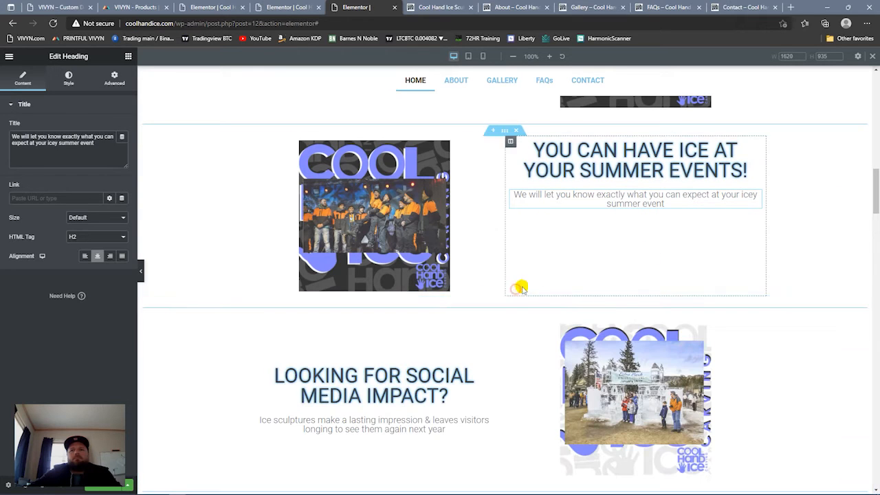
# - Set the vertical alignment of the "You Can Have Ice at Your Summer Events!" text column to Middle
pyautogui.click(510, 143)
pyautogui.click(79, 145)
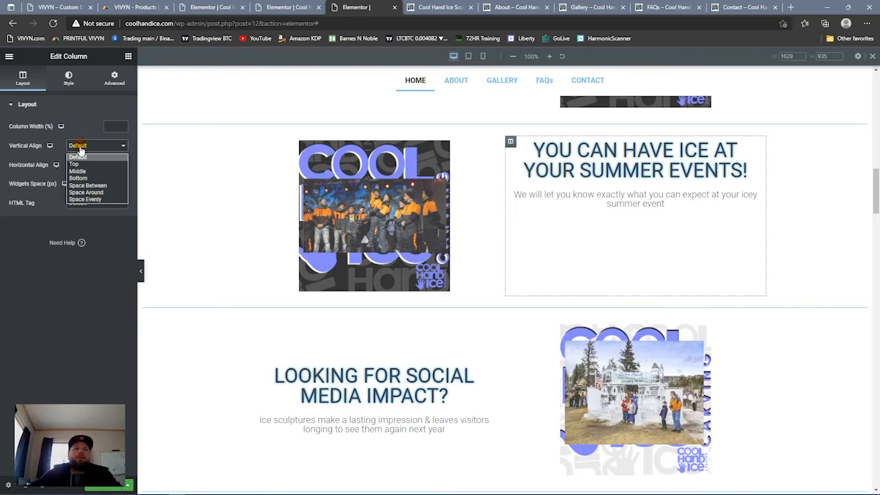
pyautogui.click(78, 171)
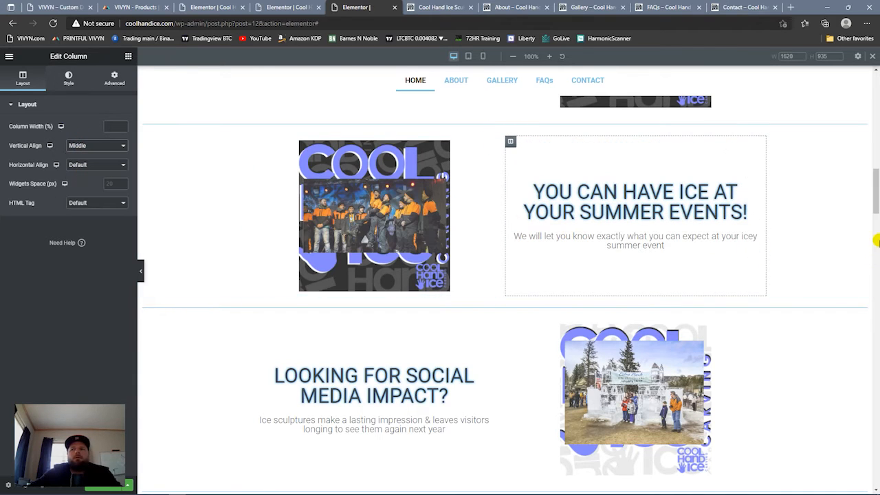
# - Duplicate the "2015 Ice Alaska's World Ice Art World Championships" text heading and move the copy below the paragraph in the Corporate Events column
pyautogui.moveTo(876, 205)
pyautogui.mouseDown()
pyautogui.moveTo(864, 356)
pyautogui.moveTo(841, 419)
pyautogui.moveTo(822, 434)
pyautogui.moveTo(837, 383)
pyautogui.moveTo(835, 354)
pyautogui.moveTo(823, 380)
pyautogui.moveTo(830, 231)
pyautogui.moveTo(829, 337)
pyautogui.moveTo(811, 393)
pyautogui.moveTo(808, 419)
pyautogui.moveTo(846, 448)
pyautogui.moveTo(851, 471)
pyautogui.moveTo(805, 349)
pyautogui.moveTo(871, 219)
pyautogui.moveTo(870, 138)
pyautogui.moveTo(875, 272)
pyautogui.mouseUp()
pyautogui.rightClick(490, 118)
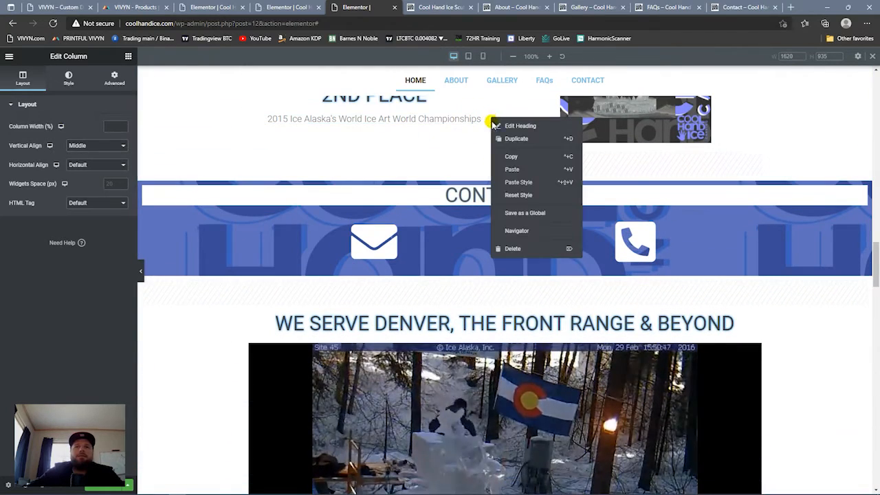
pyautogui.click(525, 140)
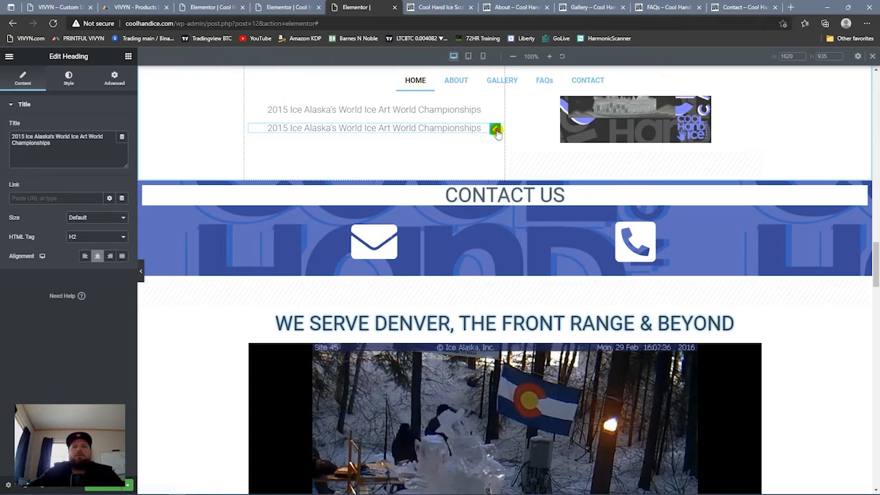
pyautogui.moveTo(495, 128); pyautogui.dragTo(375, 158)
pyautogui.scroll(-15, 601, 293)
pyautogui.moveTo(875, 338); pyautogui.dragTo(874, 320)
# - Duplicate the championships text heading in the Corporate Events column and move the copy below the Celebrations paragraph
pyautogui.rightClick(496, 428)
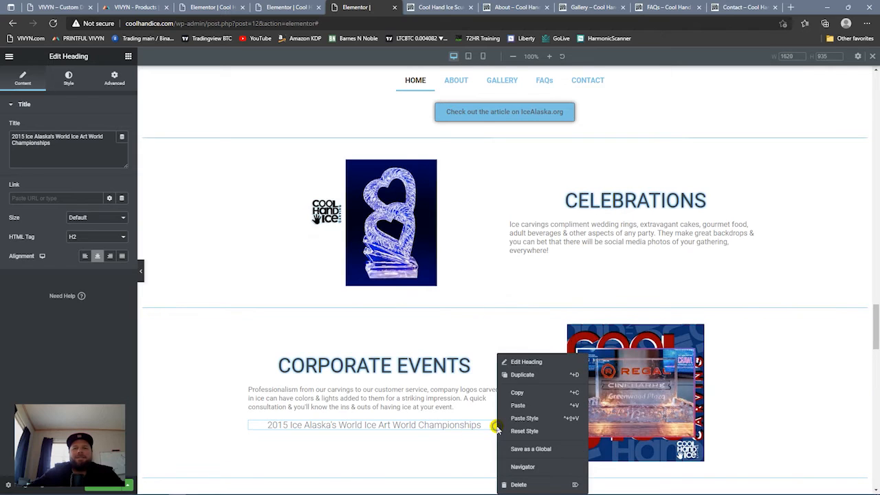
pyautogui.click(517, 376)
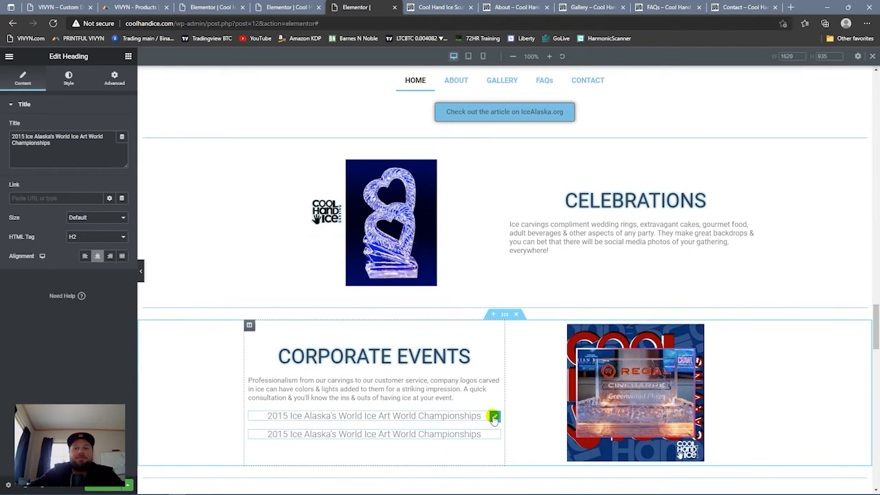
pyautogui.moveTo(493, 419); pyautogui.dragTo(577, 265)
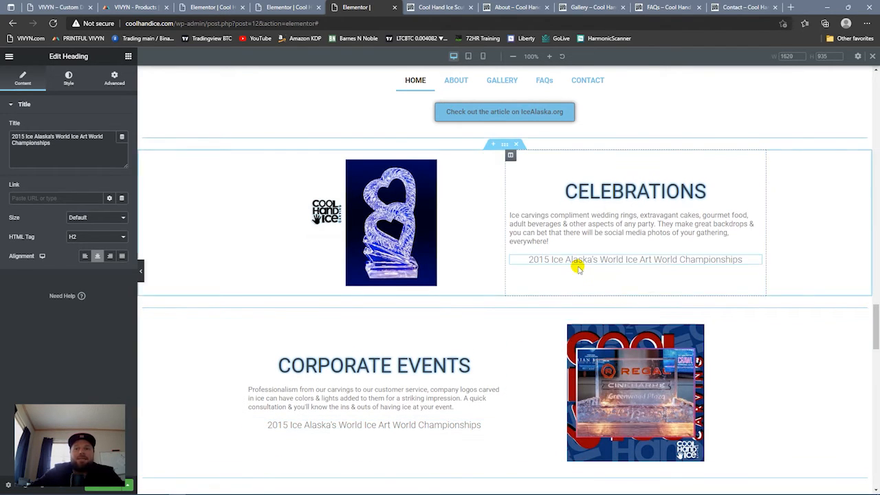
# - Replace the copied heading's title under Celebrations with the Celebrations paragraph text and delete the old text editor block
pyautogui.click(708, 233)
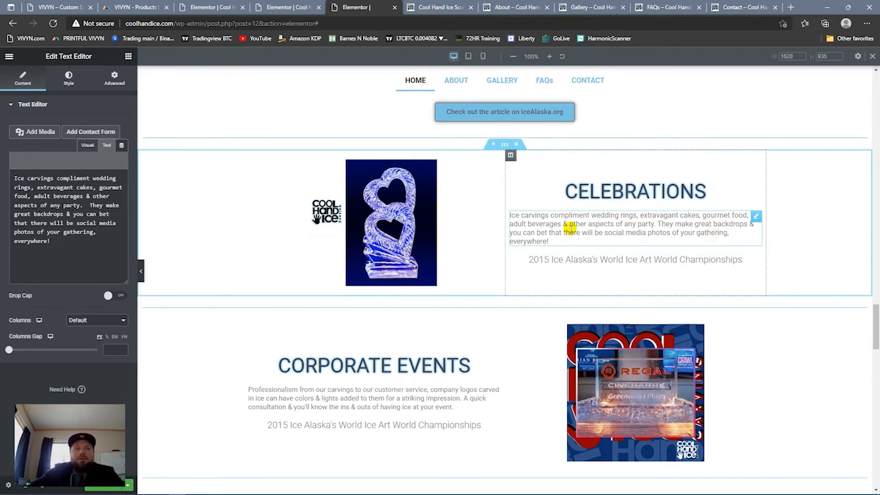
pyautogui.tripleClick(74, 212)
pyautogui.hotkey('ctrl', 'c')
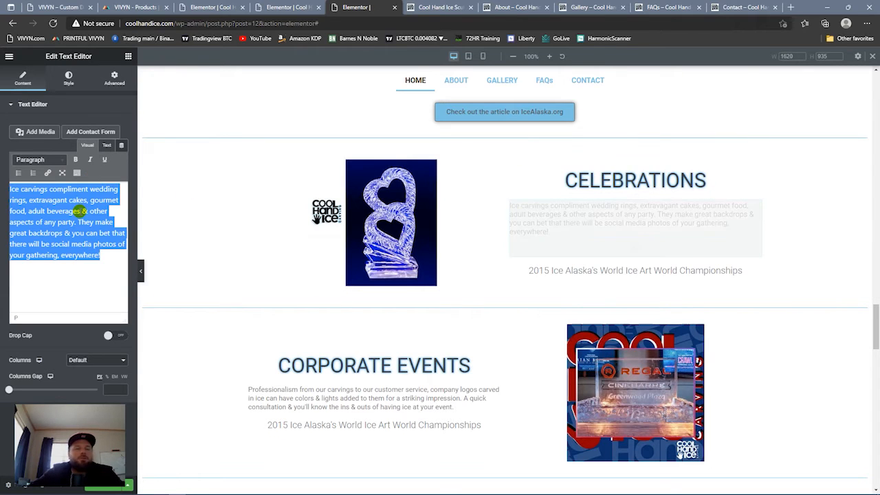
pyautogui.click(567, 260)
pyautogui.hotkey('ctrl', 'a')
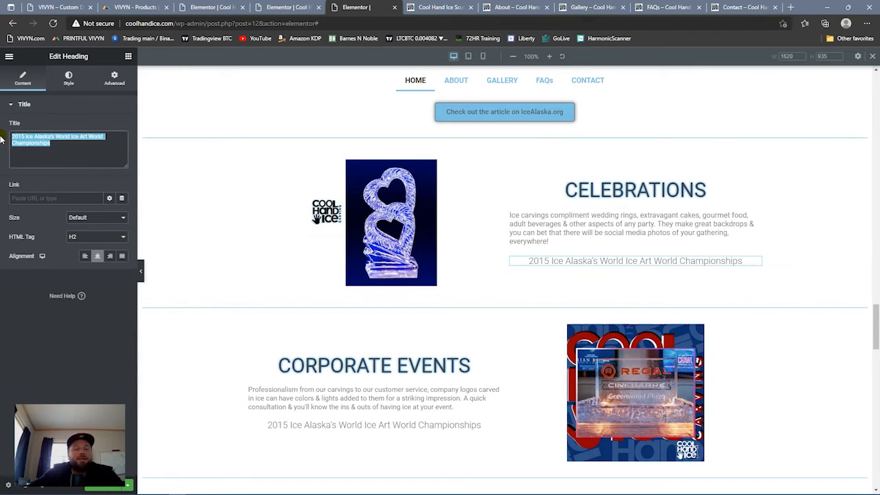
pyautogui.hotkey('ctrl', 'v')
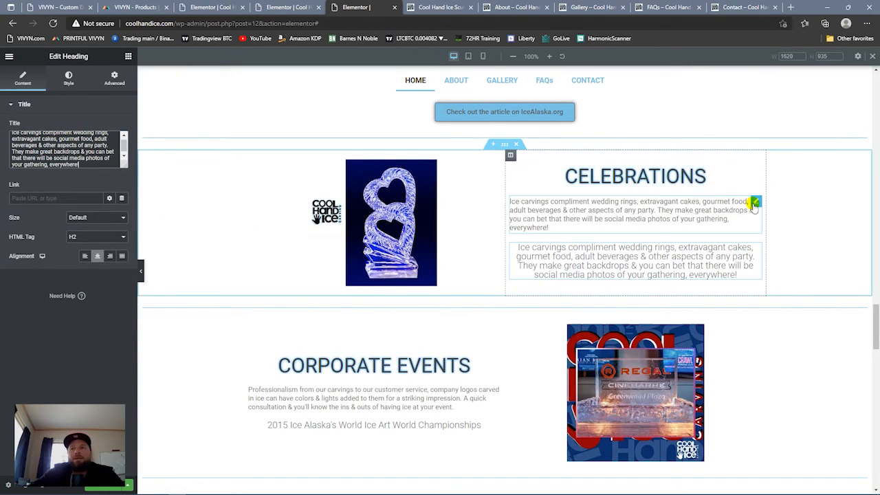
pyautogui.rightClick(753, 204)
pyautogui.click(770, 336)
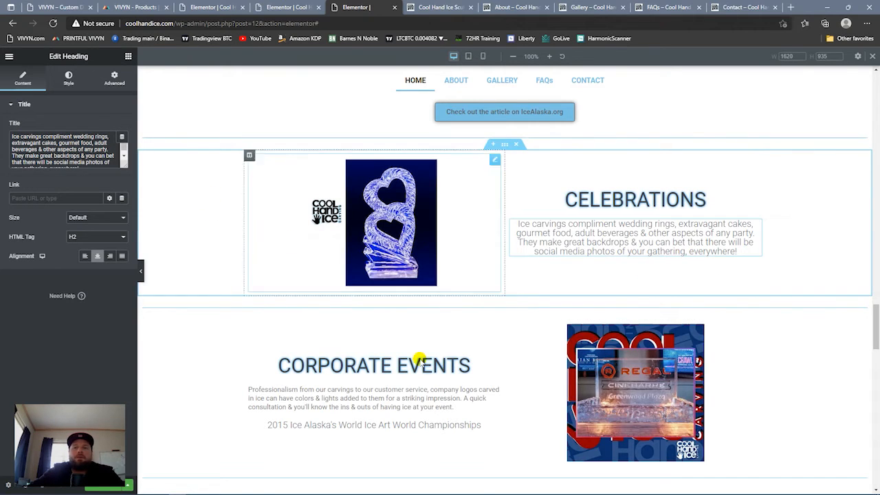
# - Replace the copied heading's title under Corporate Events with the Corporate Events paragraph text and delete the old text editor block
pyautogui.click(455, 400)
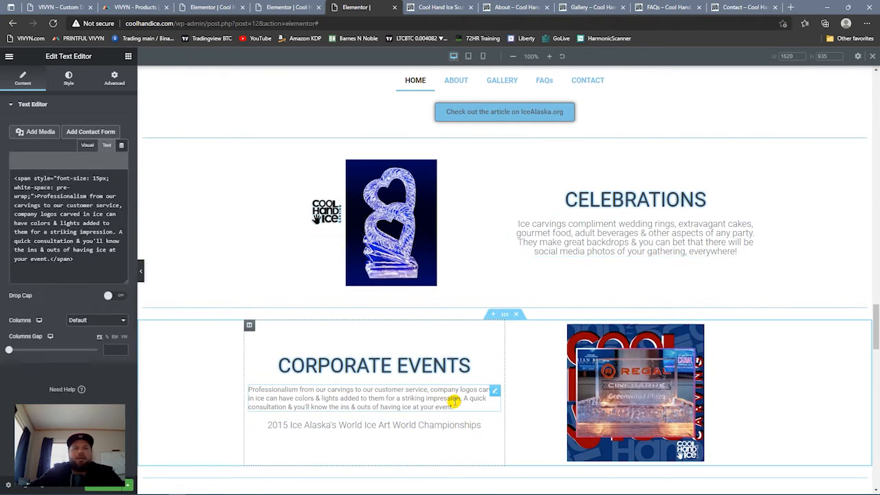
pyautogui.hotkey('ctrl', 'a')
pyautogui.hotkey('ctrl', 'c')
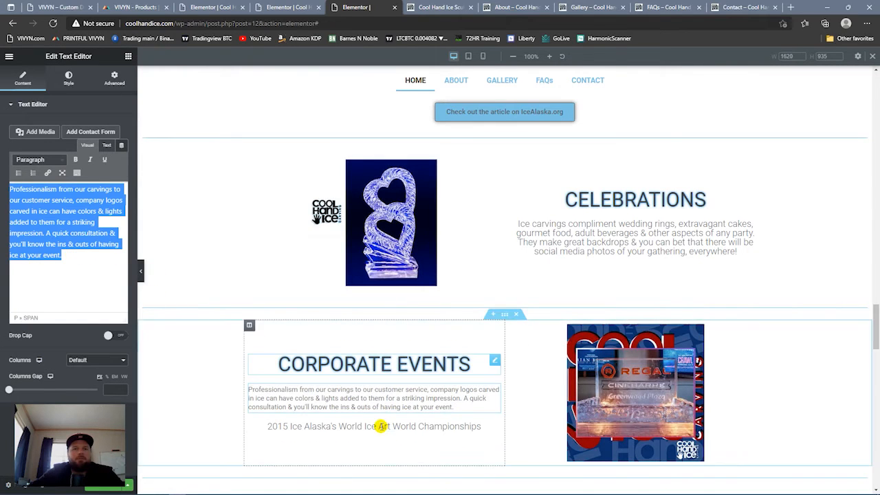
pyautogui.click(373, 424)
pyautogui.moveTo(16, 135); pyautogui.dragTo(3, 134)
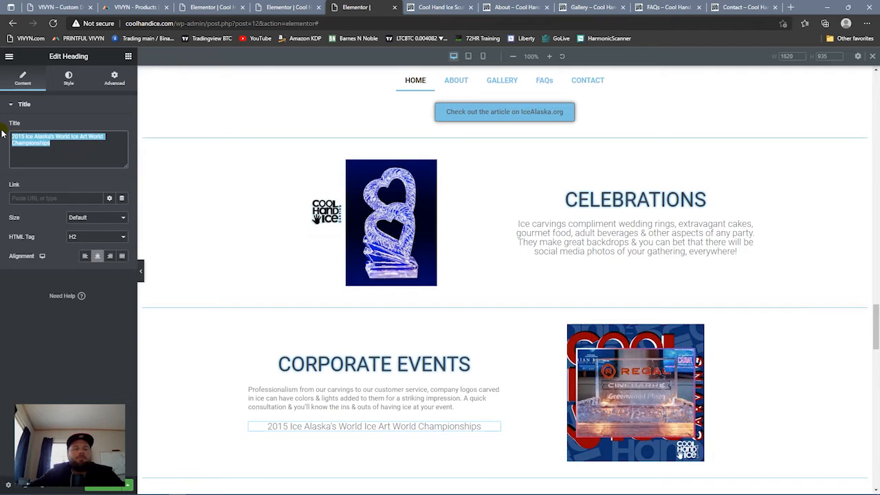
pyautogui.hotkey('ctrl', 'v')
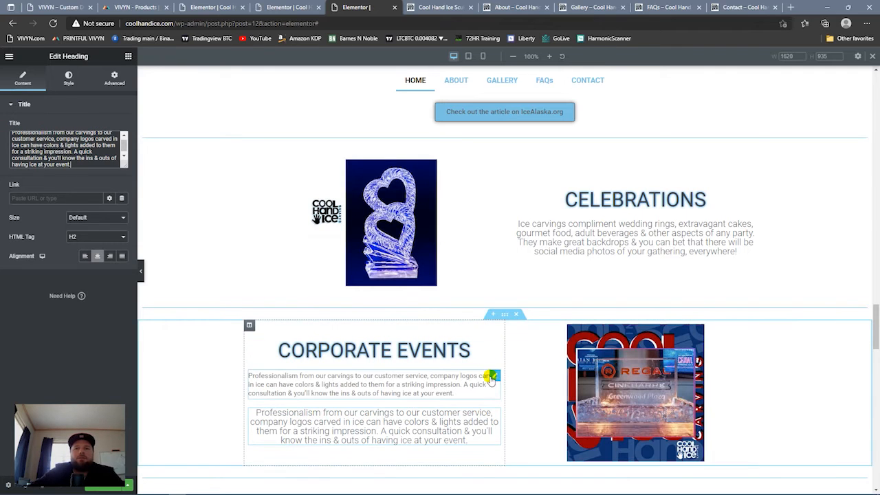
pyautogui.rightClick(494, 377)
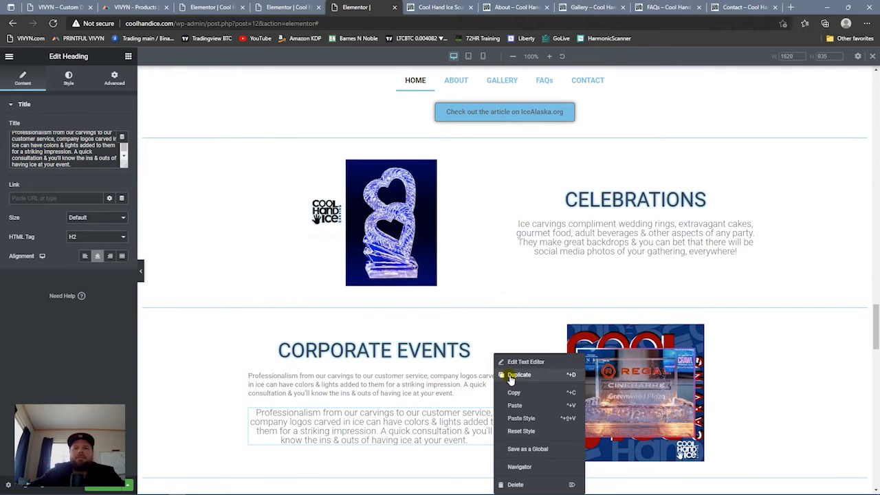
pyautogui.click(527, 484)
# - Duplicate the Corporate Events description heading and move the copy directly below the "Consultation & Management" heading
pyautogui.moveTo(873, 330); pyautogui.dragTo(871, 357)
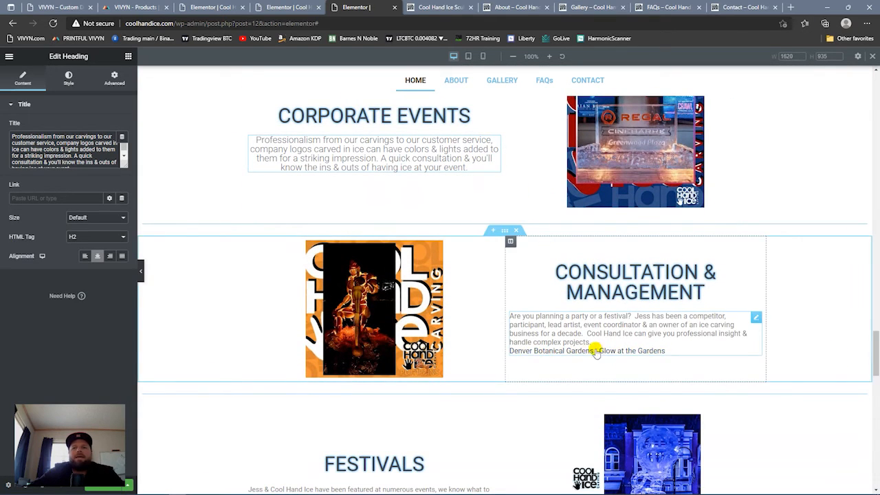
pyautogui.rightClick(493, 145)
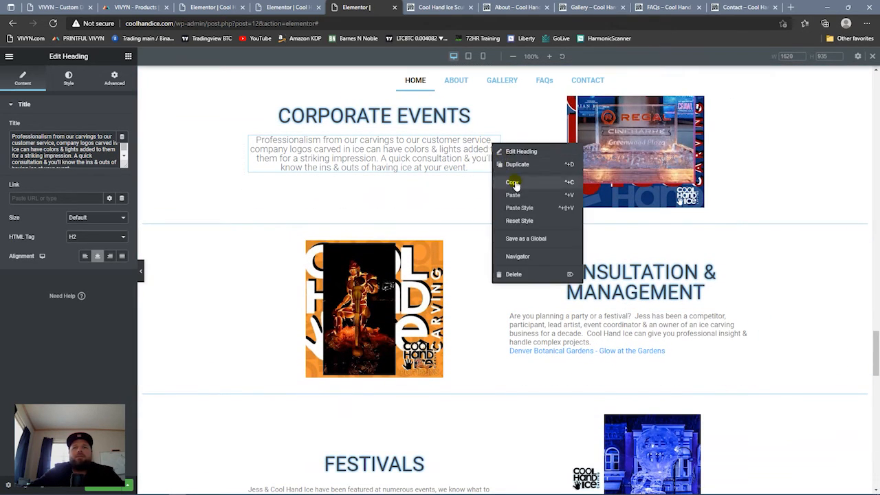
pyautogui.click(517, 164)
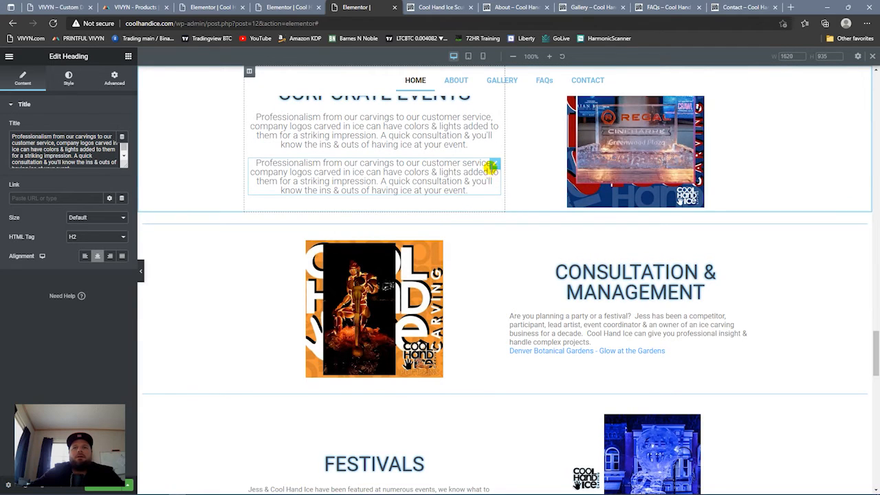
pyautogui.moveTo(491, 166); pyautogui.dragTo(626, 315)
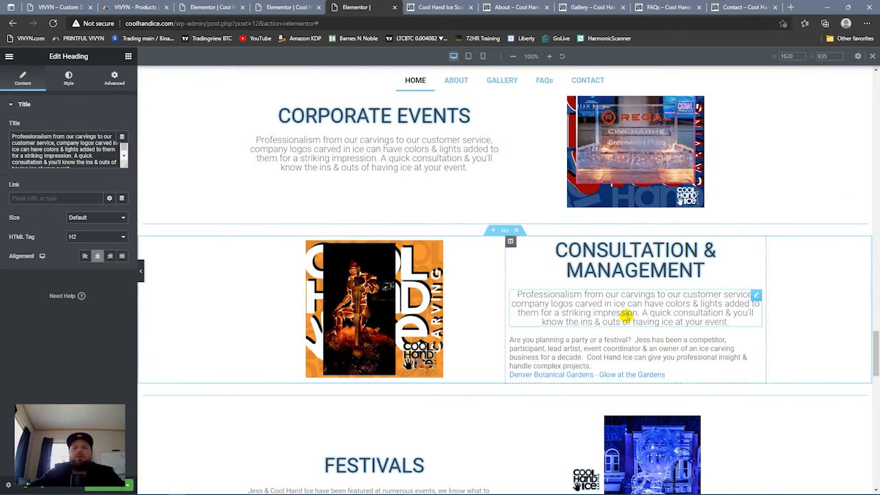
# - Replace the copied heading's title under Consultation & Management with that section's paragraph text, leaving out the Denver Botanical Gardens link
pyautogui.click(669, 355)
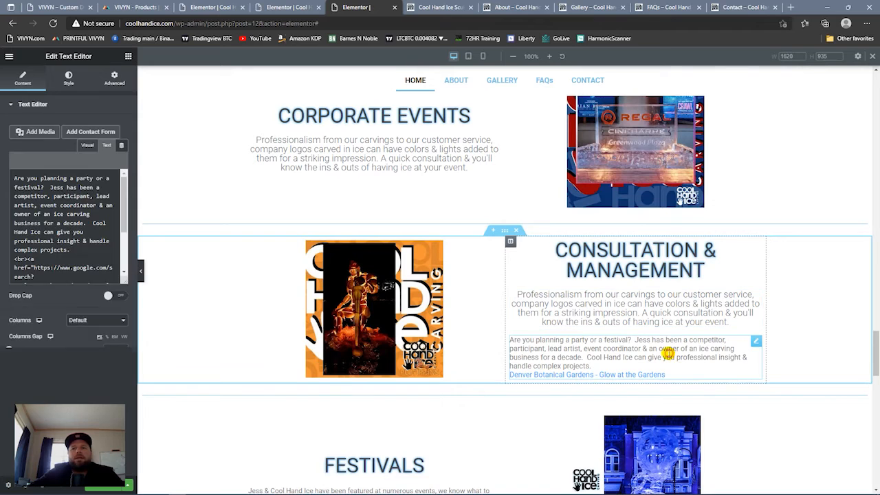
pyautogui.moveTo(93, 267); pyautogui.dragTo(7, 187)
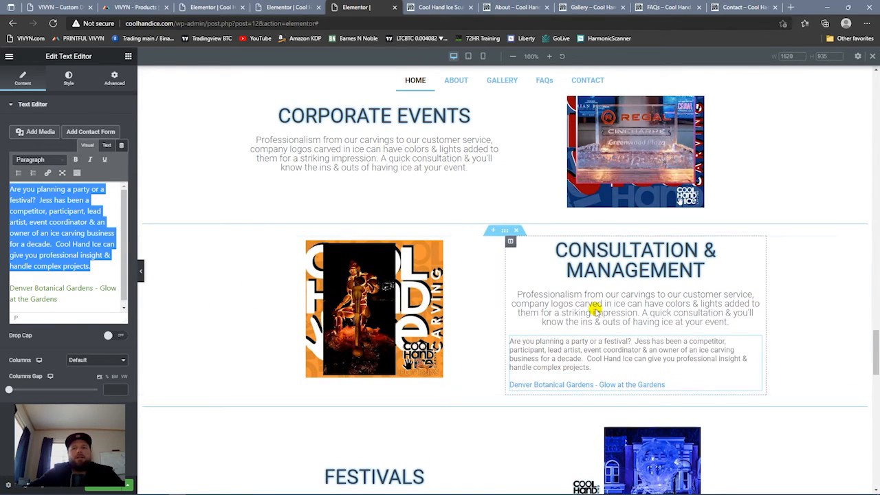
pyautogui.click(589, 309)
pyautogui.click(81, 163)
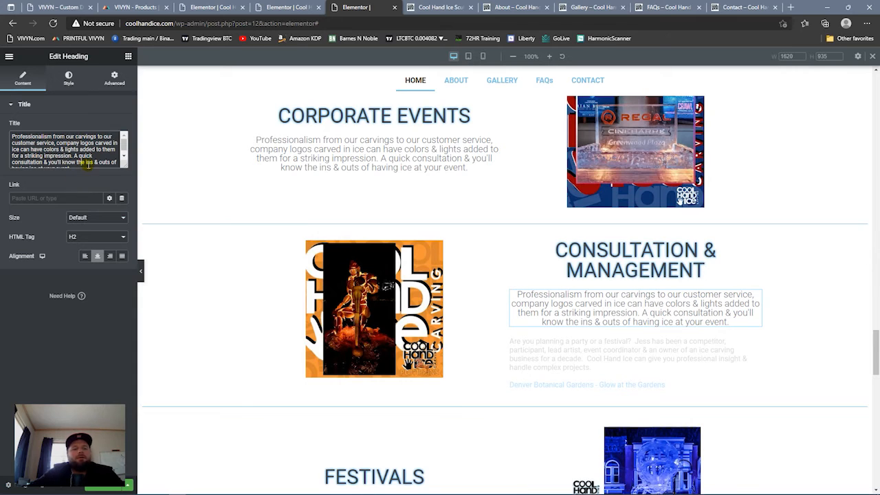
pyautogui.hotkey('ctrl', 'a')
pyautogui.hotkey('ctrl', 'v')
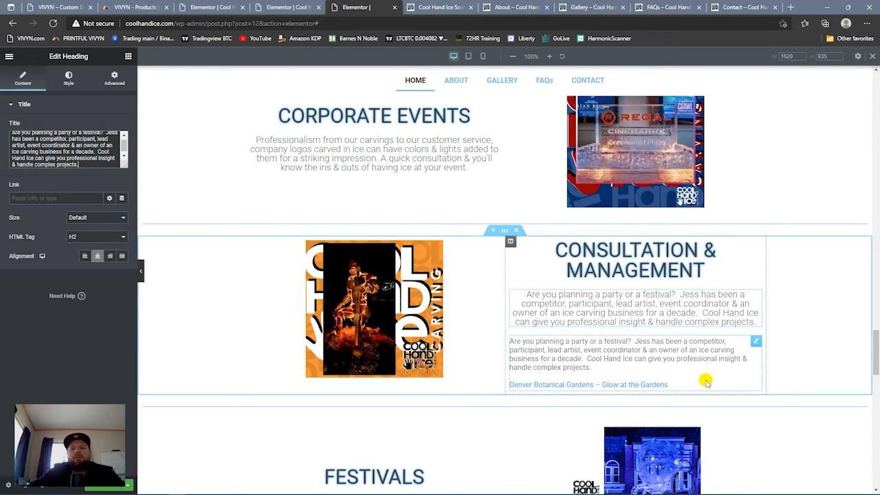
# - Check the link's HTML in the old Consultation & Management text block and copy the link text "Denver Botanical Gardens - Glow at the Gardens"
pyautogui.click(756, 343)
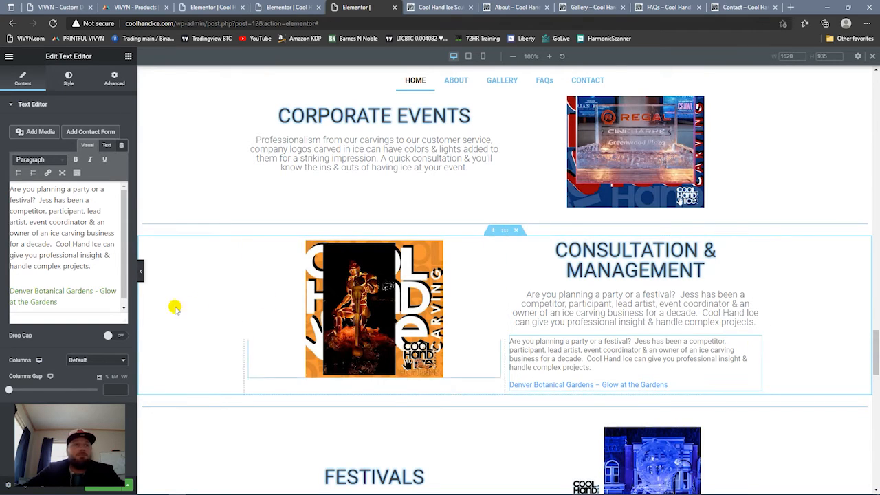
pyautogui.click(106, 146)
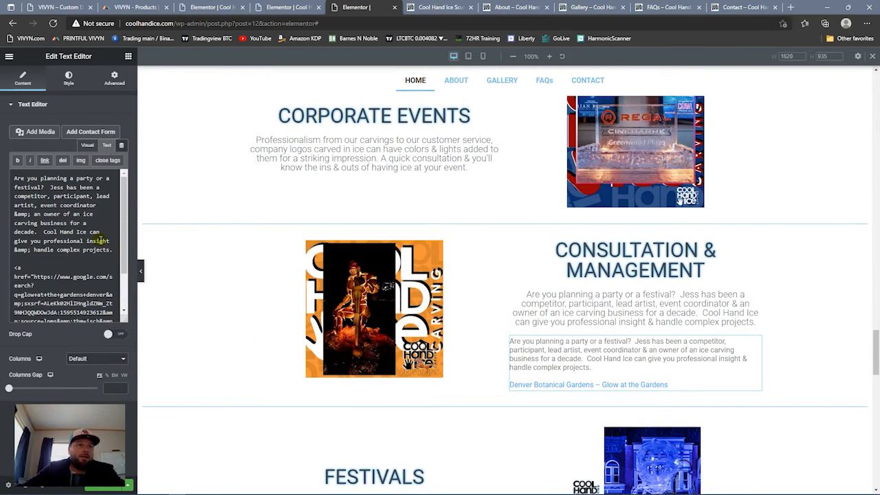
pyautogui.scroll(-2, 100, 241)
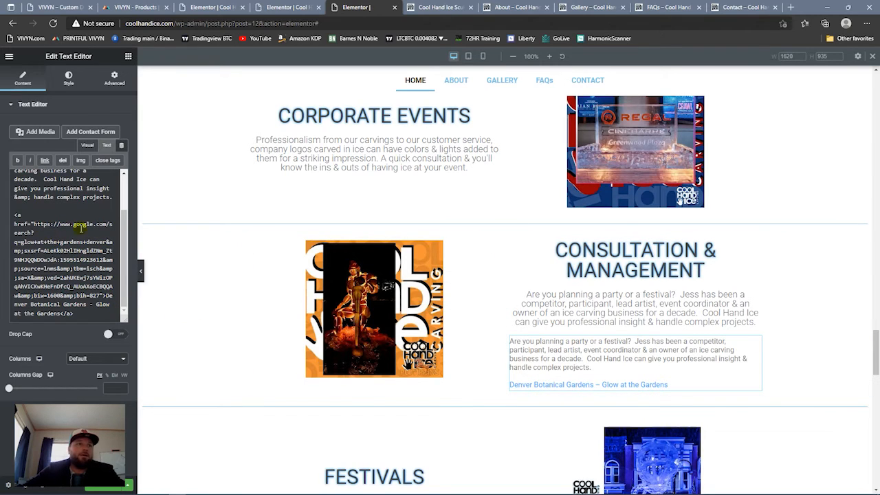
pyautogui.click(88, 147)
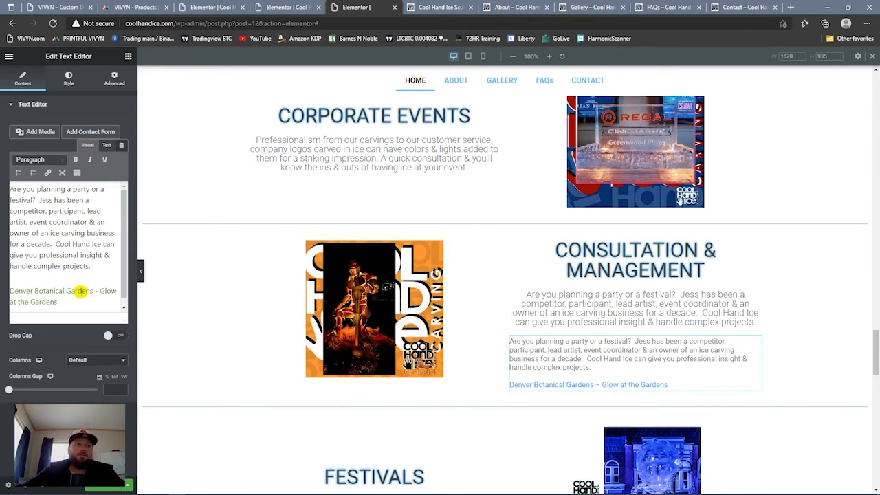
pyautogui.moveTo(69, 302); pyautogui.dragTo(22, 290)
pyautogui.rightClick(25, 292)
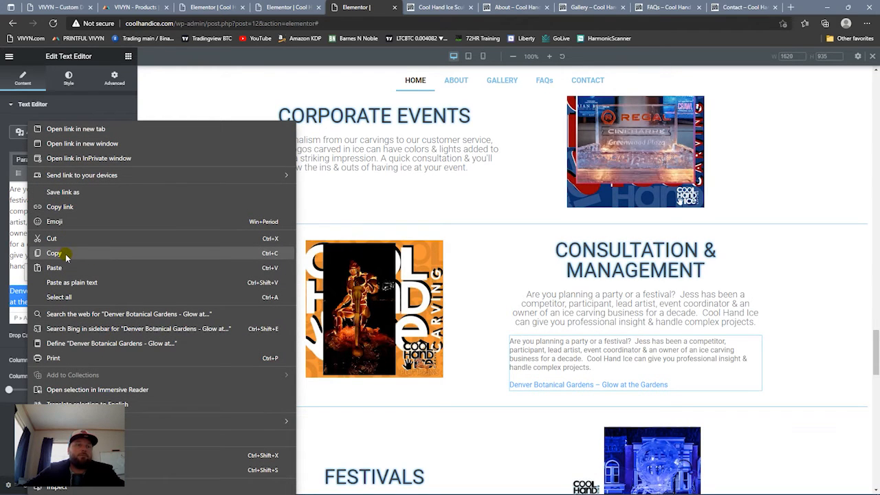
pyautogui.click(66, 254)
# - Duplicate the IceAlaska.org article button into the bottom of the Consultation & Management column and set its text to "Denver Botanical Gardens - Glow at the Gardens"
pyautogui.scroll(-10, 383, 324)
pyautogui.scroll(2, 598, 330)
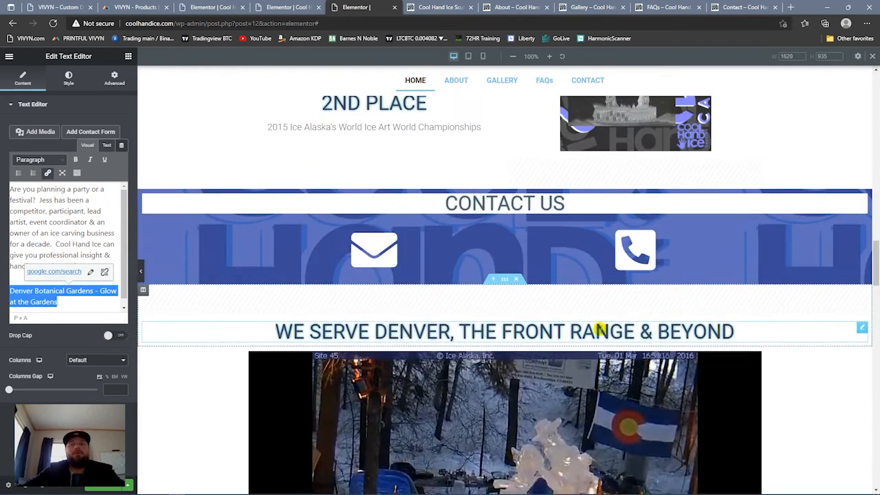
pyautogui.scroll(-5, 852, 268)
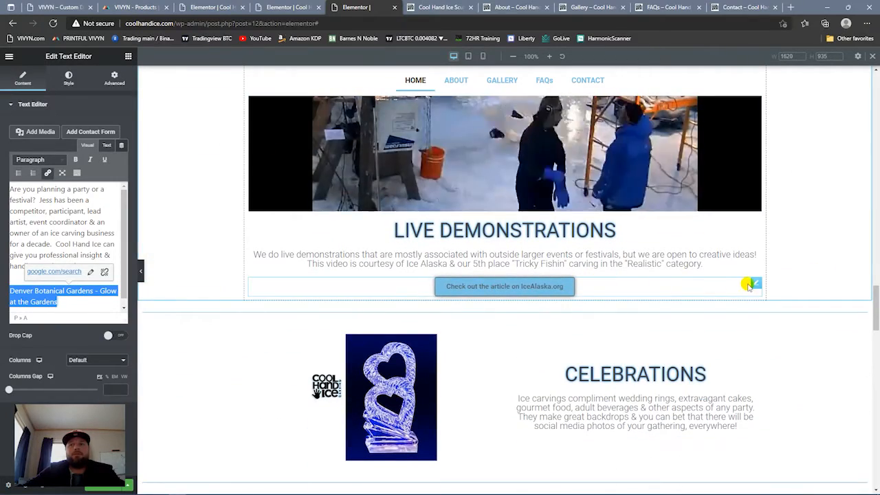
pyautogui.rightClick(756, 286)
pyautogui.click(780, 305)
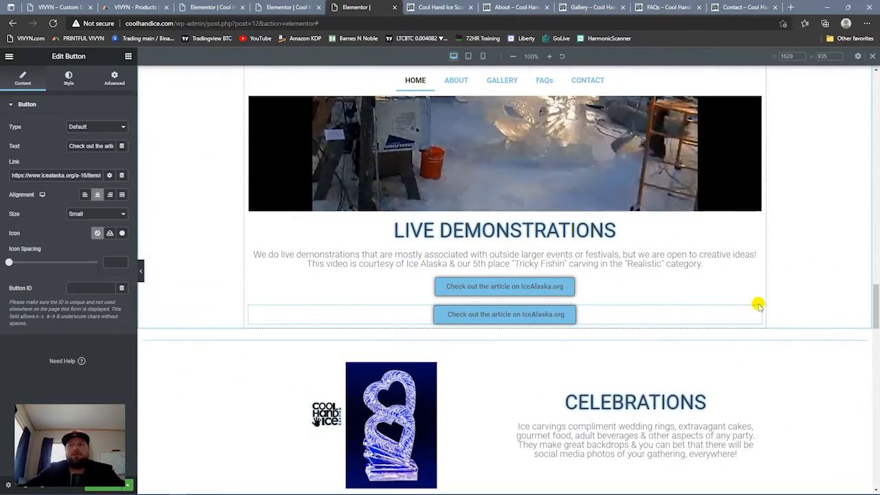
pyautogui.moveTo(756, 312); pyautogui.dragTo(656, 385)
pyautogui.scroll(-5, 722, 337)
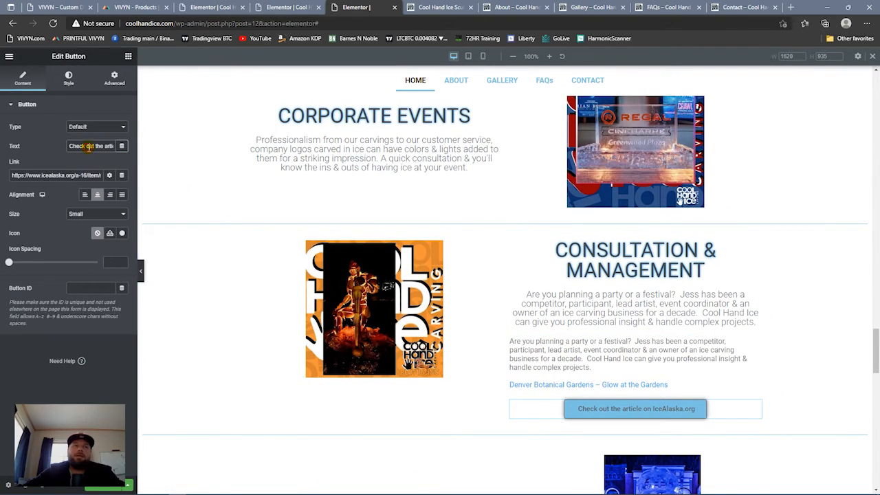
pyautogui.hotkey('ctrl', 'v')
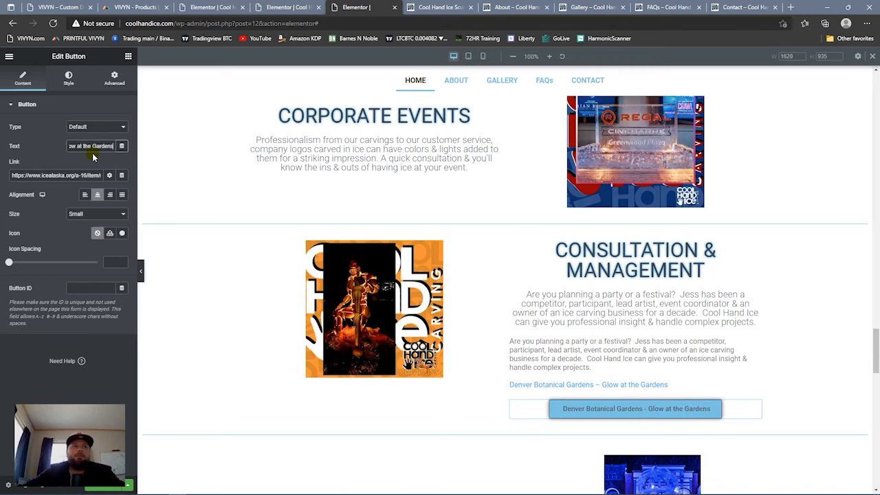
# - Copy the Google search URL from the old Consultation & Management text block's HTML into the Denver Botanical Gardens button's link
pyautogui.click(752, 349)
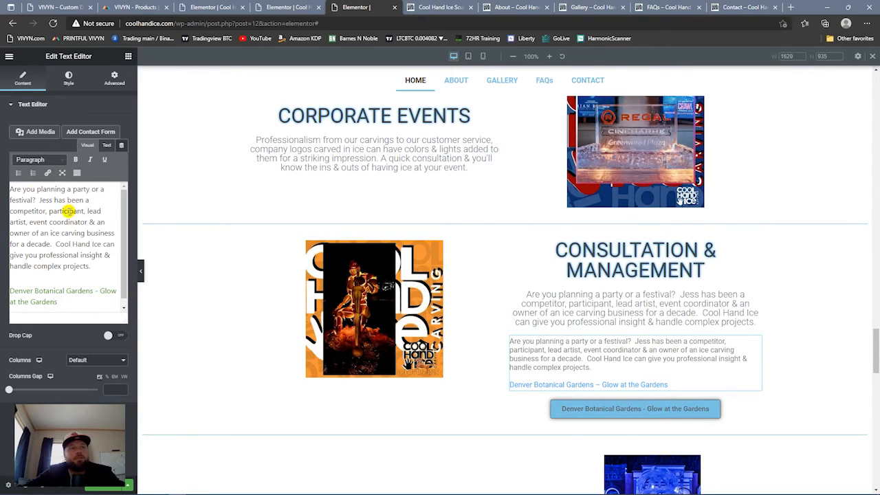
pyautogui.click(107, 146)
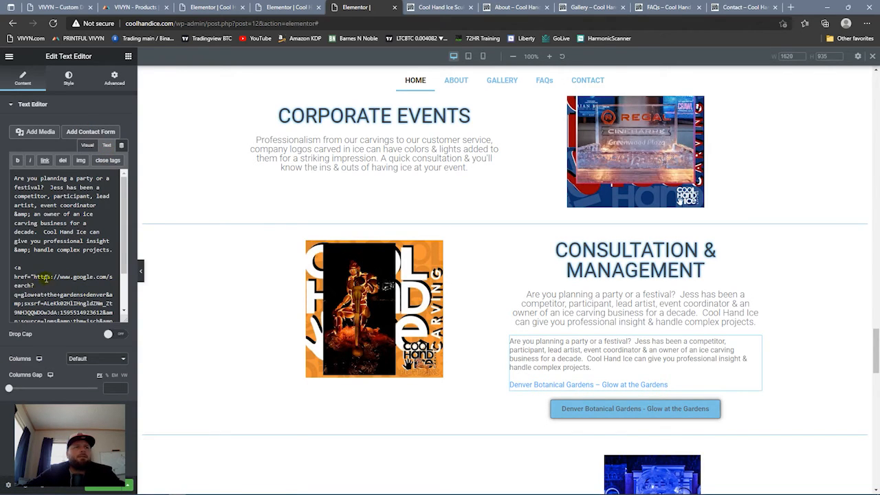
pyautogui.moveTo(33, 276); pyautogui.dragTo(95, 294)
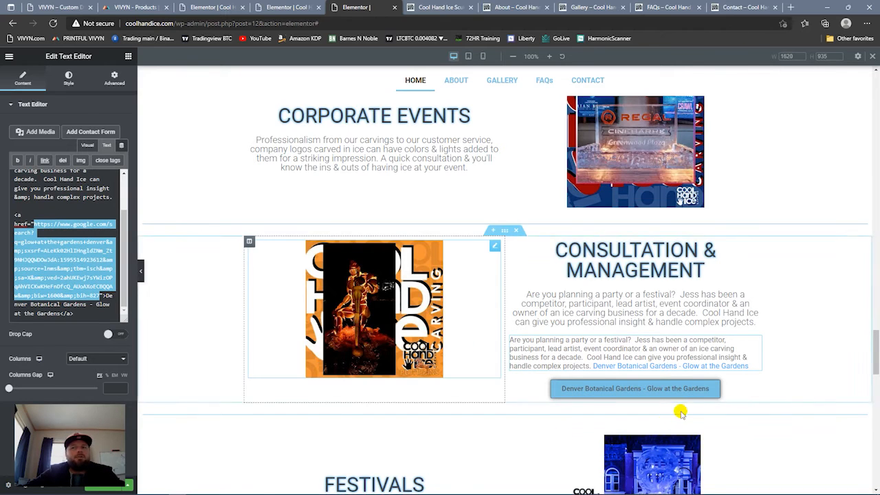
pyautogui.click(604, 389)
pyautogui.click(53, 176)
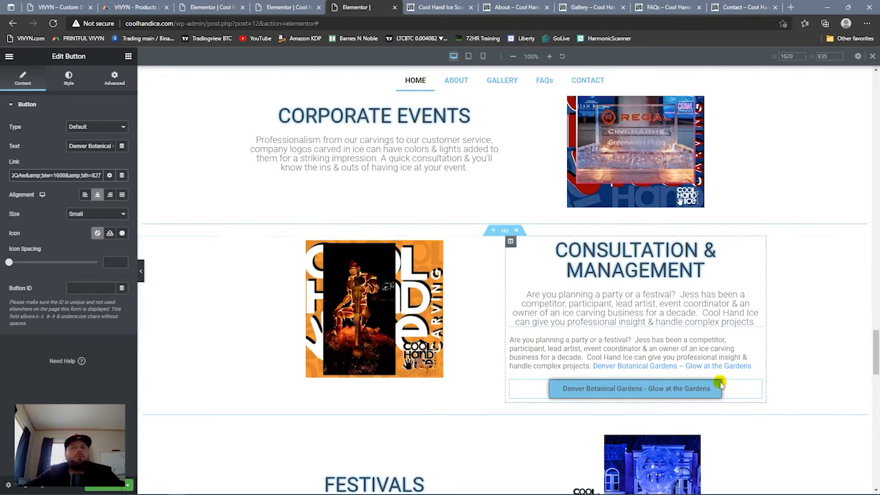
# - Recheck the link URL in the old Consultation & Management text block's HTML and delete that text block
pyautogui.click(755, 343)
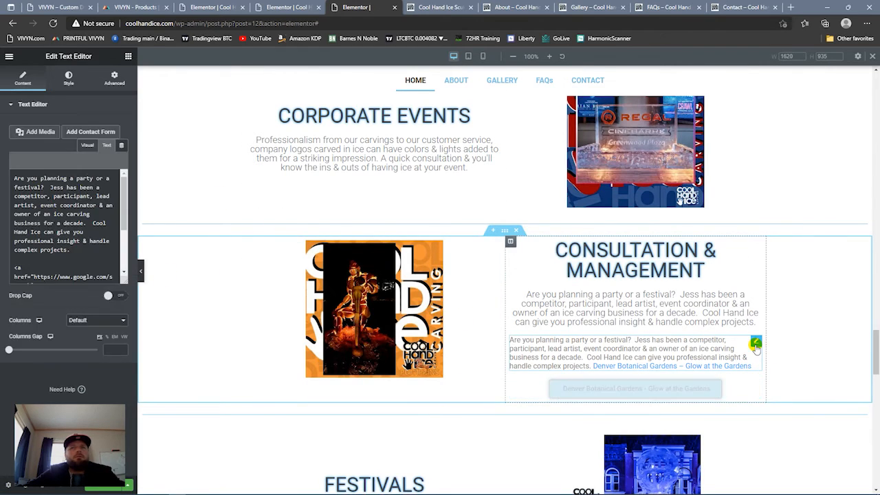
pyautogui.click(105, 146)
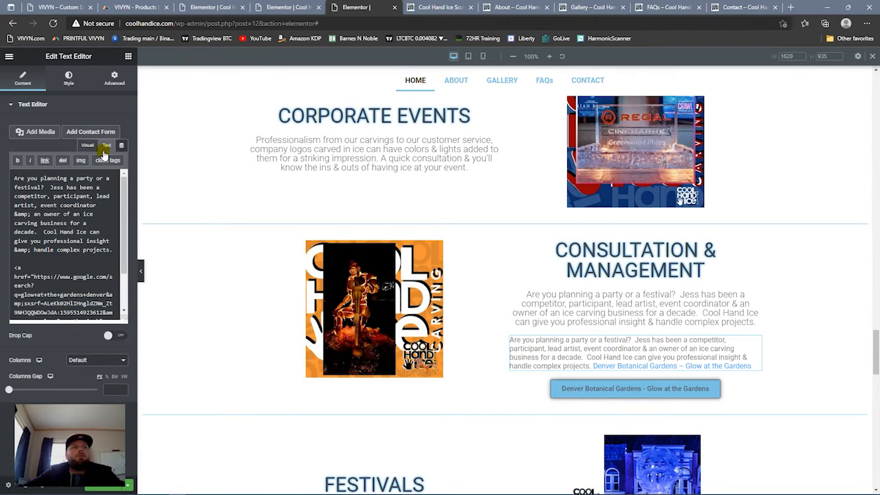
pyautogui.scroll(-2, 122, 240)
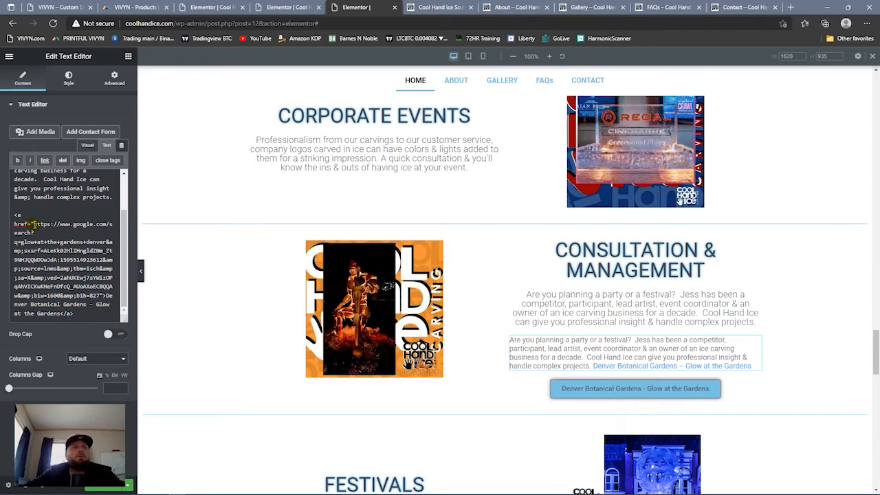
pyautogui.moveTo(69, 252); pyautogui.dragTo(79, 289)
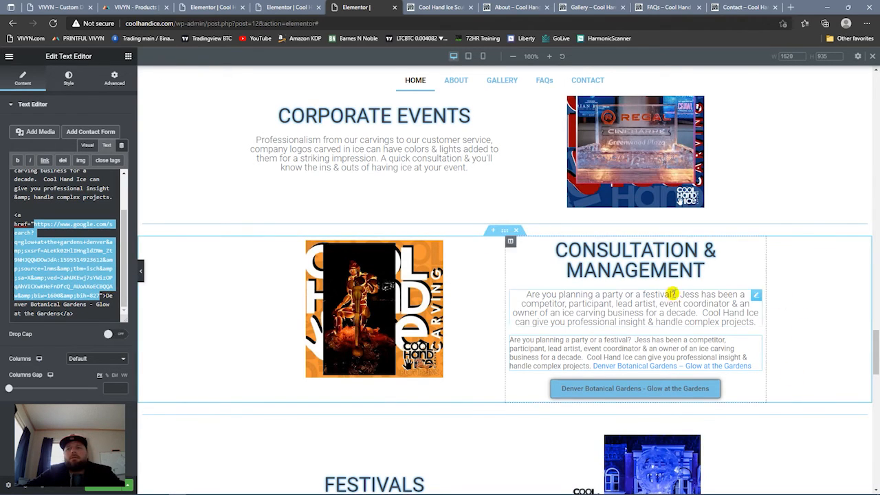
pyautogui.rightClick(786, 364)
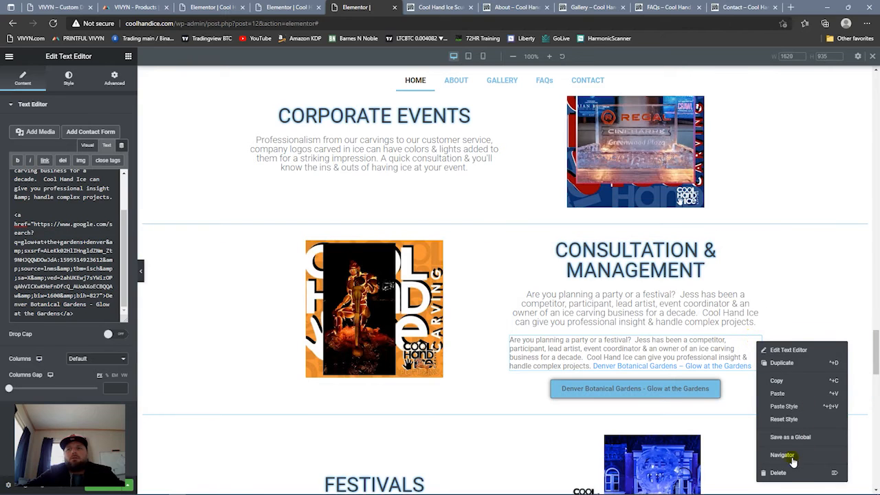
pyautogui.click(786, 473)
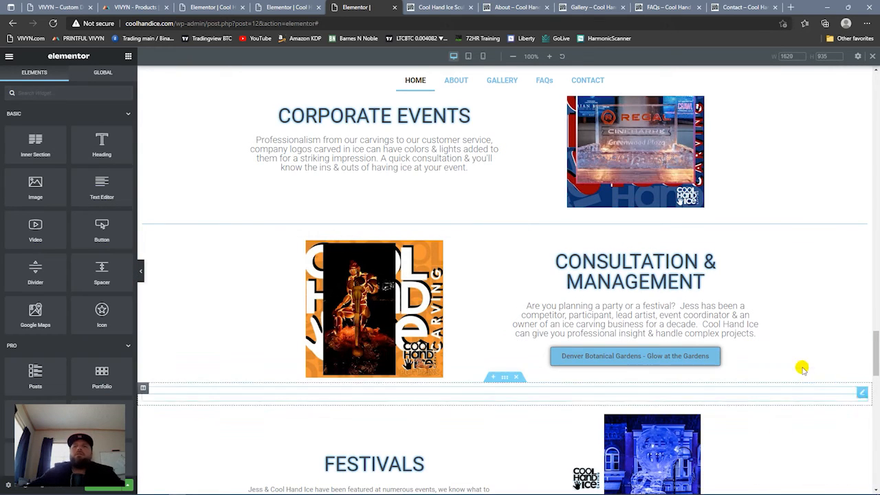
# - Duplicate the Consultation & Management description heading and move the copy below the old text block in the Festivals column
pyautogui.moveTo(875, 362); pyautogui.dragTo(875, 383)
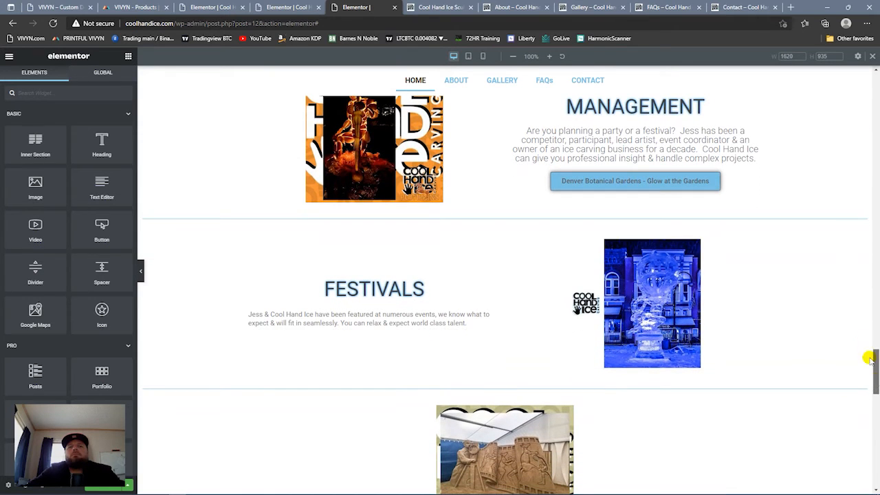
pyautogui.rightClick(754, 131)
pyautogui.click(773, 151)
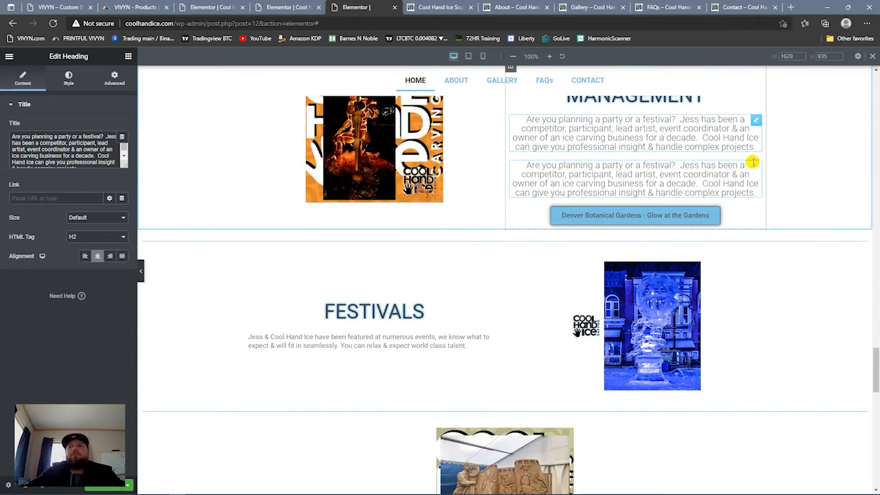
pyautogui.moveTo(755, 166); pyautogui.dragTo(386, 328)
# - Replace the copied heading's title under Festivals with that section's paragraph text and delete the old text block
pyautogui.click(358, 300)
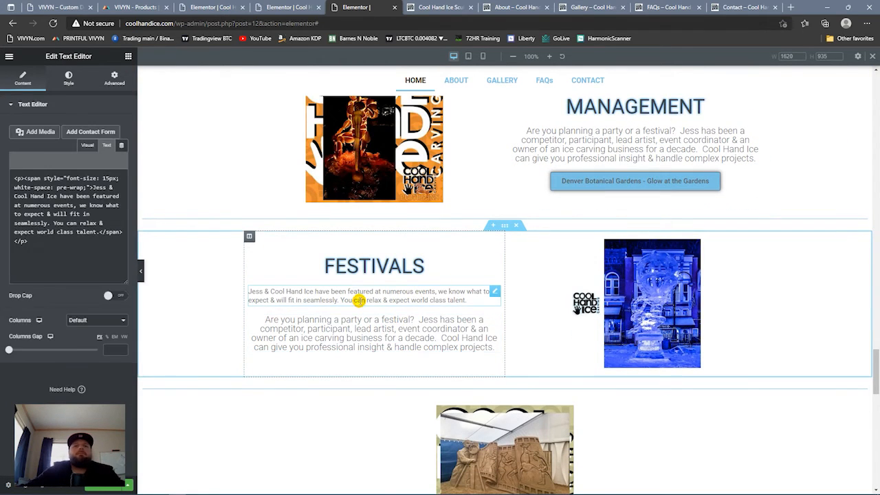
pyautogui.moveTo(72, 239); pyautogui.dragTo(2, 192)
pyautogui.hotkey('ctrl', 'c')
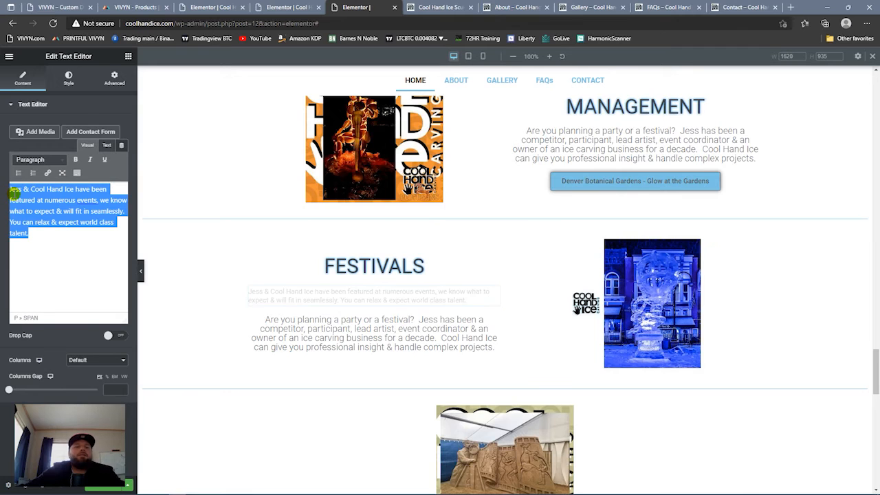
pyautogui.click(469, 338)
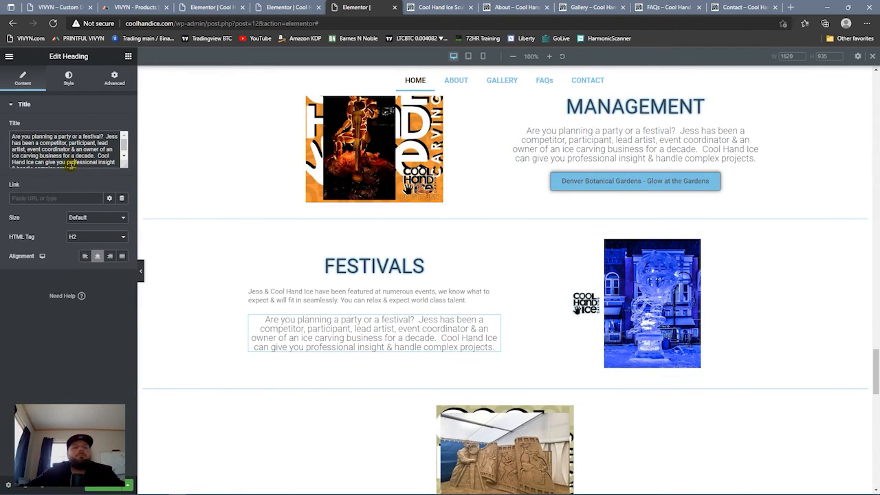
pyautogui.hotkey('ctrl', 'a')
pyautogui.hotkey('ctrl', 'v')
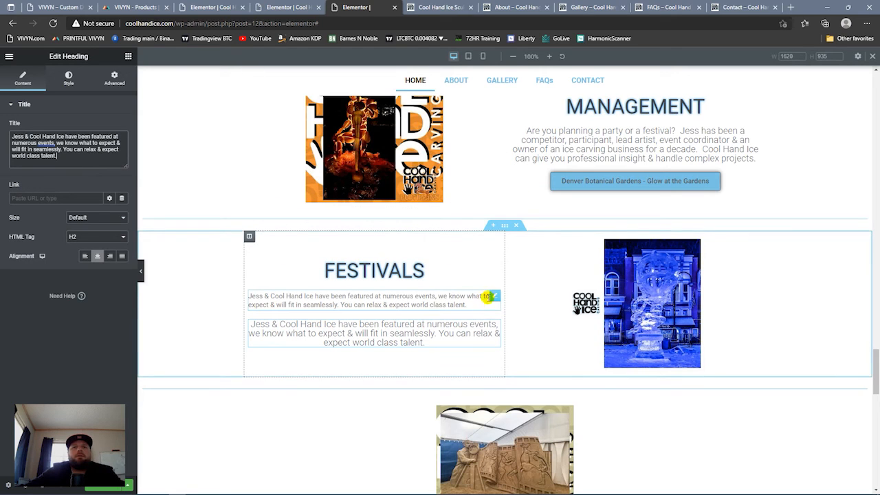
pyautogui.rightClick(492, 296)
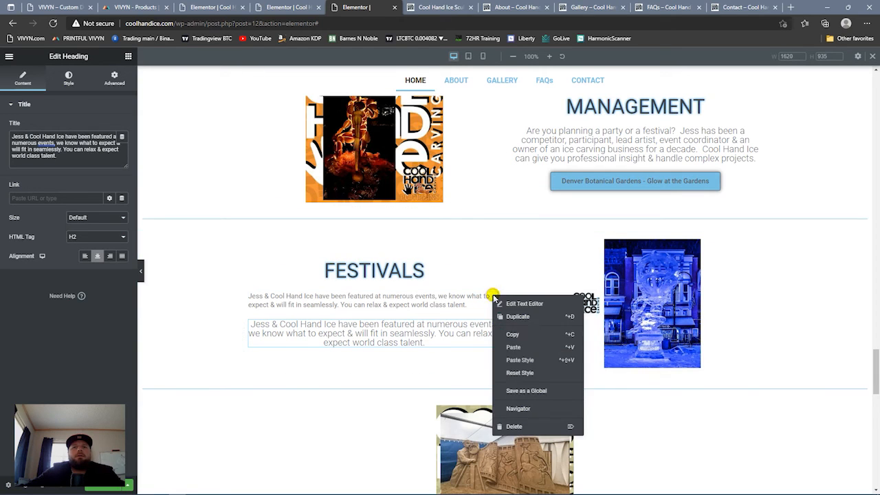
pyautogui.click(512, 429)
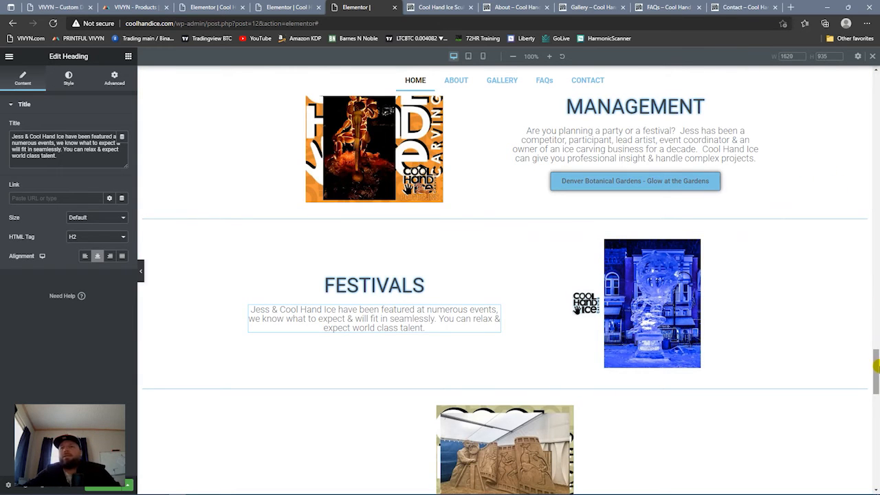
# - Duplicate the Festivals description heading and move the copy directly below the "Ice, Pumpkins, Sand, More..." heading
pyautogui.moveTo(876, 368); pyautogui.dragTo(873, 379)
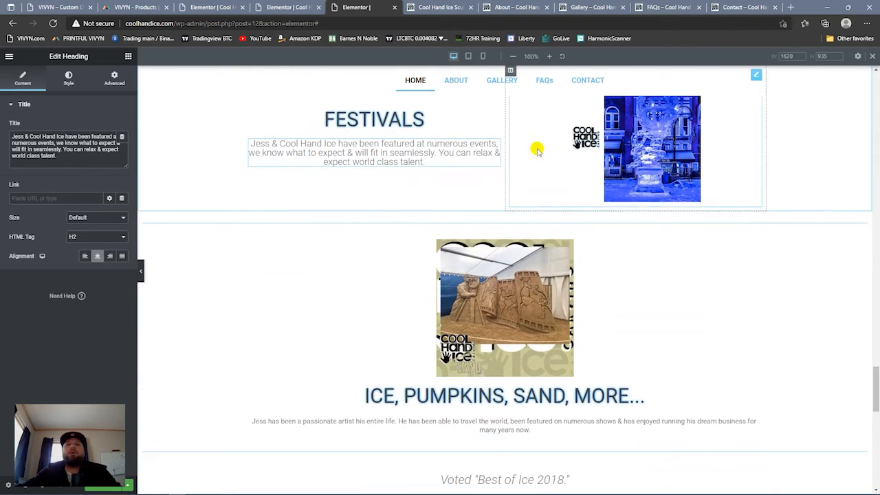
pyautogui.rightClick(492, 147)
pyautogui.click(518, 168)
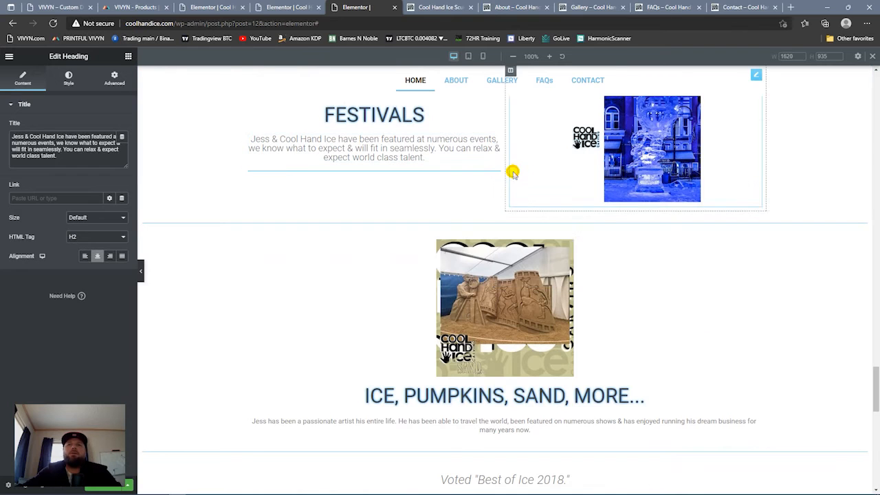
pyautogui.moveTo(493, 164); pyautogui.dragTo(522, 395)
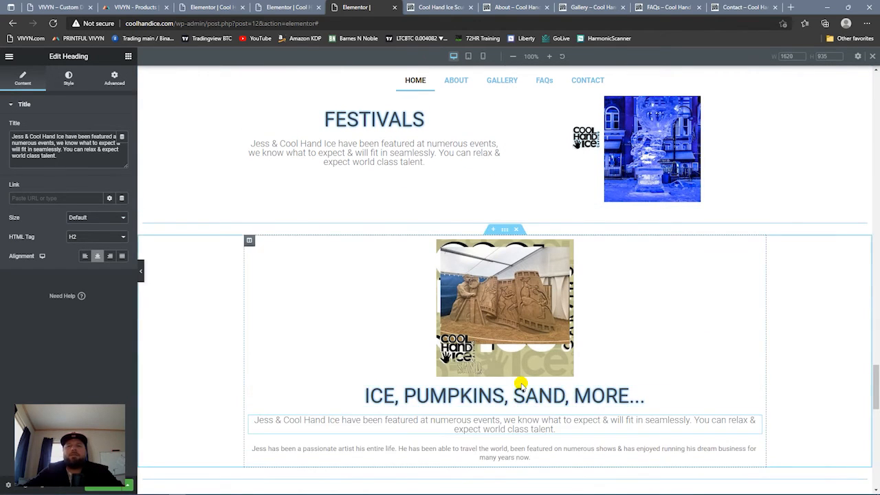
# - Replace the copied heading's title under "Ice, Pumpkins, Sand, More..." with that section's paragraph text and delete the old text block
pyautogui.click(707, 455)
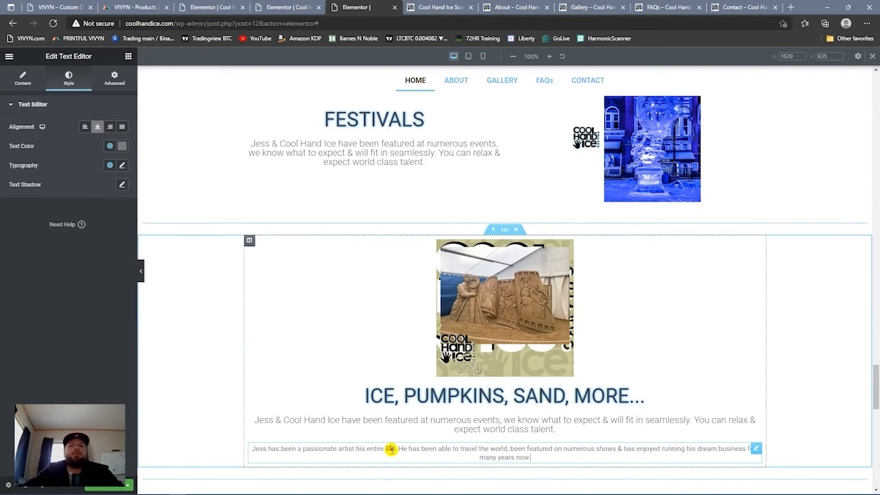
pyautogui.click(22, 78)
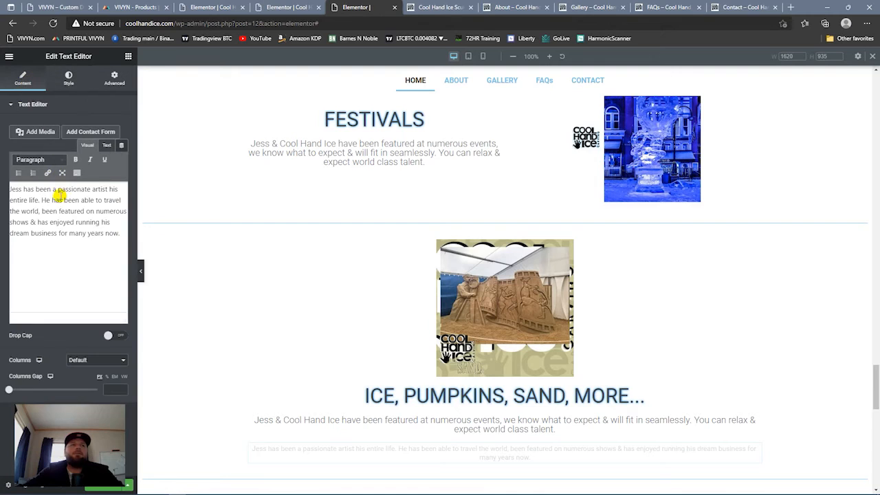
pyautogui.tripleClick(51, 235)
pyautogui.hotkey('ctrl', 'c')
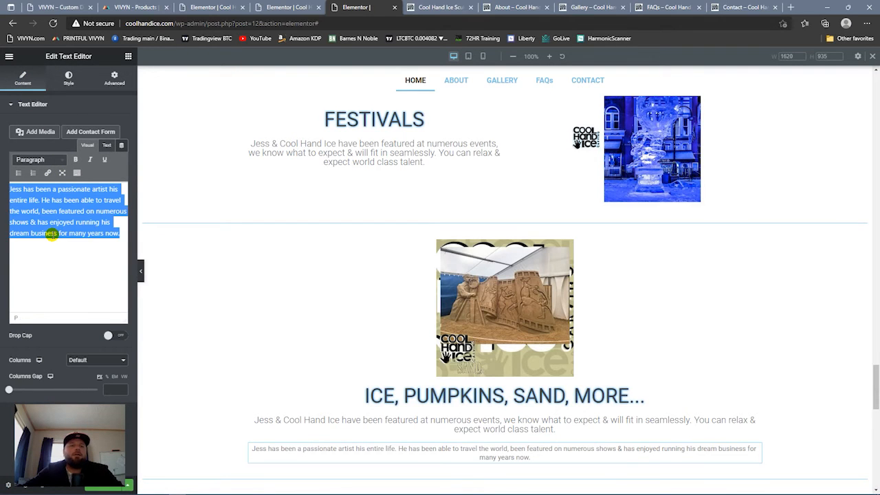
pyautogui.click(498, 420)
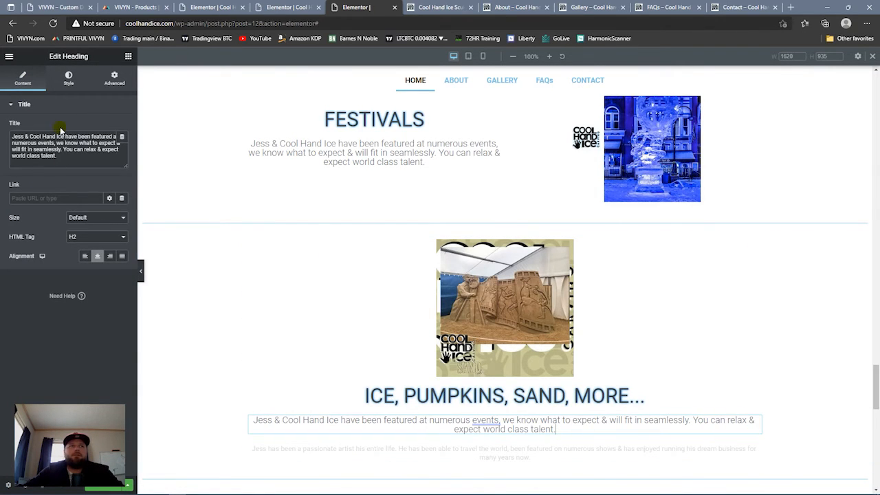
pyautogui.tripleClick(9, 133)
pyautogui.hotkey('ctrl', 'v')
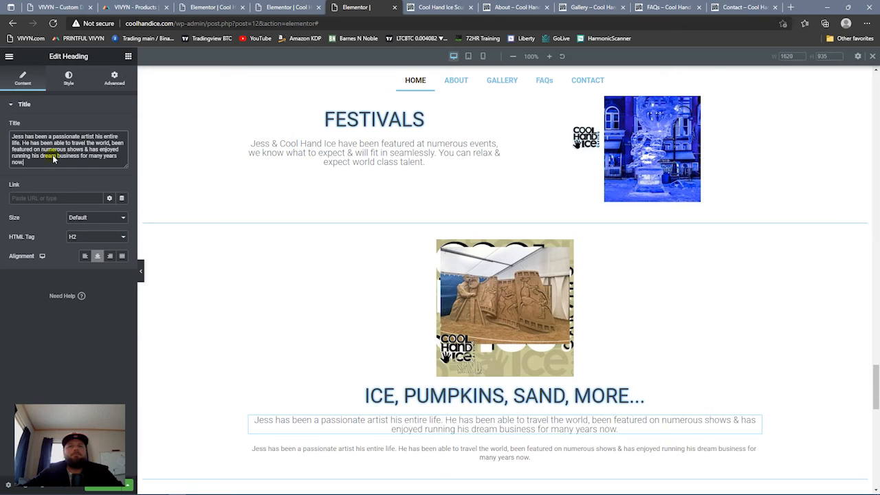
pyautogui.rightClick(756, 450)
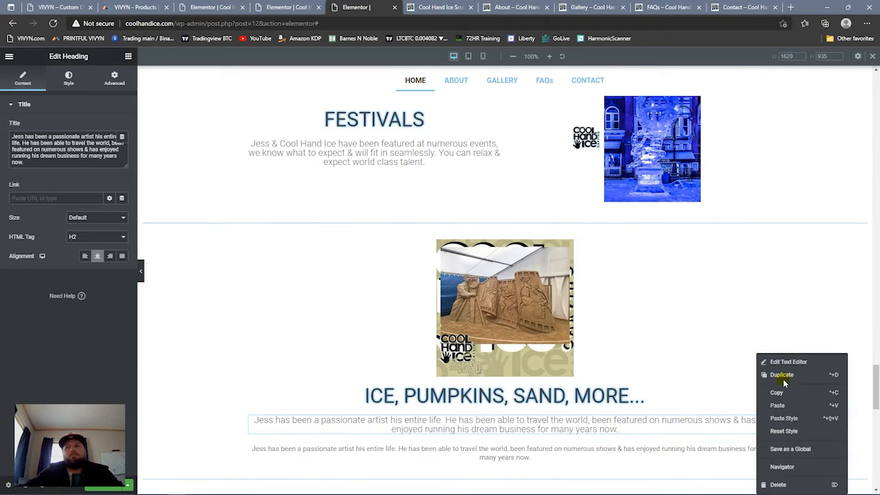
pyautogui.click(779, 484)
# - Look over the edited page in the editor and reload the live Cool Hand Ice home page to review its sections
pyautogui.scroll(-10, 672, 323)
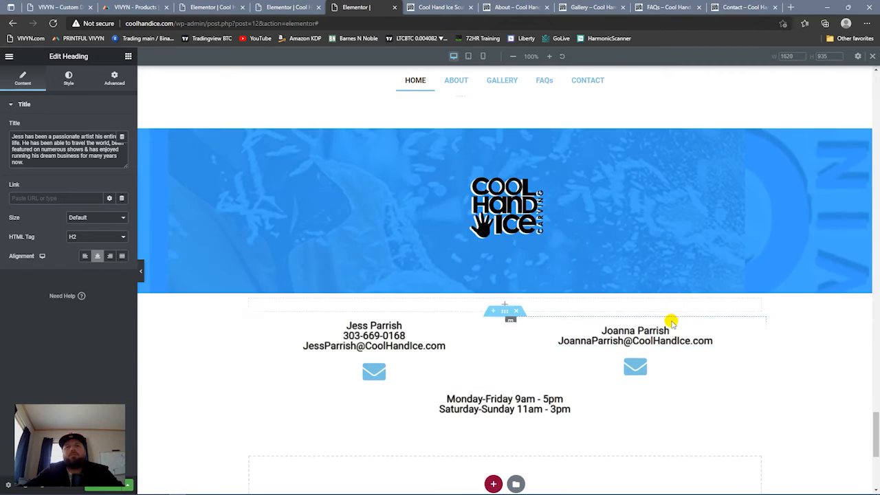
pyautogui.scroll(8, 665, 302)
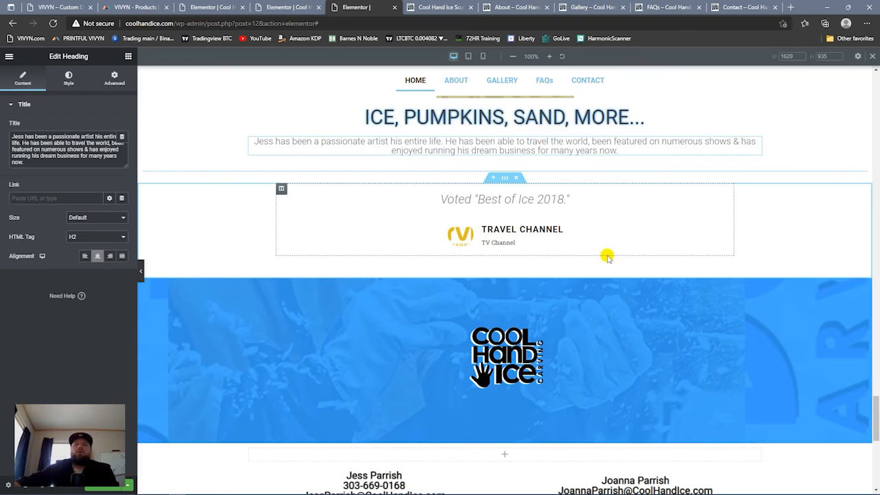
pyautogui.scroll(-5, 607, 257)
pyautogui.scroll(-5, 831, 213)
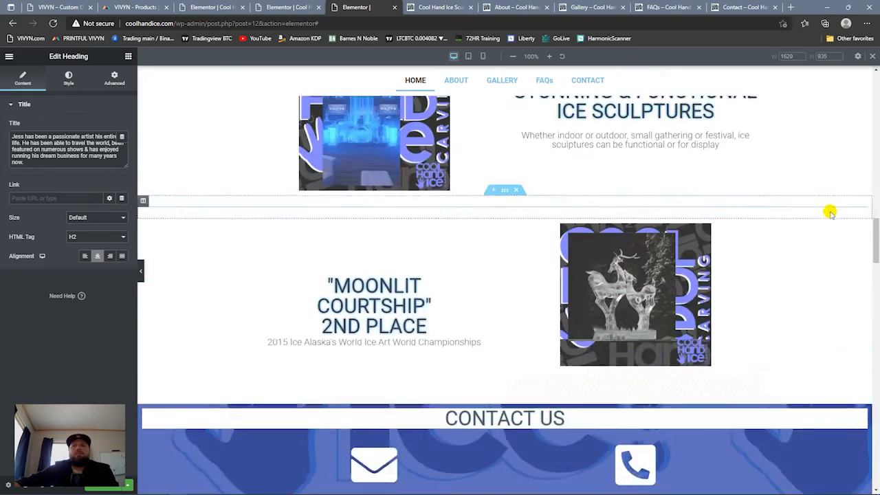
pyautogui.scroll(5, 830, 214)
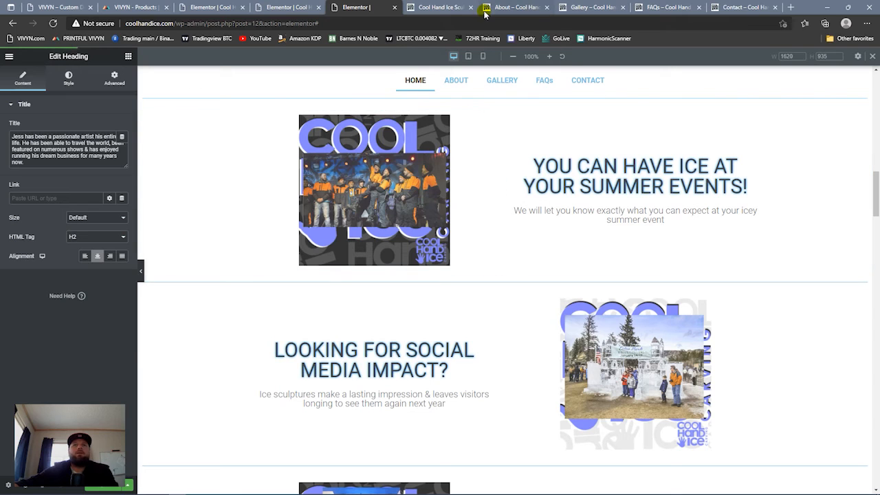
pyautogui.click(442, 8)
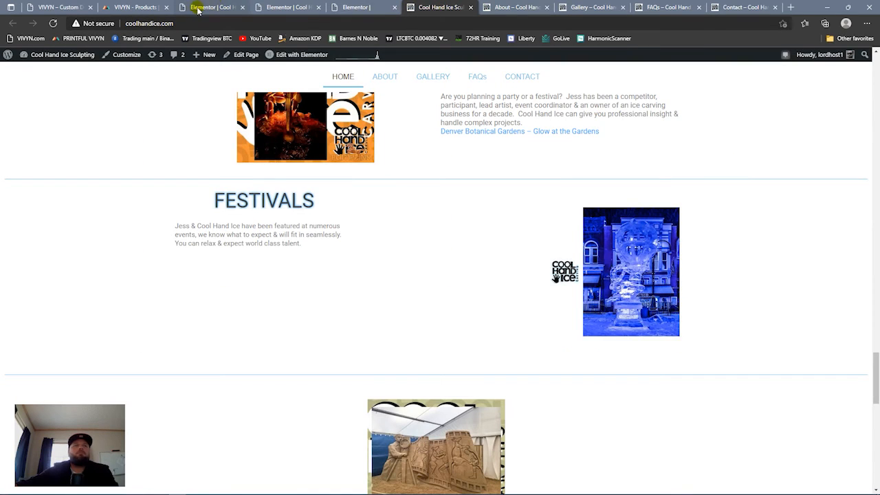
pyautogui.click(57, 25)
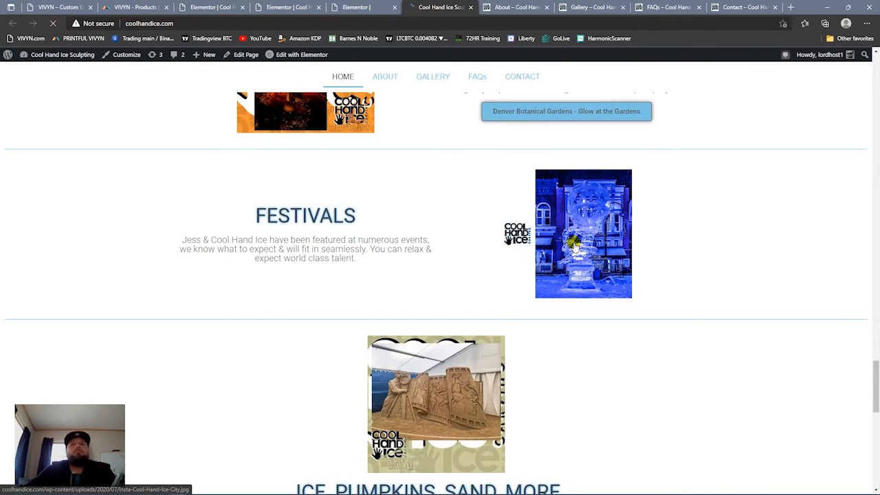
pyautogui.scroll(10, 576, 241)
pyautogui.scroll(19, 578, 240)
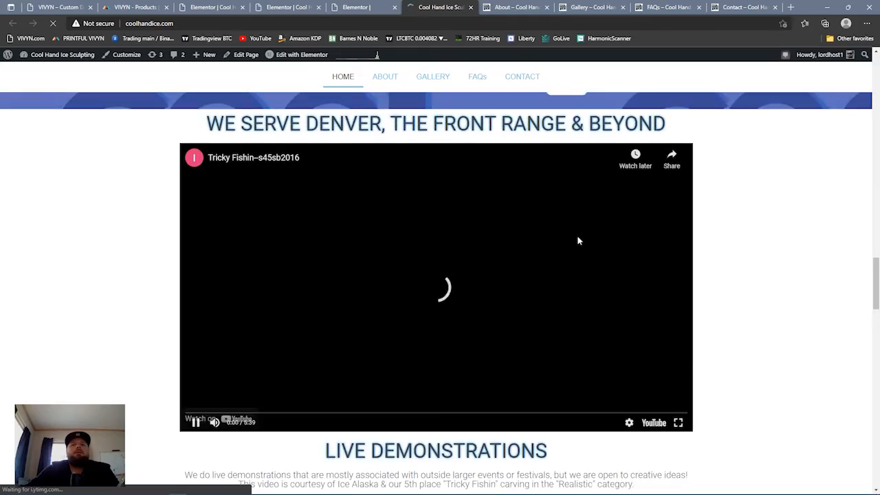
pyautogui.scroll(-20, 577, 238)
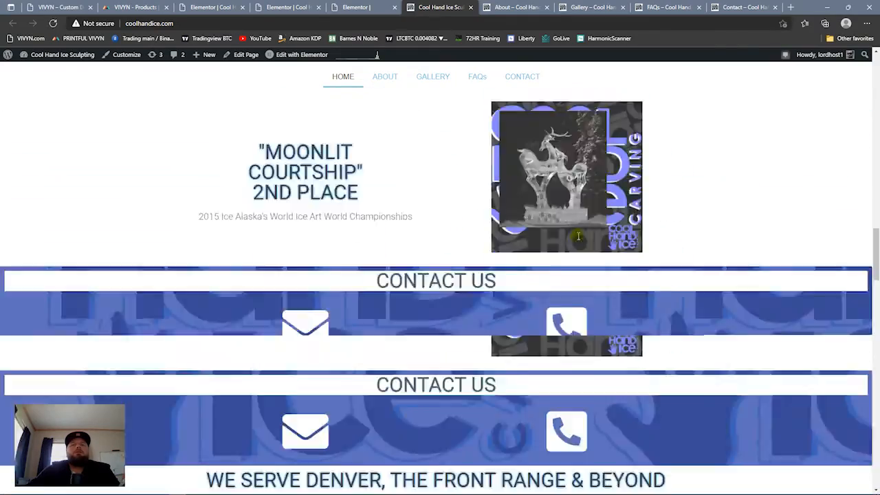
# - Look over the live Cool Hand Ice home page from the hero banner to the footer, reviewing its headings, text and dividers
pyautogui.scroll(-3, 578, 237)
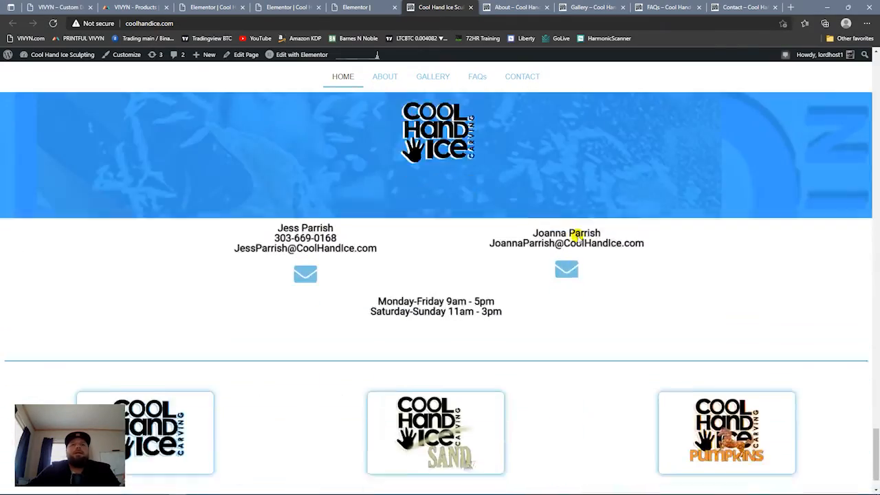
pyautogui.scroll(15, 577, 237)
pyautogui.scroll(12, 578, 241)
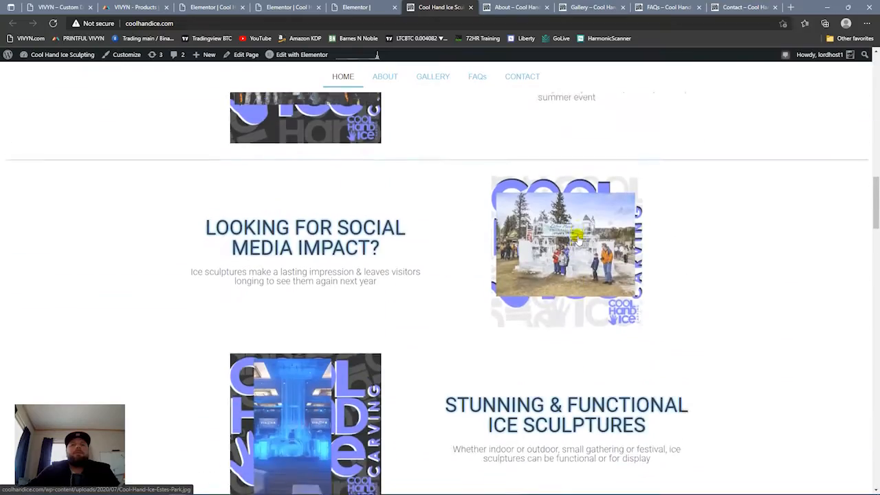
pyautogui.scroll(4, 577, 235)
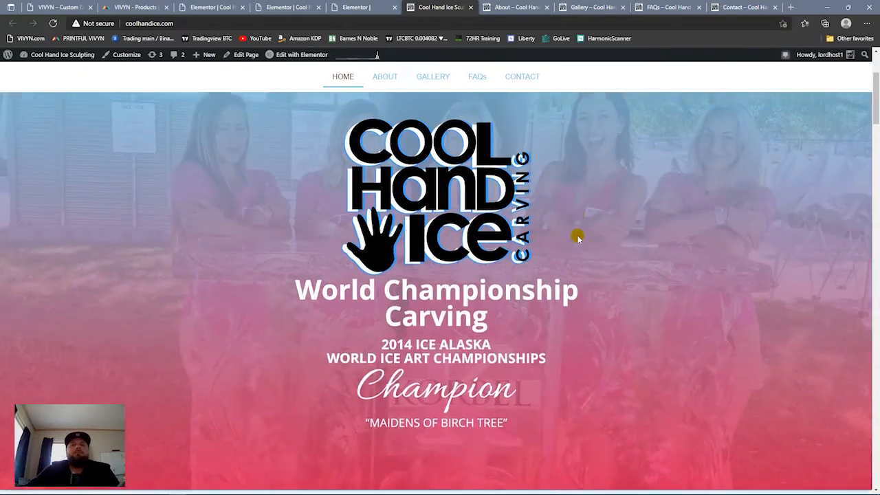
pyautogui.scroll(-10, 578, 235)
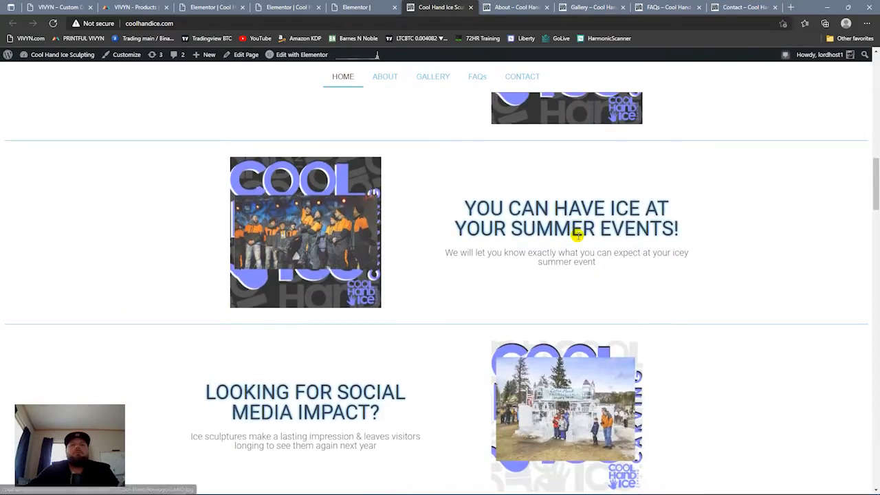
pyautogui.scroll(-6, 577, 235)
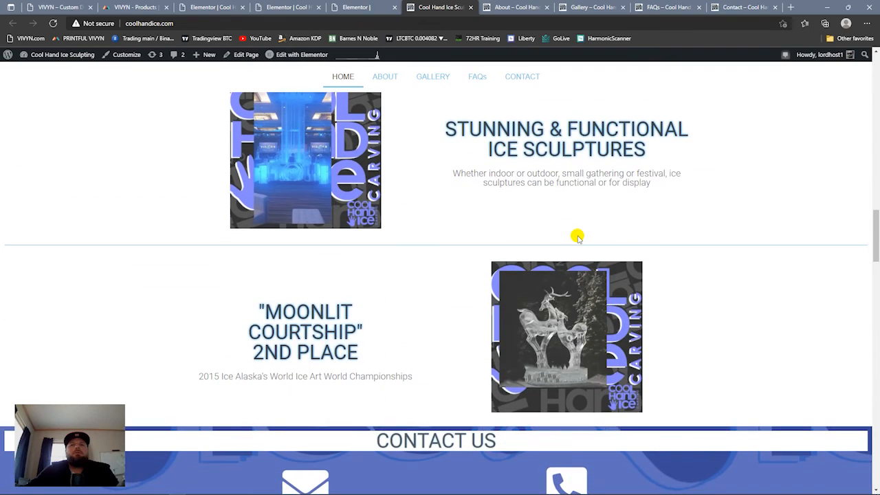
pyautogui.scroll(-10, 577, 236)
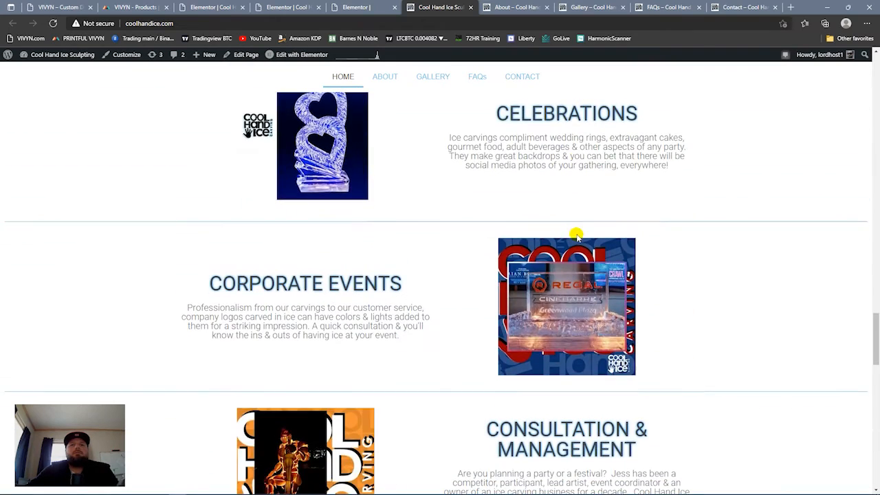
pyautogui.moveTo(876, 316); pyautogui.dragTo(818, 144)
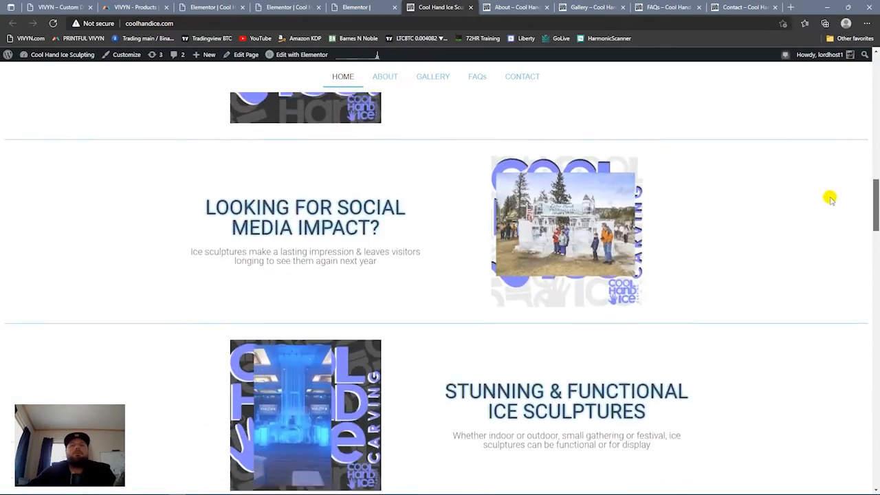
pyautogui.moveTo(831, 208)
pyautogui.mouseDown()
pyautogui.moveTo(843, 250)
pyautogui.moveTo(831, 194)
pyautogui.moveTo(790, 150)
pyautogui.moveTo(845, 153)
pyautogui.moveTo(828, 83)
pyautogui.moveTo(838, 102)
pyautogui.moveTo(864, 314)
pyautogui.moveTo(835, 66)
pyautogui.moveTo(857, 167)
pyautogui.moveTo(858, 261)
pyautogui.moveTo(822, 471)
pyautogui.moveTo(823, 442)
pyautogui.moveTo(827, 462)
pyautogui.mouseUp()
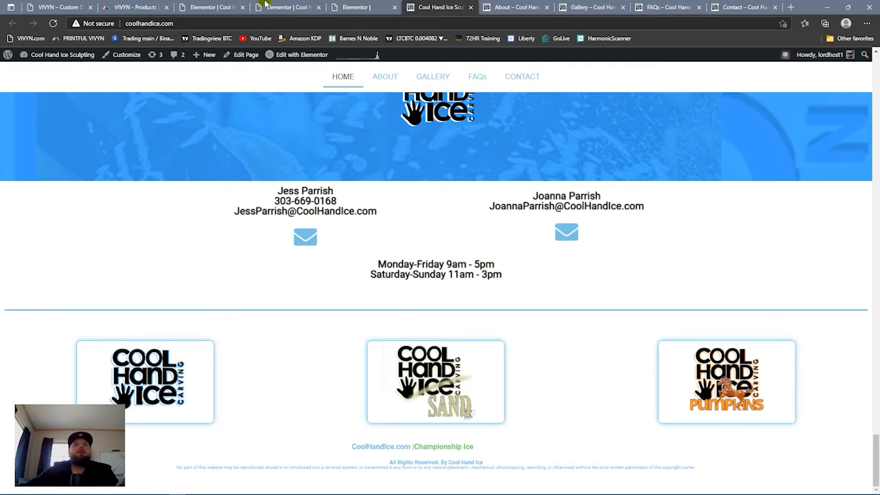
# - Open the header template in the editor and set the nav menu's normal text color to the global Secondary color
pyautogui.click(226, 7)
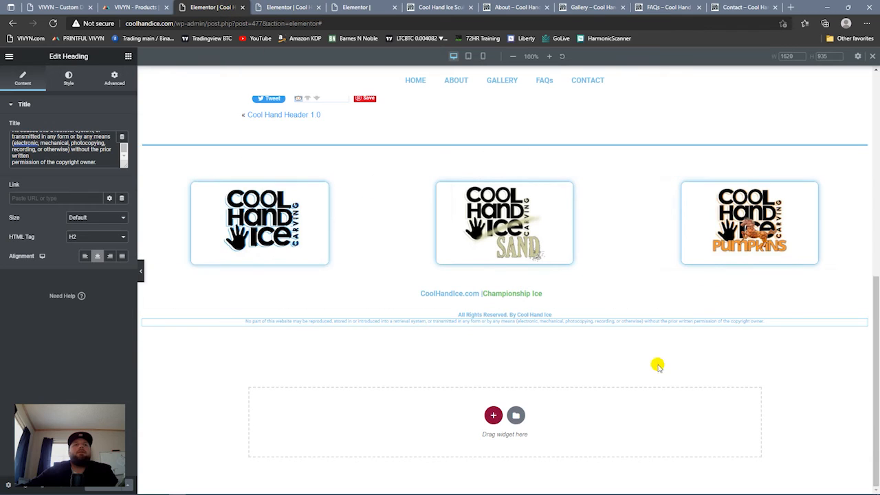
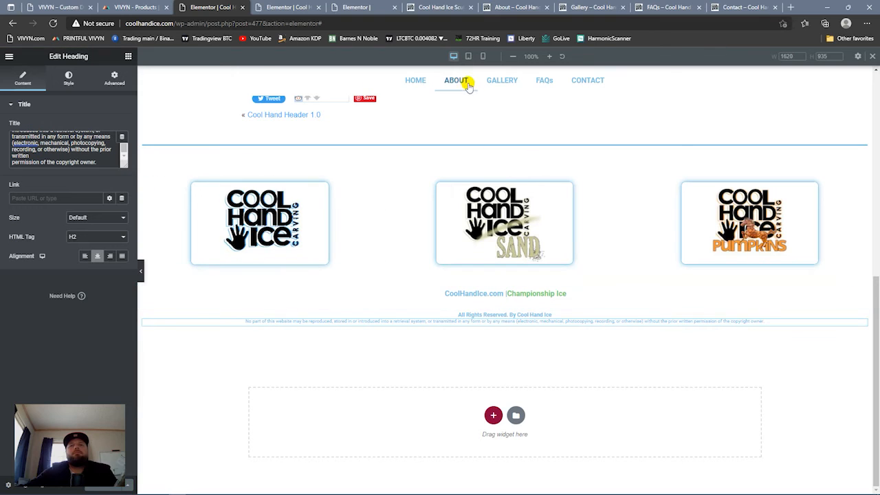
pyautogui.click(280, 8)
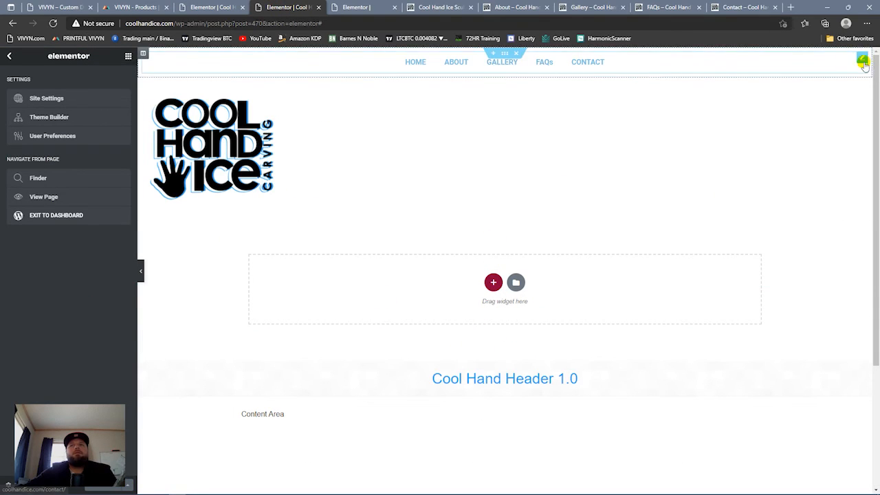
pyautogui.click(859, 61)
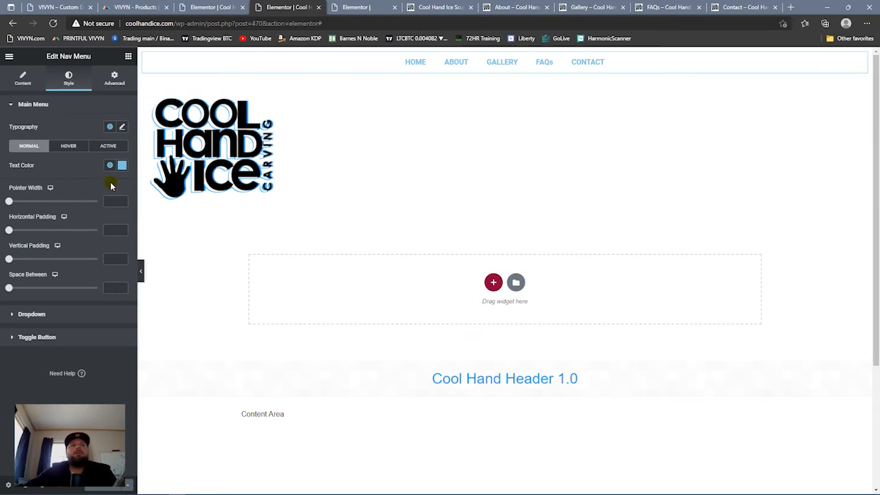
pyautogui.click(109, 166)
pyautogui.click(62, 227)
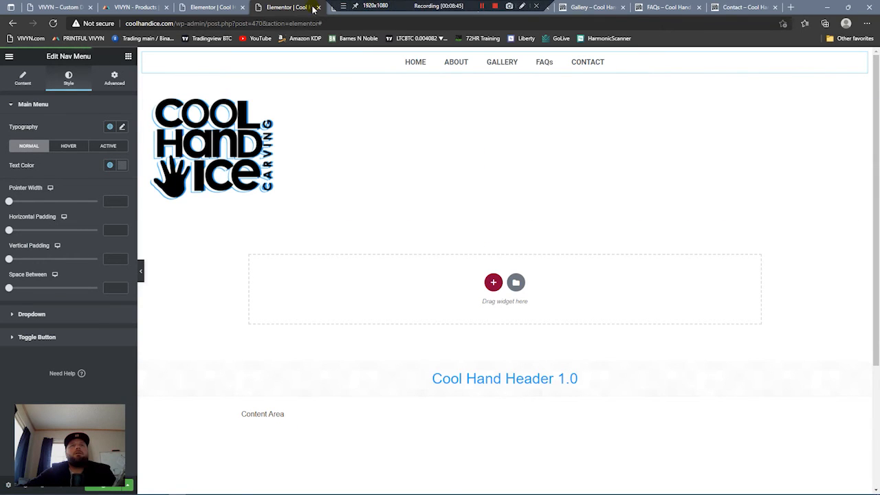
# - Reload the live home page and check the navigation menu color and the lower sections down to the footer
pyautogui.click(433, 8)
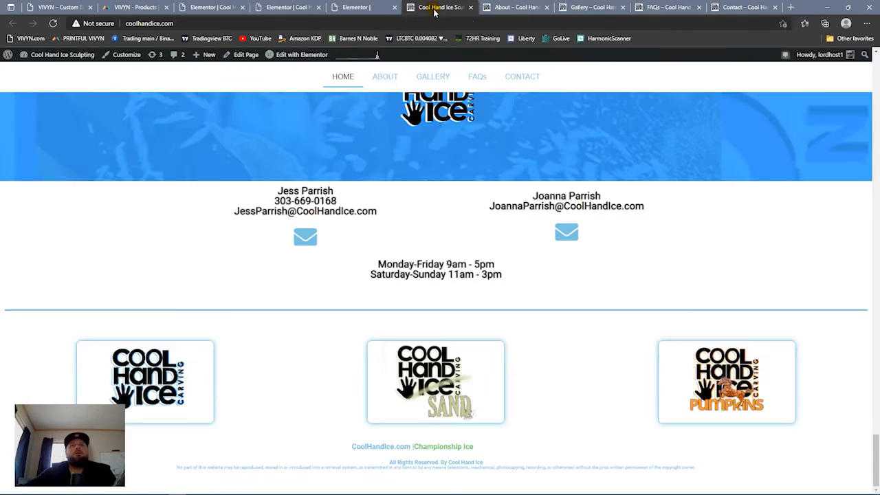
pyautogui.click(55, 26)
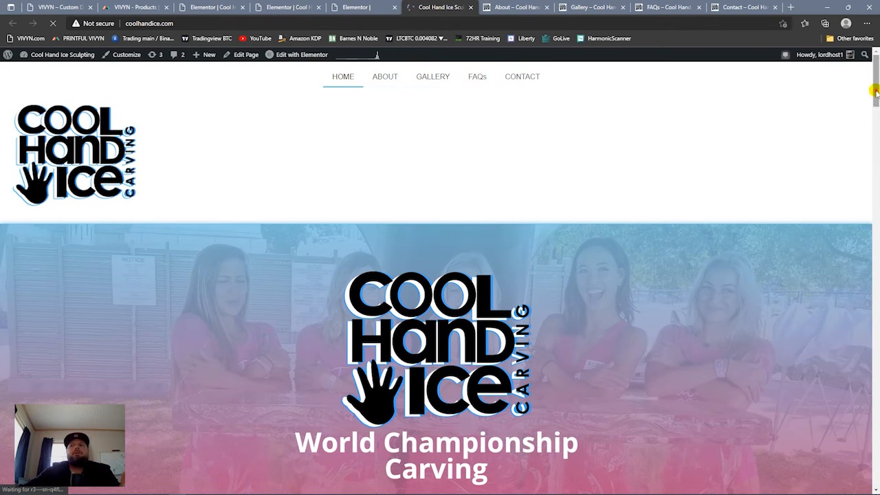
pyautogui.moveTo(875, 91); pyautogui.dragTo(876, 485)
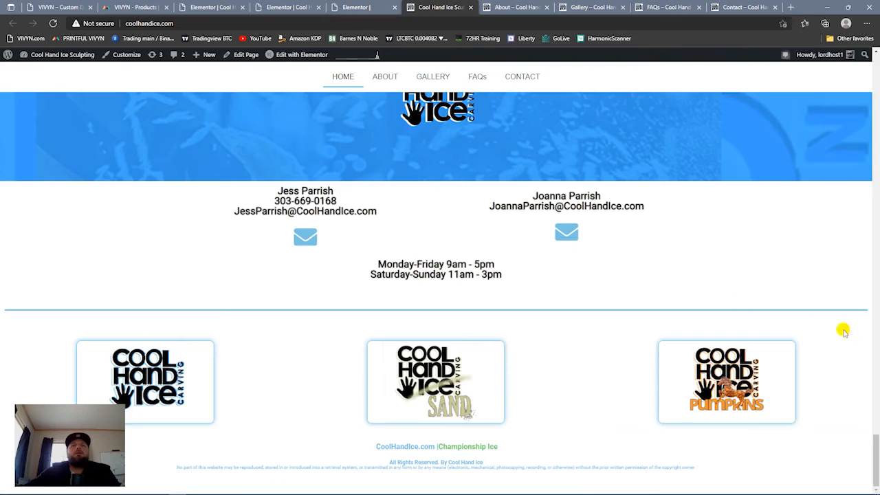
pyautogui.moveTo(872, 431)
pyautogui.mouseDown()
pyautogui.moveTo(876, 193)
pyautogui.moveTo(875, 445)
pyautogui.moveTo(875, 430)
pyautogui.mouseUp()
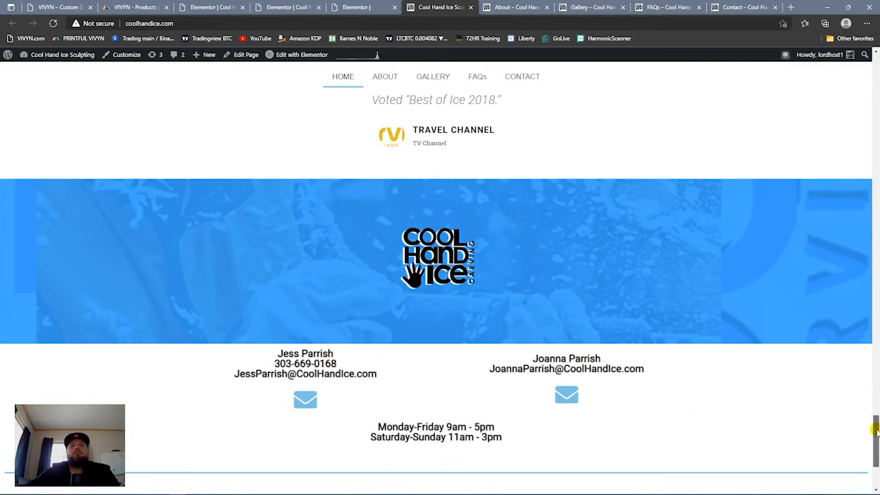
# - In the home page editor, set the lower logo banner section's background overlay to global Saved Color #5 with an opacity of 0.8
pyautogui.click(357, 7)
pyautogui.scroll(-10, 564, 358)
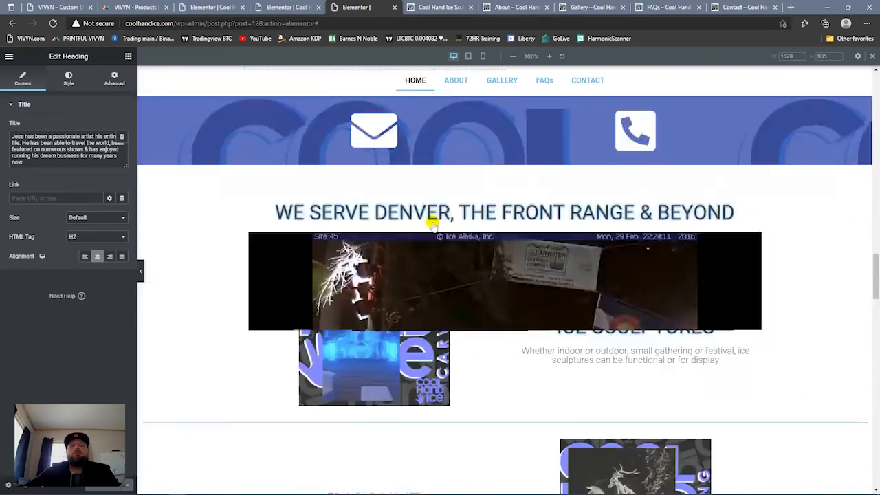
pyautogui.scroll(-10, 564, 359)
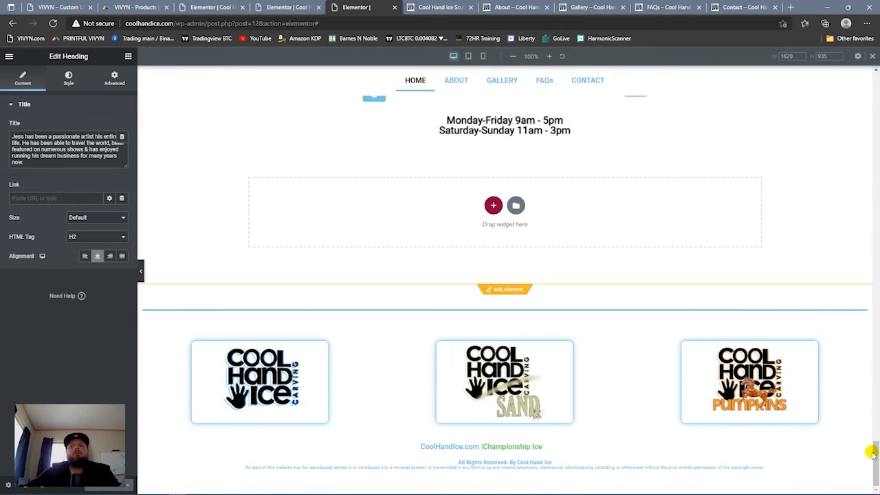
pyautogui.moveTo(873, 454); pyautogui.dragTo(871, 409)
pyautogui.click(505, 227)
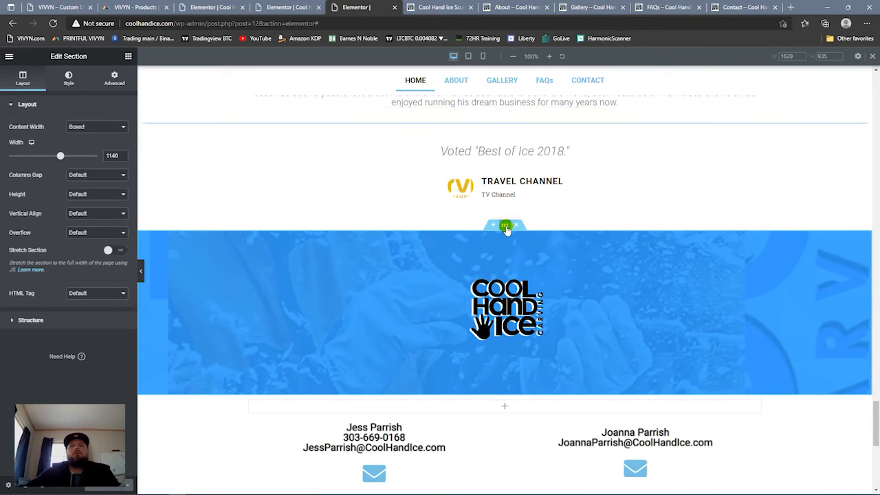
pyautogui.click(72, 81)
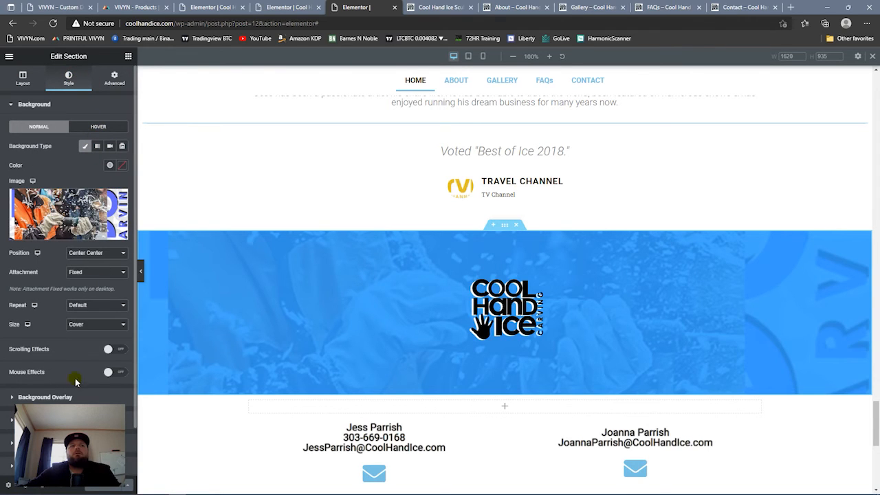
pyautogui.click(45, 396)
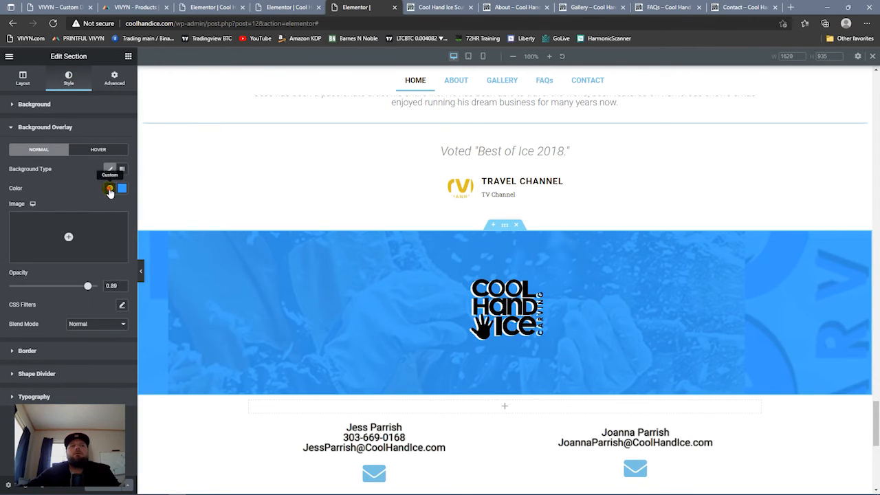
pyautogui.click(109, 188)
pyautogui.click(60, 296)
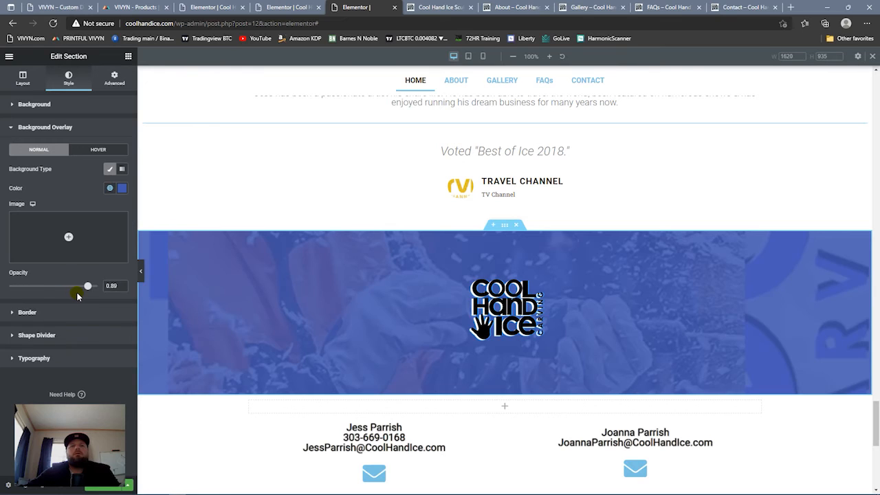
pyautogui.click(109, 189)
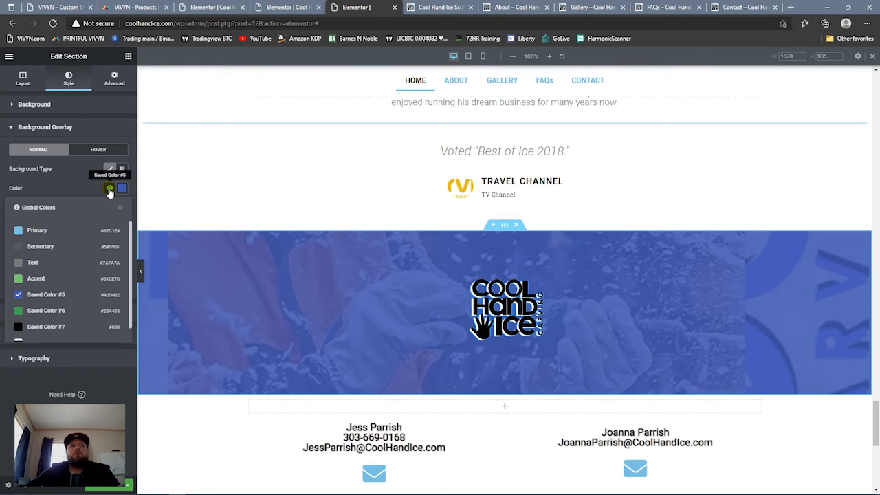
pyautogui.click(84, 189)
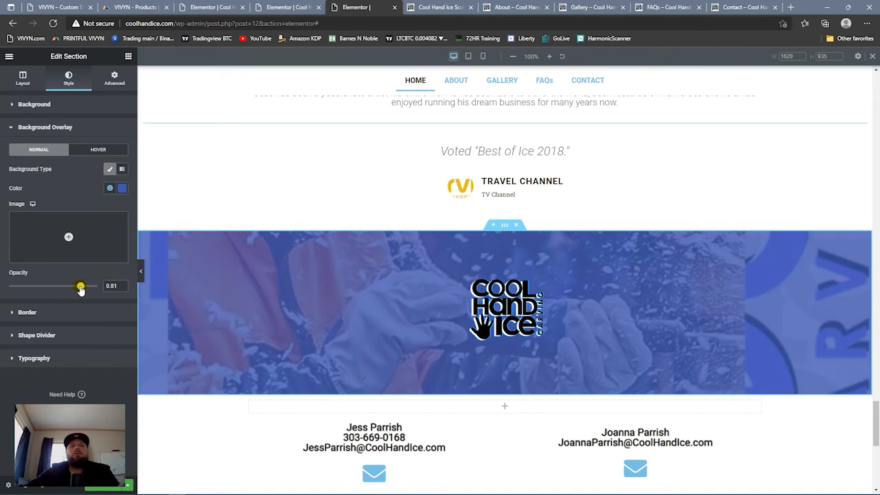
# - Add a Spacer widget to the empty section between the lower logo banner and the contact details
pyautogui.scroll(20, 300, 314)
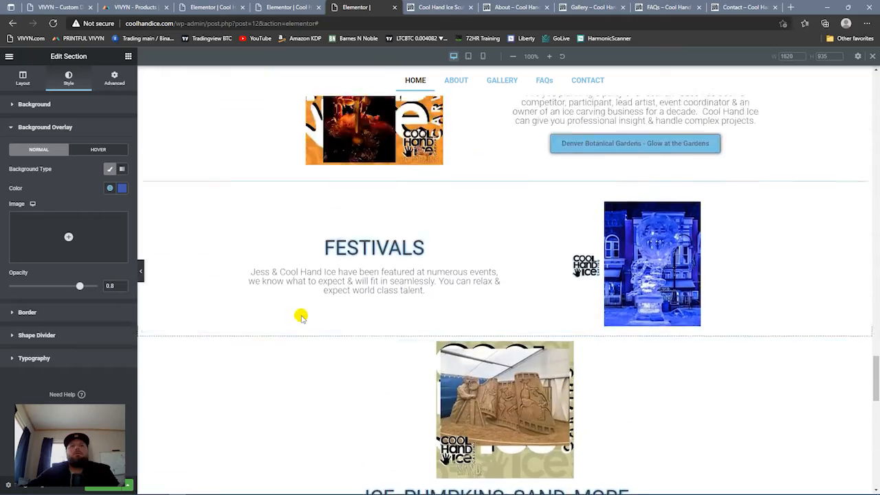
pyautogui.scroll(-20, 299, 314)
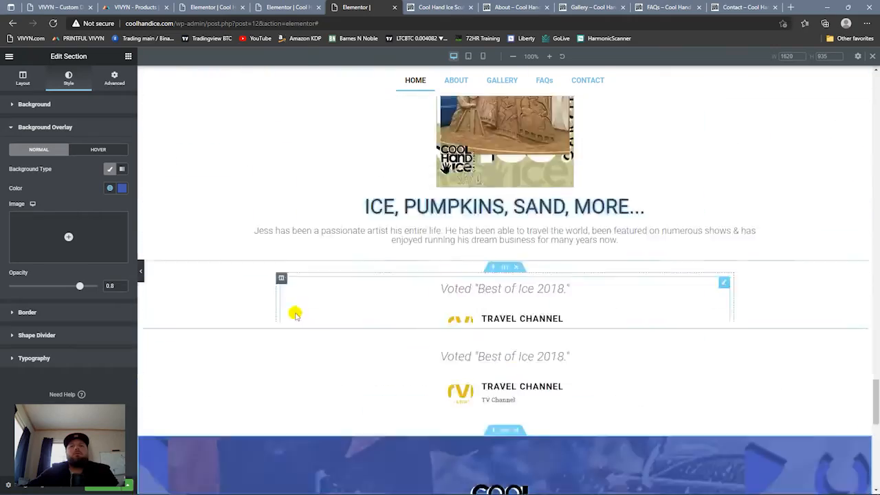
pyautogui.scroll(-5, 294, 314)
pyautogui.scroll(8, 293, 313)
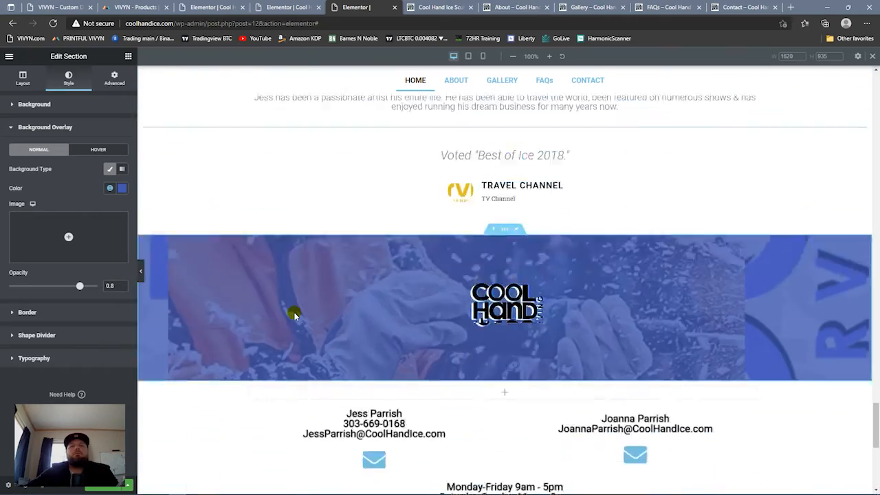
pyautogui.scroll(-3, 293, 314)
pyautogui.scroll(-4, 339, 206)
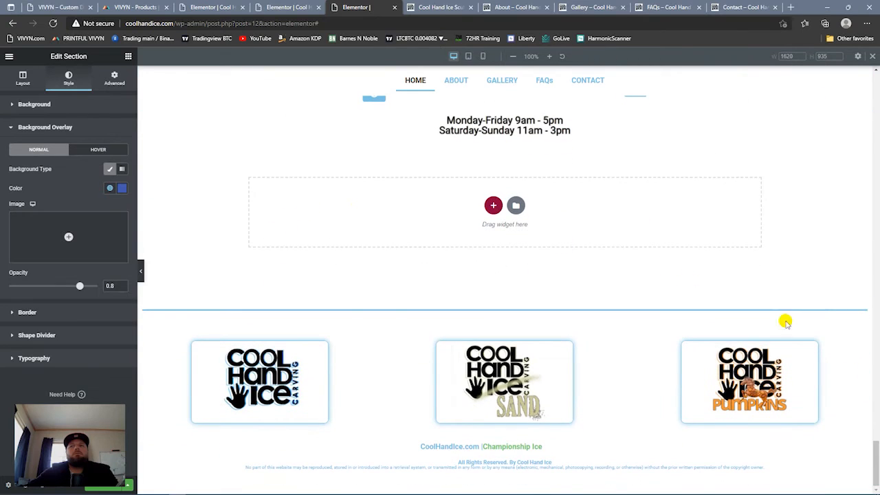
pyautogui.moveTo(877, 466); pyautogui.dragTo(875, 431)
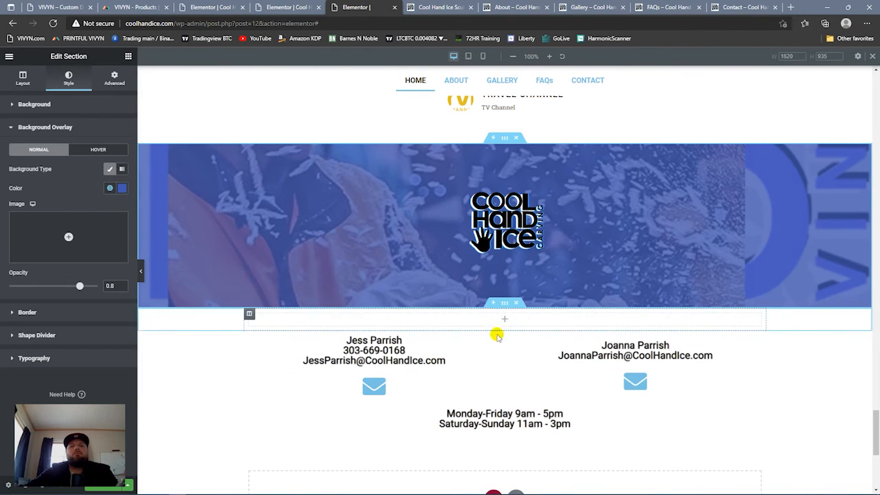
pyautogui.click(128, 56)
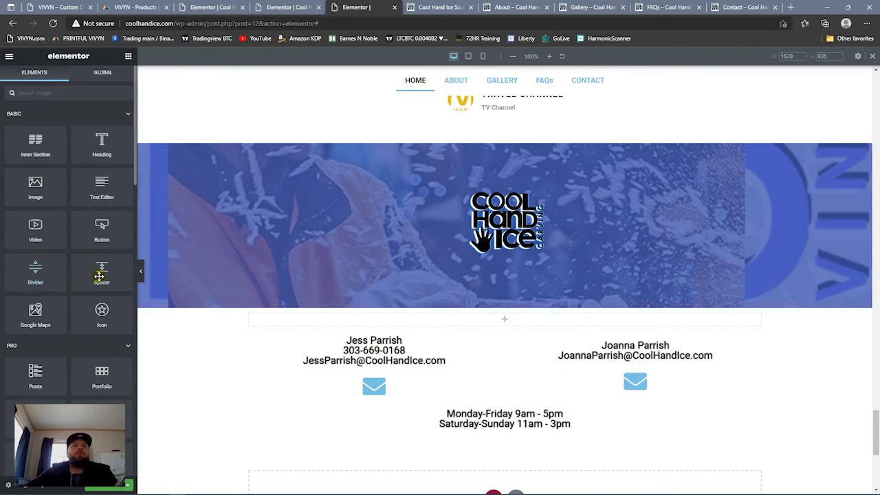
pyautogui.moveTo(164, 283); pyautogui.dragTo(509, 322)
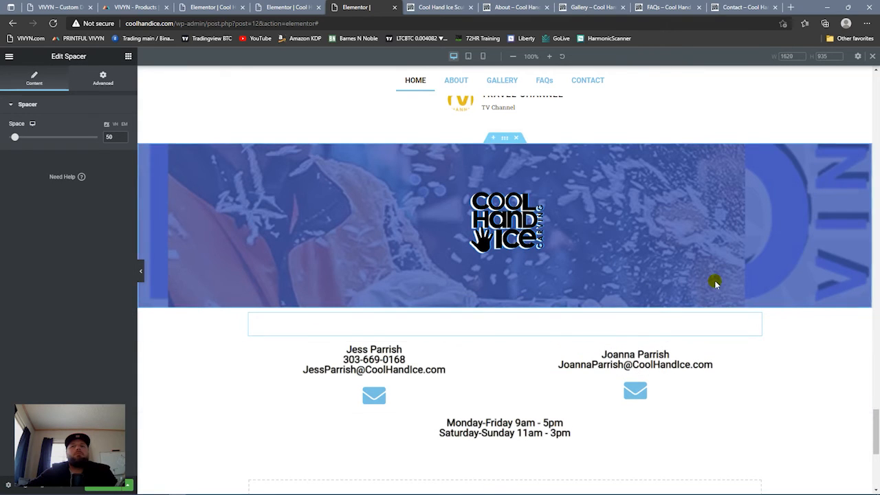
# - Duplicate the spacer section above the contact details and move the copy below the business hours
pyautogui.scroll(-4, 715, 281)
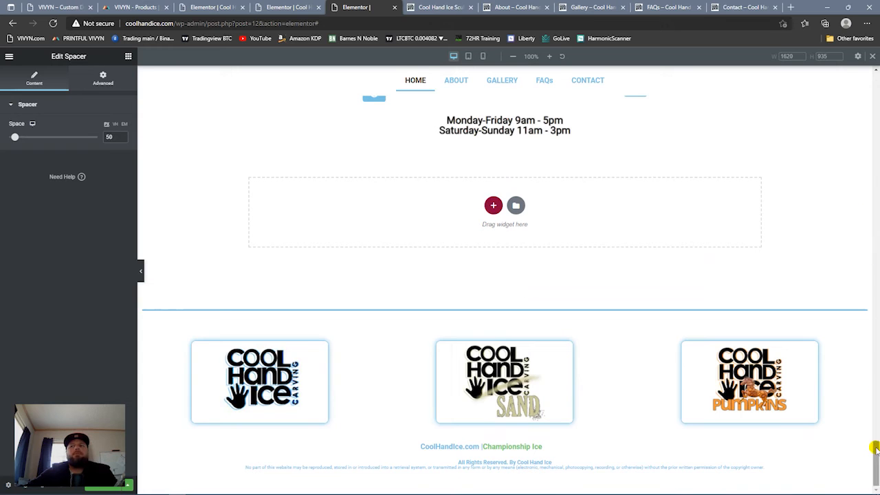
pyautogui.scroll(3, 876, 423)
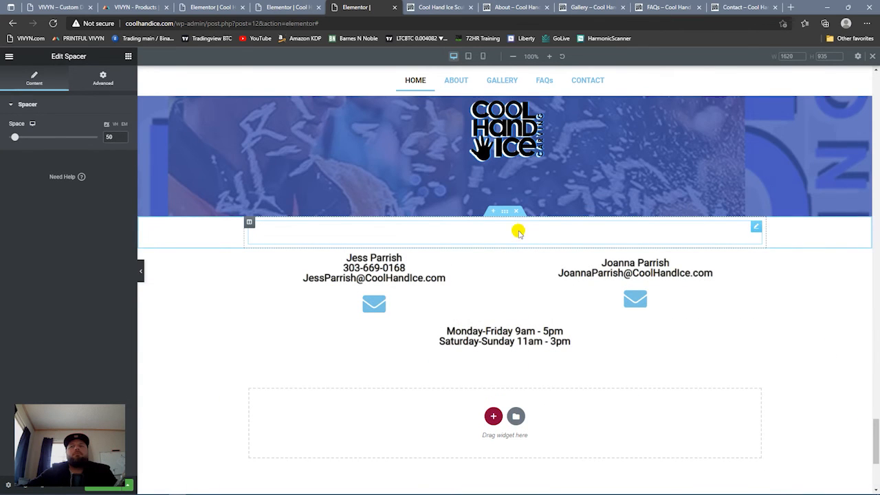
pyautogui.rightClick(502, 216)
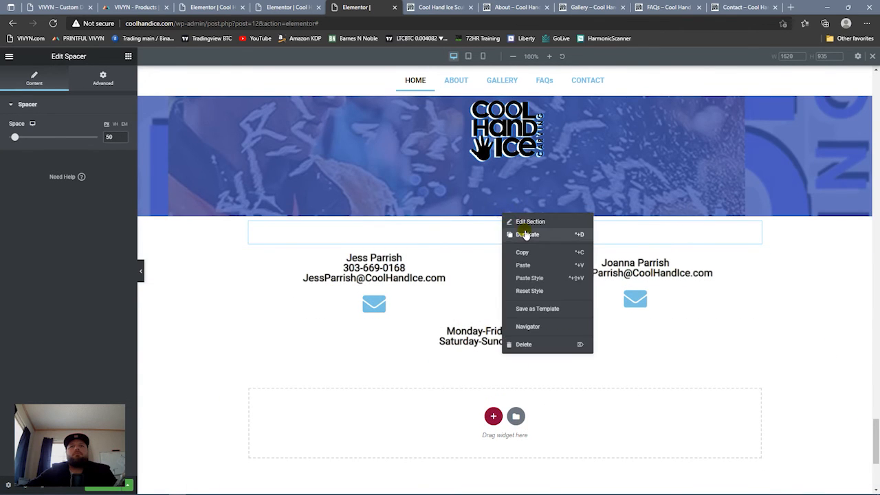
pyautogui.click(509, 226)
pyautogui.moveTo(505, 212); pyautogui.dragTo(517, 383)
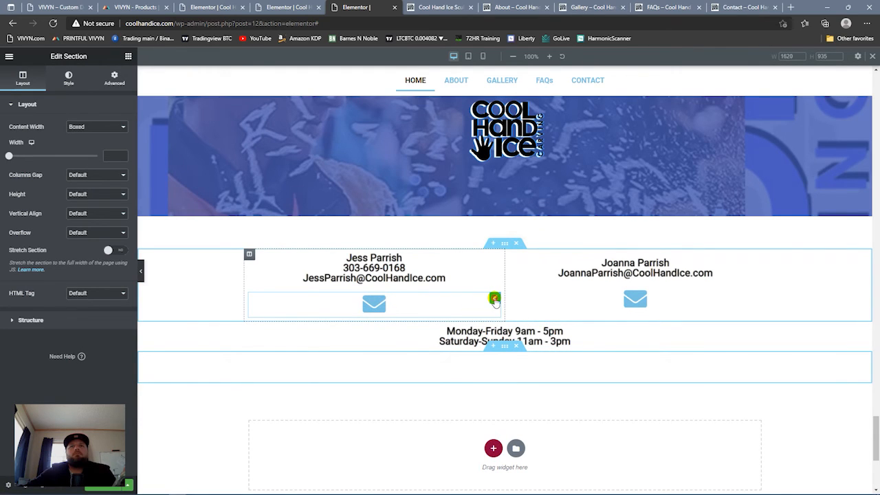
# - Set the primary color of both envelope icons under the contact details to global Saved Color #5
pyautogui.click(494, 299)
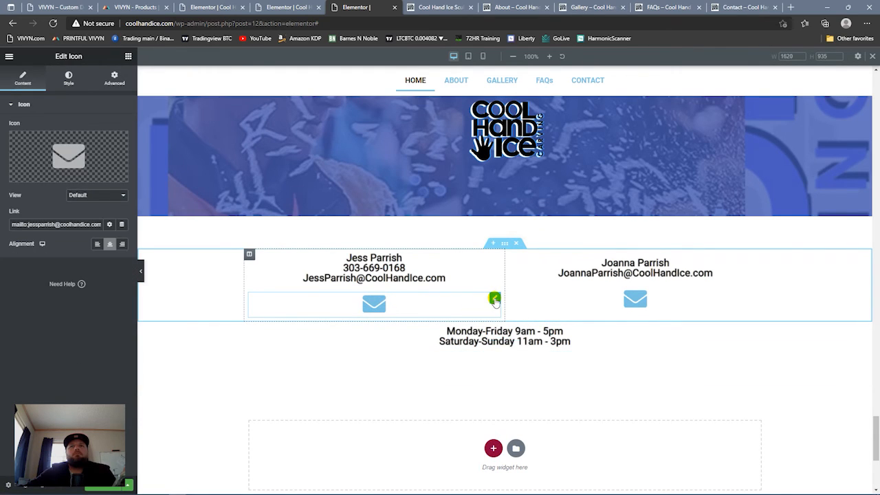
pyautogui.click(69, 80)
pyautogui.click(109, 146)
pyautogui.click(65, 255)
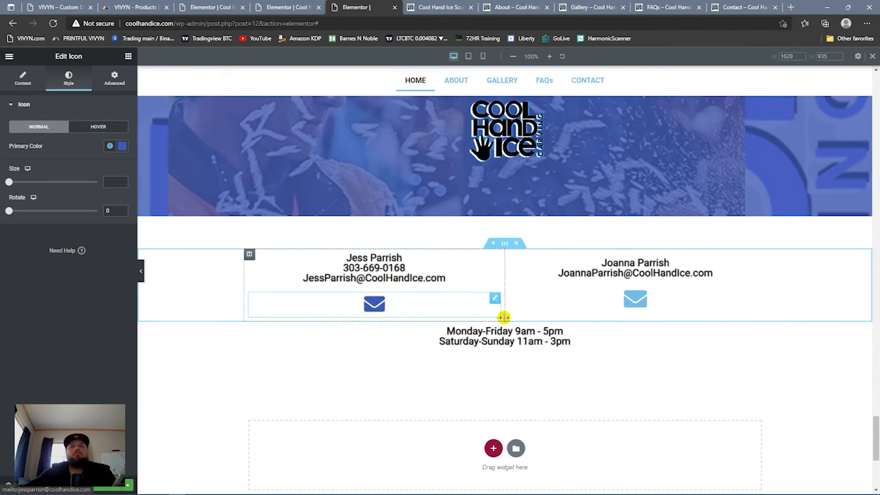
pyautogui.click(754, 297)
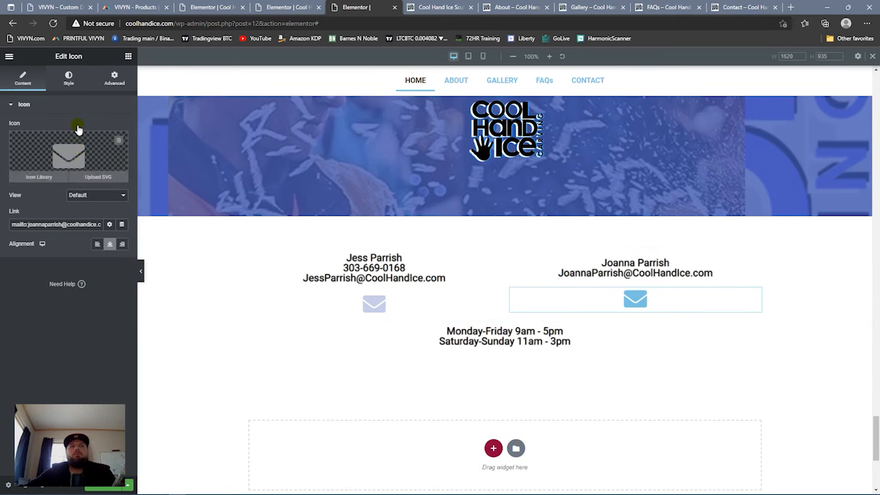
pyautogui.click(68, 80)
pyautogui.click(109, 146)
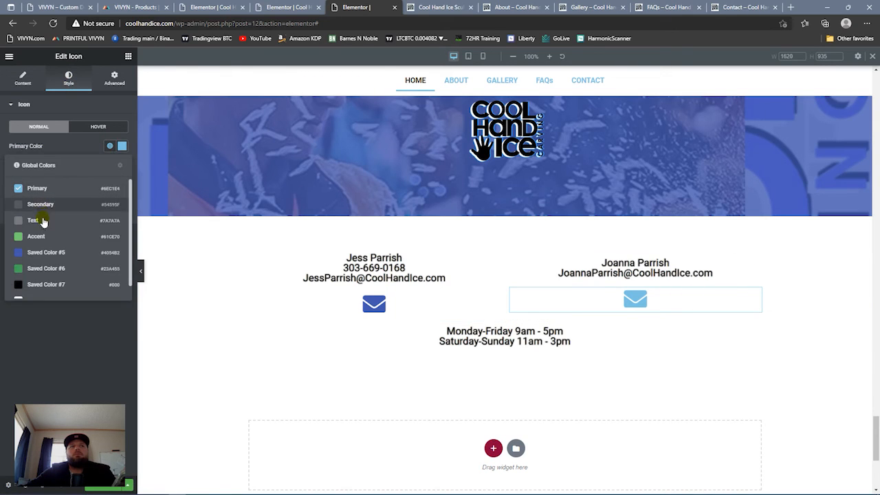
pyautogui.click(35, 252)
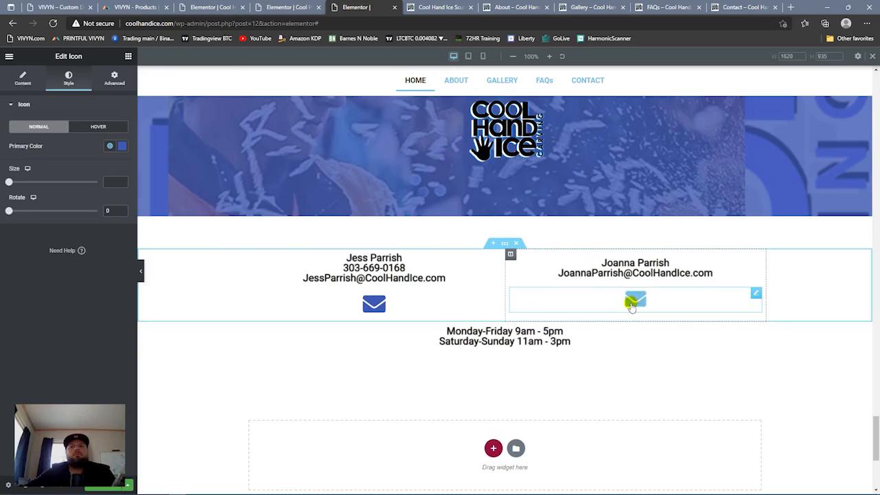
# - Review the home page in the editor and on the live site, checking section colors, dividers and spacing from header to footer
pyautogui.scroll(15, 495, 297)
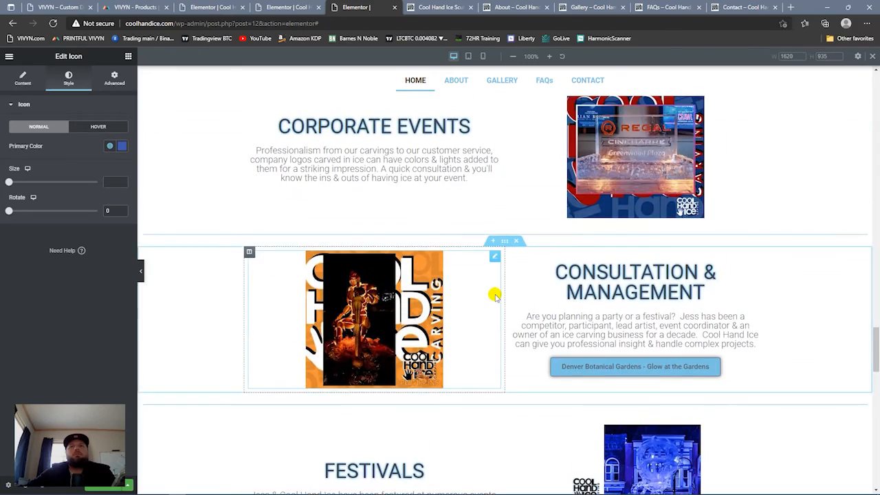
pyautogui.scroll(20, 495, 295)
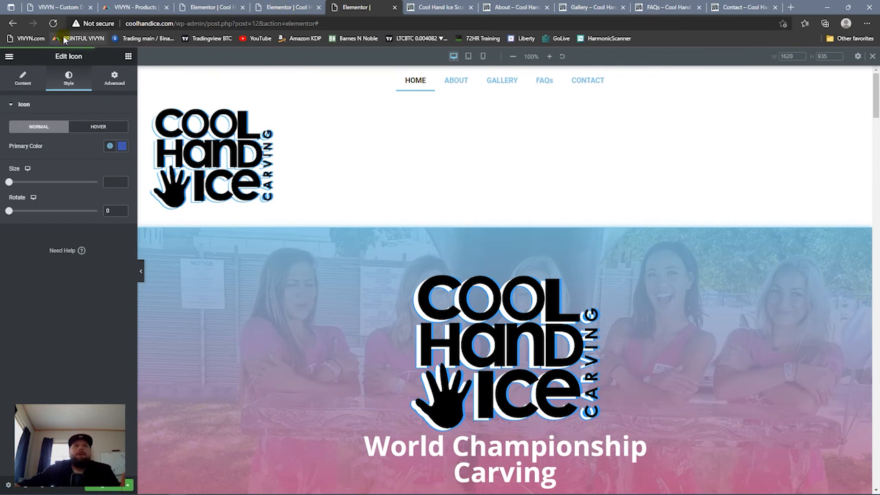
pyautogui.click(420, 8)
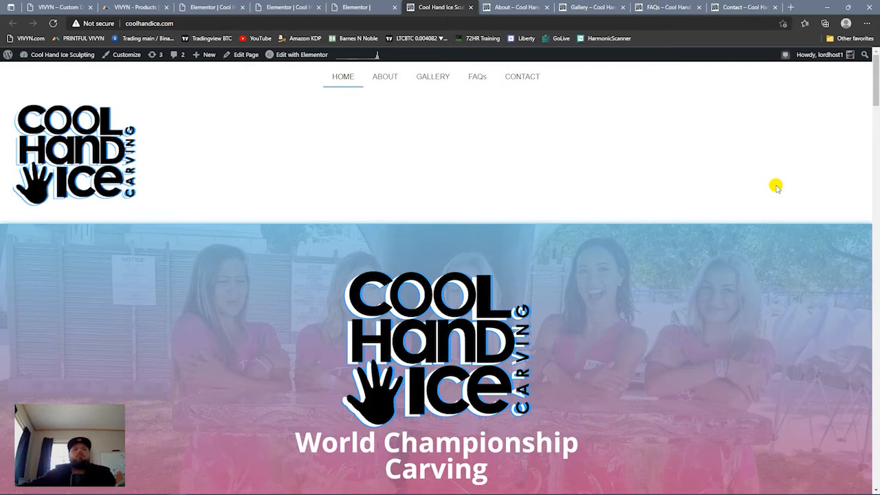
pyautogui.scroll(-15, 776, 186)
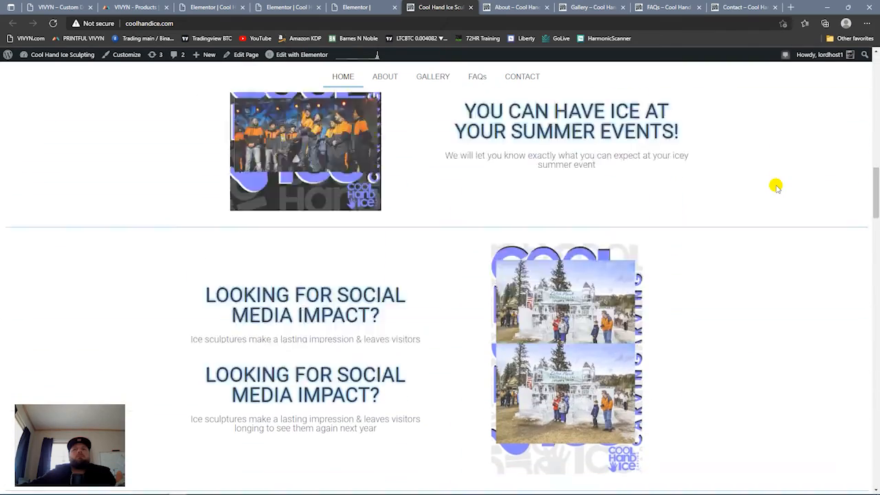
pyautogui.scroll(-15, 775, 186)
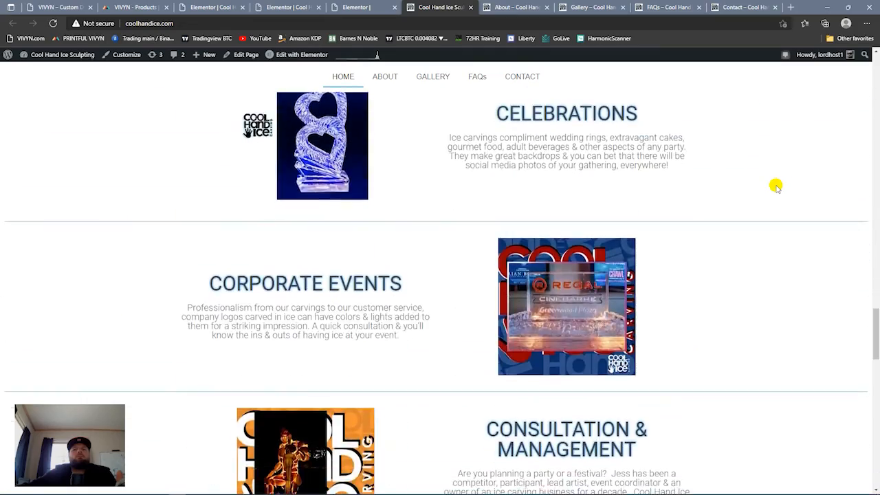
pyautogui.scroll(-15, 775, 186)
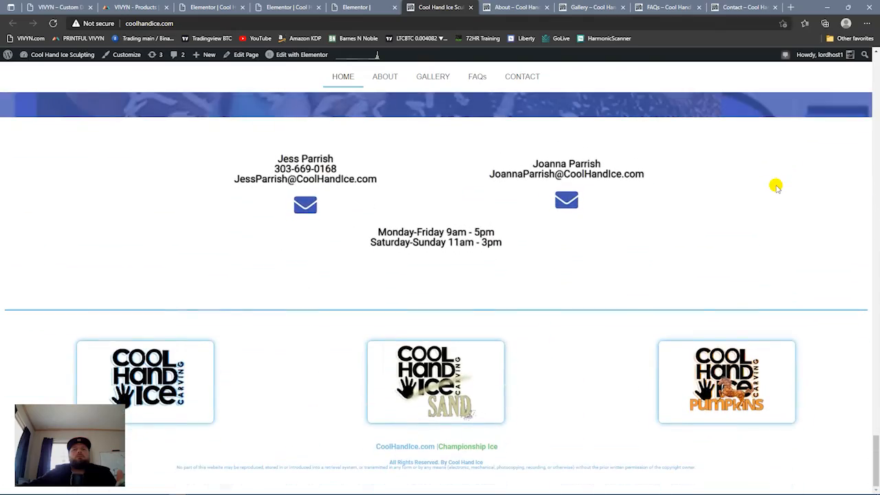
pyautogui.scroll(15, 775, 186)
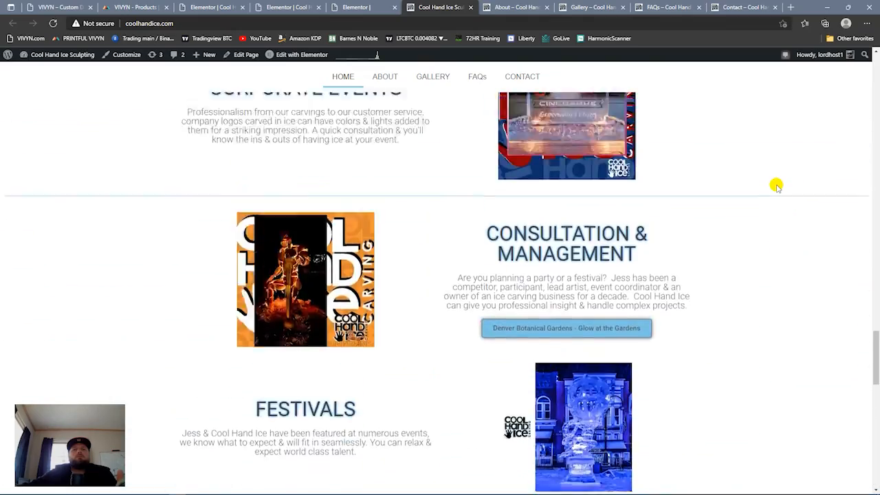
pyautogui.scroll(3, 776, 186)
pyautogui.scroll(-8, 776, 186)
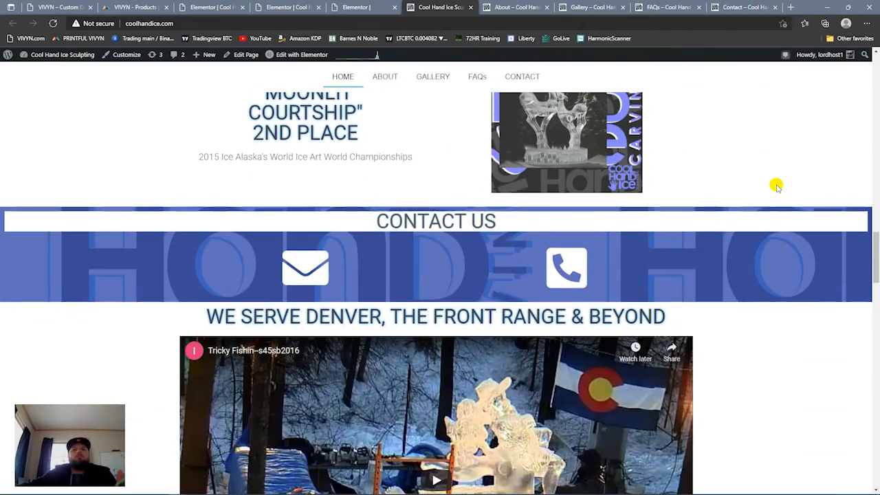
pyautogui.scroll(-4, 775, 186)
pyautogui.scroll(8, 775, 186)
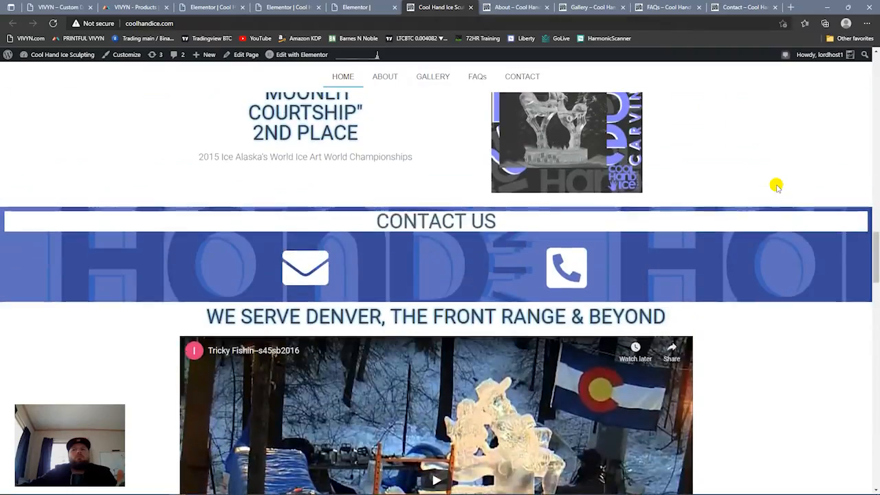
pyautogui.scroll(10, 776, 187)
pyautogui.scroll(-6, 776, 187)
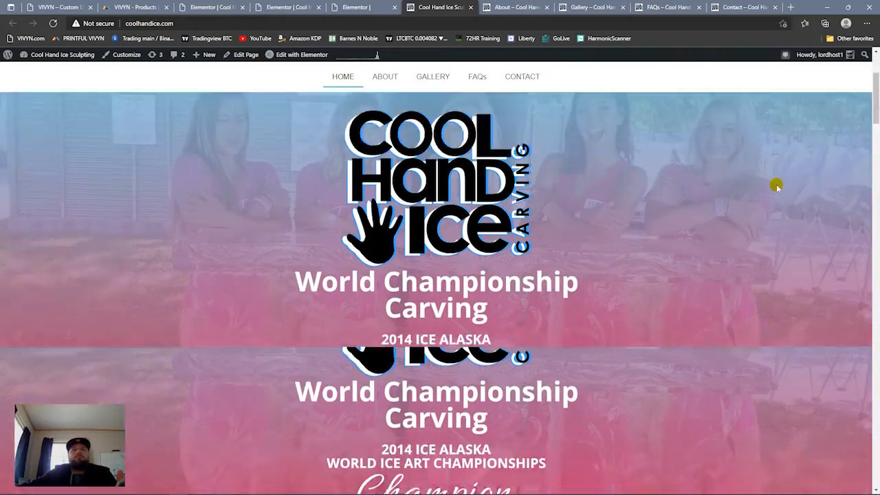
pyautogui.scroll(-5, 775, 187)
pyautogui.scroll(-8, 772, 184)
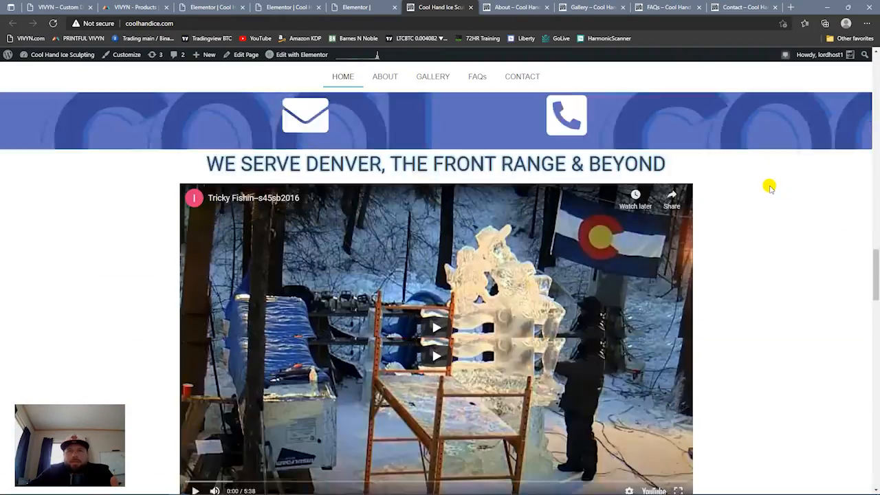
pyautogui.scroll(-15, 771, 185)
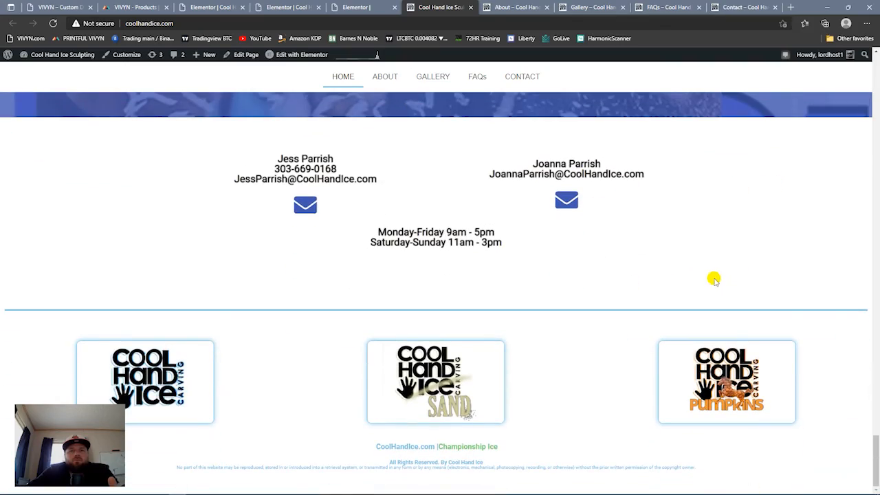
pyautogui.scroll(20, 704, 276)
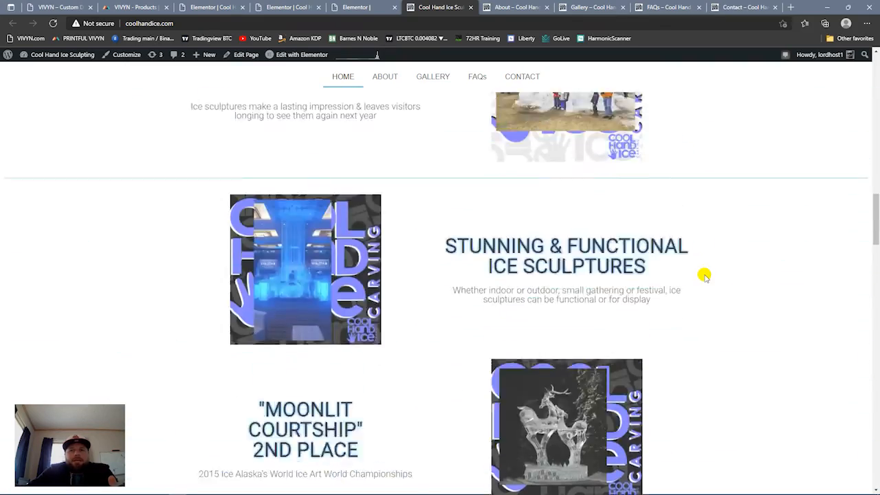
pyautogui.scroll(10, 704, 277)
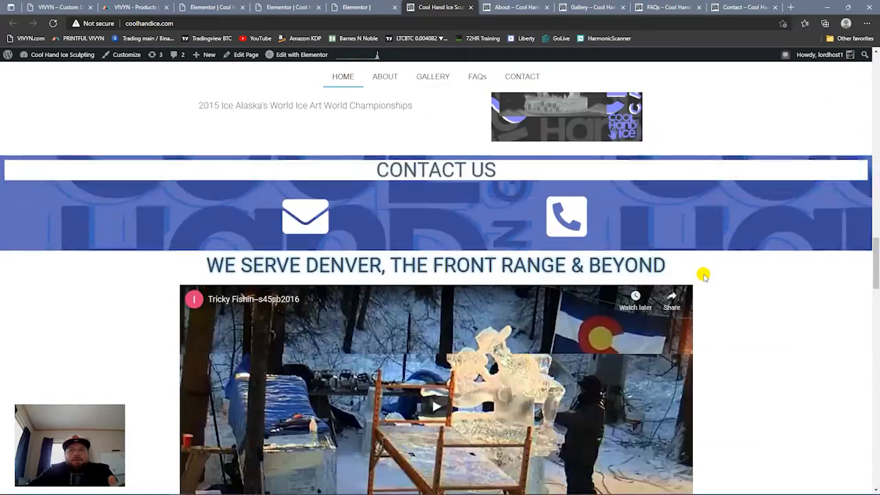
pyautogui.scroll(-10, 704, 276)
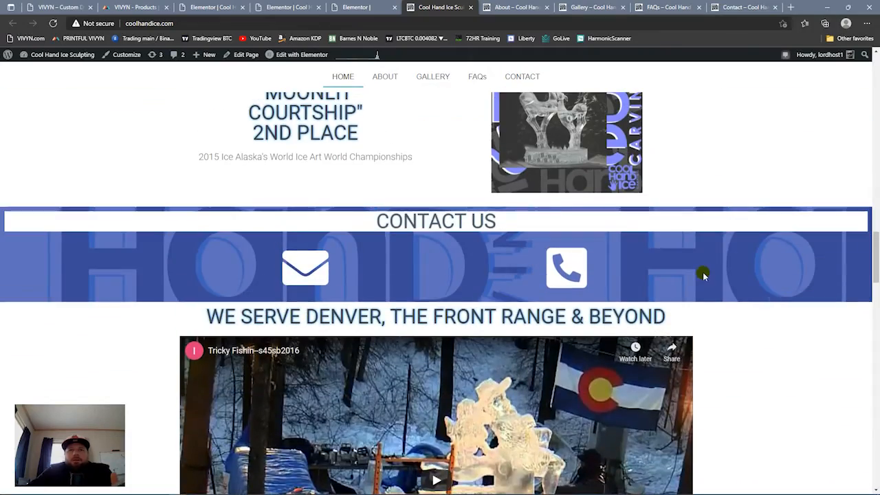
pyautogui.scroll(10, 483, 236)
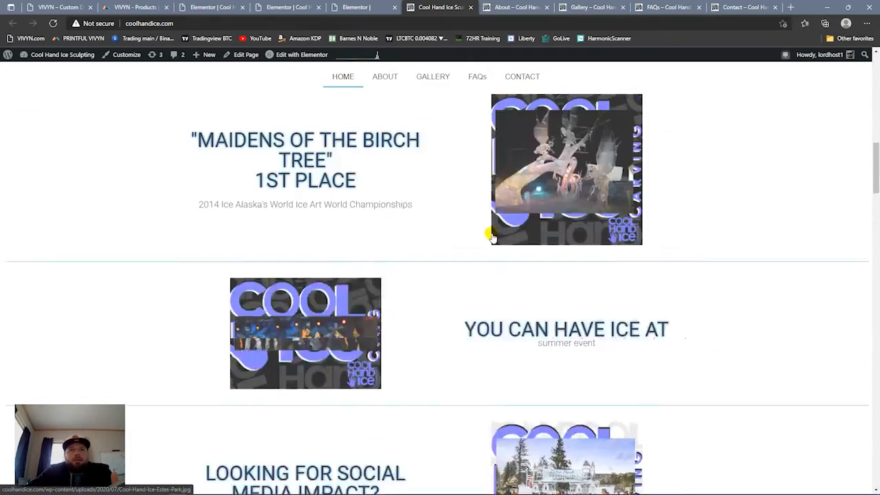
pyautogui.scroll(10, 715, 256)
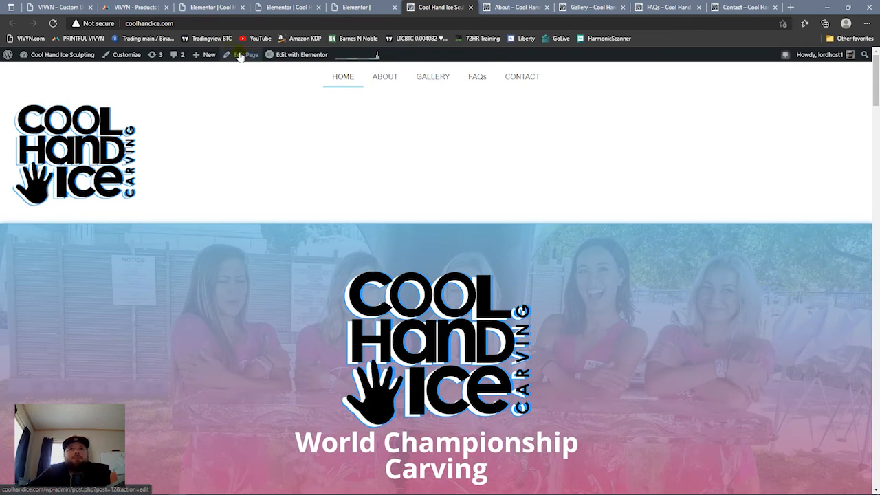
# - In the header template, set the nav menu's typography weight to 800 and update the template
pyautogui.click(281, 8)
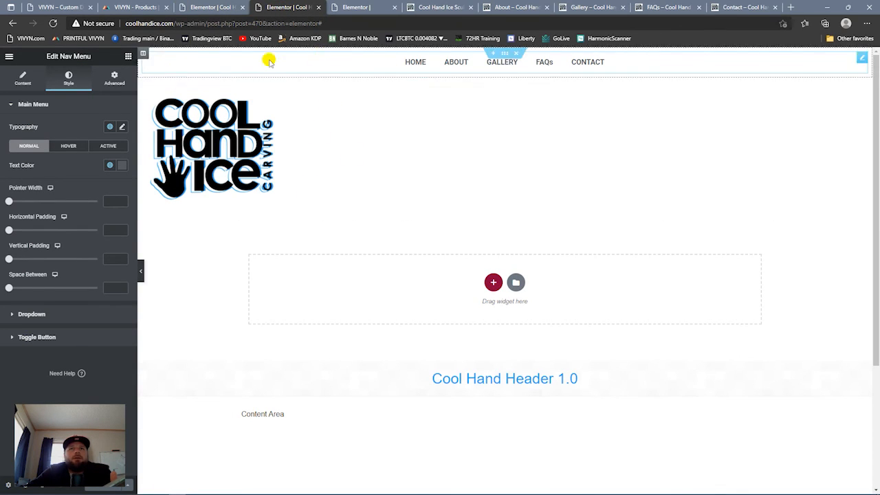
pyautogui.click(110, 166)
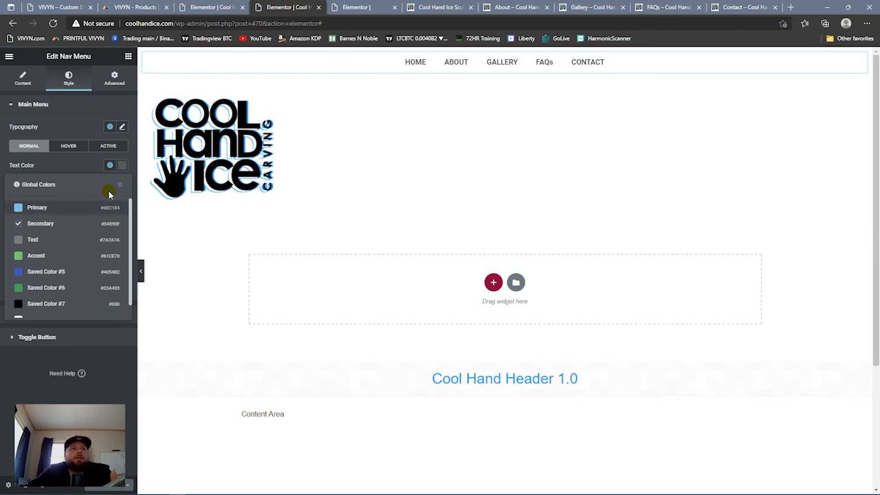
pyautogui.click(82, 165)
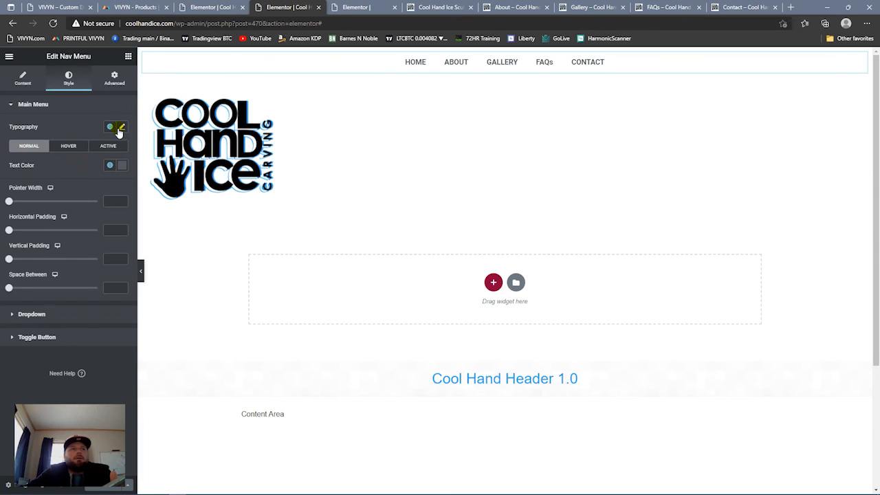
pyautogui.click(121, 127)
pyautogui.click(114, 218)
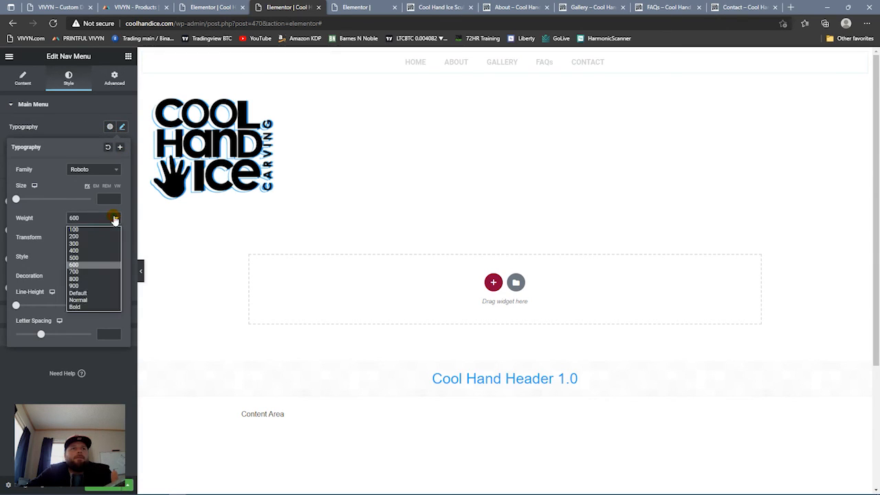
pyautogui.click(75, 278)
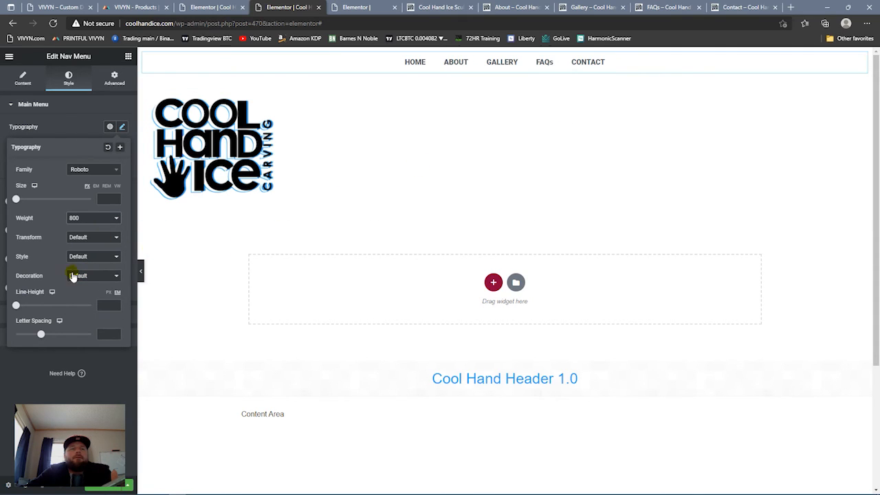
pyautogui.click(73, 116)
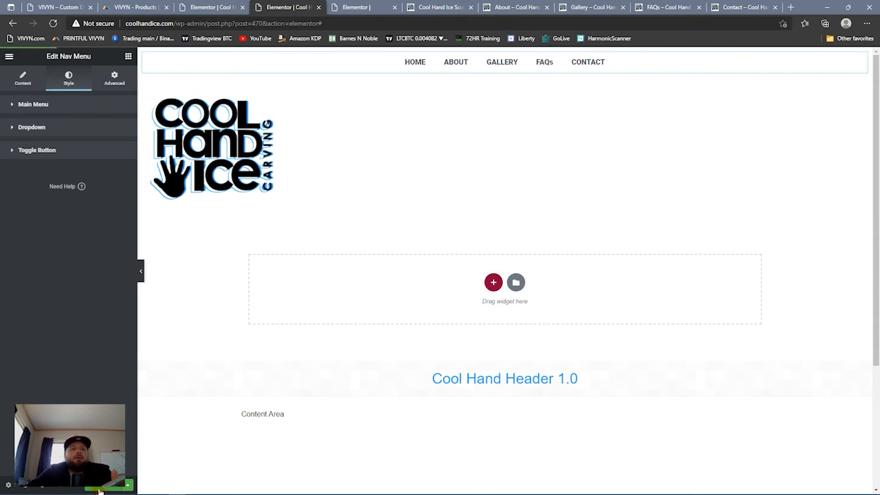
# - Reload the live home page and check the navigation menu's font weight and the sections below the hero banner
pyautogui.click(364, 7)
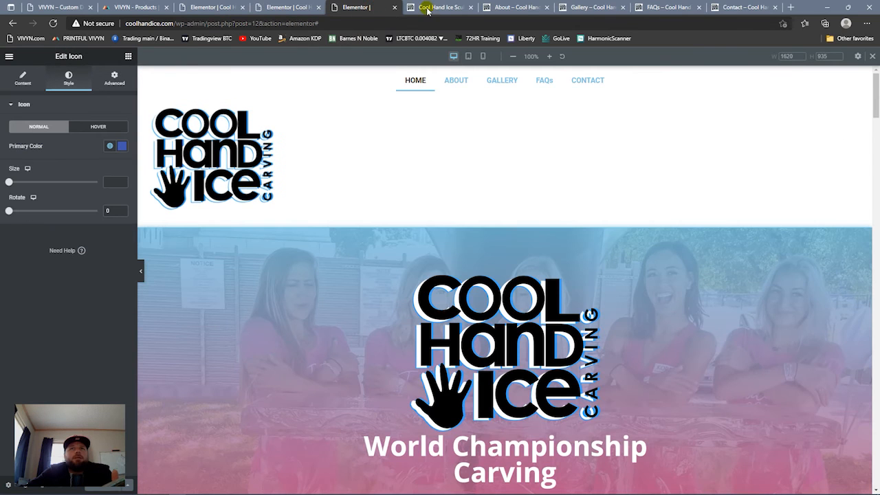
pyautogui.click(453, 7)
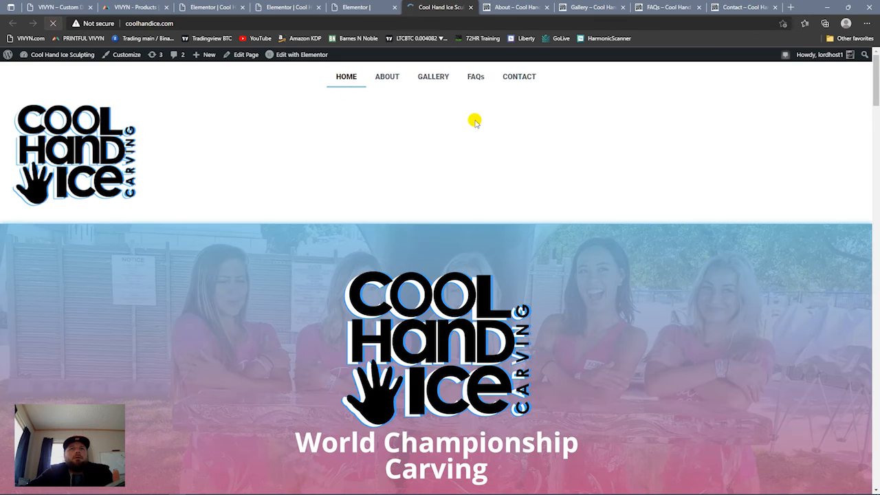
pyautogui.scroll(-20, 531, 144)
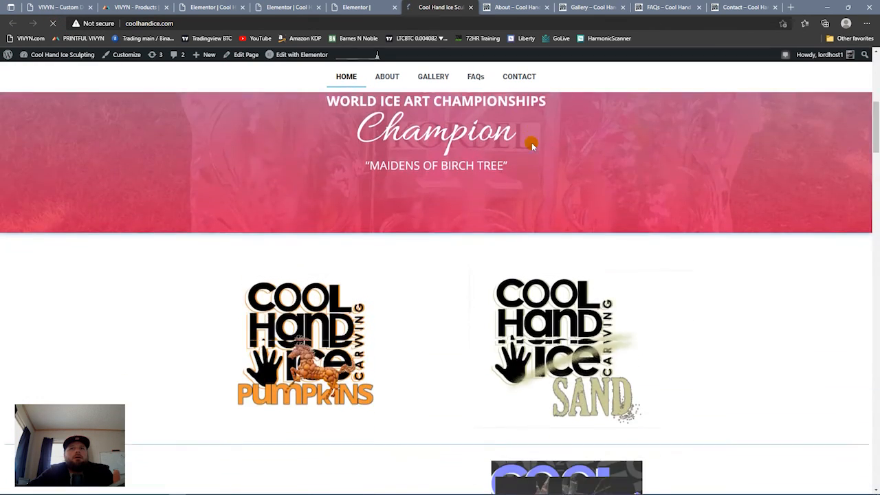
# - Check the live home page down to its footer, and look over the live About page's title area and profile section
pyautogui.scroll(-20, 531, 144)
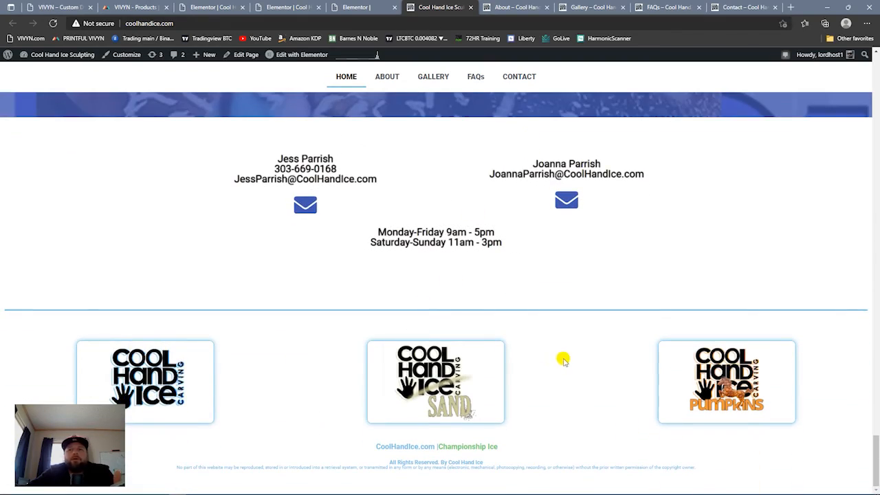
pyautogui.scroll(20, 562, 360)
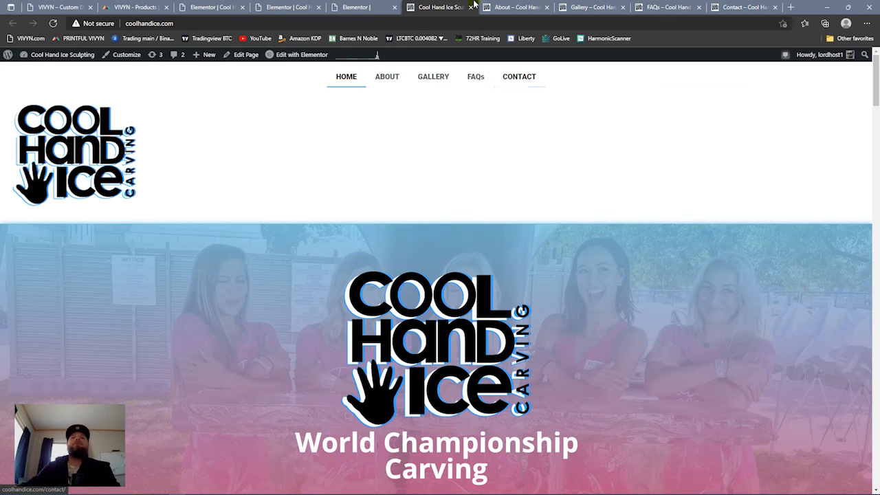
pyautogui.click(508, 6)
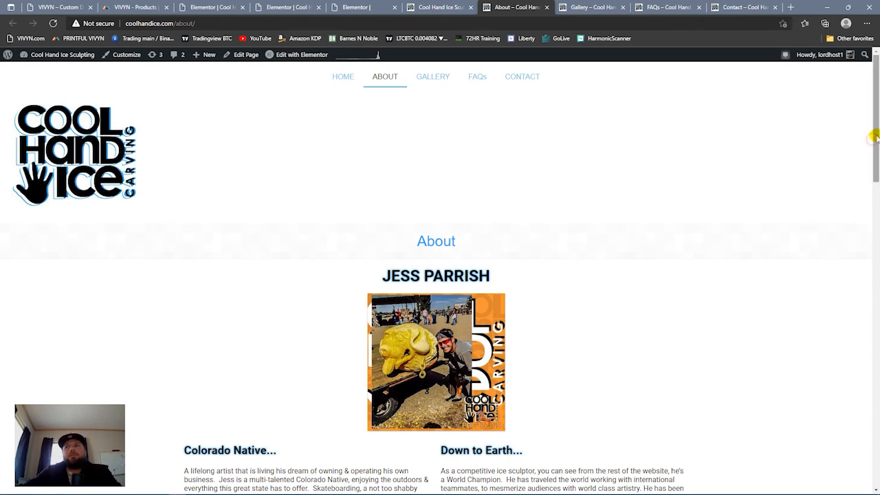
pyautogui.moveTo(874, 137); pyautogui.dragTo(872, 155)
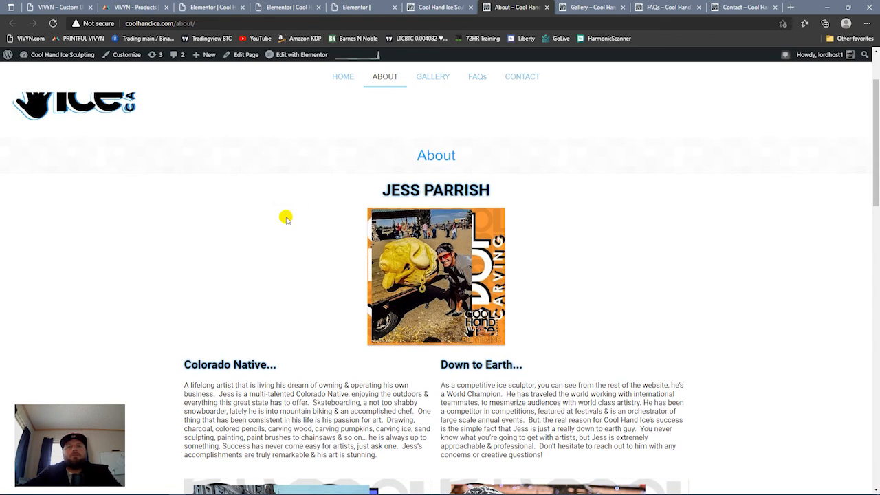
# - Open the About page in Elementor, set its page layout to Elementor Full Width and check the page down to its footer
pyautogui.click(292, 55)
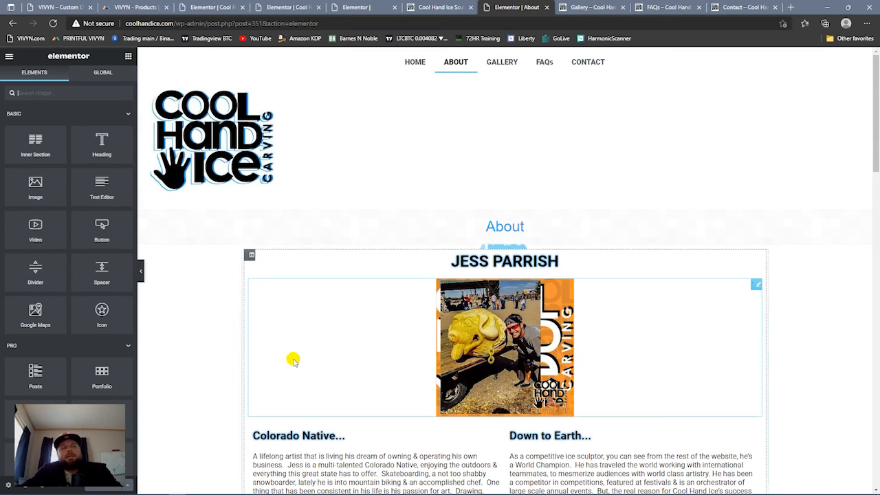
pyautogui.click(8, 486)
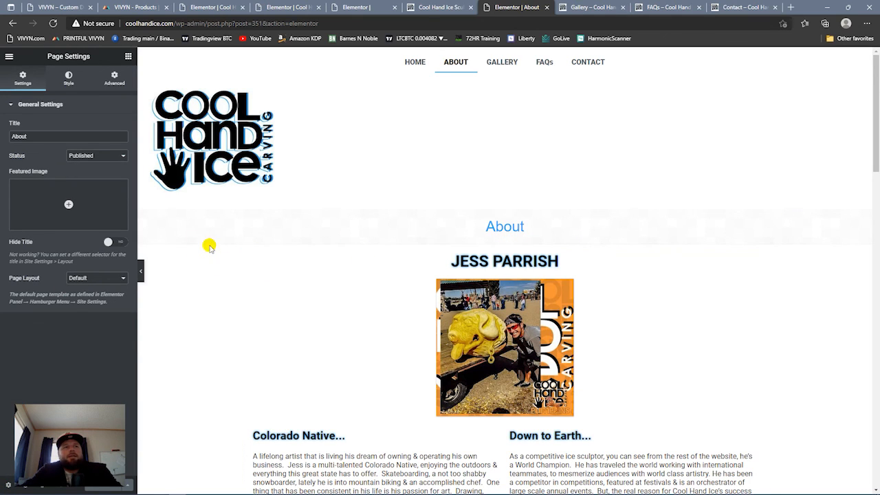
pyautogui.click(118, 279)
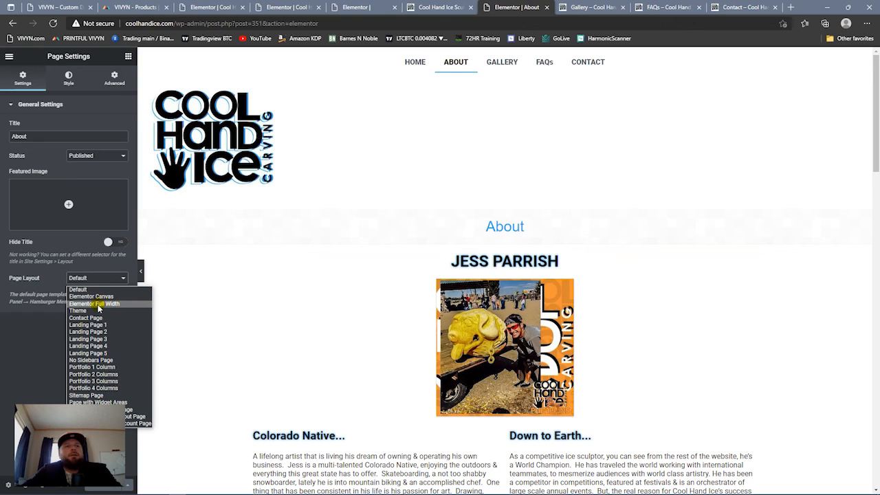
pyautogui.click(97, 304)
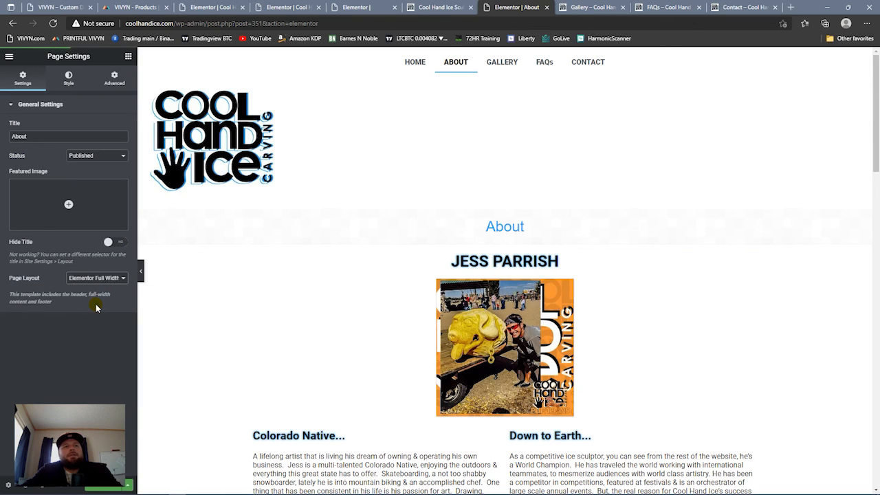
pyautogui.click(123, 279)
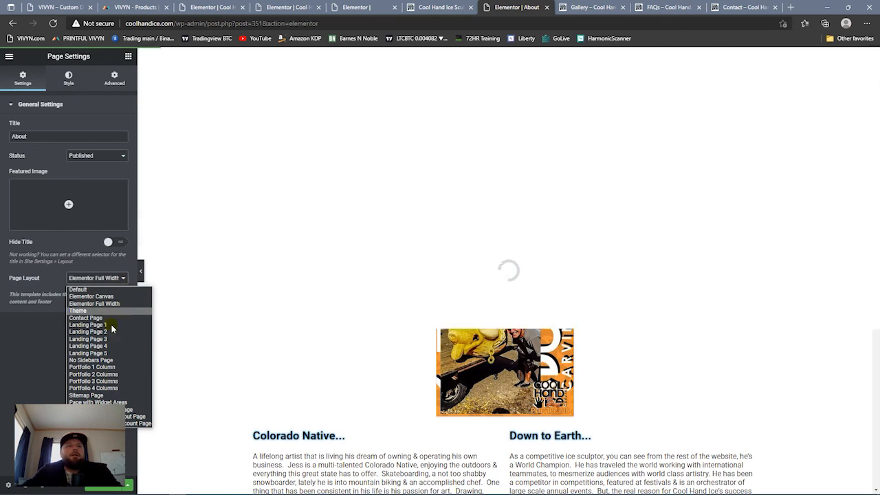
pyautogui.click(109, 282)
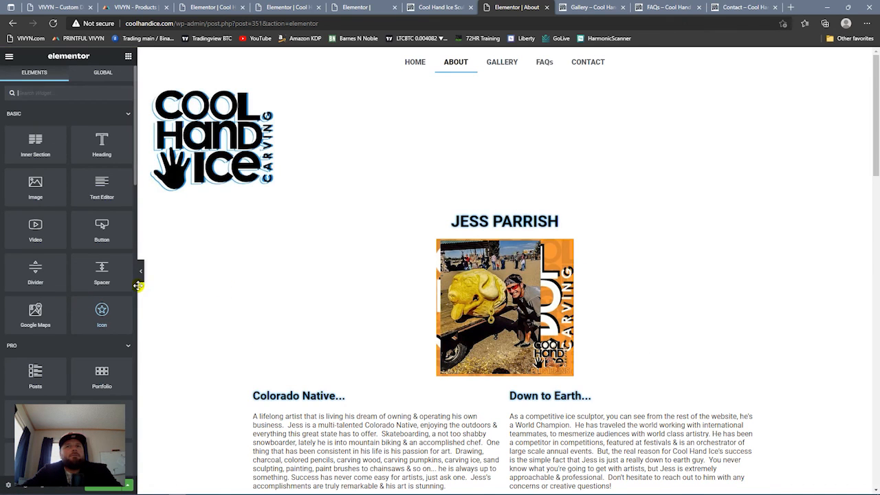
pyautogui.scroll(-10, 560, 295)
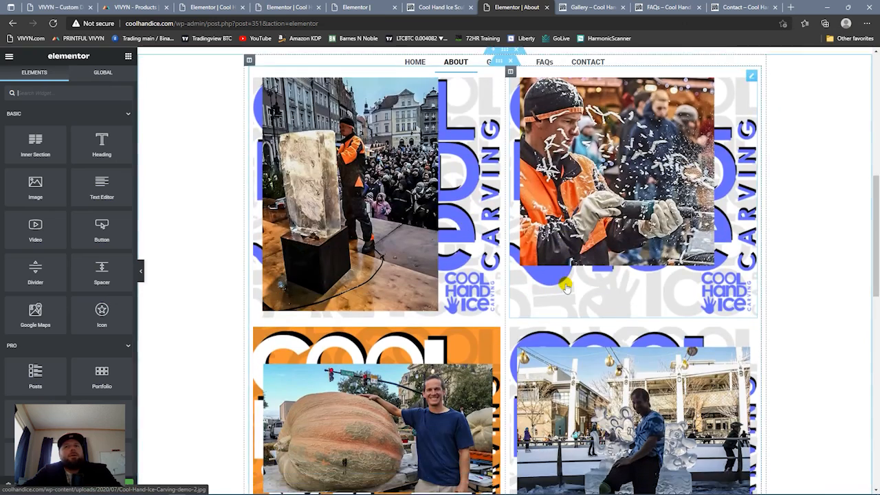
pyautogui.scroll(-4, 565, 288)
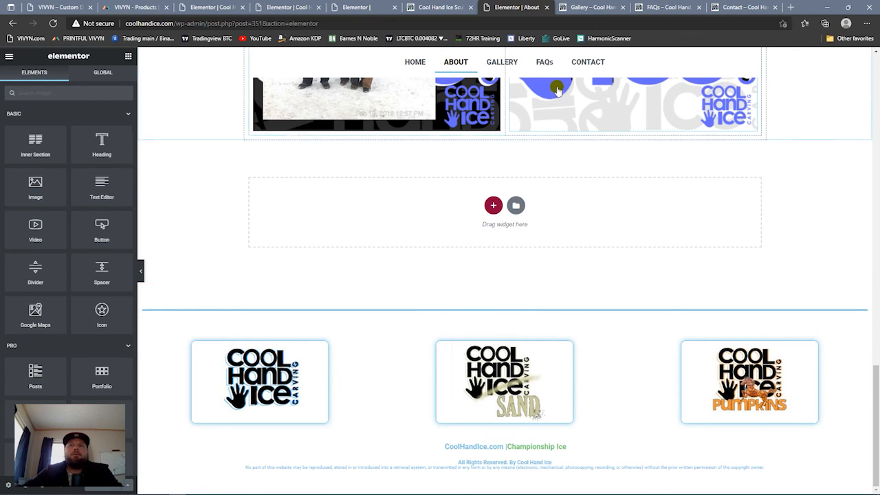
# - Switch to the live Gallery page and open it for editing with Elementor
pyautogui.click(589, 10)
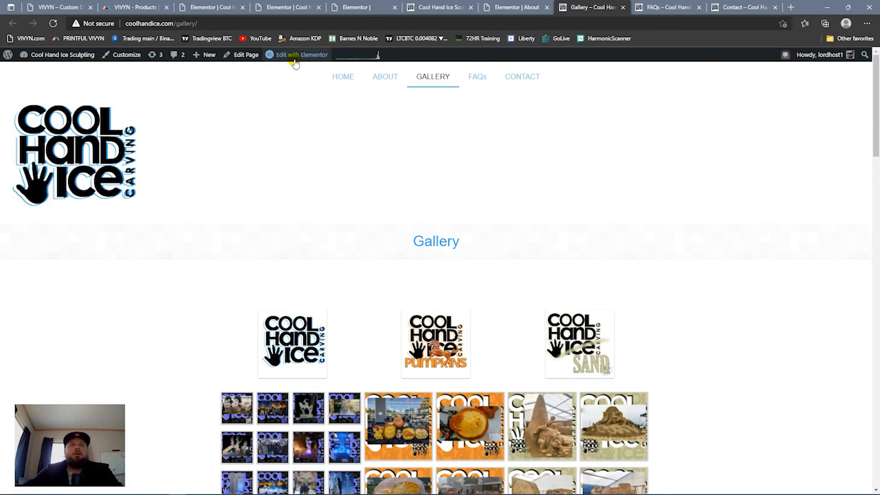
pyautogui.moveTo(297, 61)
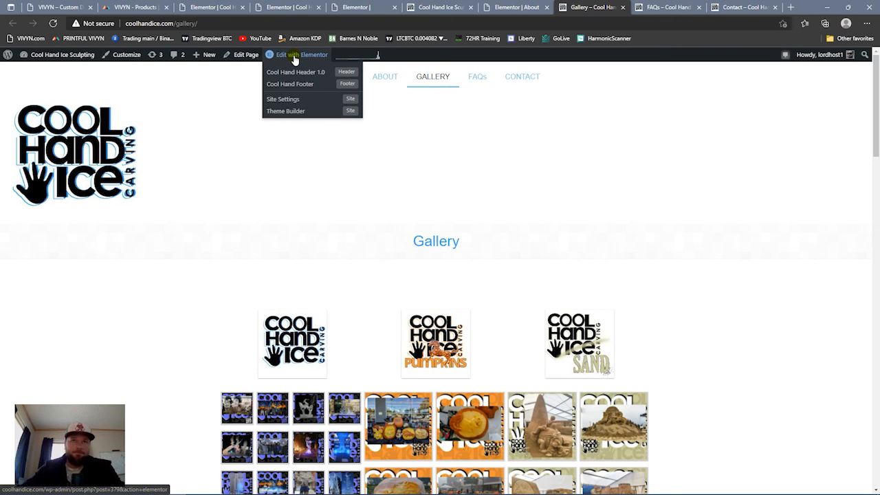
pyautogui.click(294, 58)
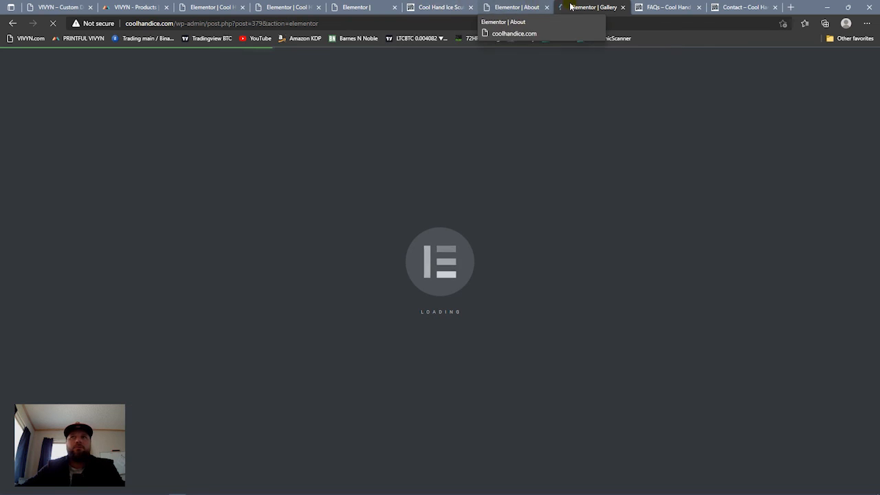
pyautogui.moveTo(403, 5)
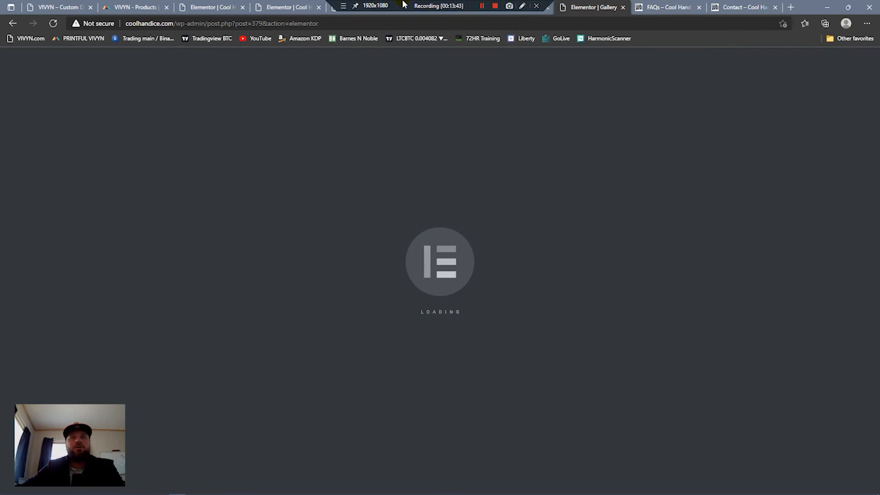